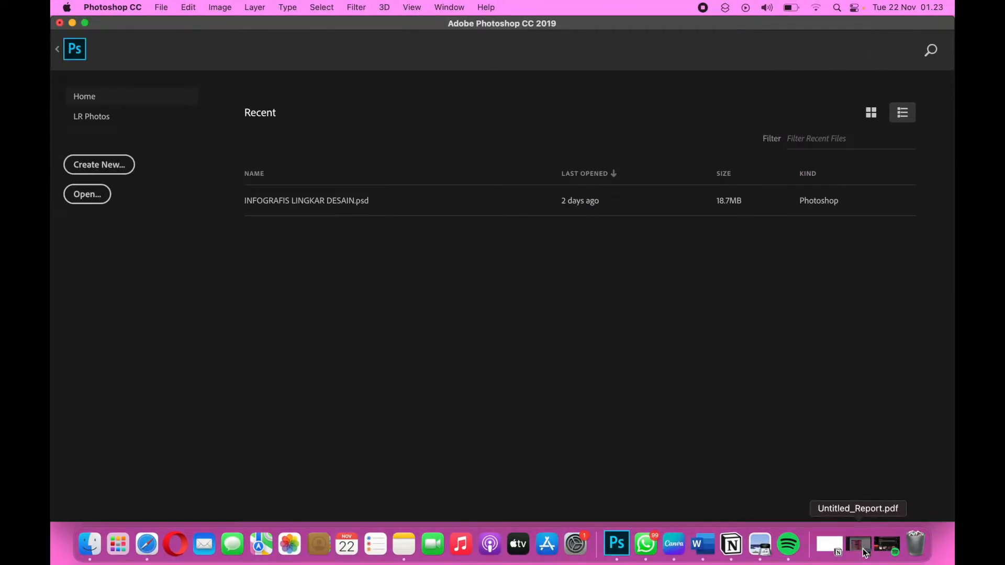
Open Untitled_Report.pdf in Preview and examine the map, treemap, bar chart, bubble chart and country table on its pages.
click(859, 545)
scroll(703, 407, up, 5)
scroll(702, 403, up, 15)
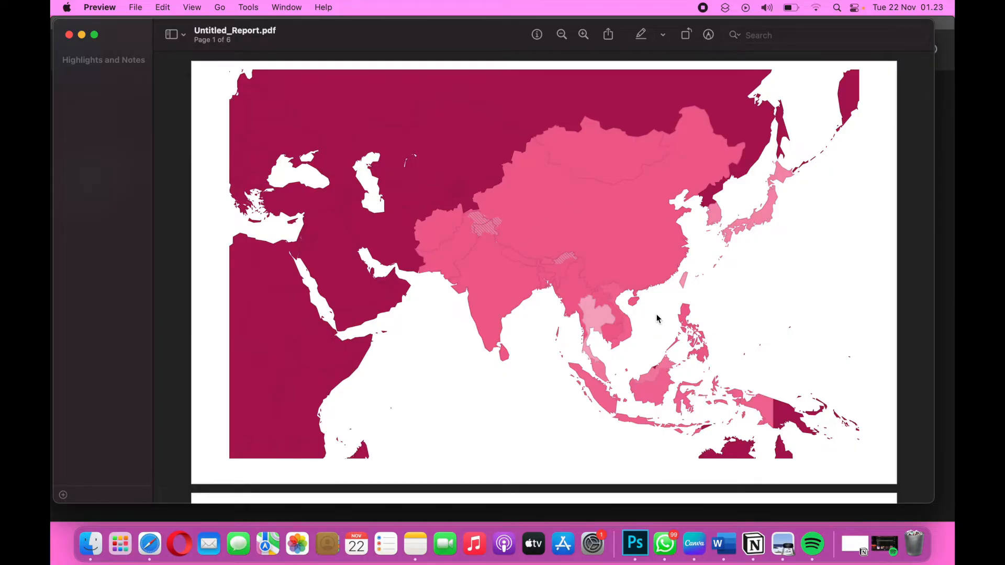
scroll(658, 318, down, 15)
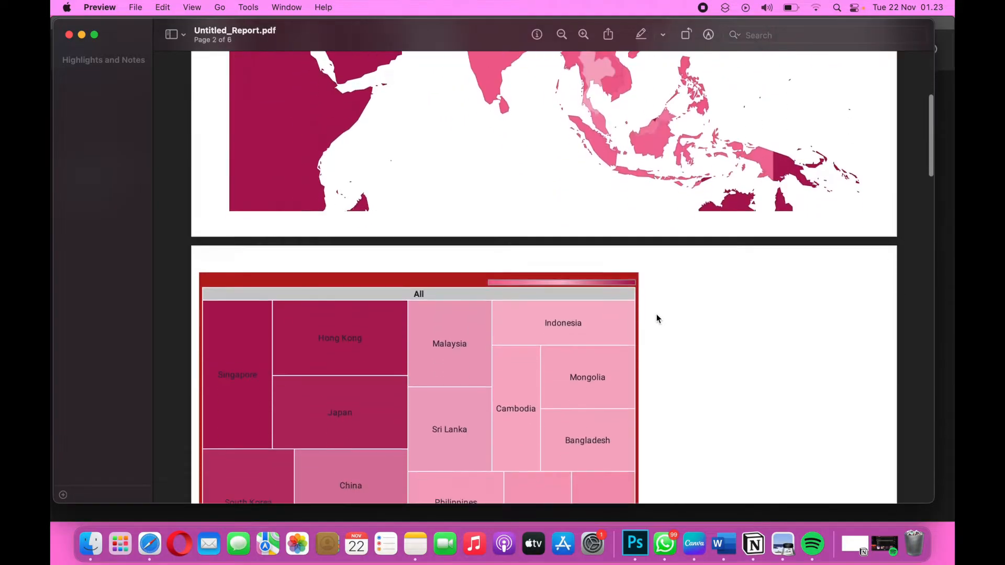
scroll(657, 317, down, 3)
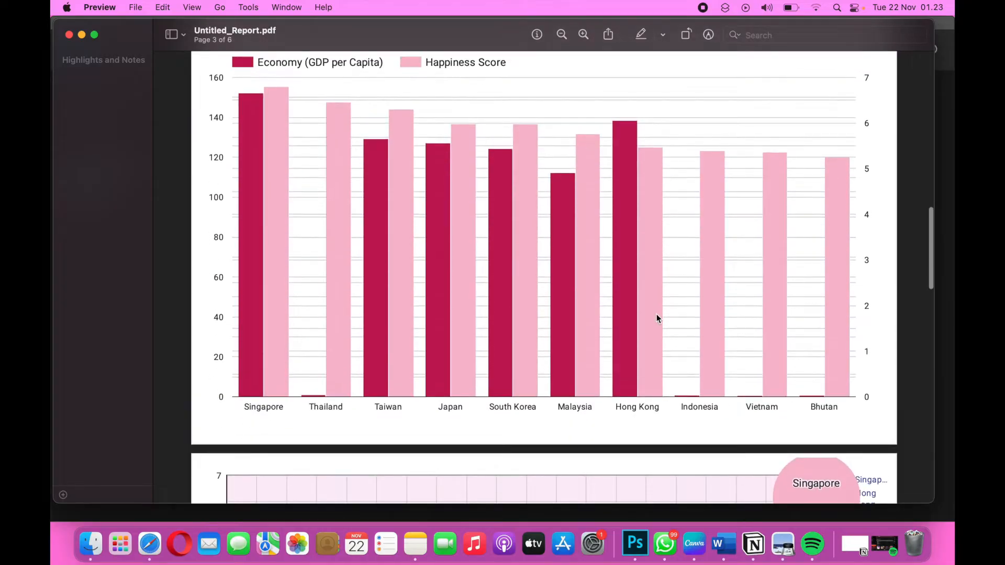
scroll(657, 318, down, 10)
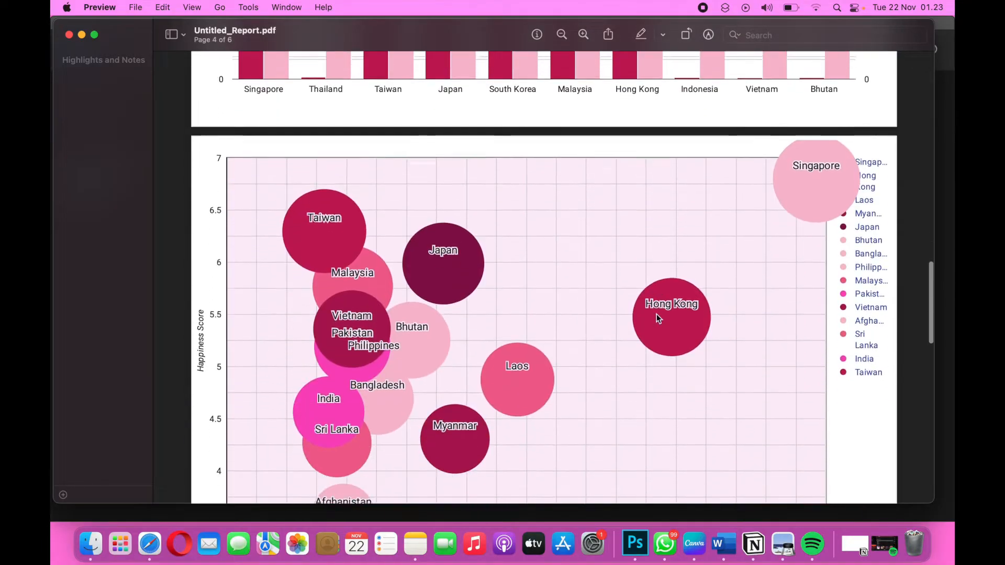
scroll(658, 317, down, 8)
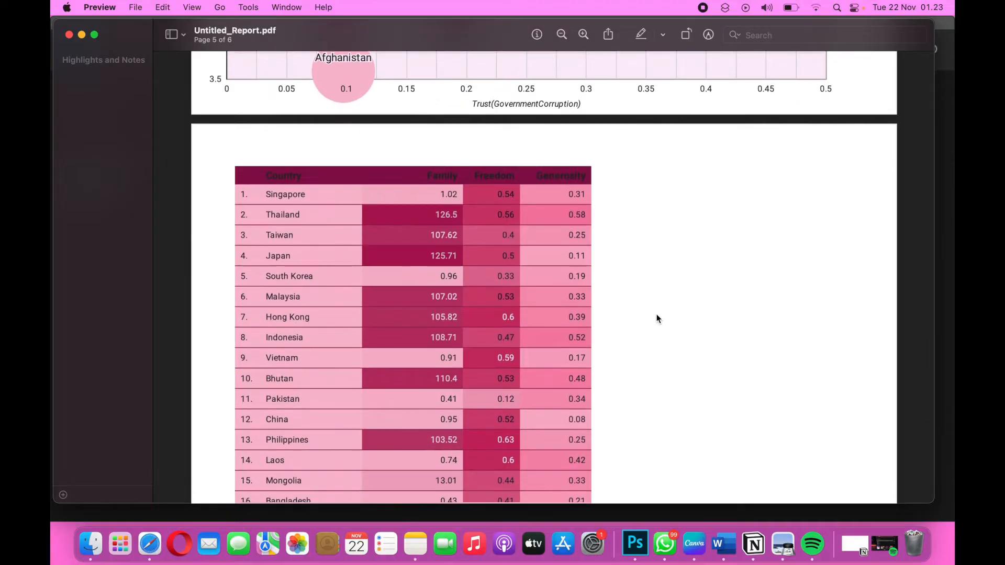
scroll(657, 318, down, 1)
scroll(658, 318, up, 15)
scroll(657, 317, up, 15)
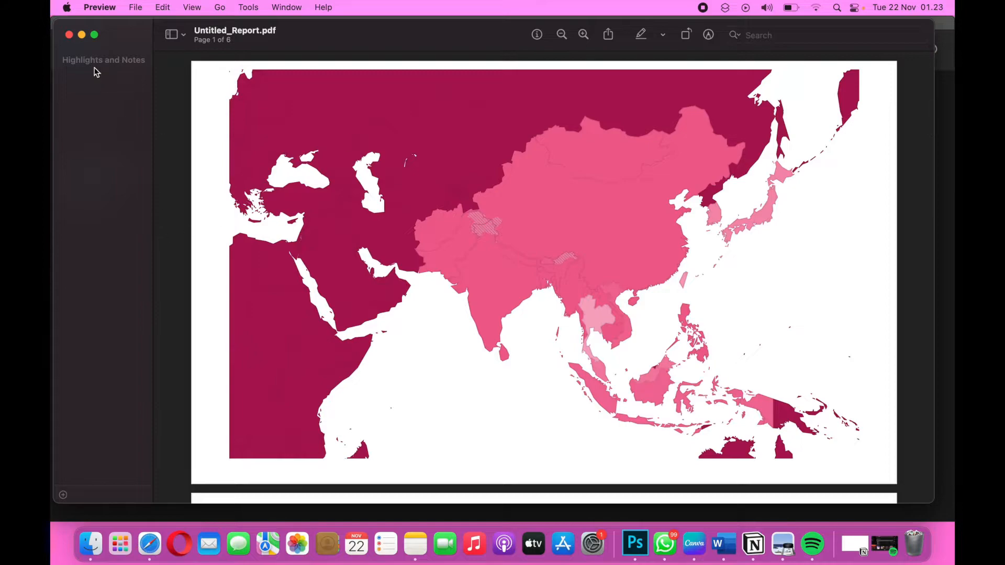
click(82, 34)
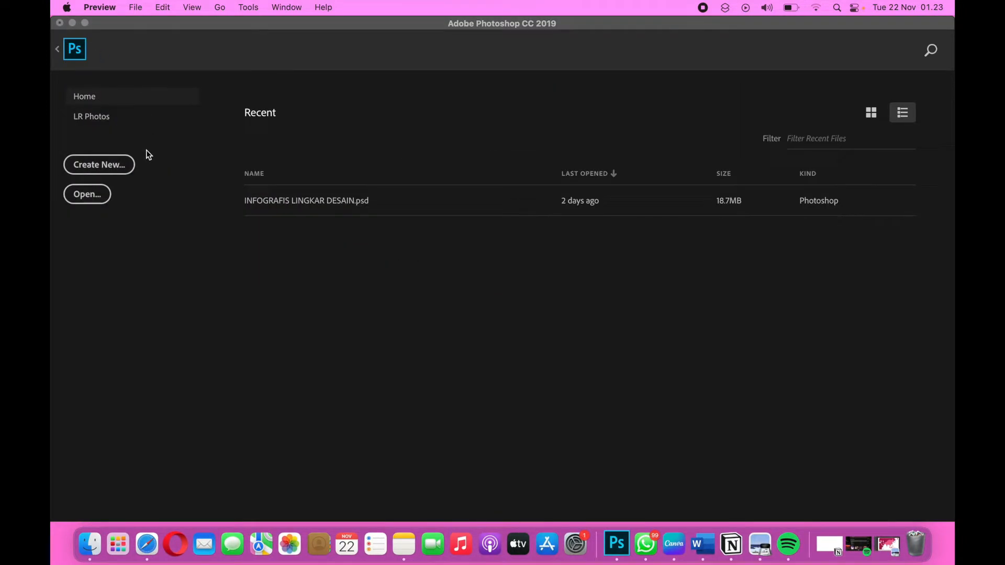
Create a new A4 portrait document in Photoshop, 210 x 297 mm at 300 pixels/inch with a white background.
click(116, 166)
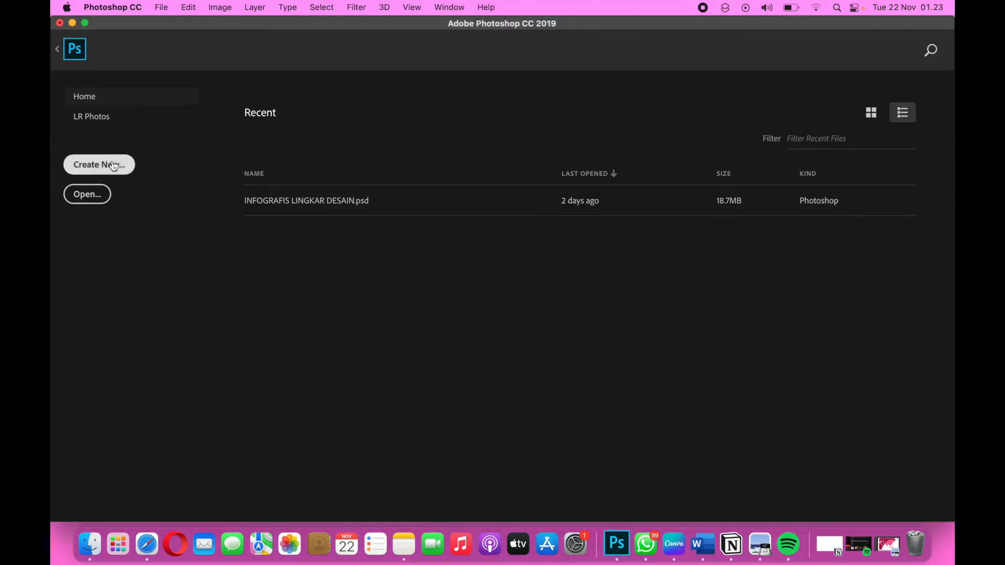
click(114, 165)
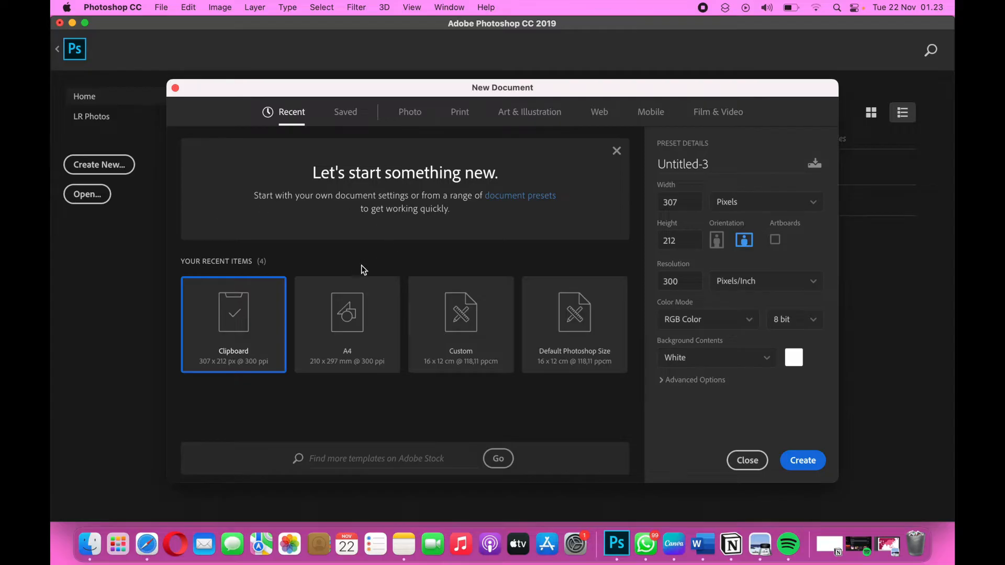
click(369, 341)
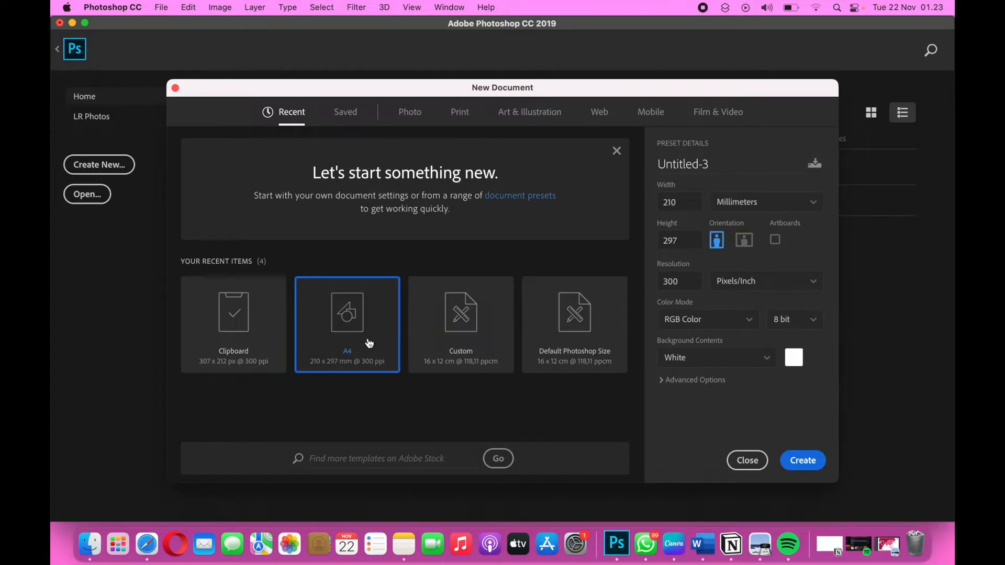
click(801, 460)
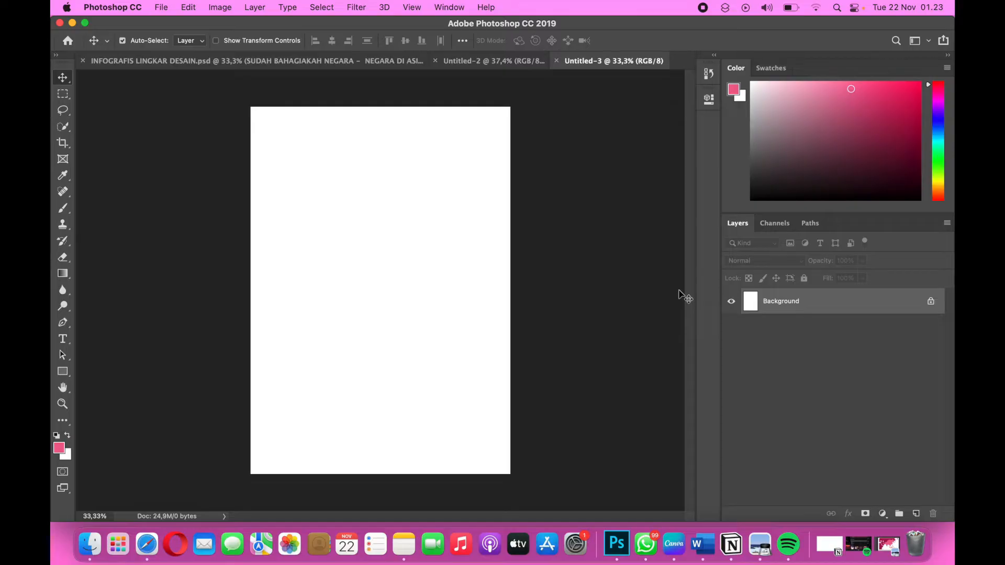
Review the charts in Untitled_Report.pdf again in Preview, from the map to the country table.
click(888, 546)
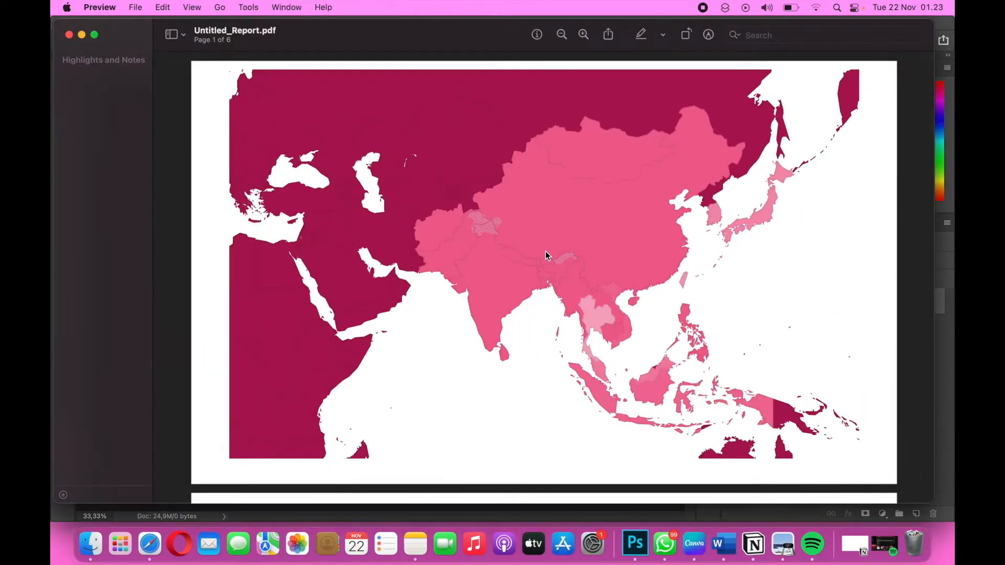
scroll(545, 255, down, 15)
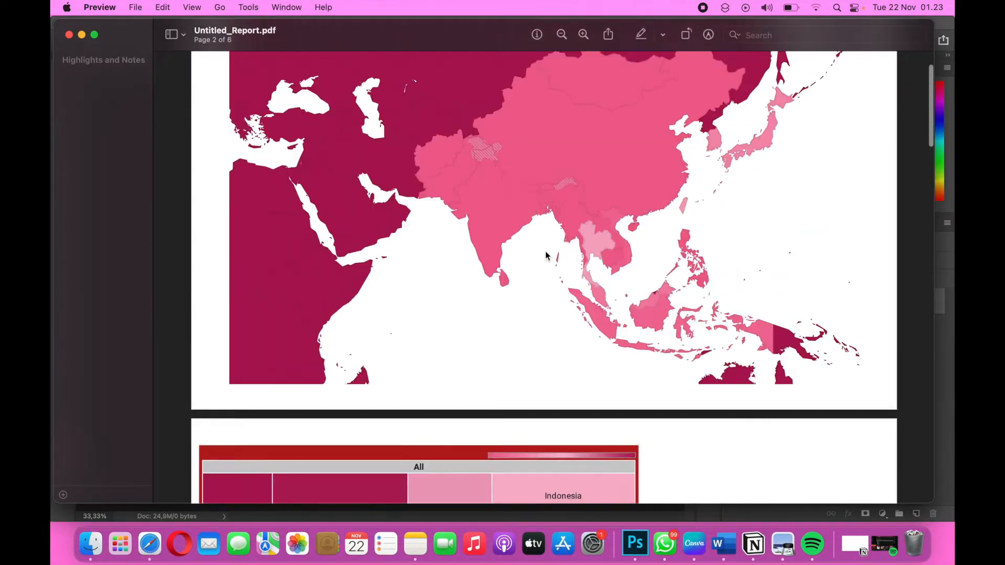
scroll(545, 255, up, 3)
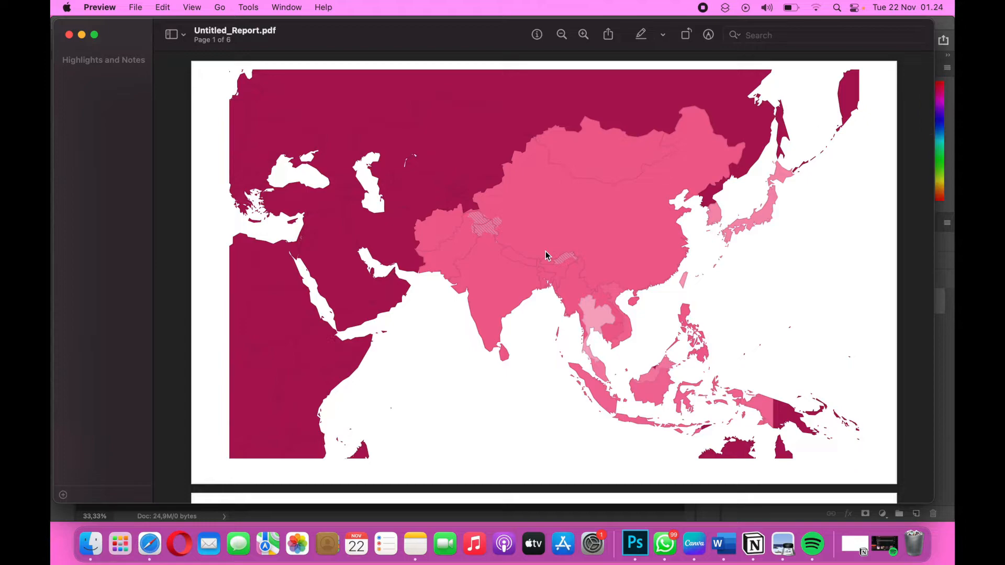
scroll(545, 255, down, 10)
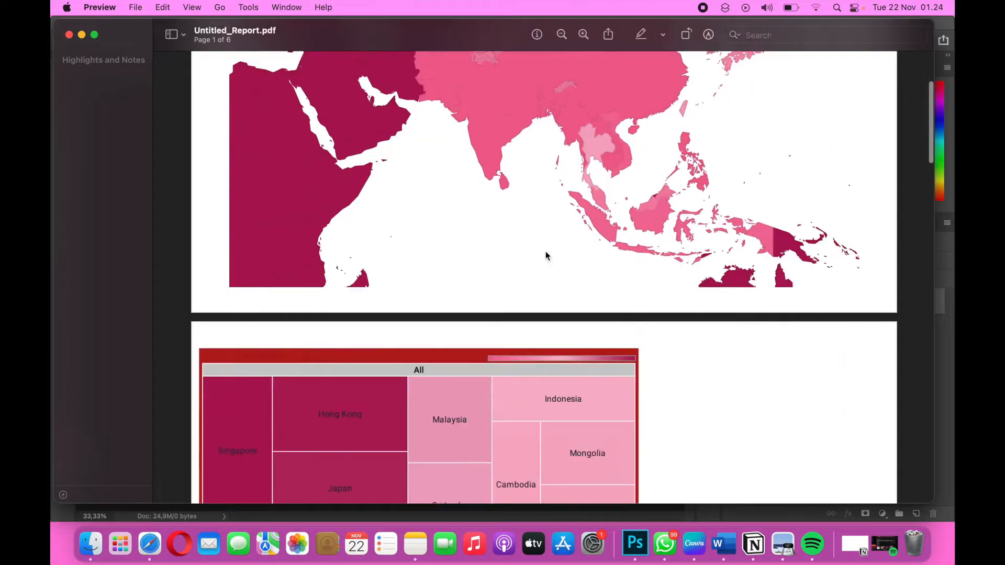
scroll(546, 256, down, 10)
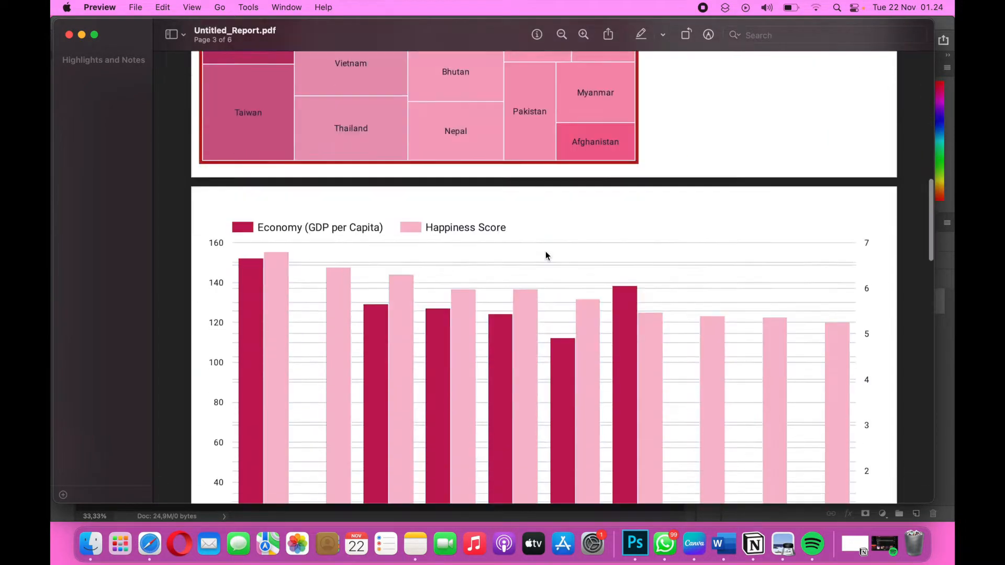
scroll(545, 255, down, 15)
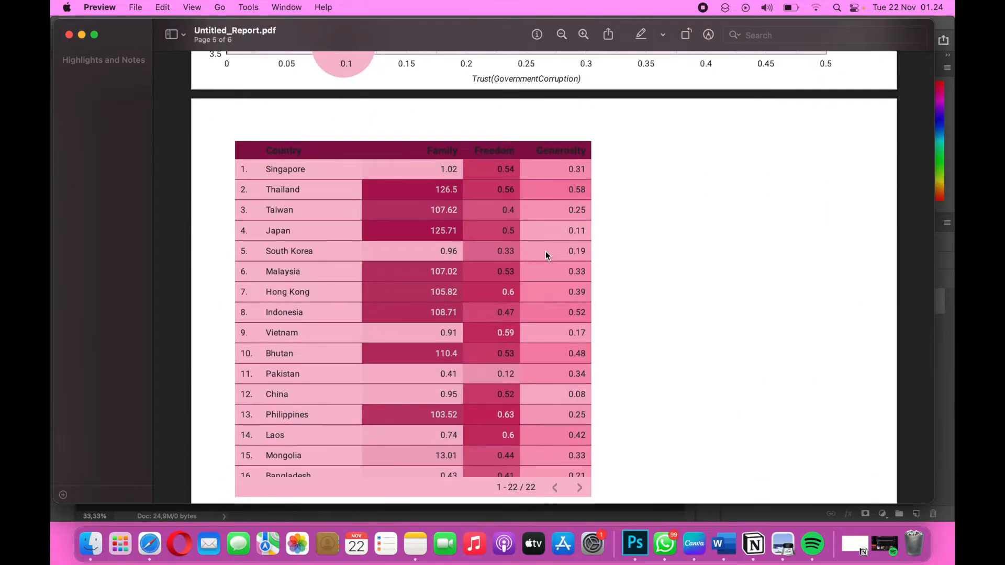
click(81, 35)
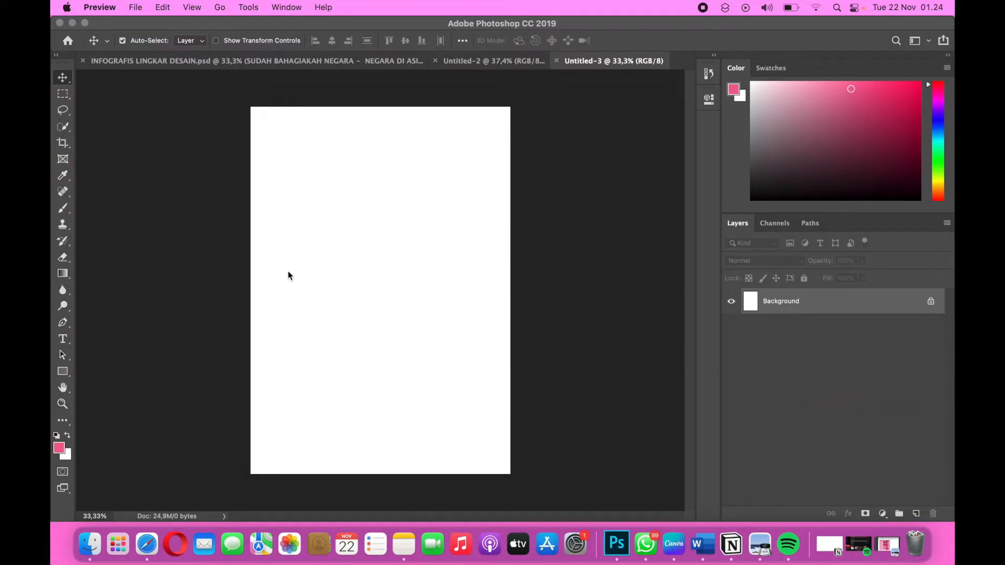
Switch to the LINGKAR DESAIN EKSTERNAL 7 report in Data Studio and look through its visualisation pages.
key(ctrl+Right)
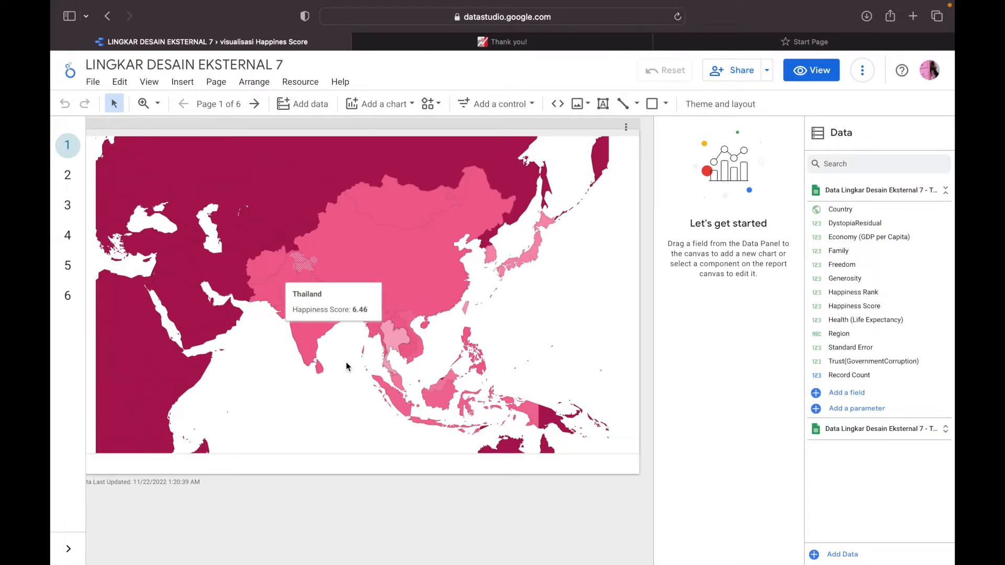
key(ctrl+Left)
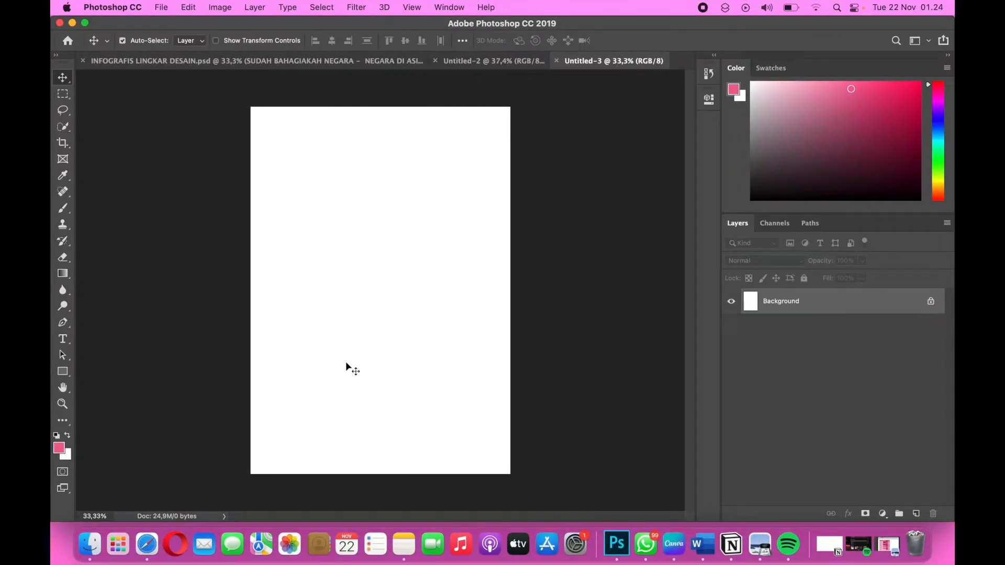
key(ctrl+Right)
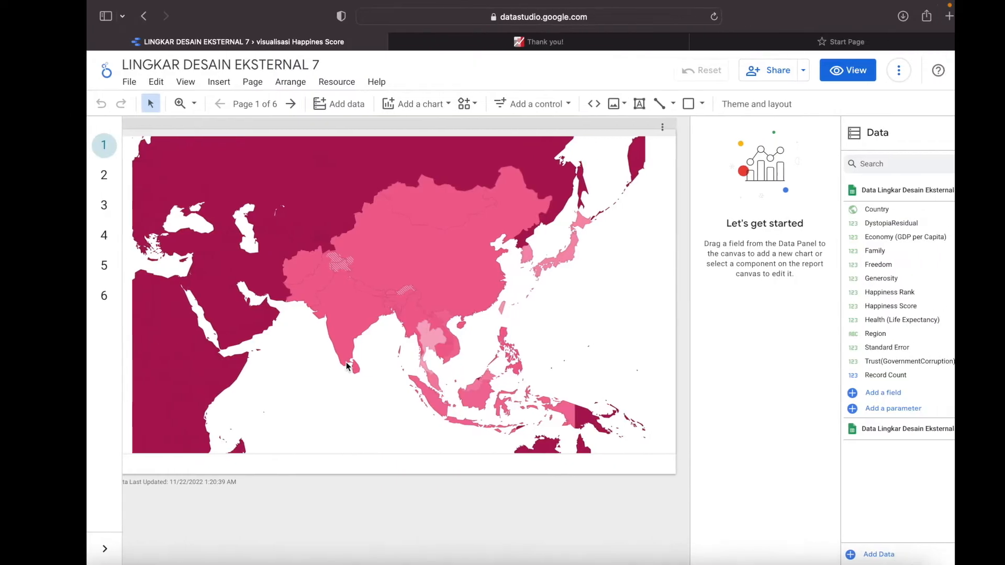
click(67, 177)
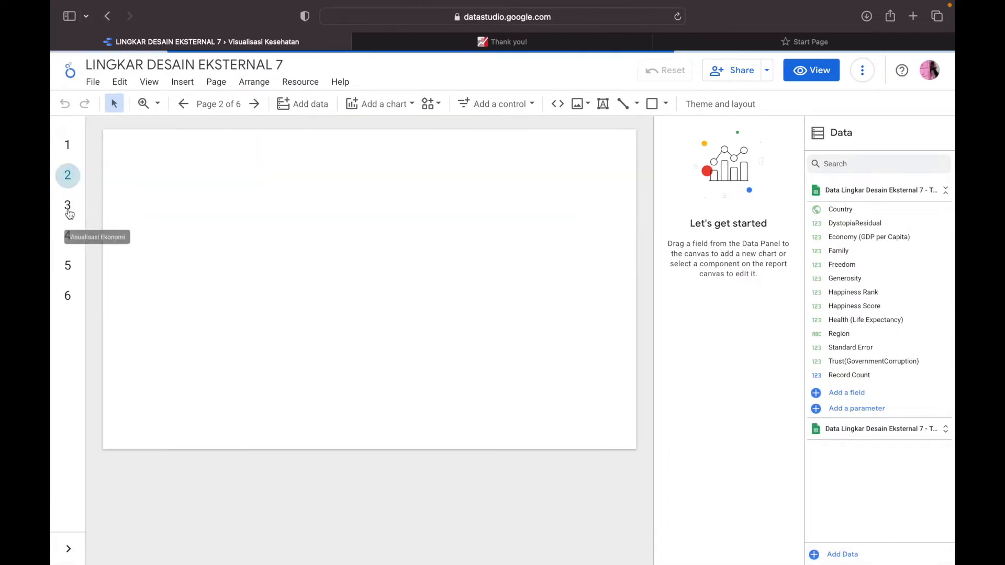
click(68, 214)
click(68, 236)
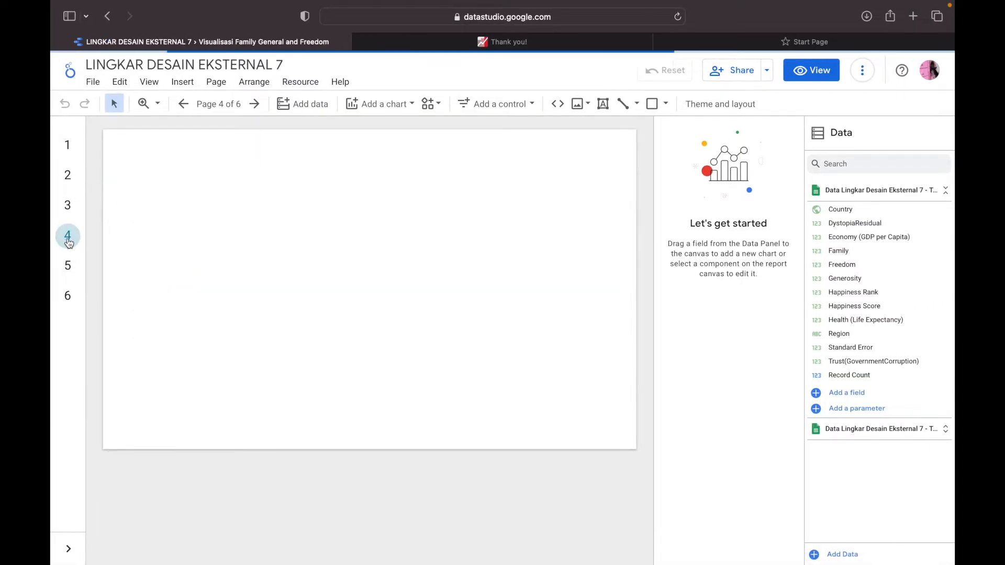
click(68, 208)
click(68, 146)
Check the Color Palette table in the Word document, and return to the blank Photoshop canvas.
key(ctrl+Right)
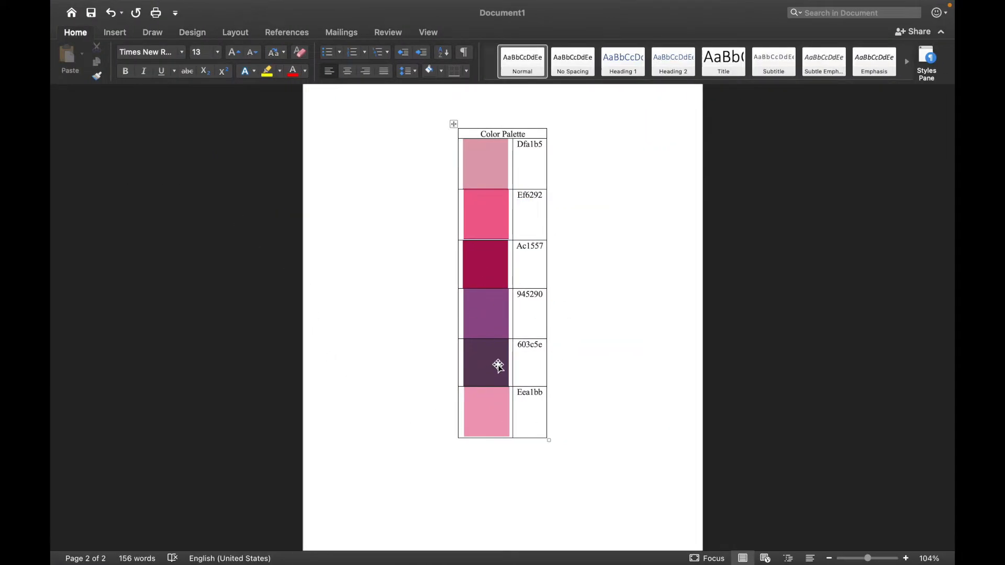
key(ctrl+Left)
key(ctrl+Left)
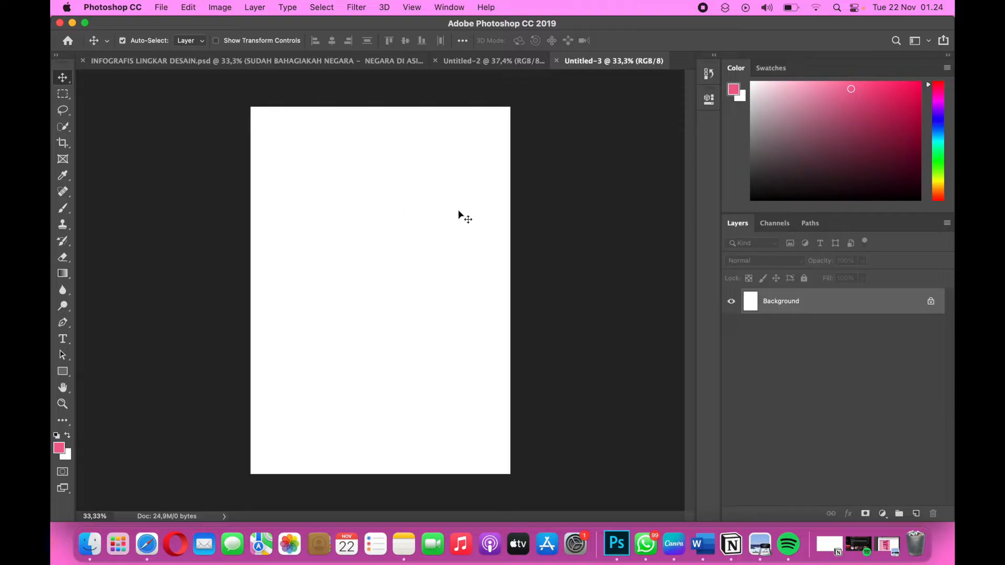
Draw a full-width rectangle shape of about 2477 x 665 px along the page's upper edge.
click(63, 373)
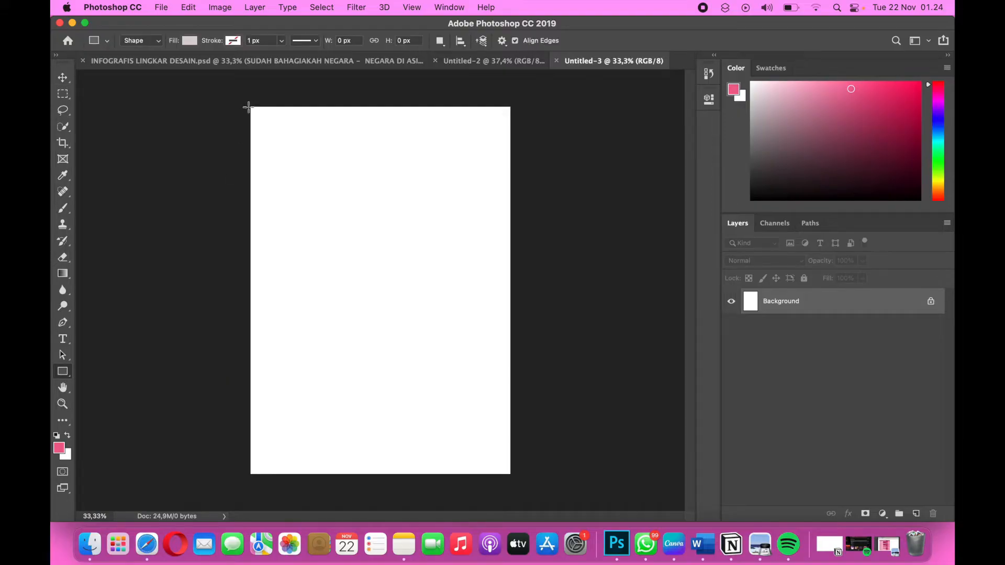
drag(250, 107, 511, 176)
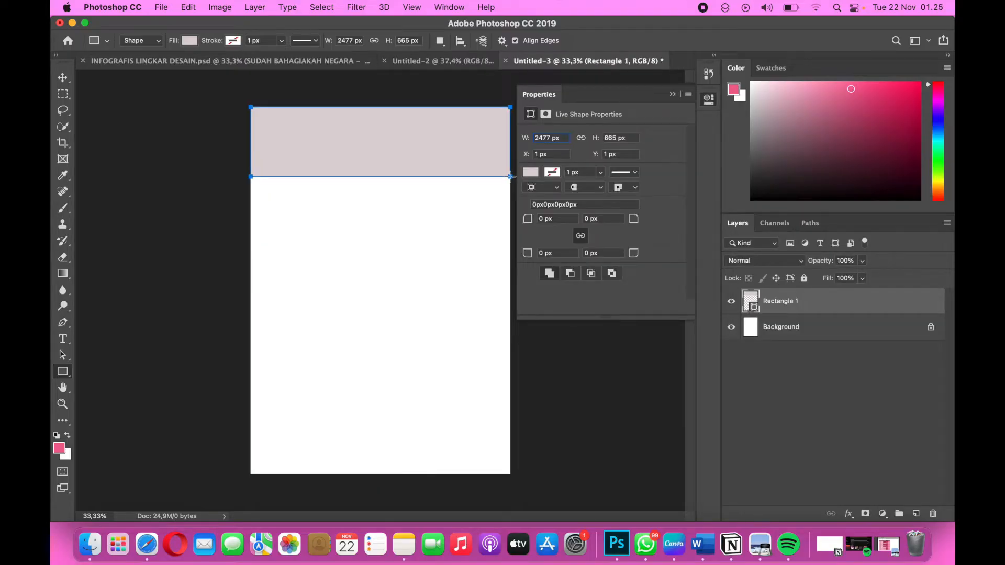
Copy the first hex code, Dfa1b5, from the Color Palette table in the Word document.
key(ctrl+Right)
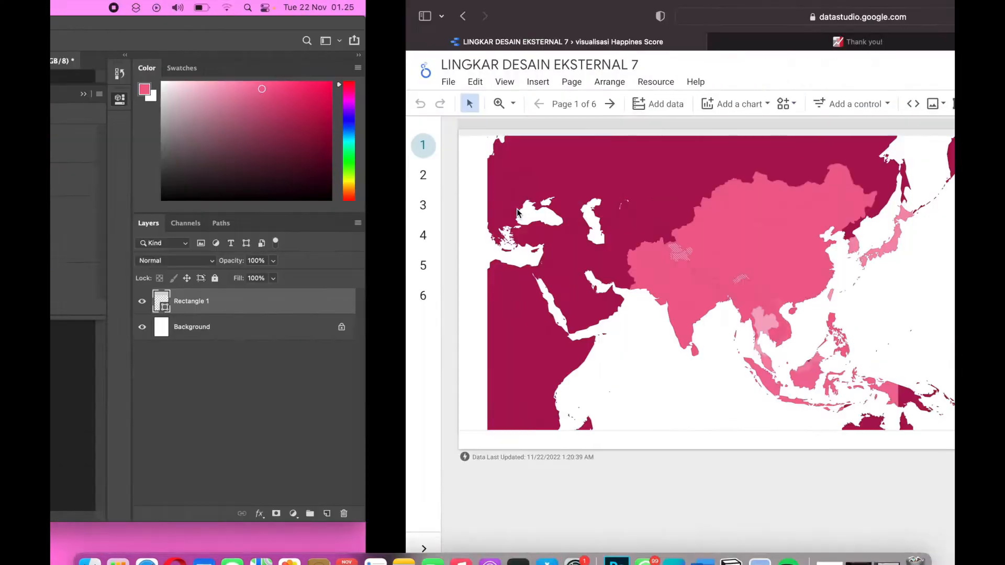
key(ctrl+Right)
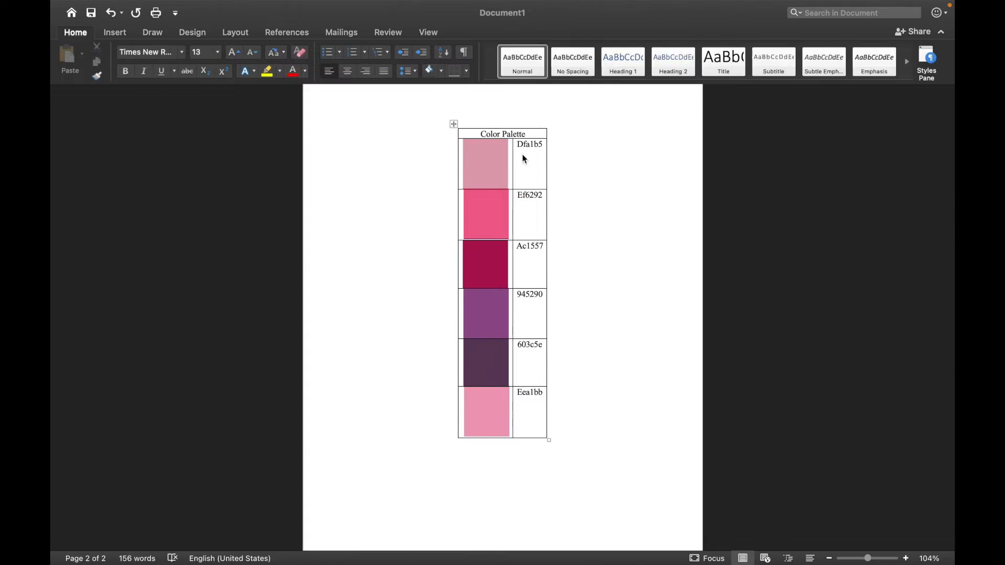
drag(517, 145, 543, 144)
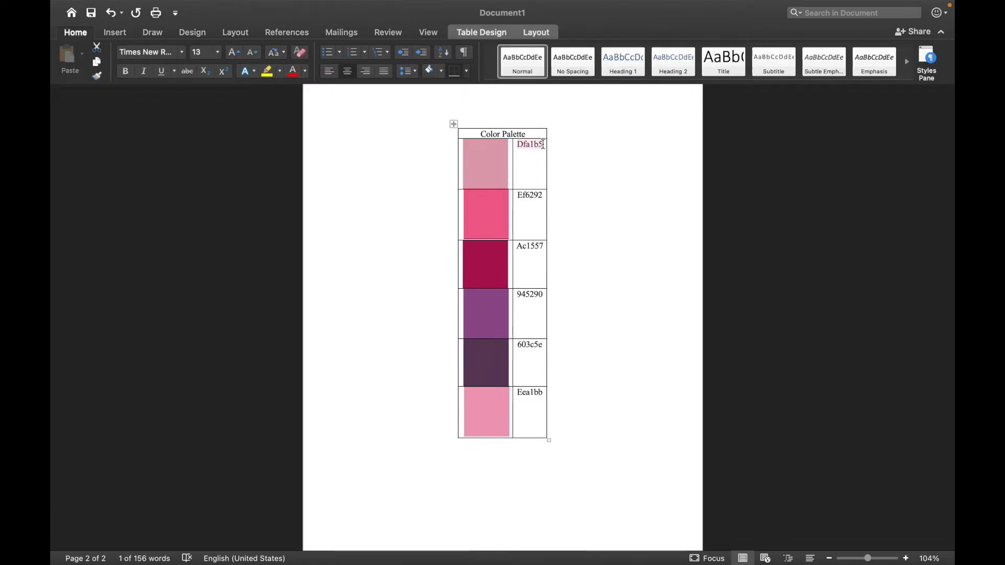
key(ctrl+c)
Return to Photoshop and set the header rectangle's fill to the solid colour Dfa1b5.
key(ctrl+Left)
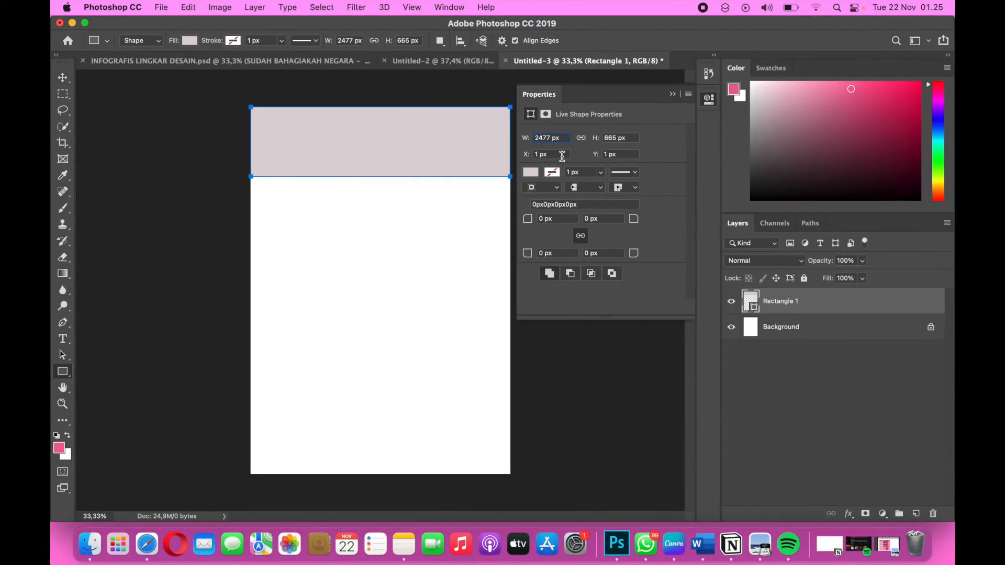
click(532, 177)
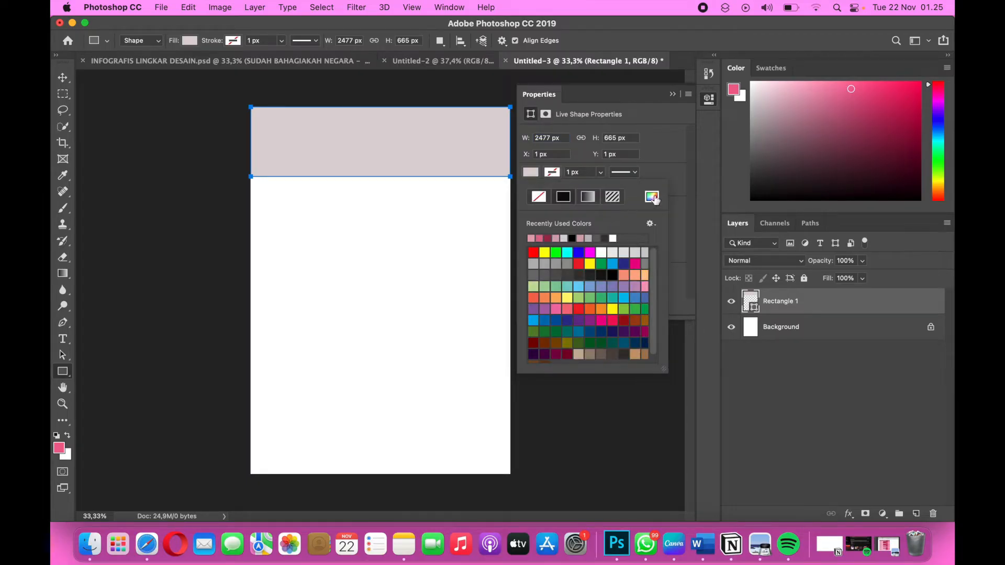
click(656, 200)
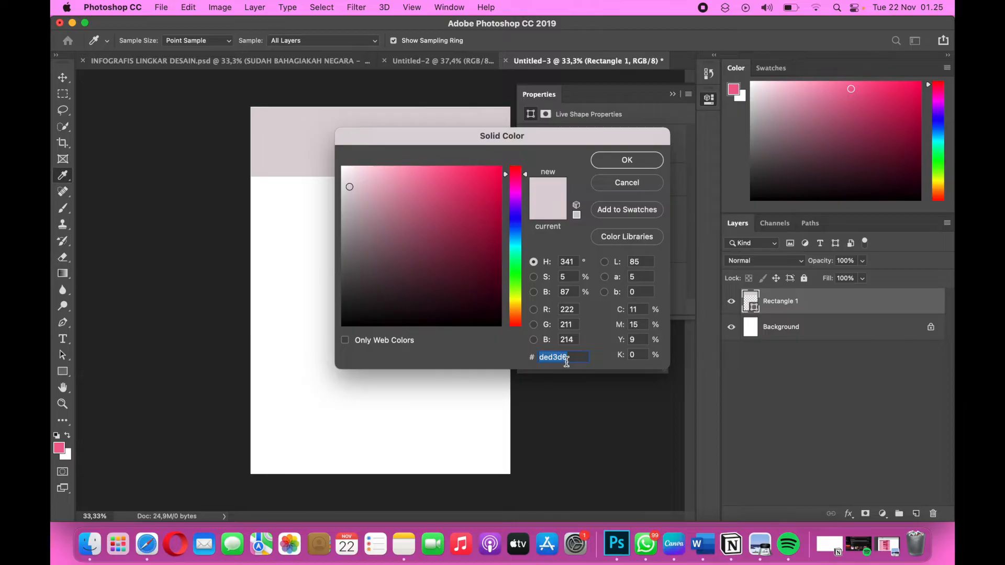
text(Dfa1b5)
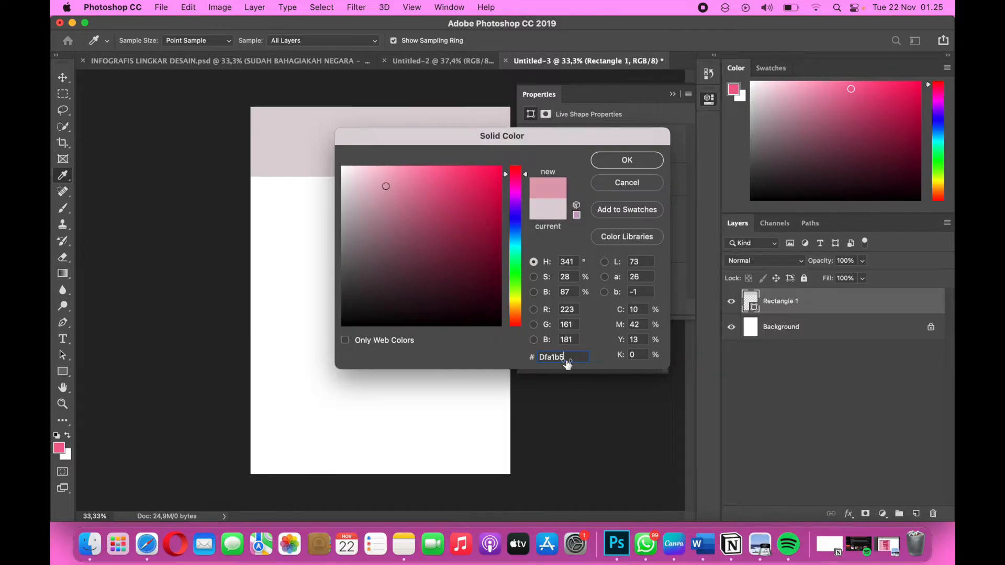
click(626, 161)
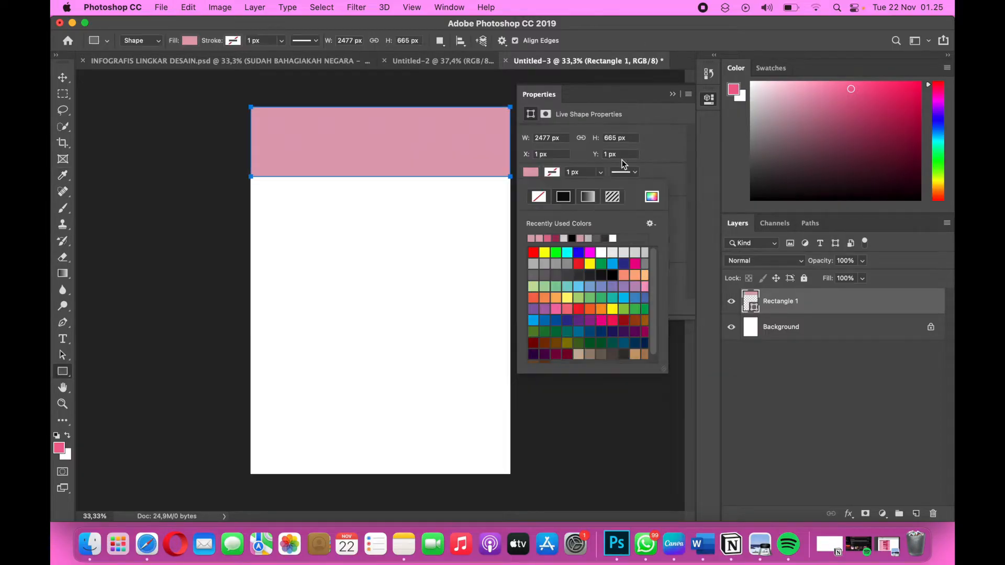
Duplicate the pink header rectangle and move the copy straight down to form a band across the middle of the page.
click(673, 94)
click(673, 94)
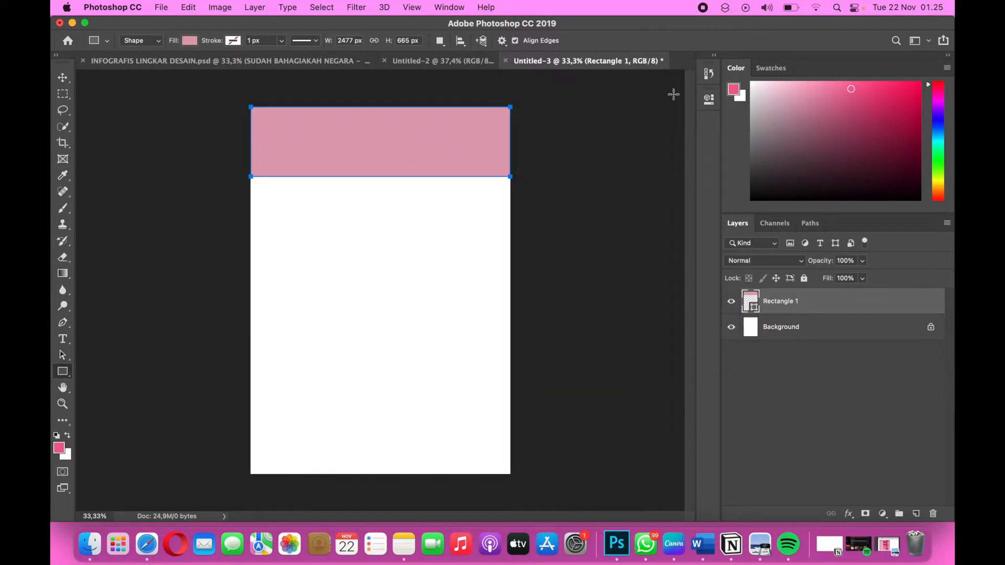
click(554, 115)
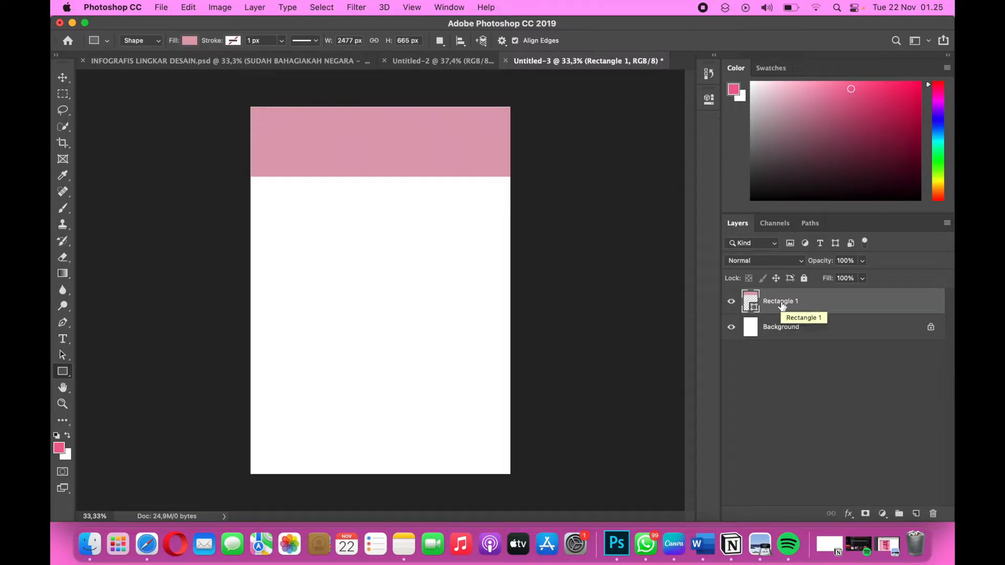
key(super+j)
key(super+t)
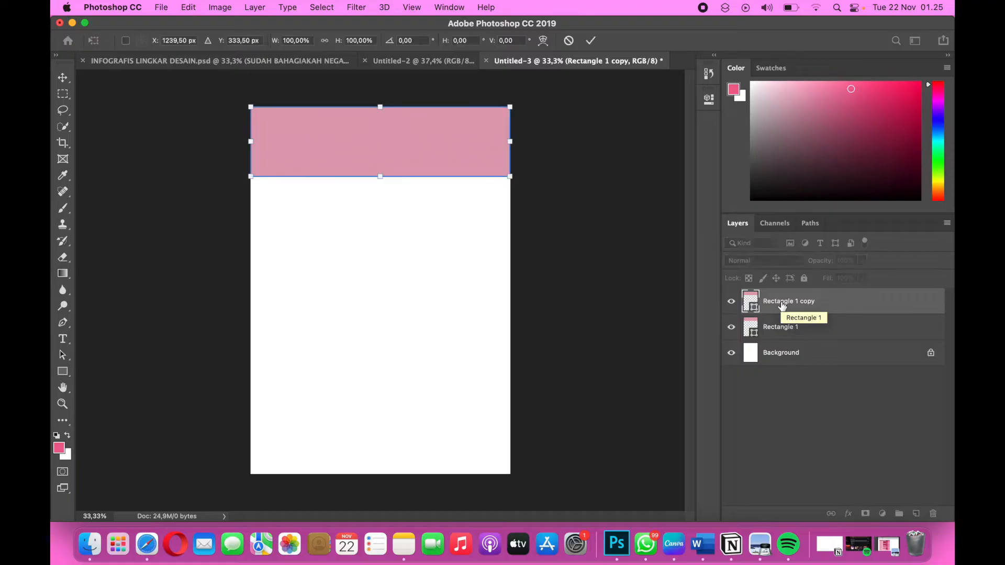
drag(457, 137, 454, 286)
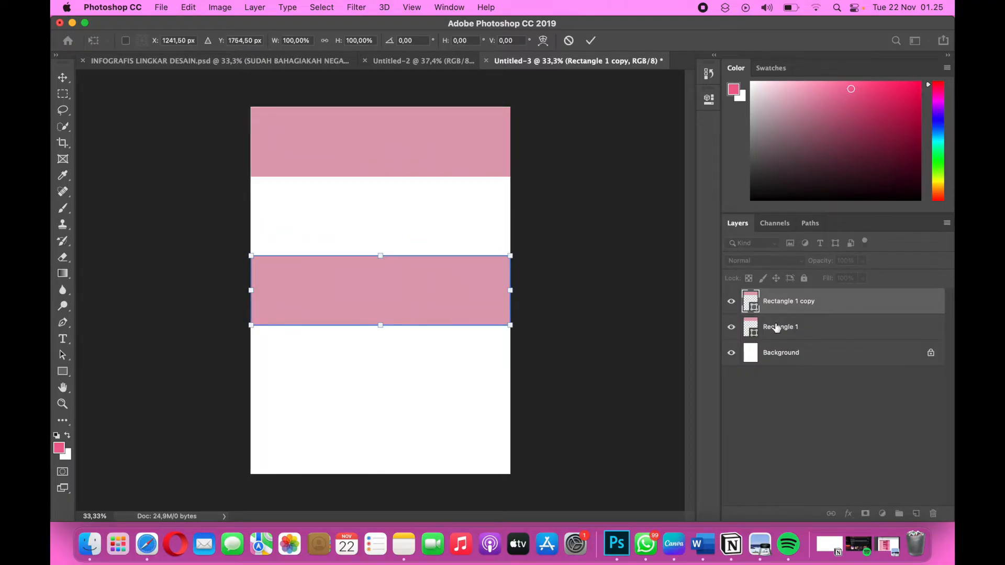
click(782, 308)
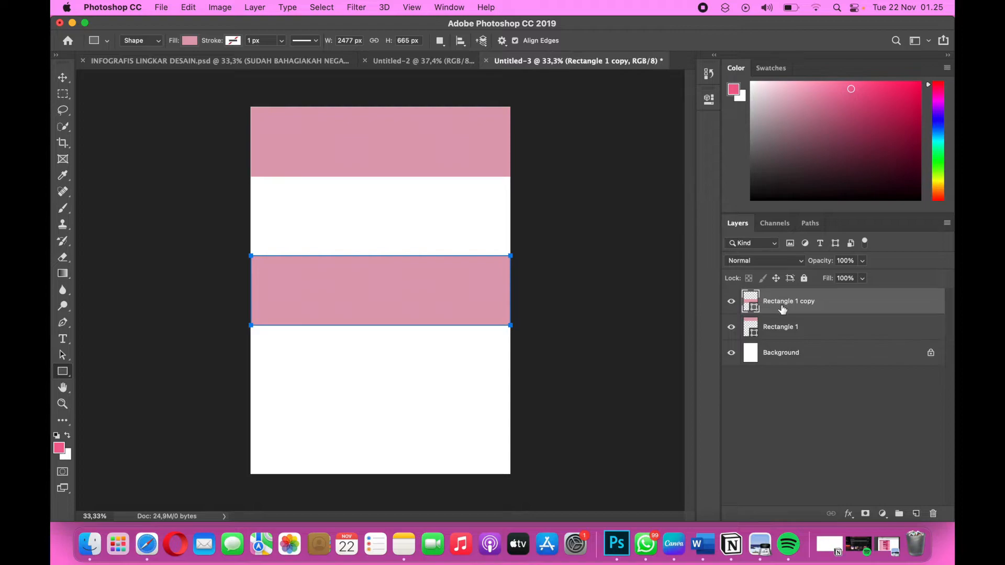
Duplicate the middle pink band and place the copy flush with the page's lower edge.
key(super+j)
key(super+t)
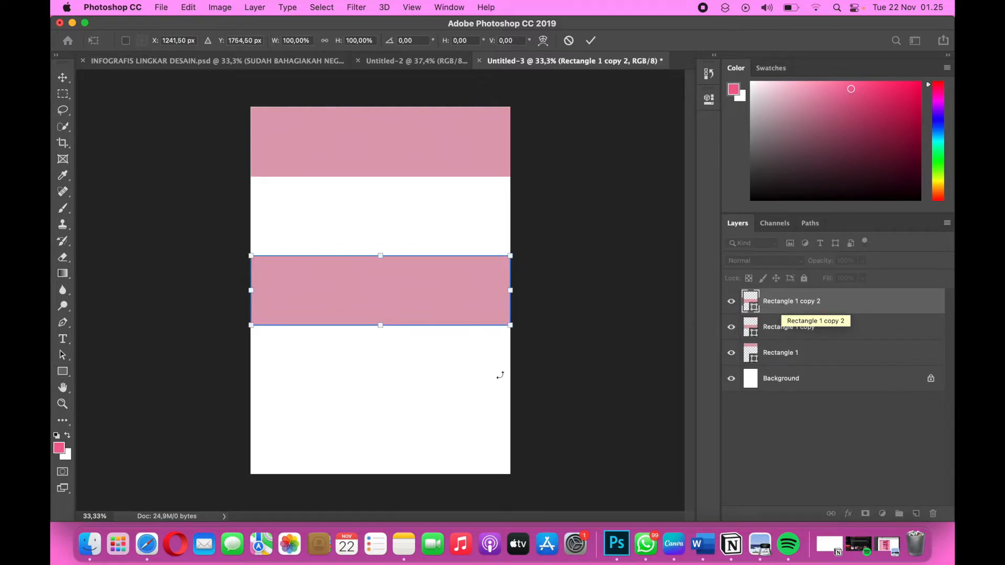
drag(461, 319, 461, 441)
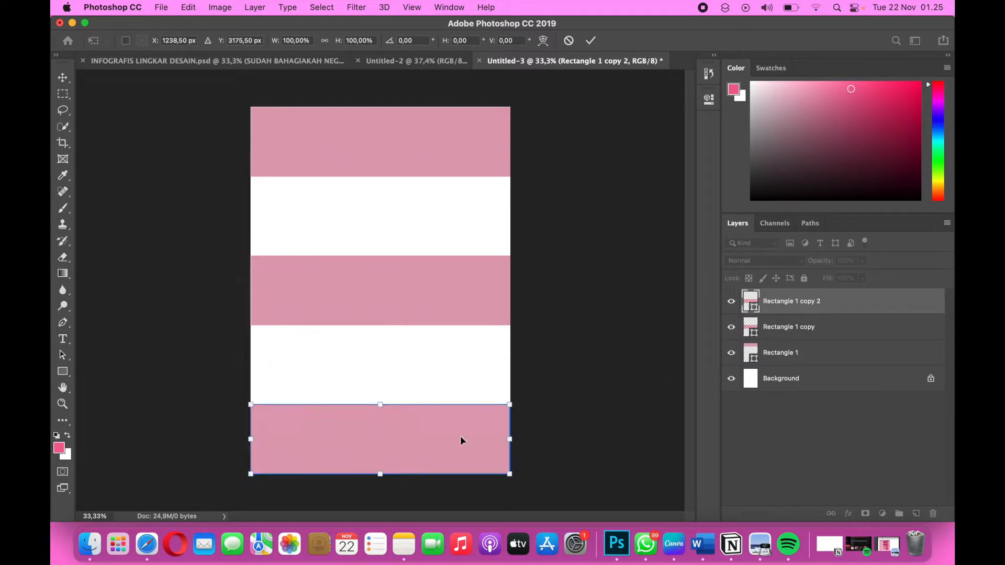
key(Return)
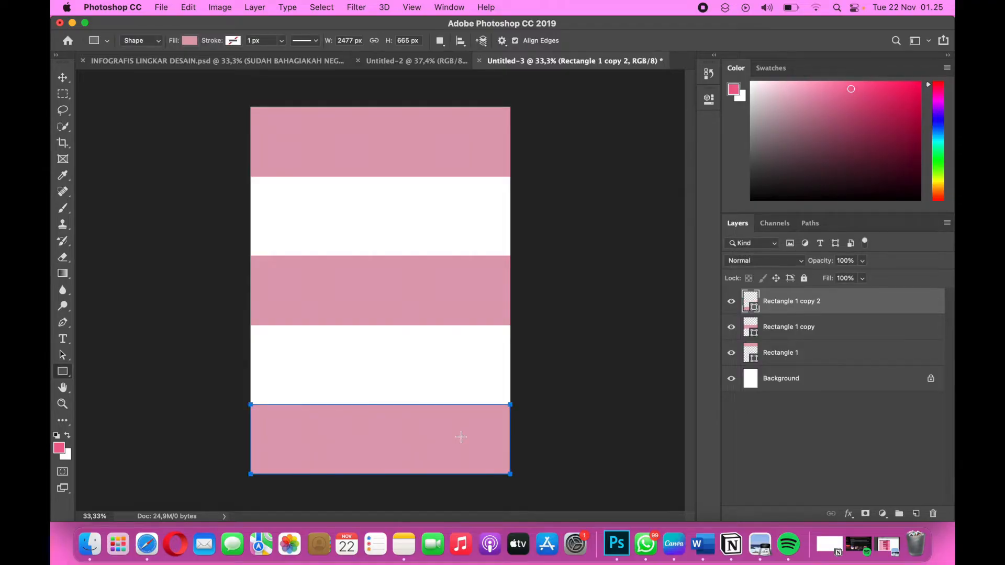
click(755, 439)
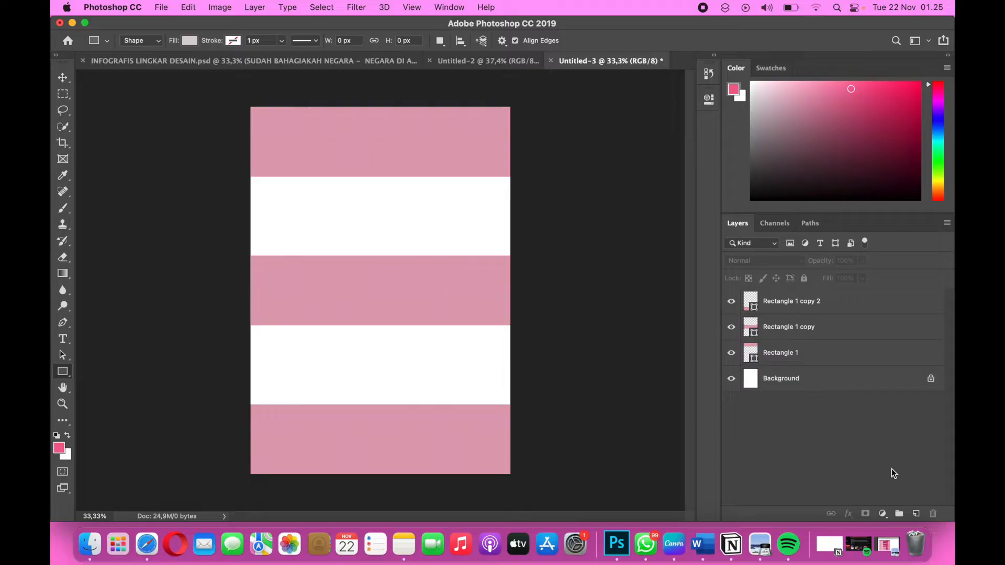
Create a new layer group and name it 1_JUDUL.
click(898, 514)
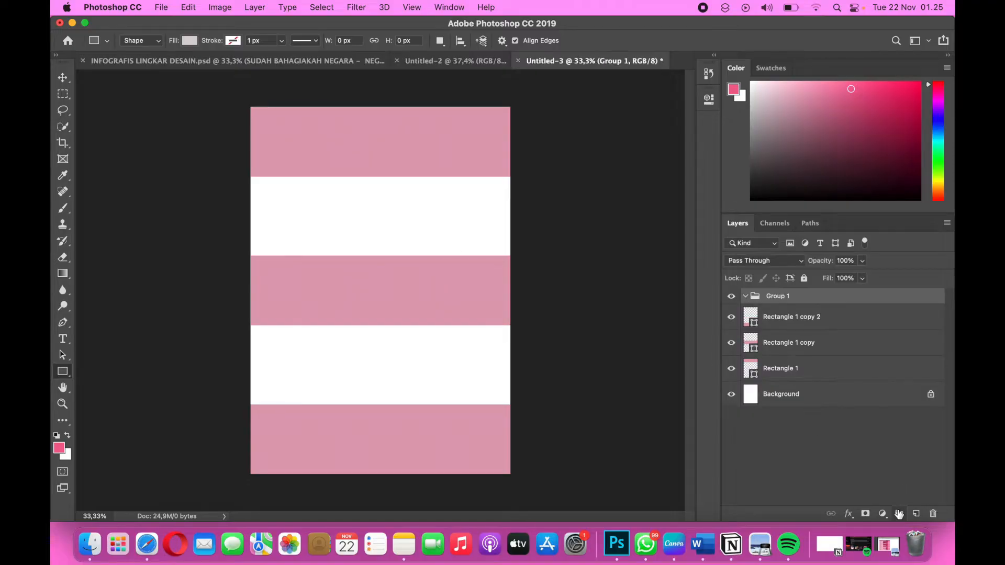
double_click(780, 296)
text(1_JUDUL)
key(Return)
Add a second layer group named 2_SKOR KEBAHAGIAAN above the 1_JUDUL group.
click(899, 514)
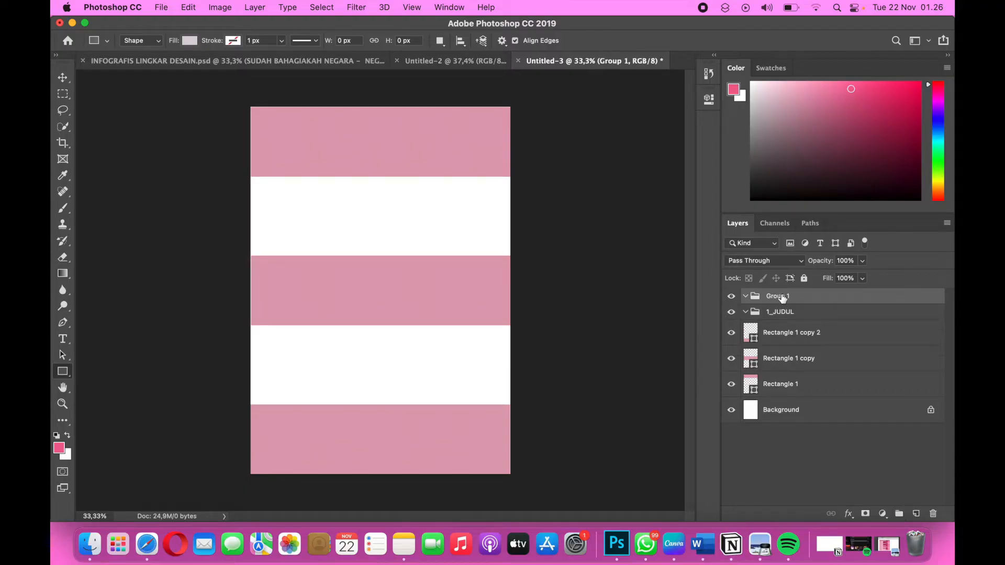
double_click(780, 295)
text(2_SKOR KEBAHAGIAAN)
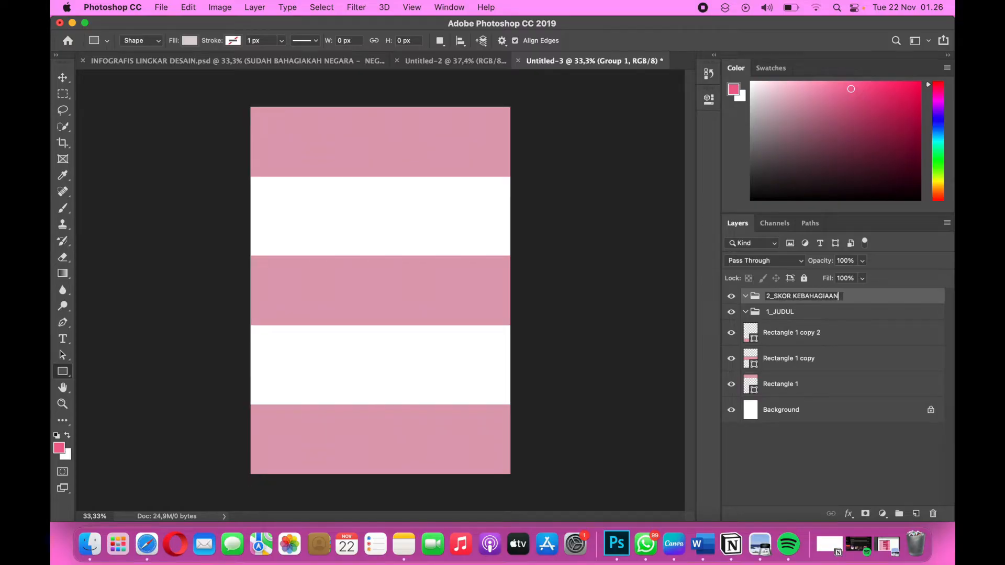
key(Return)
Add a third layer group named 3_TINGKAT KESEHATAN above the others.
click(900, 515)
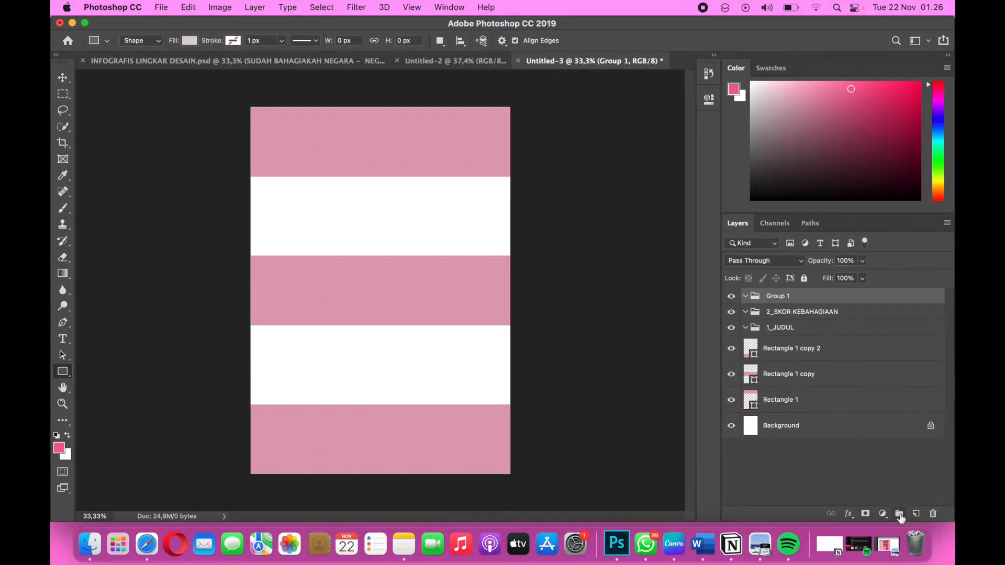
double_click(780, 297)
text(3_TINGKAT KESEHATAN)
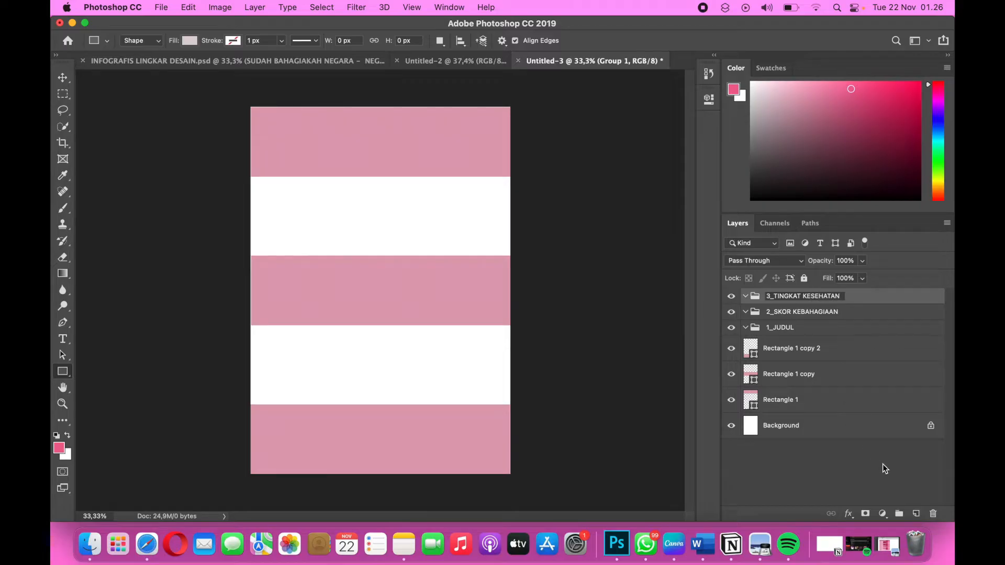
key(Return)
Add a fourth layer group named 4_TINGKAT EKONOMI above the others.
click(900, 513)
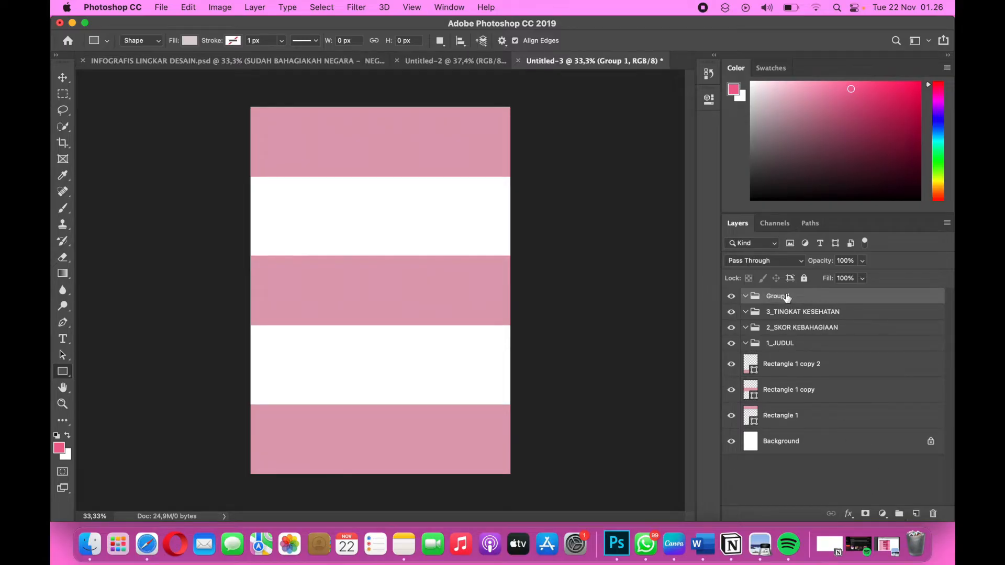
double_click(787, 298)
text(4_TINGKAT EKONOMI)
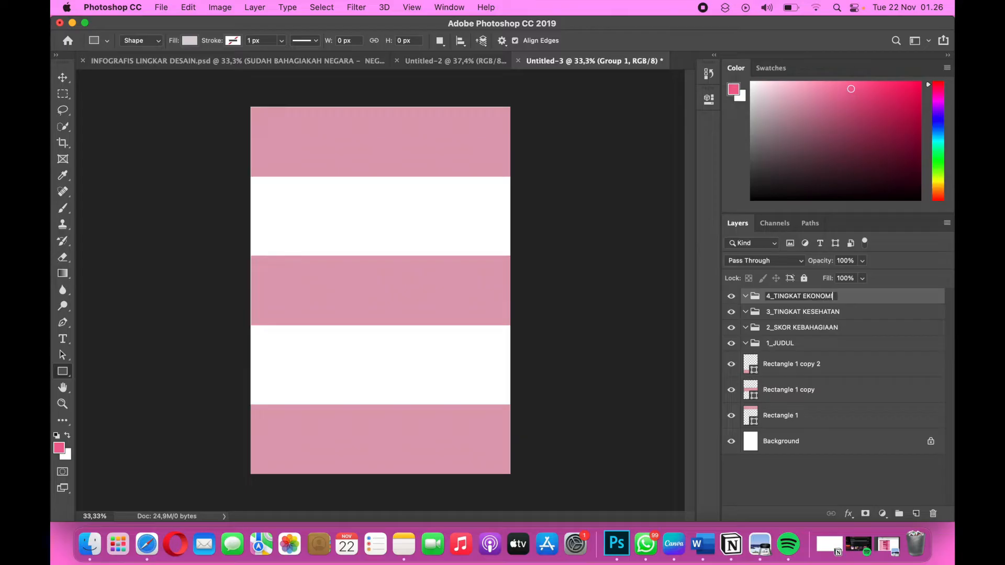
key(Return)
Add a fifth layer group named 5_TABEL above the others.
click(900, 515)
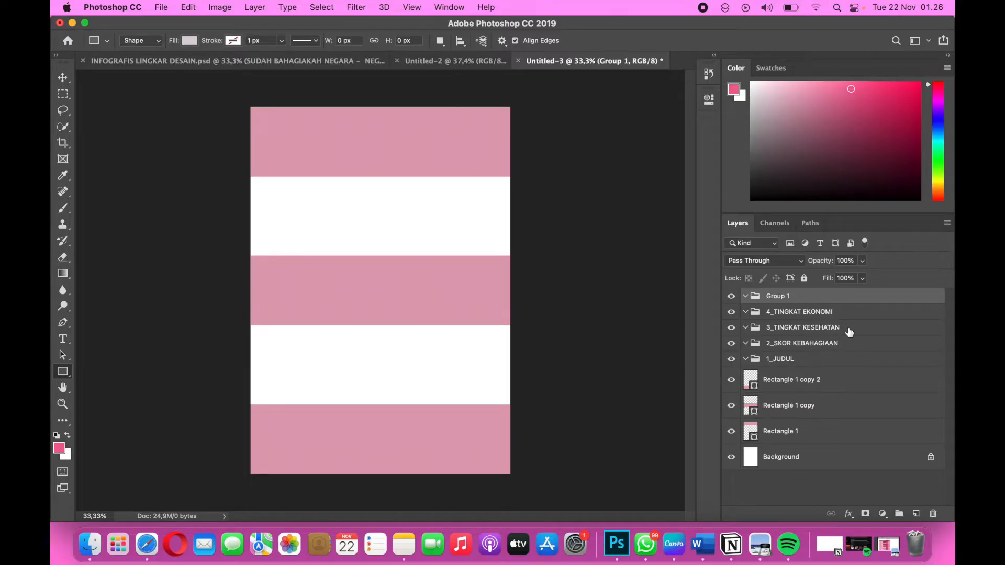
double_click(773, 296)
text(5_TABEL)
key(Return)
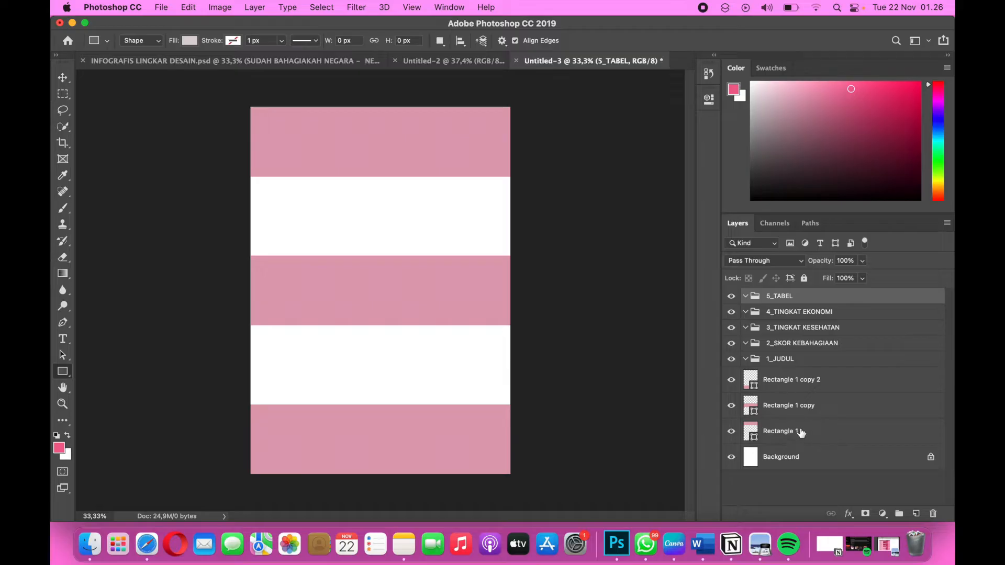
Sort the band layers into groups: upper band into 1_JUDUL, middle band into 3_TINGKAT KESEHATAN, lower band into 5_TABEL.
click(775, 433)
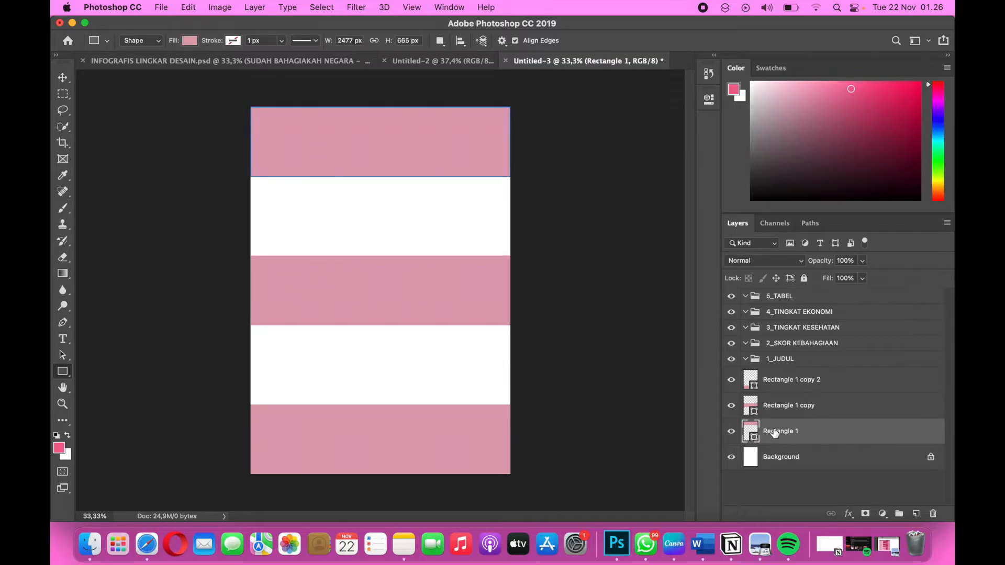
drag(774, 433, 801, 365)
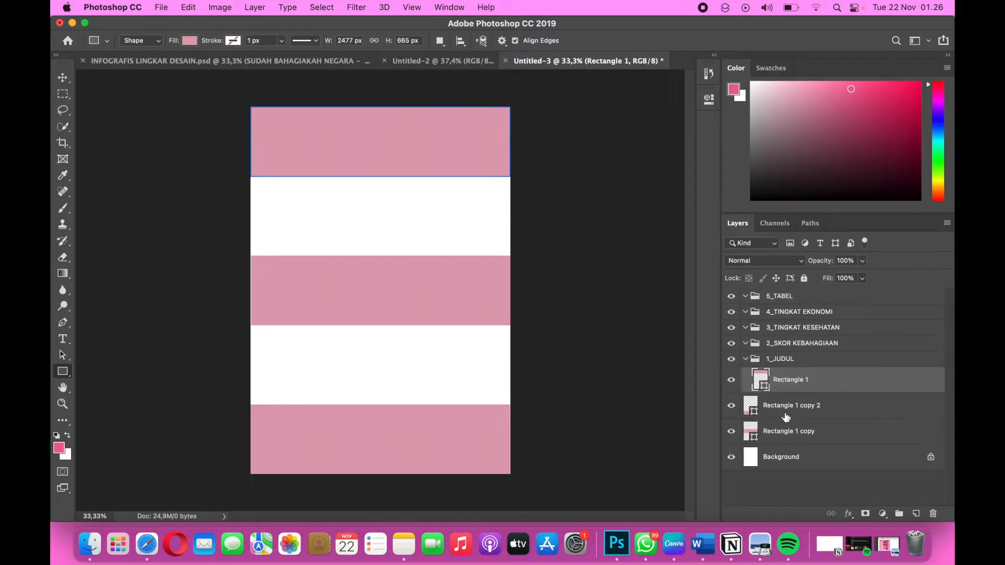
click(780, 433)
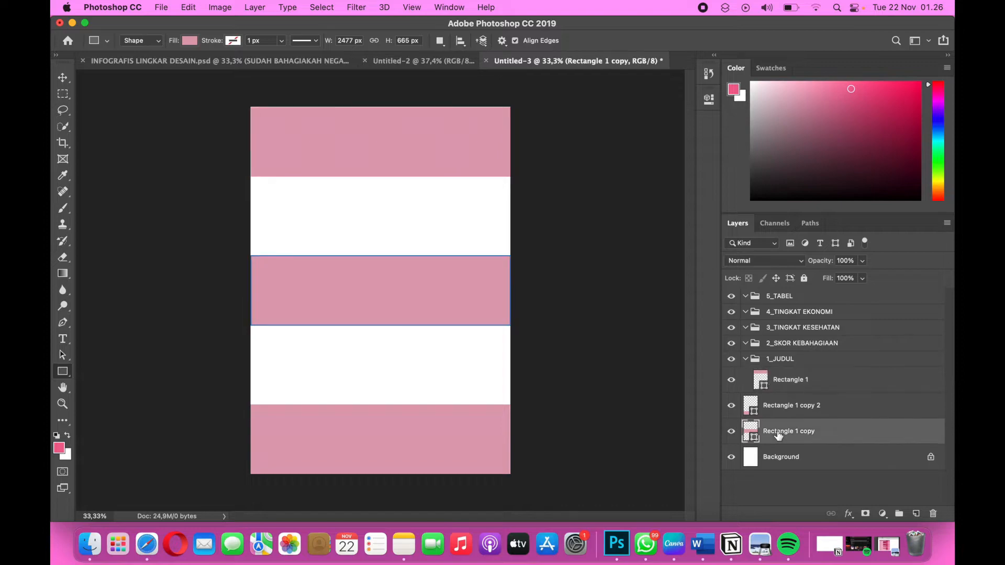
drag(779, 436, 794, 335)
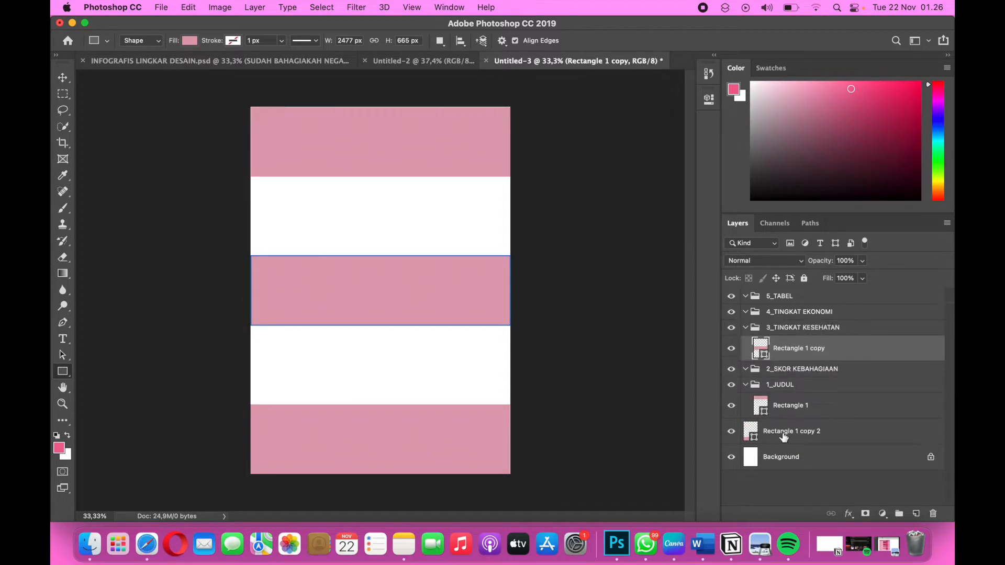
click(784, 436)
drag(783, 436, 797, 303)
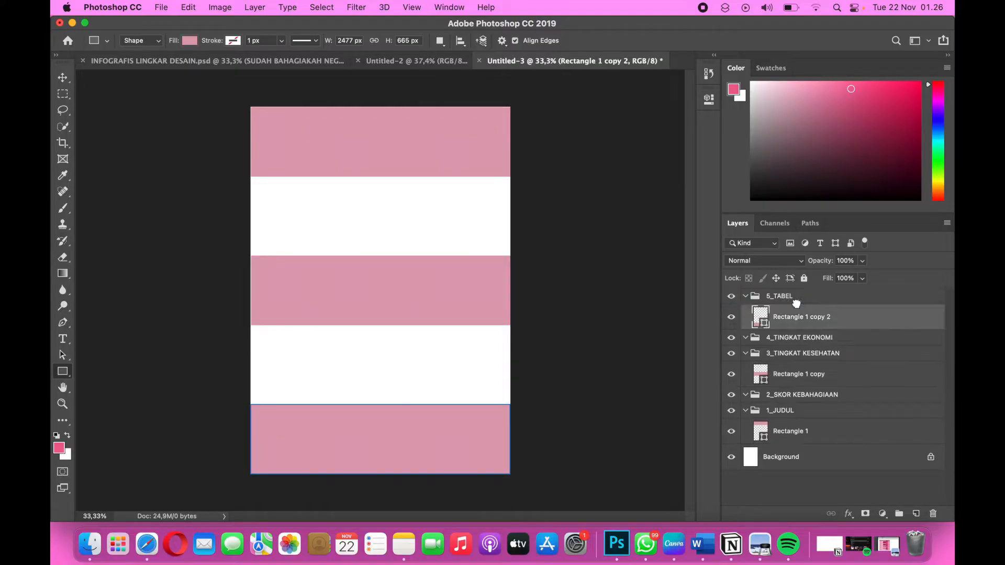
Collapse the 5_TABEL and 3_TINGKAT KESEHATAN layer groups.
click(745, 297)
click(745, 297)
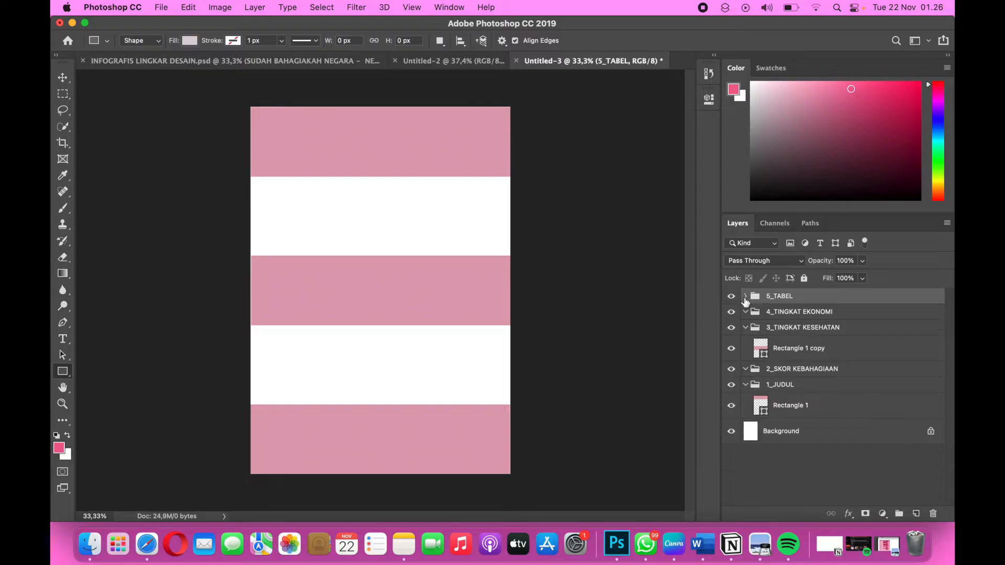
key(super+alt+a)
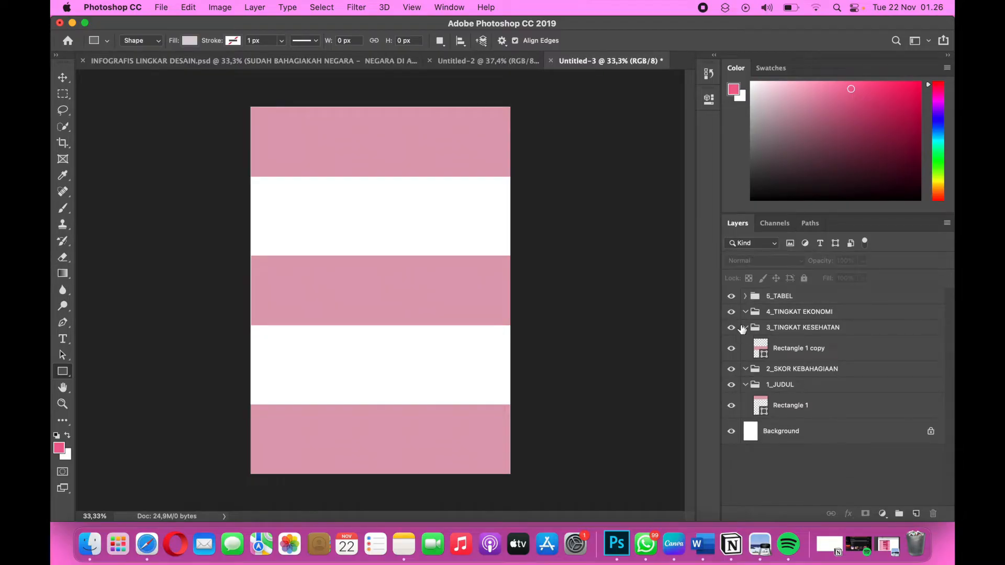
click(746, 330)
click(746, 329)
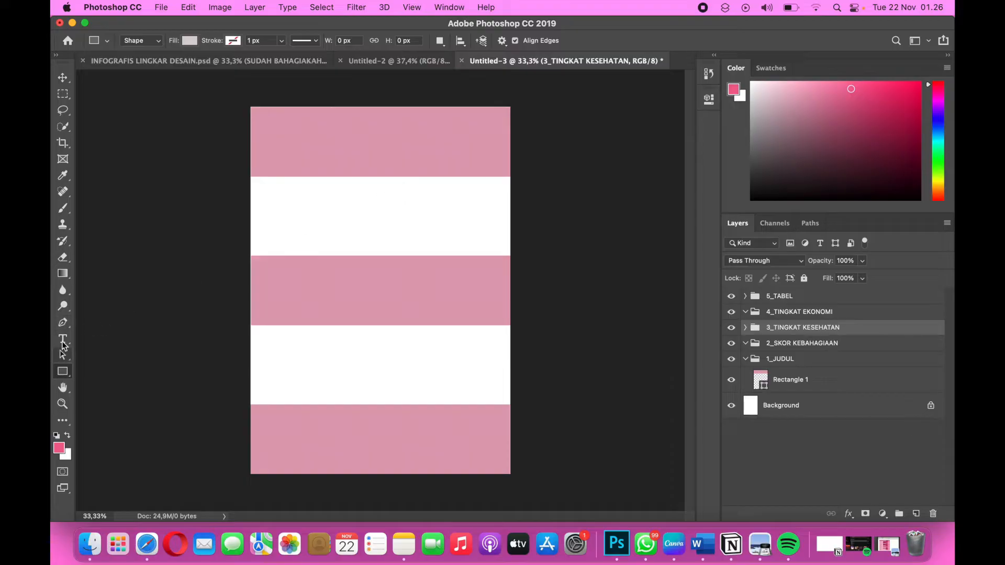
Add the three-line title text "SUDAH BAHAGIAKAH NEGARA - NEGARA DI ASIA ?" over the pink header band.
click(63, 340)
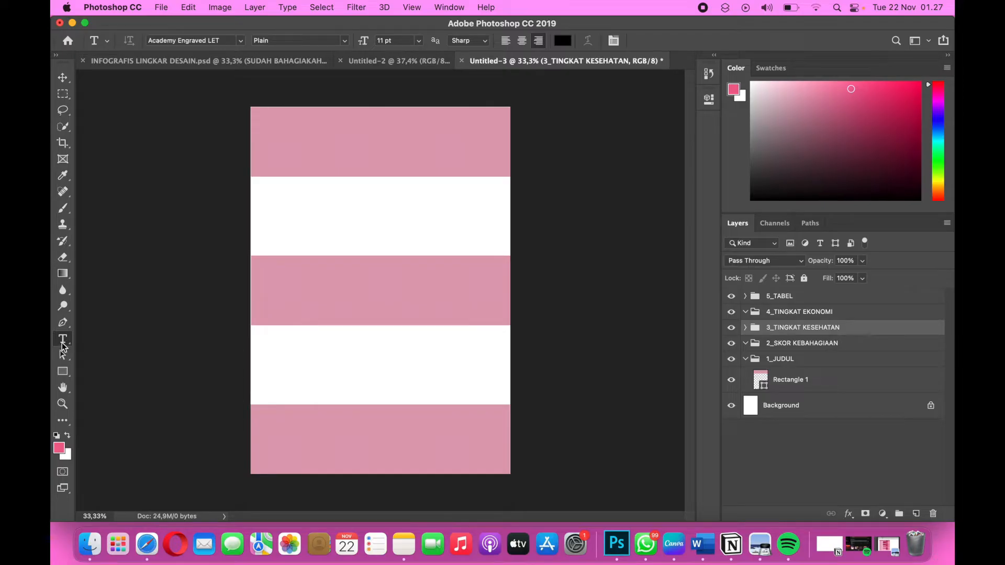
click(266, 126)
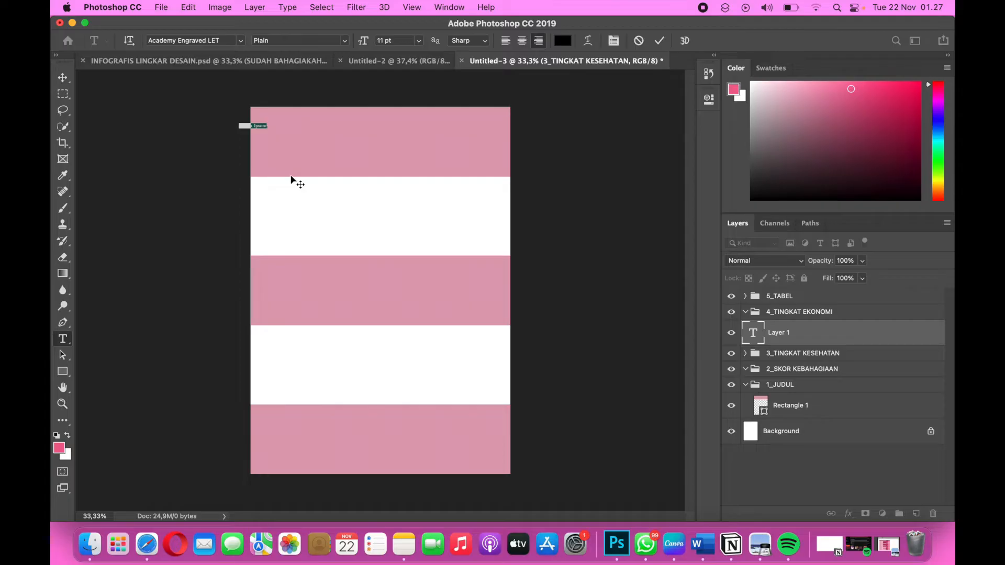
text(SUD)
Format the whole title text in Arial Black, left-aligned, at 34 pt.
drag(267, 138, 193, 101)
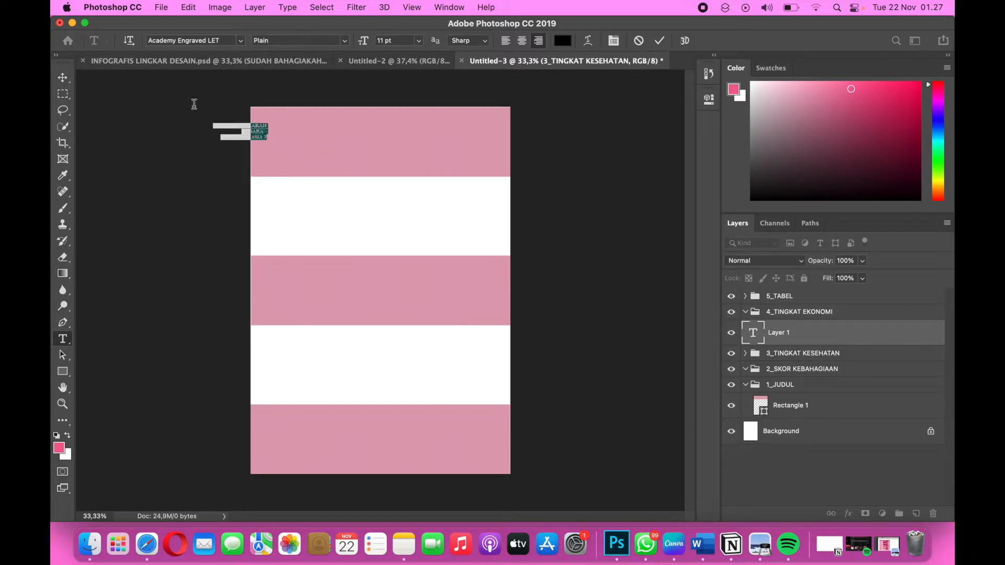
click(240, 41)
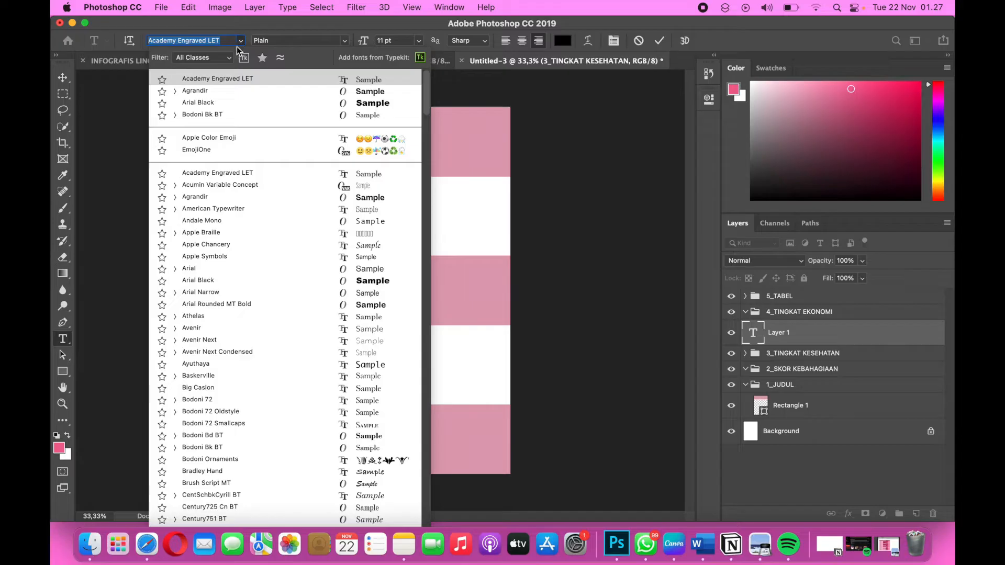
click(226, 105)
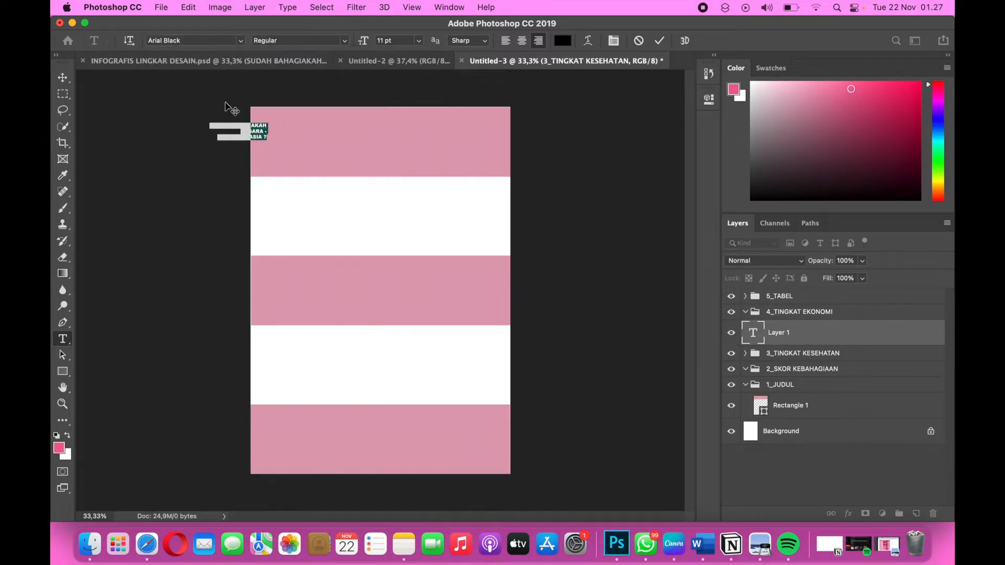
click(505, 43)
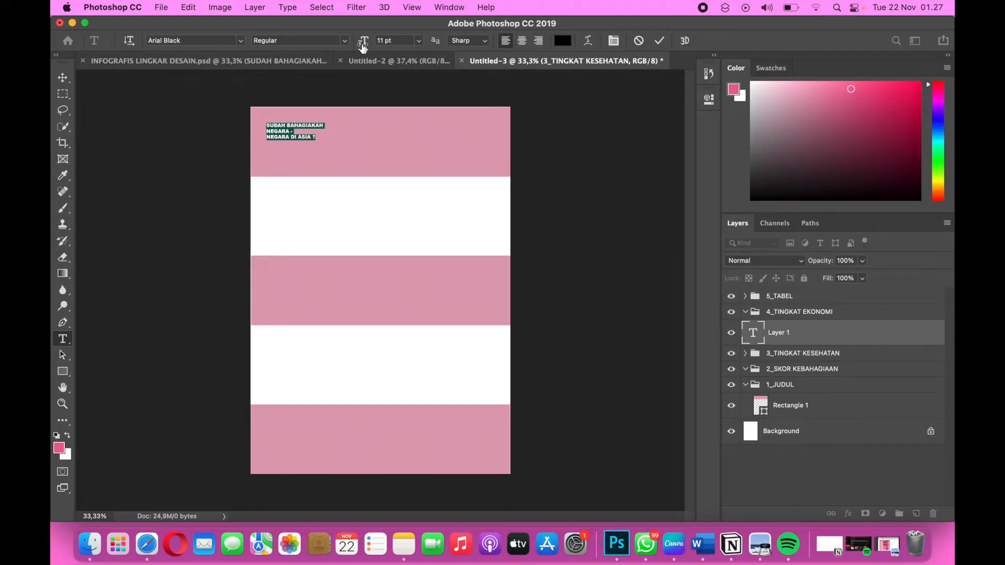
click(382, 42)
text(34)
key(Return)
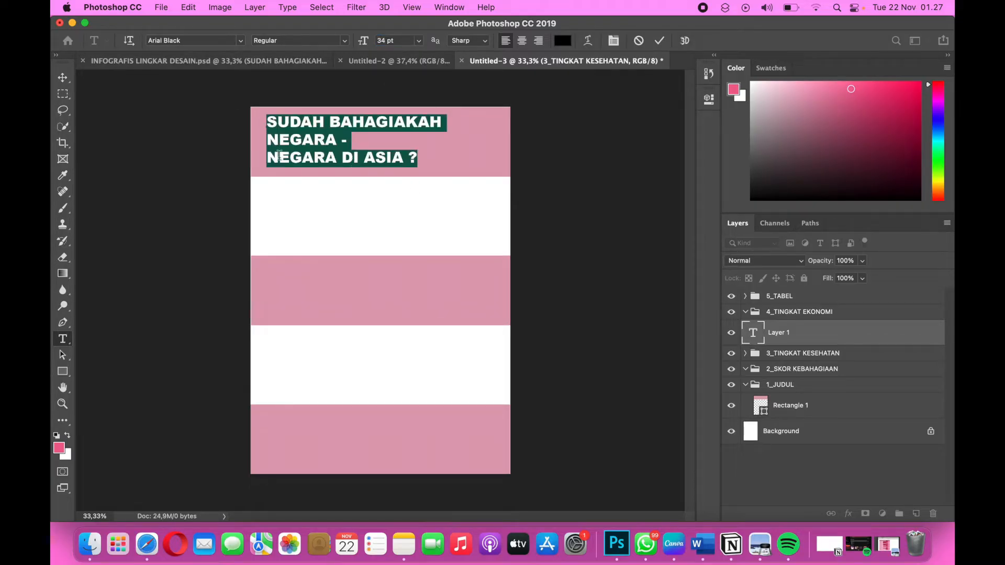
Commit the title text and move it slightly up and left within the header band.
click(62, 77)
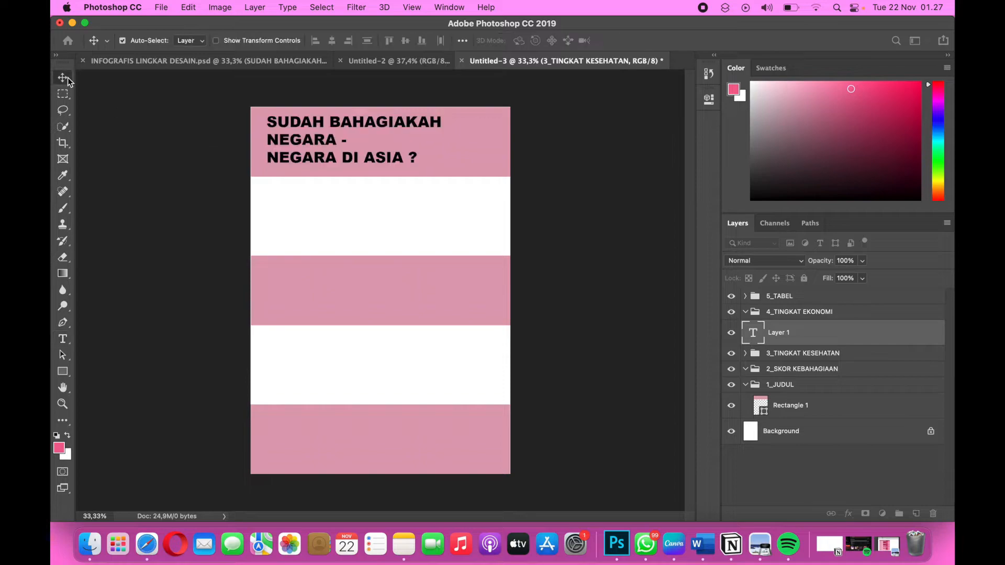
drag(283, 149, 276, 141)
scroll(342, 161, up, 3)
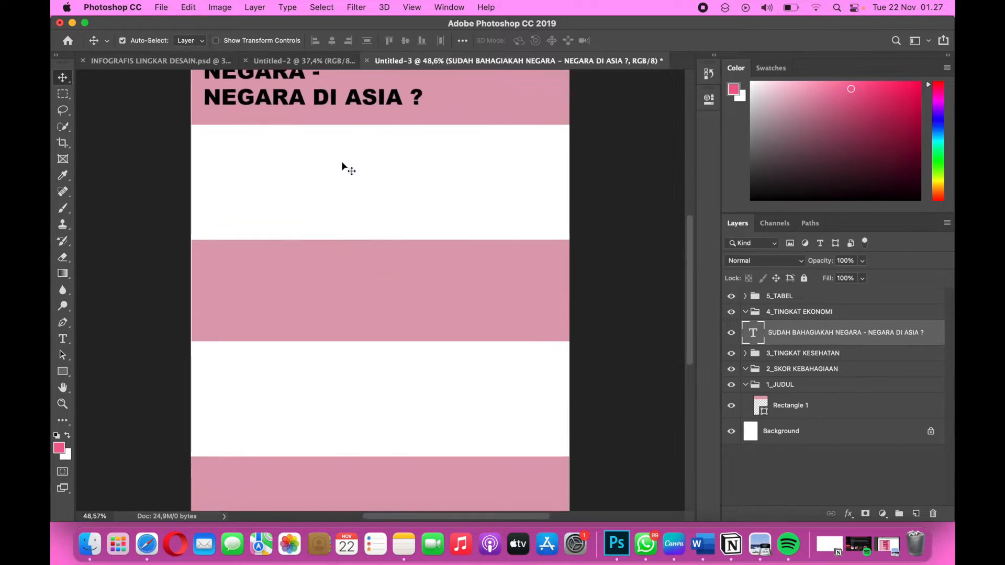
Nudge the pink header rectangle behind the title slightly up and to the left.
scroll(342, 162, up, 5)
scroll(341, 166, up, 1)
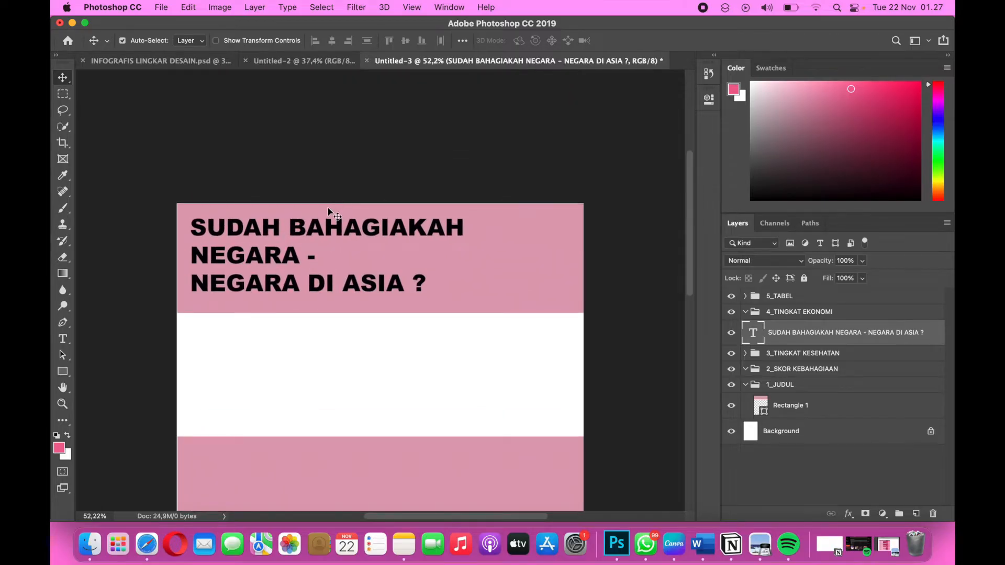
click(328, 206)
key(Up)
key(Up)
key(Up)
key(Up)
key(Up)
key(Left)
key(Left)
key(Left)
key(Left)
key(Left)
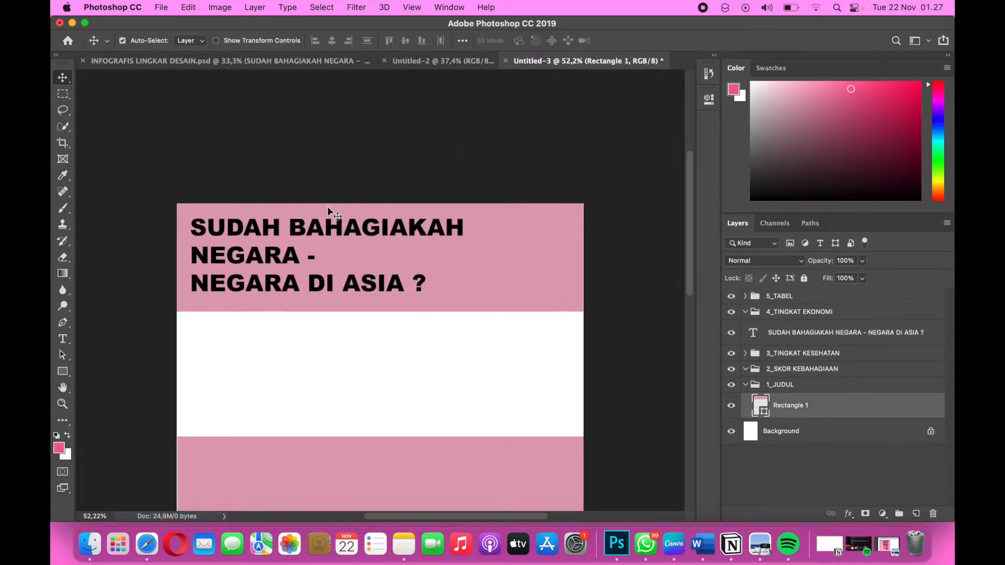
Switch to the Word document, copy the purple hex code 945290 from the Color Palette table, and return to Photoshop.
click(278, 234)
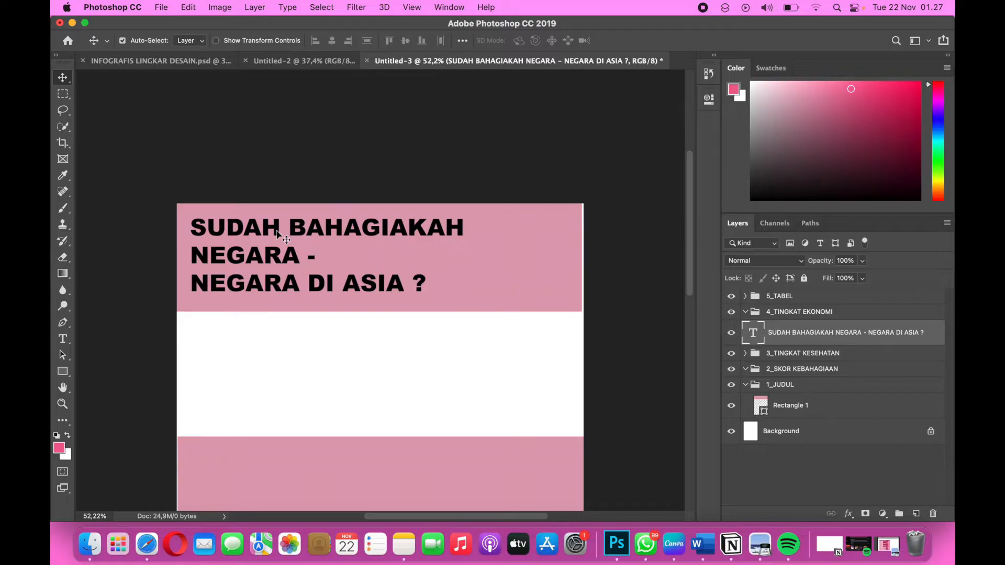
scroll(396, 291, down, 2)
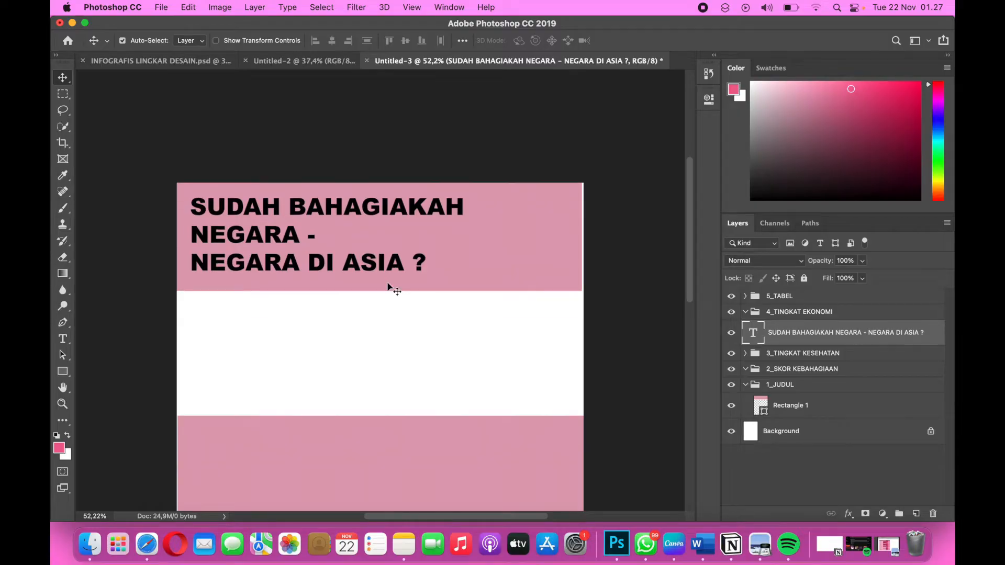
key(ctrl+Right)
key(ctrl+Right)
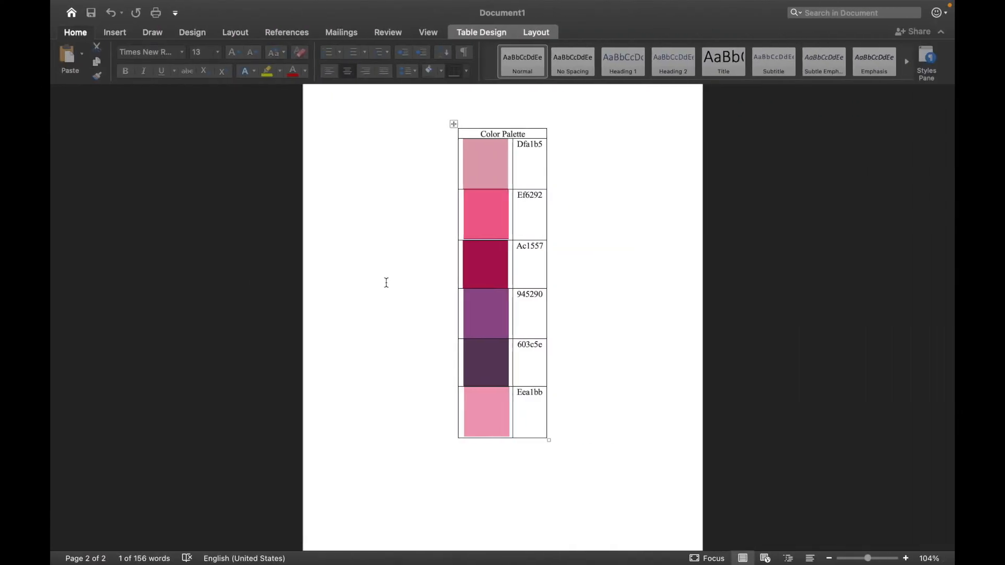
drag(544, 296, 517, 296)
key(super+c)
click(514, 293)
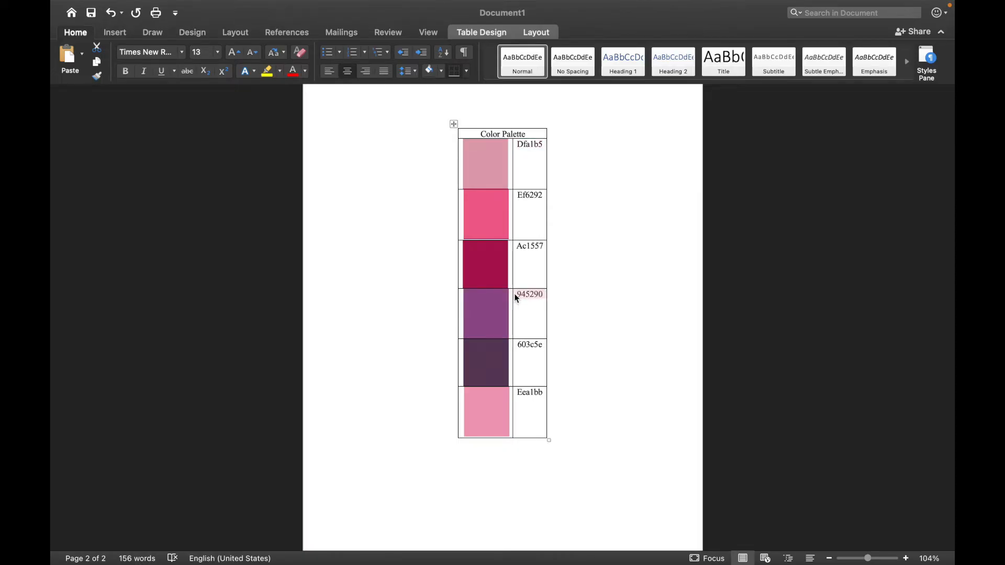
key(ctrl+Left)
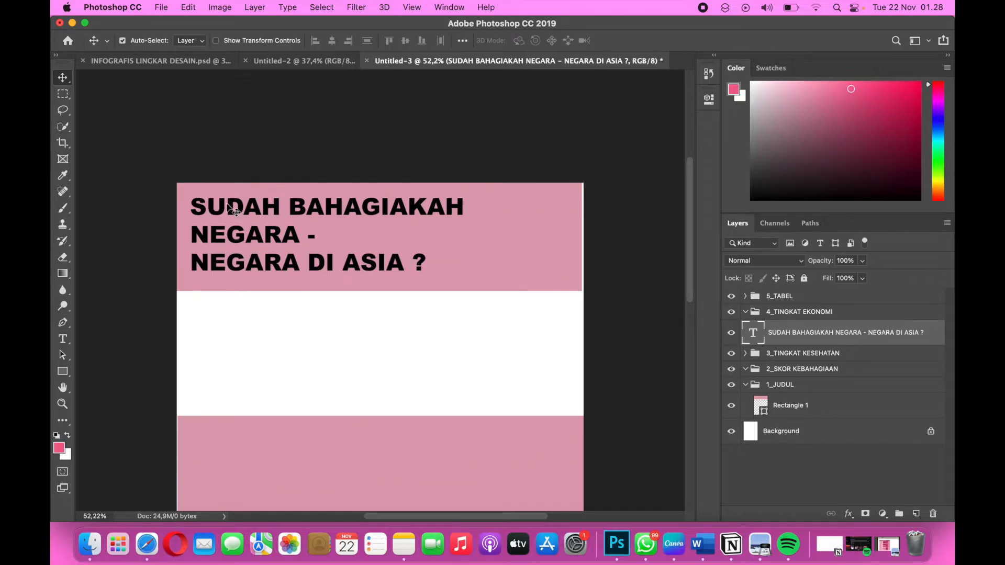
Color the first title line, "SUDAH BAHAGIAKAH", with the copied hex value 945290.
double_click(194, 210)
click(466, 206)
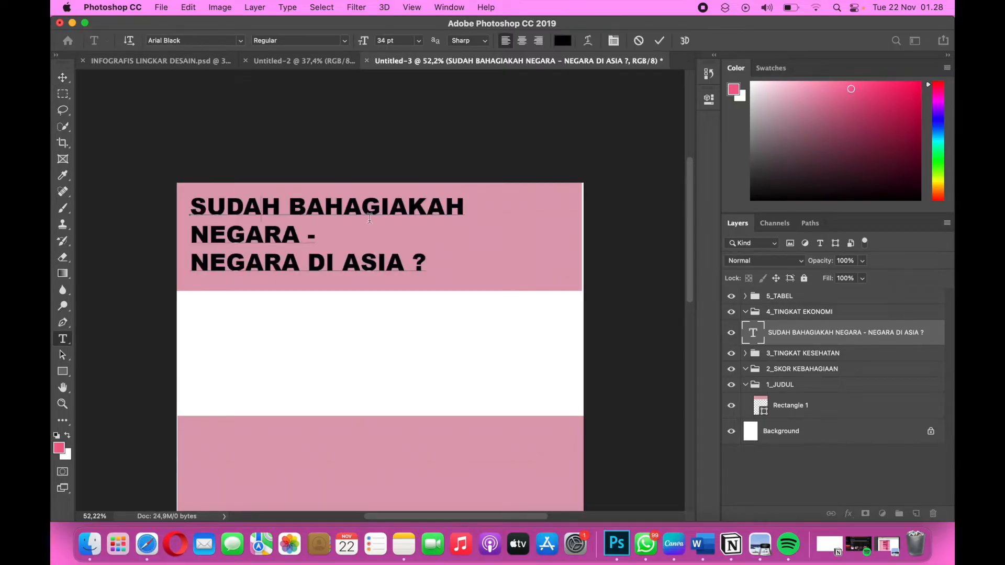
drag(466, 206, 161, 206)
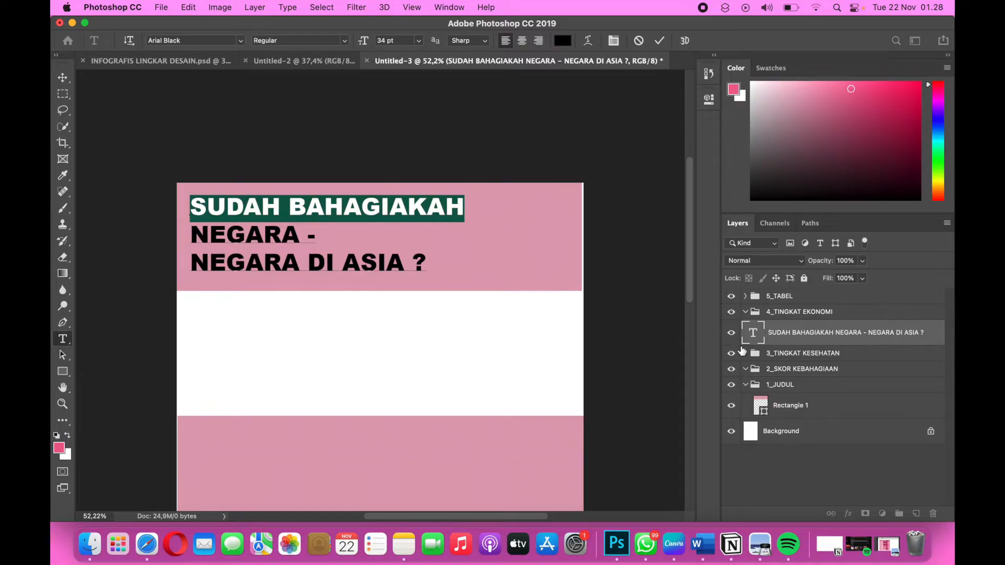
click(709, 99)
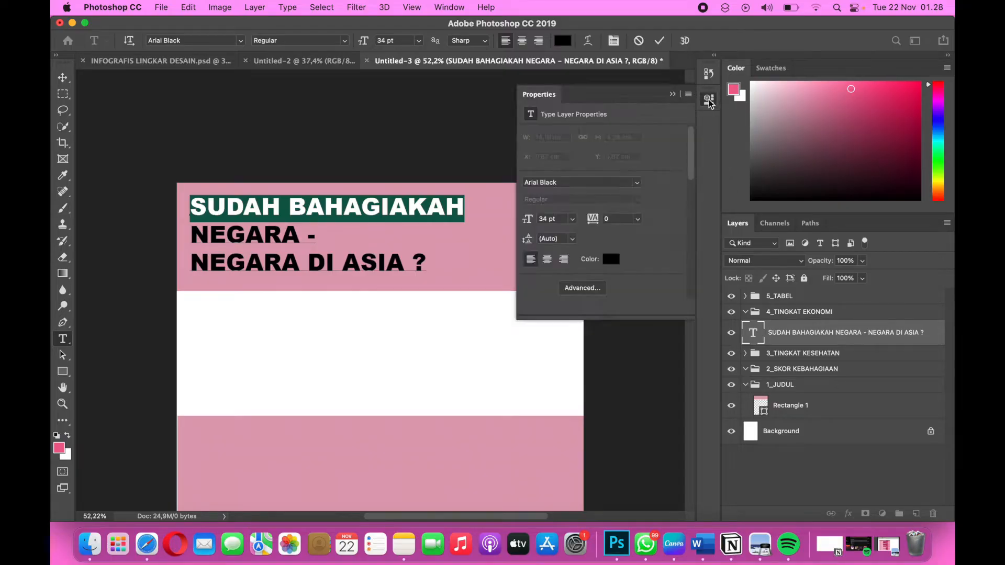
click(563, 41)
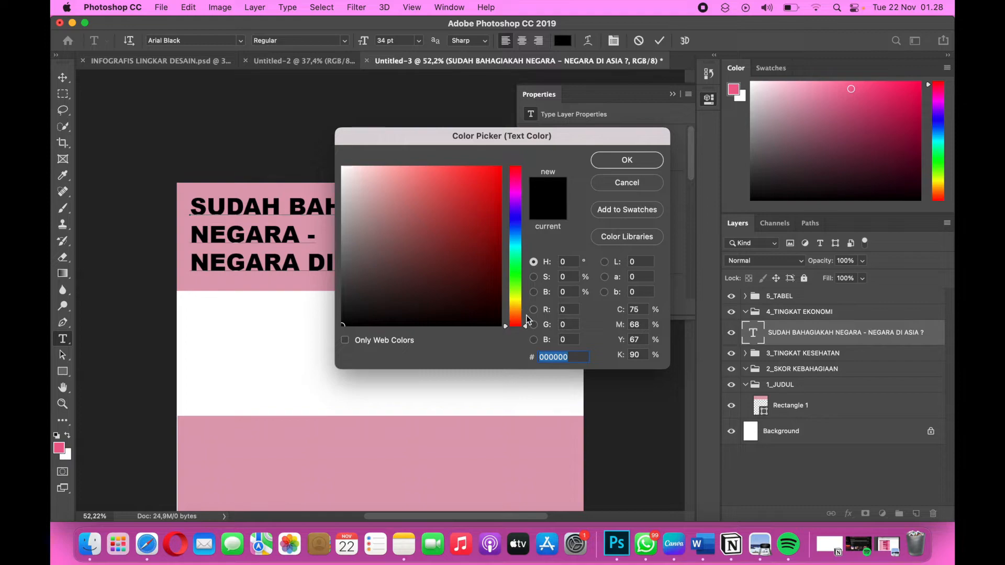
key(super+v)
click(638, 160)
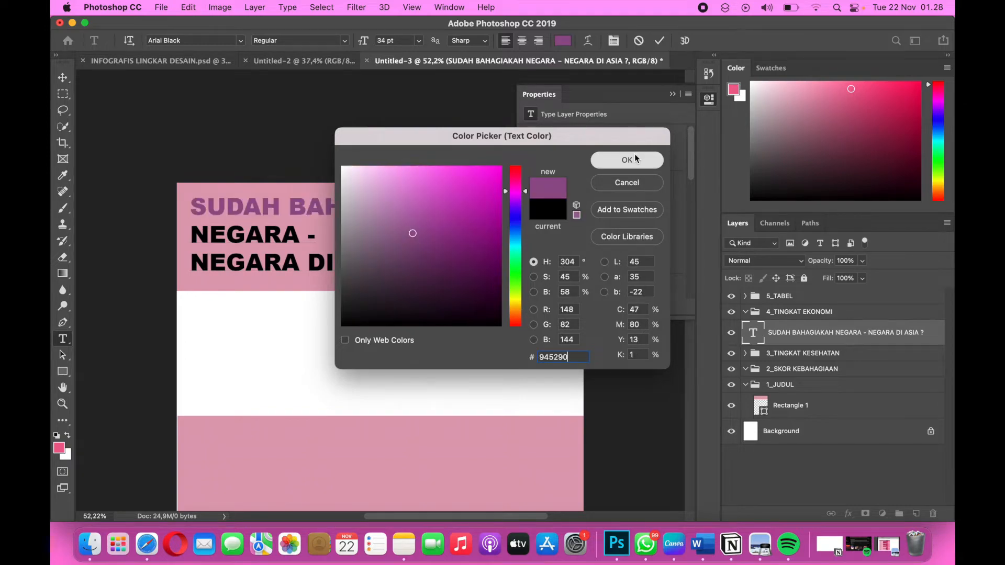
click(673, 94)
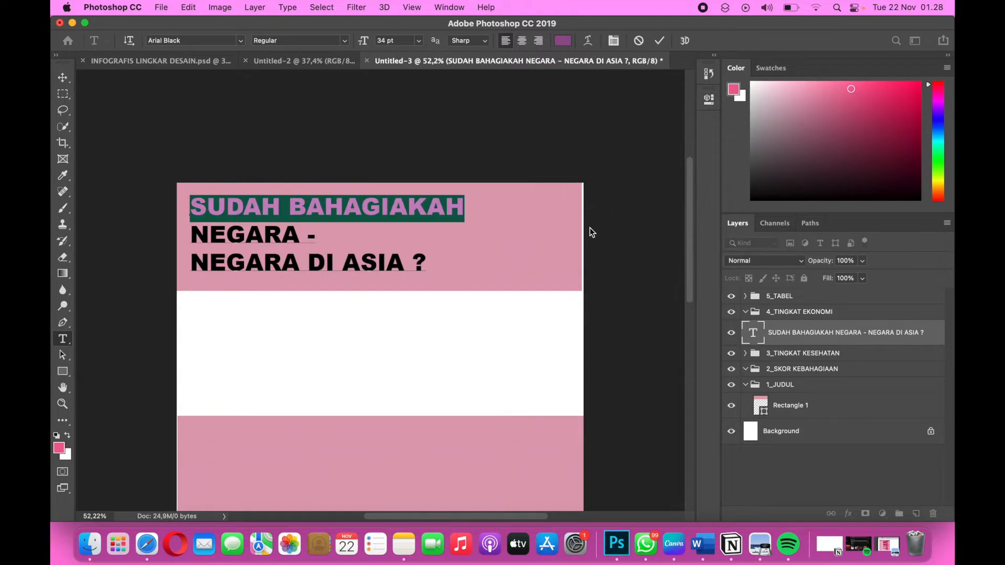
Copy the dark purple hex code 603c5e from the Color Palette table in Word and return to Photoshop.
key(ctrl+Right)
key(ctrl+Right)
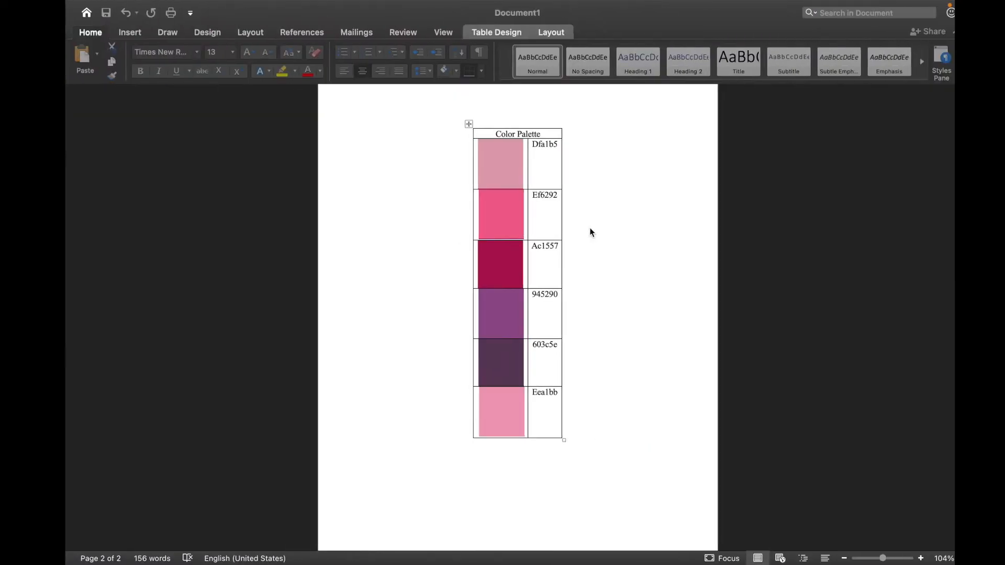
double_click(542, 348)
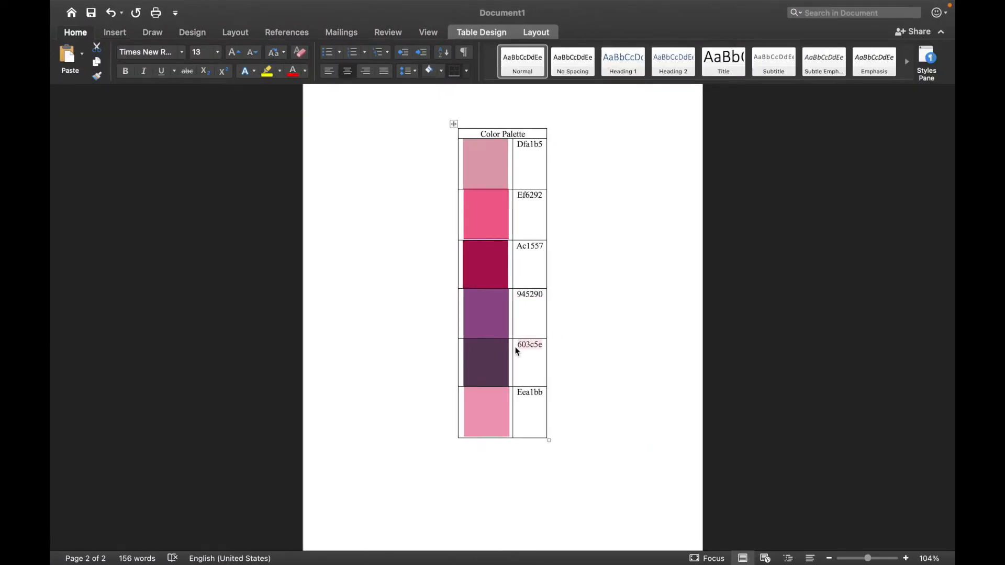
key(ctrl+Left)
key(ctrl+Left)
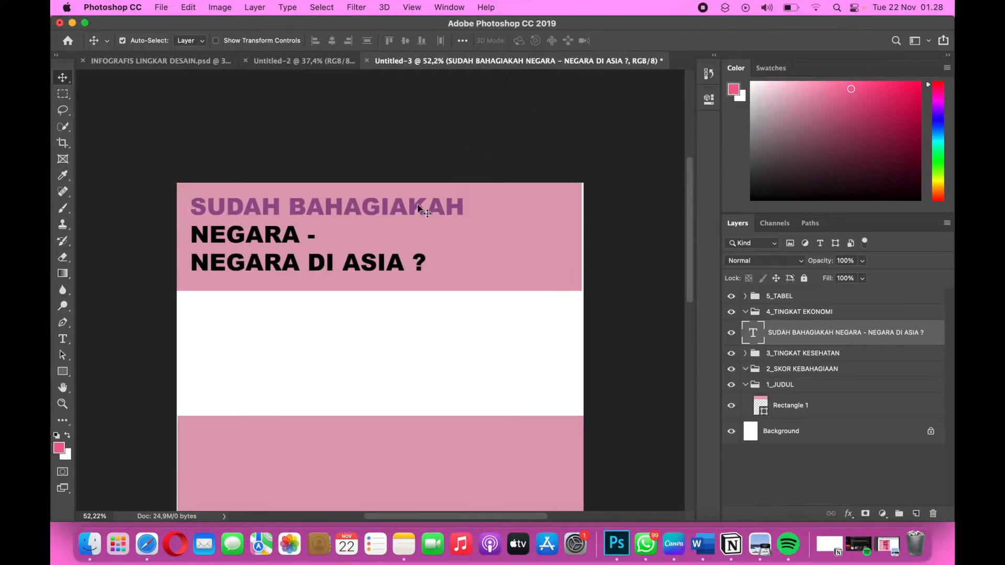
Color the remaining title lines, "NEGARA - NEGARA DI ASIA ?", with 603c5e and commit the text.
double_click(214, 237)
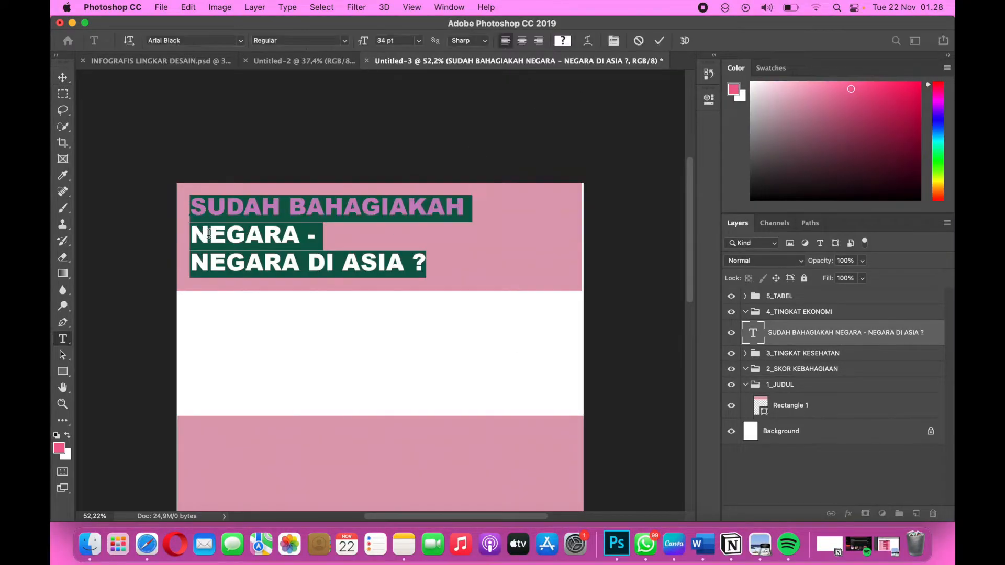
click(214, 236)
drag(191, 235, 427, 264)
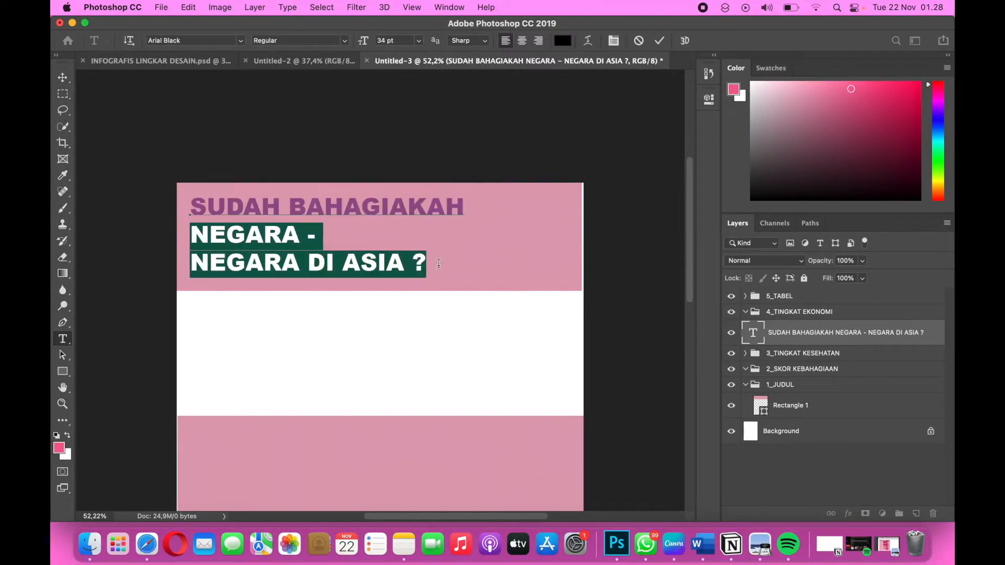
click(563, 41)
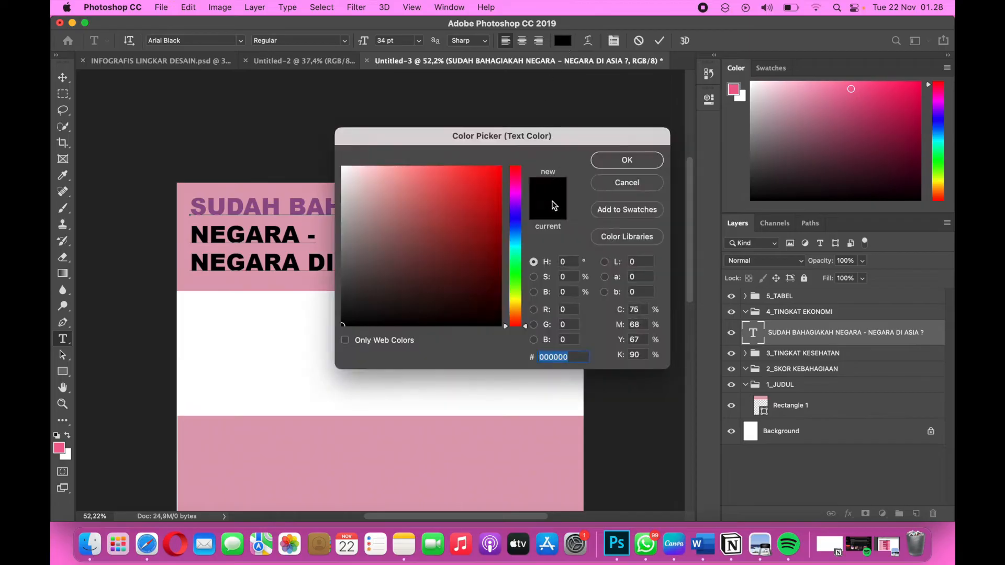
text(603c5e)
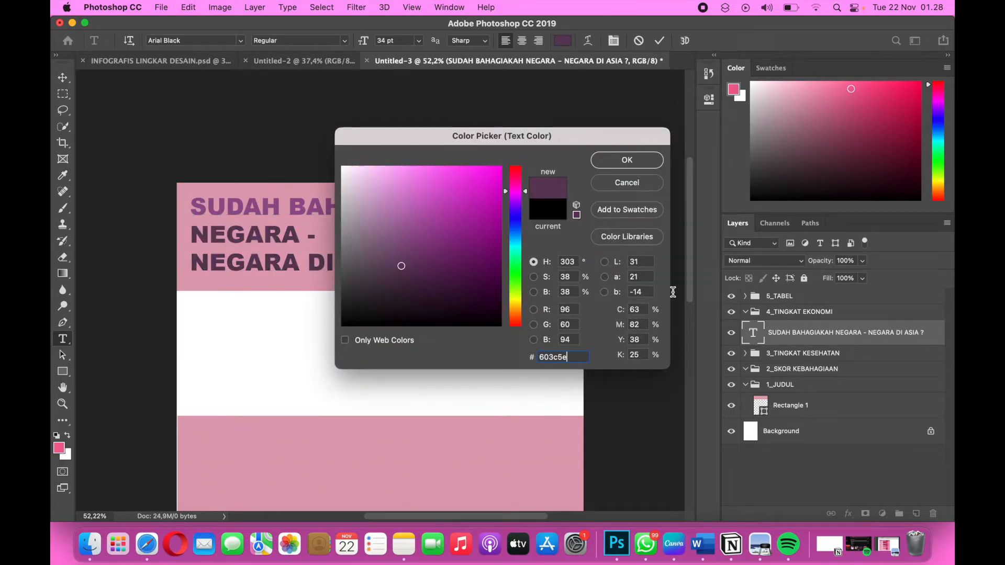
click(634, 161)
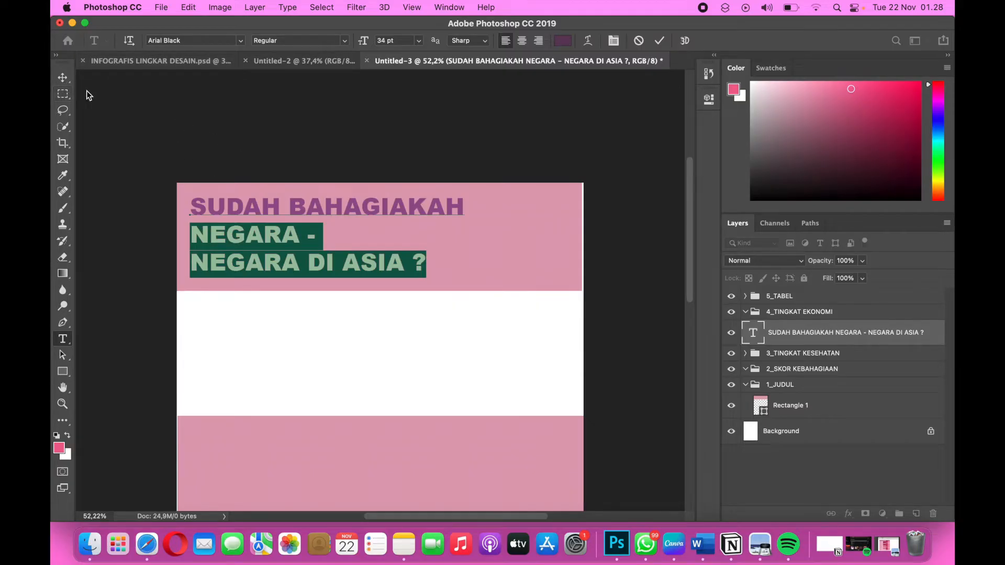
click(63, 78)
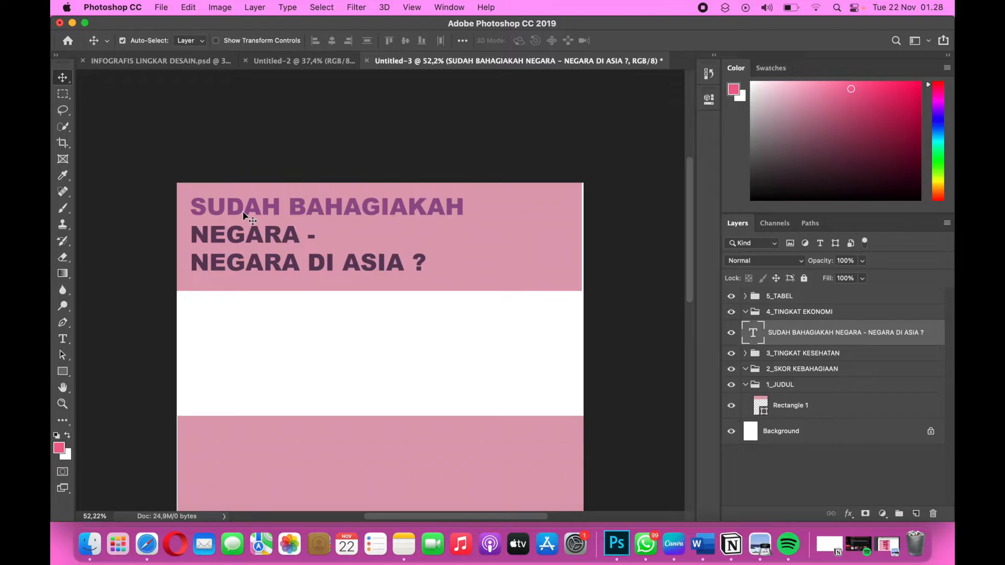
Nudge the title text slightly up and to the left within the header band.
key(Up)
key(Up)
key(Up)
key(Up)
key(Up)
key(Left)
key(Left)
key(Left)
key(Left)
key(Left)
key(Left)
key(Up)
key(Up)
key(Up)
key(Up)
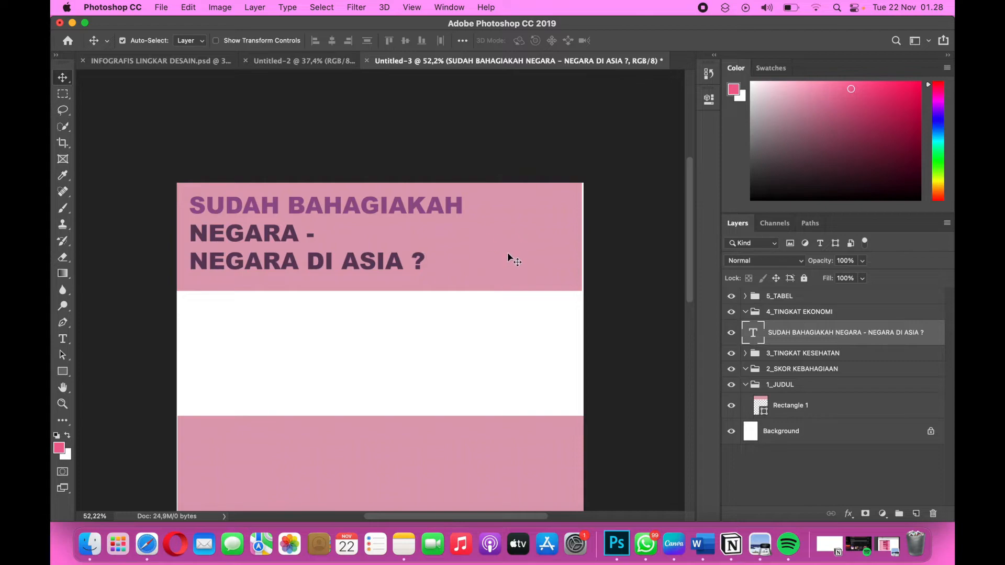
Transform the pink header rectangle, reducing its height to about 94% and widening it to reach the page's right edge.
click(556, 247)
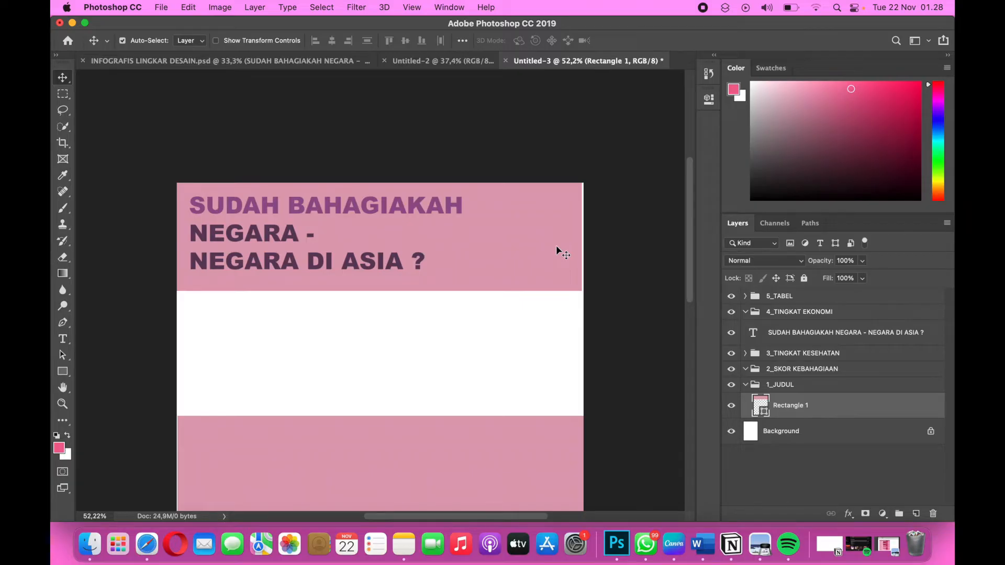
key(super+t)
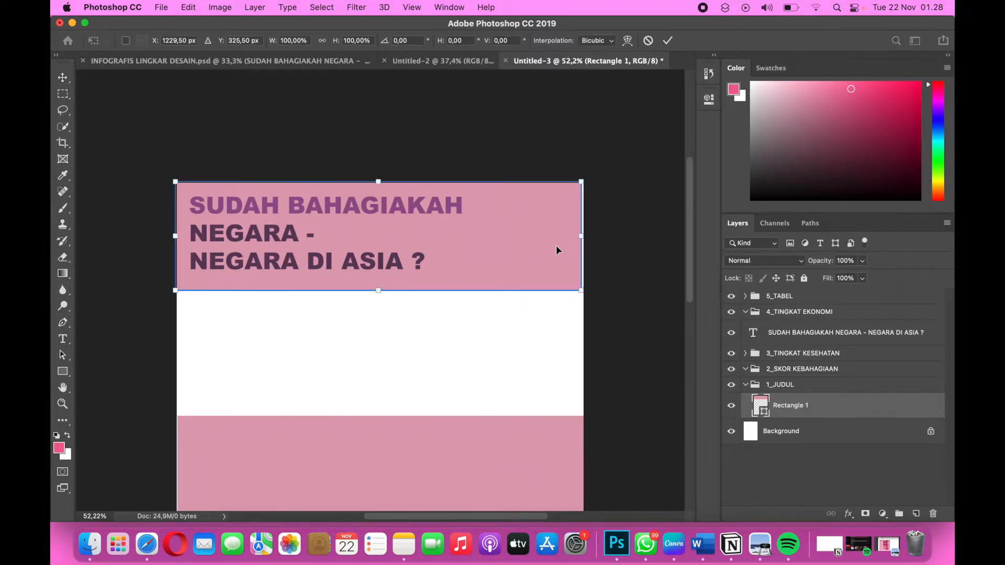
drag(376, 288, 377, 283)
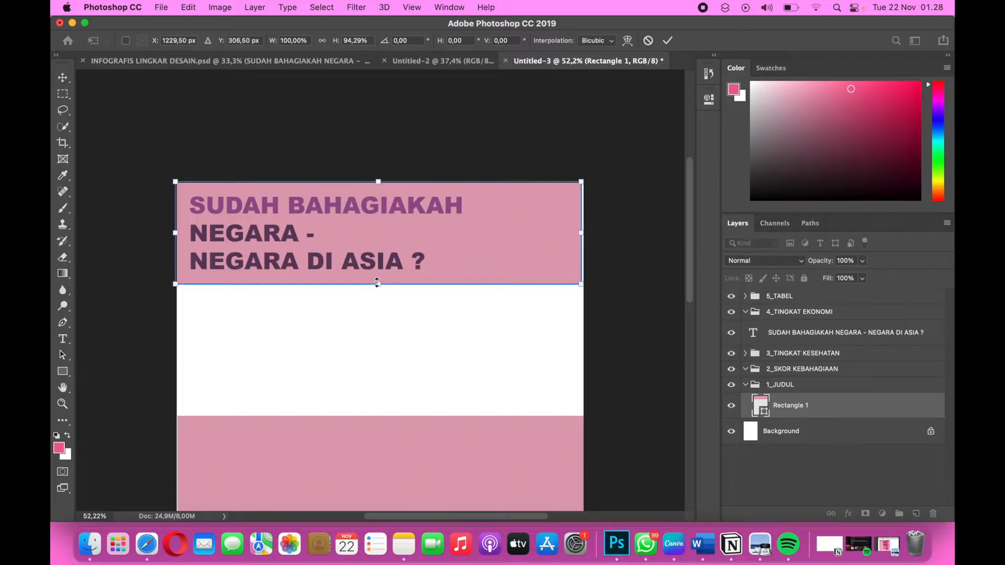
drag(583, 230, 586, 233)
key(Return)
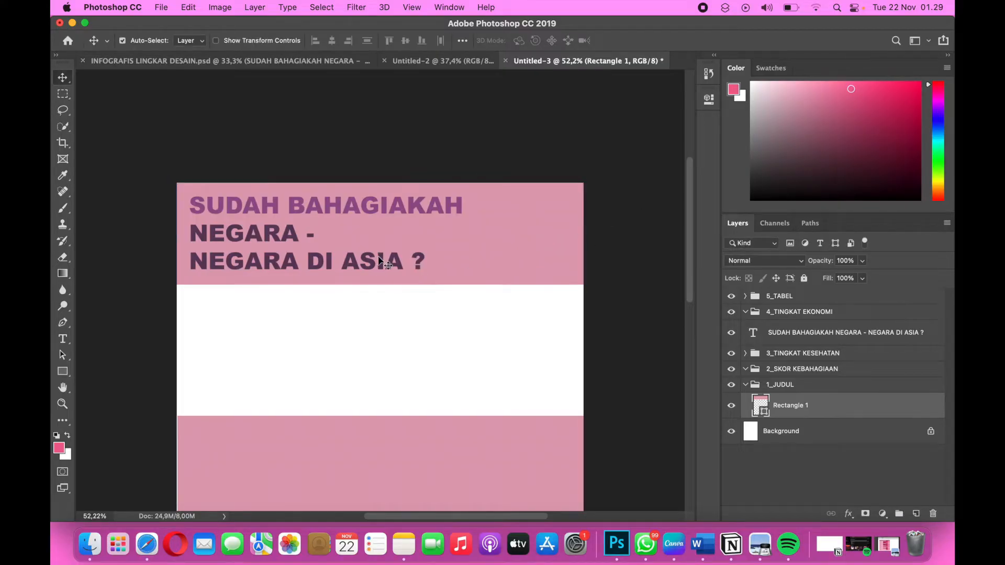
Apply a Drop Shadow at a 136° angle to the title text layer and move the layer into the 1_JUDUL group.
double_click(229, 207)
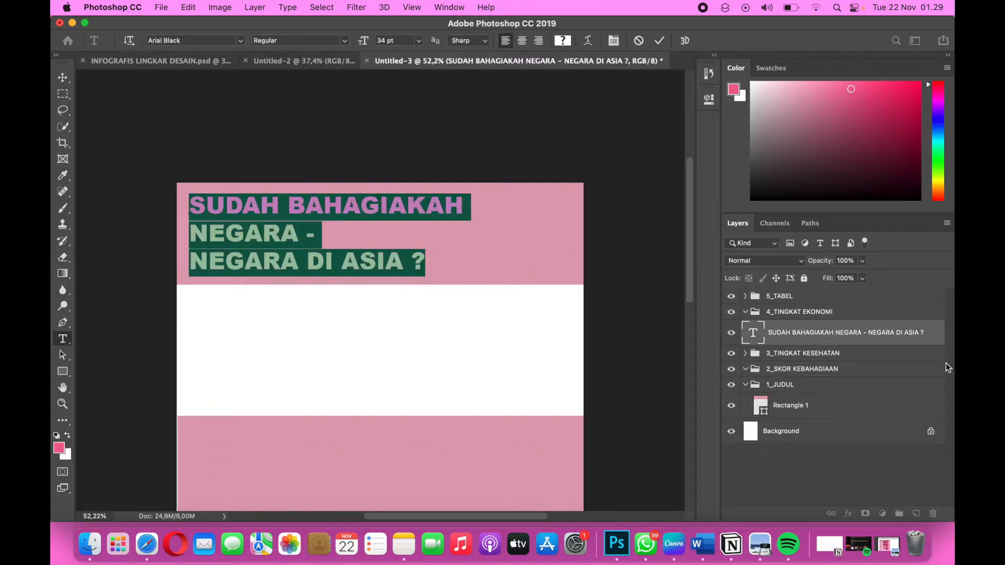
right_click(818, 339)
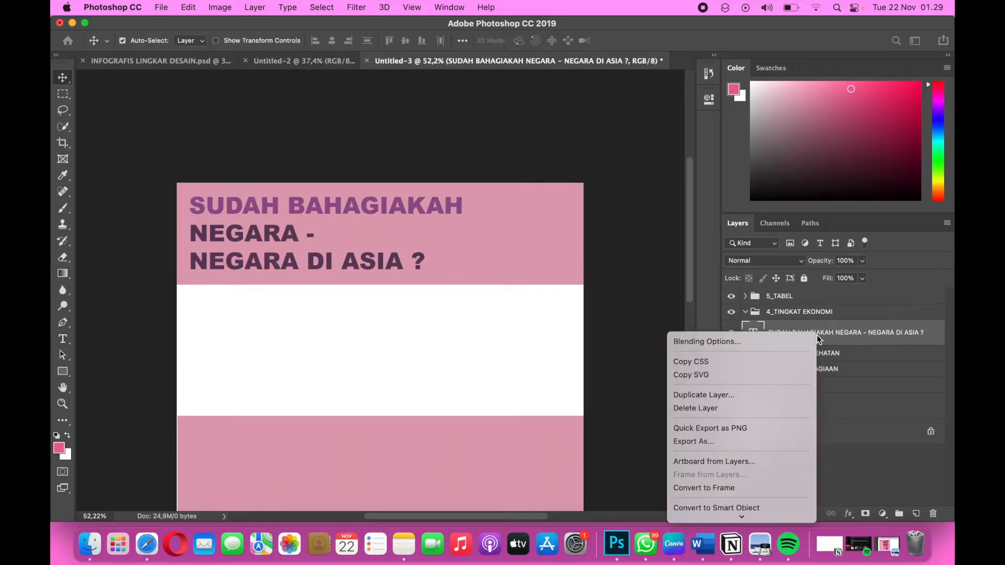
click(762, 346)
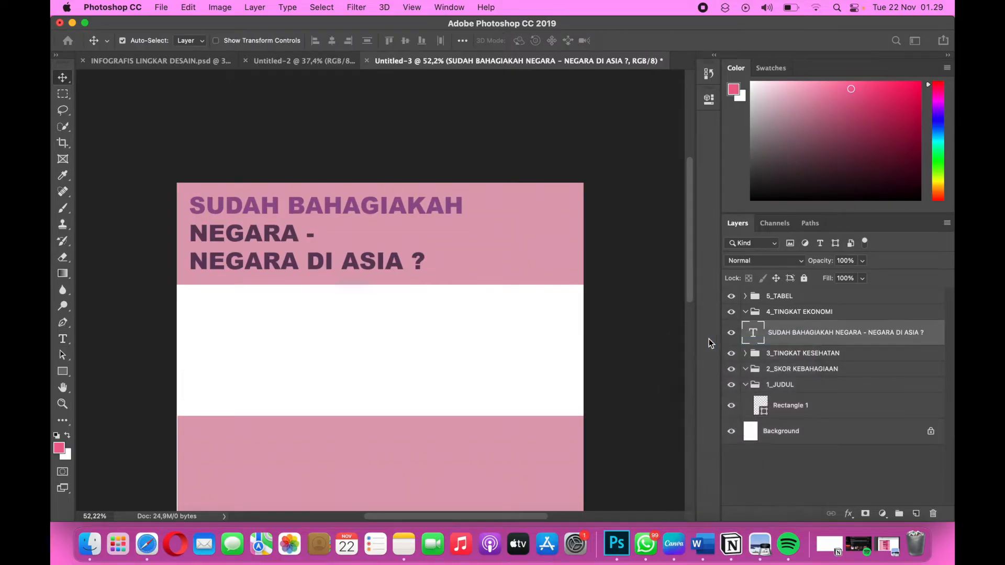
click(275, 339)
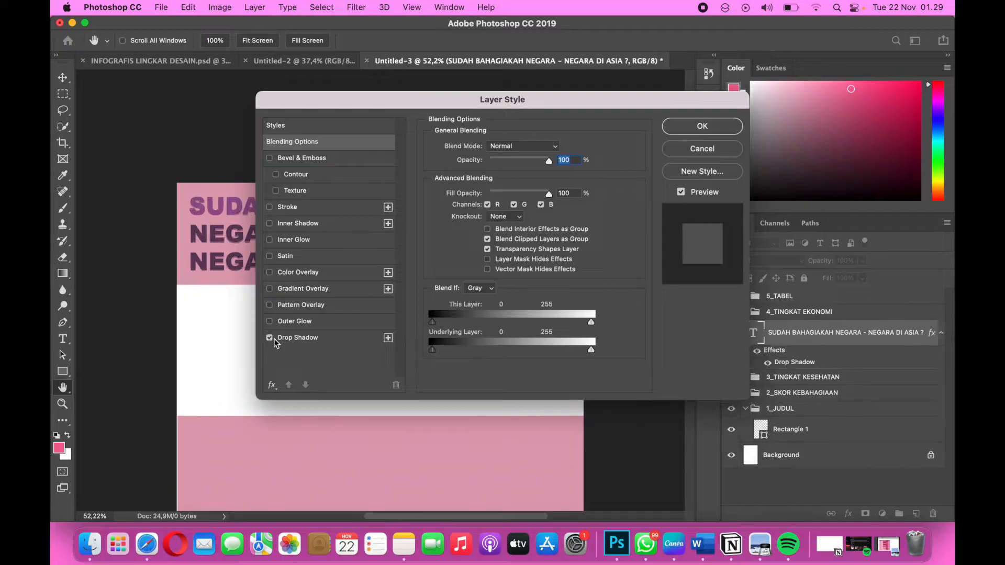
click(285, 339)
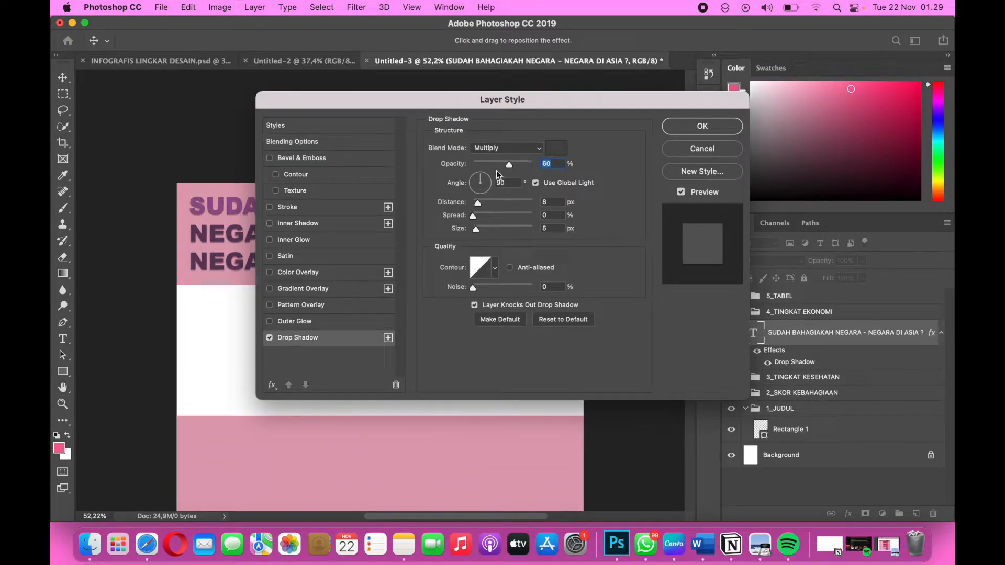
drag(481, 178, 477, 182)
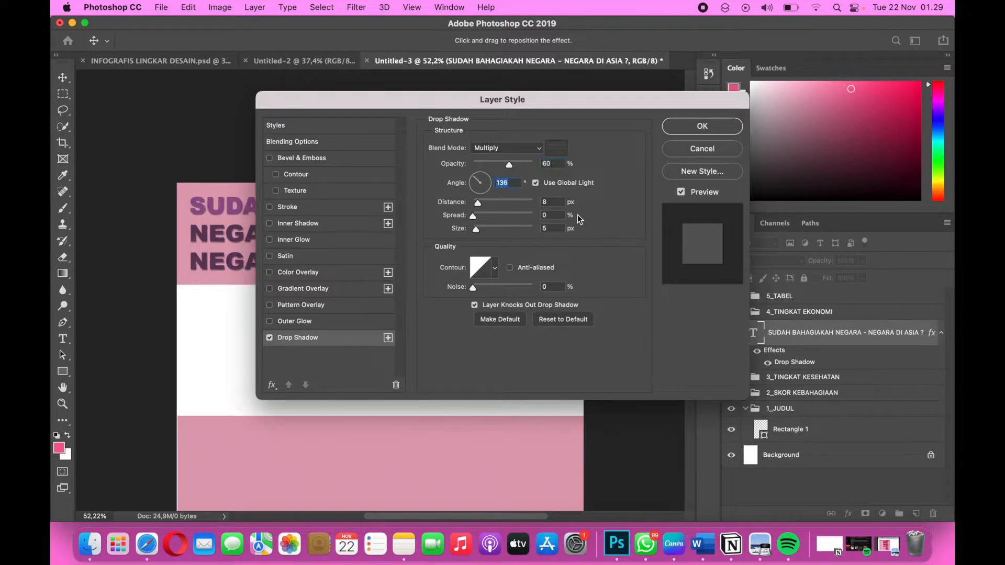
click(549, 202)
click(688, 128)
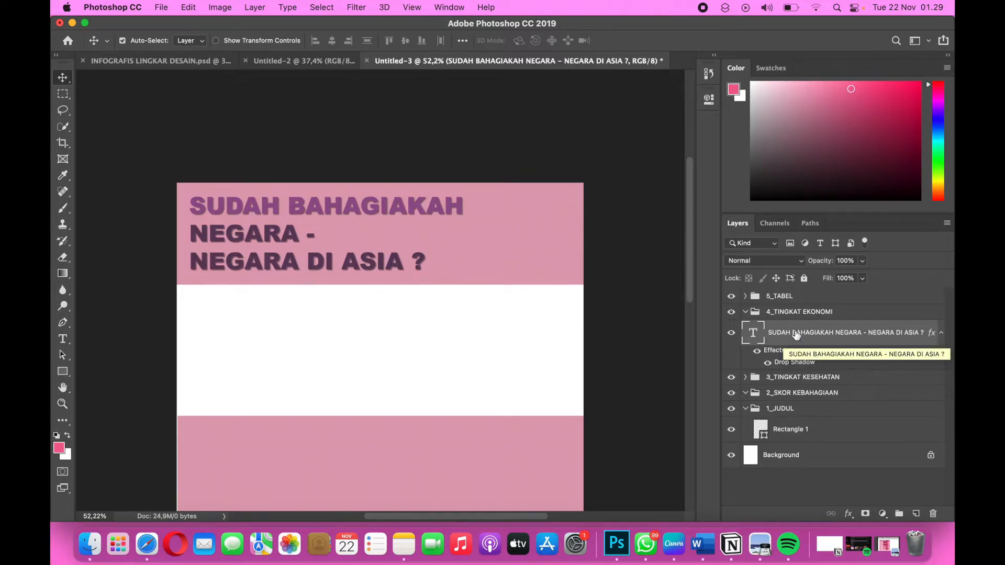
drag(796, 335, 799, 421)
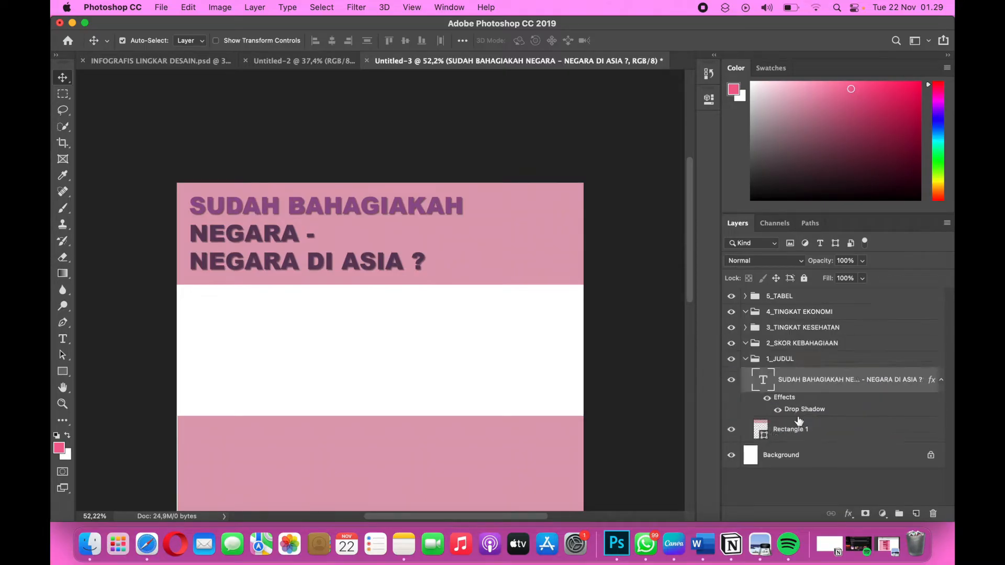
Collapse the 1_JUDUL and 2_SKOR KEBAHAGIAAN groups and add the heading text "SKOR KEBAHAGIAAN" in the white band below the title.
click(746, 360)
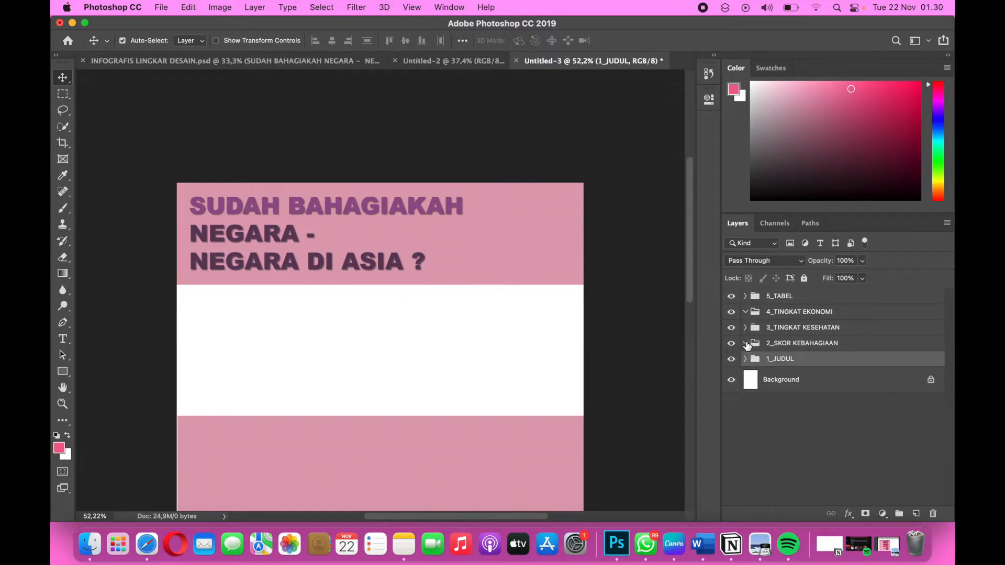
click(745, 344)
scroll(395, 267, down, 3)
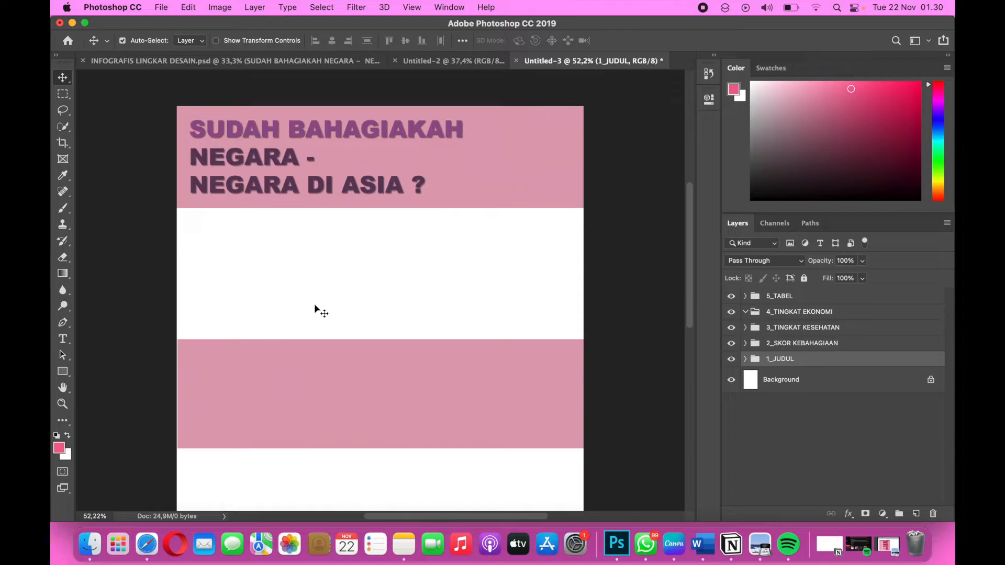
click(64, 344)
click(199, 231)
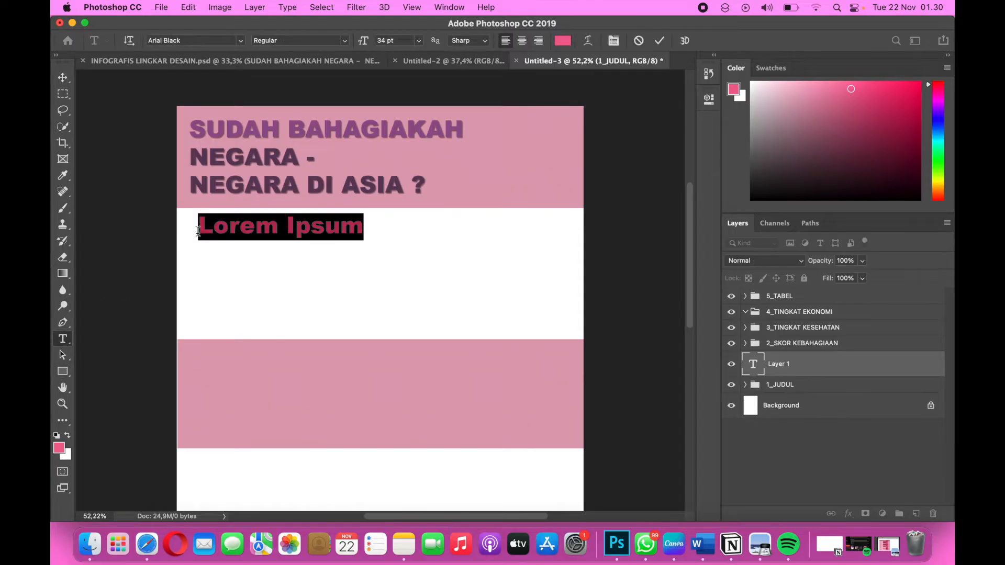
text(SKOR K)
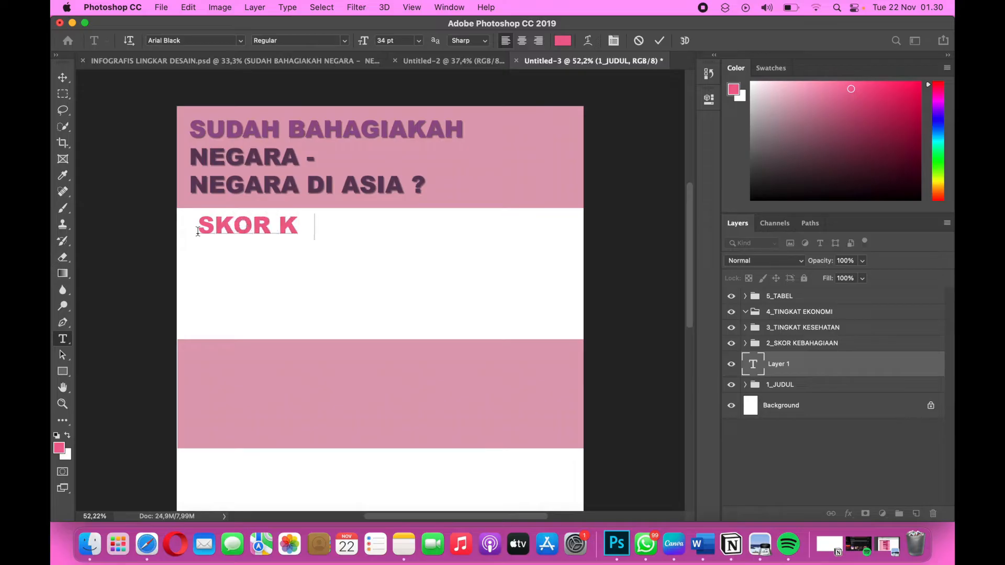
text(EBAHAGIAAN)
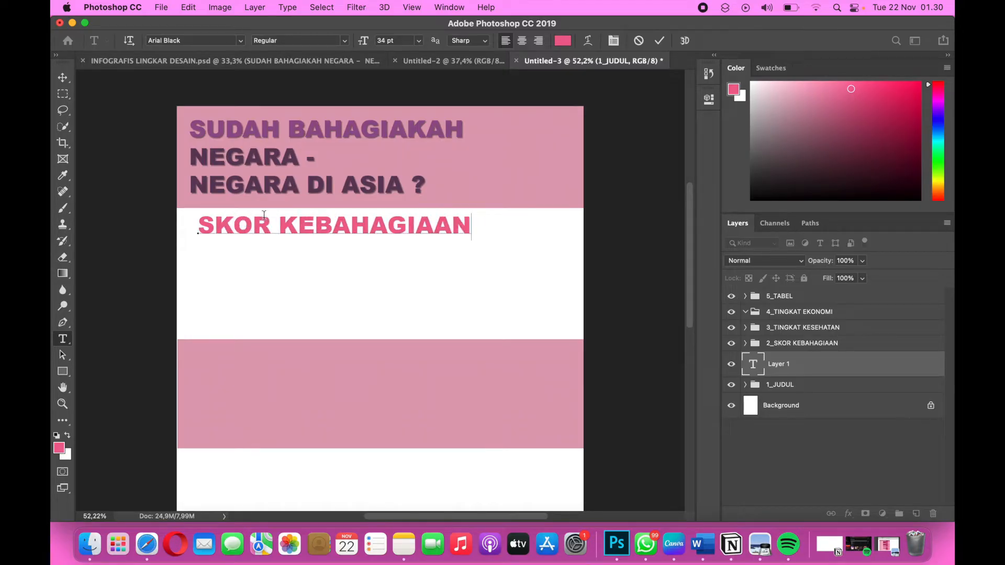
Set the whole "SKOR KEBAHAGIAAN" heading to the Agrandir Text Bold font at 26 pt.
drag(471, 224, 172, 215)
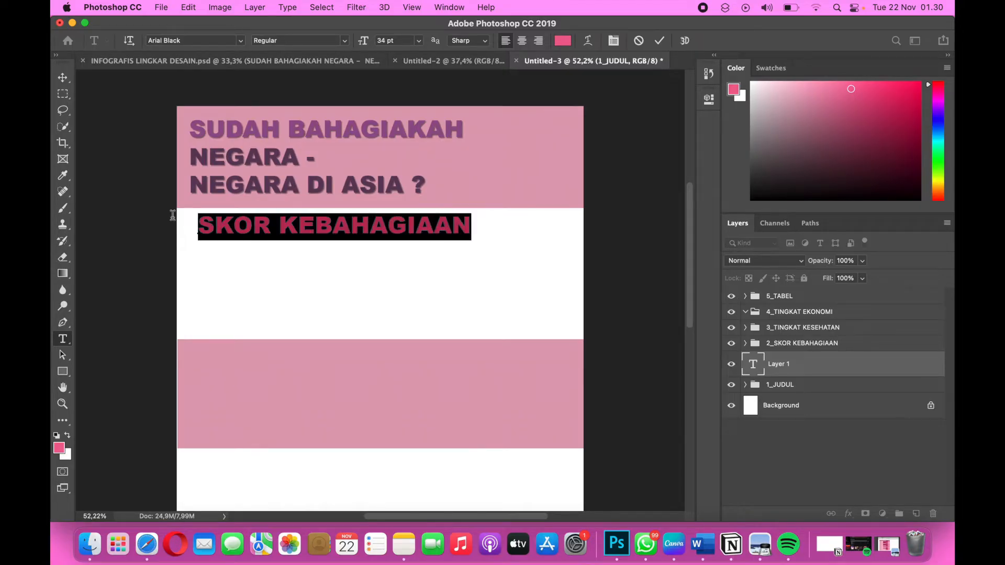
click(240, 43)
click(226, 98)
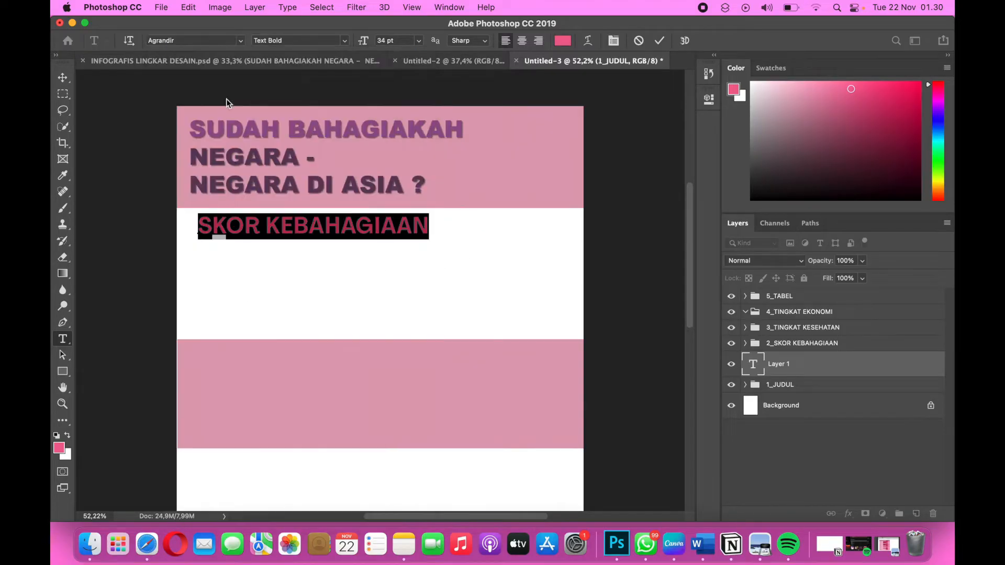
double_click(384, 40)
text(26)
key(Return)
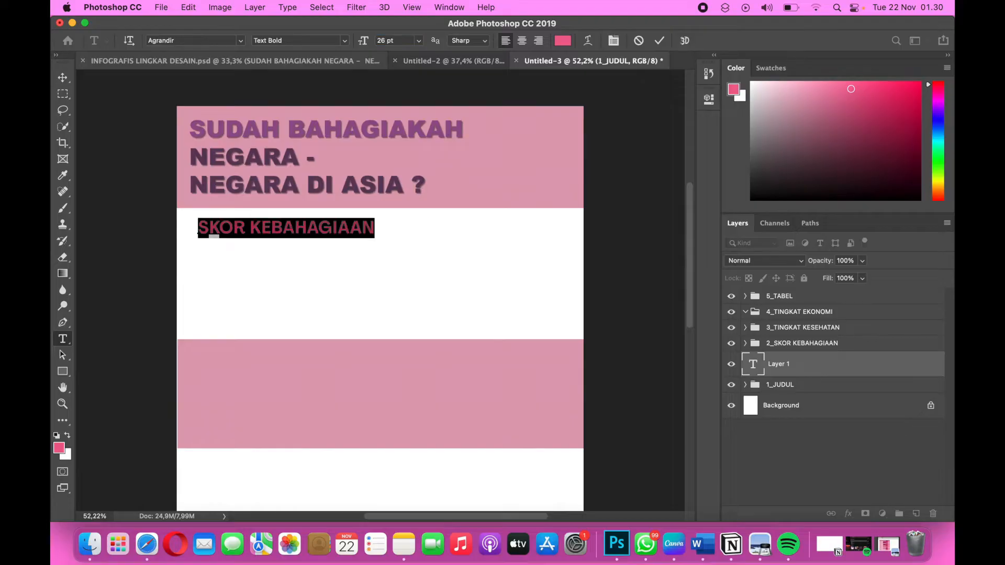
Copy the hex code 603c5e from the Color Palette table in the Word document and return to Photoshop.
key(ctrl+Right)
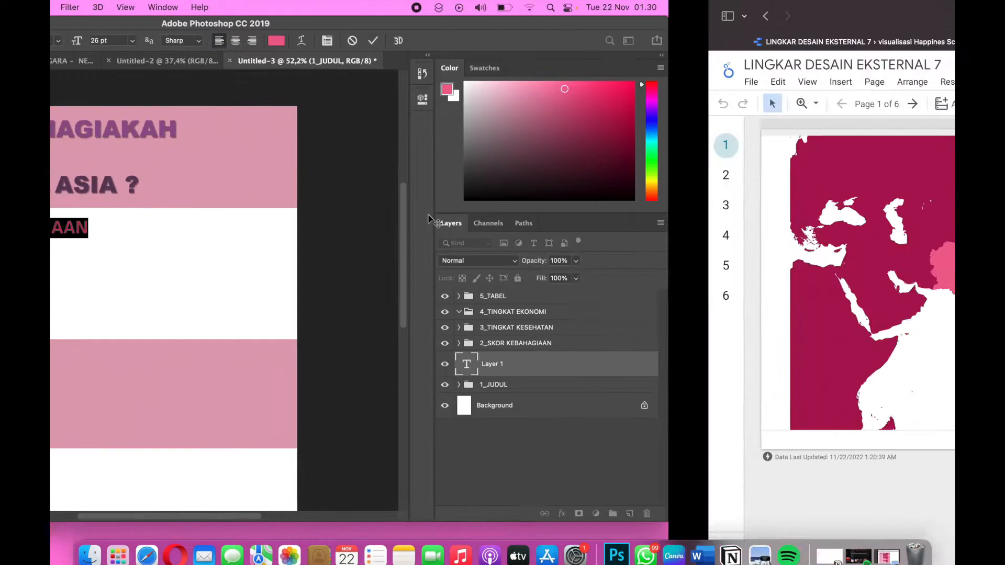
key(ctrl+Right)
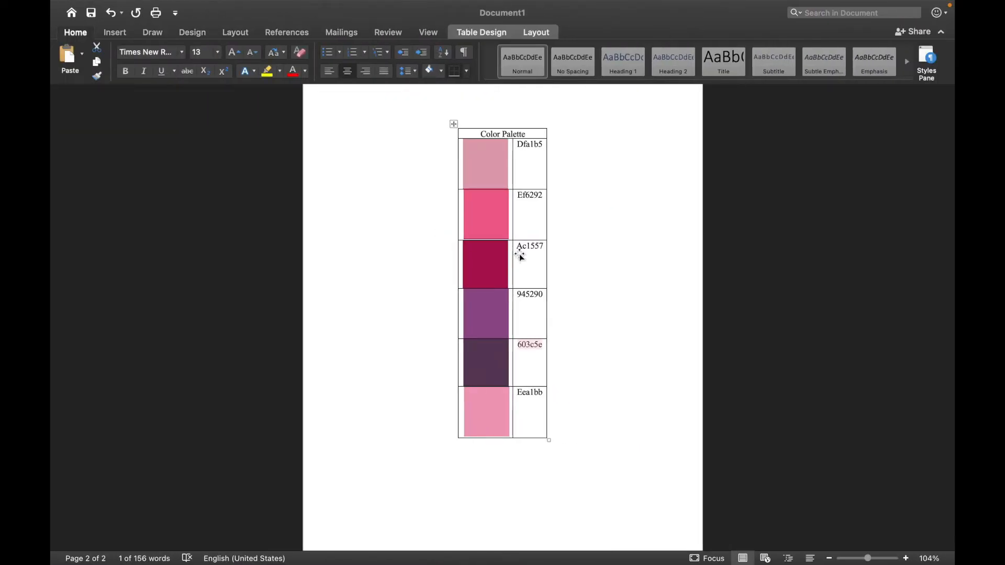
click(542, 347)
drag(542, 347, 521, 351)
key(ctrl+Left)
key(ctrl+Left)
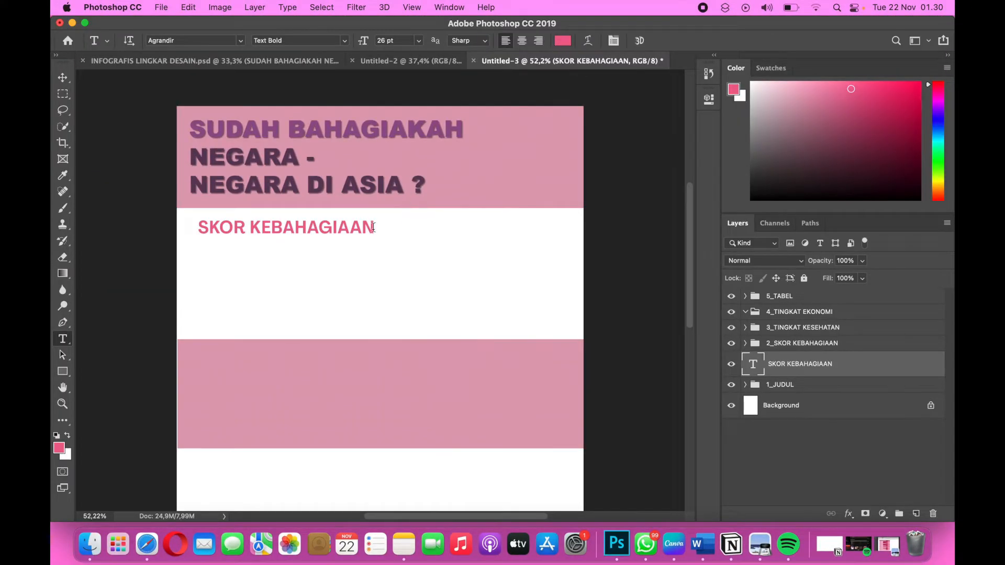
Color the "SKOR KEBAHAGIAAN" heading 603c5e and shift it left to line up with the title text.
drag(372, 228, 197, 227)
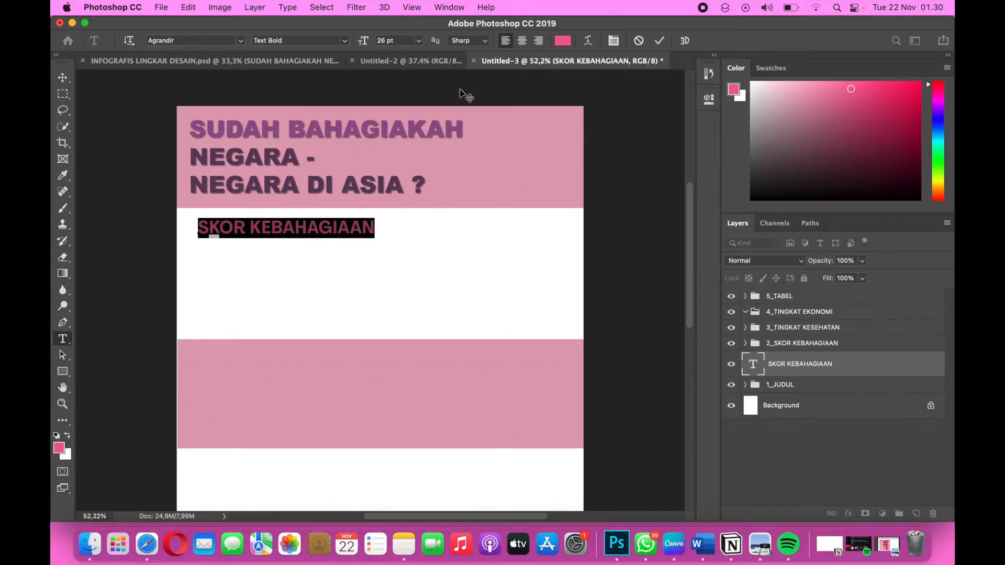
click(564, 41)
click(501, 371)
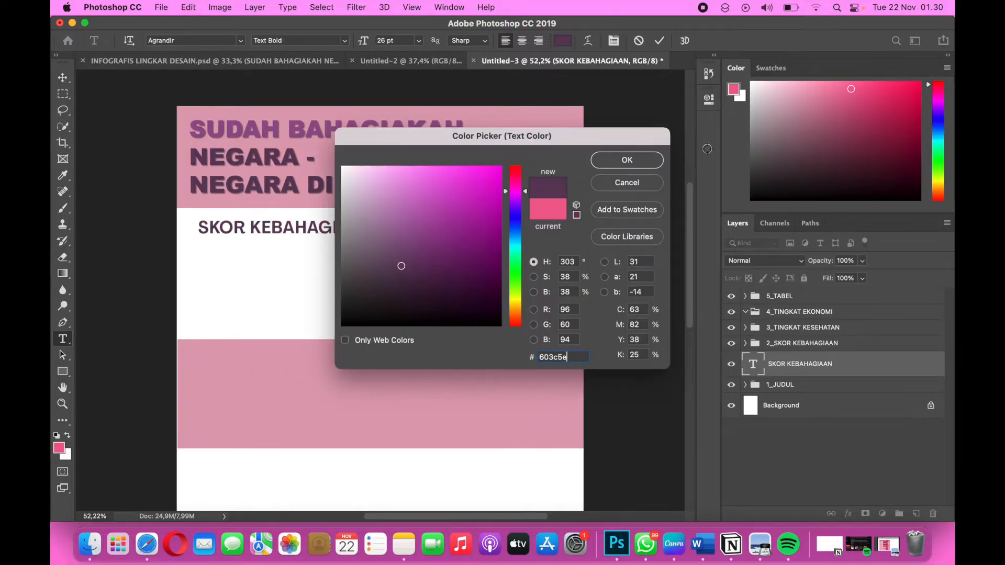
click(626, 159)
click(62, 77)
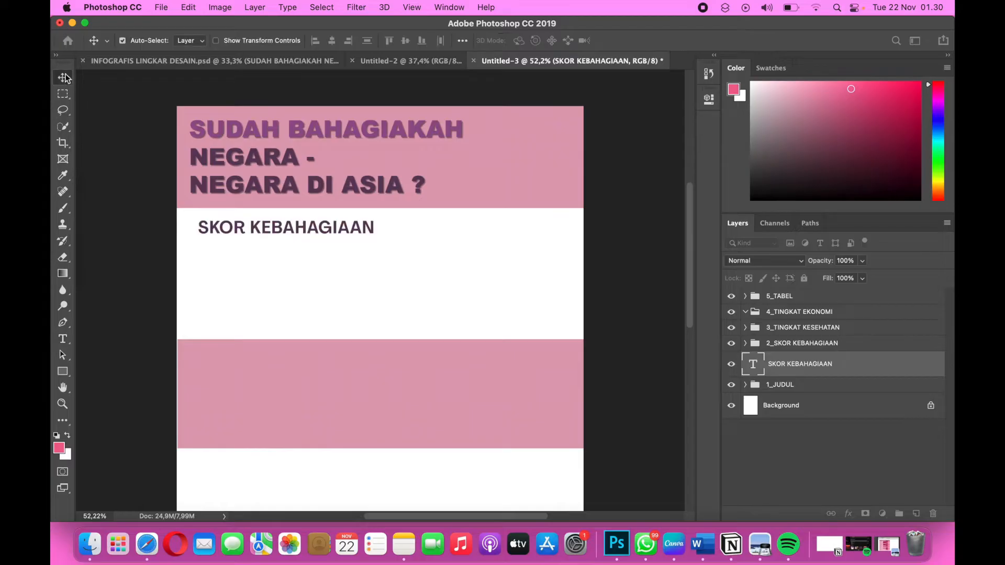
drag(244, 232, 232, 230)
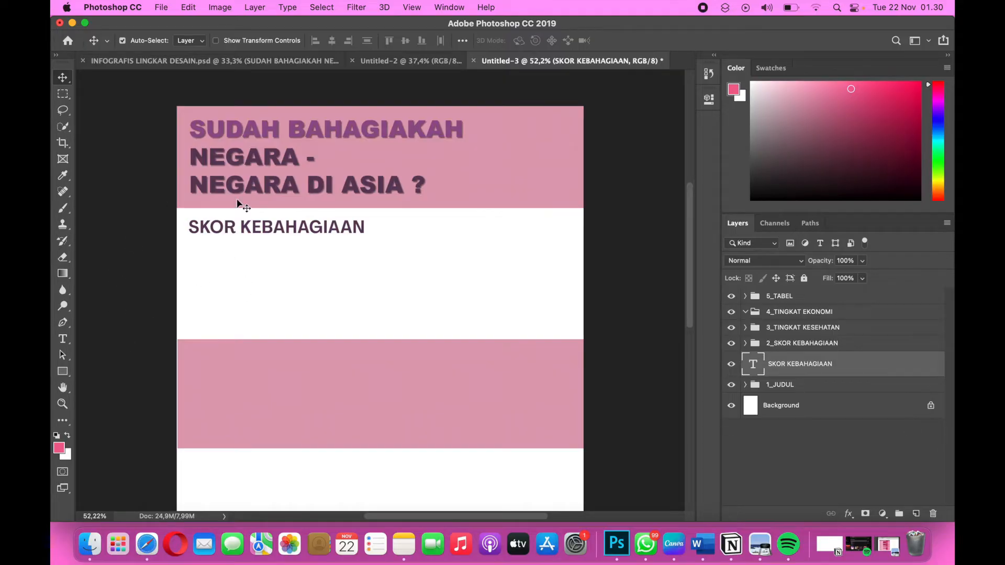
click(889, 546)
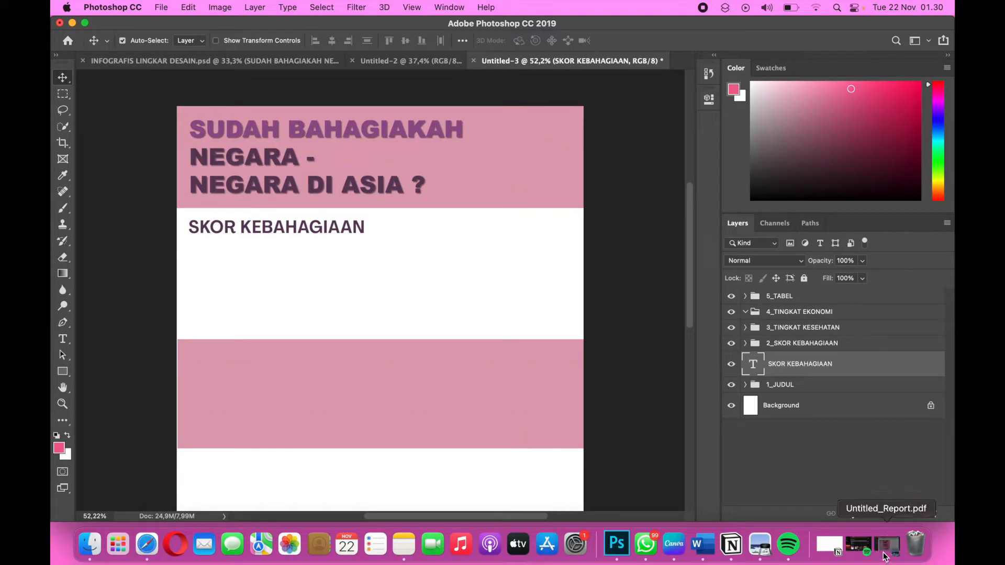
scroll(603, 342, up, 20)
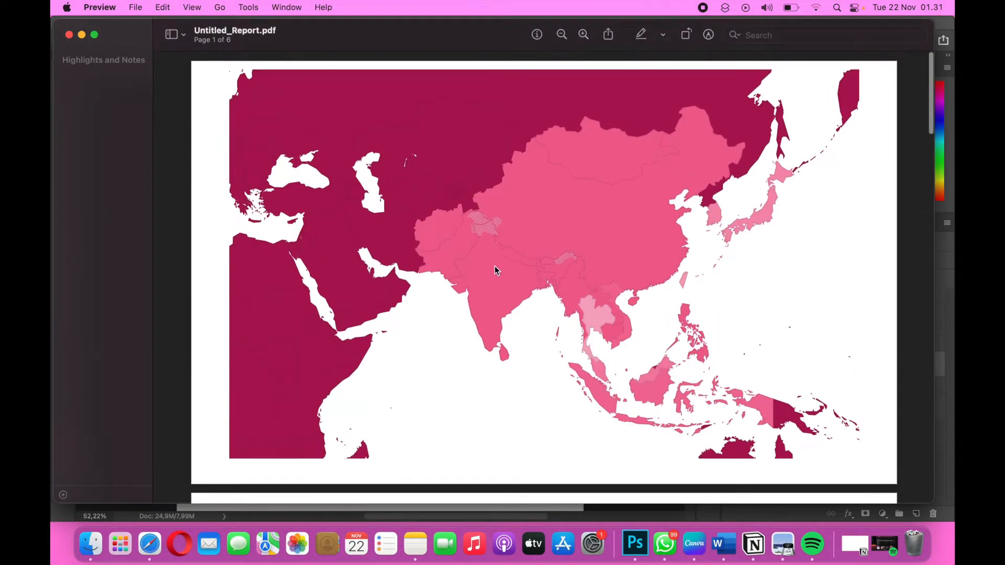
click(82, 35)
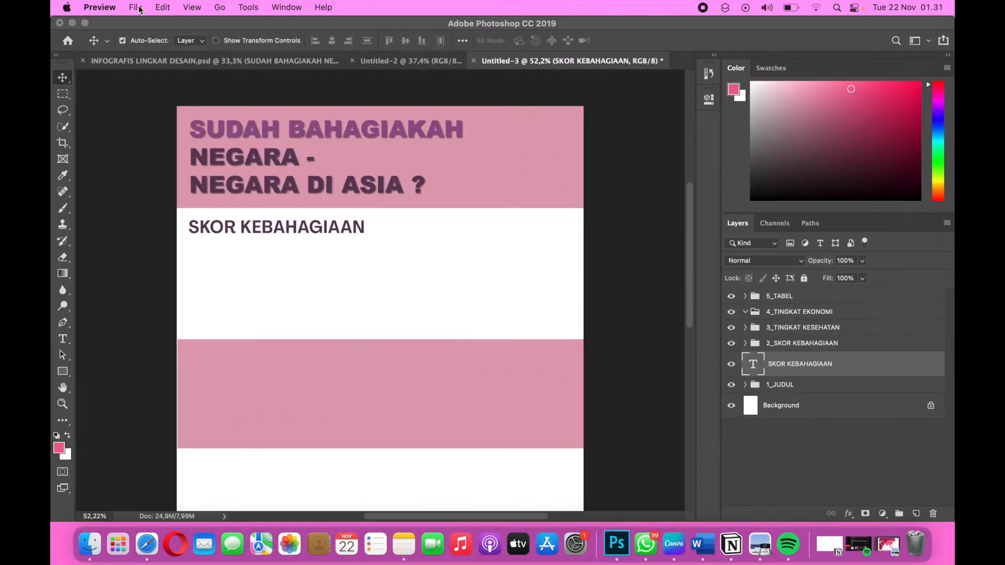
click(136, 8)
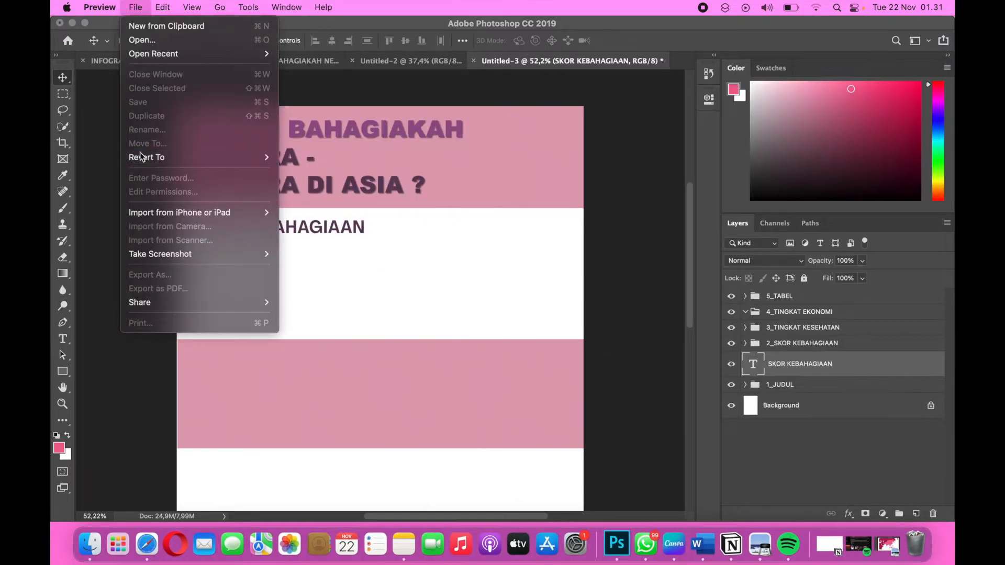
click(381, 99)
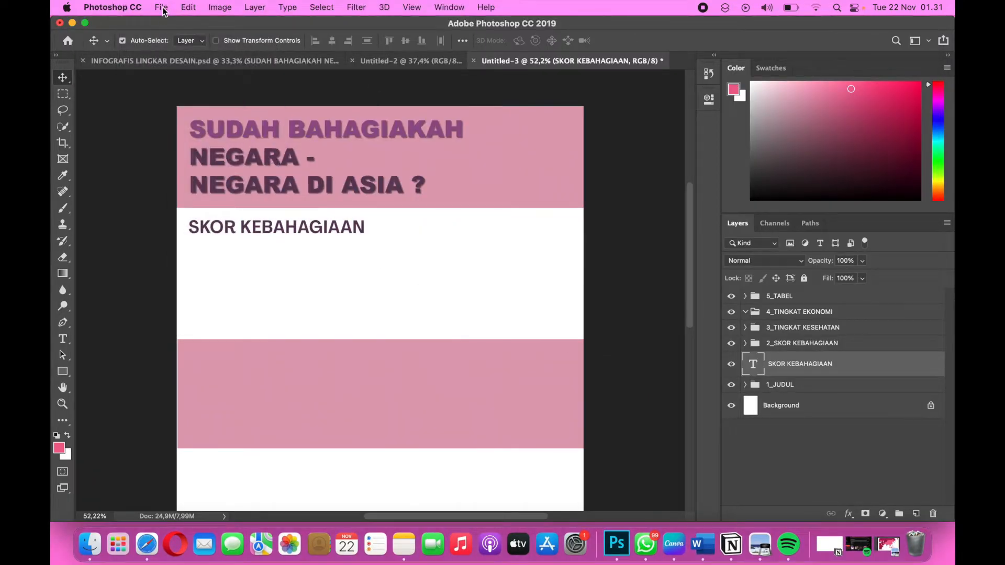
Place the SKOR KEBAHAGIAAN map image from the lingdes 8 folder as a linked file.
click(161, 8)
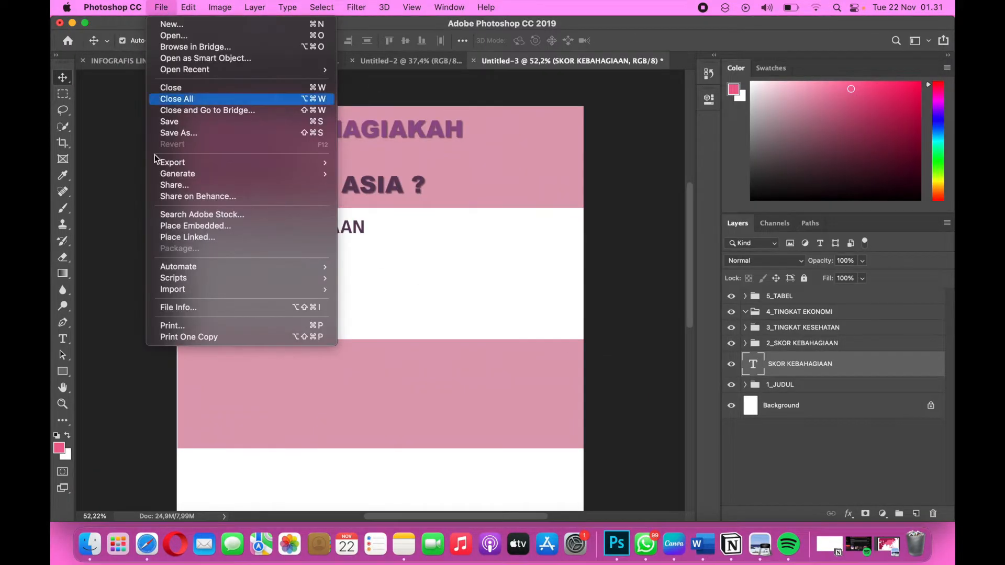
click(194, 239)
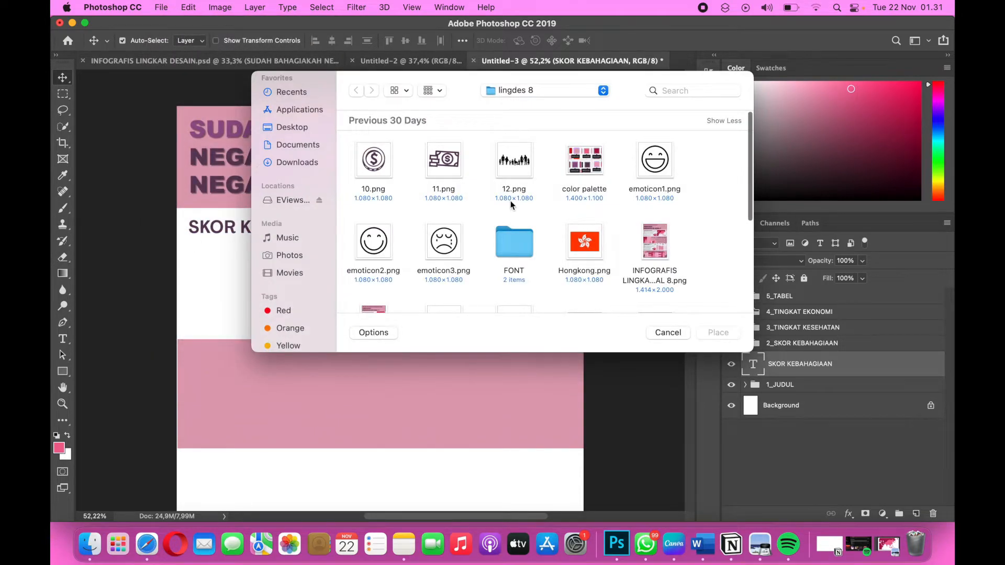
scroll(511, 200, down, 10)
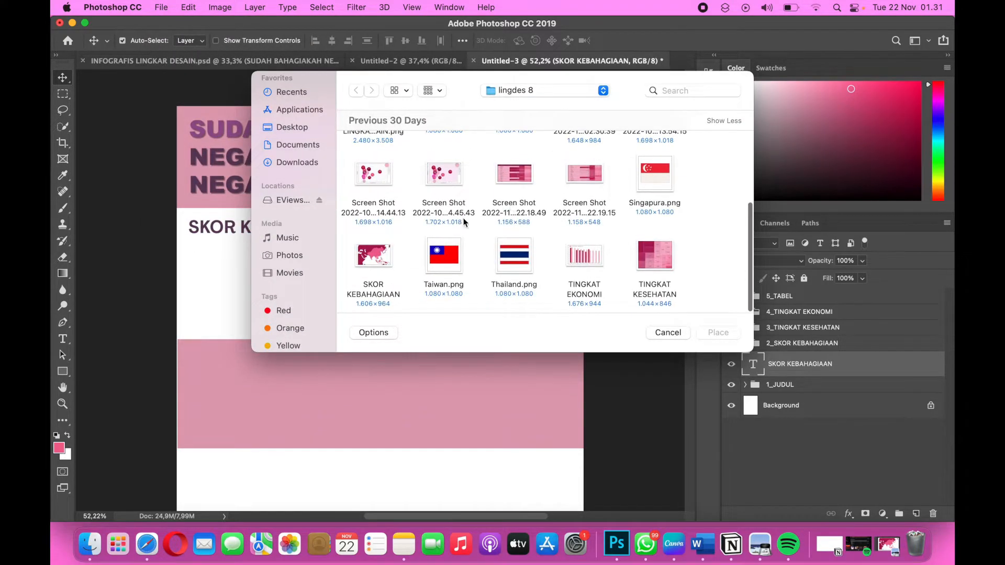
click(370, 259)
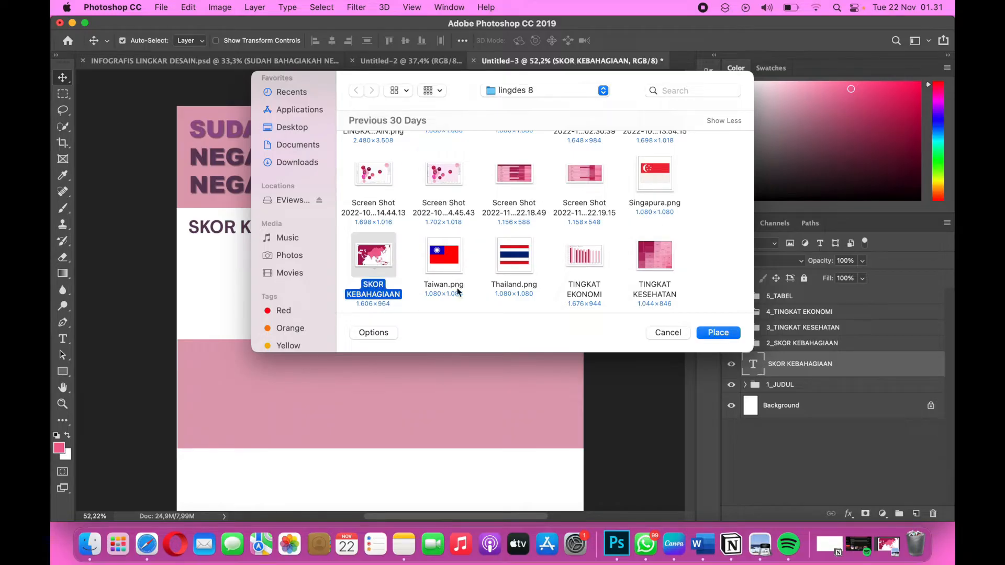
click(728, 335)
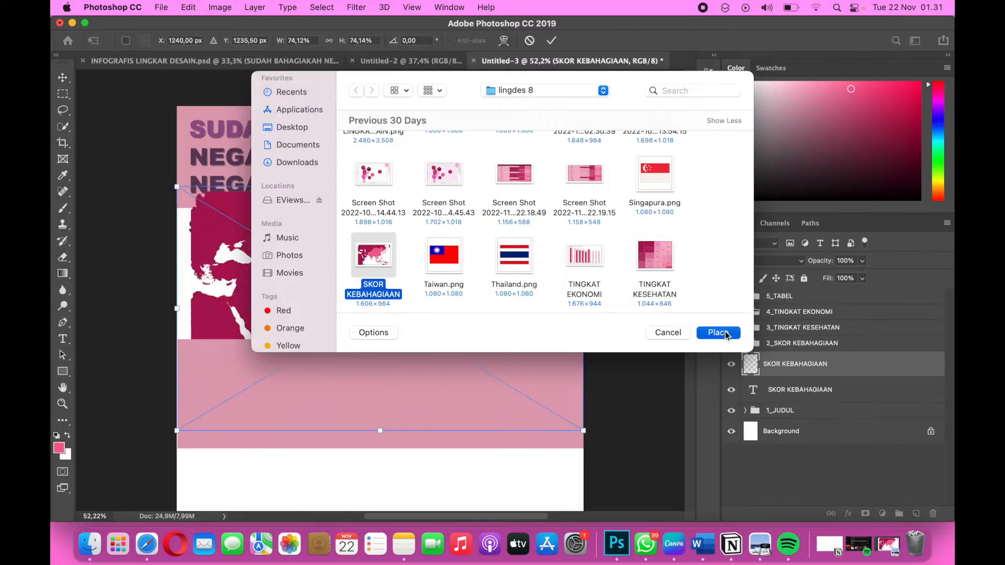
Scale the placed map to about 33.5% and position it beside the heading at the white band's right end, then commit it.
drag(176, 430, 422, 330)
drag(520, 253, 508, 271)
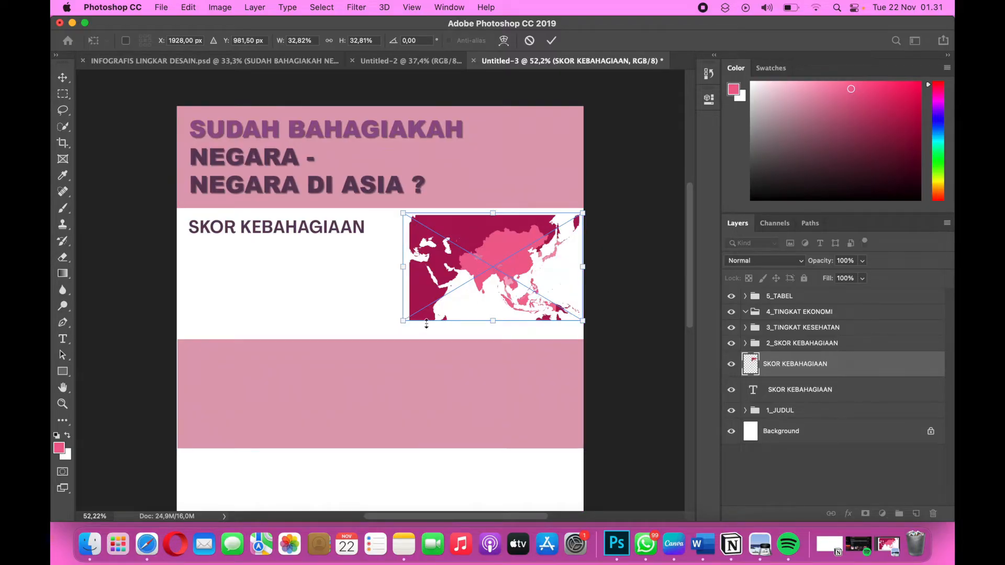
drag(404, 323, 399, 323)
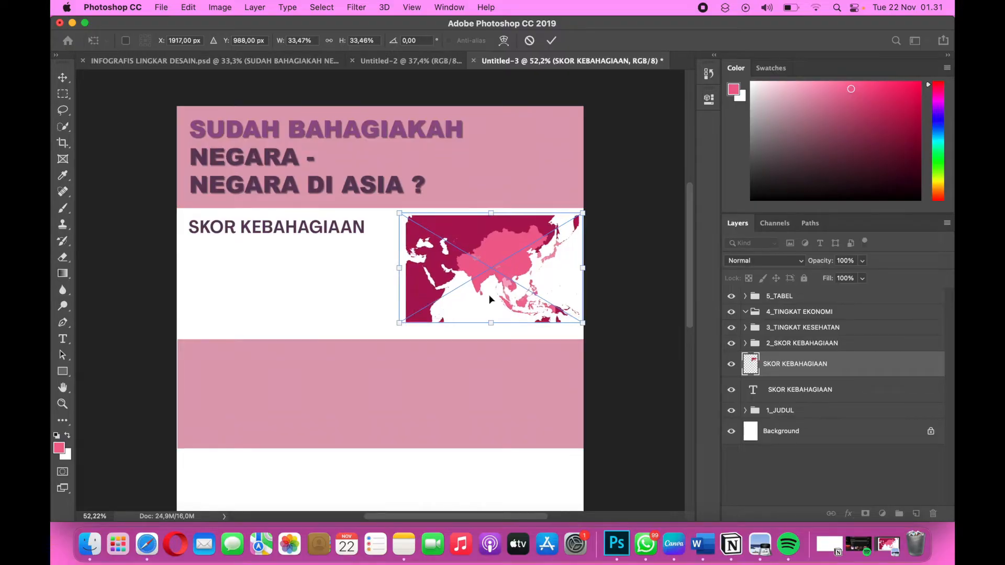
drag(492, 298, 503, 299)
key(Down)
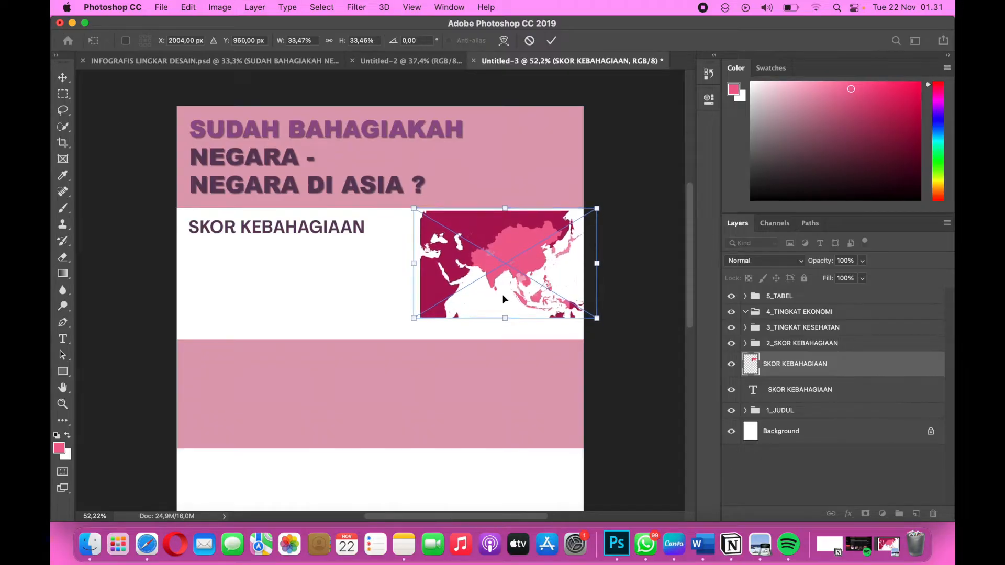
key(Return)
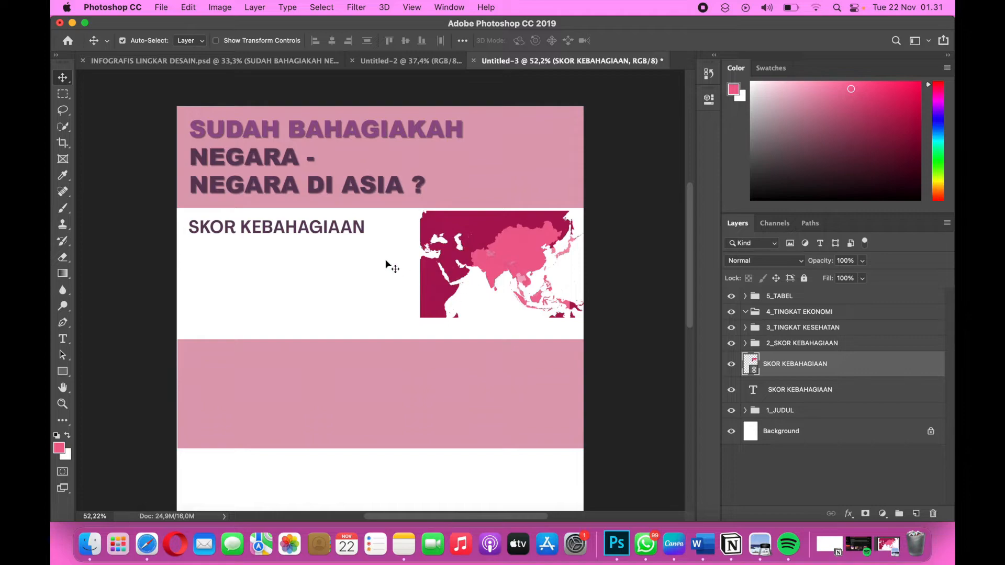
Nudge the "SKOR KEBAHAGIAAN" heading slightly up, closer to the header band.
drag(294, 230, 293, 229)
key(Up)
key(Up)
key(Up)
key(Up)
key(Up)
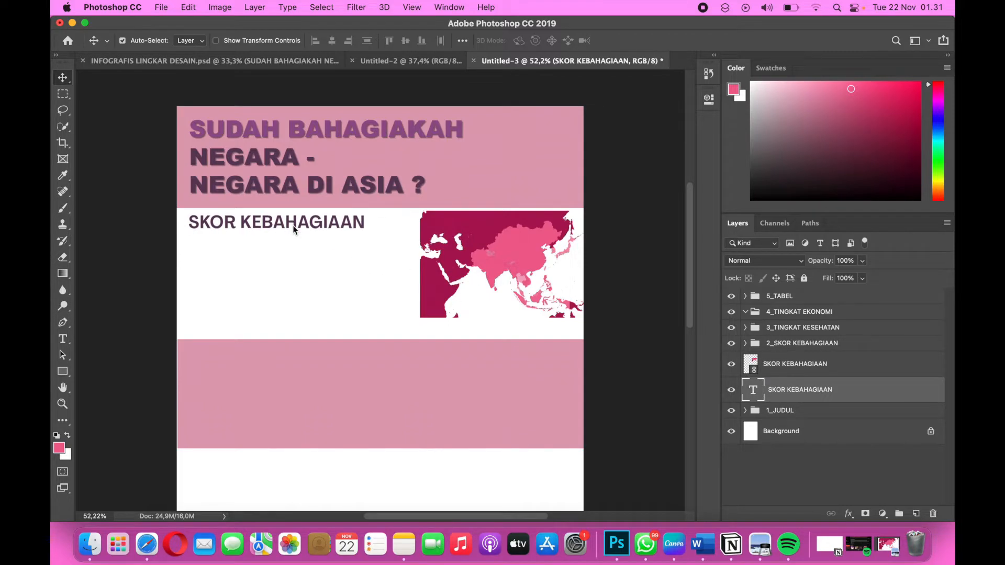
key(Down)
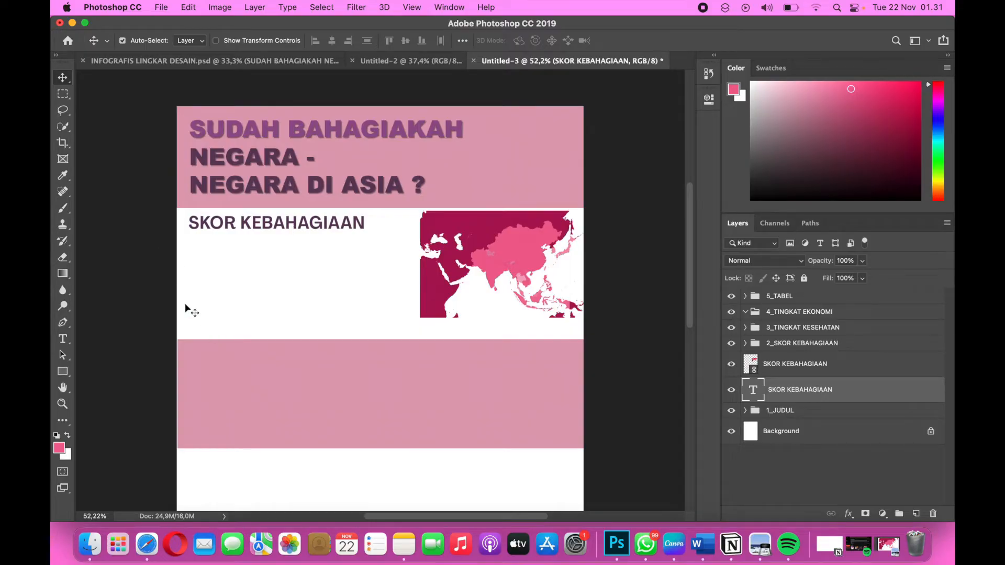
Switch to the Data Studio report and examine the Happiness Score of Asian countries on the map, including Singapore, Indonesia and Taiwan.
key(super+Tab)
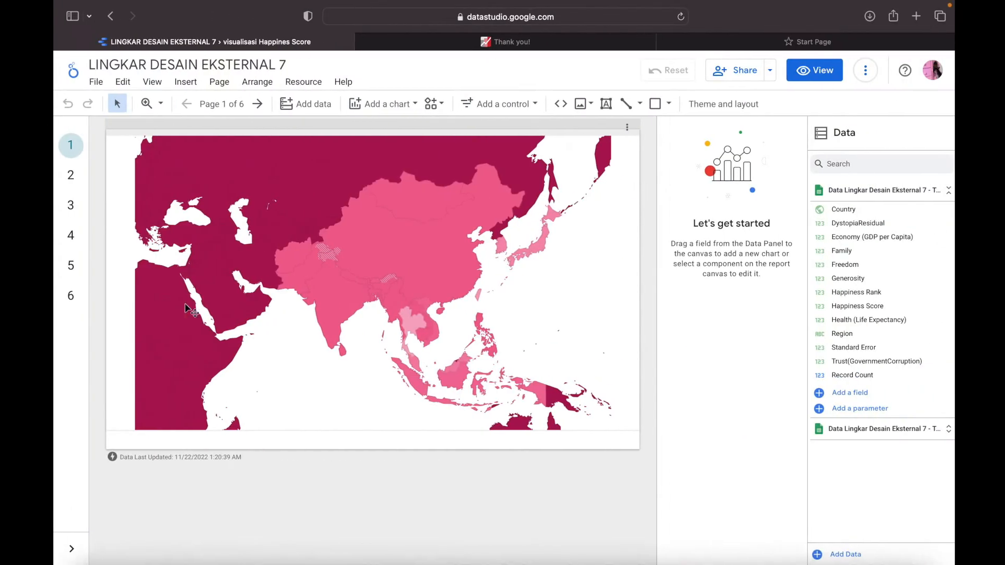
scroll(342, 321, up, 5)
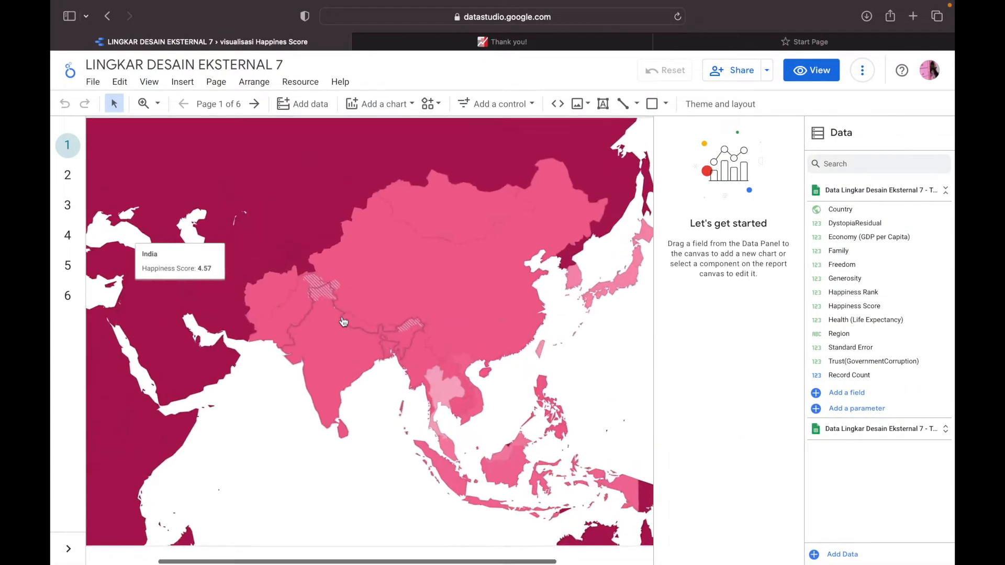
scroll(343, 322, down, 3)
scroll(343, 321, right, 3)
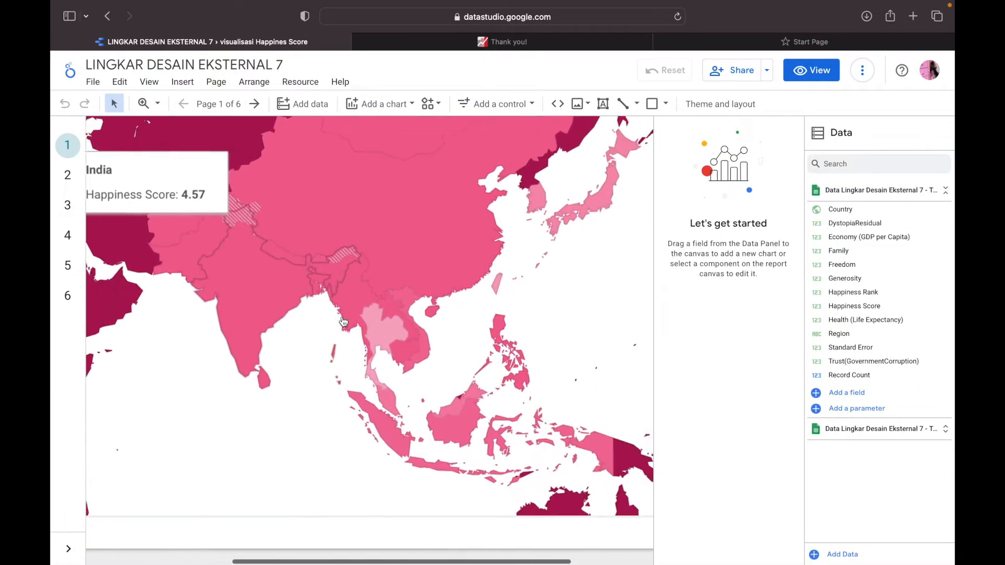
scroll(423, 387, up, 3)
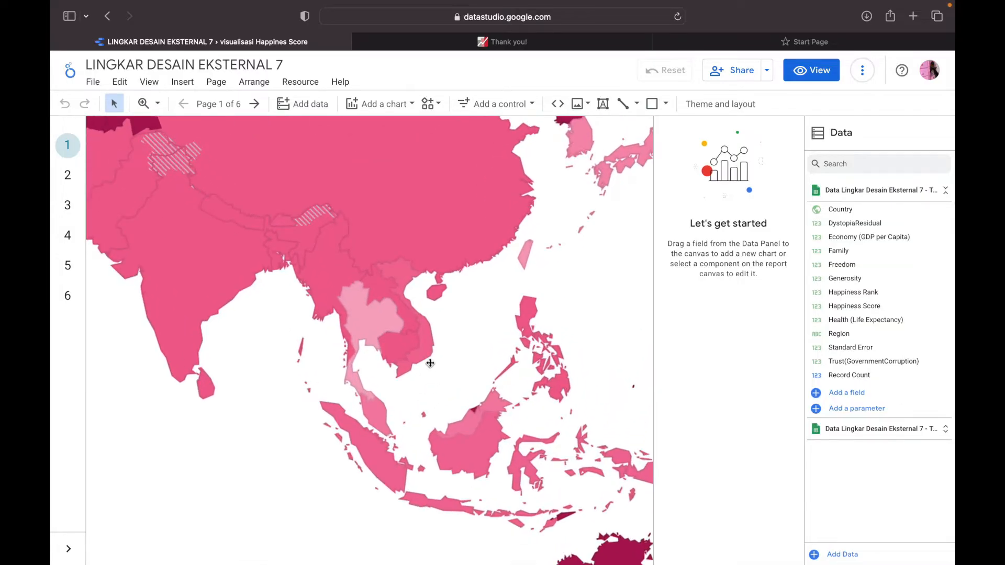
scroll(430, 363, down, 2)
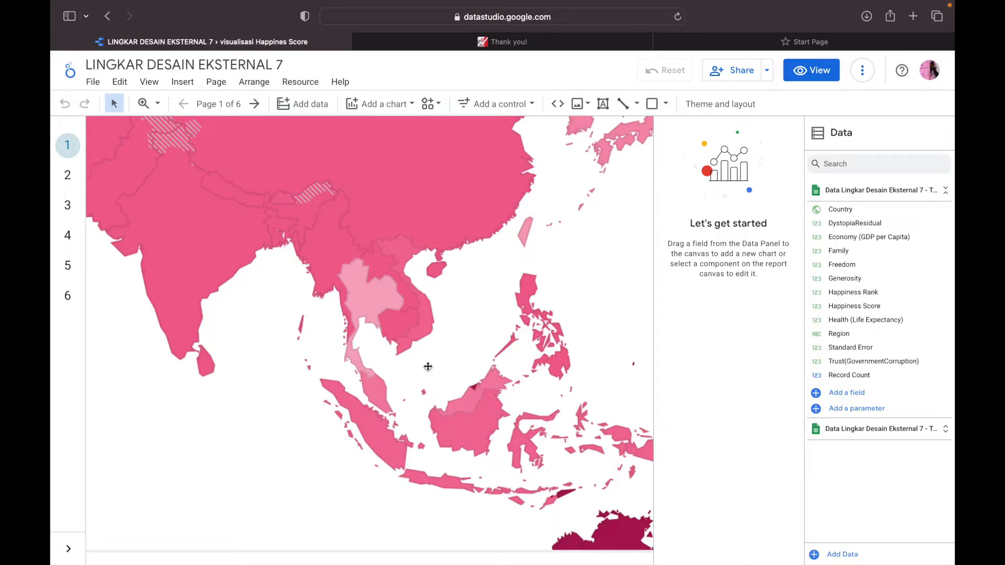
scroll(388, 364, down, 3)
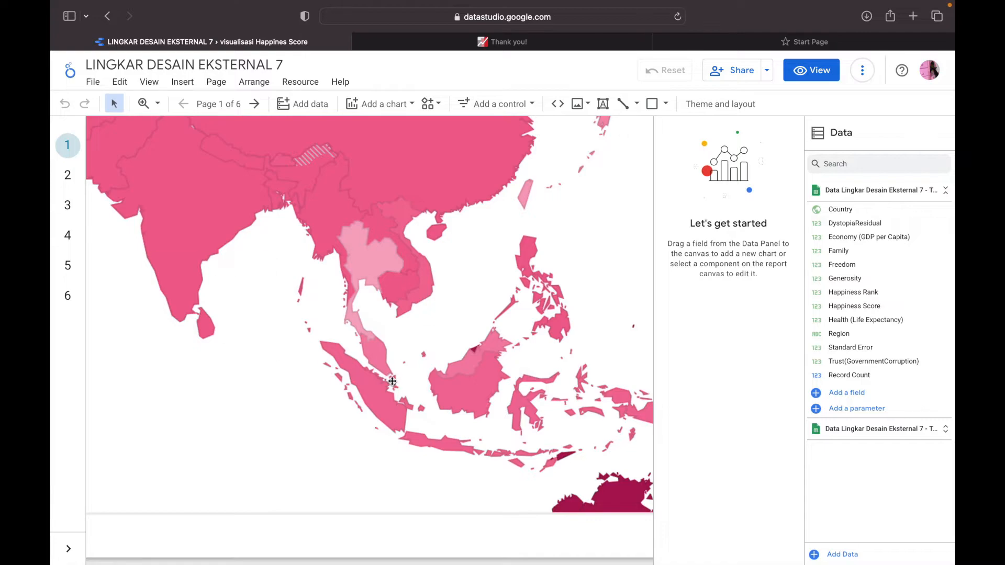
mouse_move(390, 379)
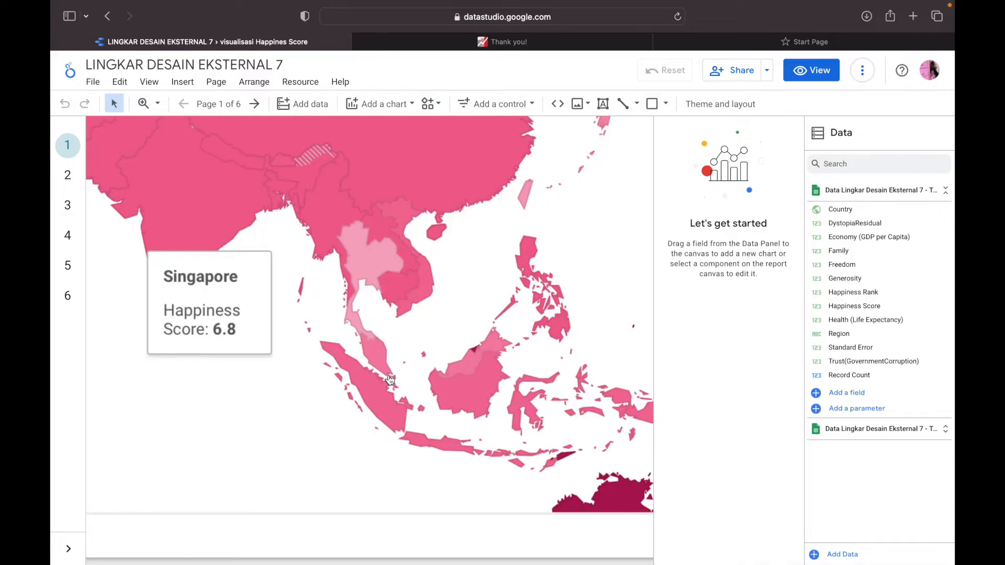
mouse_move(385, 402)
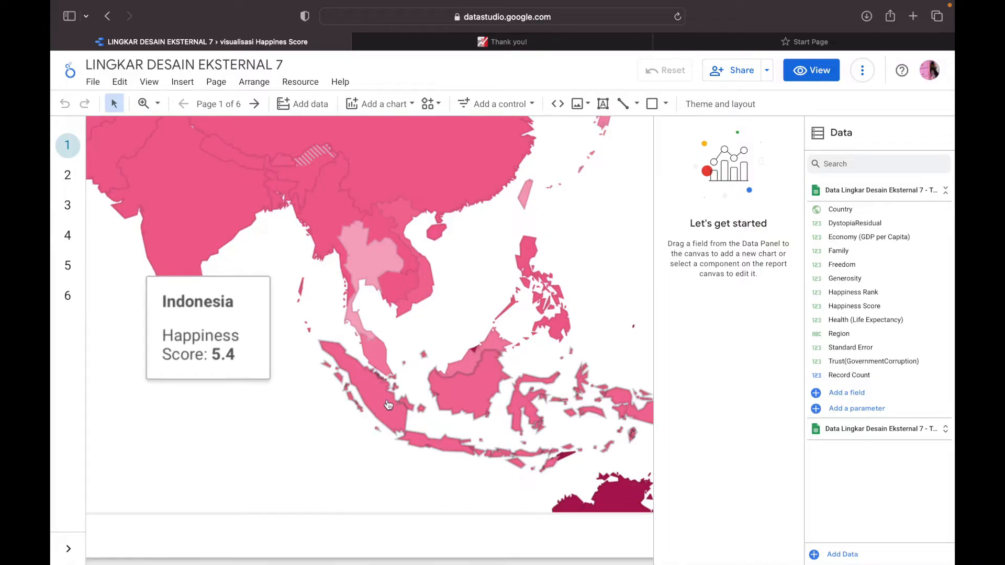
mouse_move(359, 329)
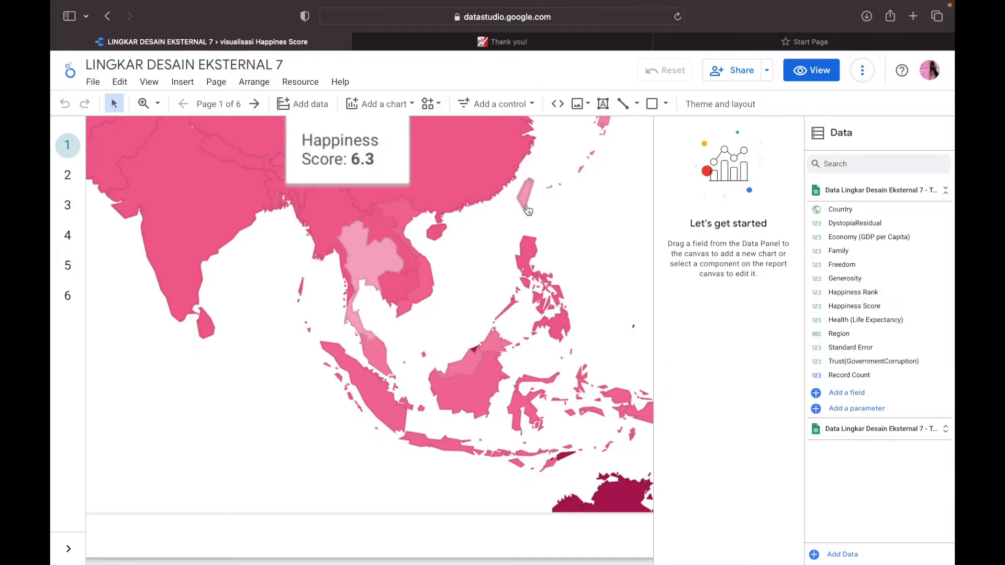
scroll(518, 220, up, 1)
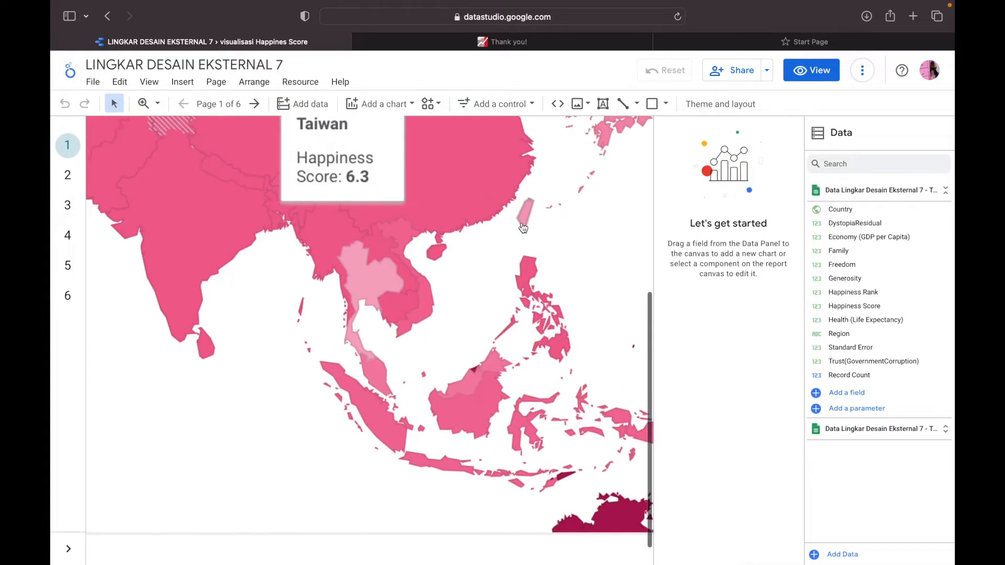
mouse_move(421, 318)
scroll(421, 318, down, 5)
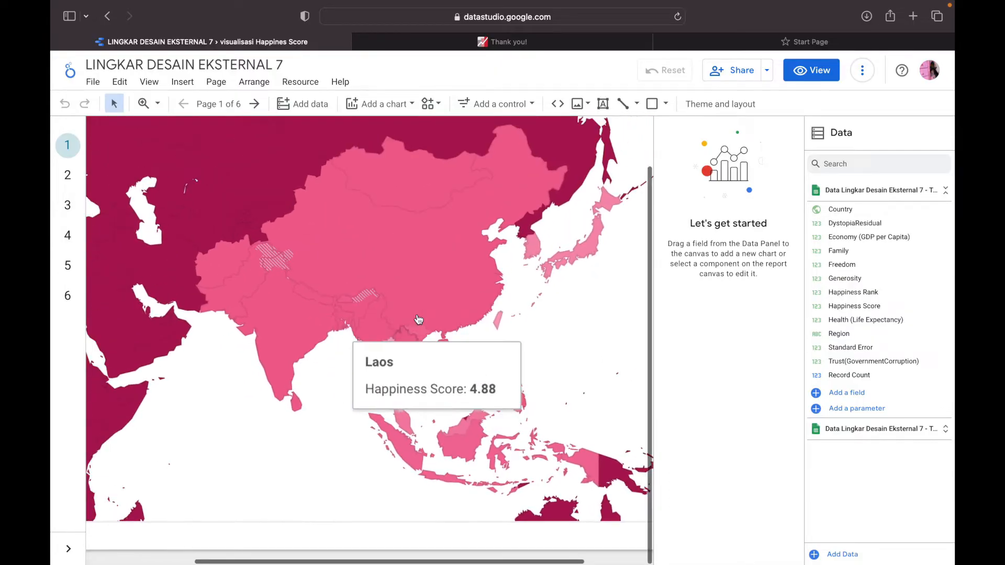
scroll(419, 320, down, 1)
Return to Photoshop and add a placeholder text line under the "SKOR KEBAHAGIAAN" heading in Academy Engraved LET Plain, 12 pt.
key(ctrl+Left)
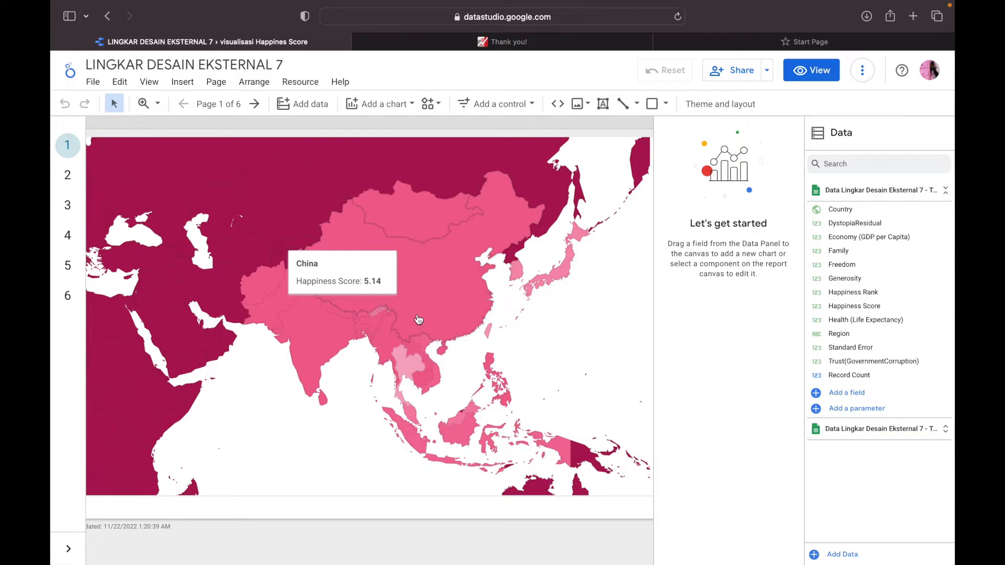
key(ctrl+Left)
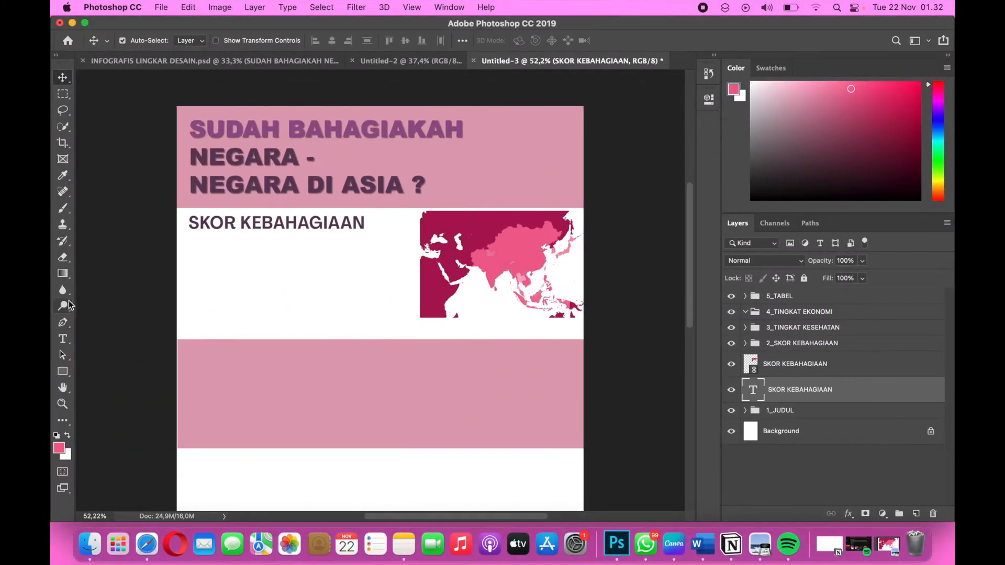
click(63, 338)
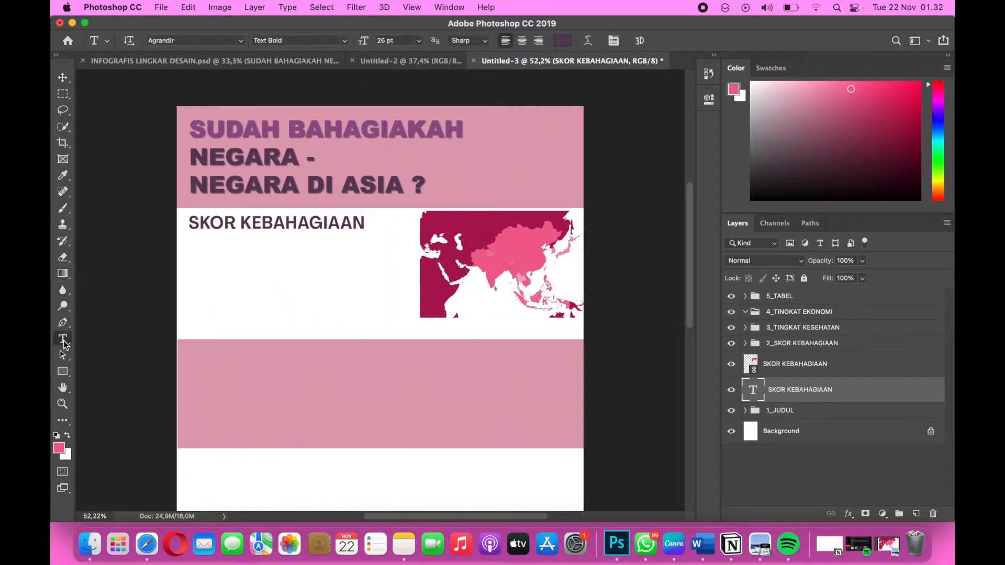
click(204, 249)
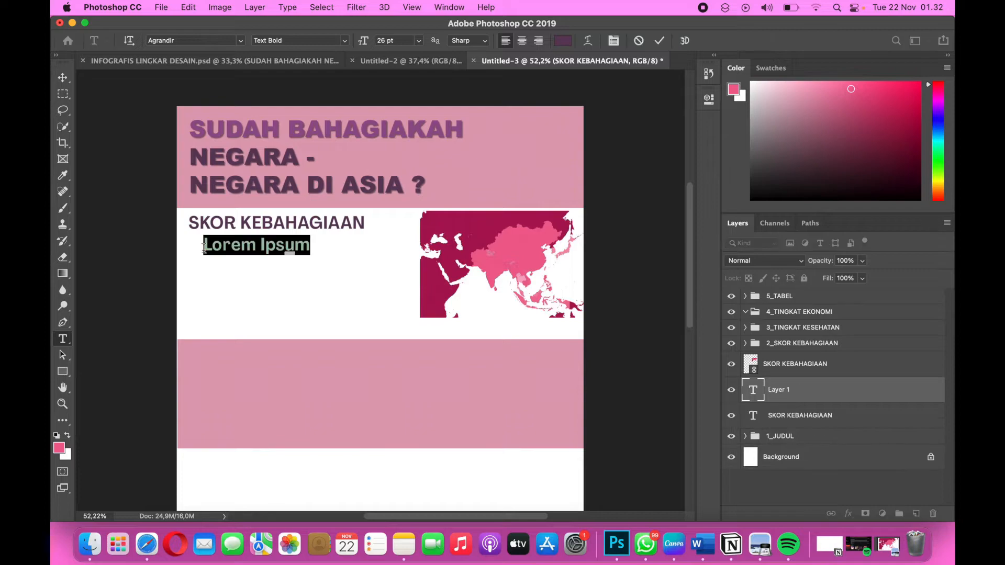
click(241, 41)
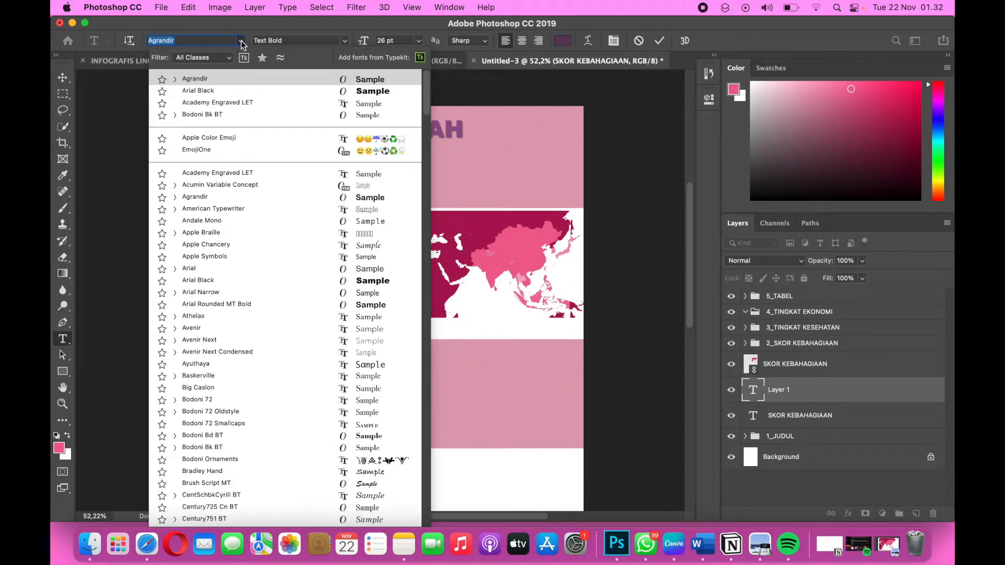
click(228, 103)
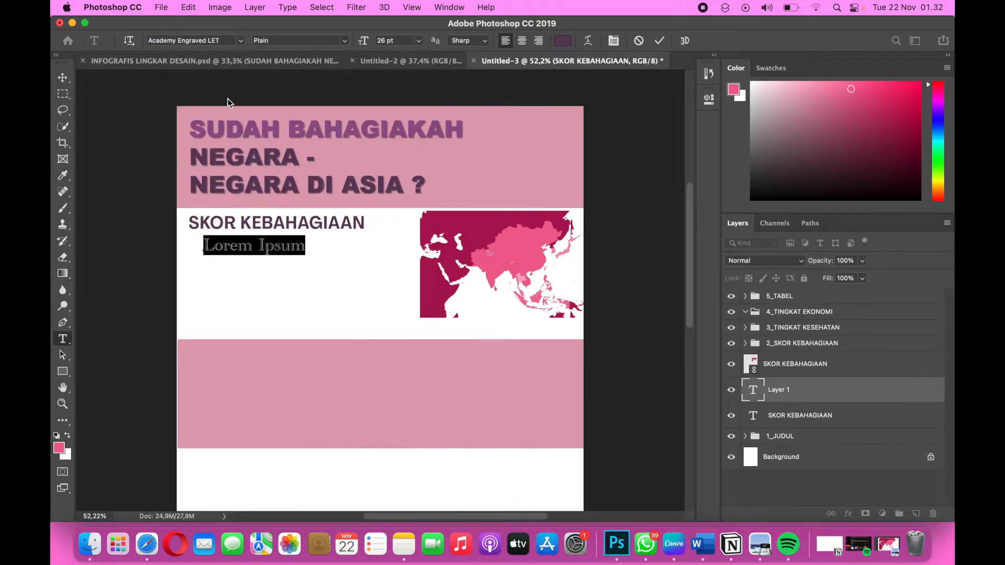
click(381, 40)
text(12)
key(Return)
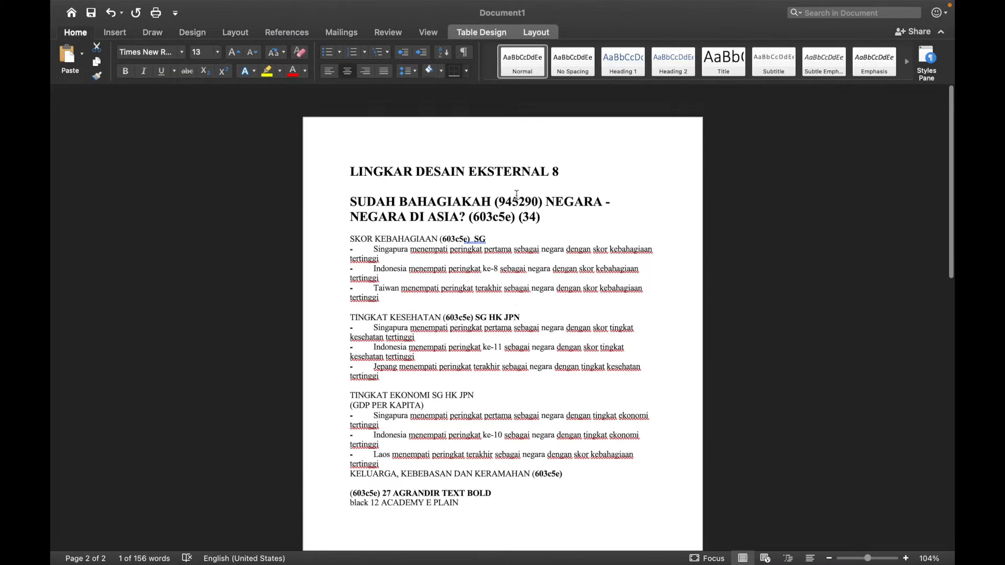
Copy the first SKOR KEBAHAGIAAN sentence about Singapura from the Word document and paste it over the placeholder text in Photoshop.
scroll(516, 194, down, 2)
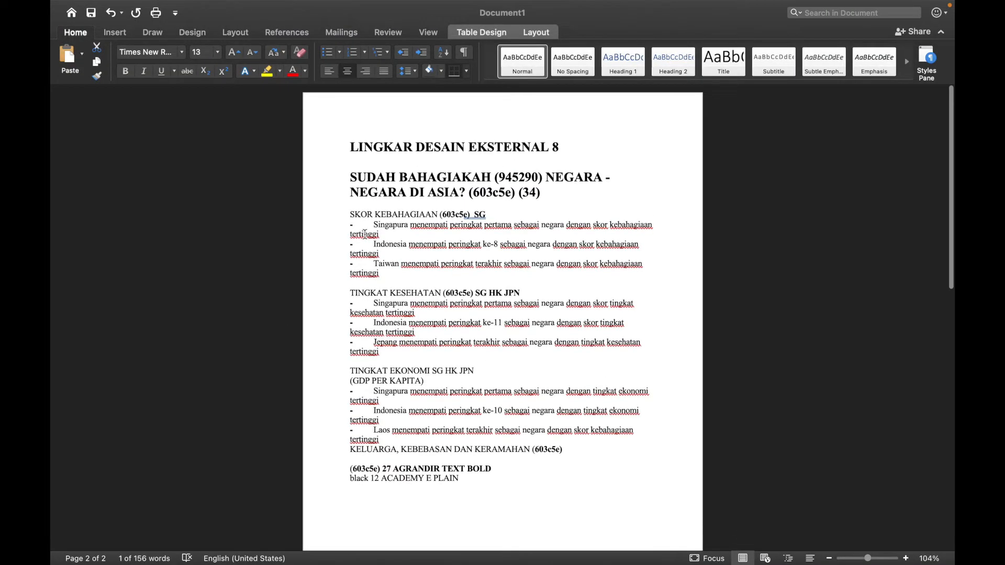
drag(375, 225, 382, 233)
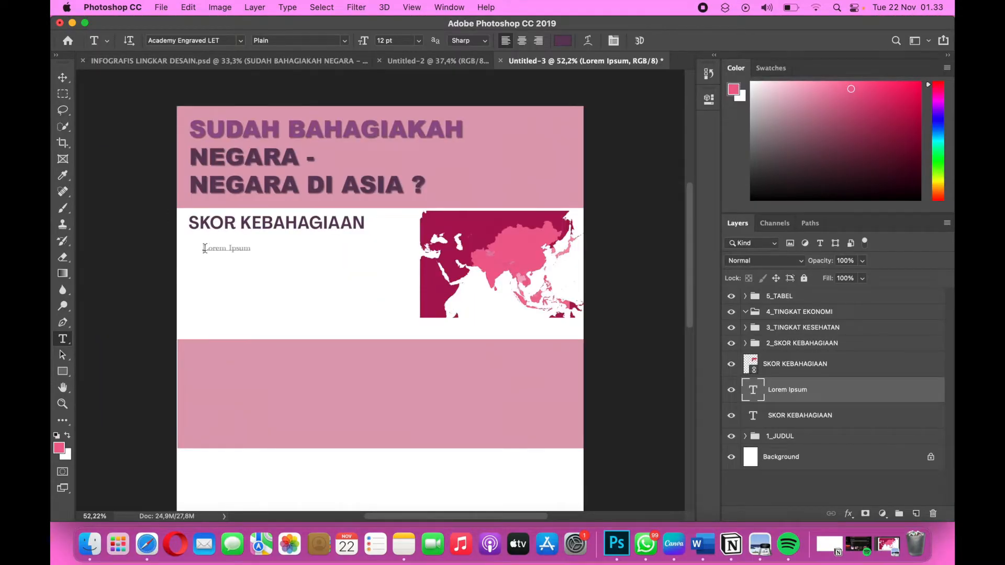
drag(205, 248, 255, 248)
key(super+v)
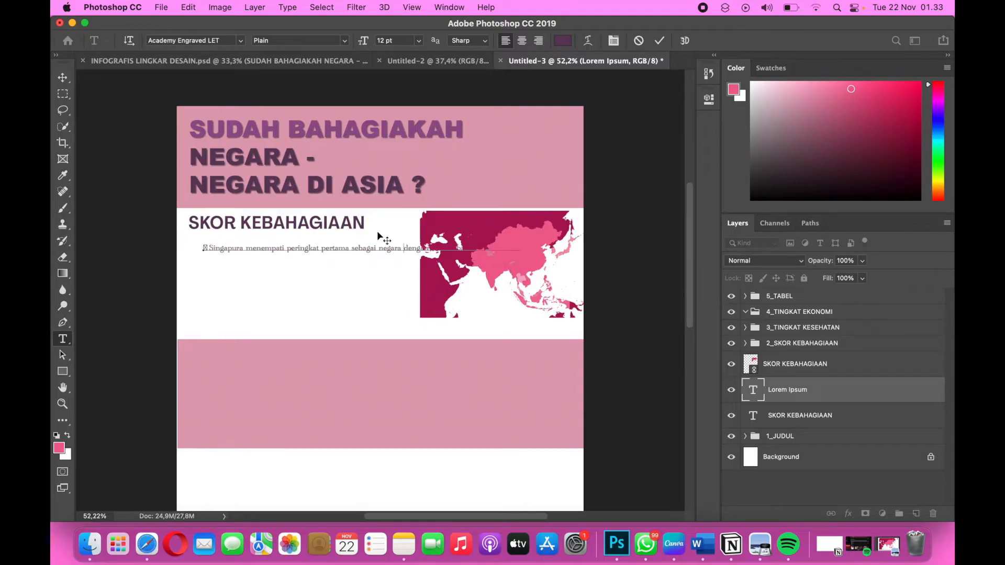
Break the pasted sentence into two lines before "negara dengan" and delete the stray character at its start.
click(376, 248)
key(Return)
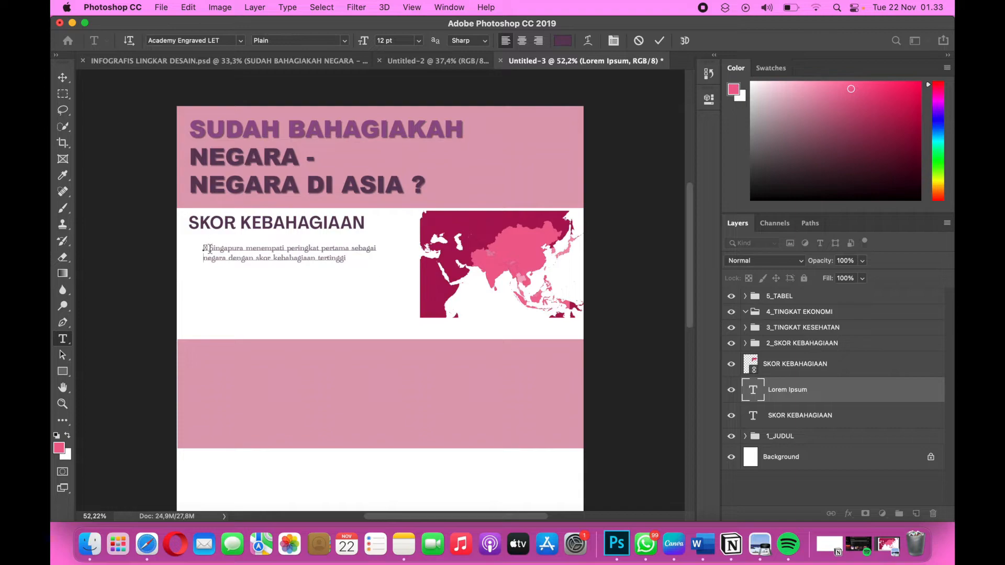
key(Delete)
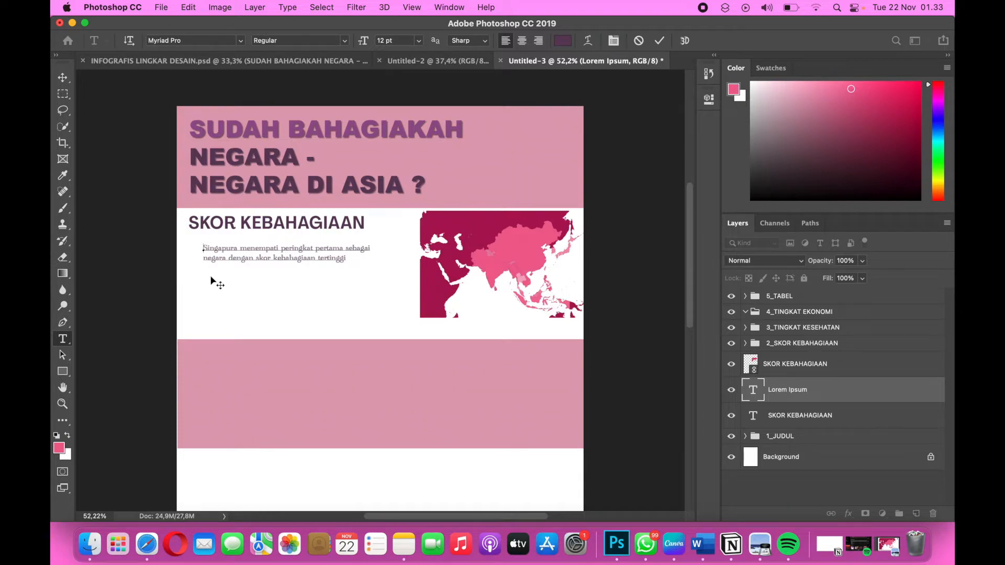
Change the color of the whole Singapura sentence to black.
drag(346, 260, 175, 245)
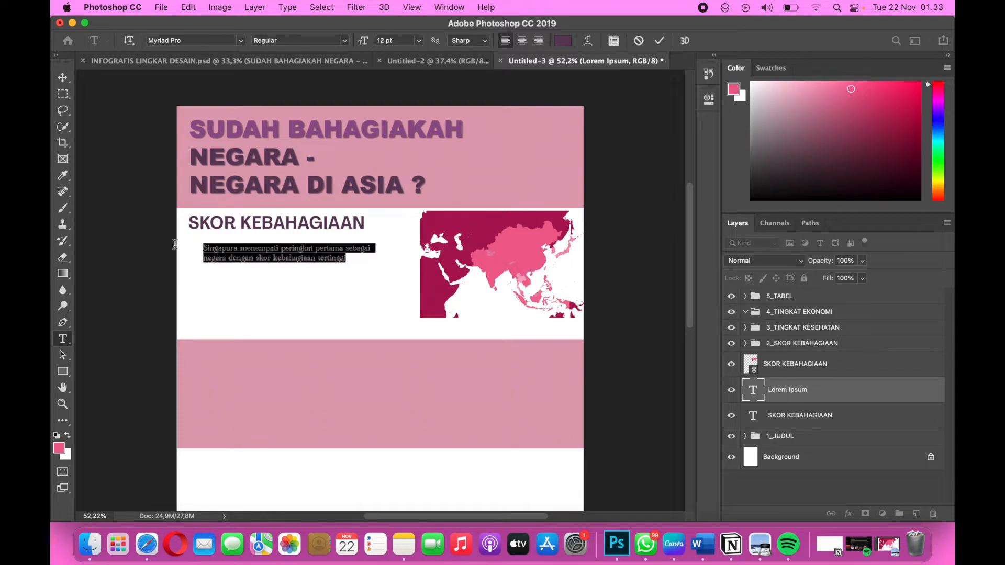
click(563, 42)
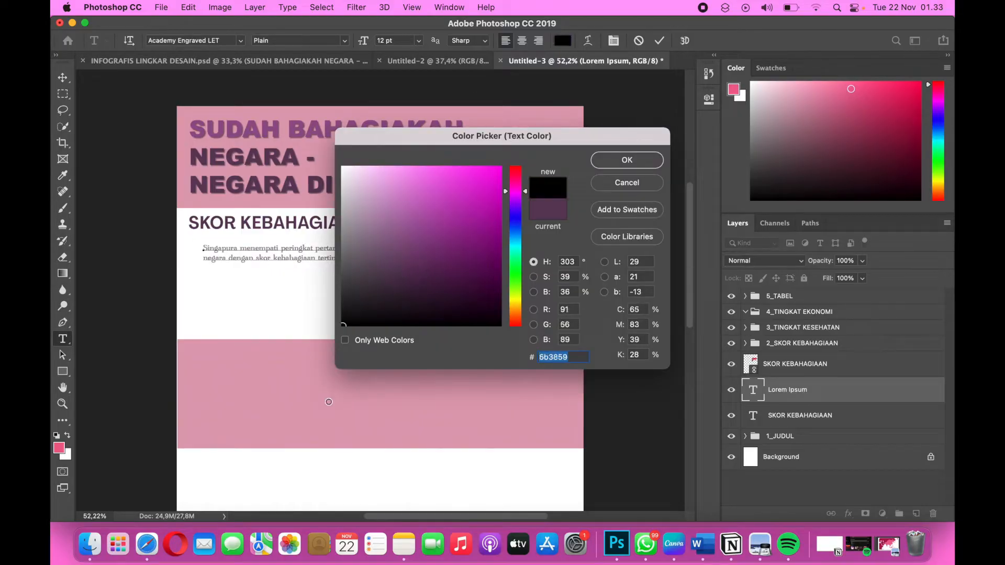
drag(404, 269, 327, 398)
click(626, 161)
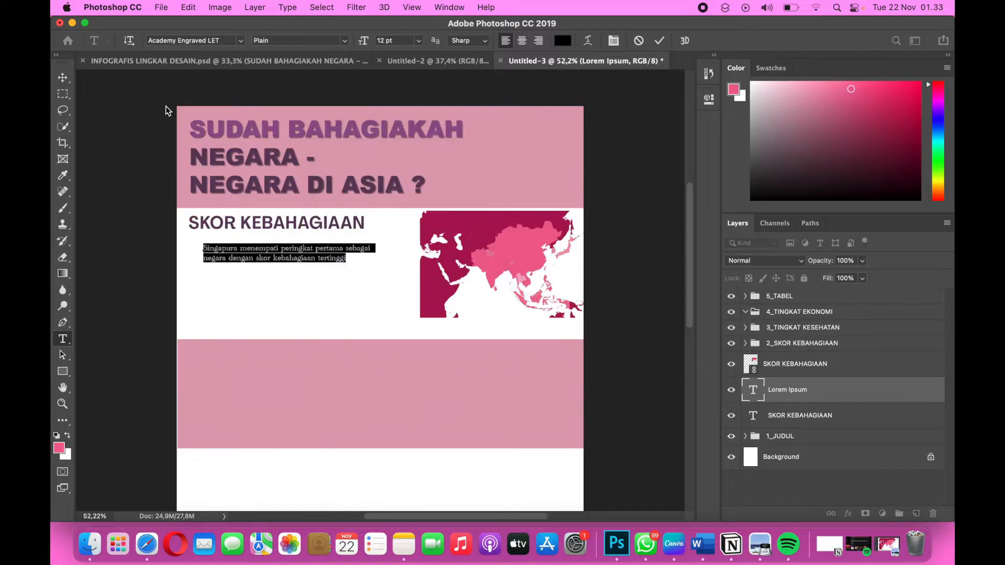
Move the Singapura sentence slightly up toward the heading and nudge it a little to the right, keeping it indented.
click(63, 77)
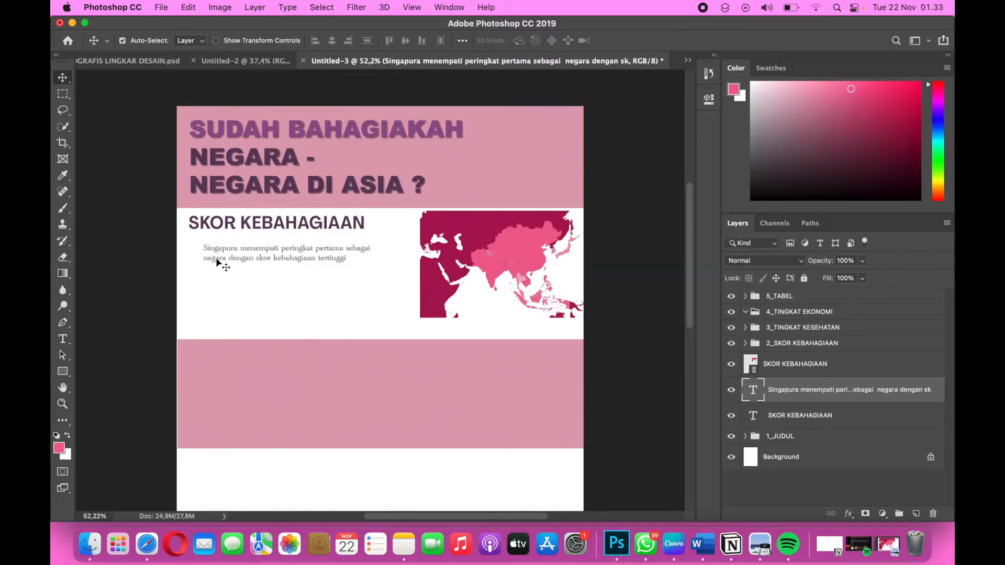
drag(218, 262, 217, 254)
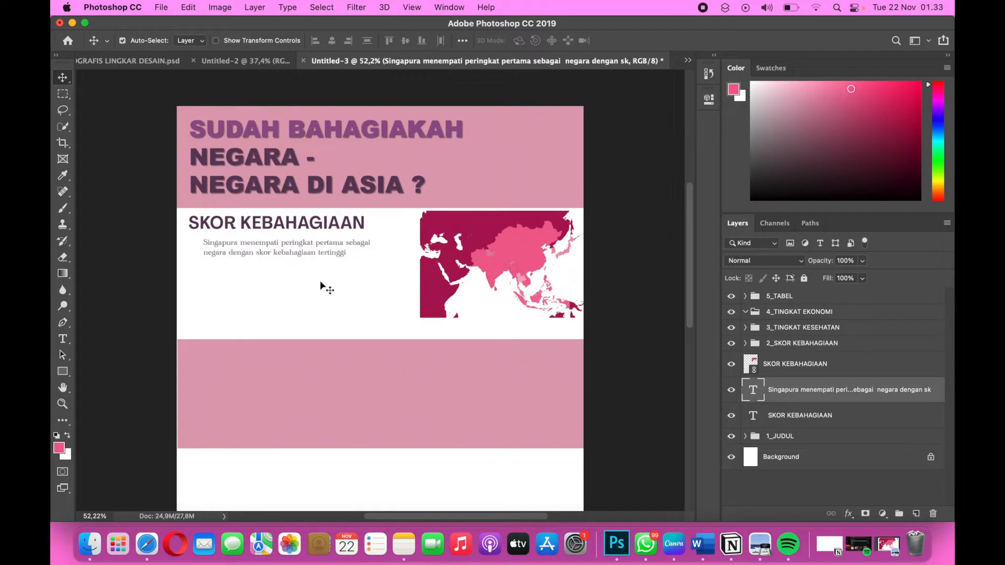
key(Right)
key(Right)
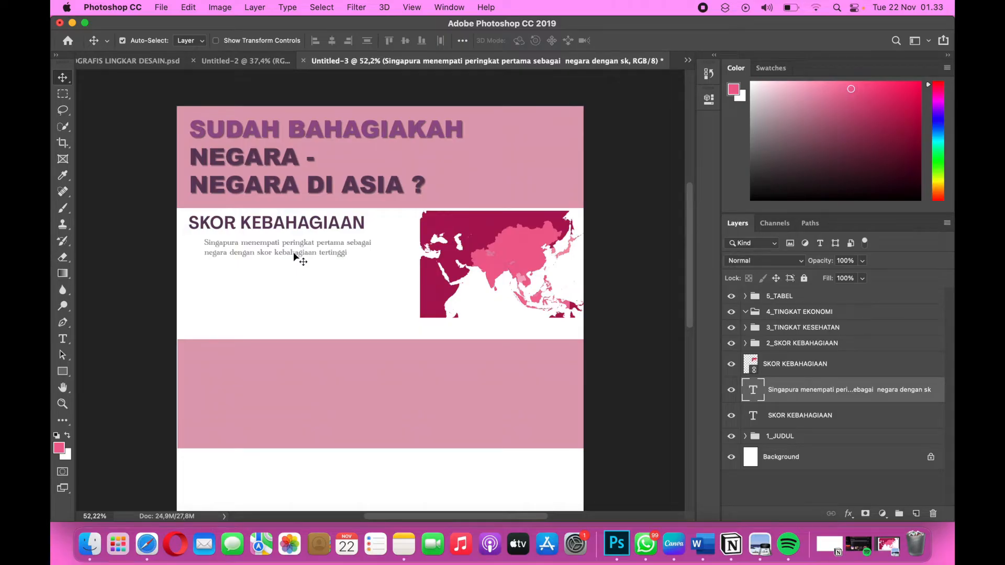
key(Right)
key(Right)
key(Right)
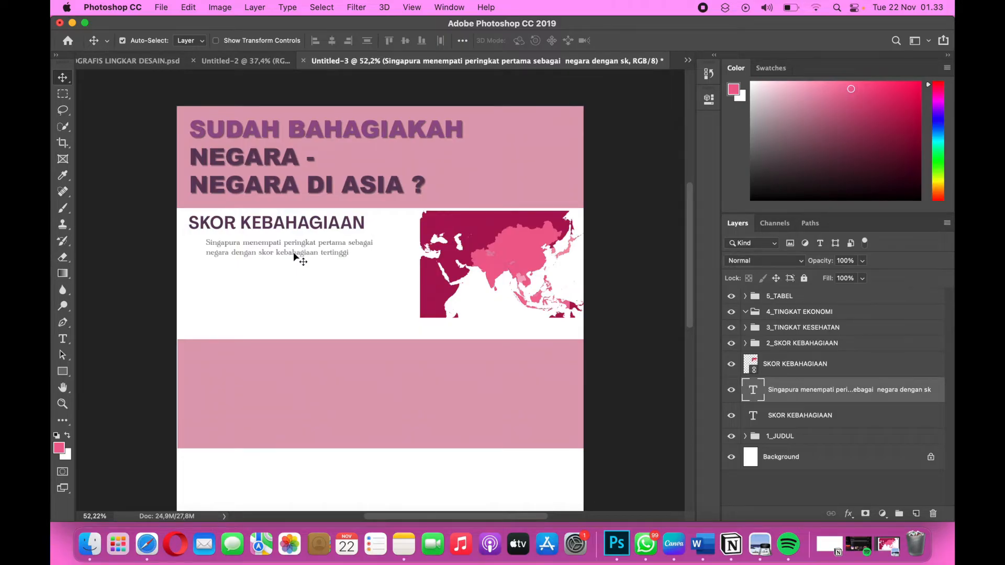
key(Left)
key(Left)
key(Left)
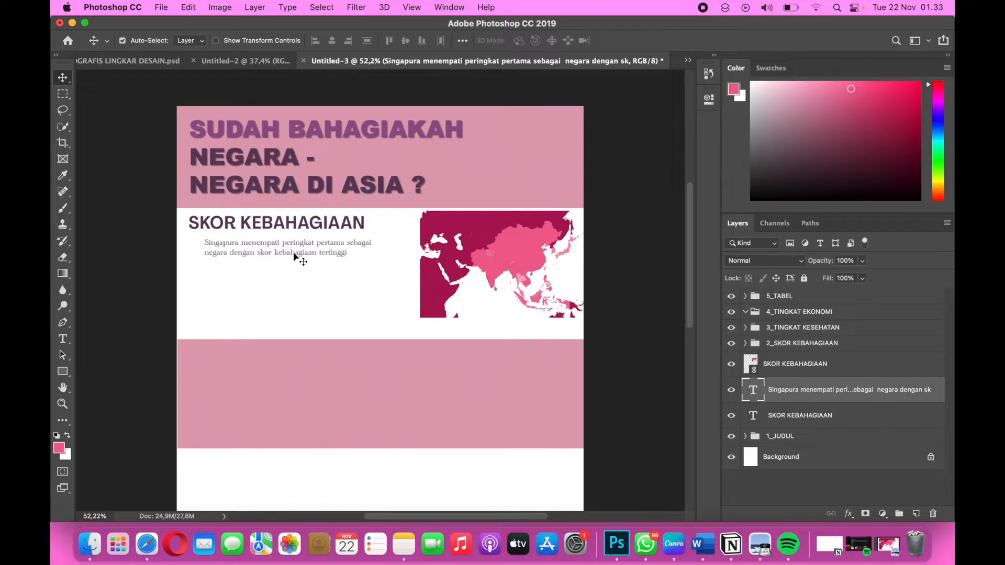
key(Right)
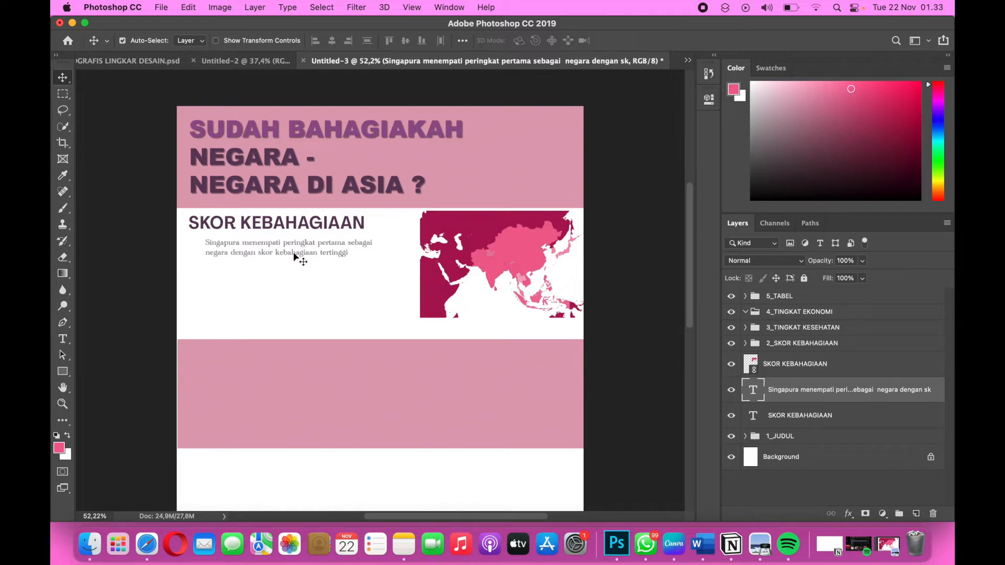
Duplicate the Singapura text layer and place the copy directly below the original sentence.
key(super+j)
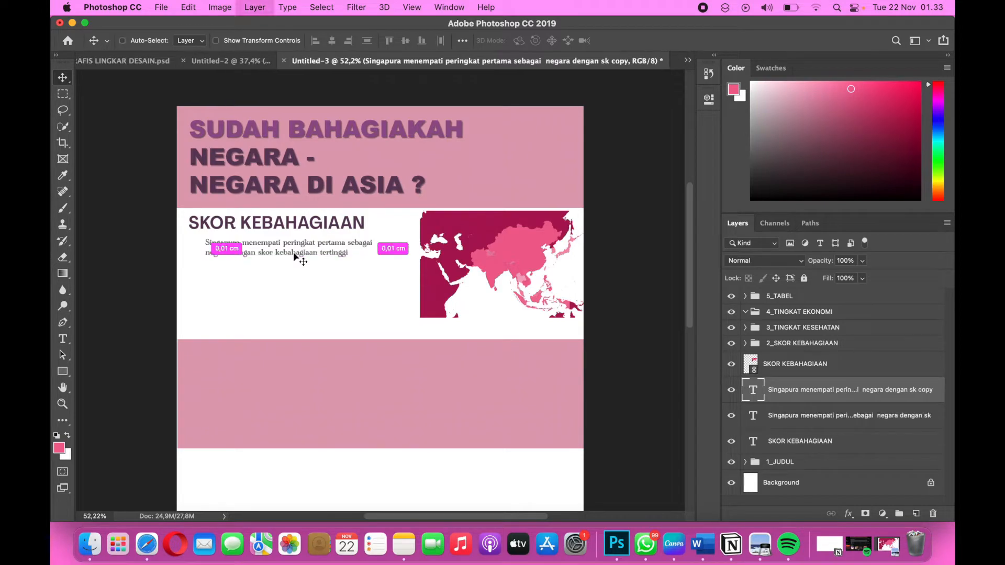
key(super+t)
drag(304, 252, 302, 270)
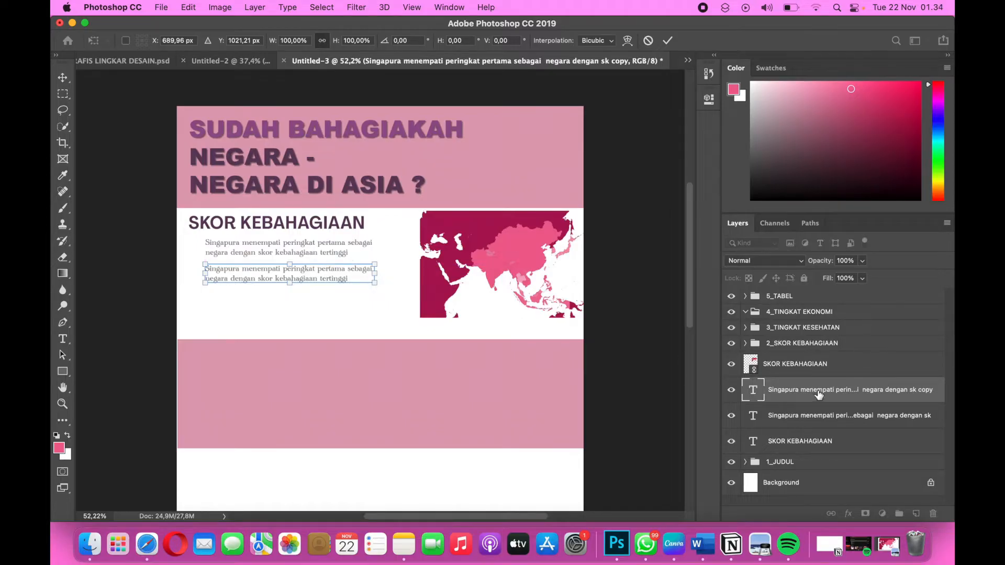
key(Return)
Duplicate the copied Singapura text layer and place the new copy directly below the second sentence, with matching spacing.
key(super+j)
key(super+t)
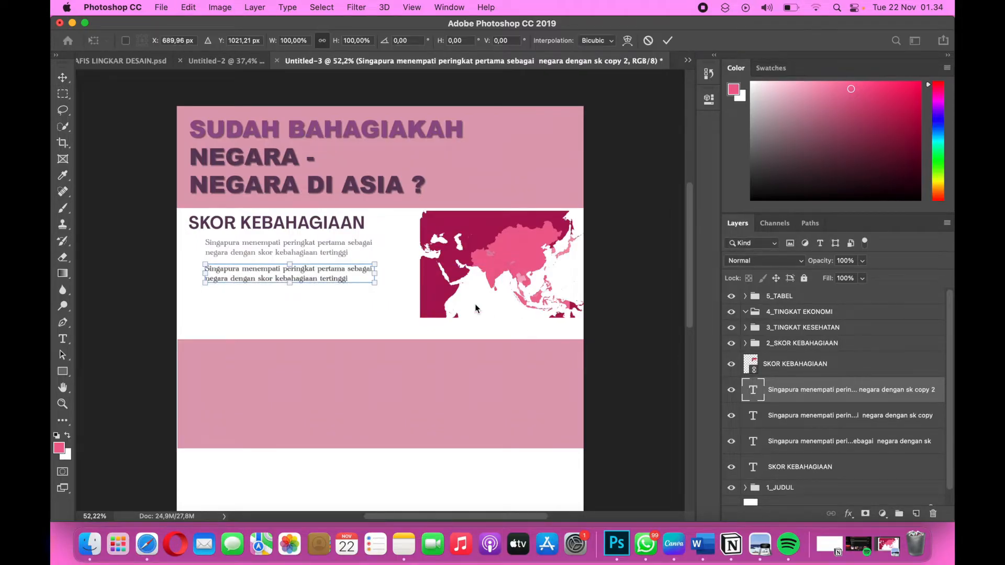
drag(348, 279, 349, 307)
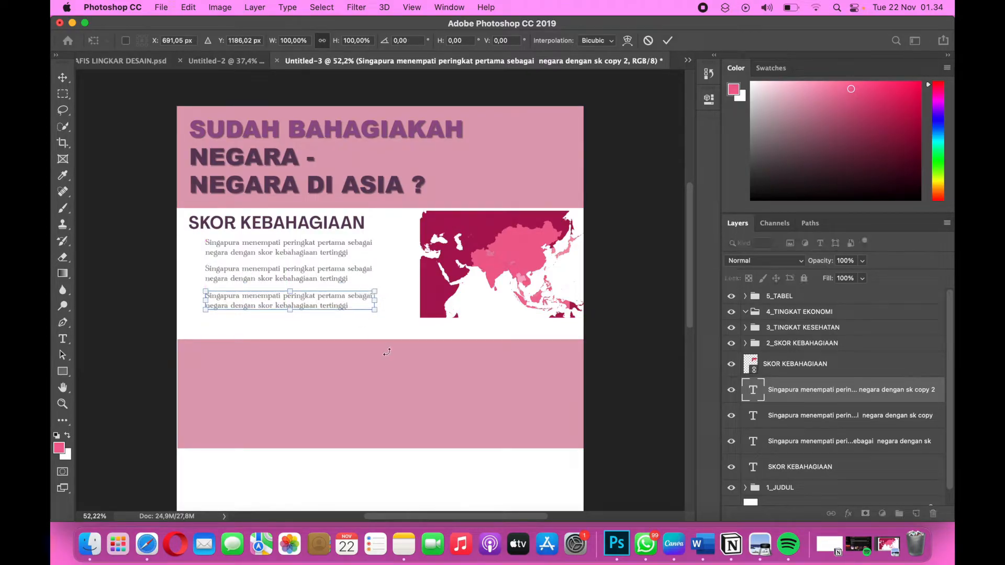
key(Return)
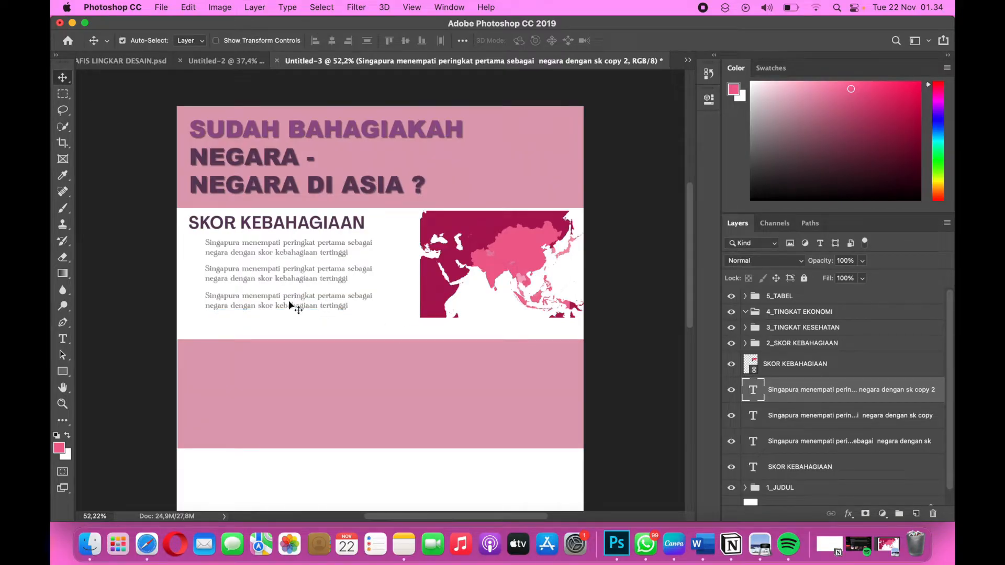
Switch to the Word document and copy the sentence "Indonesia menempati peringkat ke-8 sebagai negara dengan skor kebahagiaan tertinggi" under SKOR KEBAHAGIAAN.
key(ctrl+Right)
key(ctrl+Right)
key(ctrl+Right)
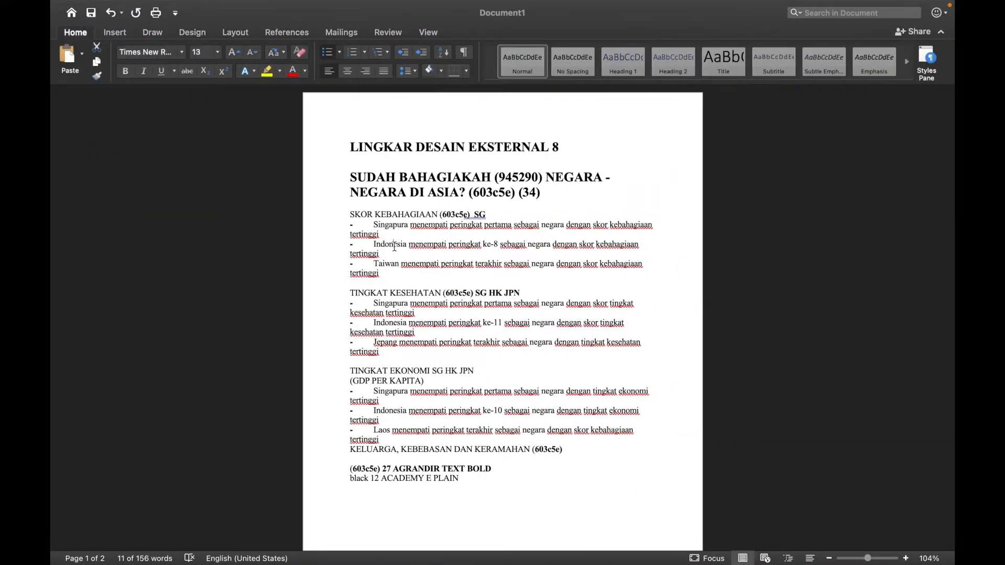
click(393, 245)
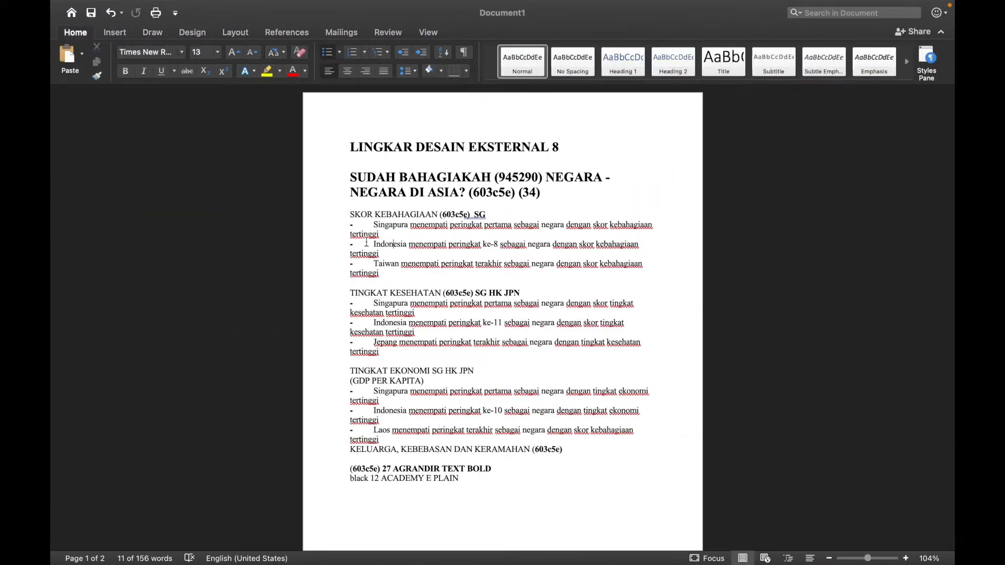
drag(373, 242, 385, 257)
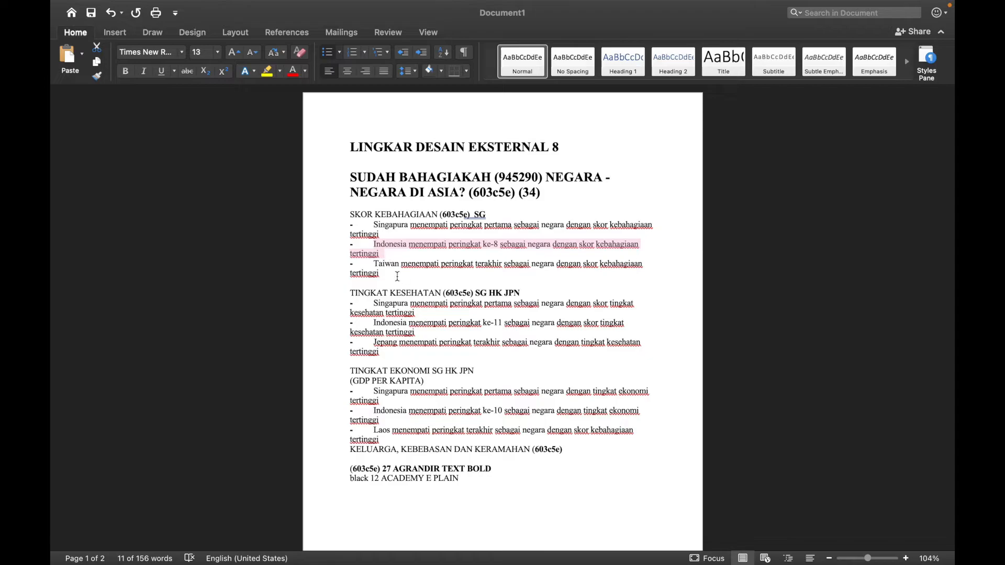
Return to Photoshop and replace the whole second sentence under SKOR KEBAHAGIAAN with the copied Indonesia sentence.
key(ctrl+Left)
key(ctrl+Left)
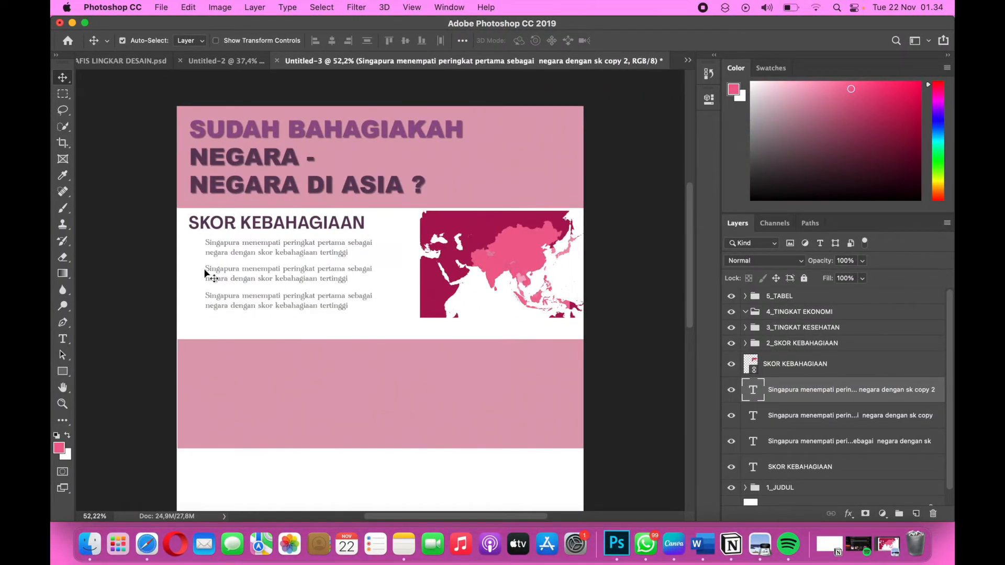
click(207, 270)
double_click(208, 270)
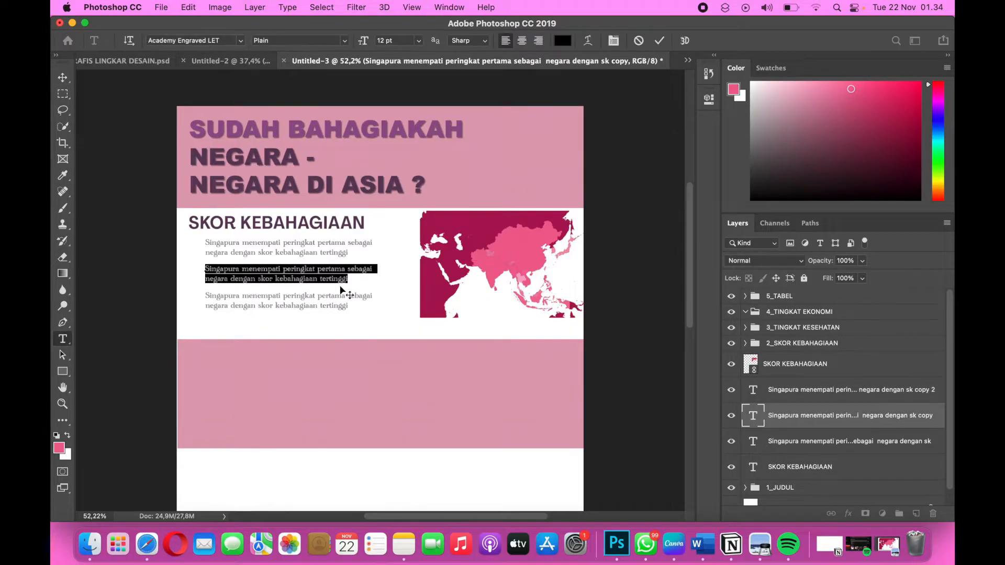
key(super+v)
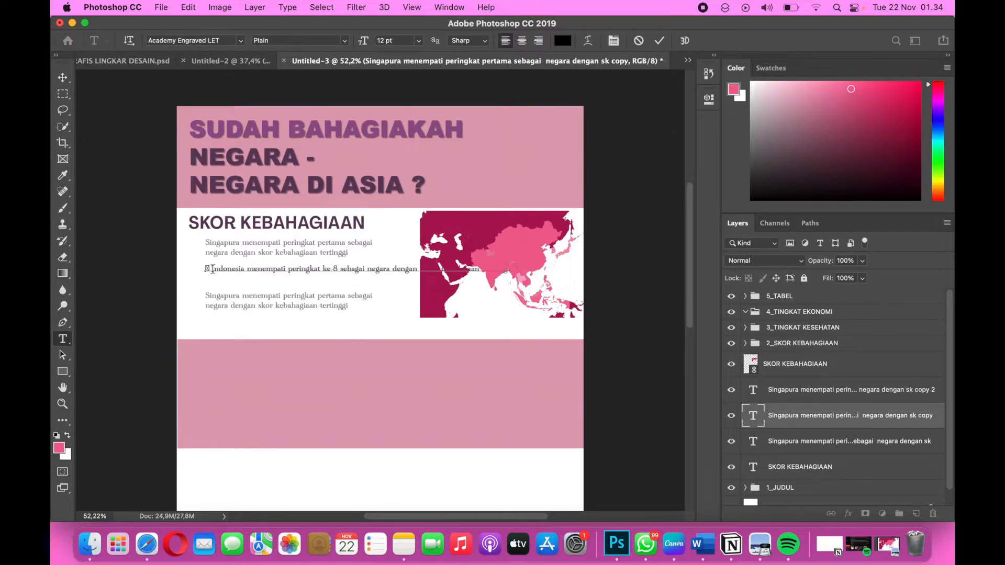
Delete the stray characters at the start of the Indonesia sentence and break it into two lines before "negara dengan".
key(BackSpace)
key(BackSpace)
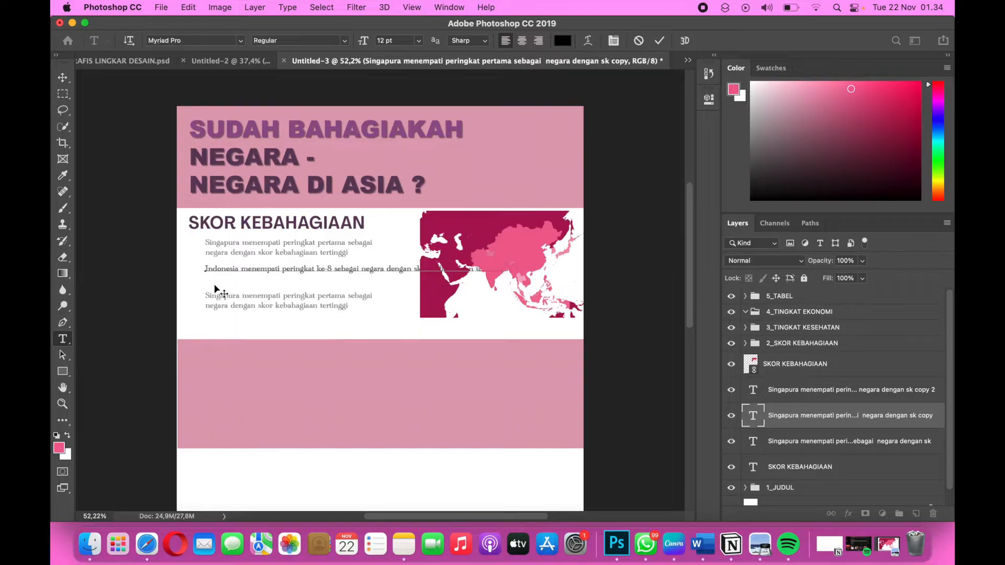
click(359, 269)
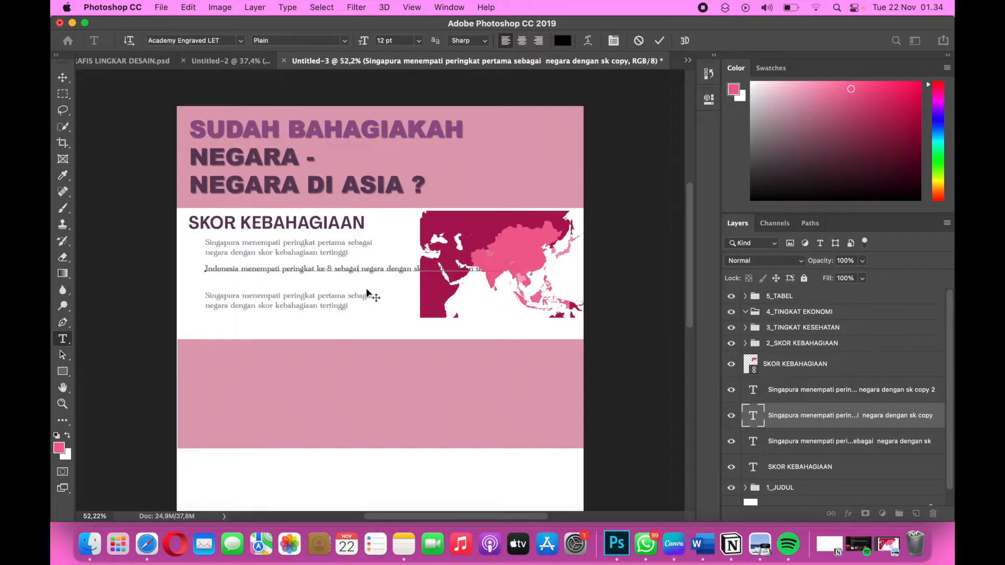
key(Return)
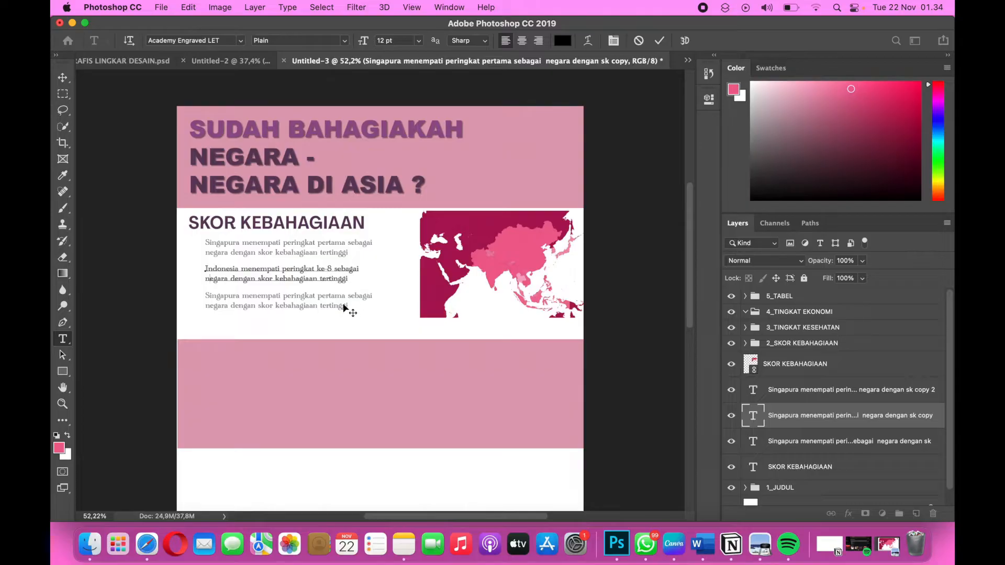
key(Return)
key(BackSpace)
Switch to the Word document and copy the sentence "Taiwan menempati peringkat terakhir sebagai negara dengan skor kebahagiaan tertinggi".
key(ctrl+Right)
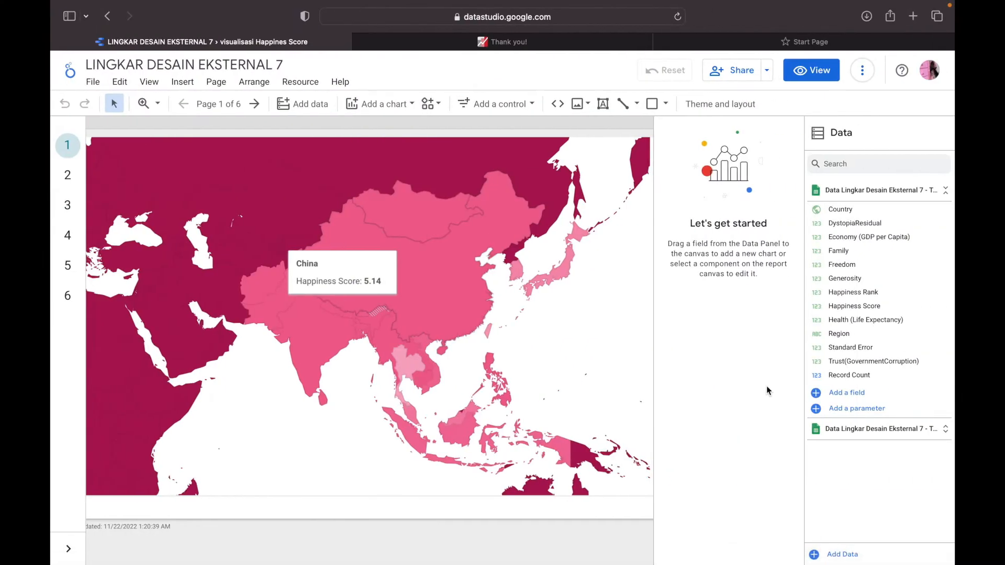
key(ctrl+Right)
click(380, 272)
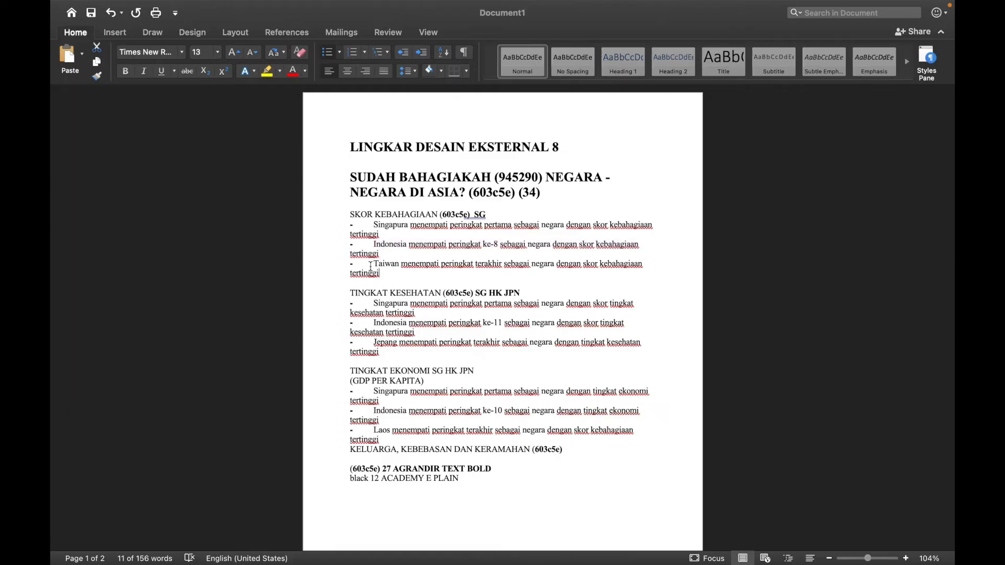
drag(374, 265, 378, 276)
key(super+c)
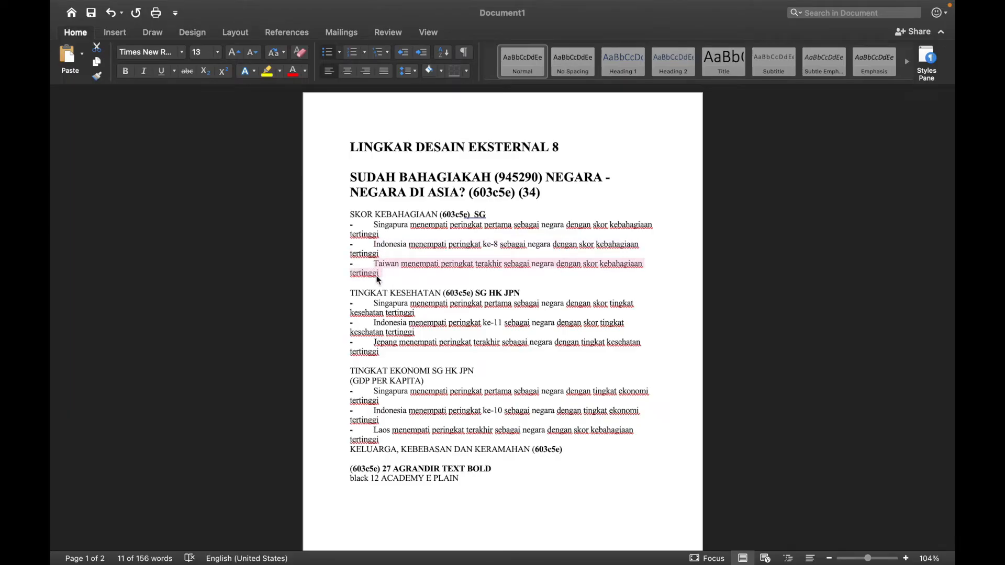
Return to Photoshop and replace the whole third sentence under SKOR KEBAHAGIAAN with the copied Taiwan sentence.
key(ctrl+Left)
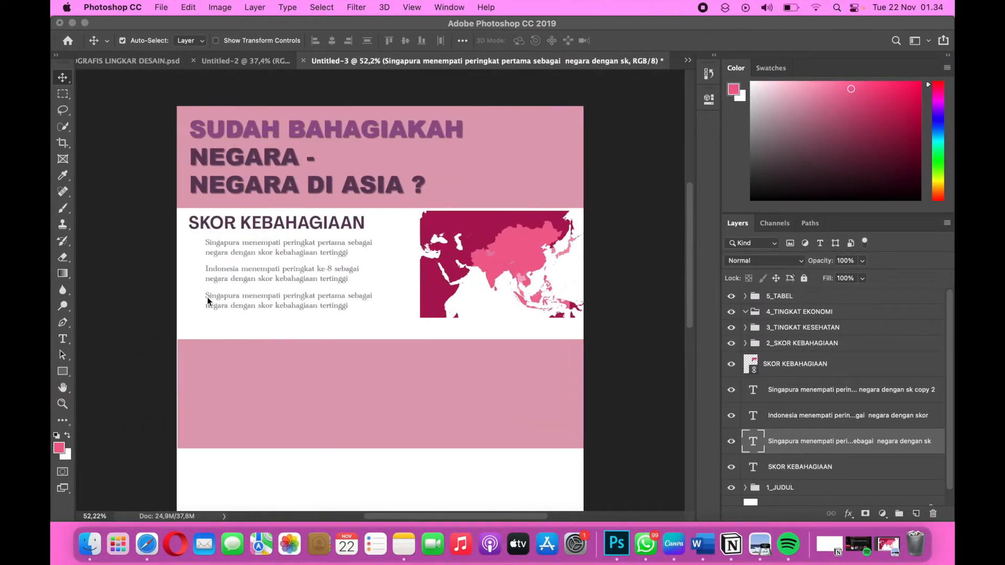
click(206, 297)
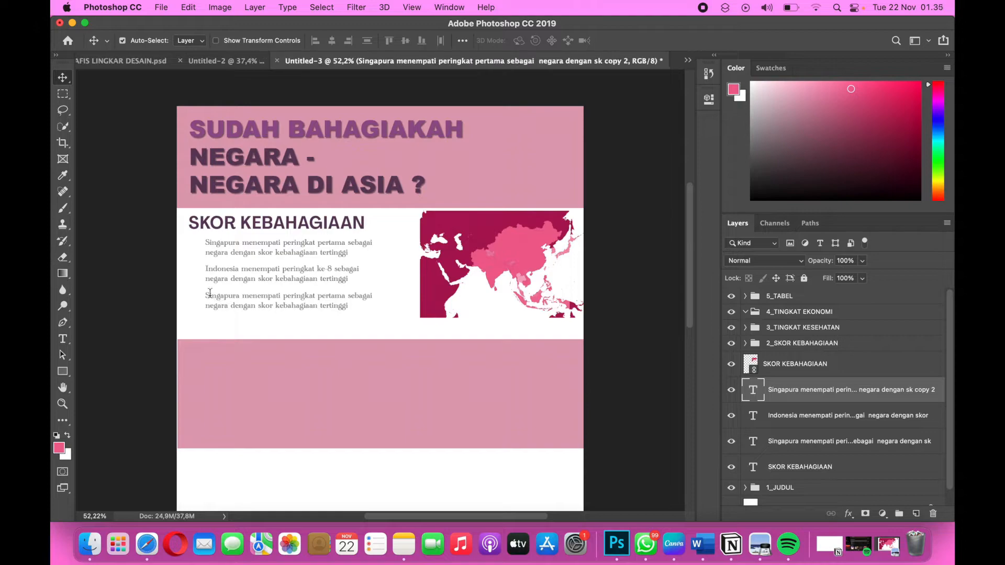
double_click(205, 296)
key(super+v)
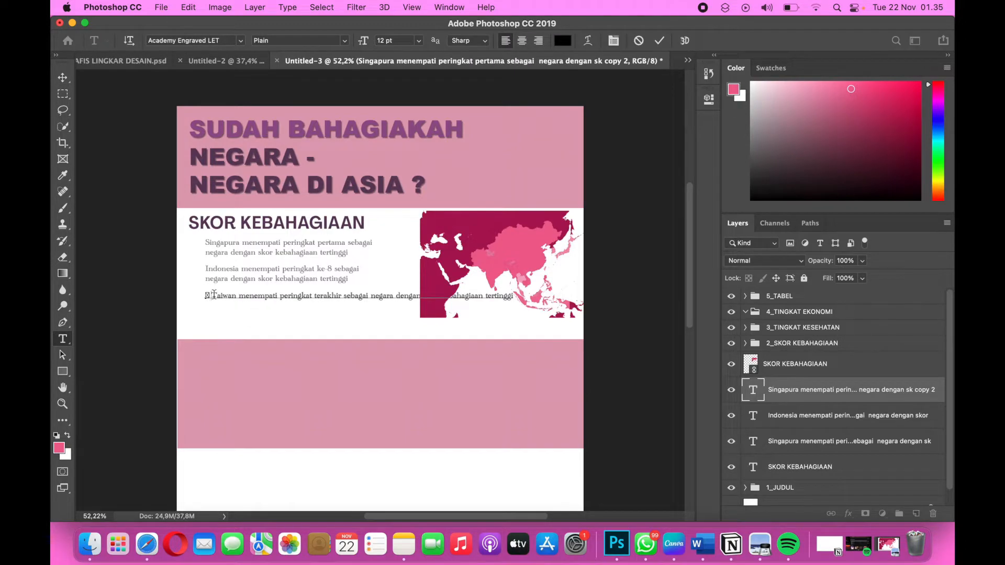
Delete the stray characters before "Taiwan", break the sentence into two lines before "negara dengan", and finish editing the text.
click(213, 295)
key(BackSpace)
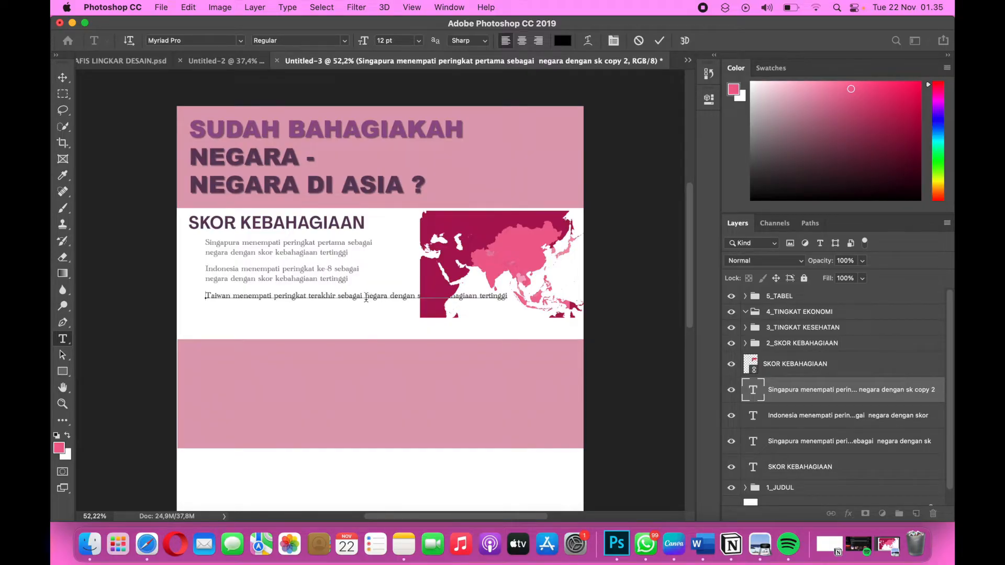
click(365, 297)
key(Return)
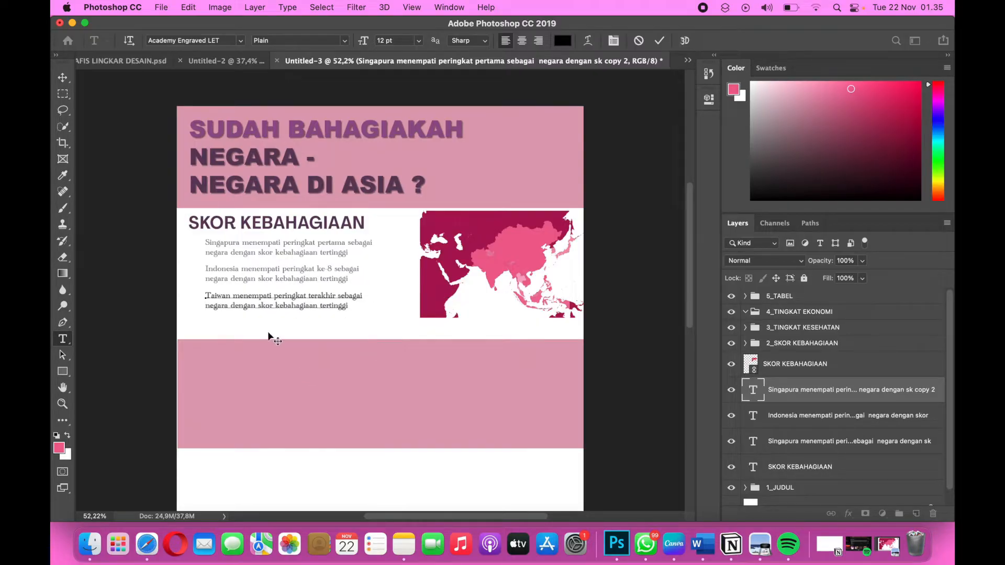
click(63, 79)
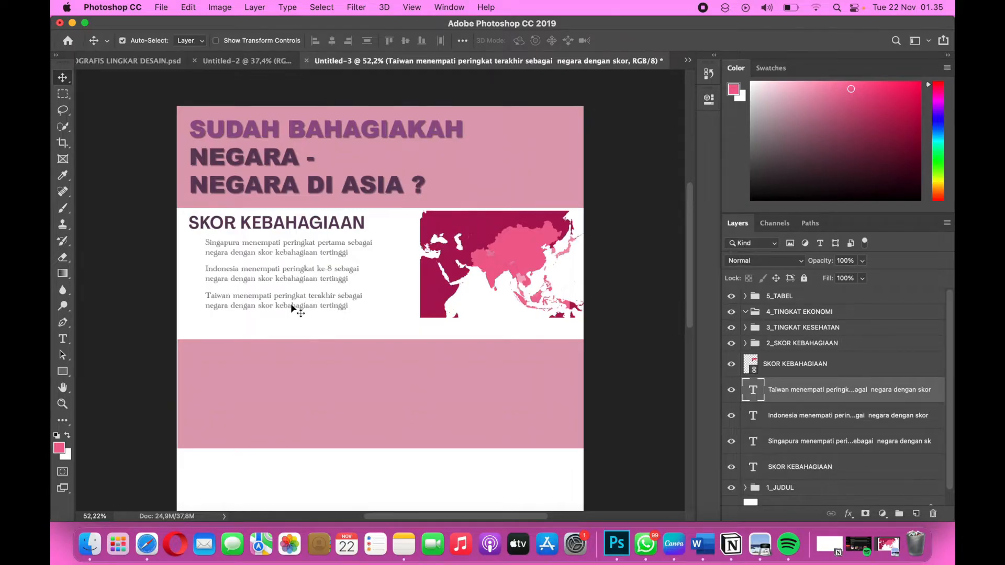
key(ctrl+Right)
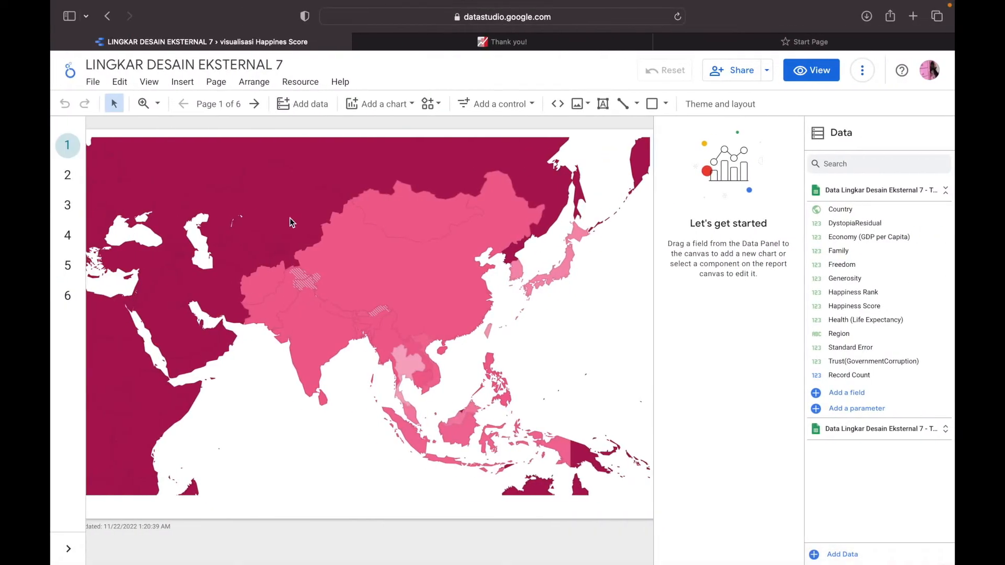
click(151, 404)
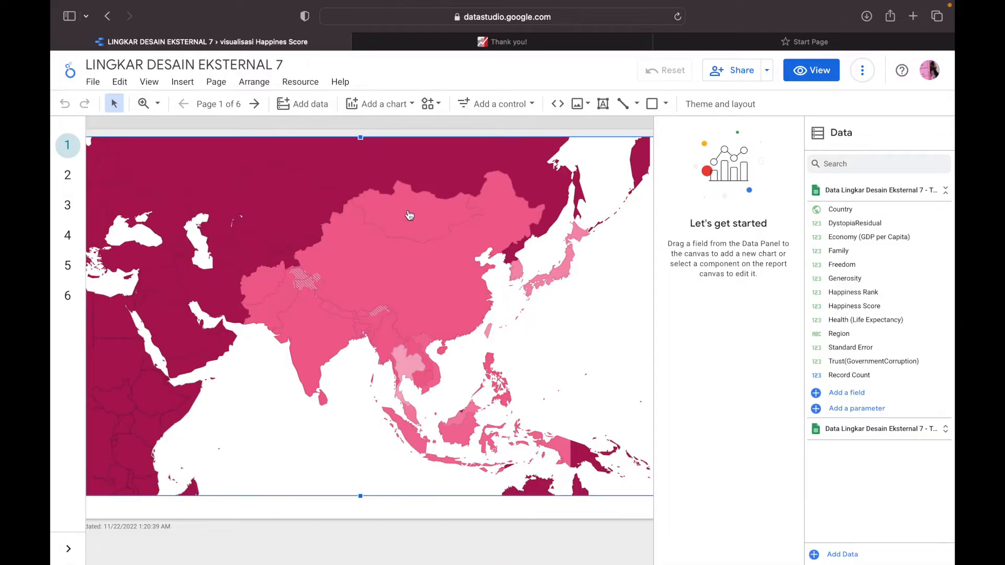
click(427, 302)
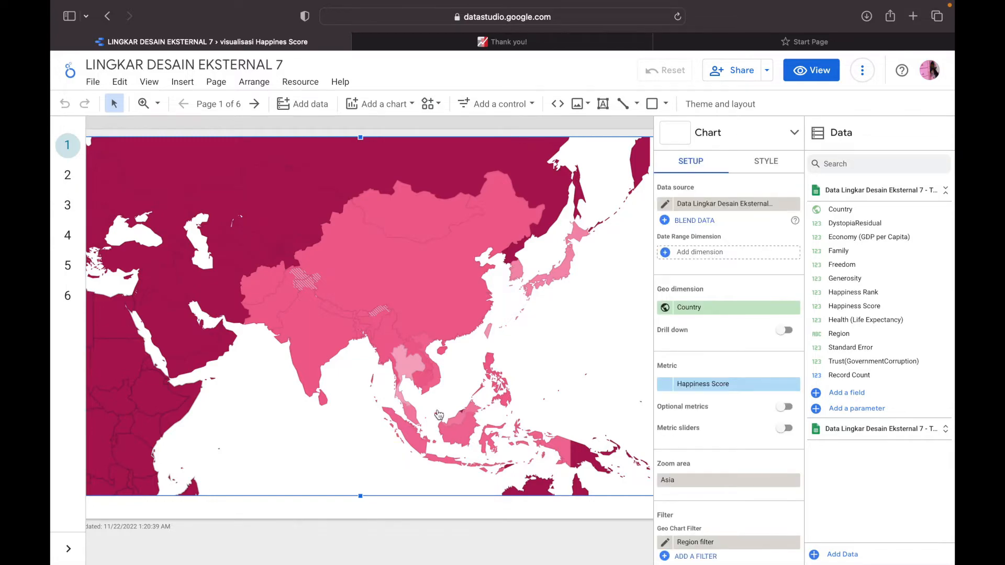
key(ctrl+Left)
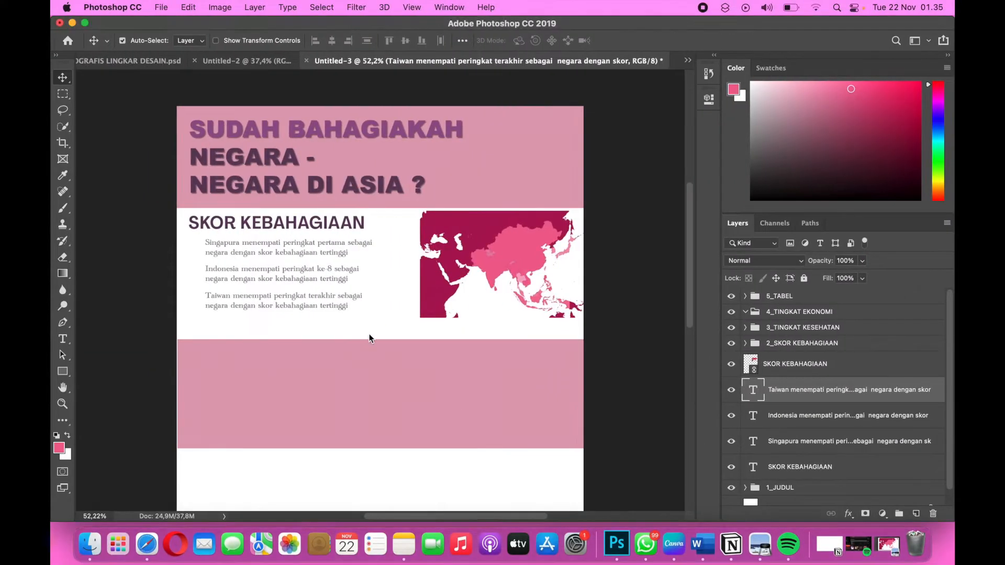
key(ctrl+Right)
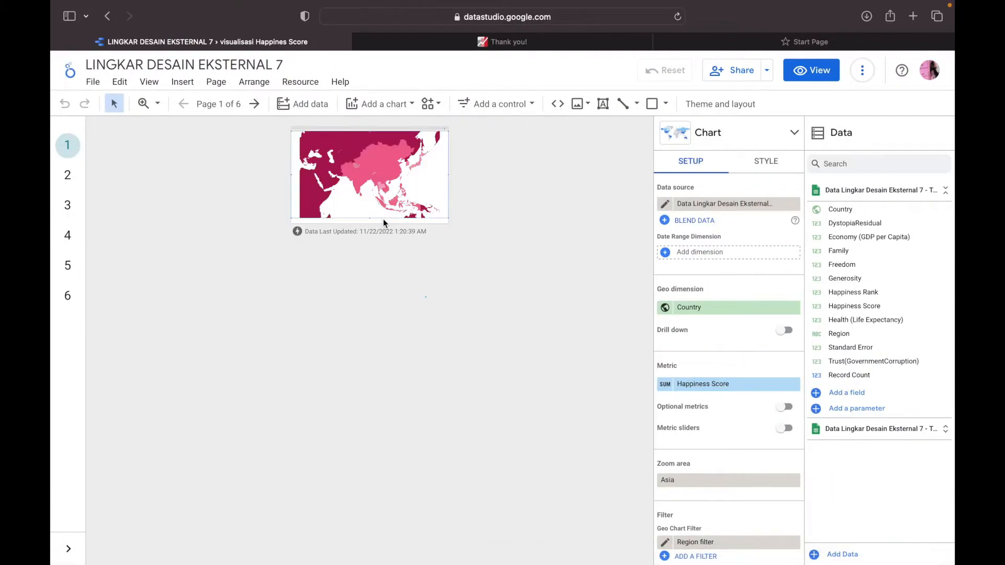
key(ctrl+Left)
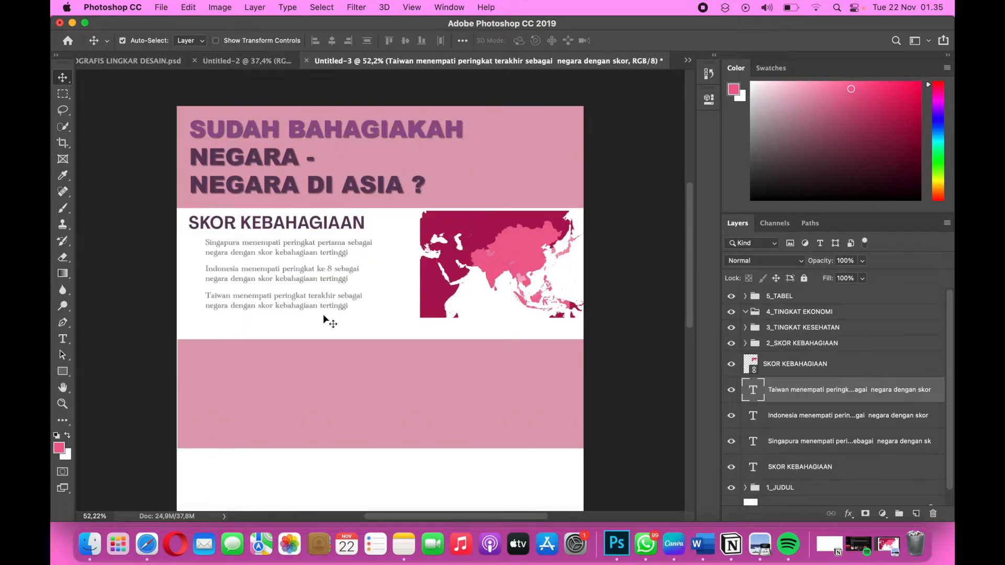
Place emoticon1.png from the lingdes 8 folder into the infographic as a linked image.
click(166, 11)
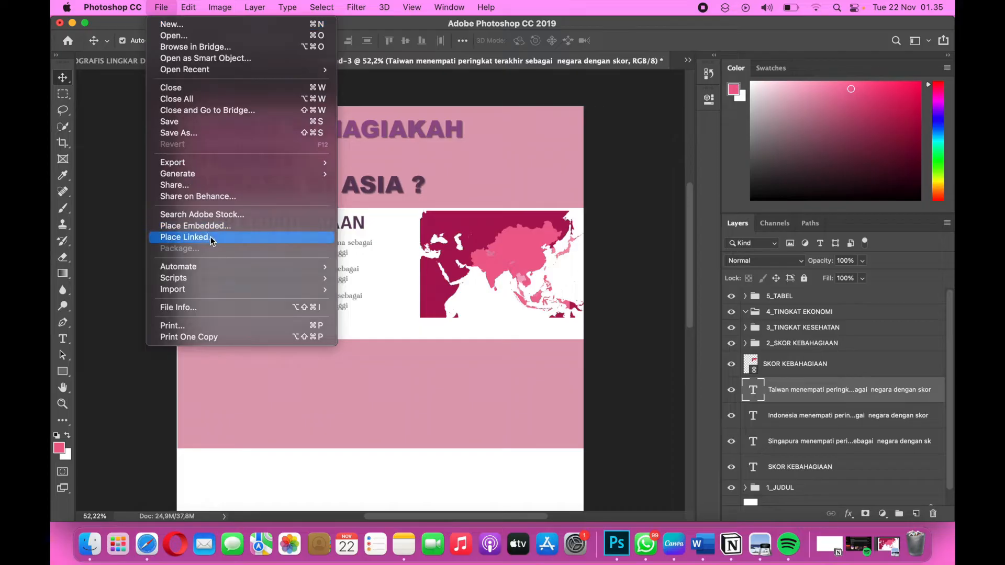
click(211, 237)
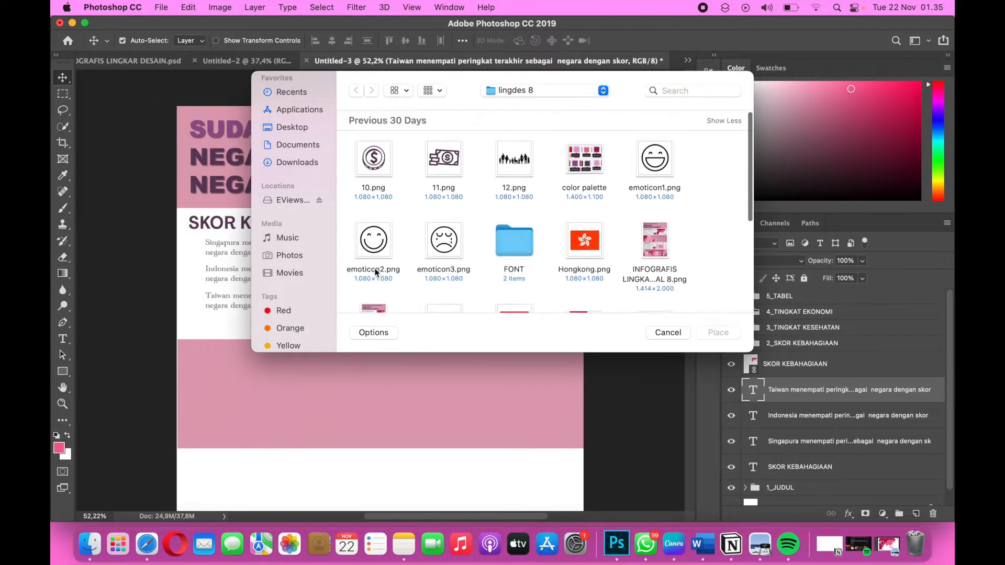
click(650, 169)
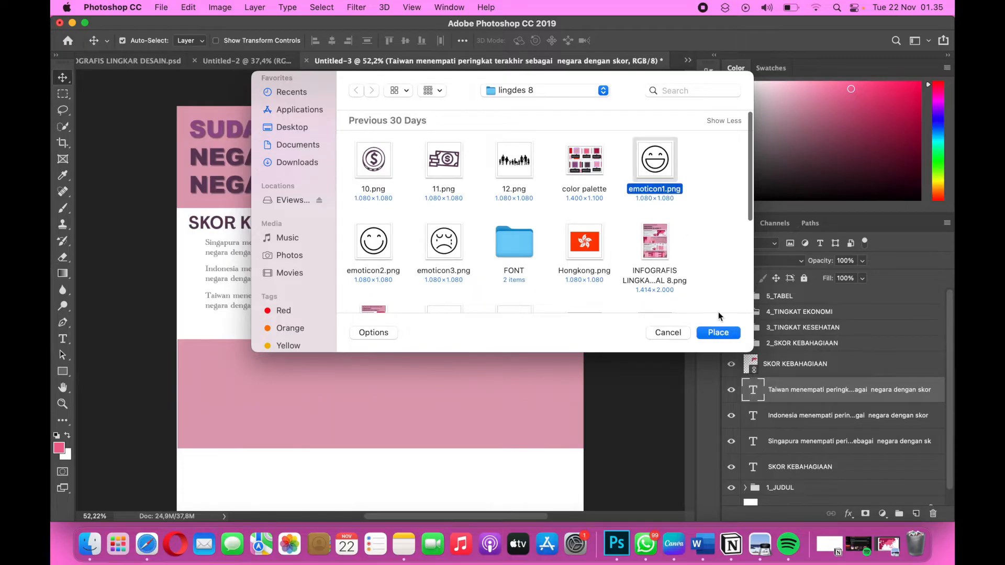
key(Return)
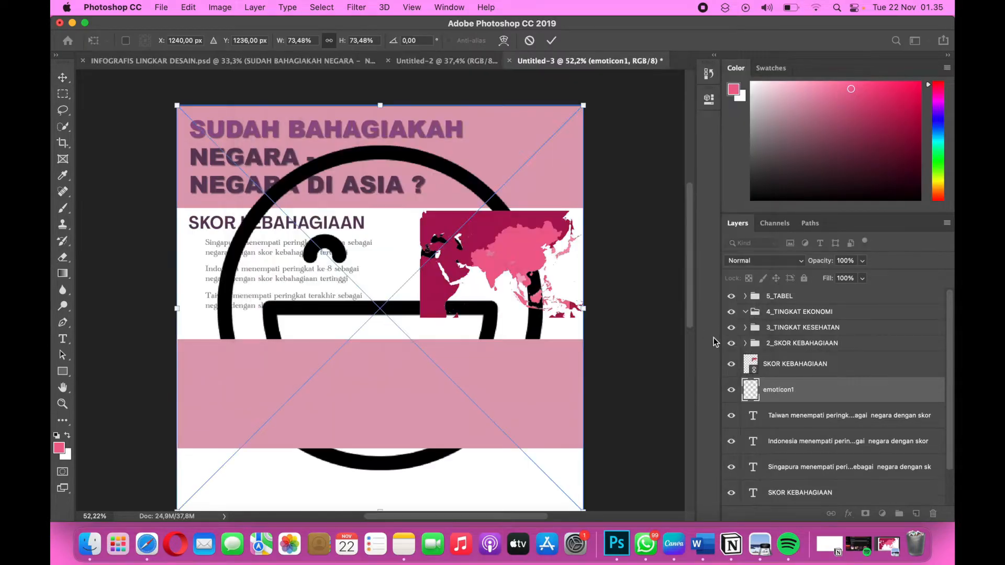
Scale the laughing emoticon to about 3.94% and place it directly in front of the Singapura sentence.
drag(584, 106, 404, 284)
drag(311, 314, 307, 240)
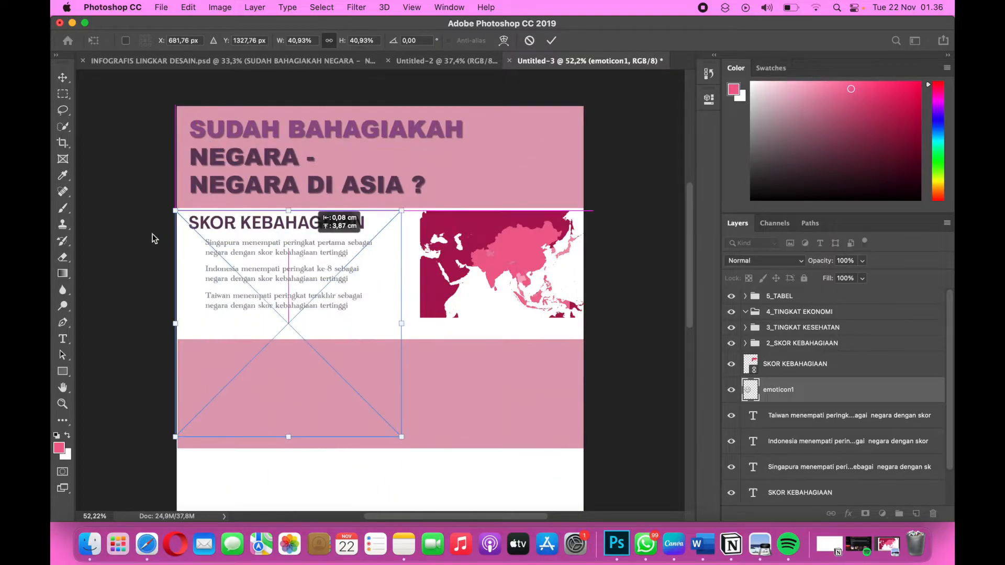
drag(401, 438, 253, 287)
scroll(231, 311, up, 5)
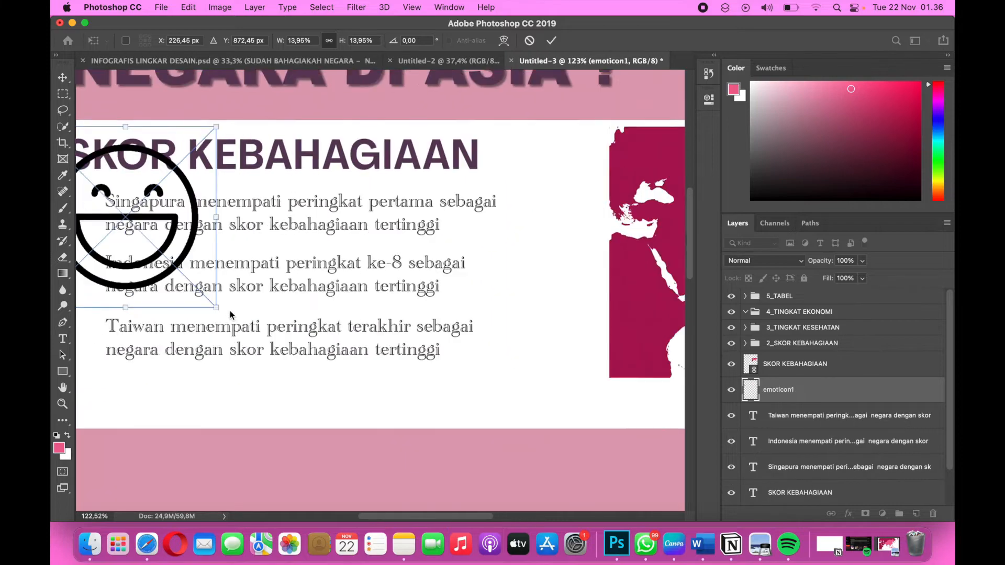
scroll(231, 311, left, 5)
scroll(230, 311, up, 2)
drag(440, 206, 351, 295)
drag(268, 378, 282, 315)
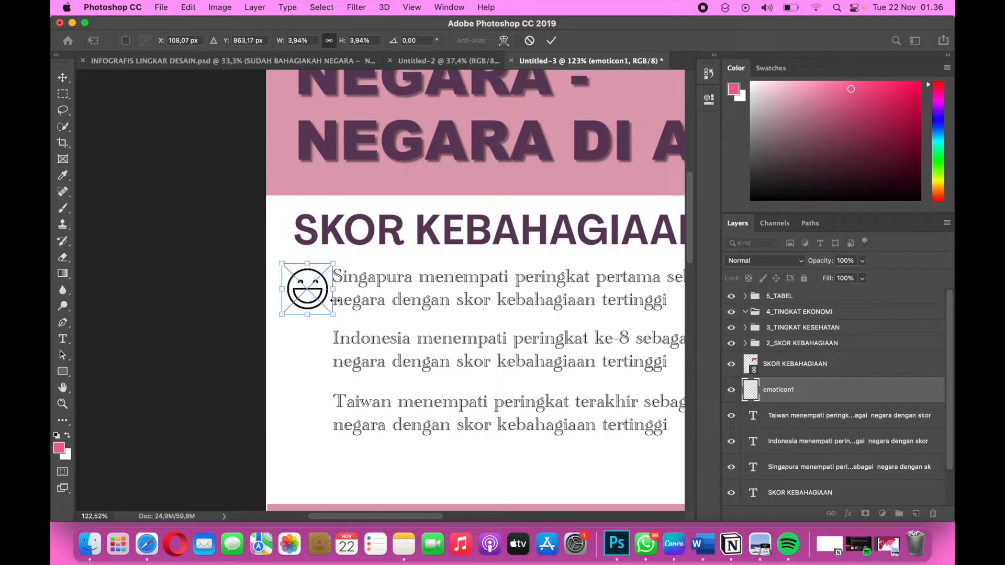
key(Return)
click(309, 299)
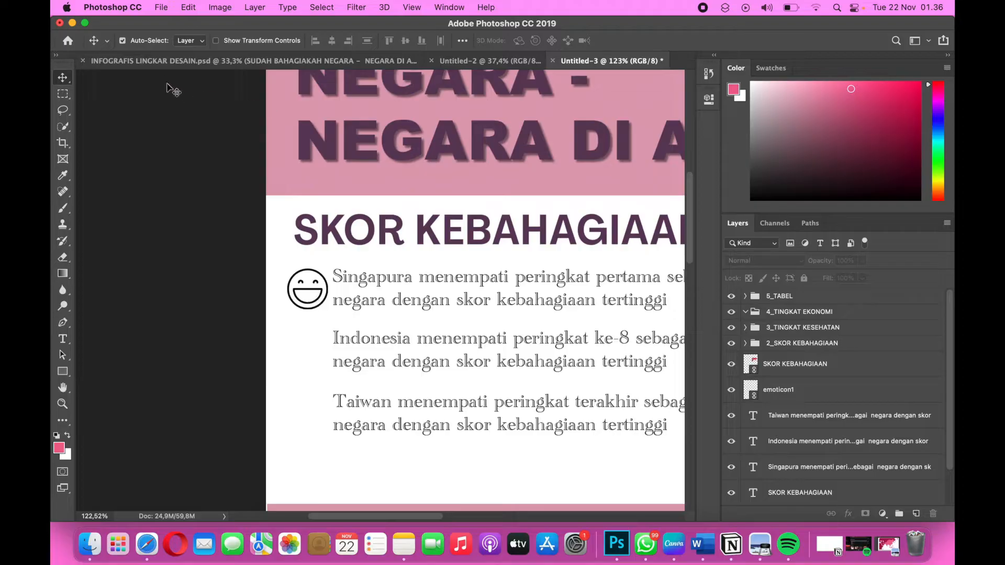
Place emoticon2.png from the lingdes 8 folder into the infographic as a linked image.
click(162, 8)
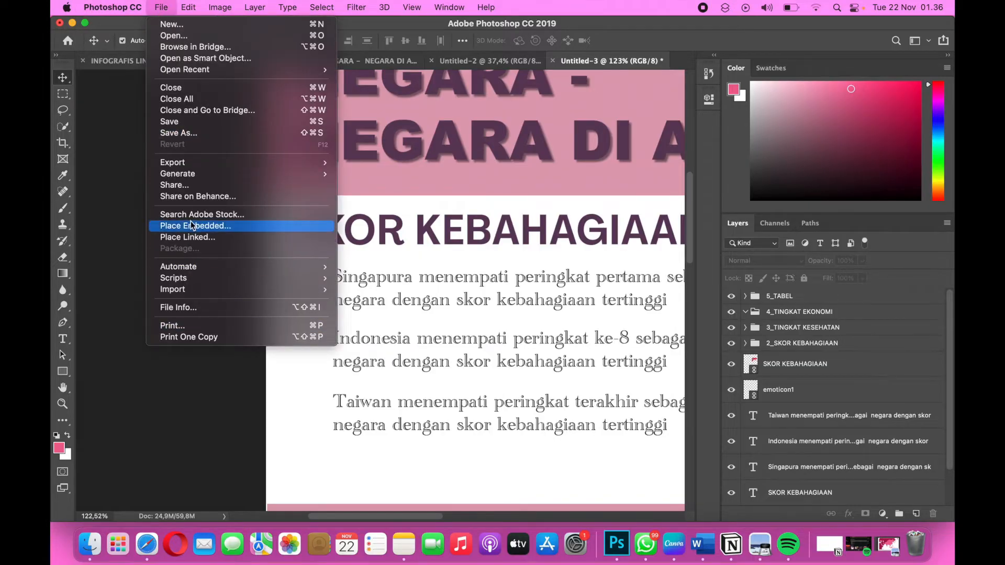
click(190, 238)
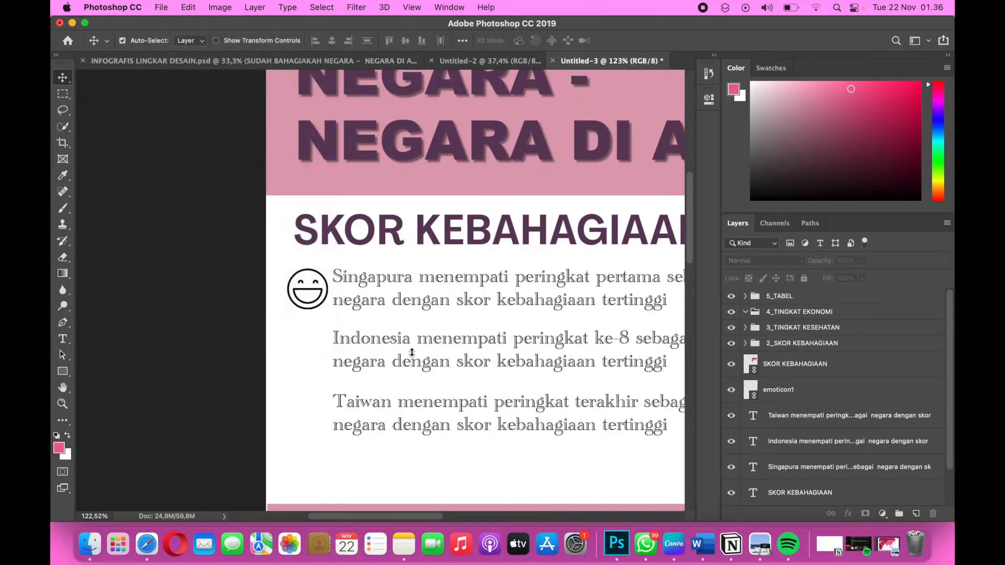
click(374, 247)
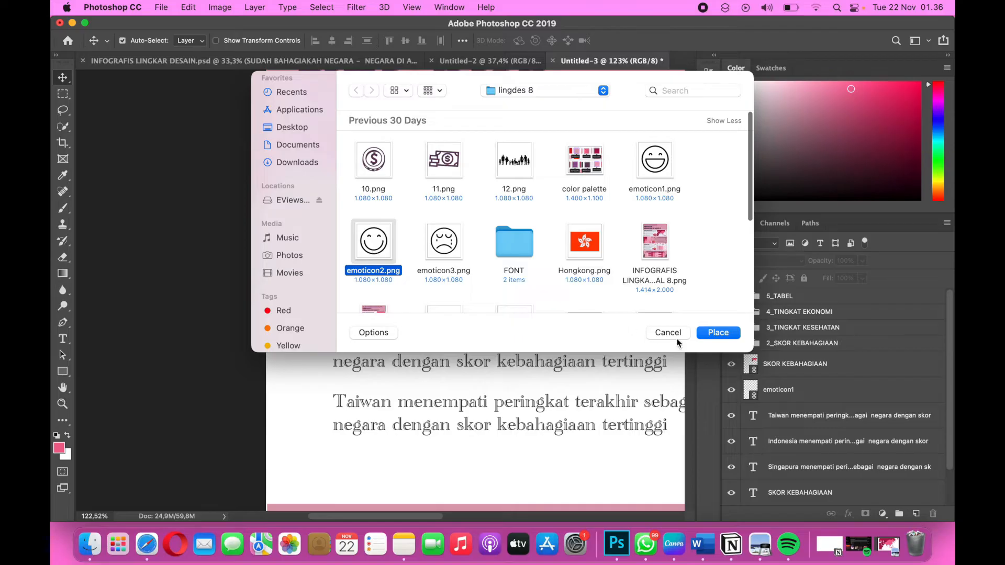
key(Return)
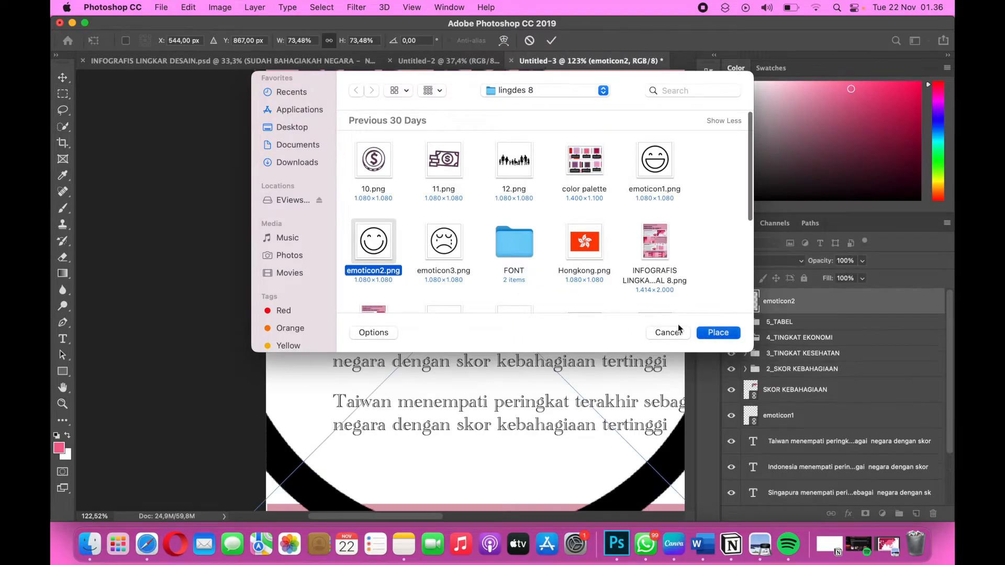
Scale the placed smiling emoticon down proportionally to about 4.53%.
scroll(606, 286, down, 5)
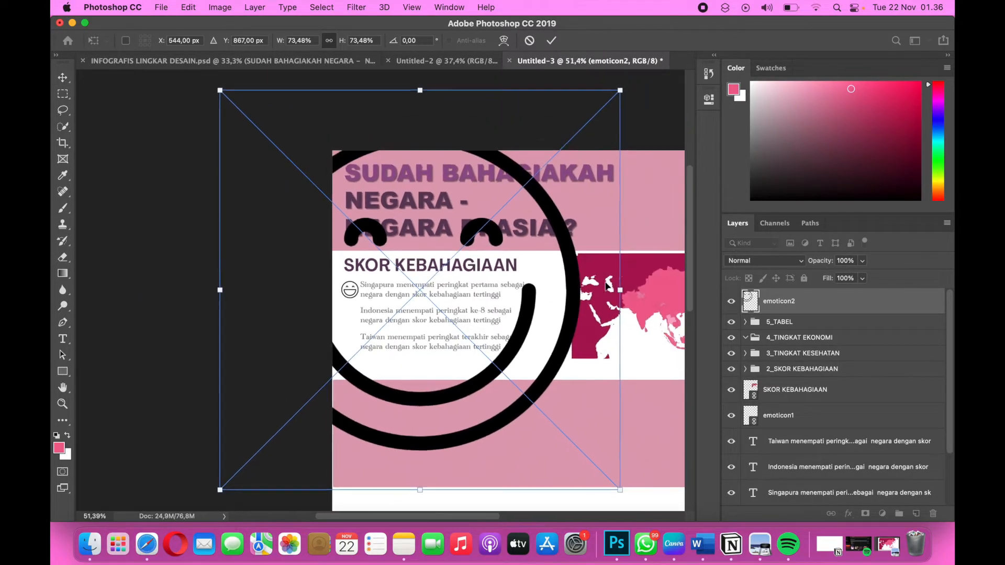
drag(618, 90, 438, 273)
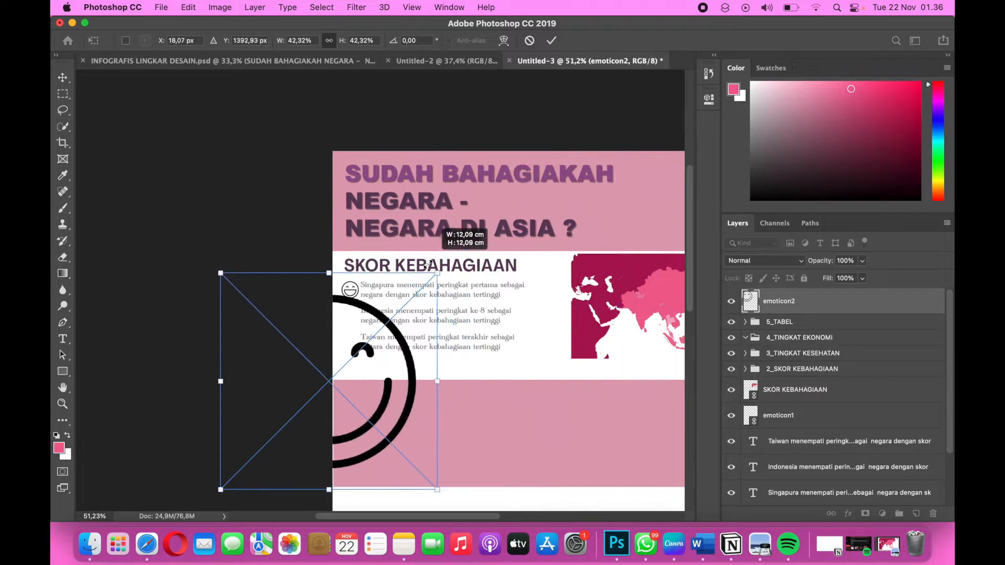
drag(222, 487, 341, 359)
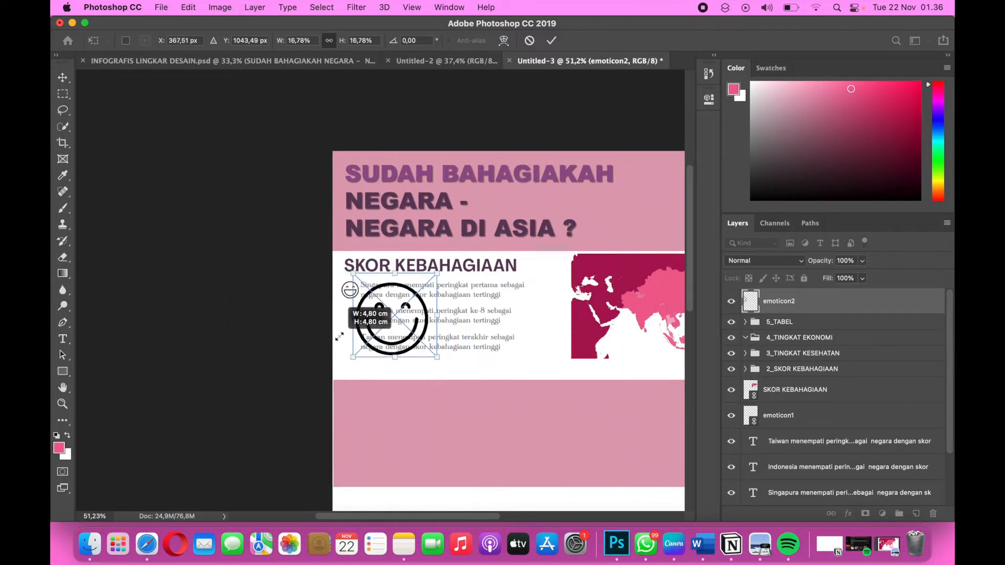
scroll(341, 356, up, 4)
scroll(380, 289, up, 1)
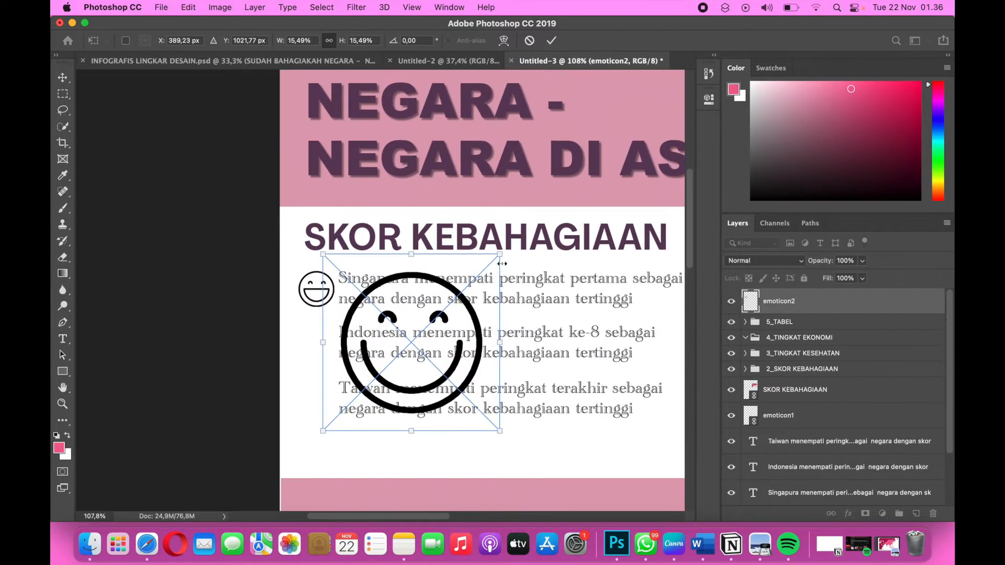
drag(501, 252, 375, 380)
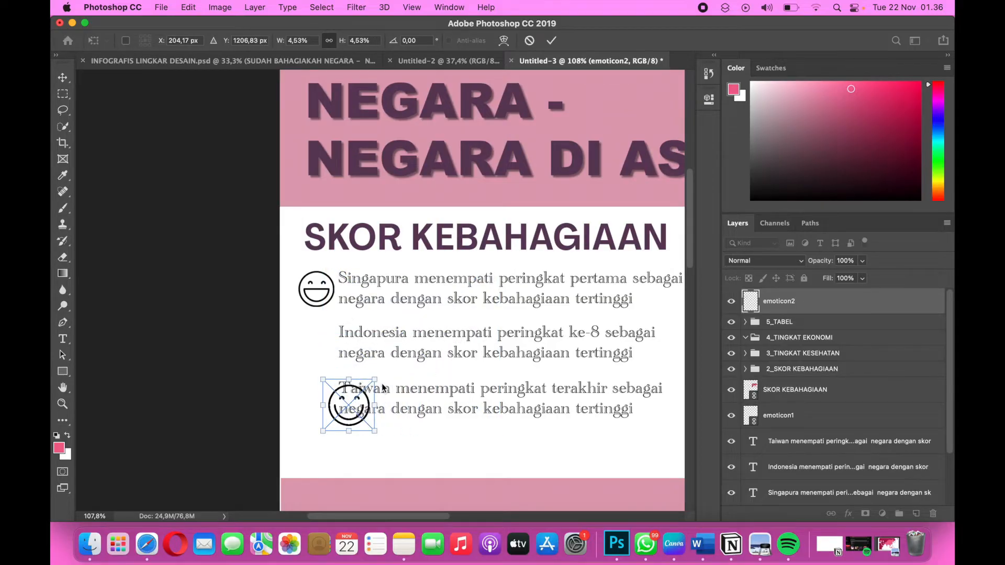
Match the smiling emoticon to the laughing one at about 4.13% and place it directly in front of the Indonesia sentence.
scroll(374, 380, up, 2)
drag(339, 448, 290, 320)
drag(289, 311, 257, 326)
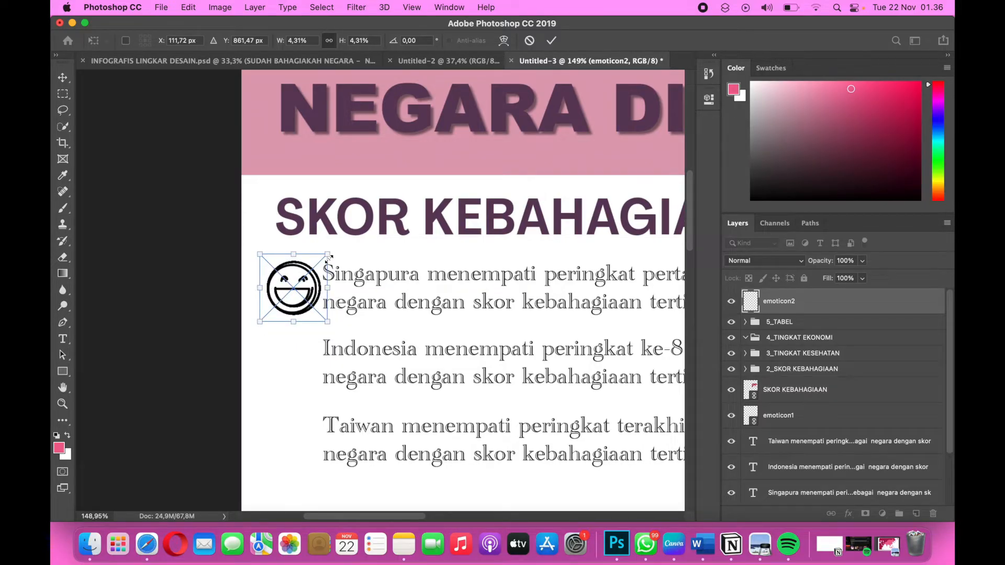
drag(329, 257, 327, 260)
drag(295, 299, 293, 372)
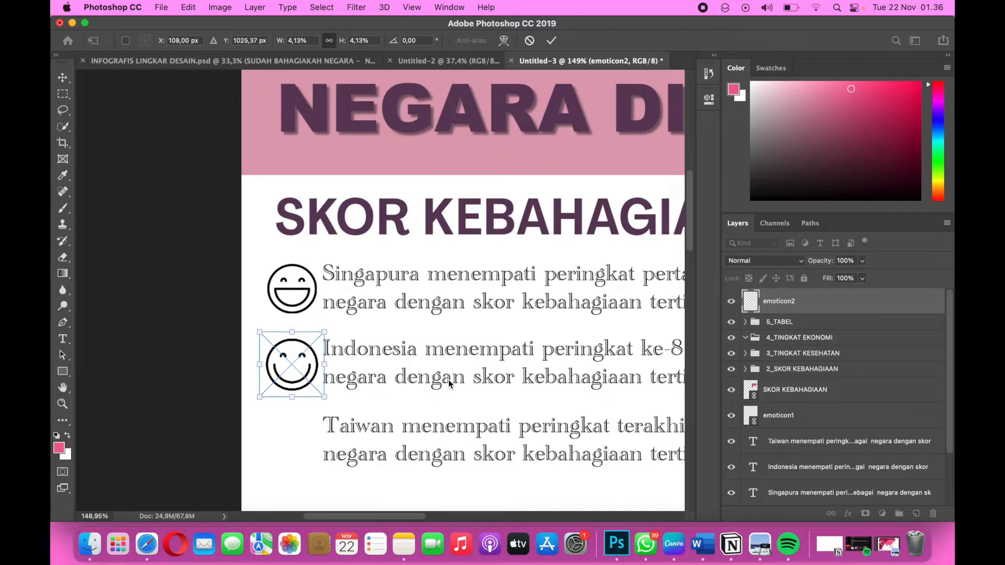
key(Return)
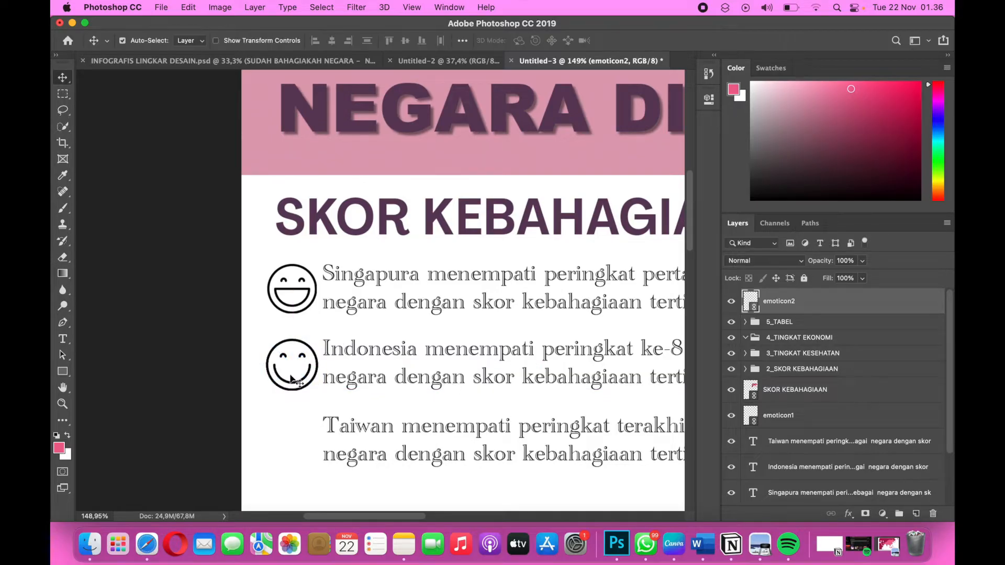
Place emoticon3.png from the lingdes 8 folder into the infographic as a linked image.
click(162, 8)
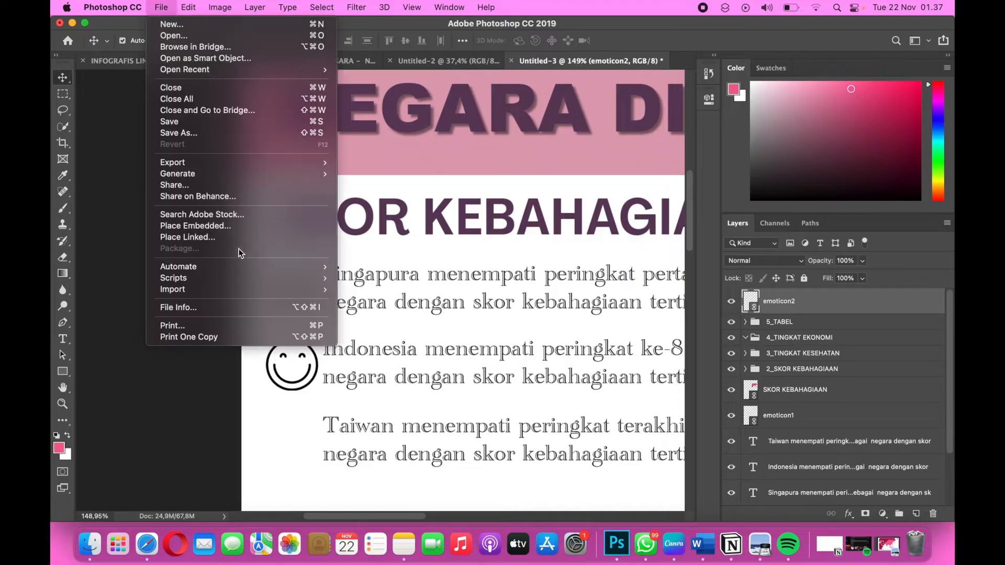
click(212, 237)
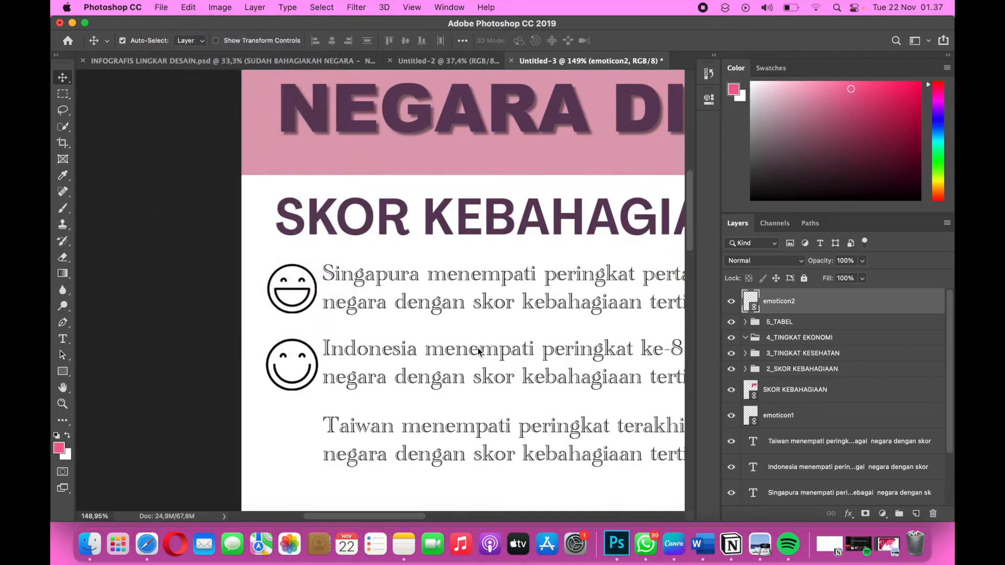
click(454, 248)
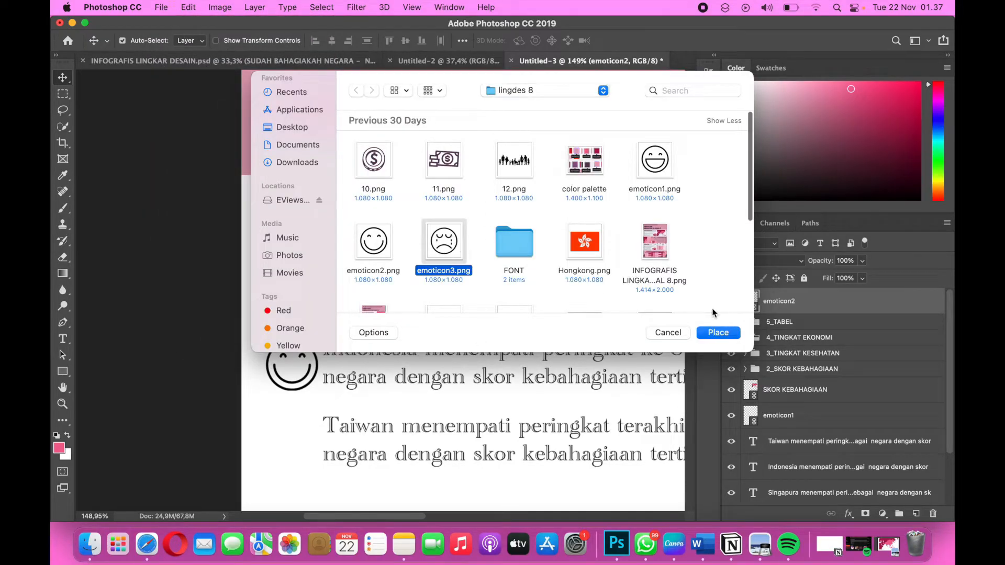
click(718, 333)
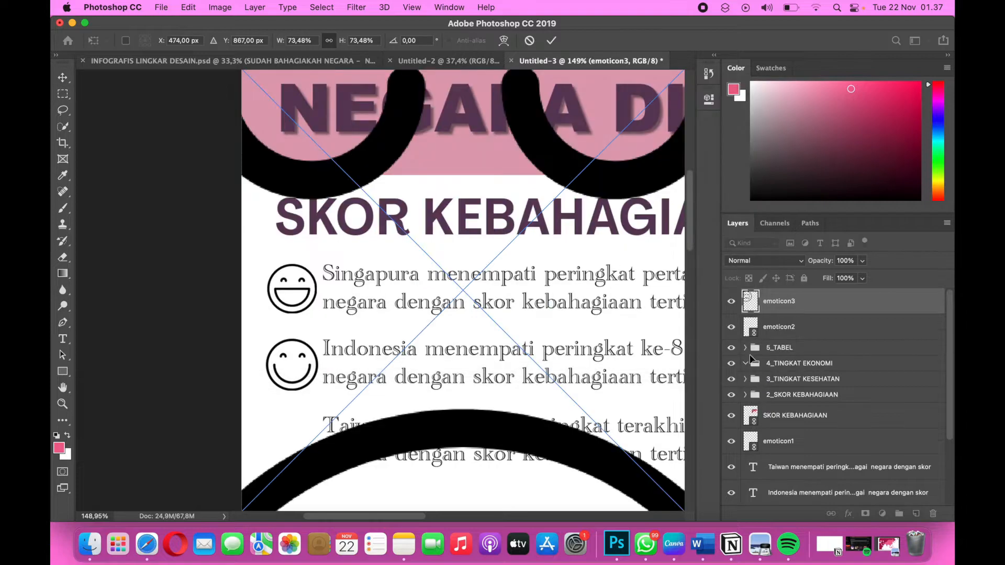
Scale the placed crying emoticon down proportionally to about 8.72% near the Taiwan sentence.
scroll(466, 291, down, 5)
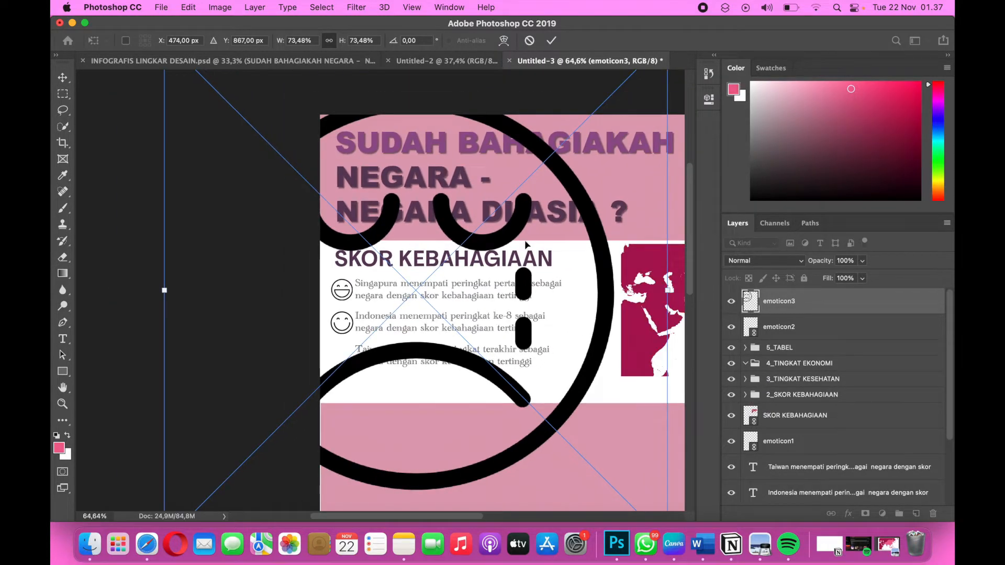
scroll(531, 229, down, 1)
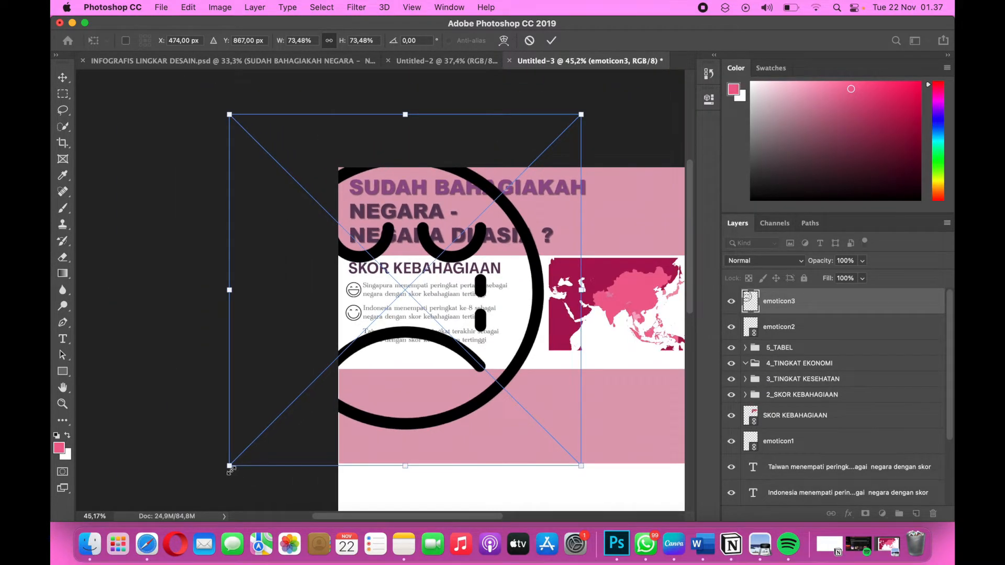
drag(229, 467, 336, 359)
drag(581, 115, 386, 322)
scroll(386, 322, up, 5)
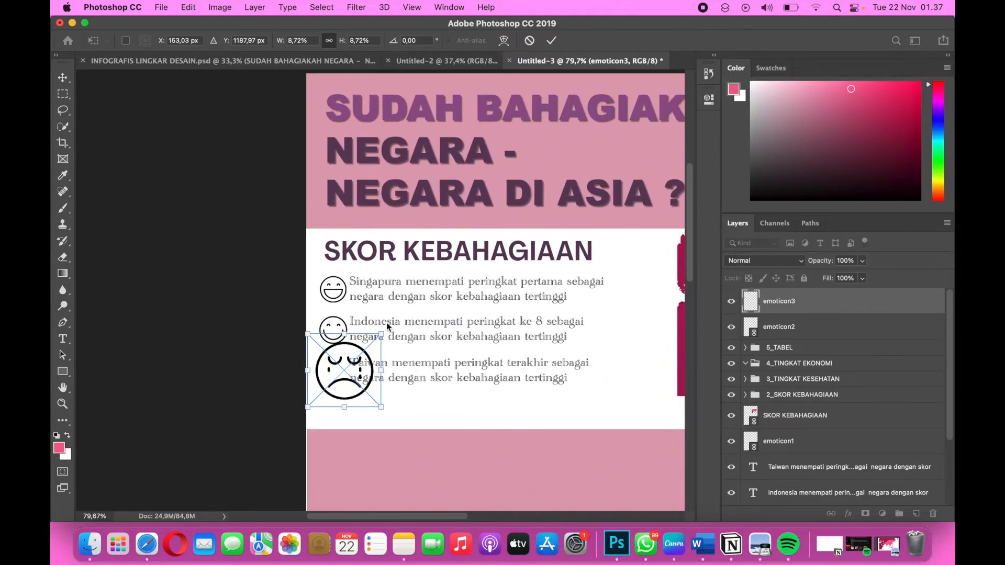
scroll(387, 323, up, 5)
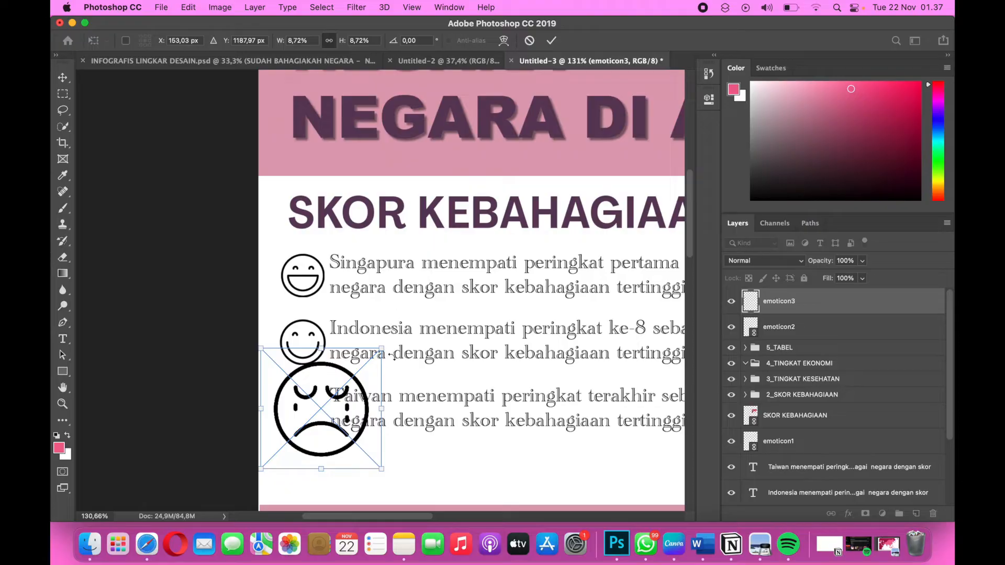
Reduce the crying emoticon to about 4.21% and place it directly in front of the Taiwan sentence.
drag(385, 348, 338, 392)
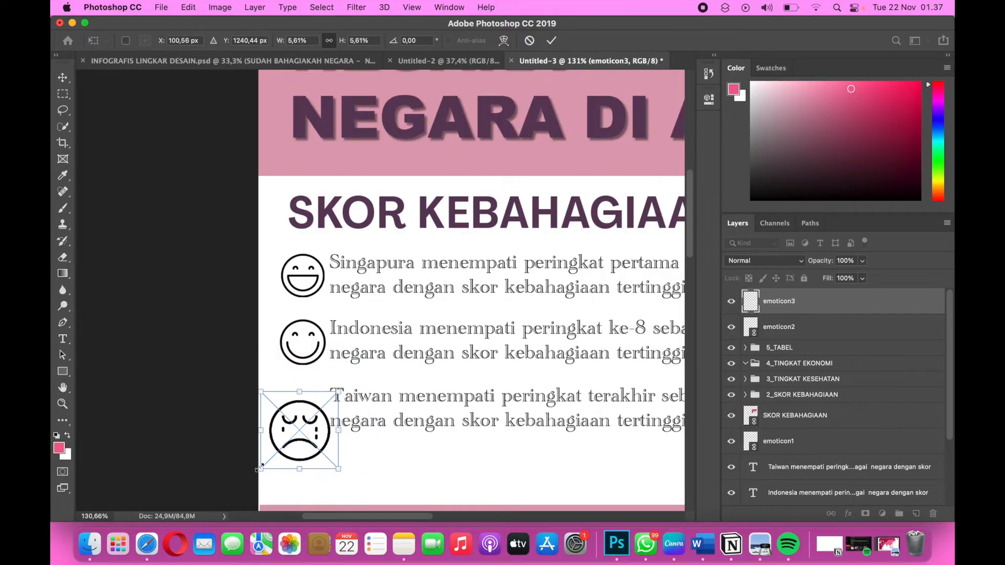
drag(259, 468, 316, 359)
drag(270, 384, 311, 420)
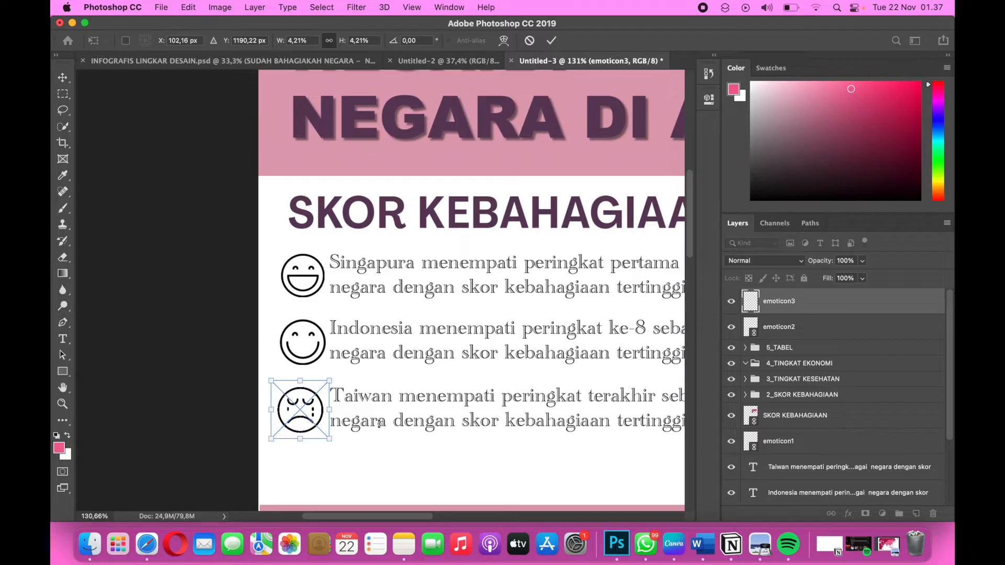
key(Return)
Shift the crying emoticon horizontally to X 108 px so it lines up with the smiling emoticon above it.
click(304, 416)
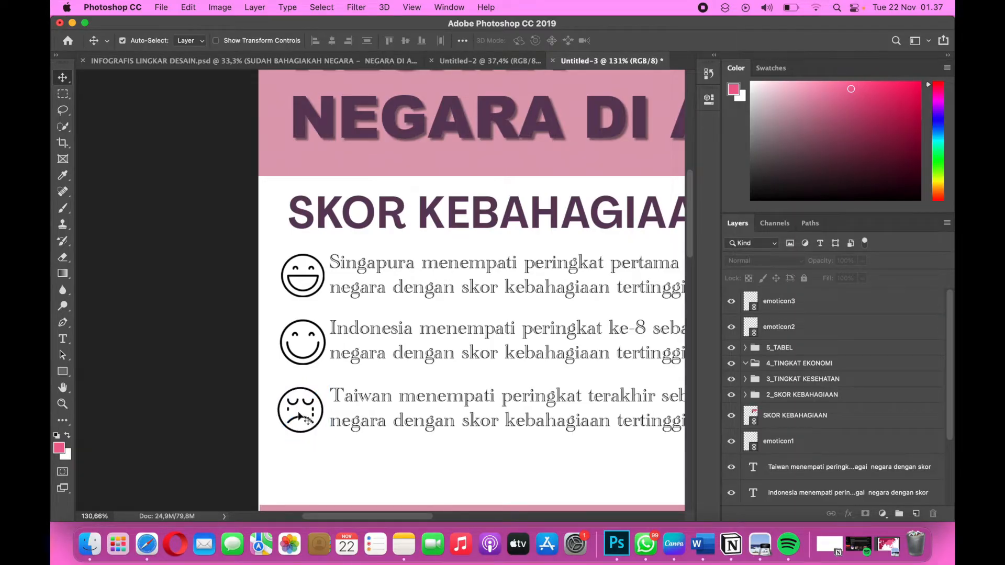
drag(304, 416, 298, 415)
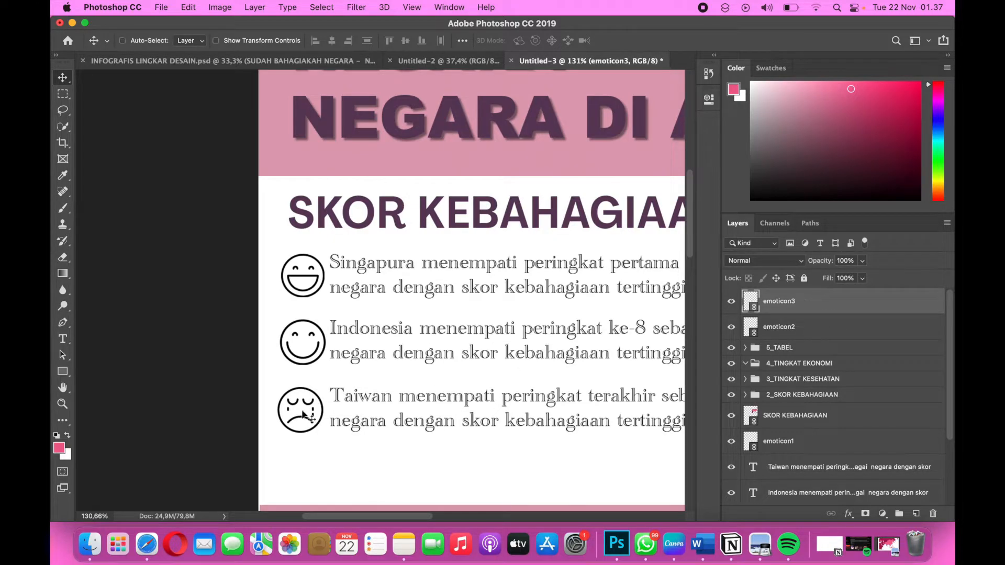
key(super+t)
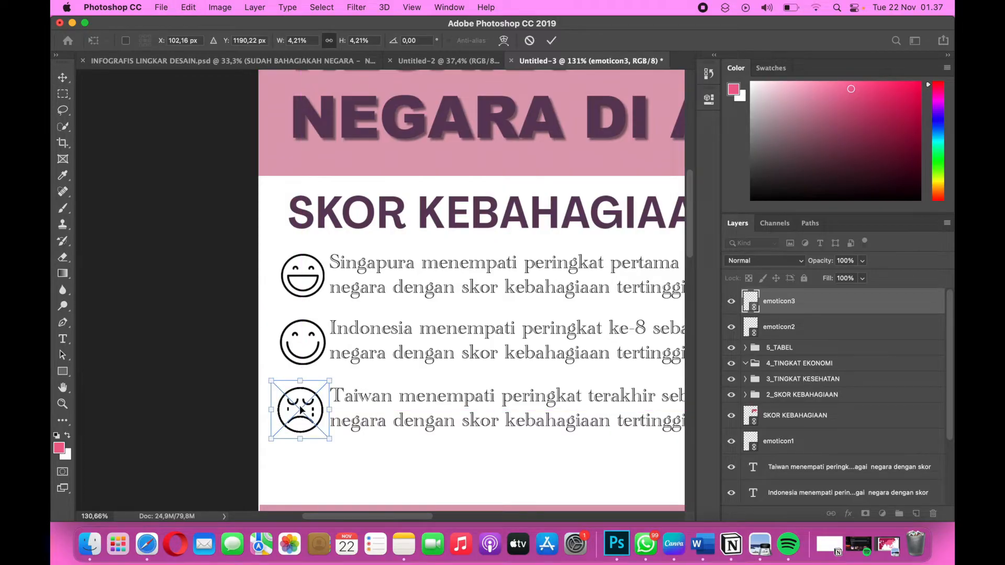
drag(302, 409, 302, 407)
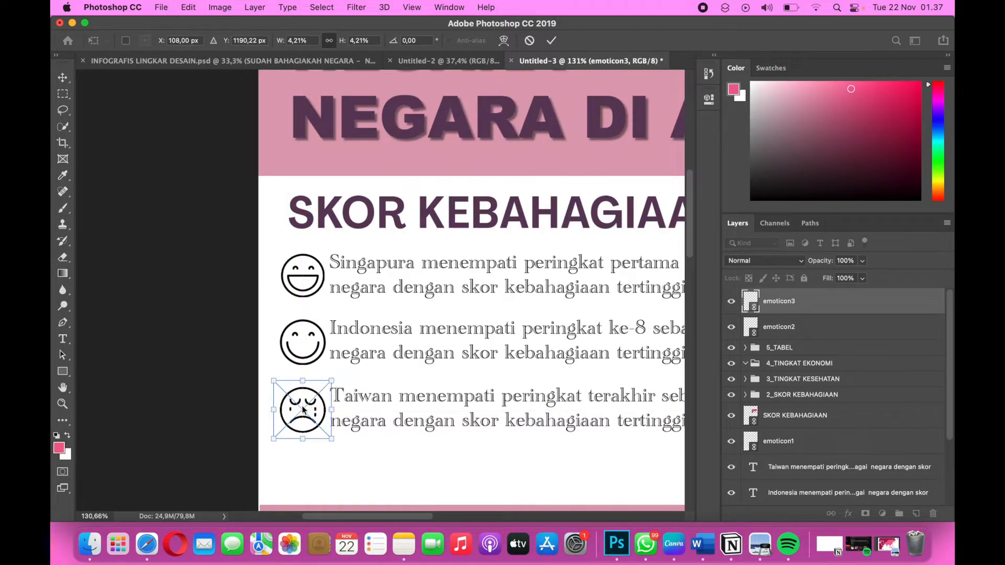
key(Return)
Move the emoticon3 and emoticon2 layers down in the stack, between the 2_SKOR KEBAHAGIAAN group and the SKOR KEBAHAGIAAN image layer.
scroll(390, 403, down, 3)
scroll(390, 403, down, 3)
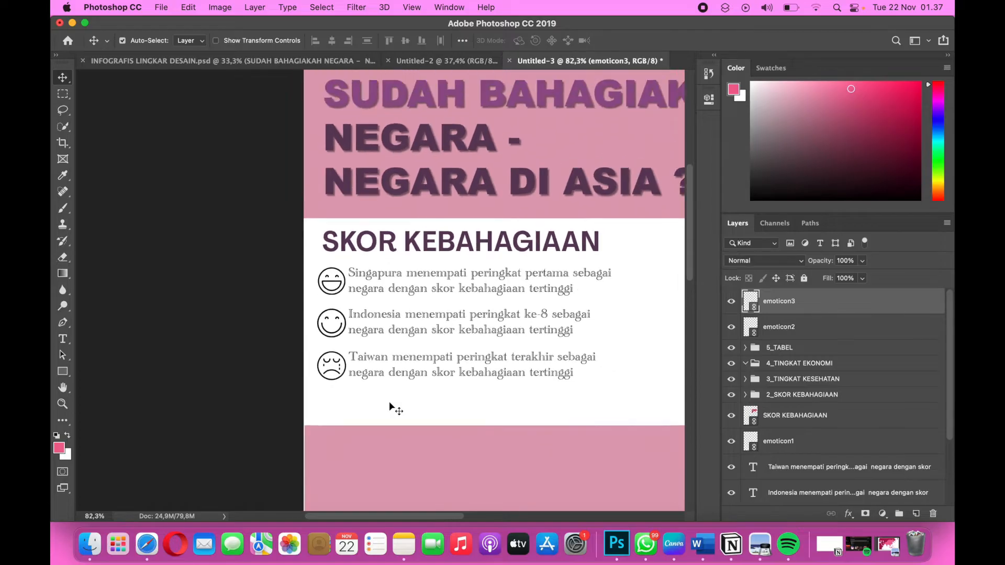
scroll(389, 403, down, 2)
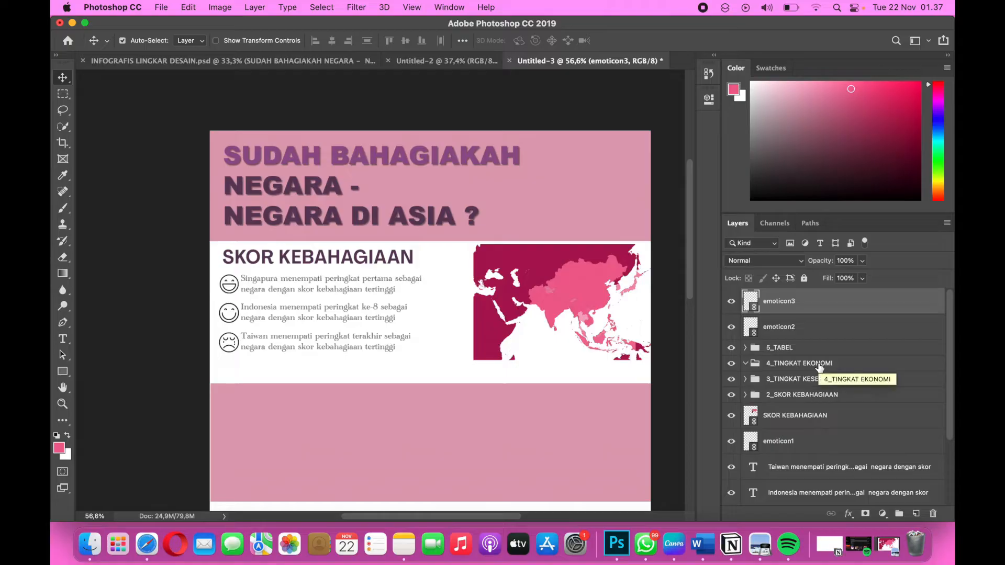
scroll(820, 368, down, 5)
scroll(819, 368, up, 5)
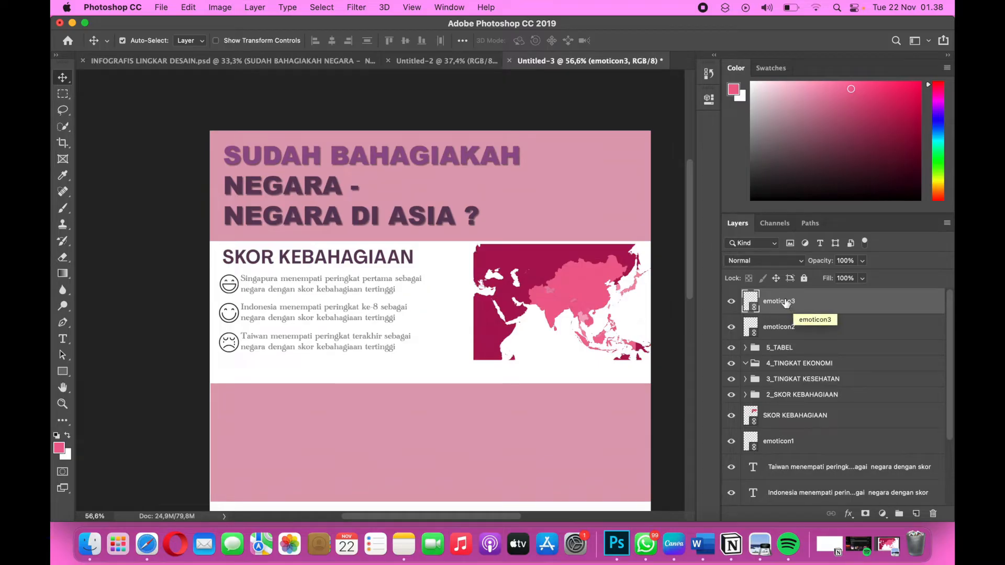
drag(781, 313, 781, 403)
drag(788, 310, 782, 377)
scroll(800, 432, down, 5)
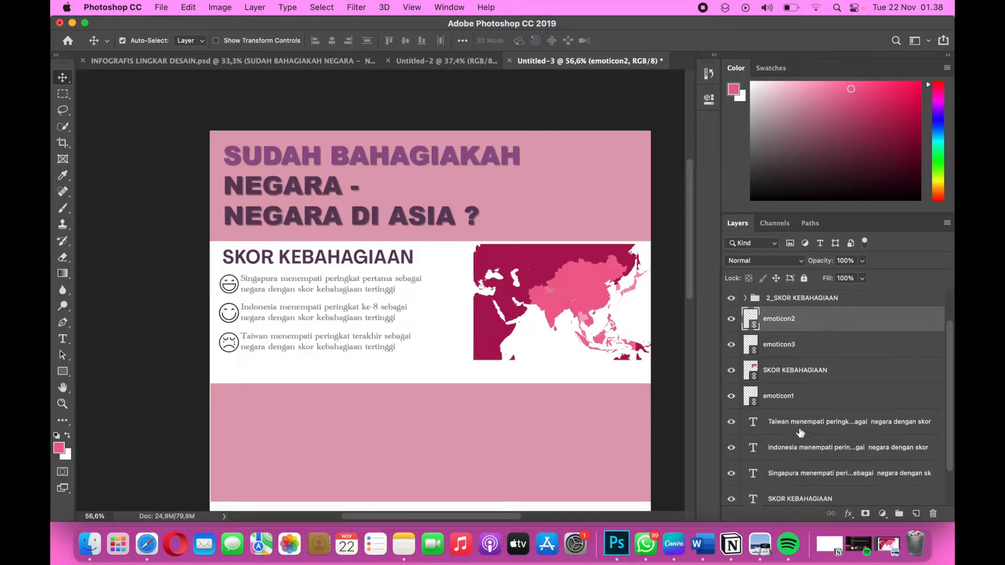
Move the emoticon2 layer into the 2_SKOR KEBAHAGIAAN group.
scroll(799, 431, up, 5)
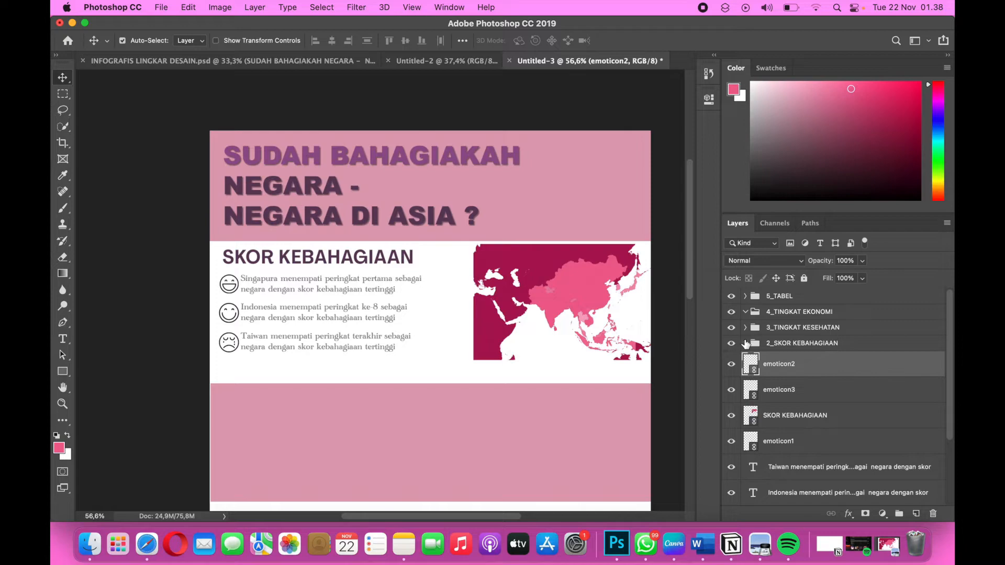
scroll(780, 411, down, 4)
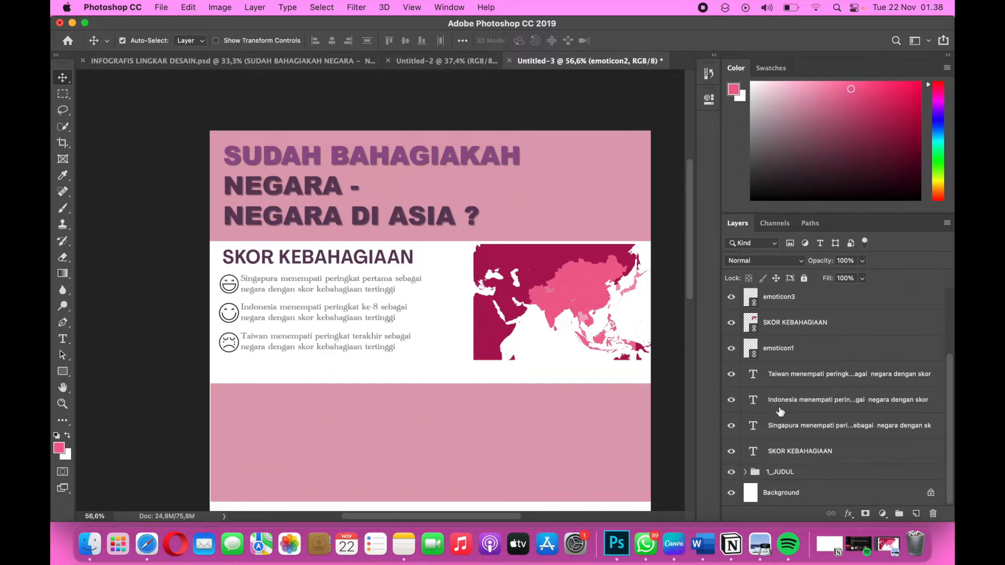
scroll(770, 408, up, 4)
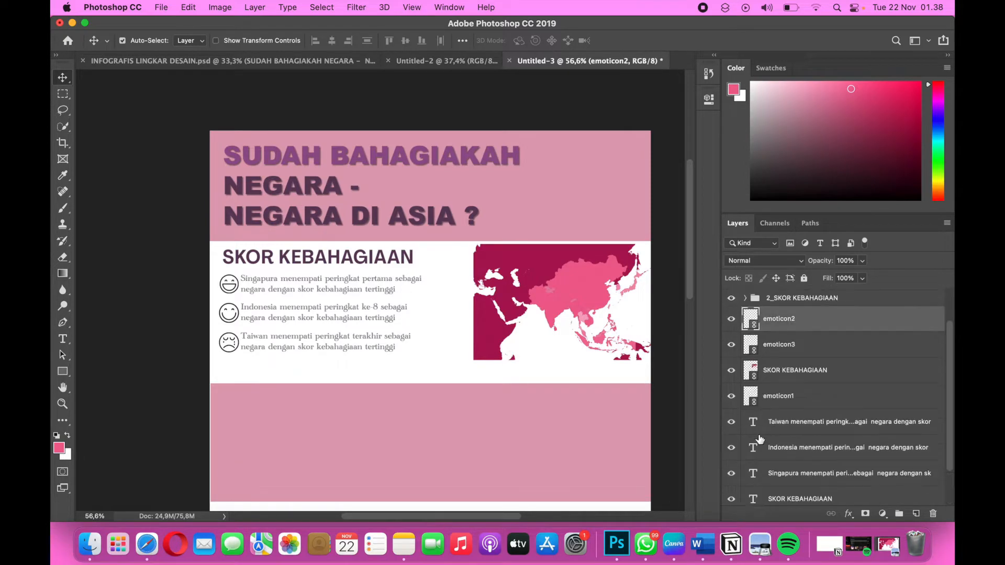
drag(779, 348, 775, 327)
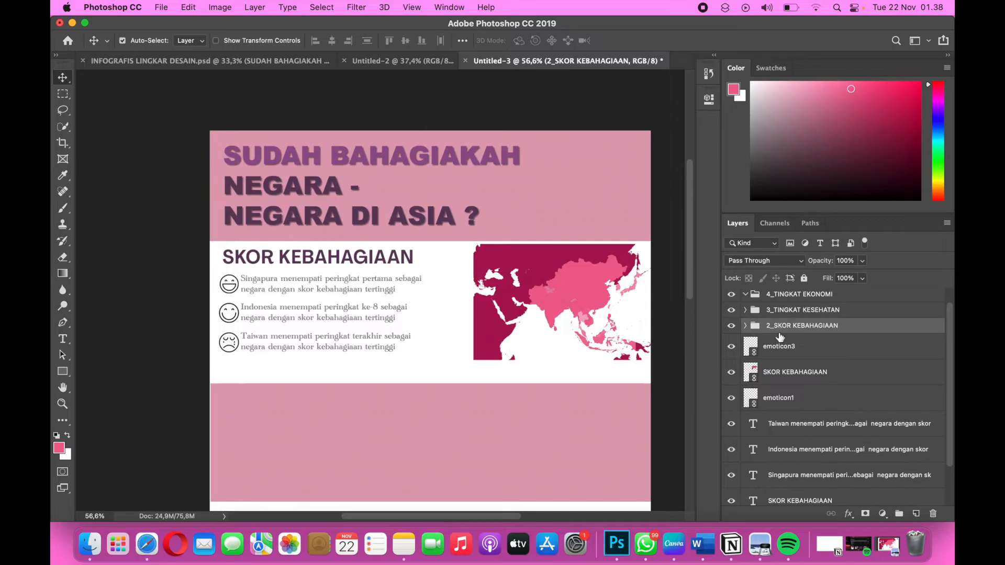
scroll(781, 387, up, 1)
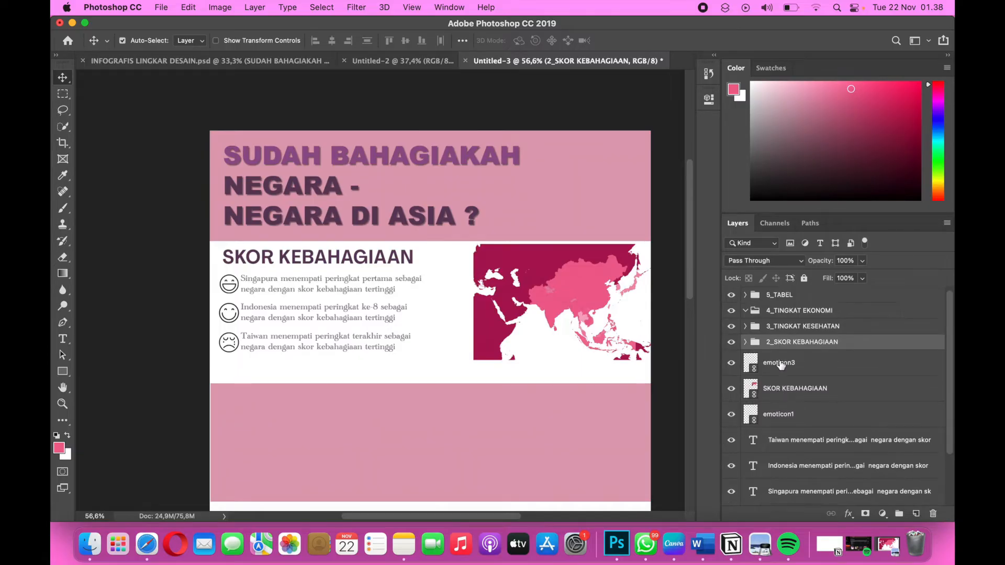
Move emoticon3 and the remaining loose emoticon, map image and sentence layers into the 2_SKOR KEBAHAGIAAN group, check its contents and collapse it.
mouse_move(780, 365)
mouse_down()
mouse_move(785, 343)
mouse_move(776, 343)
mouse_move(786, 371)
mouse_move(783, 350)
mouse_up()
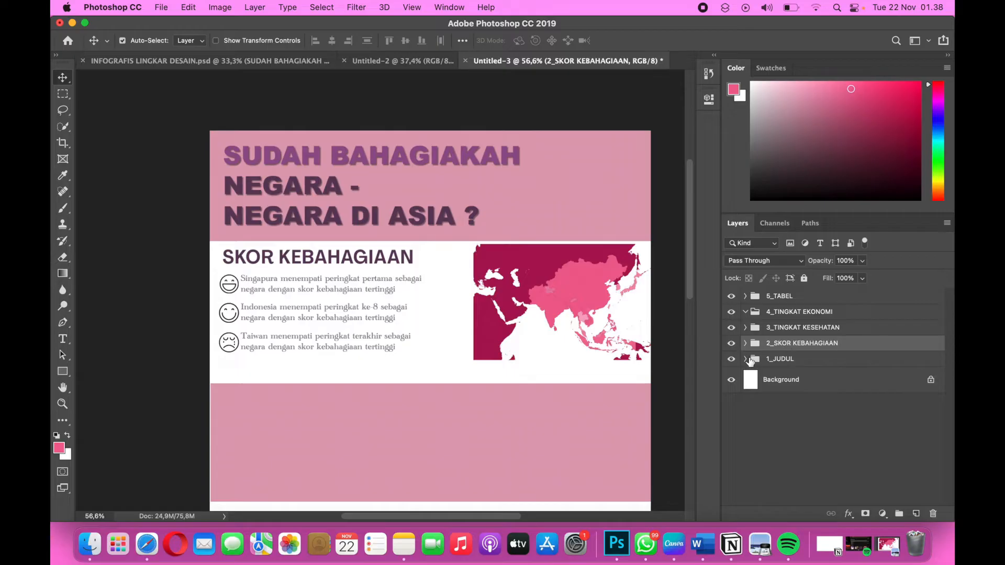
click(745, 343)
scroll(775, 386, down, 3)
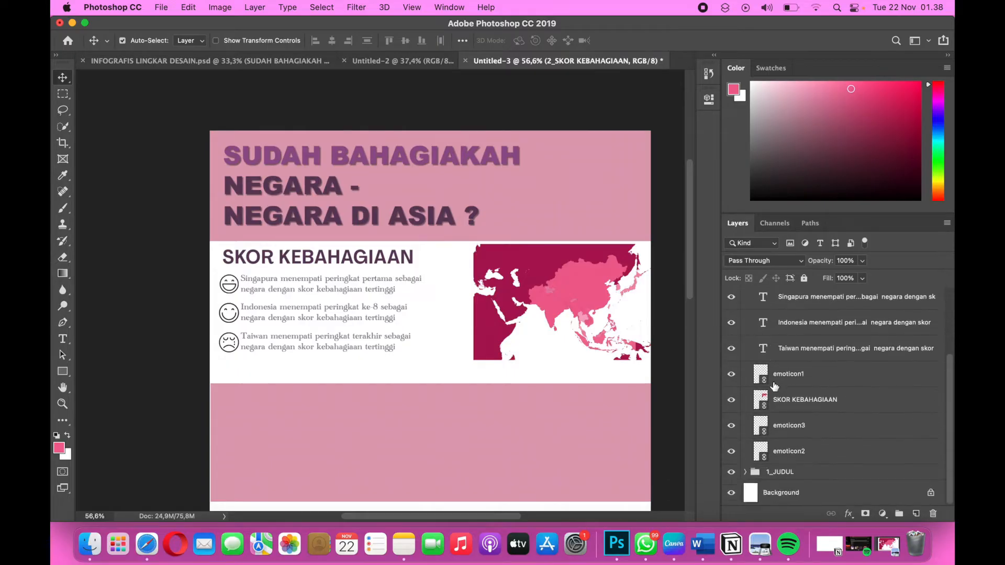
scroll(775, 386, up, 3)
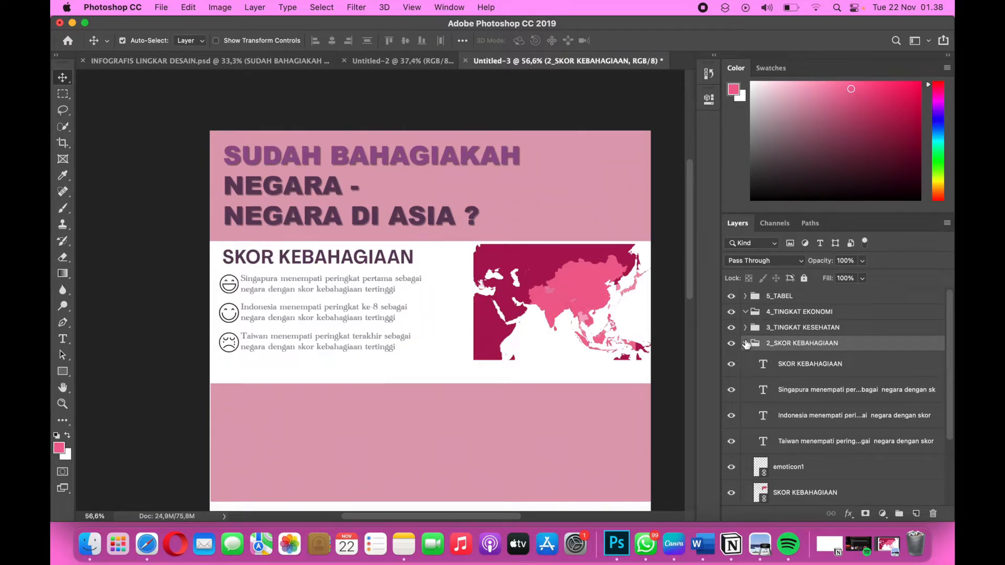
click(745, 343)
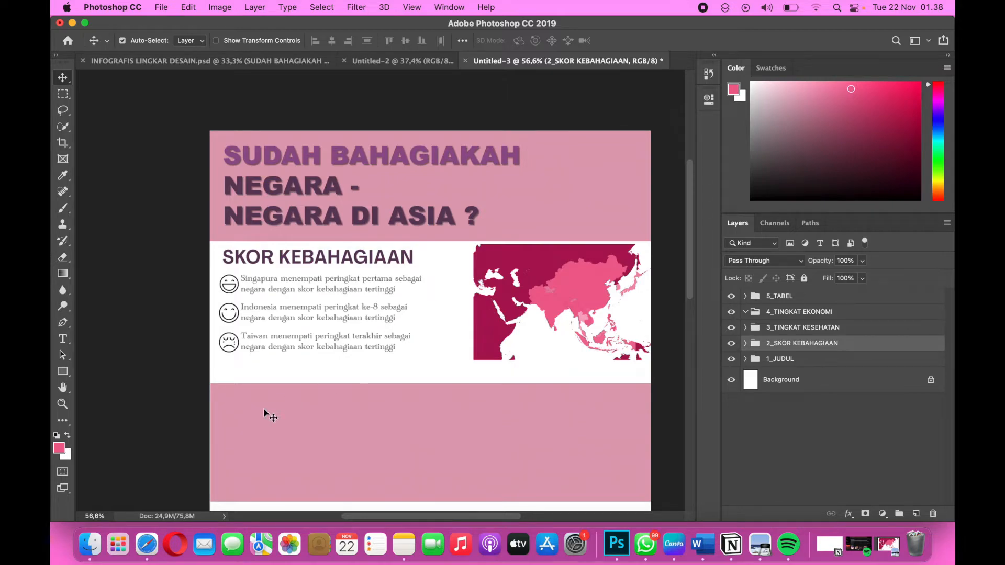
Move the pink band of the 3_TINGKAT KESEHATAN group up to Y 1676.5 px, closer beneath the map section.
click(286, 437)
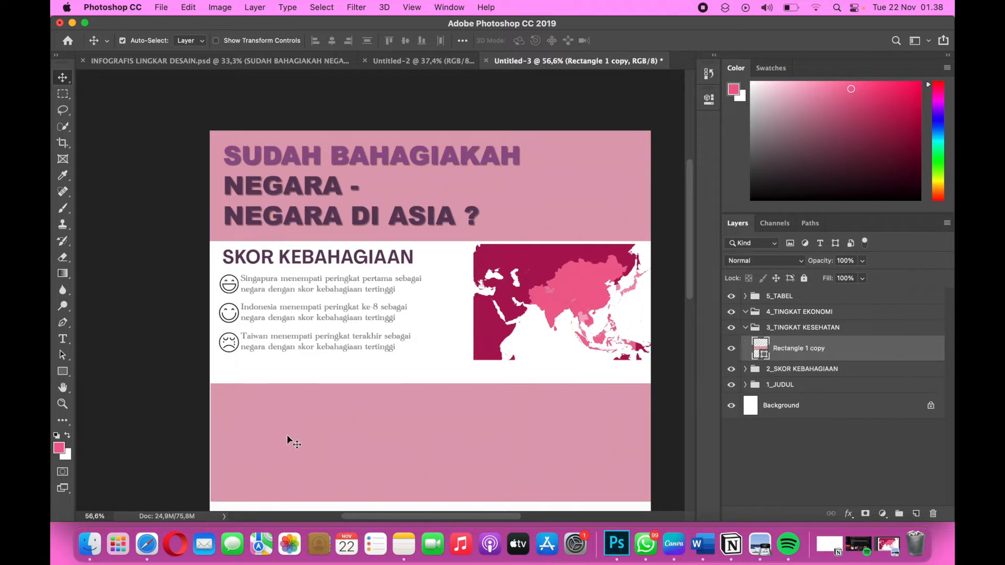
scroll(287, 436, down, 2)
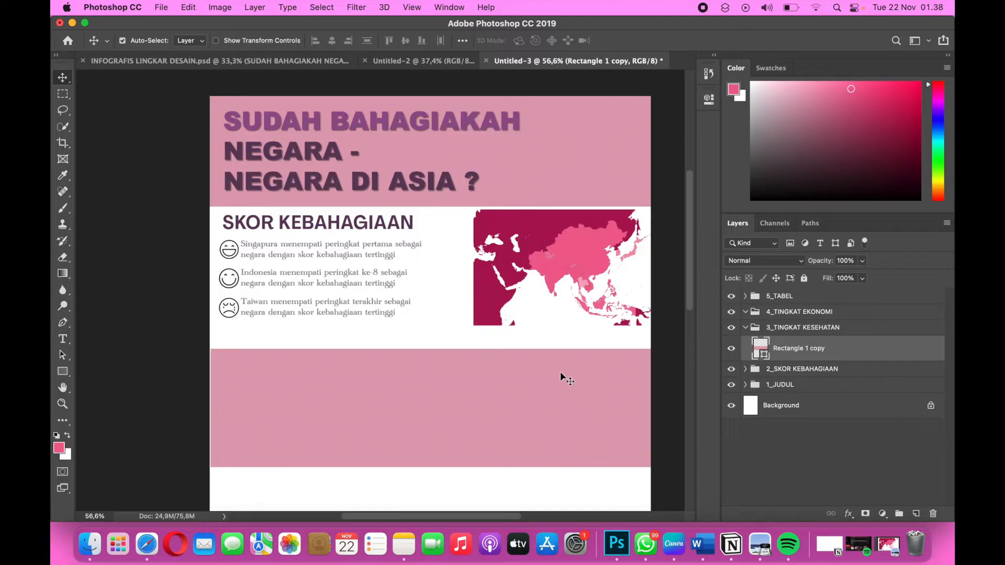
key(super+t)
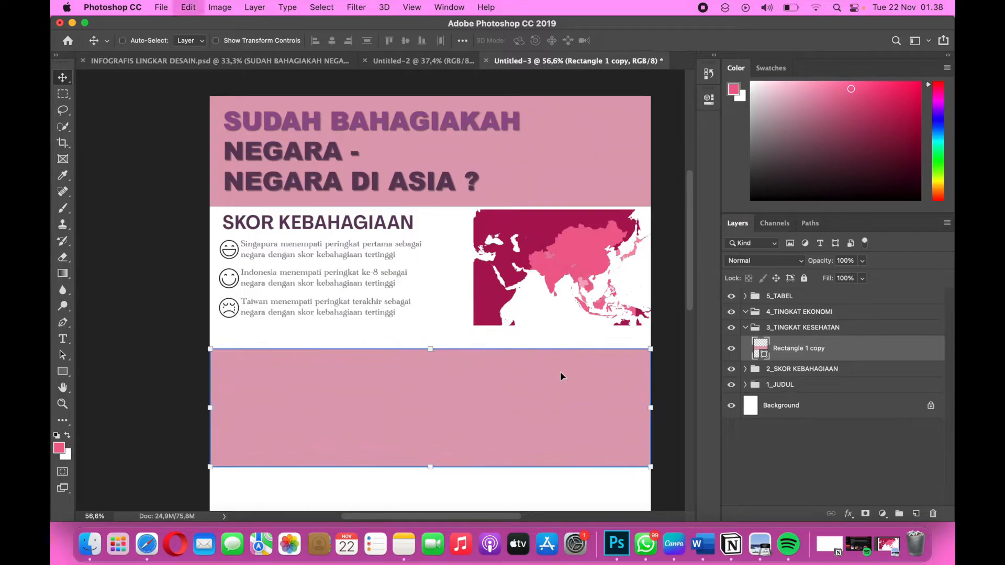
drag(521, 388, 521, 374)
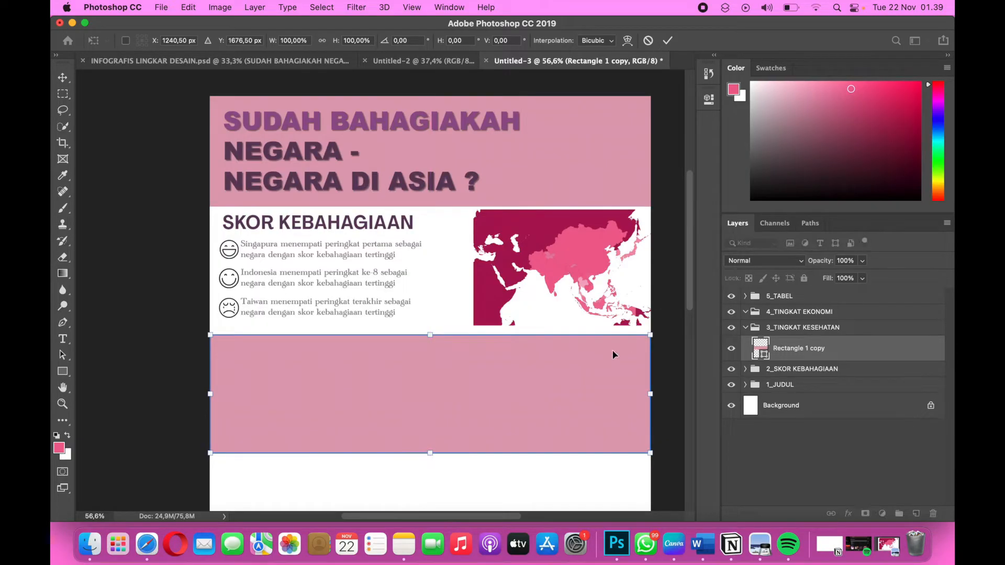
key(Return)
Nudge the Asia map image slightly down within the white section and collapse the 2_SKOR KEBAHAGIAAN group.
click(596, 296)
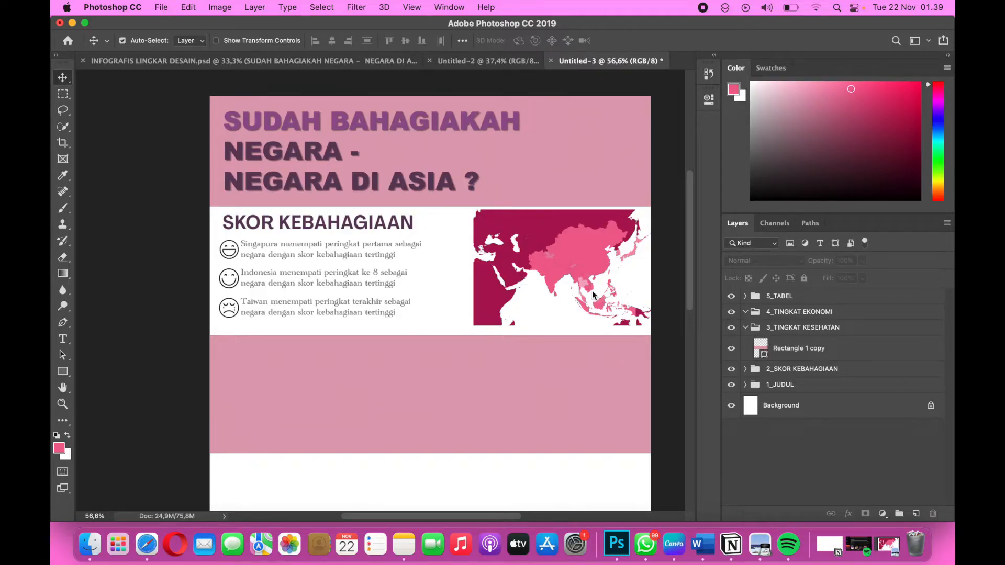
click(566, 283)
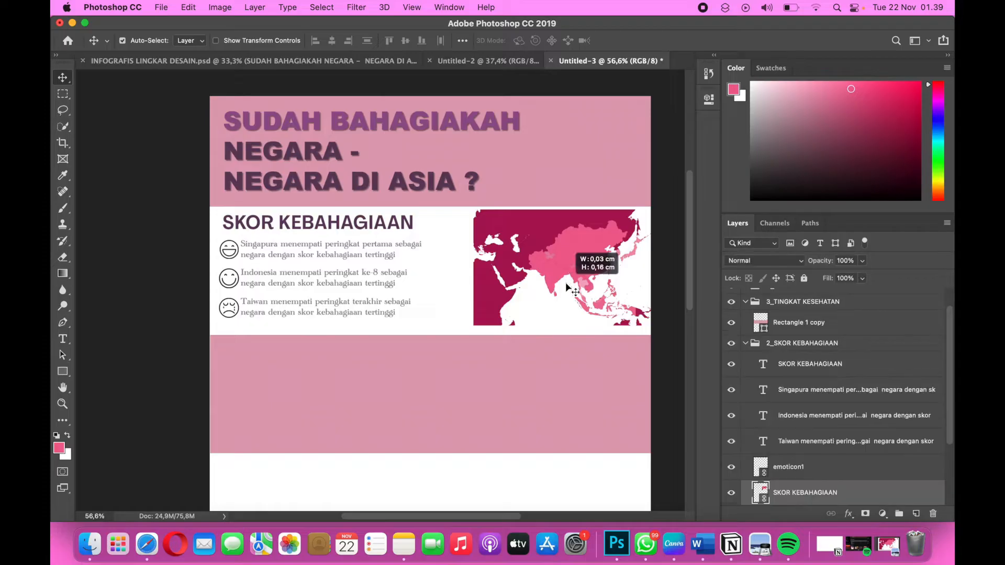
drag(576, 279, 577, 281)
click(745, 344)
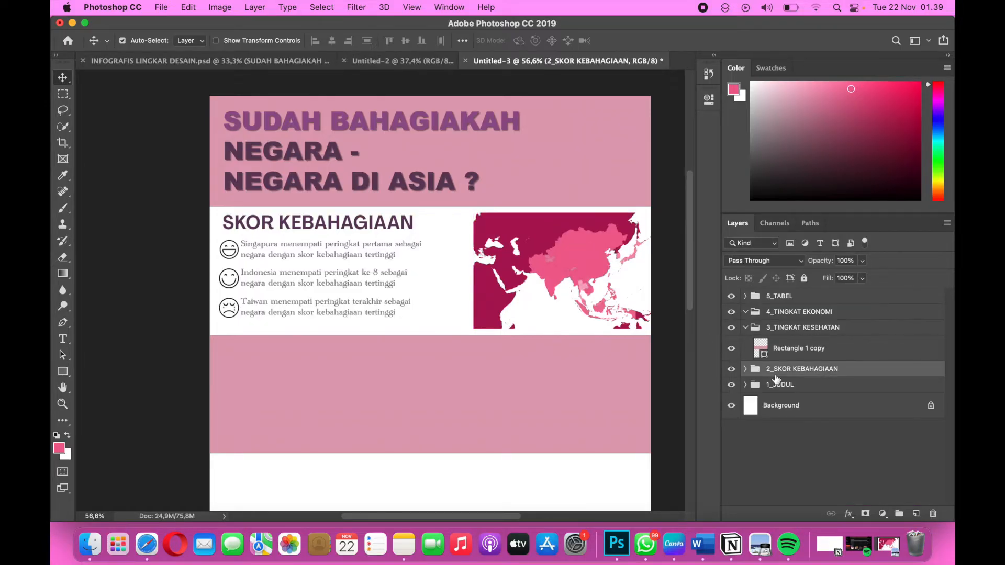
Stretch the 3_TINGKAT KESEHATAN pink band slightly taller by extending its bottom edge downward.
scroll(392, 403, down, 3)
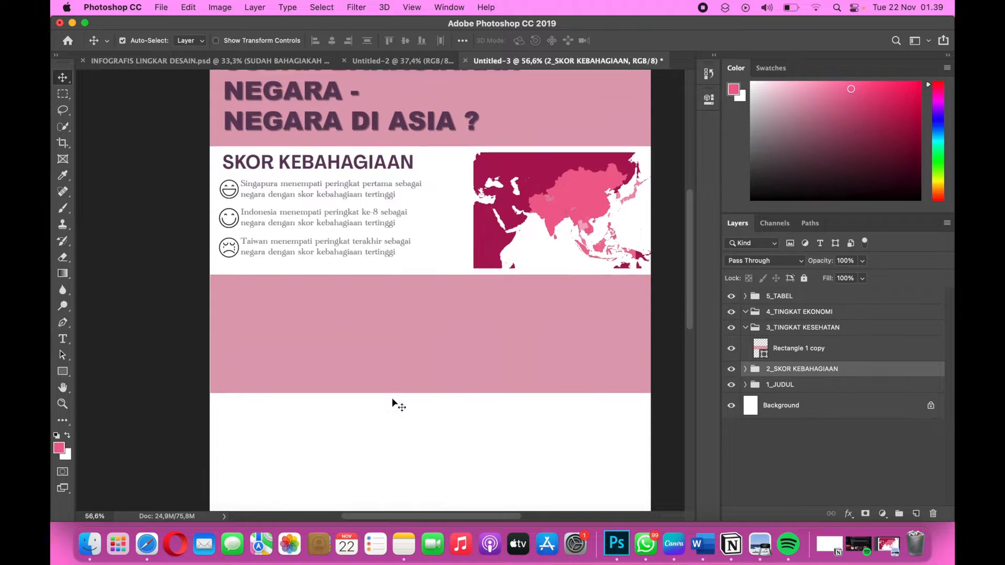
click(410, 347)
key(ctrl+t)
drag(434, 398, 434, 406)
key(Return)
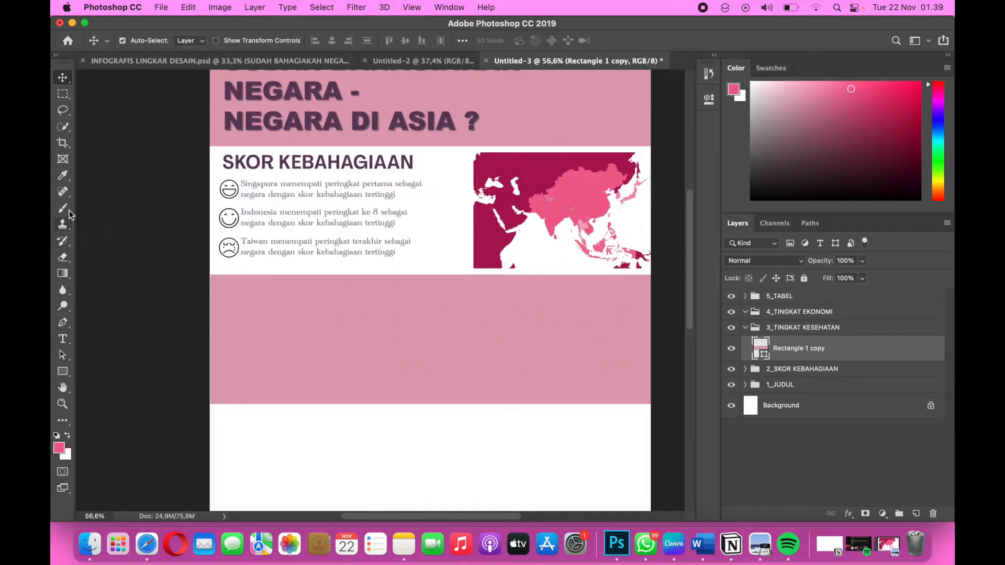
click(63, 338)
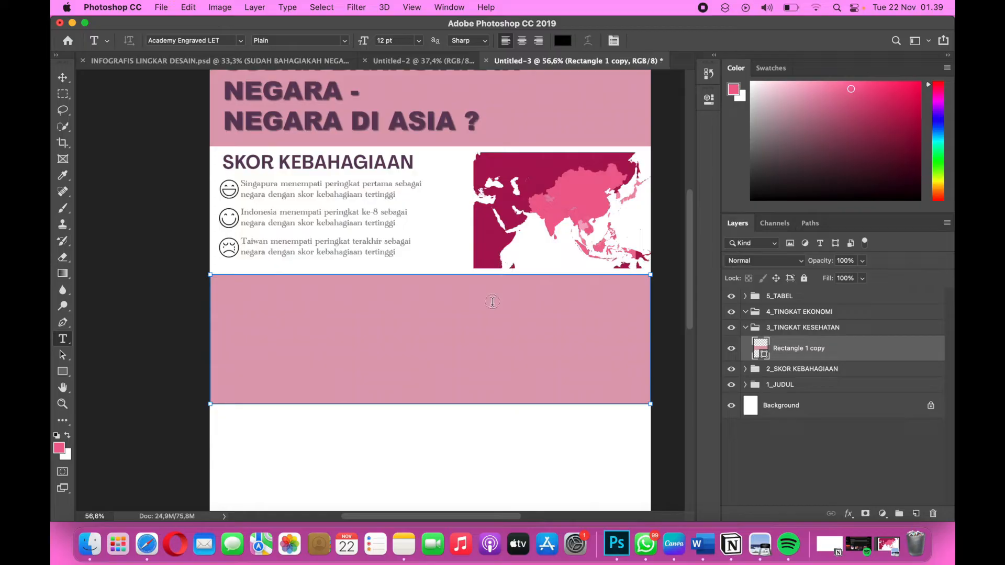
click(458, 301)
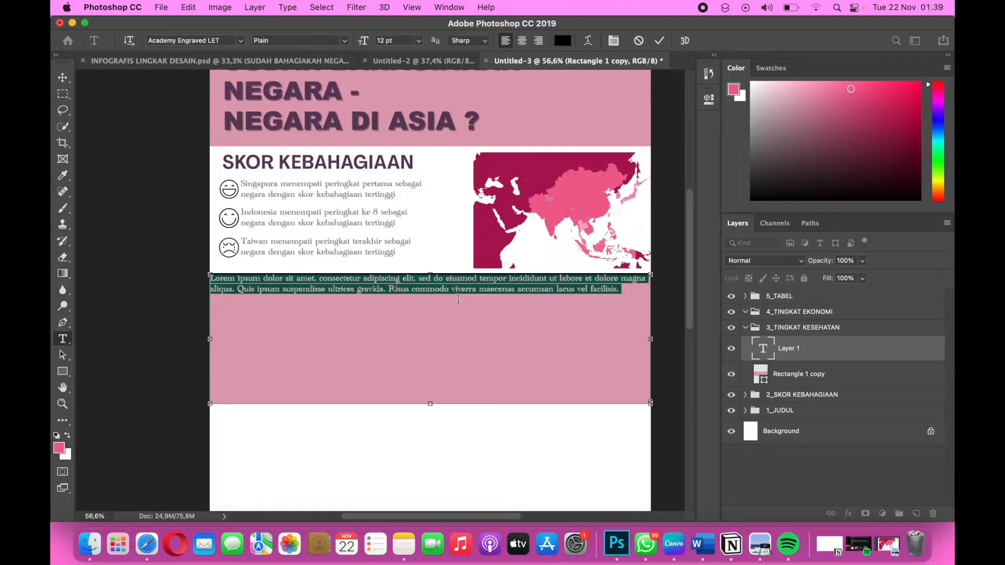
drag(889, 348, 935, 515)
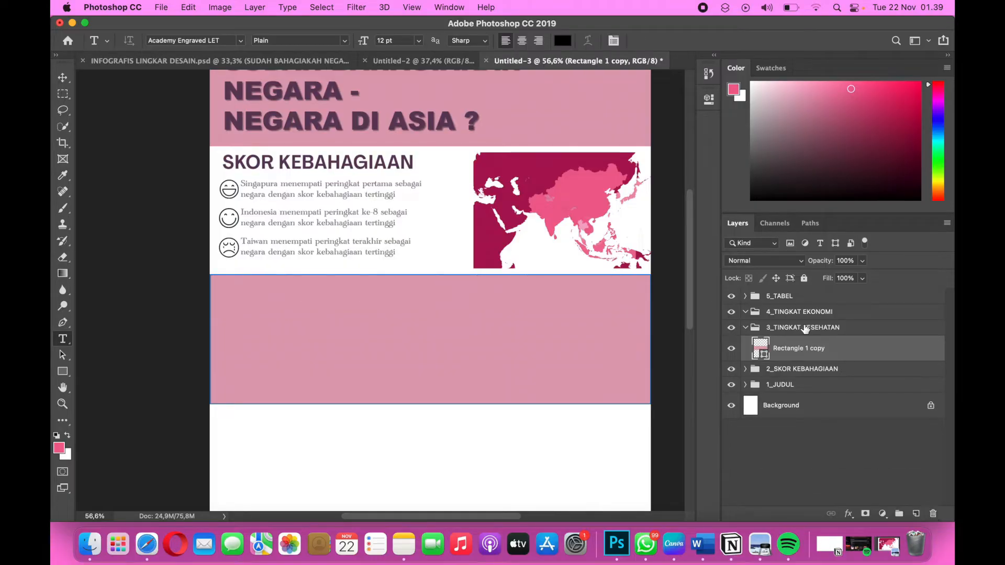
Duplicate the SKOR KEBAHAGIAAN heading and place the copy at the upper right of the lower pink band.
click(745, 369)
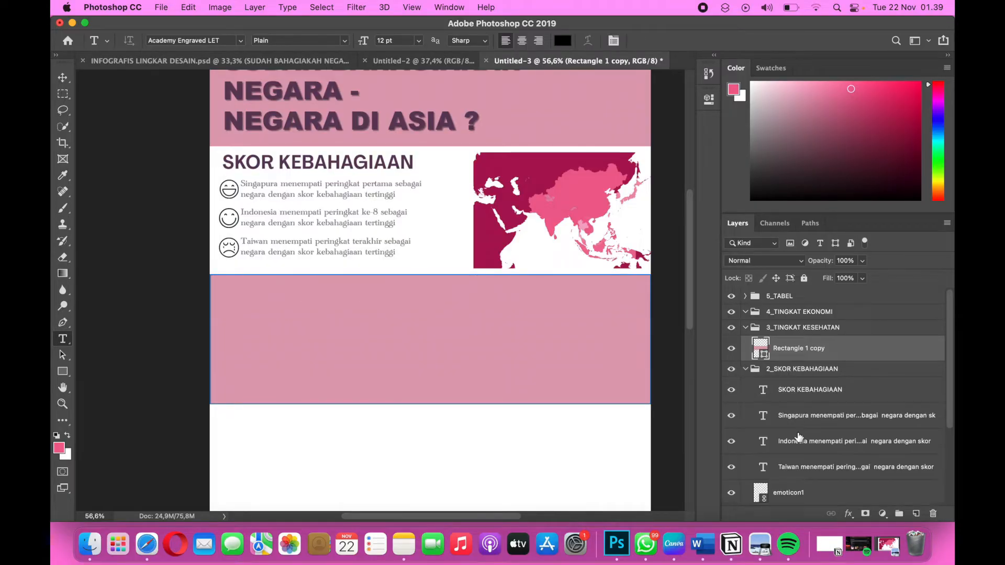
scroll(798, 437, down, 1)
click(806, 373)
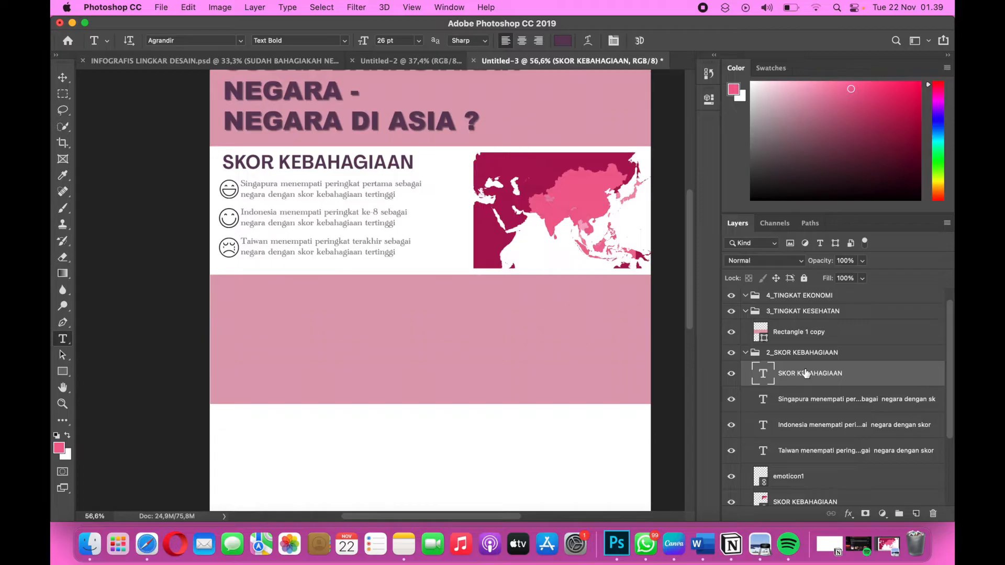
key(super+j)
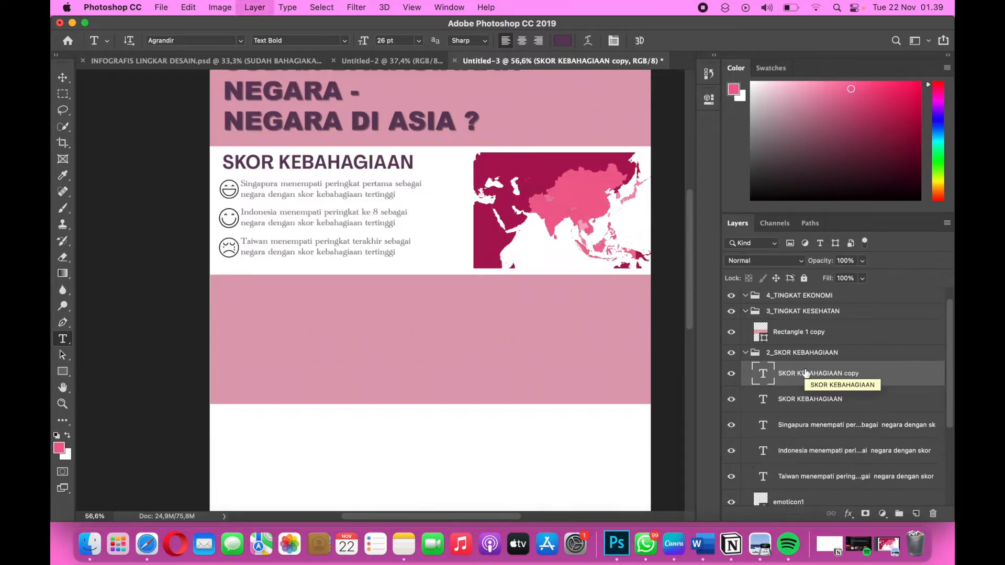
key(super+t)
drag(371, 168, 585, 295)
Move the copied heading layer into the 3_TINGKAT KESEHATAN group above the rectangle and collapse the 2_SKOR KEBAHAGIAAN group.
drag(841, 372, 833, 310)
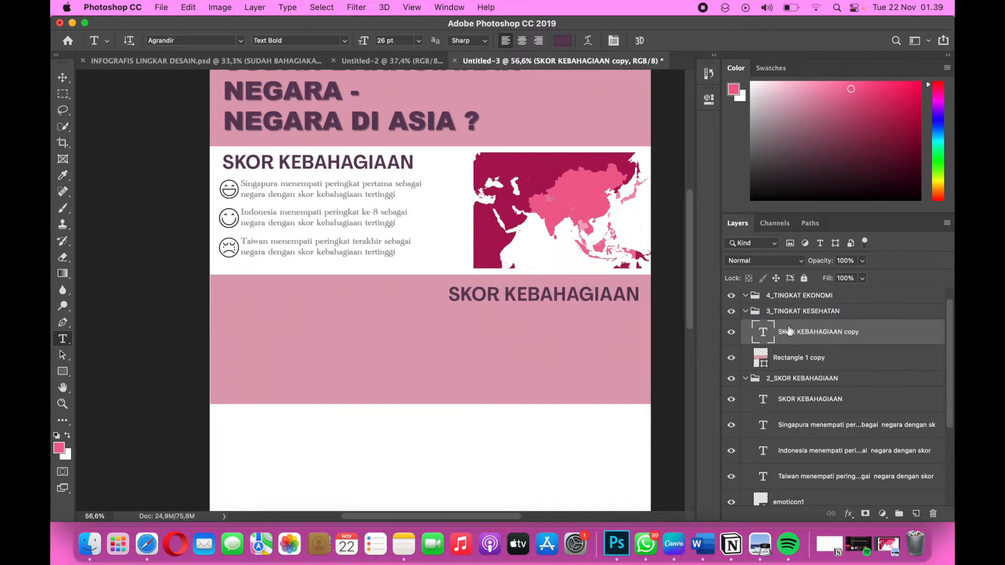
click(744, 376)
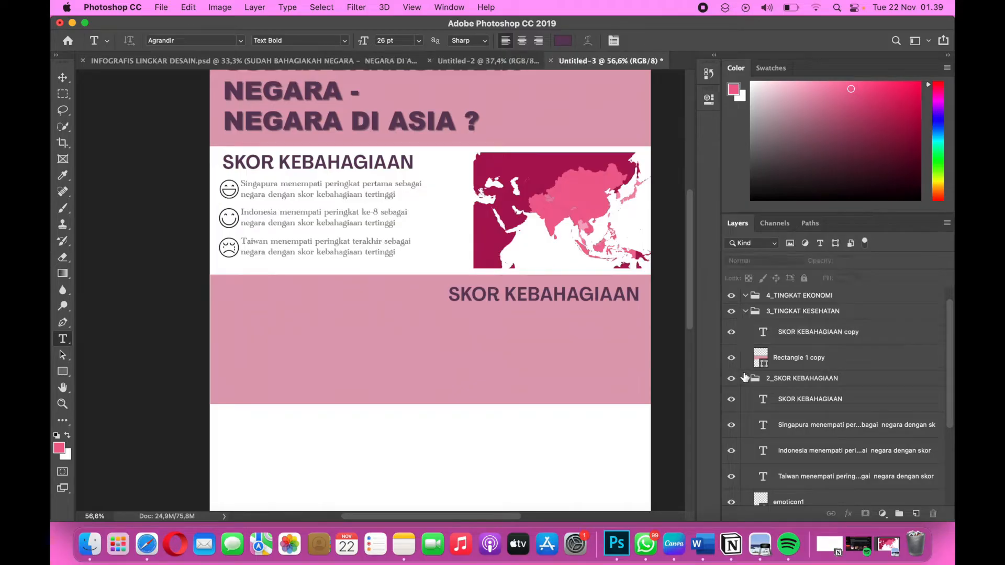
click(745, 379)
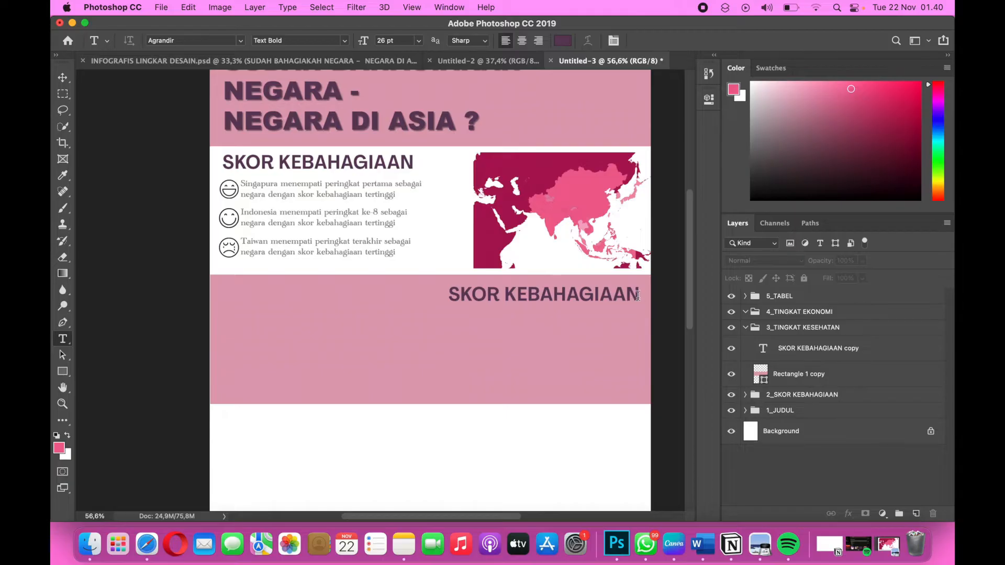
Replace the copied heading's text with TINGKAT KESEHATAN and nudge it slightly up and toward the band's right edge.
key(ctrl+Right)
key(ctrl+Left)
drag(636, 297, 449, 296)
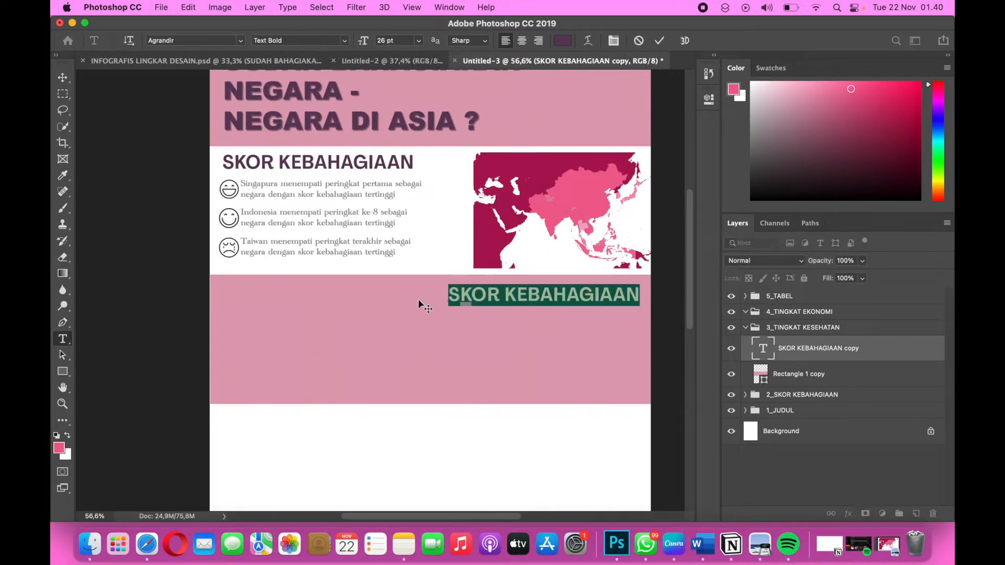
key(BackSpace)
text(TINGKAT)
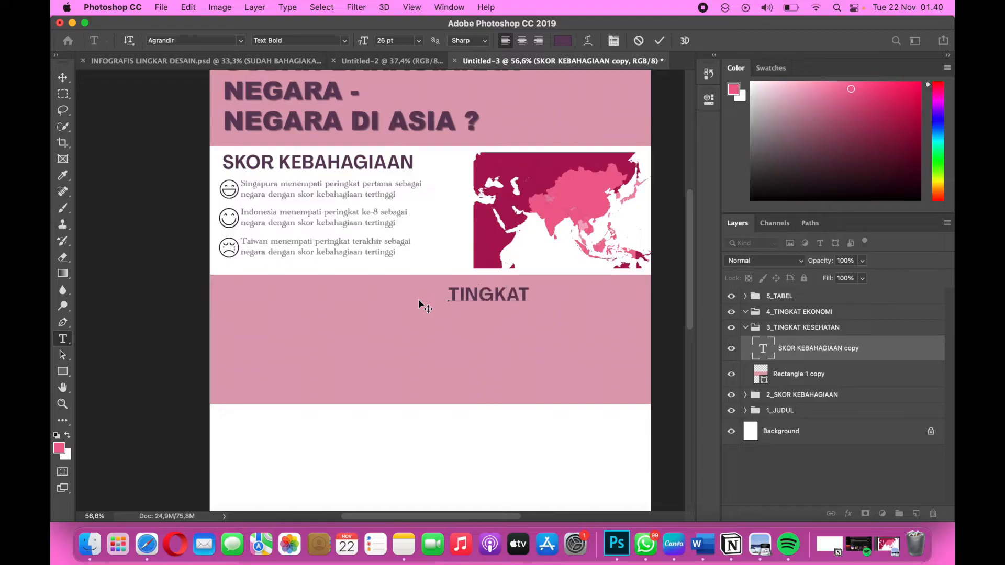
text( KESEHAT)
text(AN)
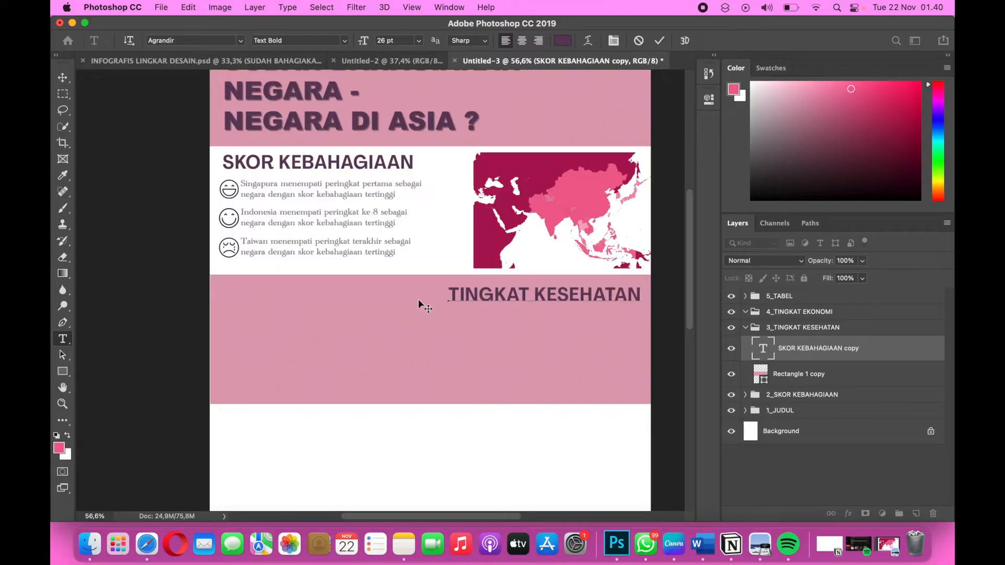
click(63, 79)
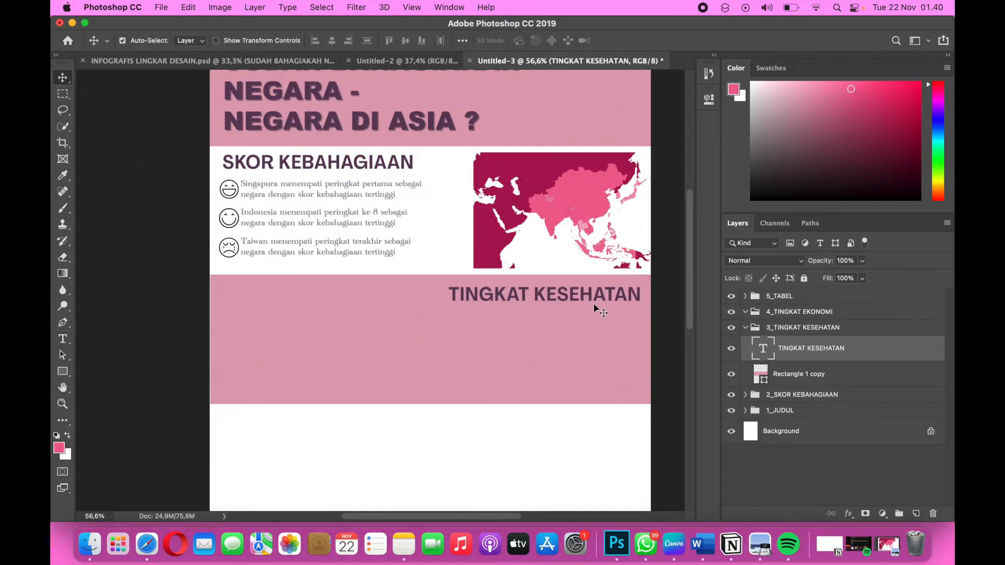
drag(582, 292, 584, 291)
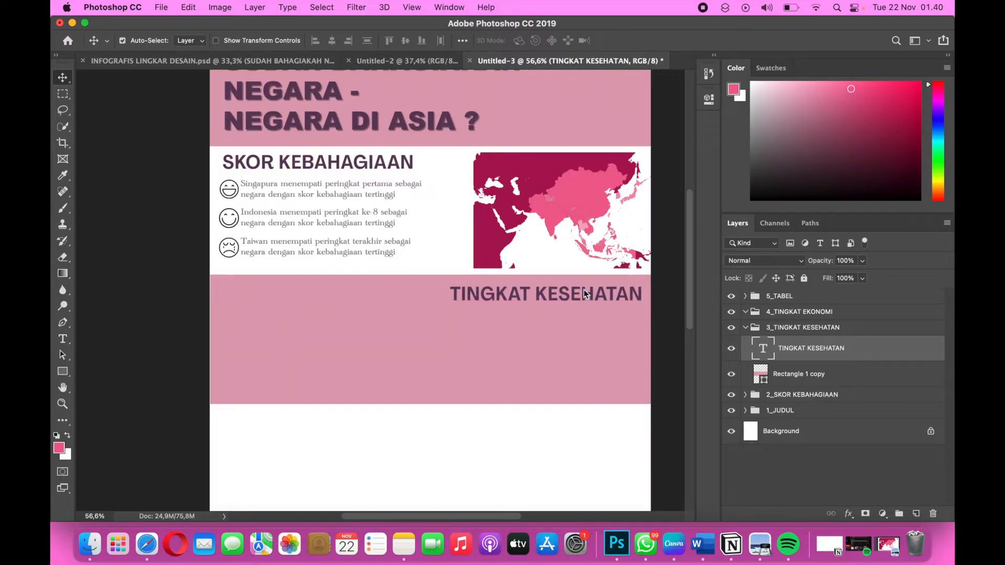
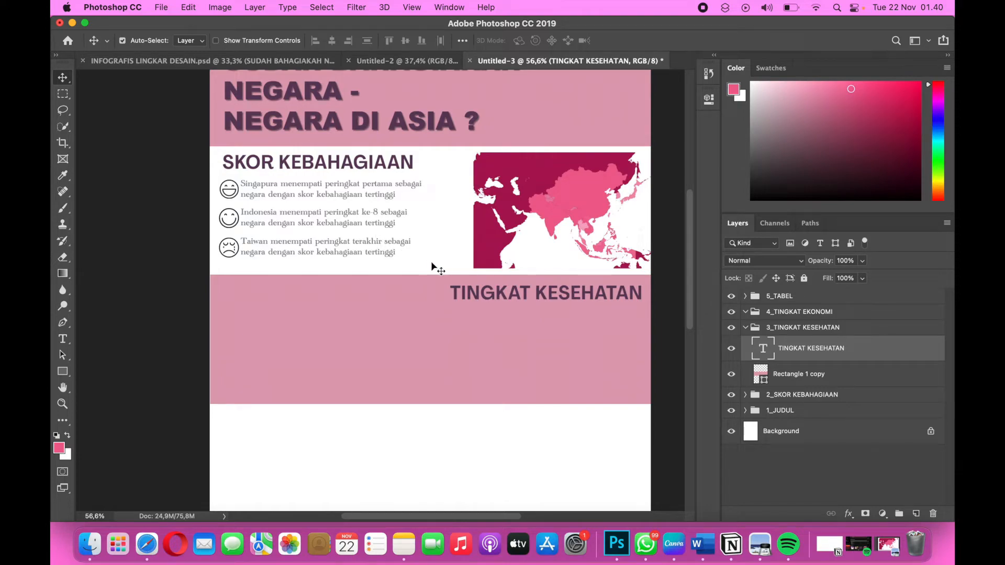
Duplicate the three SKOR KEBAHAGIAAN sentences with their emoticons, place the copies below the TINGKAT KESEHATAN heading, and move them into the 3_TINGKAT KESEHATAN group.
drag(432, 262, 224, 189)
key(super+j)
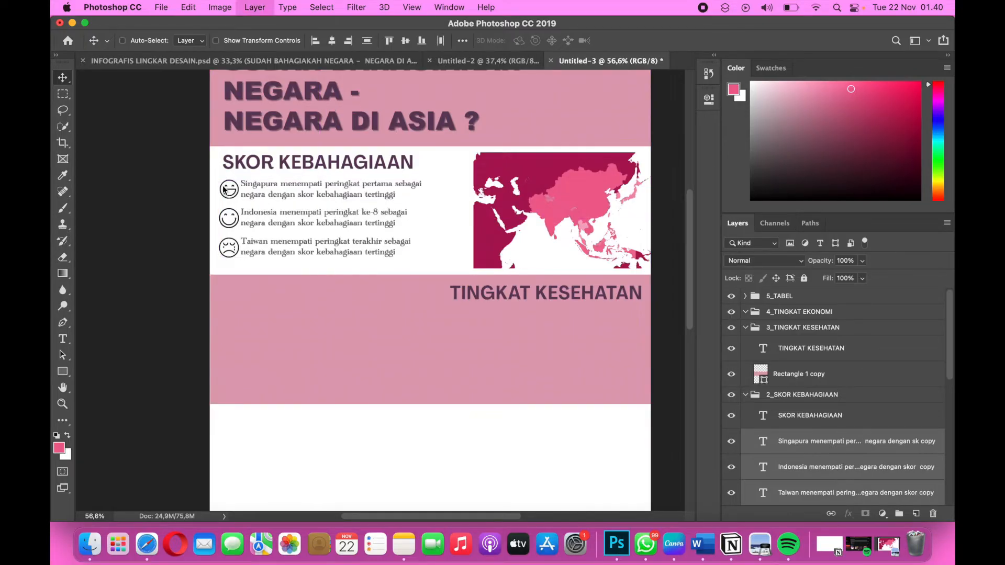
key(super+t)
drag(320, 234, 489, 334)
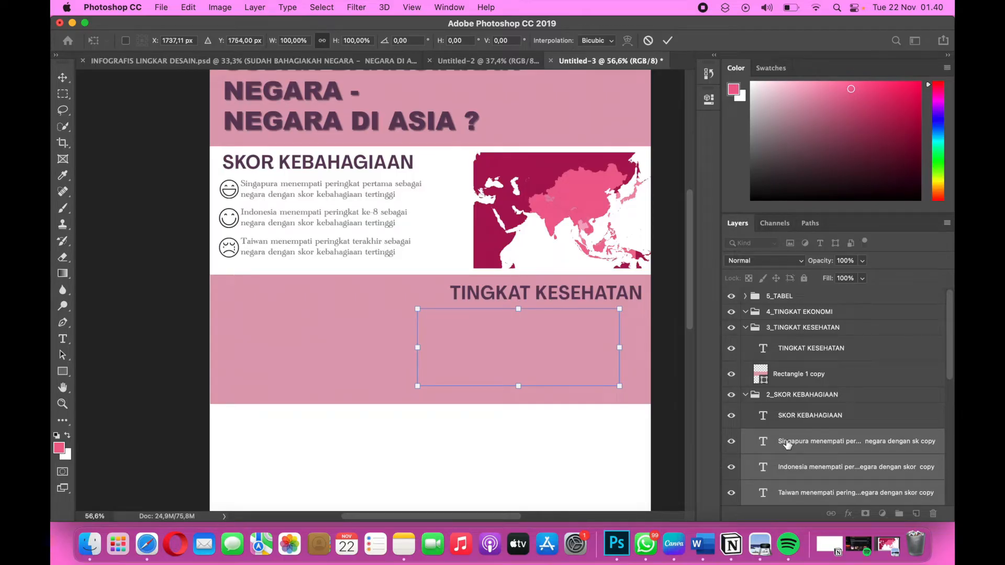
drag(788, 444, 789, 366)
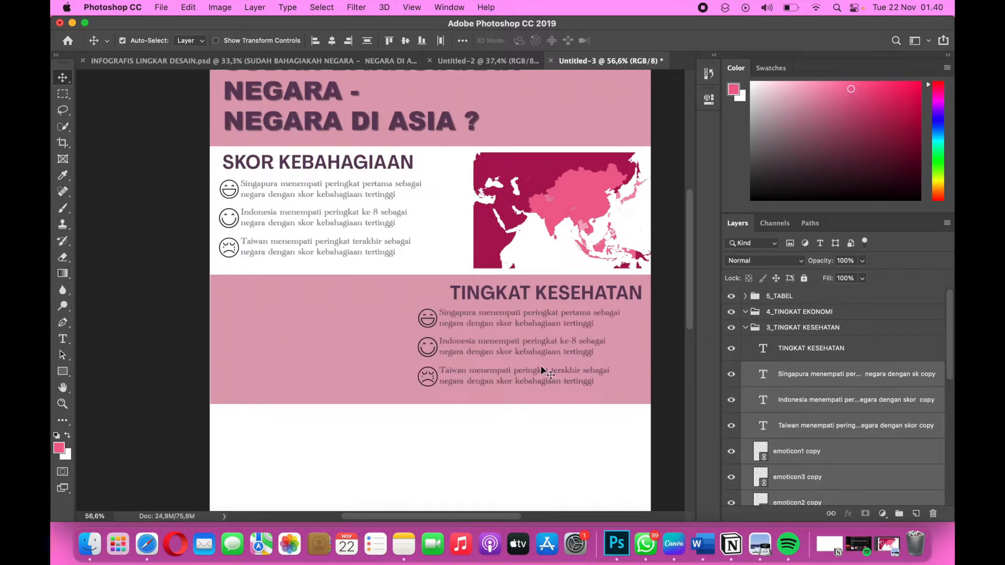
Switch to the Data Studio report and examine the Health (Life Expectancy) treemap on page 2 for Singapore, Hong Kong, Japan and Indonesia.
key(ctrl+Right)
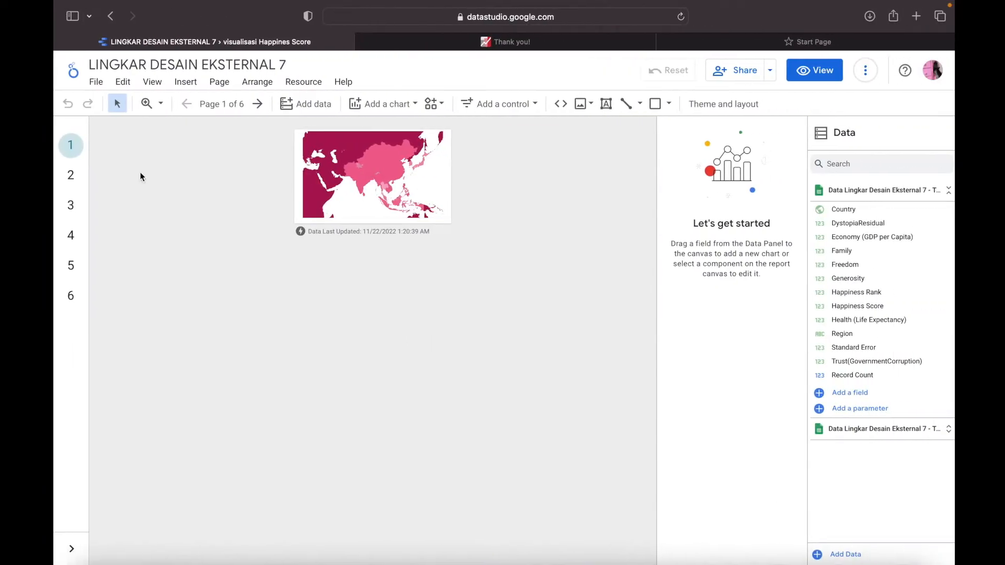
click(70, 175)
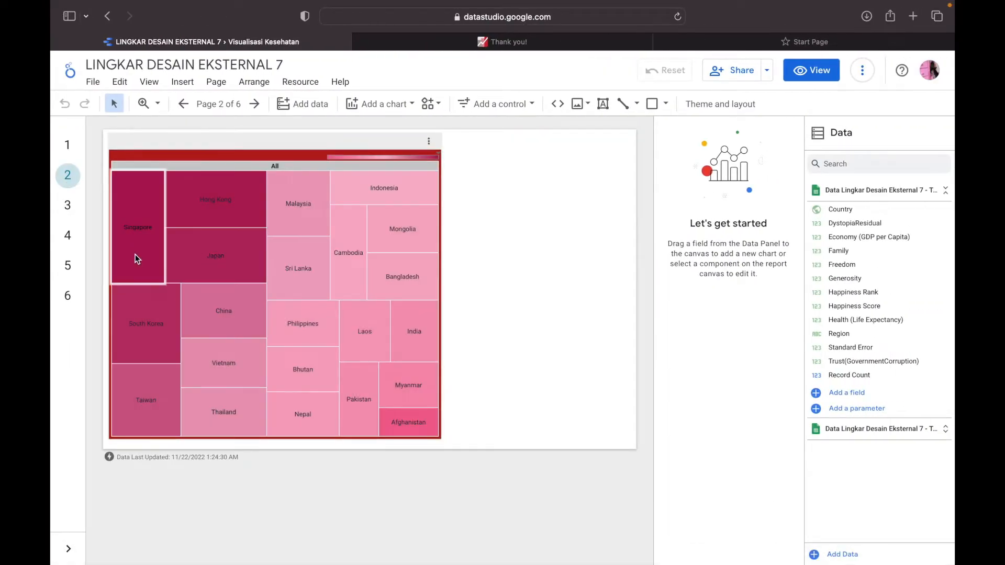
mouse_move(136, 255)
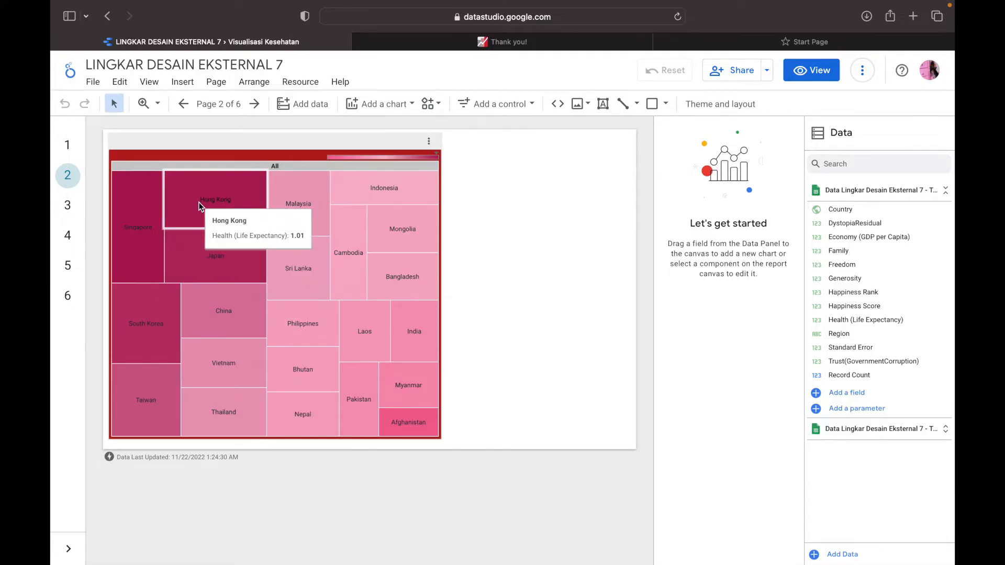
mouse_move(192, 253)
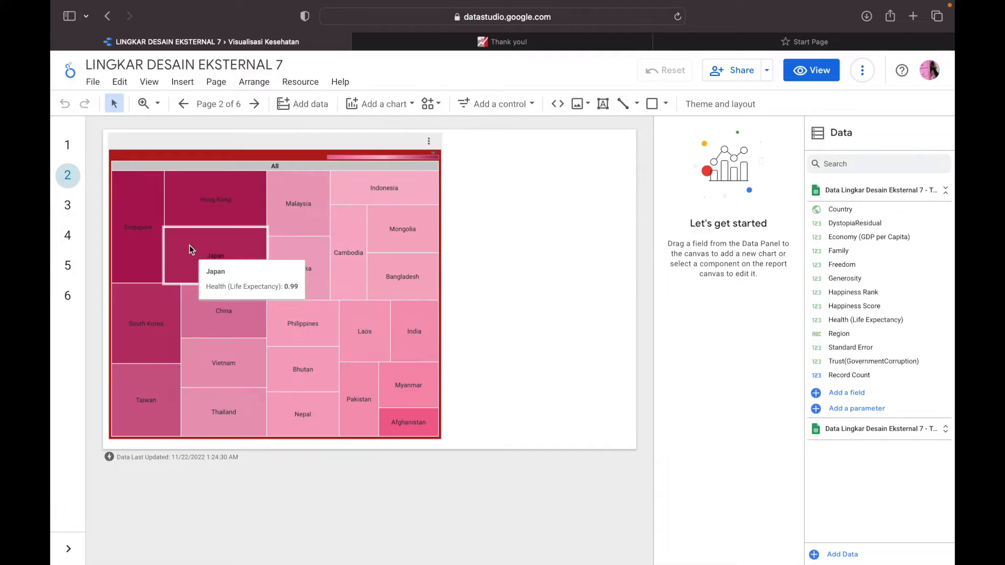
mouse_move(349, 189)
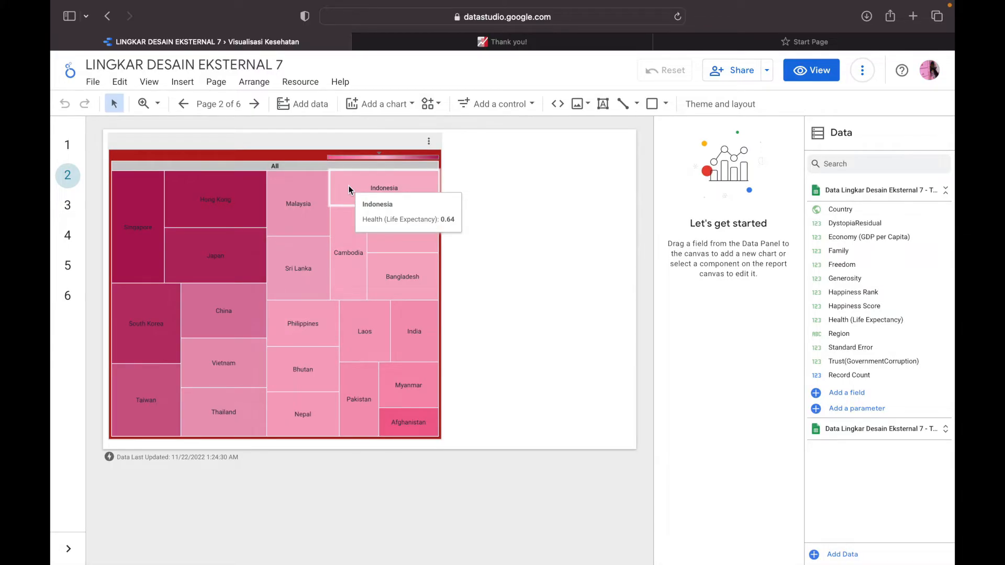
key(ctrl+Left)
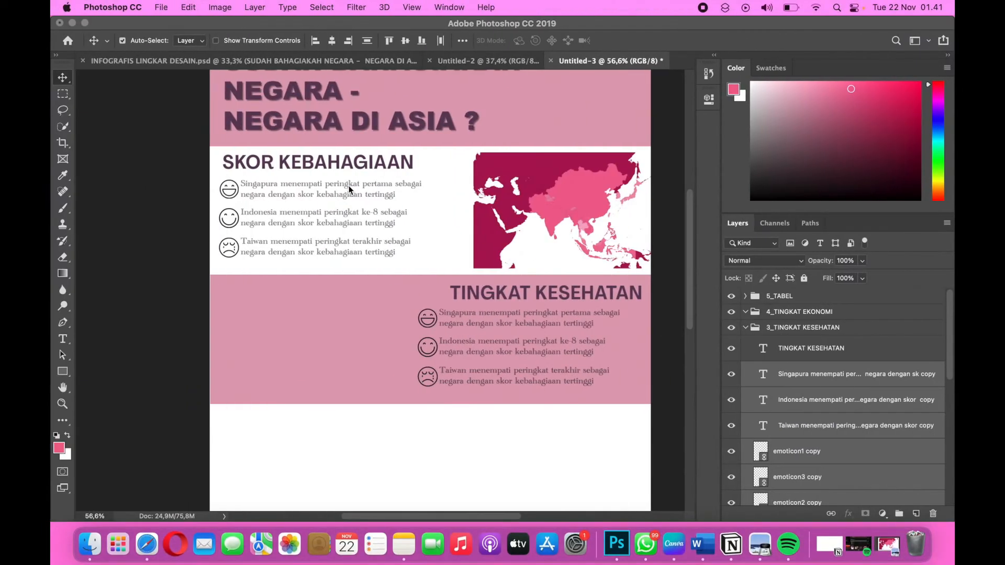
Place the TINGKAT KESEHATAN treemap image from the lingdes 8 folder into the Photoshop infographic as a linked file.
click(163, 9)
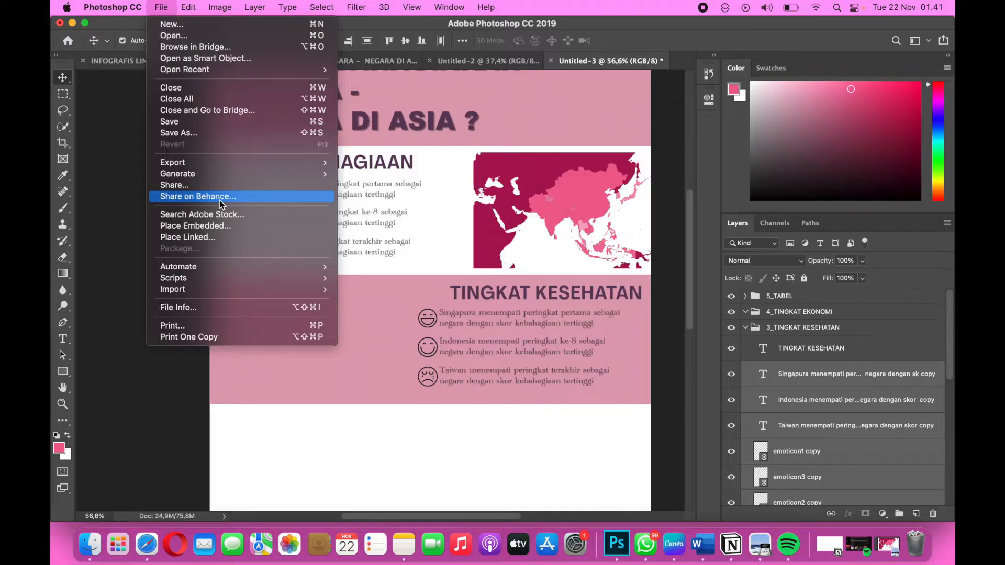
mouse_move(201, 296)
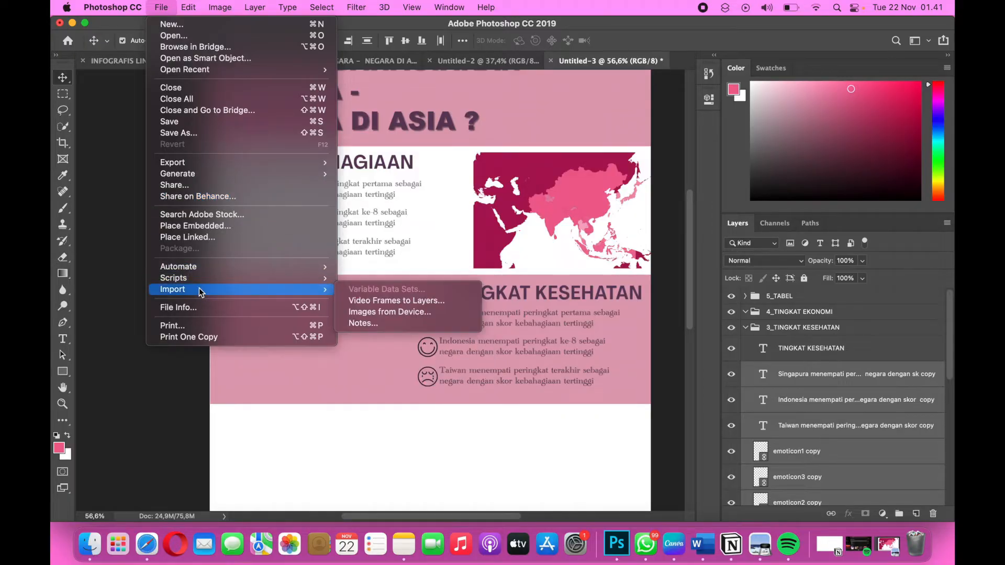
click(204, 238)
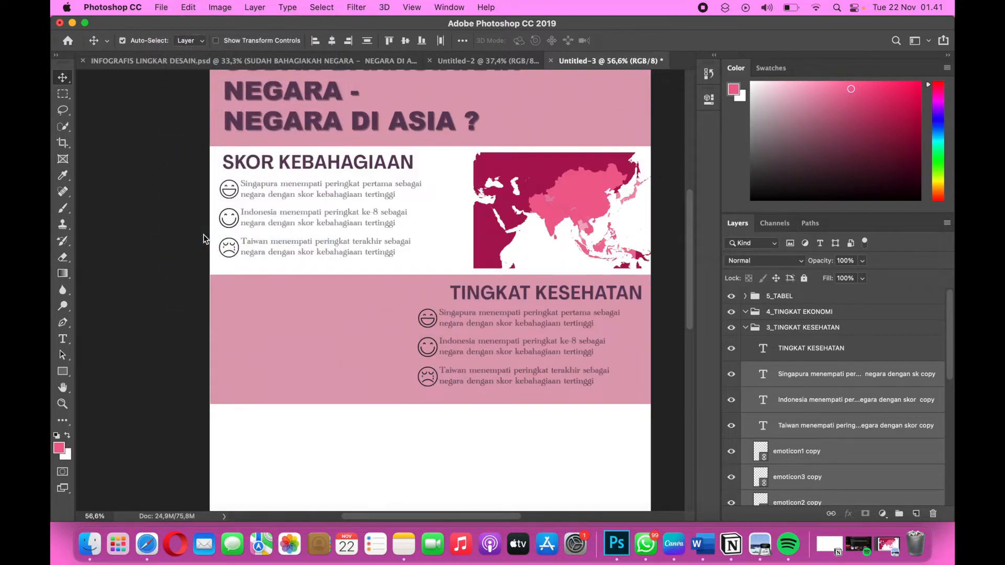
scroll(475, 226, down, 5)
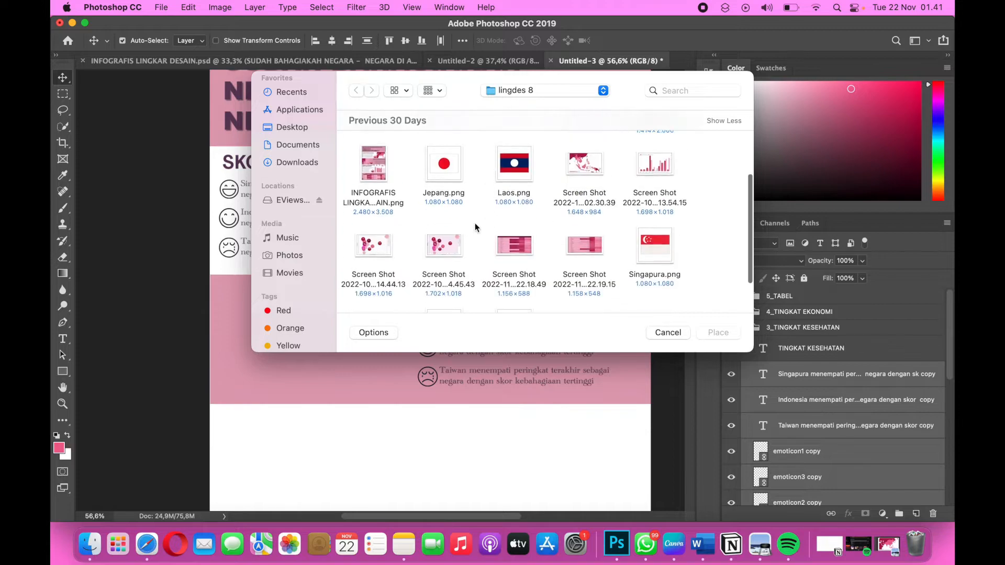
scroll(475, 223, down, 2)
click(654, 300)
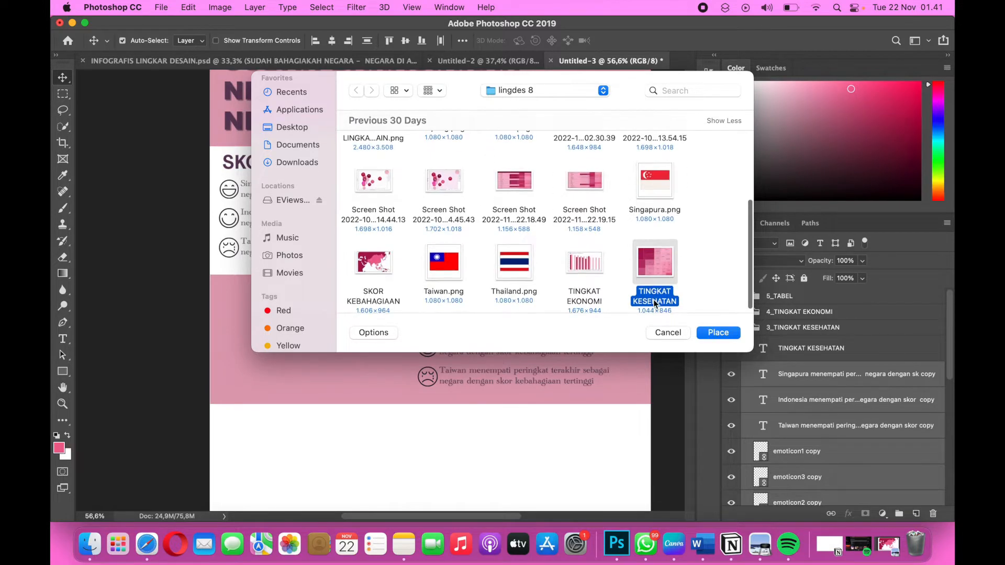
click(718, 332)
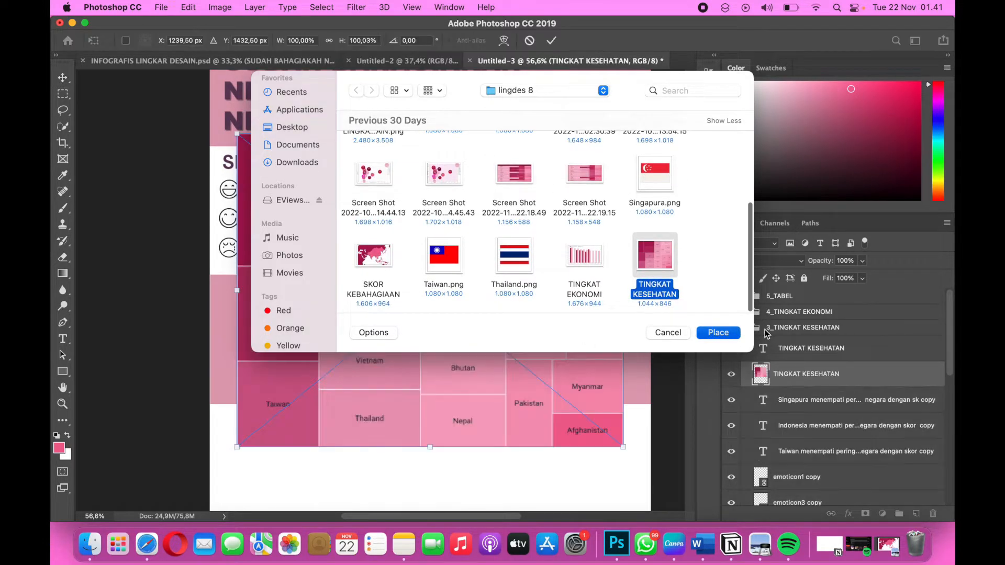
Scale the placed treemap to about 37% and position it at the left end of the TINGKAT KESEHATAN band.
drag(625, 135, 417, 301)
drag(420, 446, 375, 413)
drag(316, 377, 297, 361)
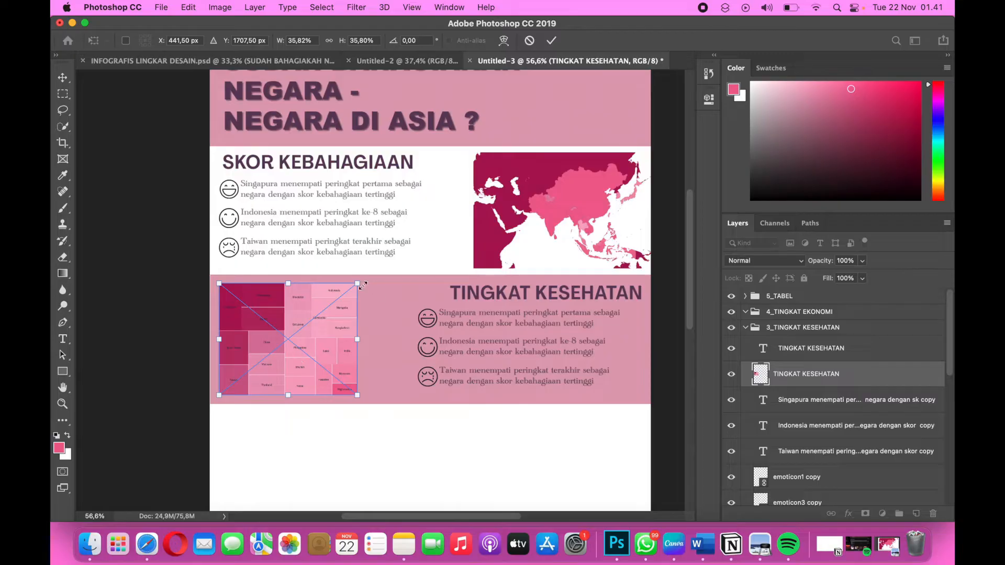
drag(359, 284, 366, 283)
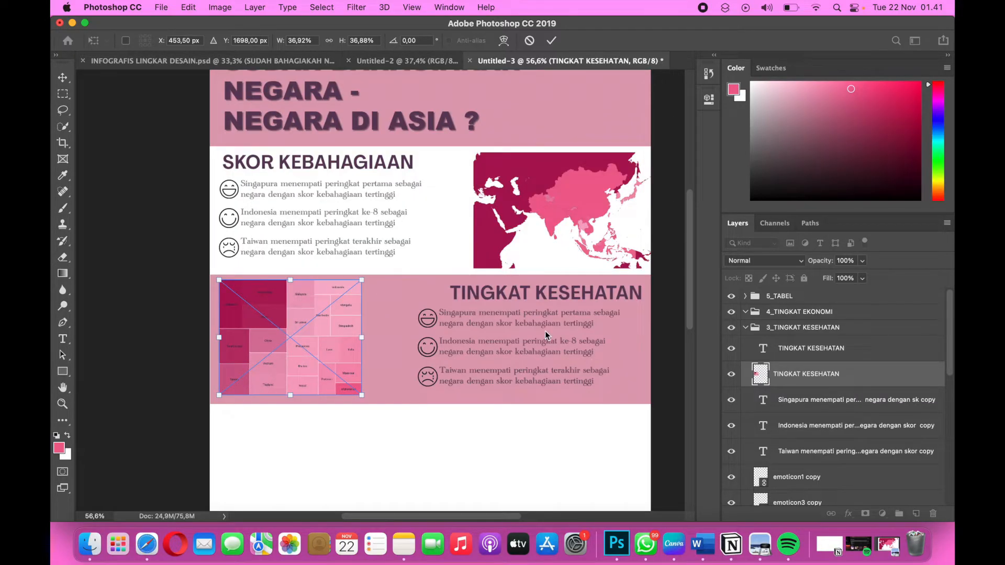
key(Return)
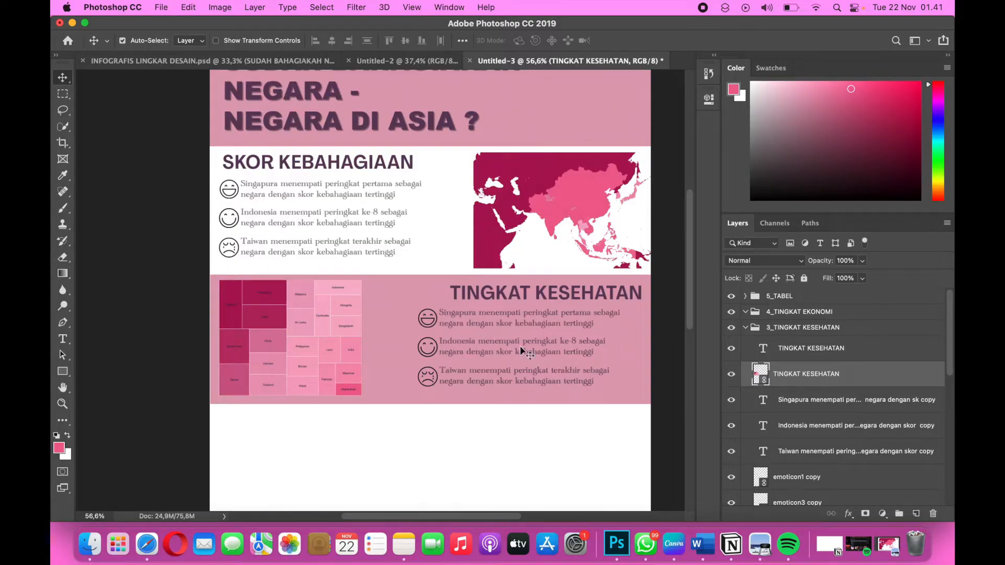
Copy the Singapura sentence under TINGKAT KESEHATAN from the Word document and return to the Photoshop infographic.
key(ctrl+Right)
key(ctrl+Right)
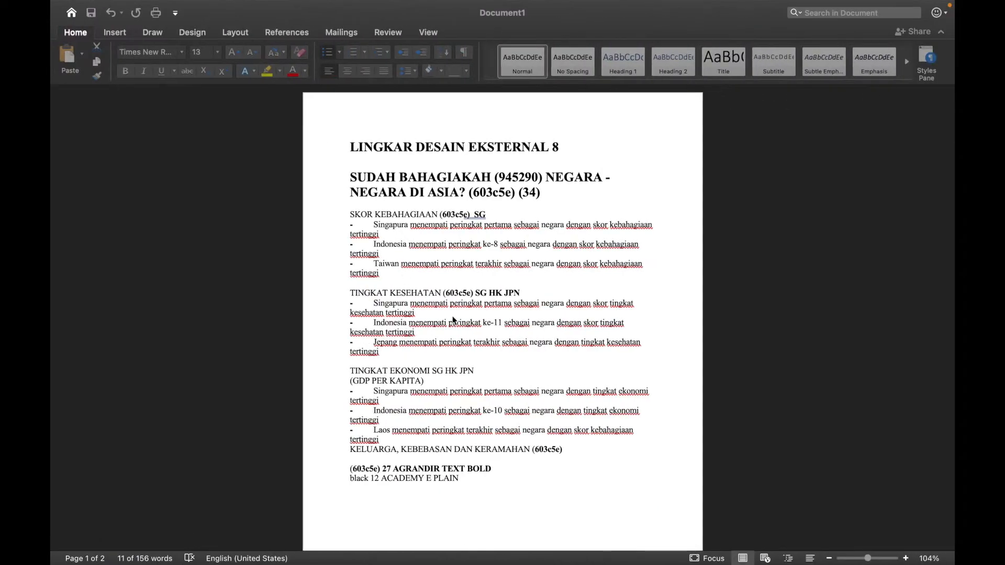
drag(374, 304, 423, 310)
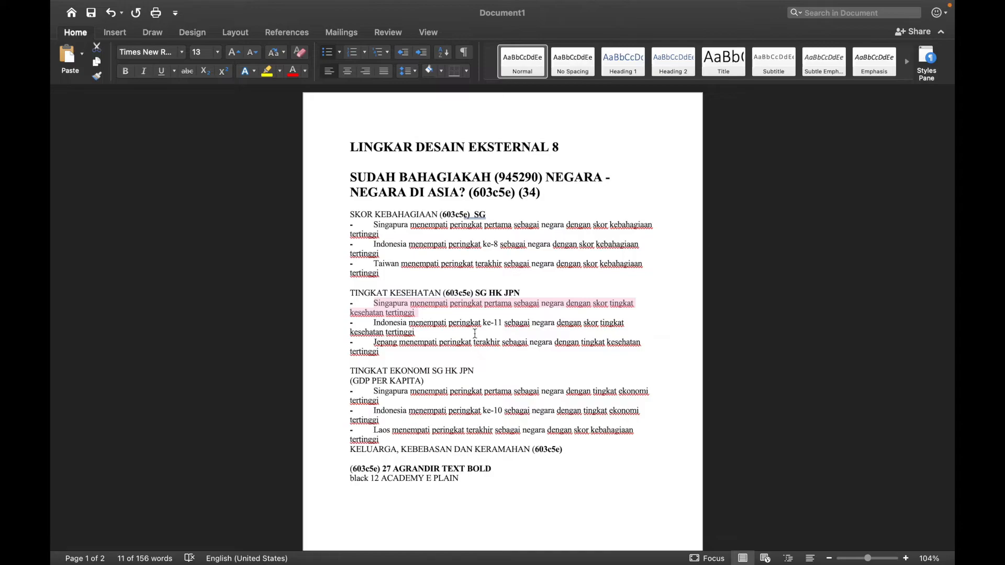
key(ctrl+Left)
key(ctrl+Left)
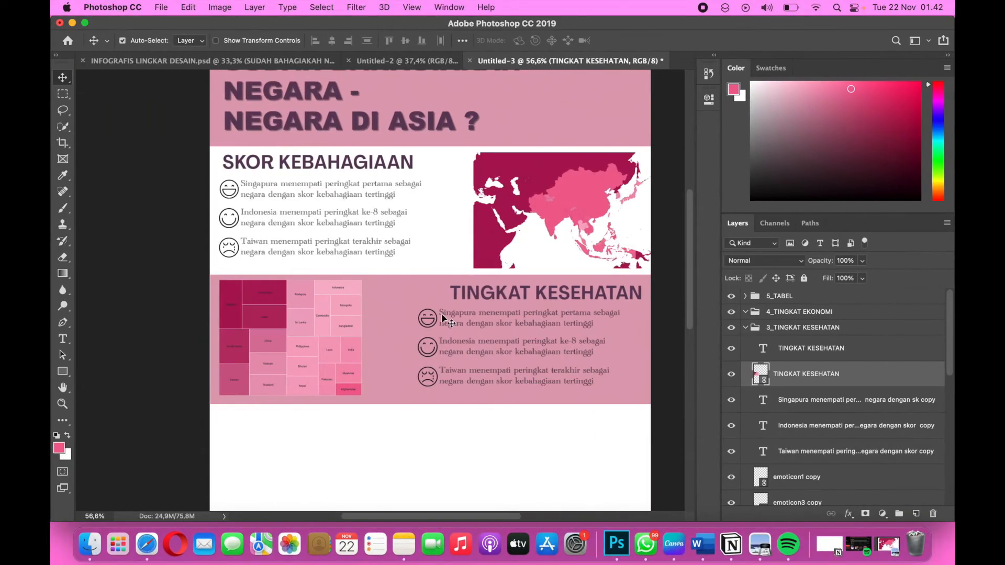
Replace the first TINGKAT KESEHATAN sentence with the copied Singapura text, without its bullet, breaking the line before "negara dengan skor tingkat kesehatan tertinggi".
click(442, 314)
double_click(442, 313)
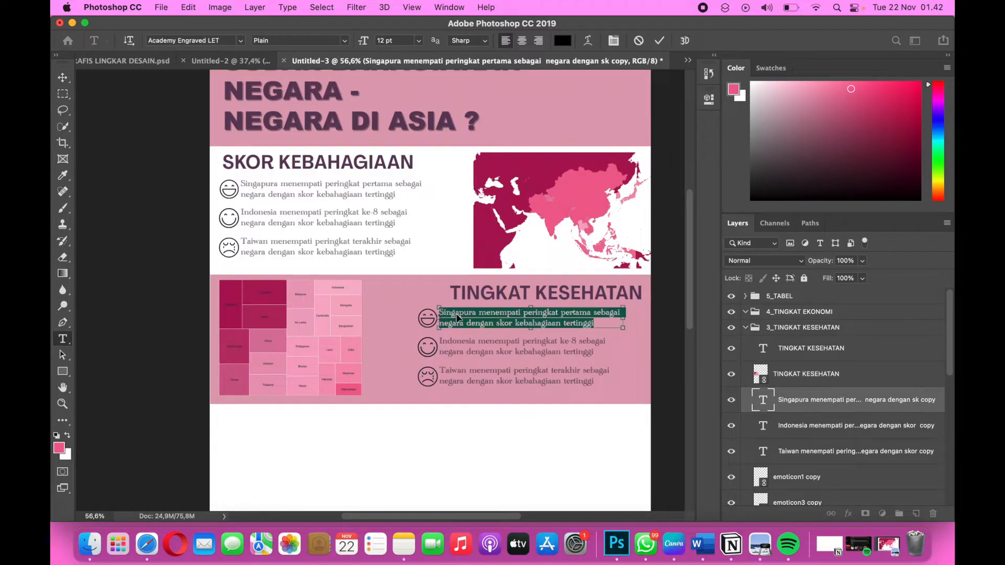
key(super+v)
click(447, 311)
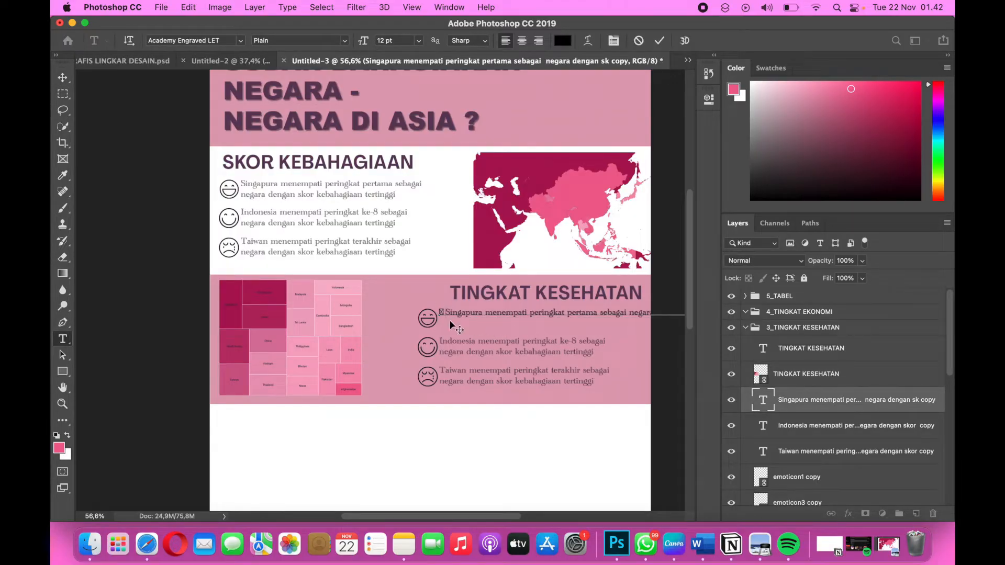
key(BackSpace)
key(BackSpace)
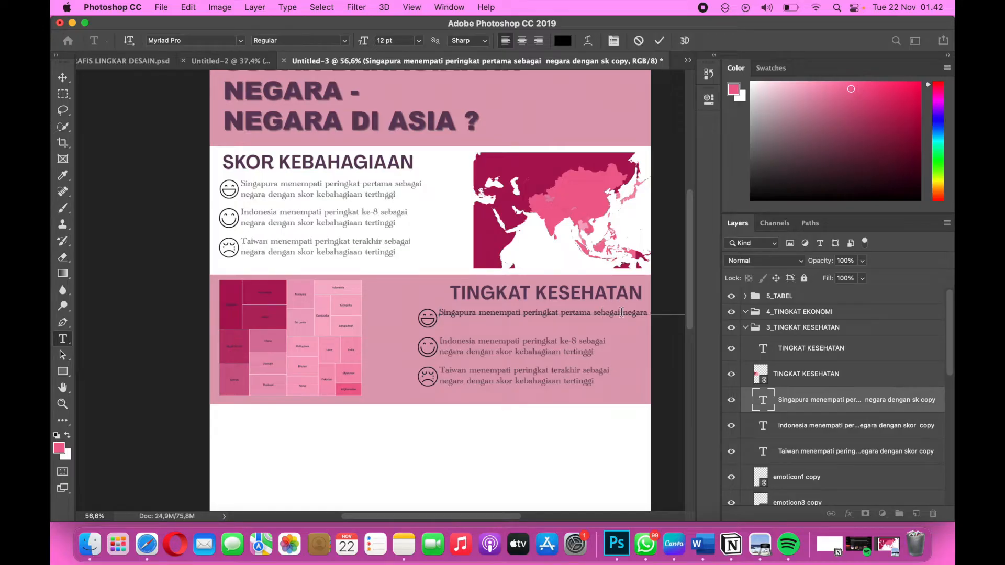
click(621, 313)
key(Return)
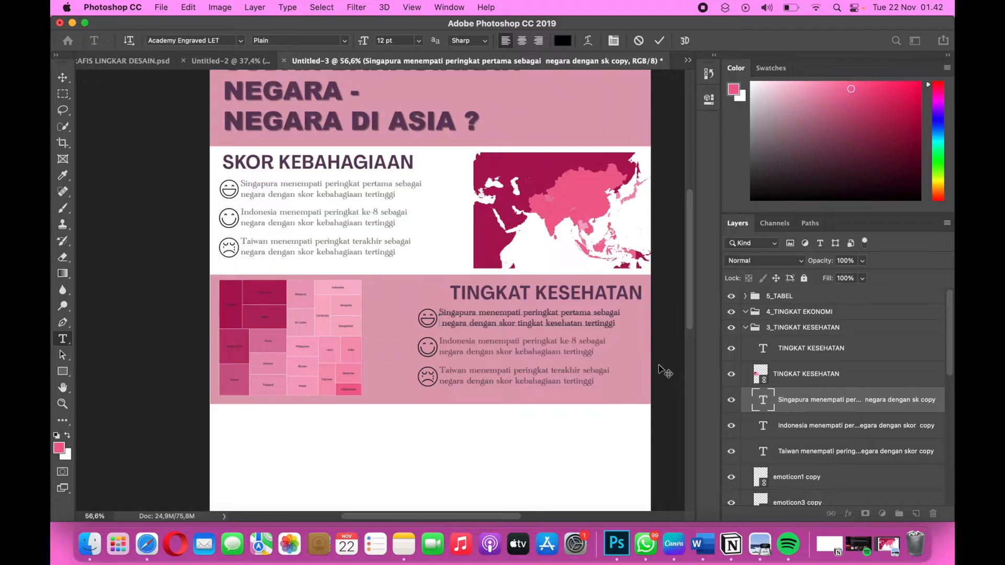
key(BackSpace)
Right-align the new Singapura sentence and move it back below the TINGKAT KESEHATAN heading.
drag(612, 323, 439, 313)
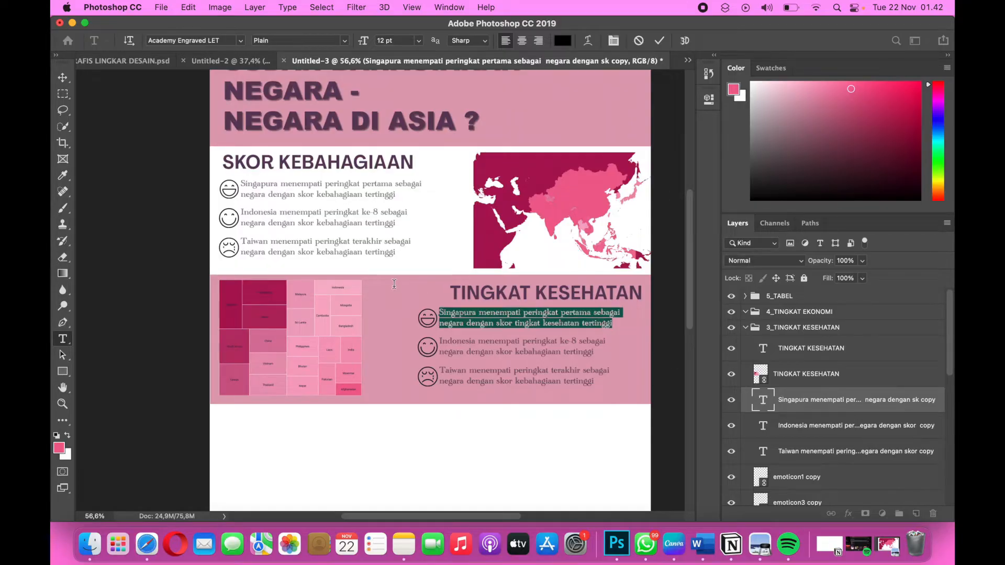
click(540, 42)
click(62, 78)
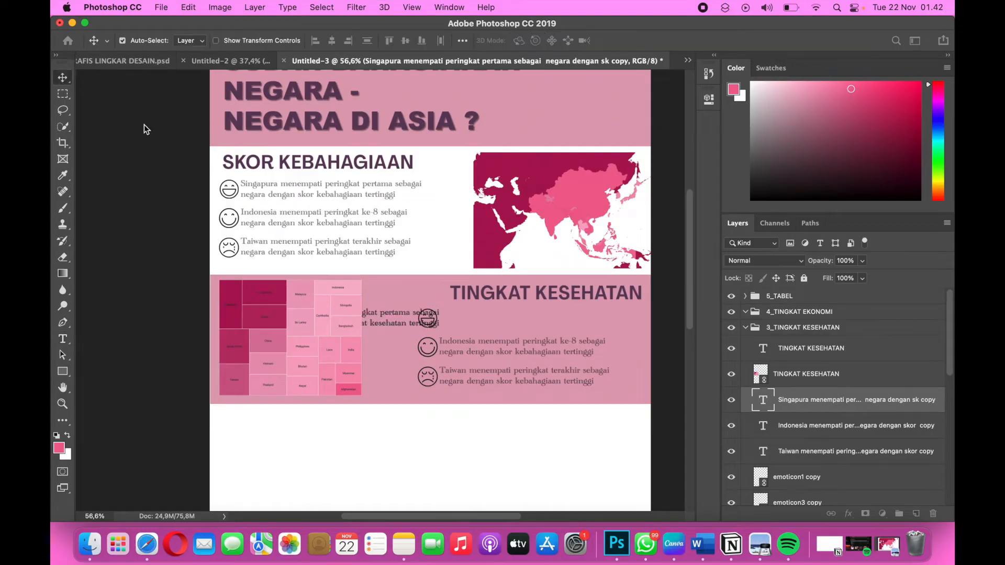
drag(384, 328, 565, 328)
drag(455, 345, 454, 343)
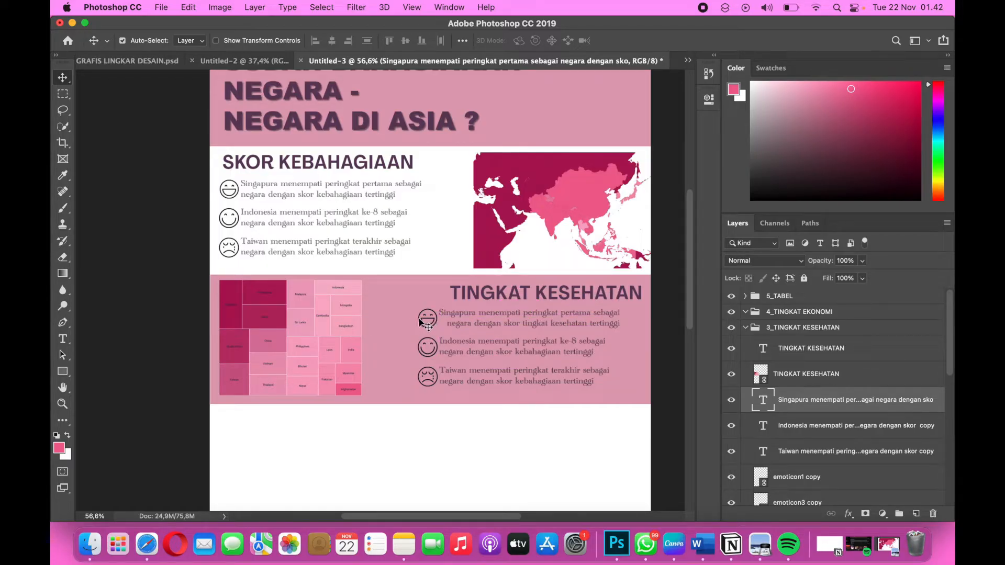
Undo the accidental shift of the TINGKAT KESEHATAN band and lock its Rectangle 1 copy layer.
click(428, 365)
drag(428, 361, 425, 358)
key(super+z)
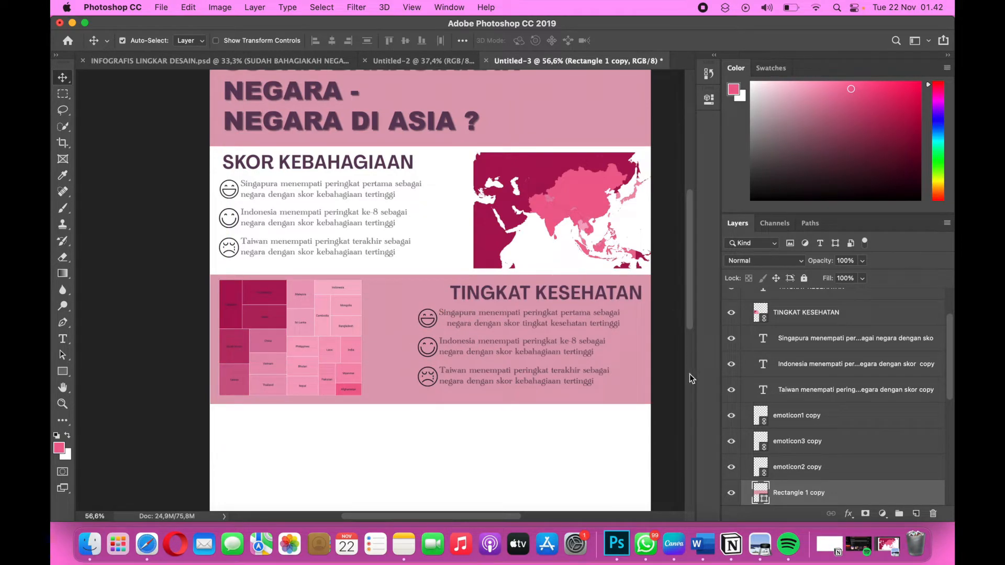
click(802, 280)
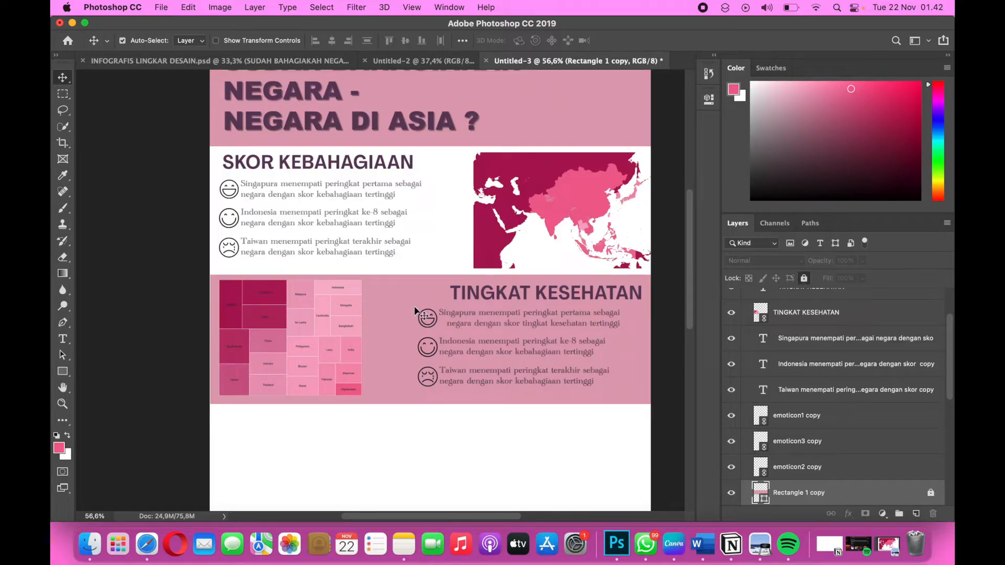
Move the three copied emoticons together to the right side of the TINGKAT KESEHATAN sentences.
mouse_move(415, 311)
mouse_down()
mouse_move(432, 387)
mouse_move(594, 384)
mouse_move(414, 370)
mouse_move(407, 309)
mouse_up()
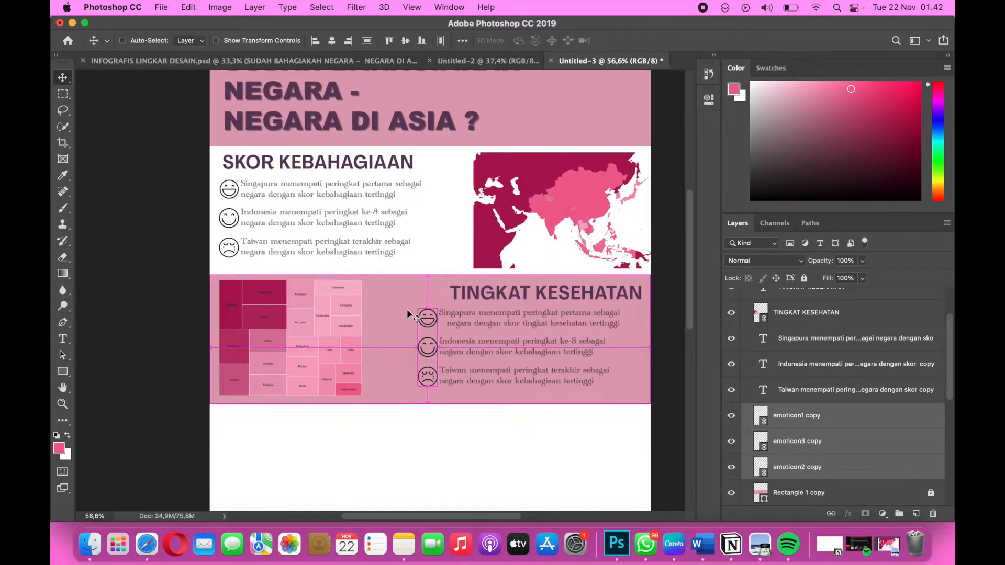
key(super+t)
drag(428, 346, 633, 352)
key(super+z)
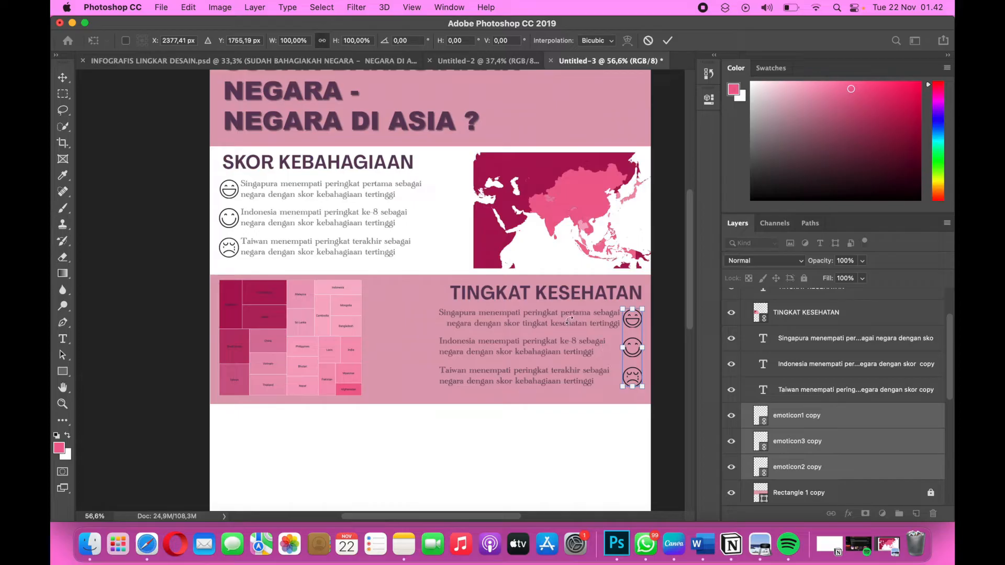
key(Return)
Nudge the Singapura sentence in the TINGKAT KESEHATAN band slightly left, away from its emoticon.
click(579, 319)
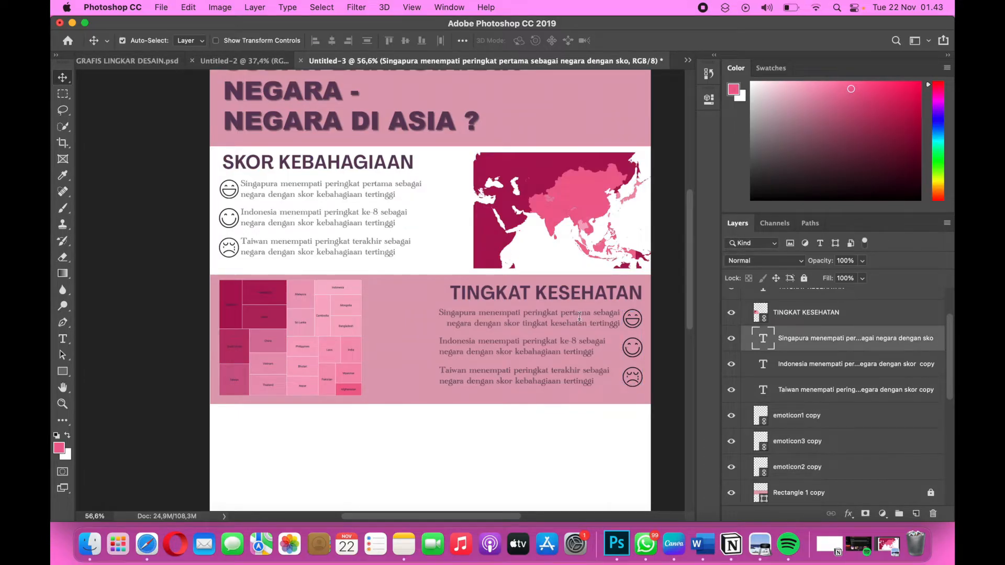
double_click(579, 317)
click(66, 81)
key(Left)
key(Left)
key(Left)
key(Left)
key(Left)
key(Left)
key(Left)
Copy the Indonesia ke-11 sentence under TINGKAT KESEHATAN from the Word document and return to Photoshop.
click(524, 344)
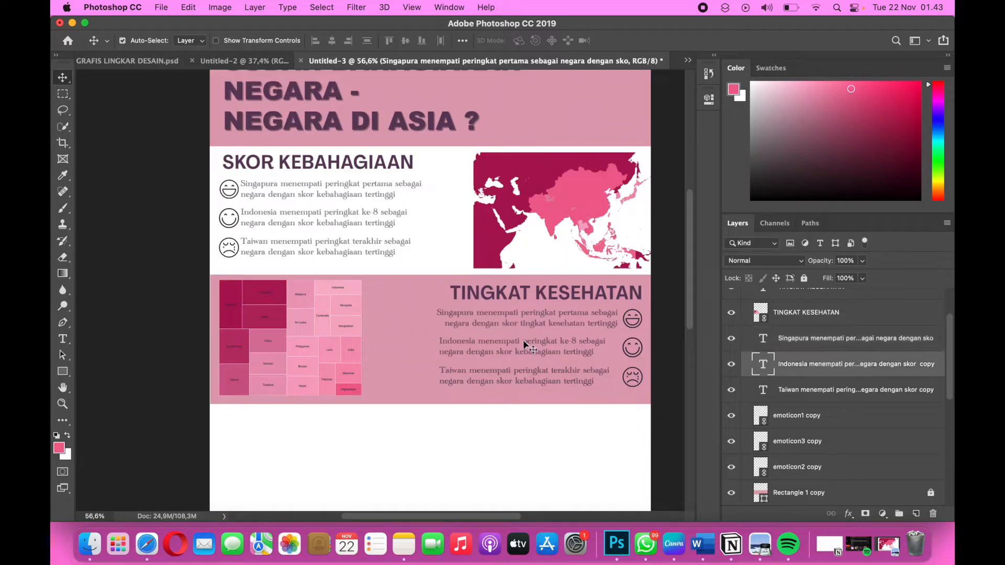
key(ctrl+Right)
key(ctrl+Right)
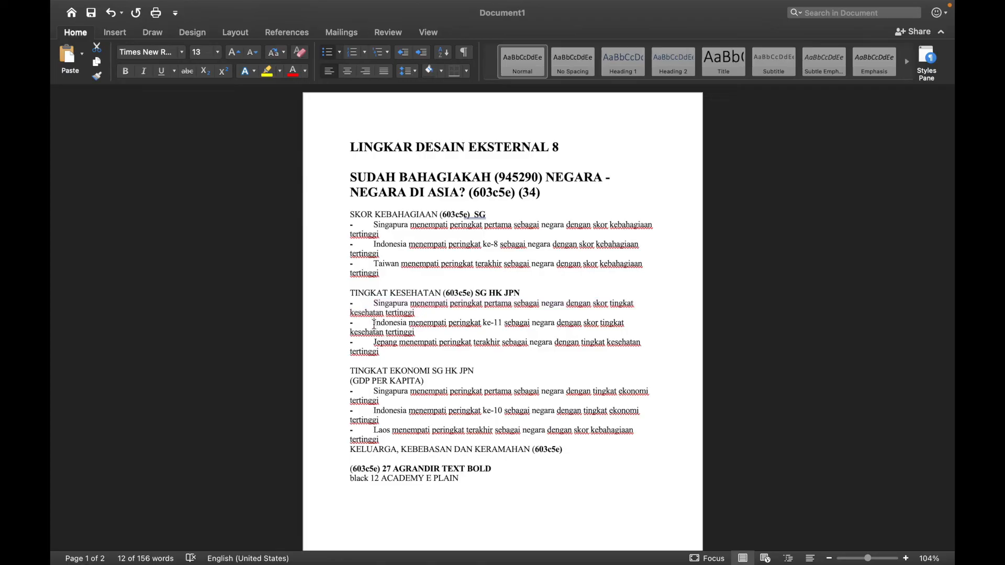
drag(373, 323, 436, 338)
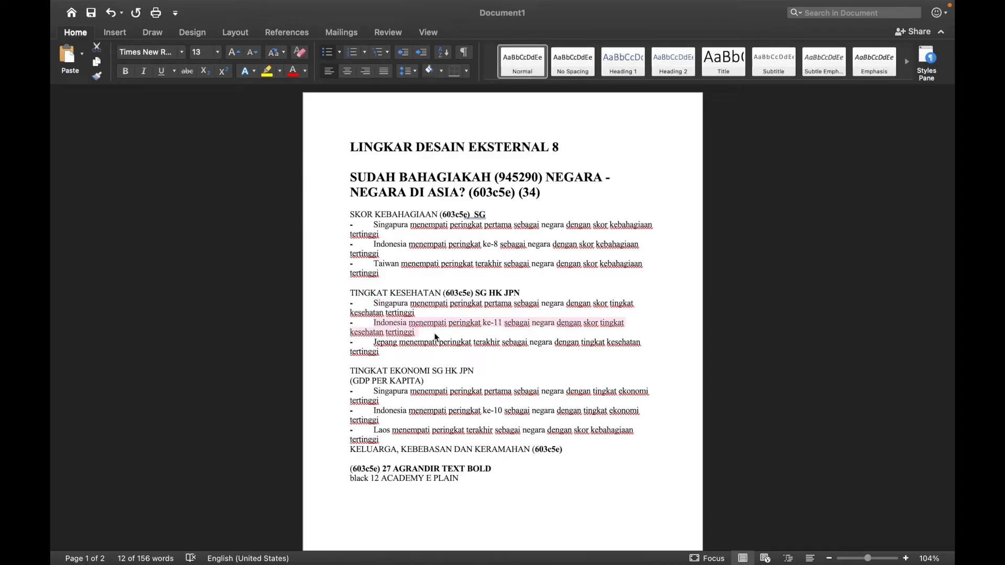
key(ctrl+Left)
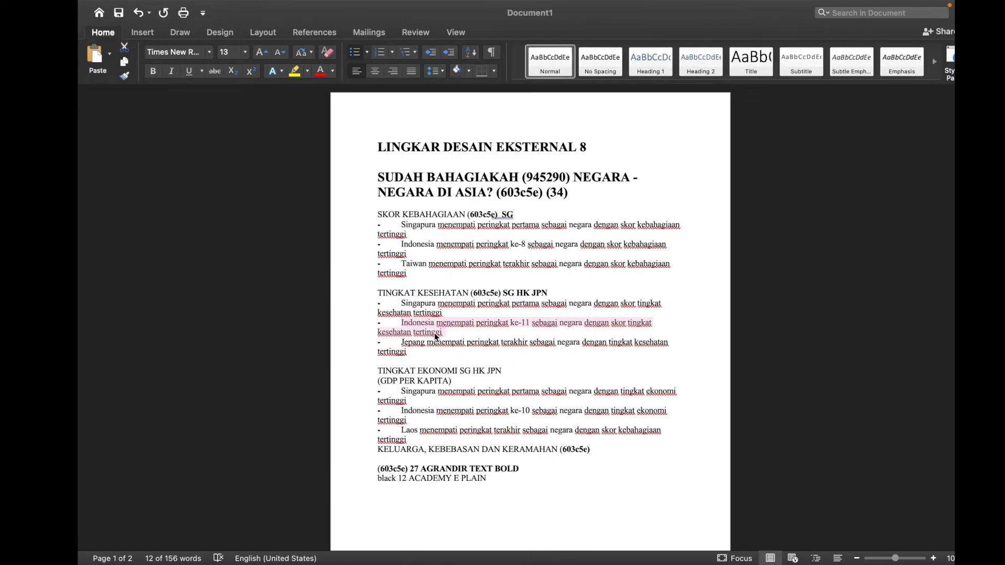
key(ctrl+Left)
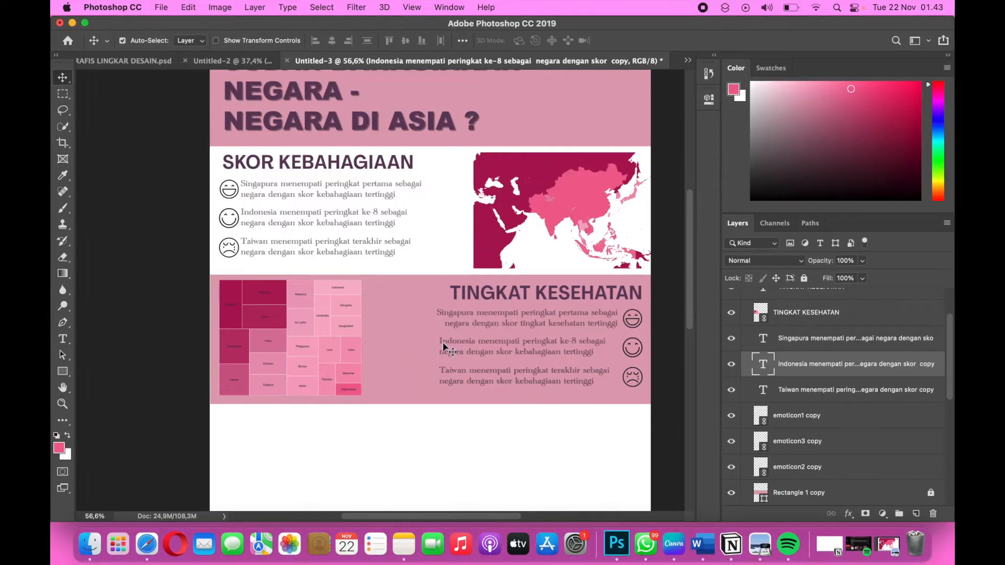
Replace the Indonesia sentence in the TINGKAT KESEHATAN band with the copied ke-11 text, breaking the line after "sebagai".
double_click(446, 345)
key(super+v)
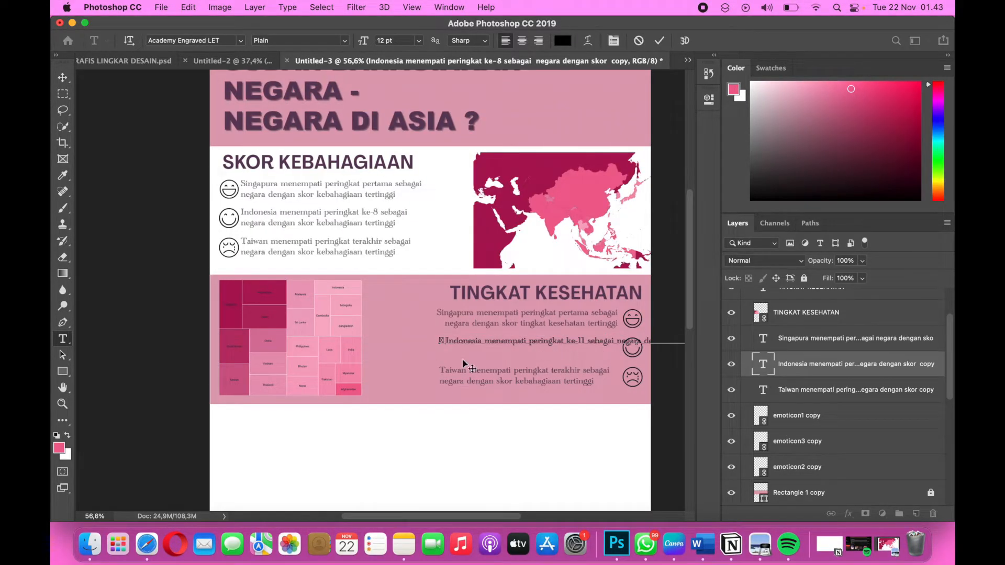
key(BackSpace)
key(BackSpace)
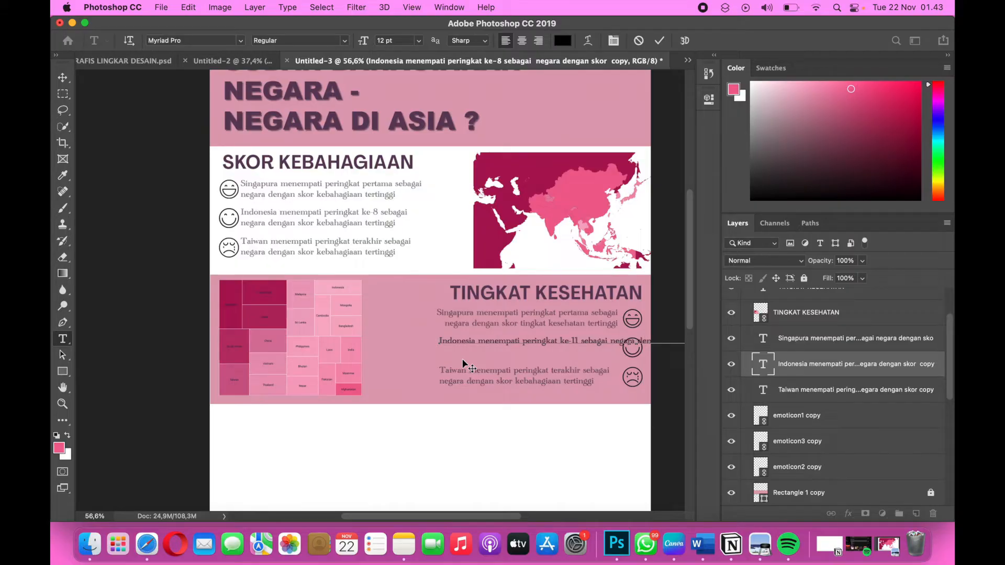
click(609, 341)
key(Return)
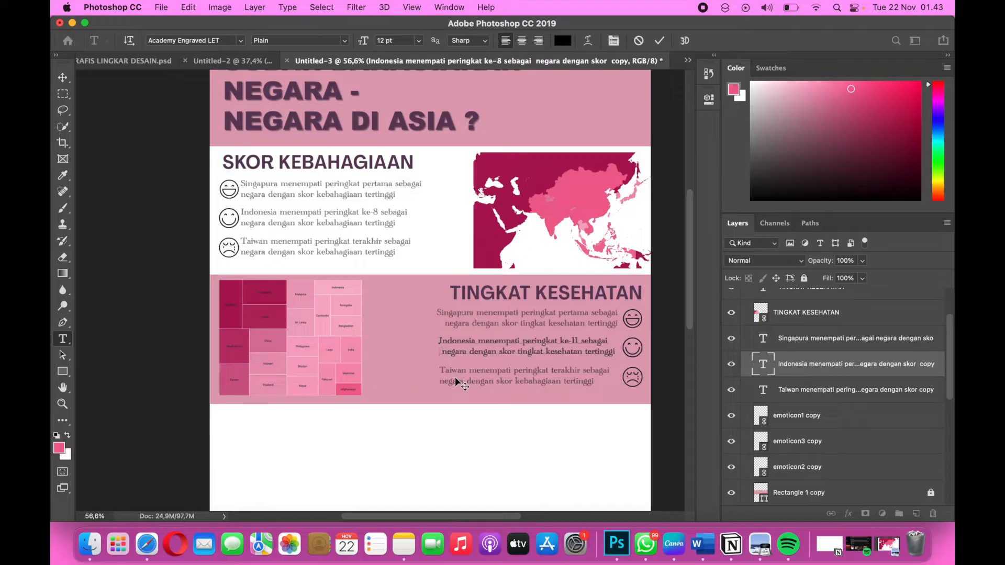
key(BackSpace)
Right-align the new Indonesia sentence and move it back beside the middle emoticon in the TINGKAT KESEHATAN band.
drag(613, 353, 391, 338)
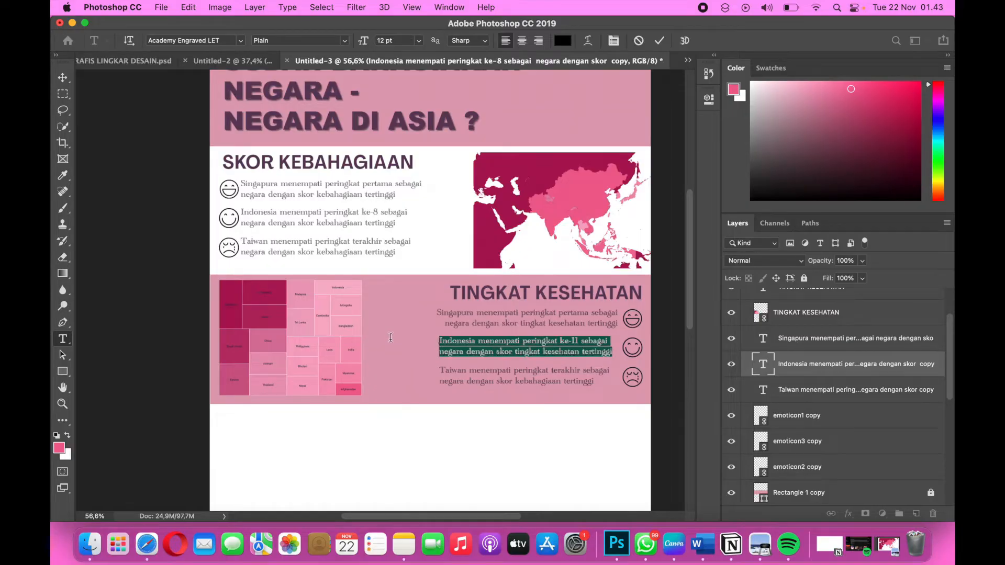
key(super+shift+r)
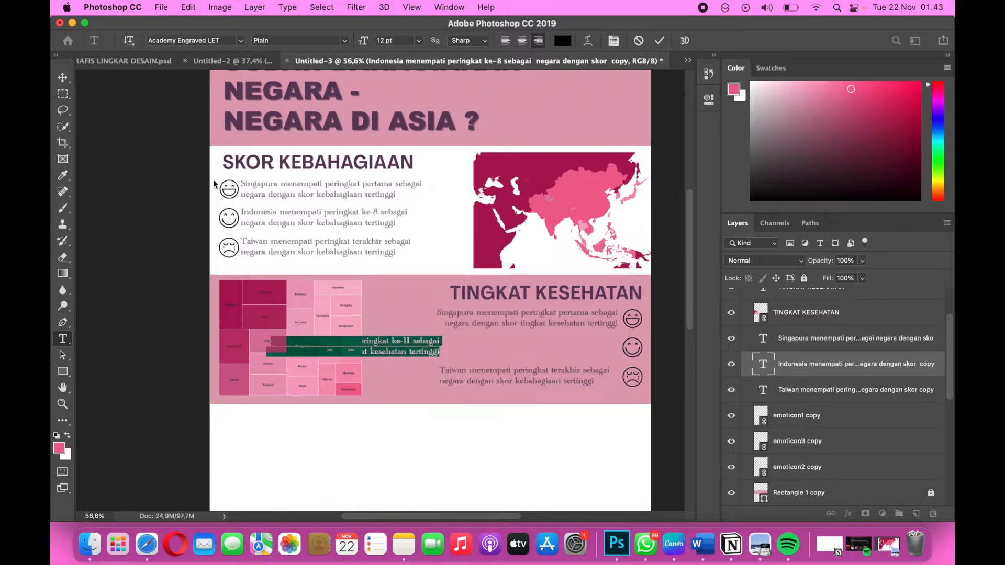
click(62, 77)
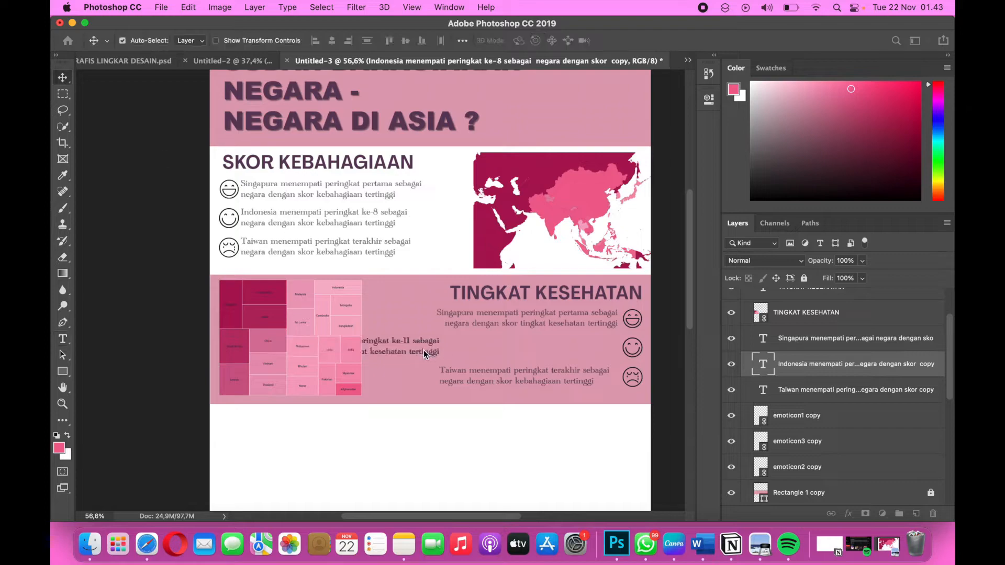
drag(560, 365, 599, 355)
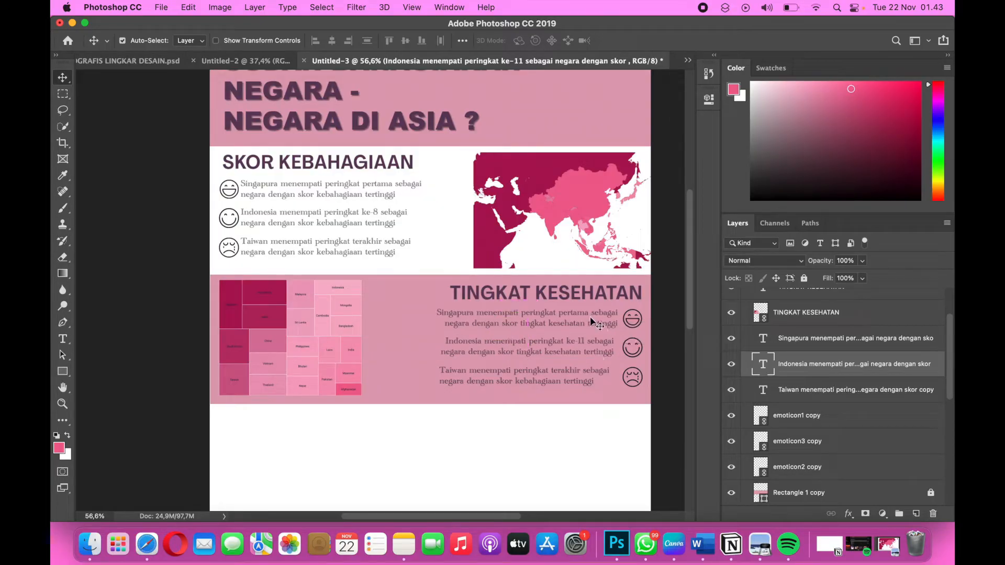
Shift the Singapura sentence in the TINGKAT KESEHATAN band so its right edge lines up with the Indonesia sentence.
double_click(588, 311)
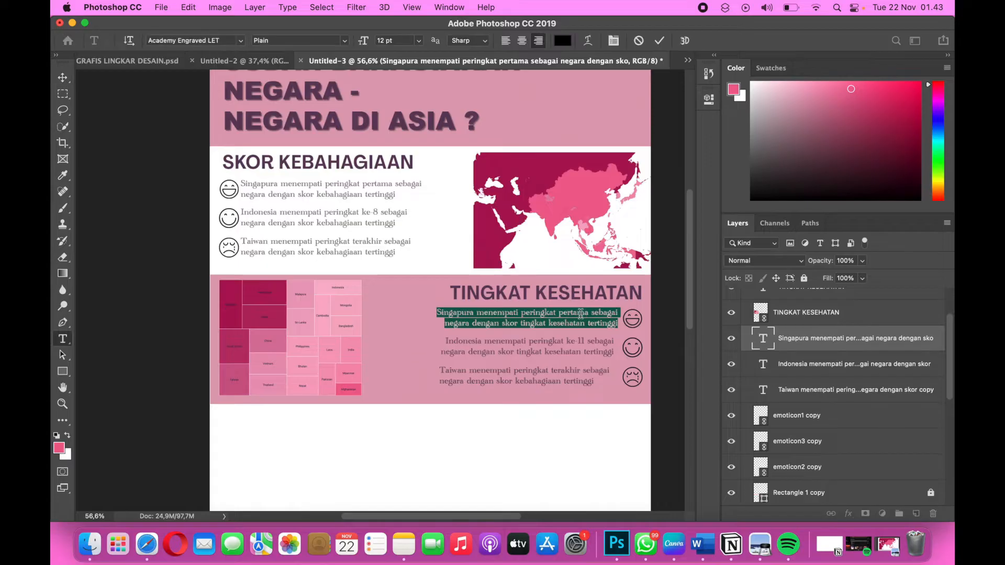
click(63, 78)
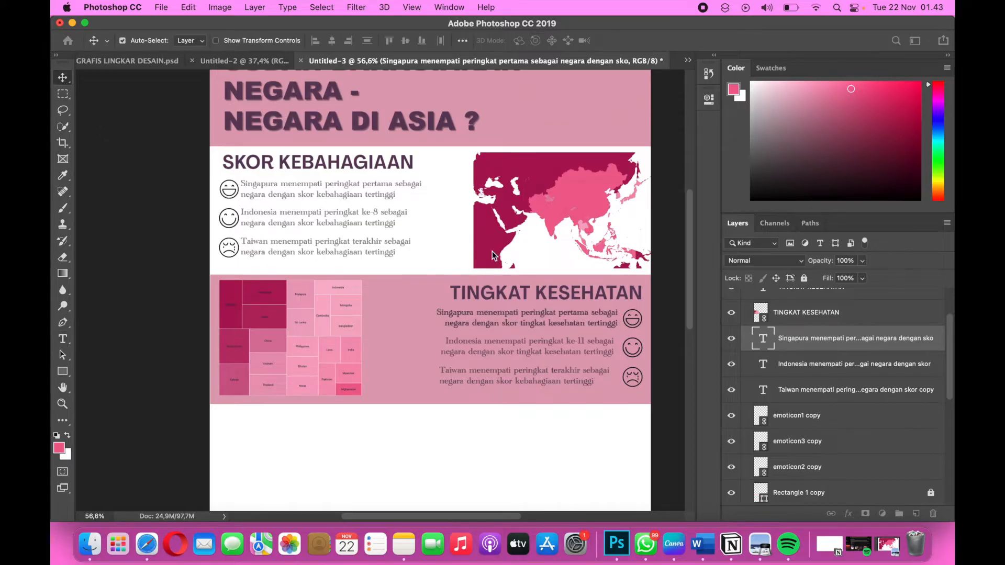
drag(593, 314, 590, 312)
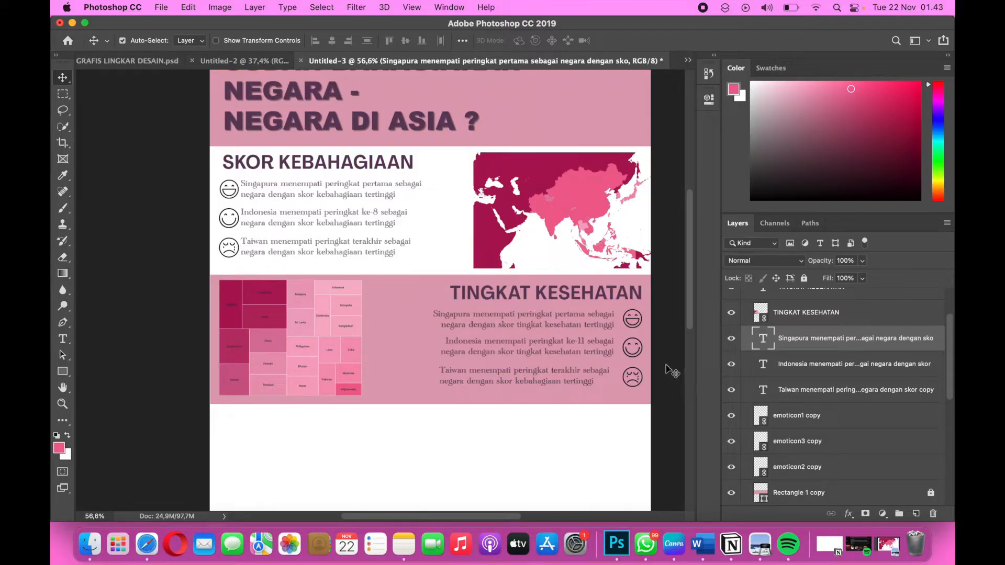
Copy the Jepang sentence under TINGKAT KESEHATAN from the Word document and return to Photoshop with the Taiwan text layer selected.
click(576, 377)
key(ctrl+Right)
key(ctrl+Right)
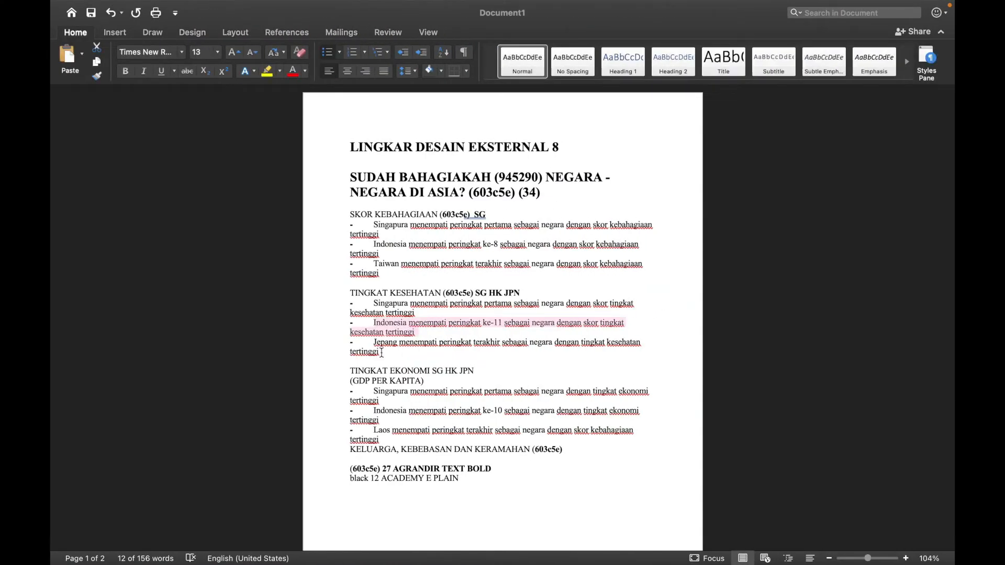
click(373, 343)
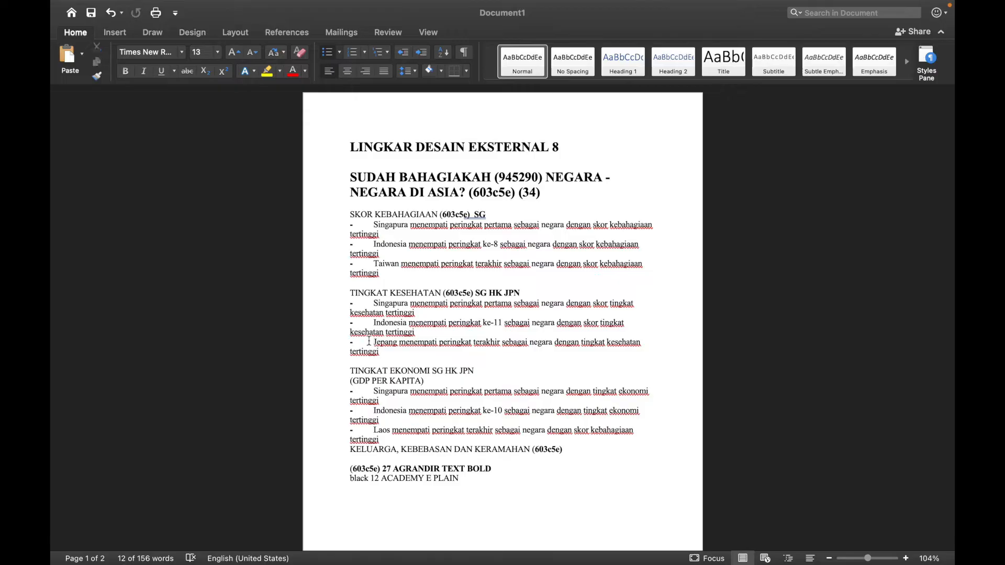
drag(373, 342, 386, 361)
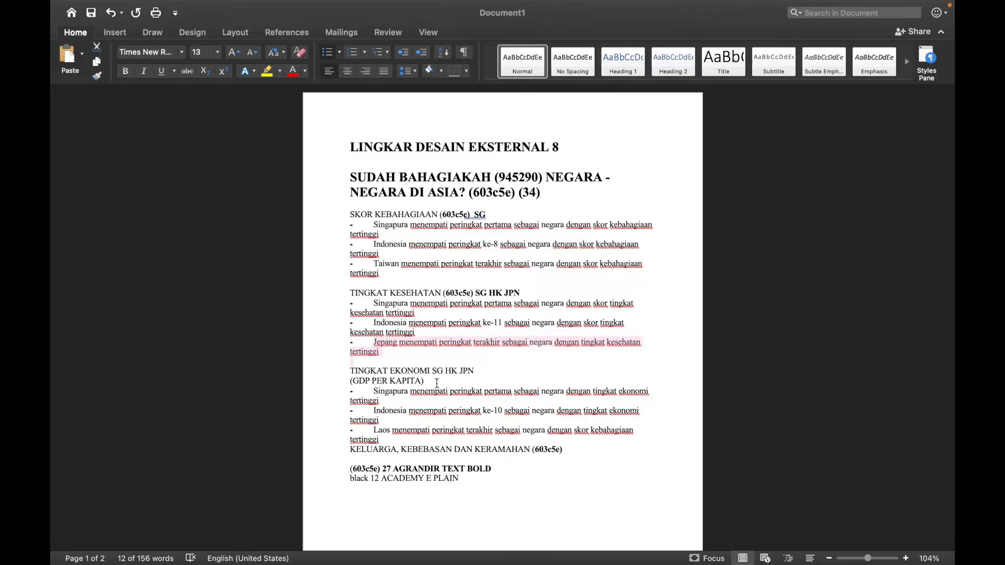
key(ctrl+Left)
key(ctrl+Left)
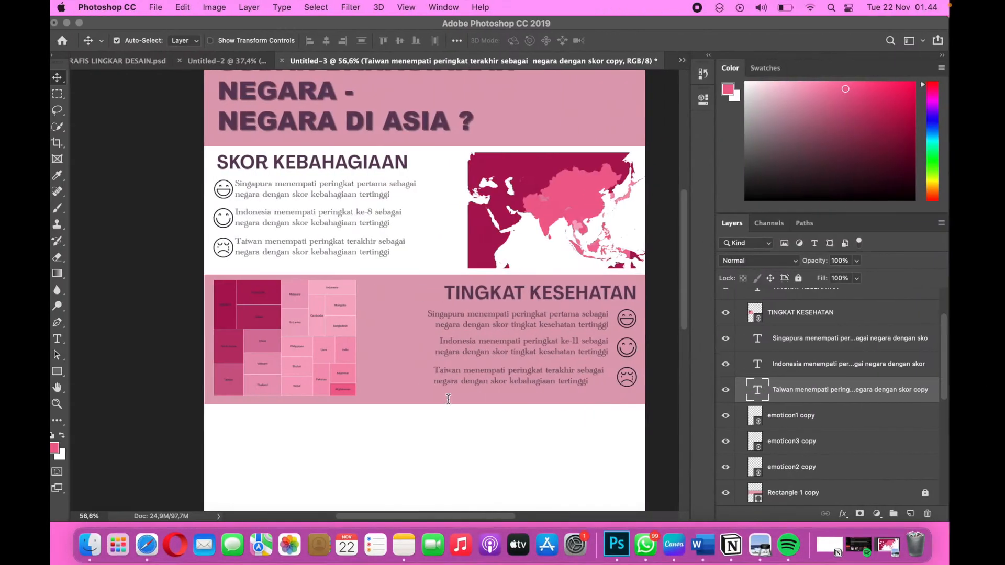
Replace the Taiwan sentence in the TINGKAT KESEHATAN band with the copied Jepang text, breaking the line after "sebagai".
double_click(442, 372)
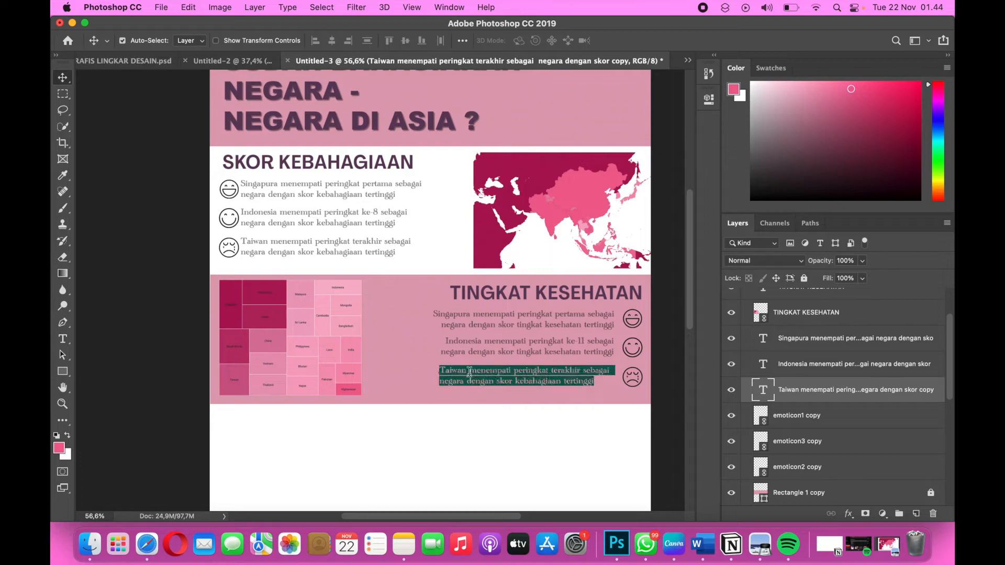
key(super+v)
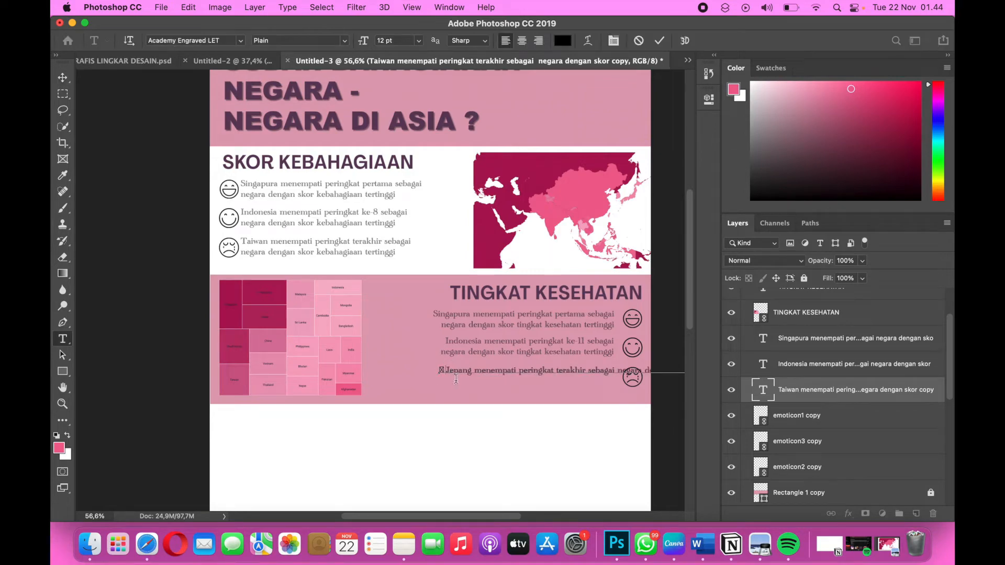
key(BackSpace)
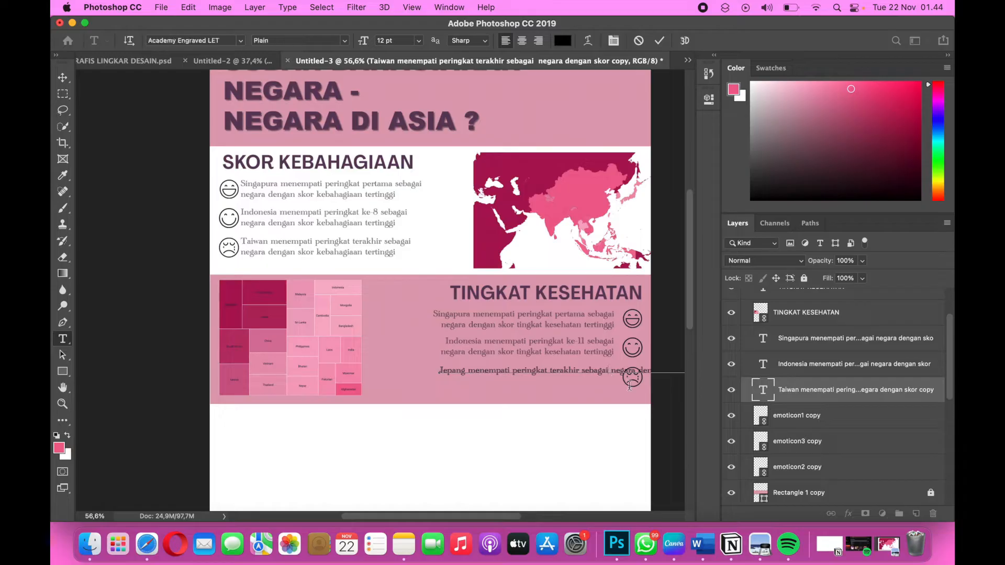
key(BackSpace)
key(Return)
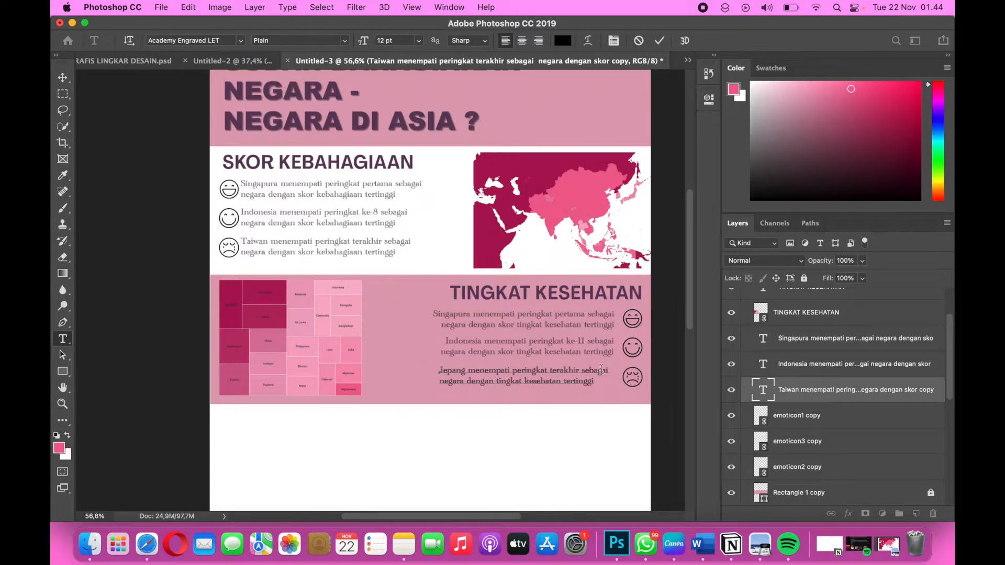
Right-align the Jepang sentence and move it beside the sad emoticon in the TINGKAT KESEHATAN band.
drag(530, 381, 436, 369)
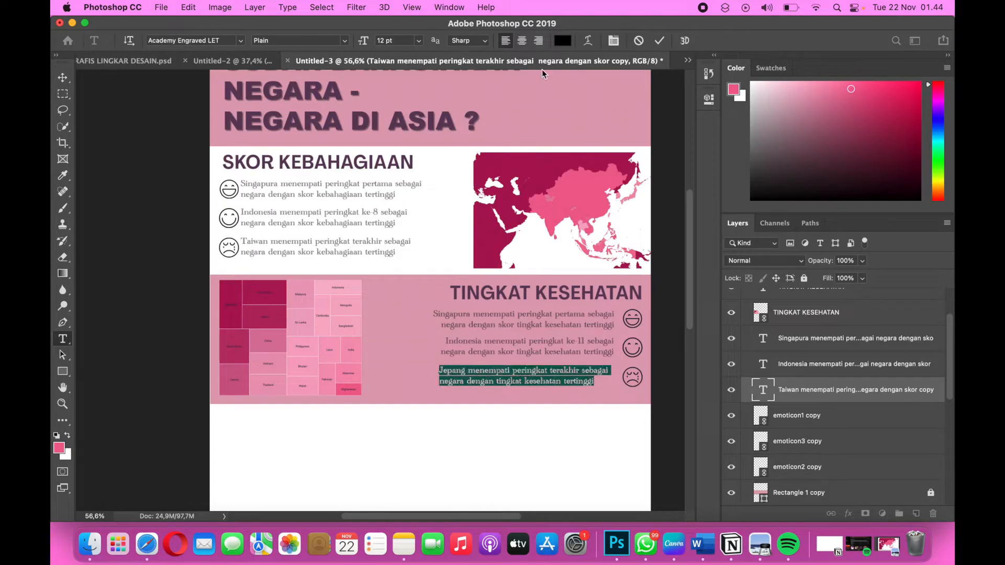
click(539, 41)
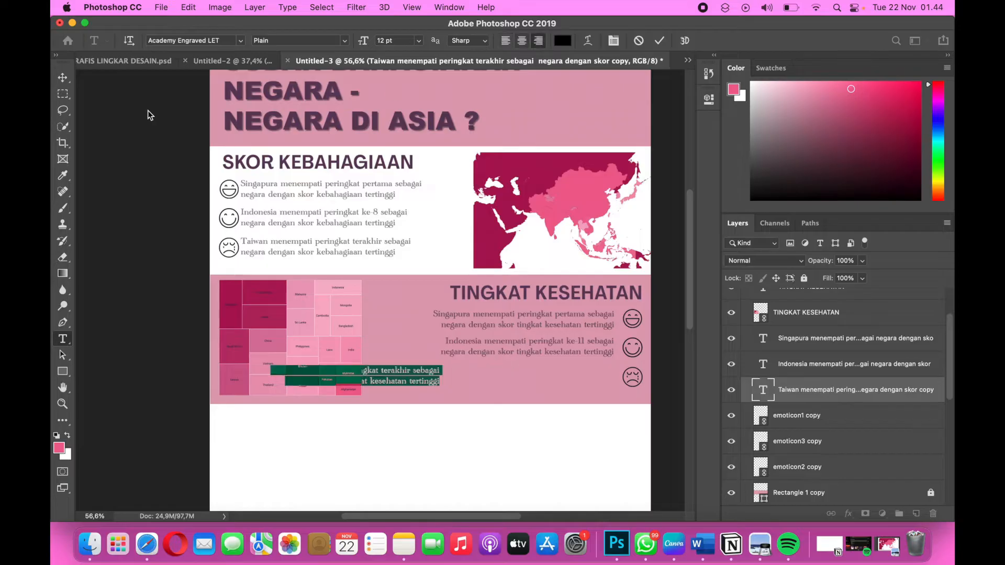
click(62, 77)
drag(404, 383, 579, 387)
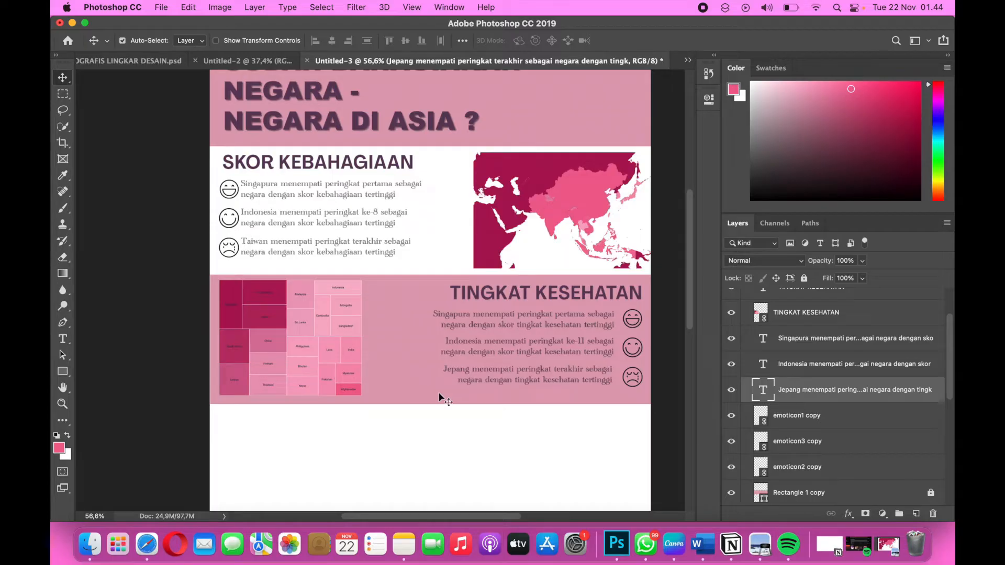
Enlarge the treemap chart in the TINGKAT KESEHATAN band slightly, to a scale of about 37.3%.
click(345, 369)
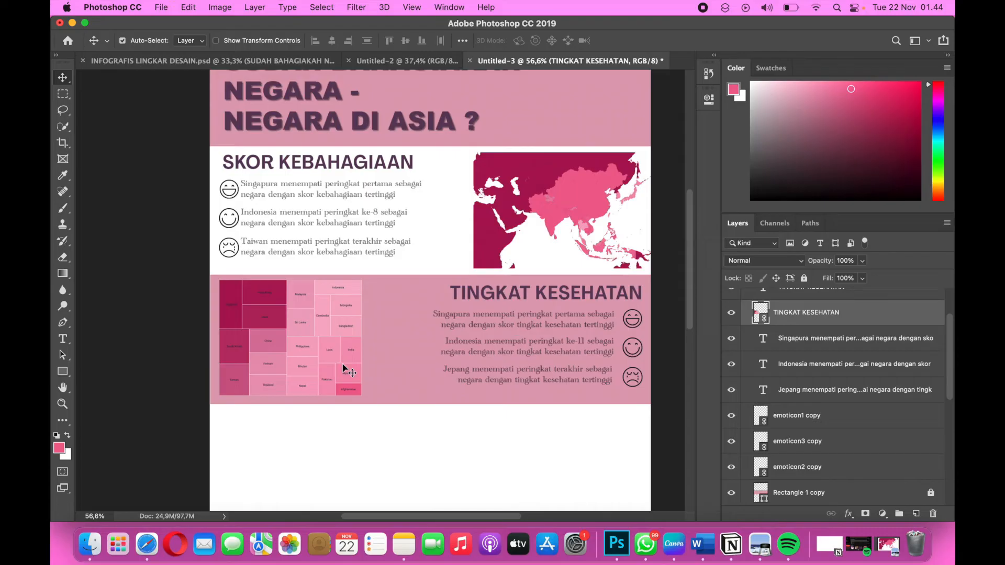
key(super+t)
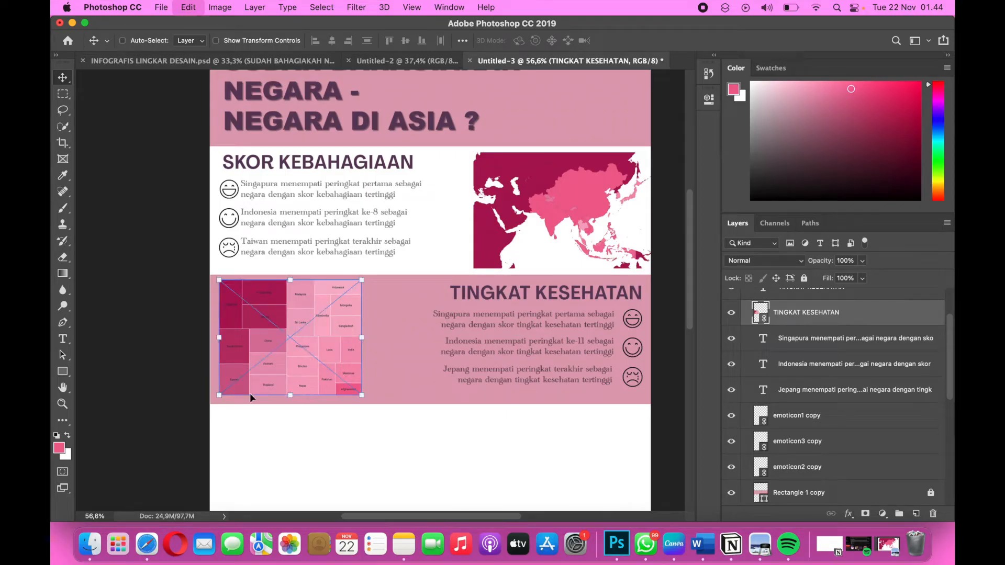
mouse_move(365, 397)
mouse_down()
mouse_move(356, 397)
mouse_move(362, 405)
mouse_up()
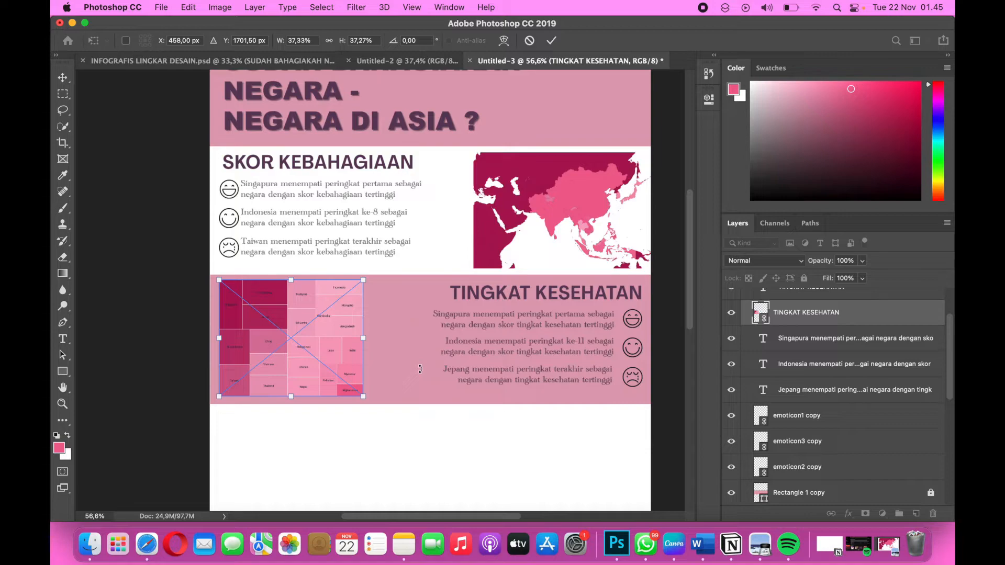
key(Return)
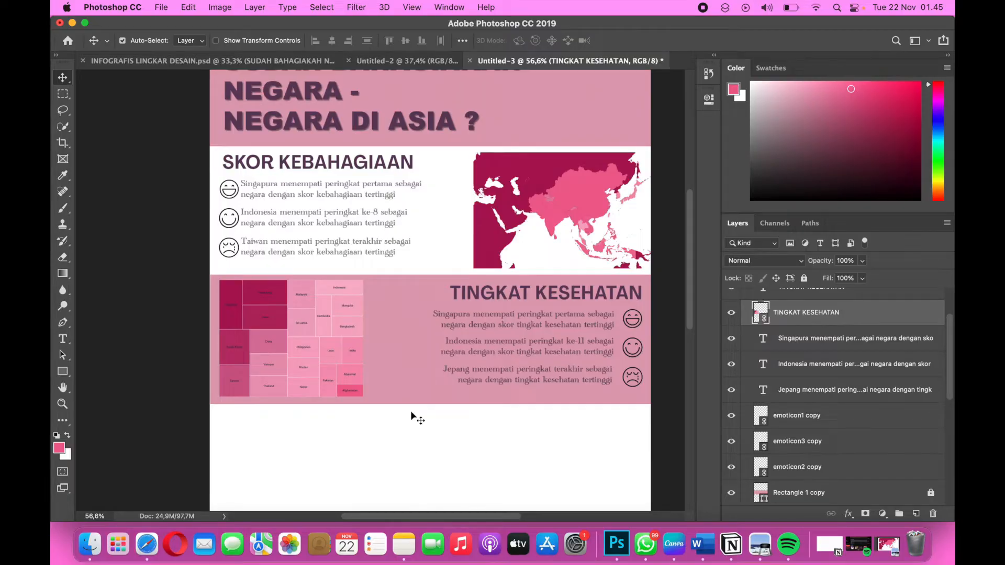
Collapse the 2_SKOR KEBAHAGIAAN layer group.
scroll(411, 411, down, 3)
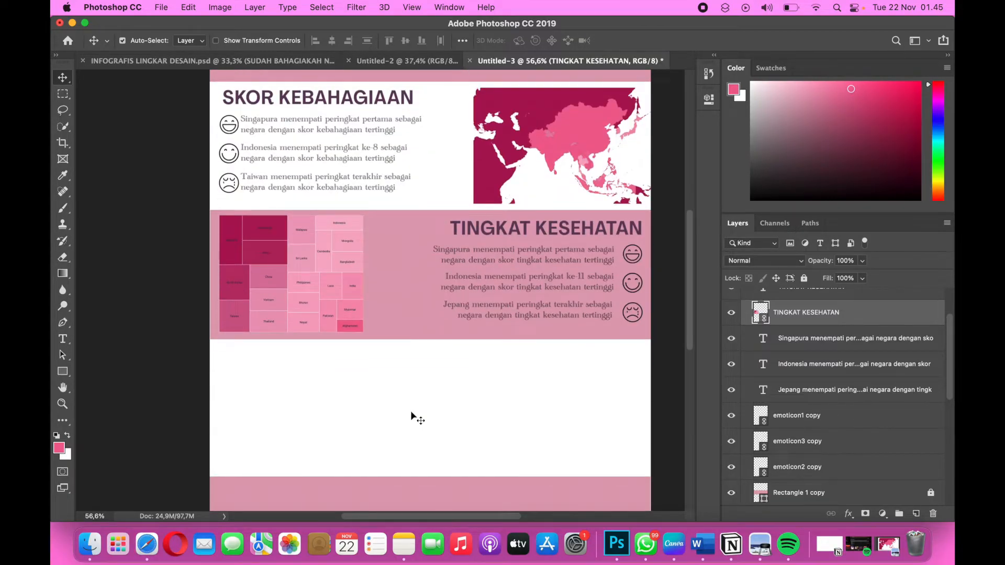
scroll(411, 410, up, 5)
scroll(410, 411, down, 8)
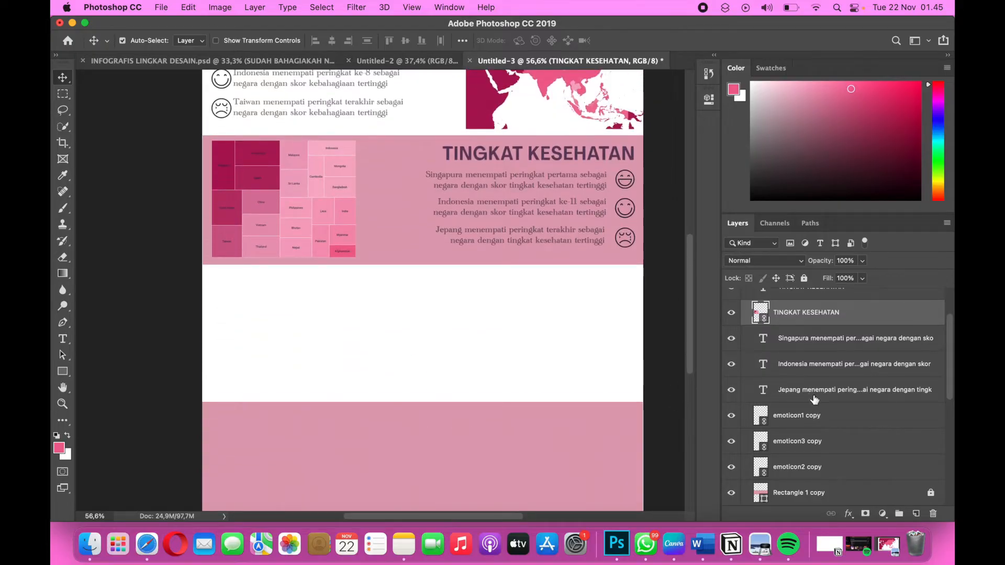
scroll(815, 399, up, 3)
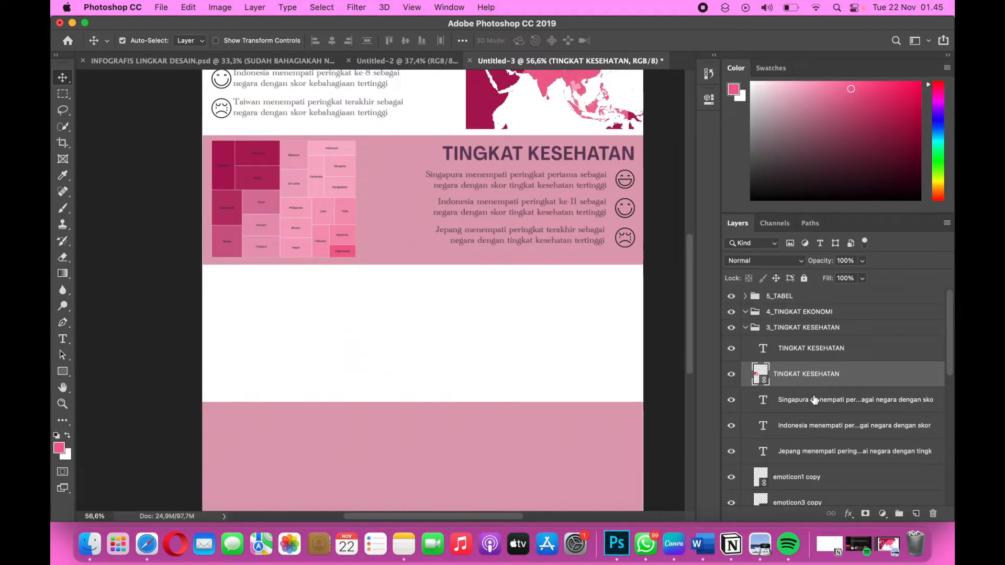
scroll(815, 399, down, 9)
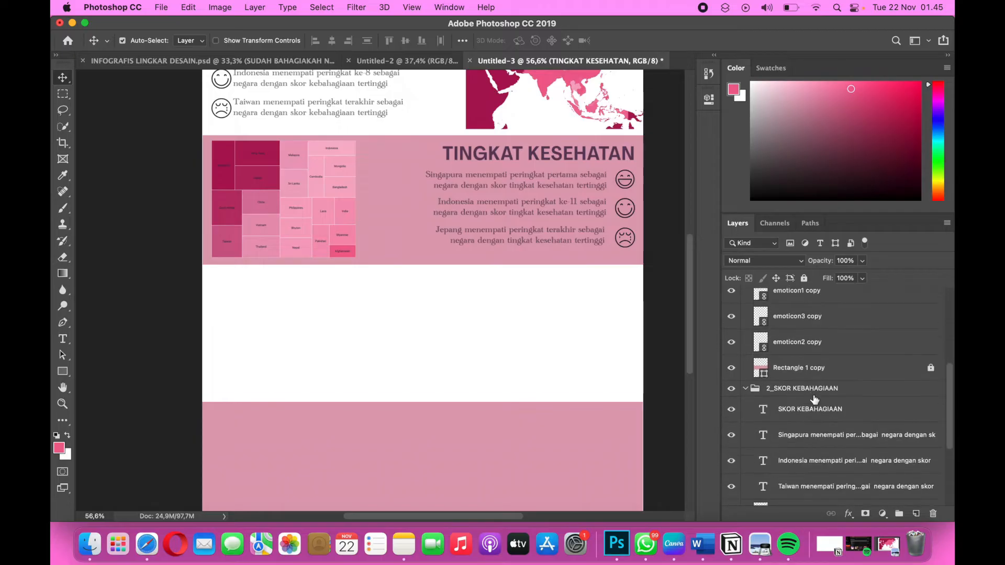
click(745, 389)
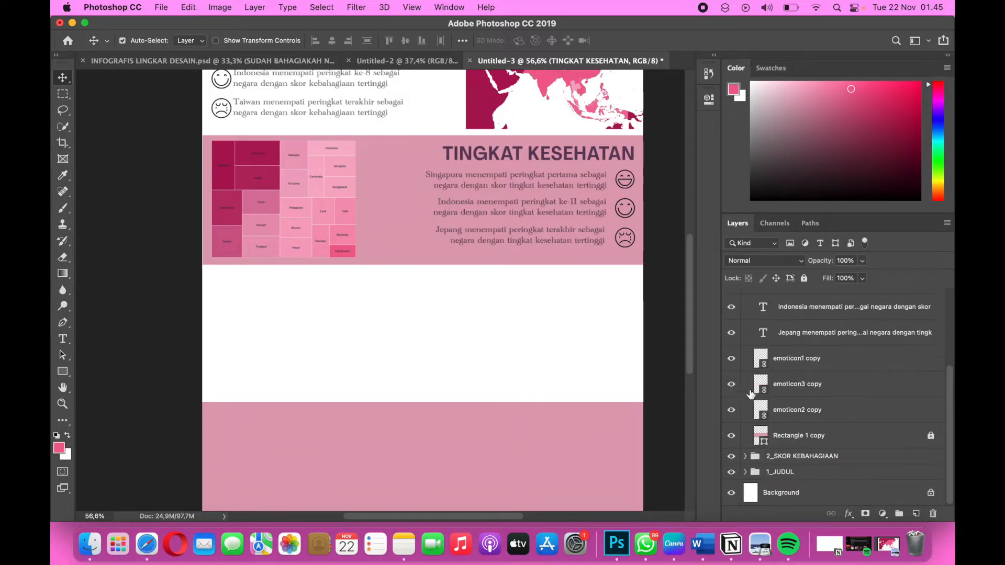
Duplicate the TINGKAT KESEHATAN heading and place the copy in the upper-left corner of the white band below.
scroll(806, 399, up, 6)
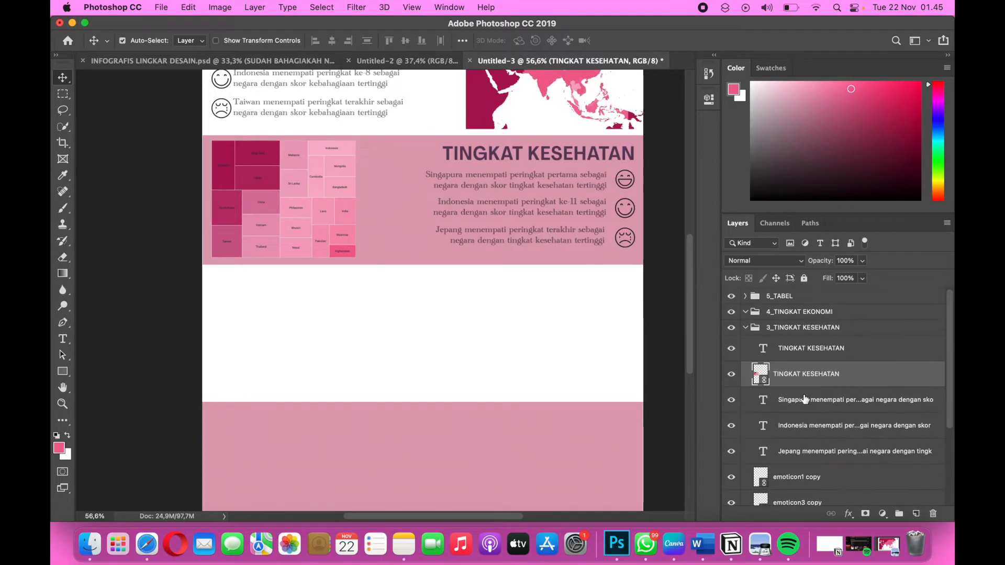
click(746, 327)
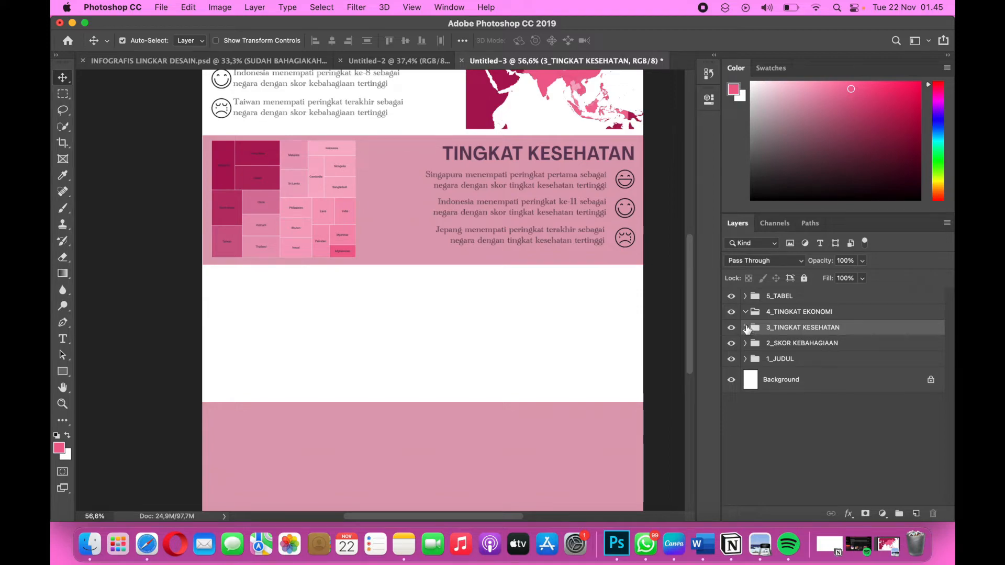
click(745, 328)
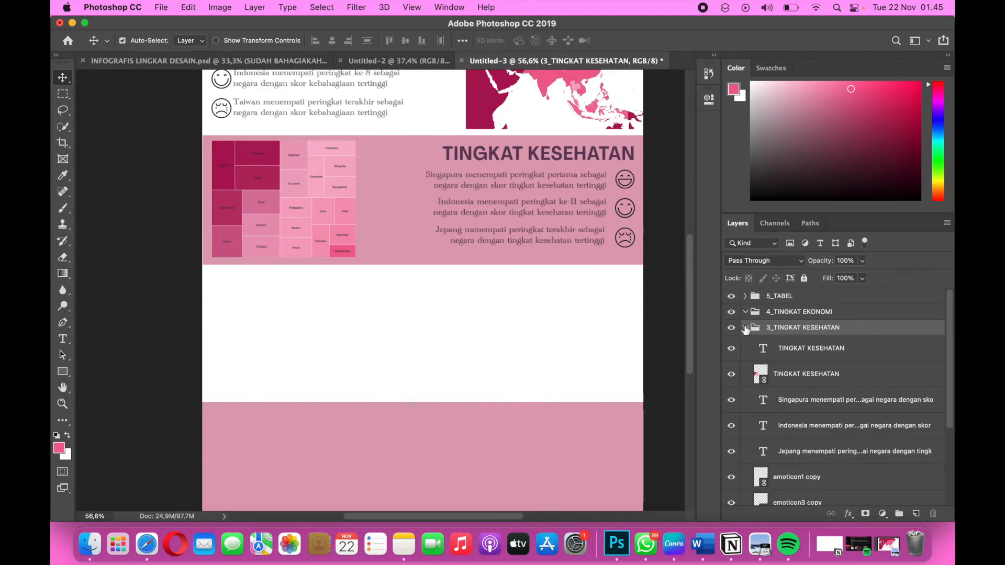
click(800, 351)
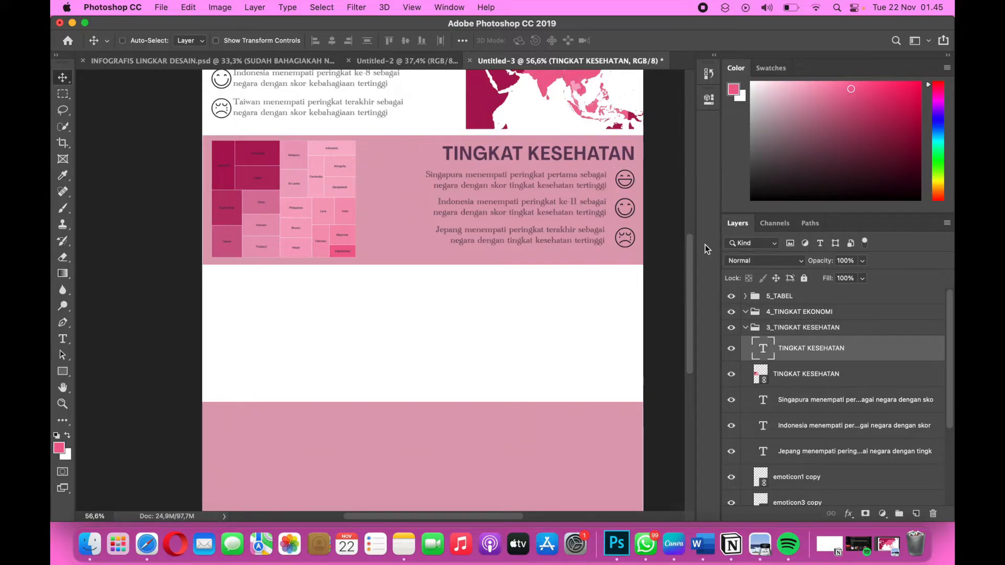
key(super+j)
key(super+t)
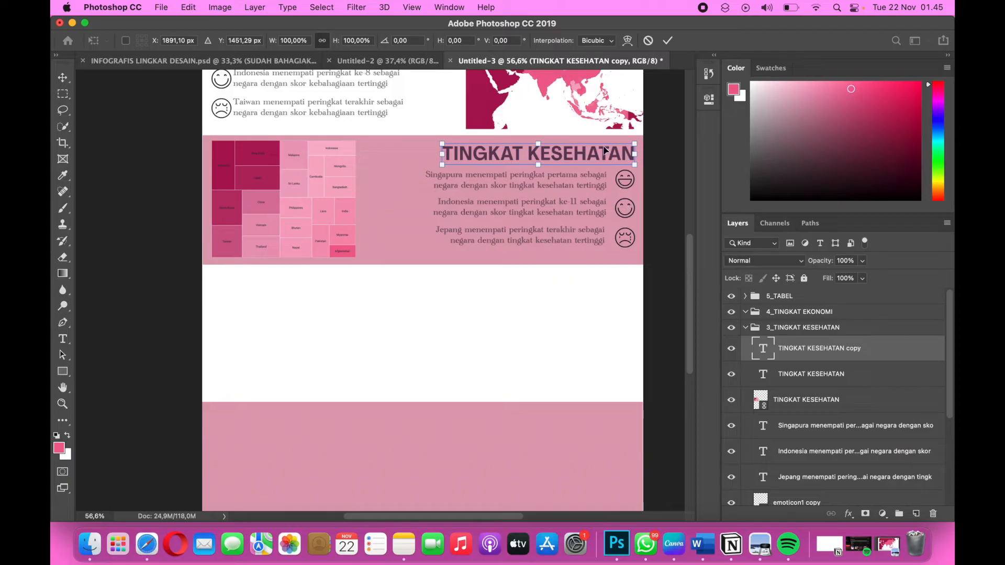
drag(605, 151, 373, 286)
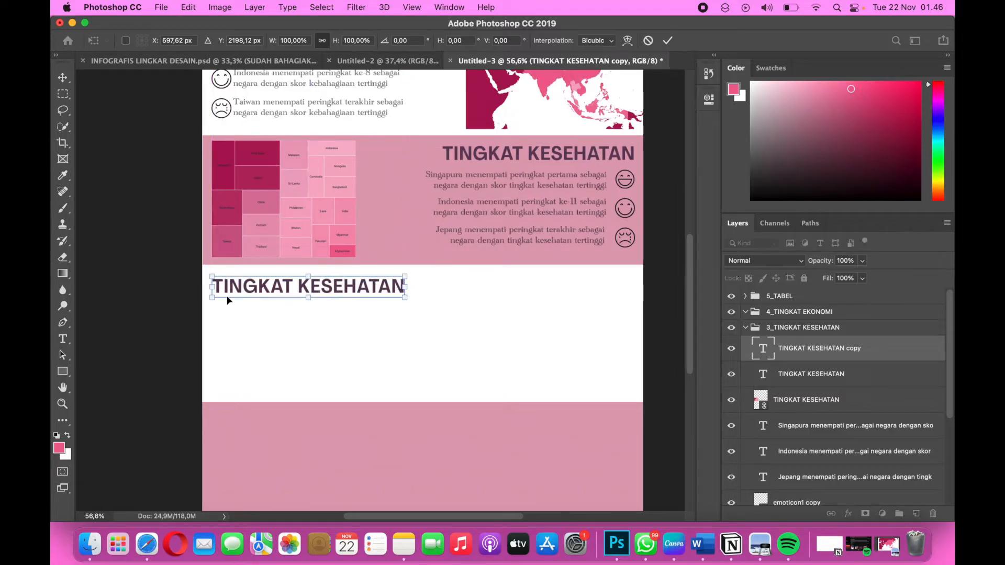
drag(248, 291, 247, 287)
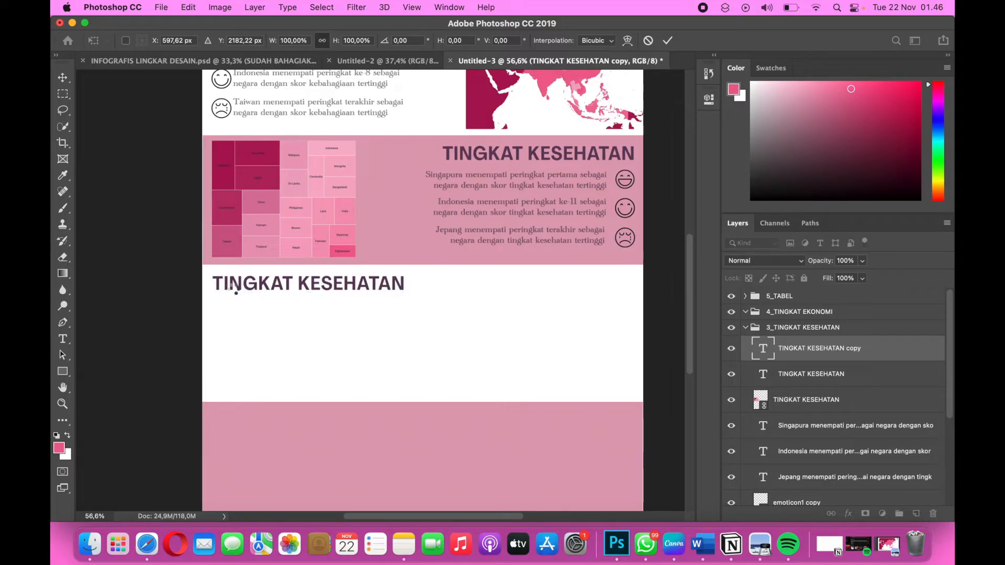
key(Return)
Replace the copied heading's text with "TINGKAT EKONOMI" and "(GDP PER KAPITA)" on two lines.
double_click(378, 284)
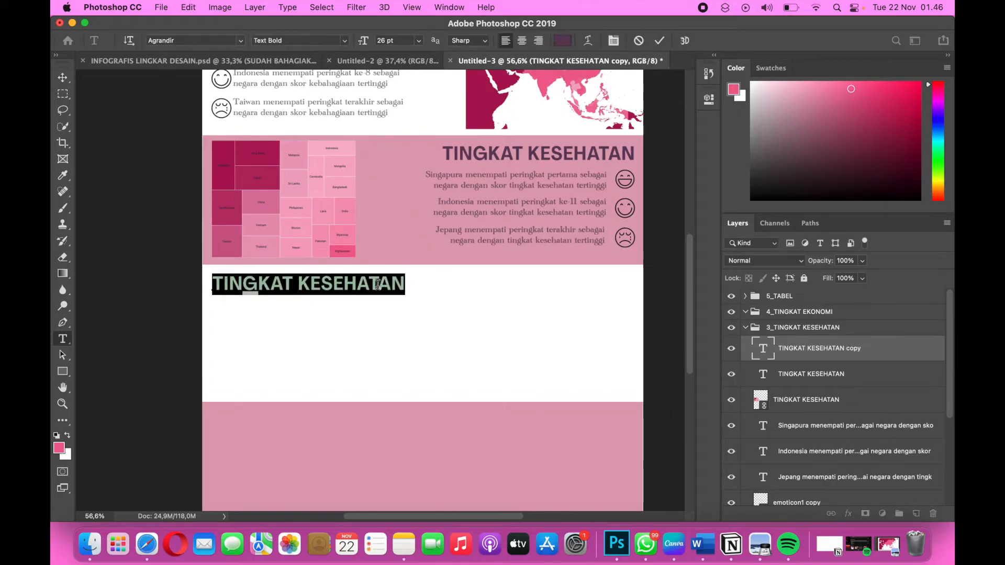
text(TIN)
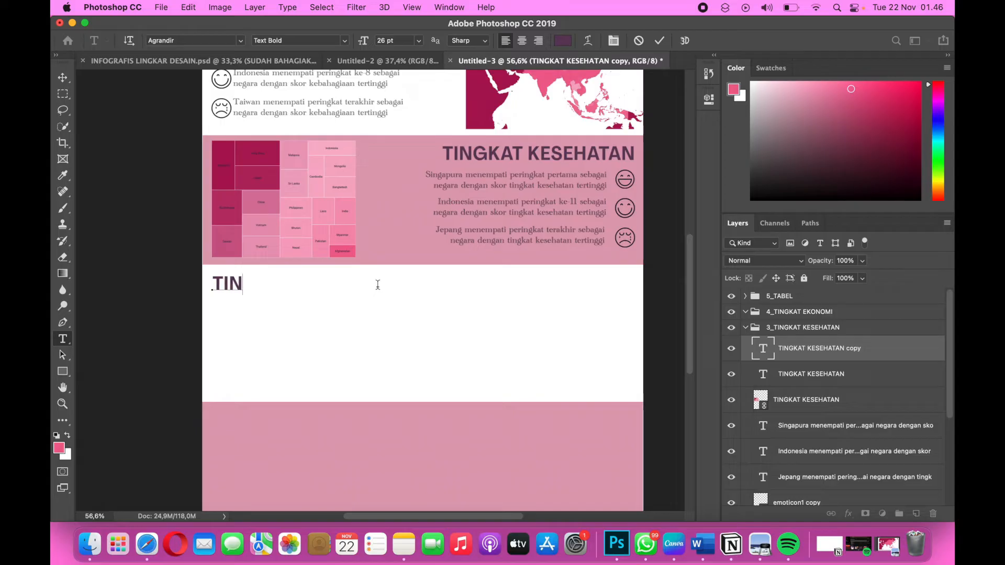
text(GKAT EKONOMI)
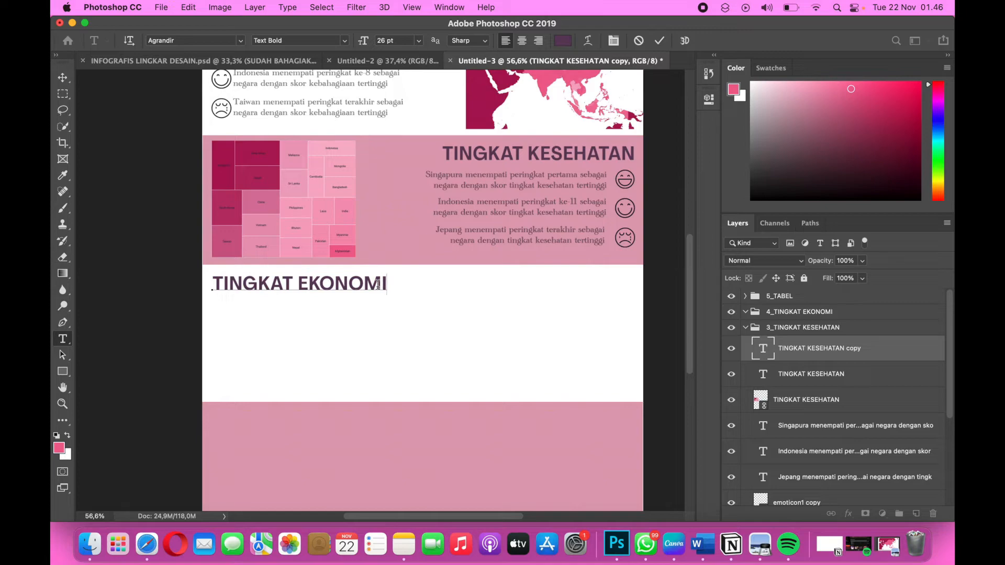
key(Return)
text((GD)
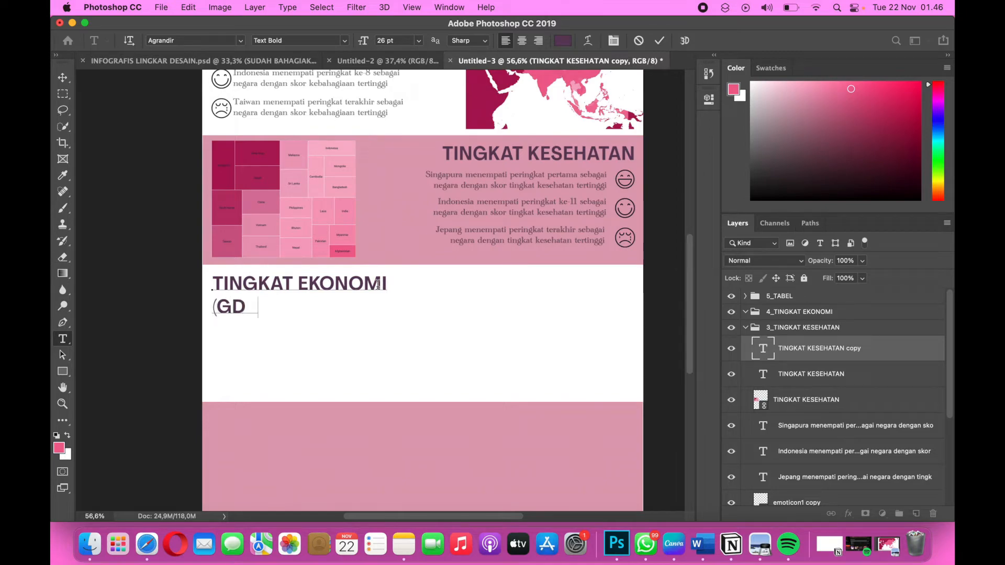
text(P PER KAB)
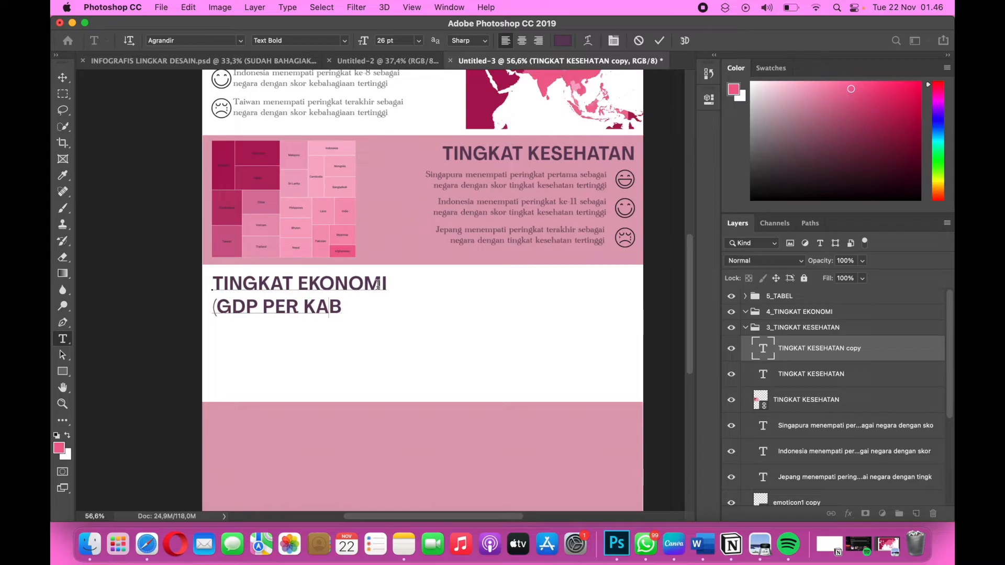
key(BackSpace)
text(PITA)
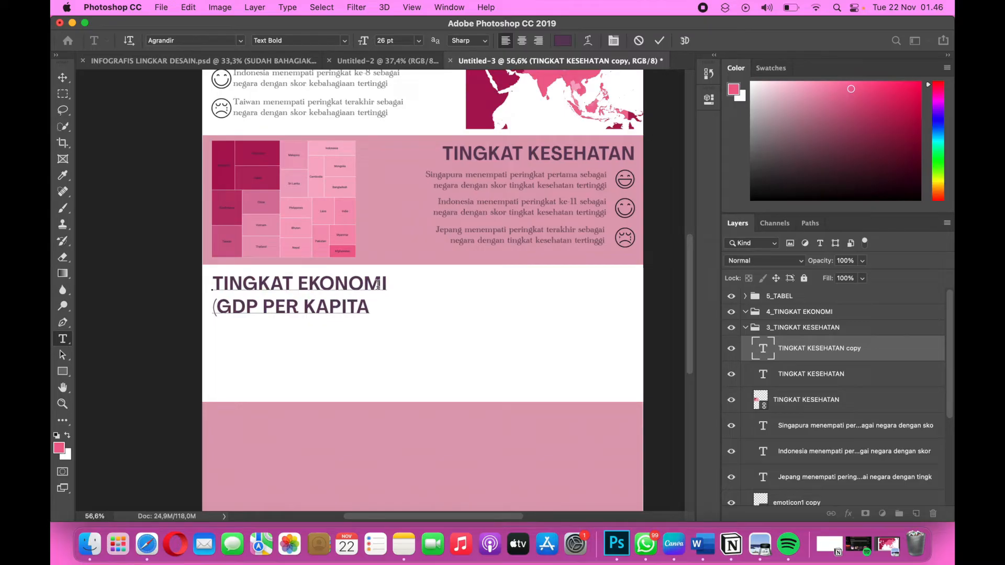
text())
drag(375, 308, 409, 309)
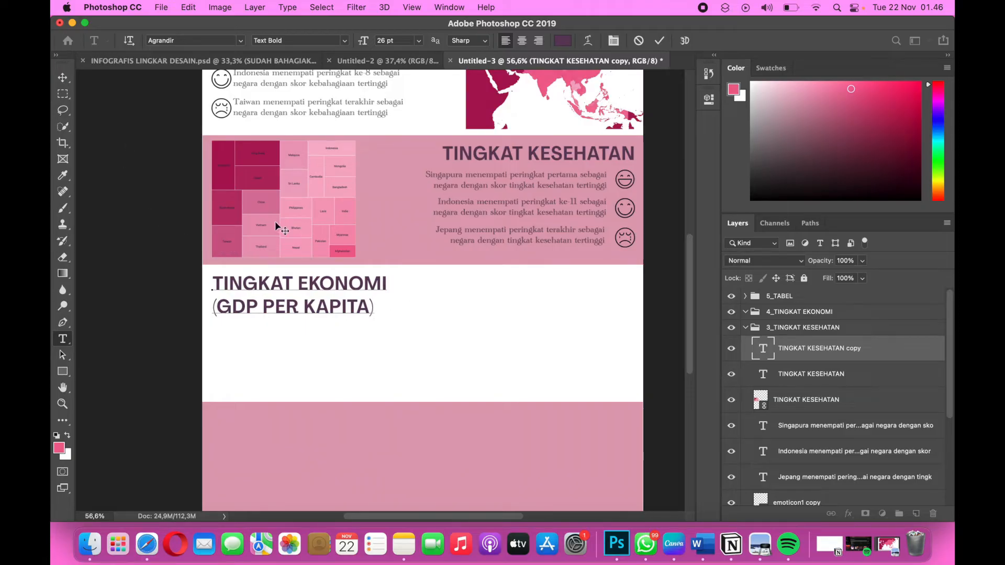
click(63, 77)
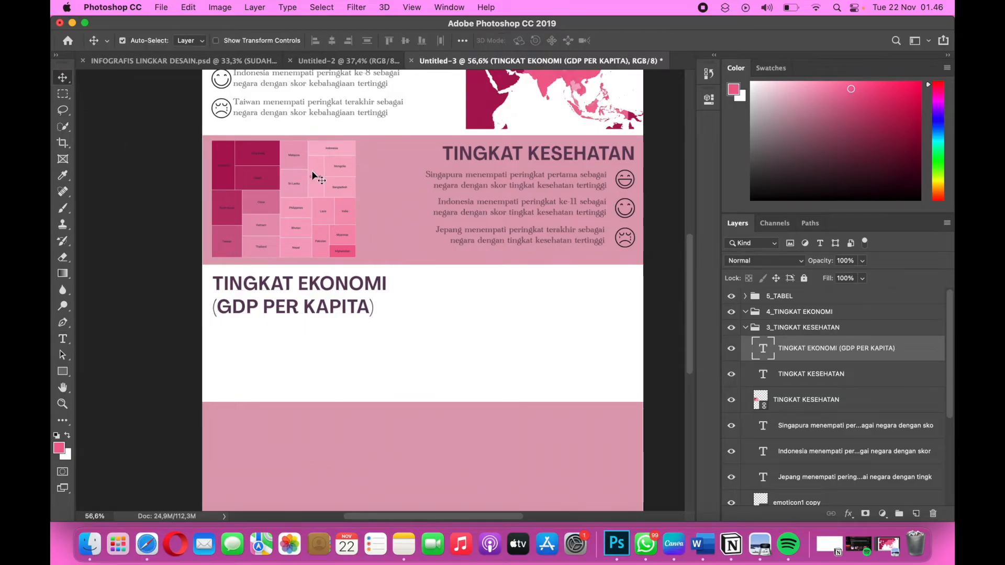
Move the TINGKAT EKONOMI (GDP PER KAPITA) text layer into the 4_TINGKAT EKONOMI group and collapse the 3_TINGKAT KESEHATAN group.
scroll(314, 175, up, 4)
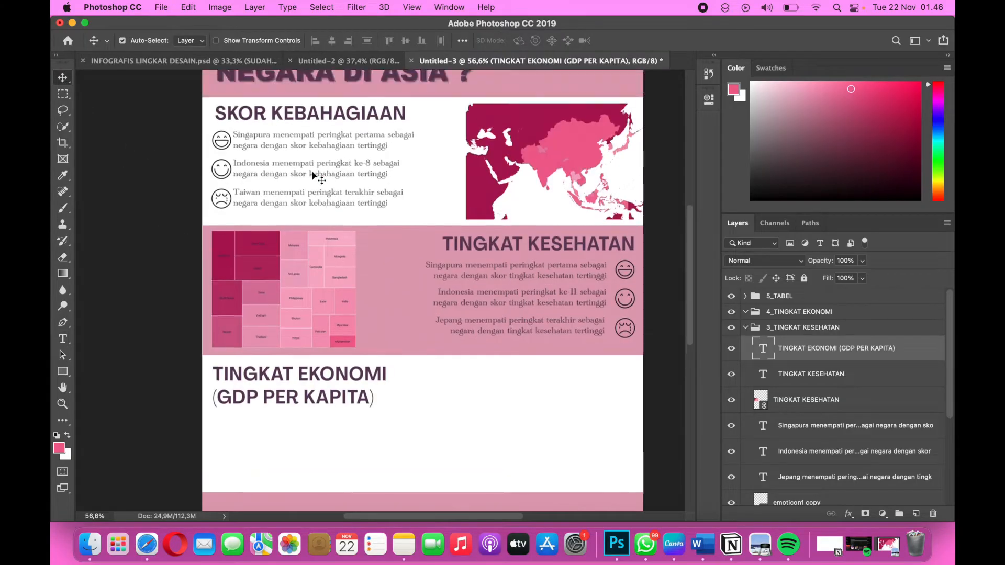
click(746, 327)
click(745, 328)
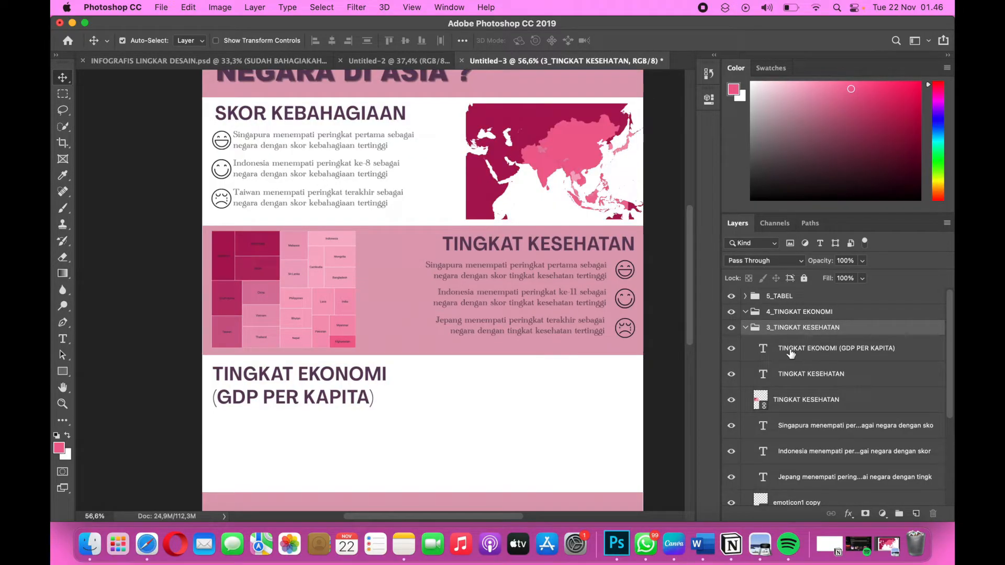
drag(792, 352, 789, 315)
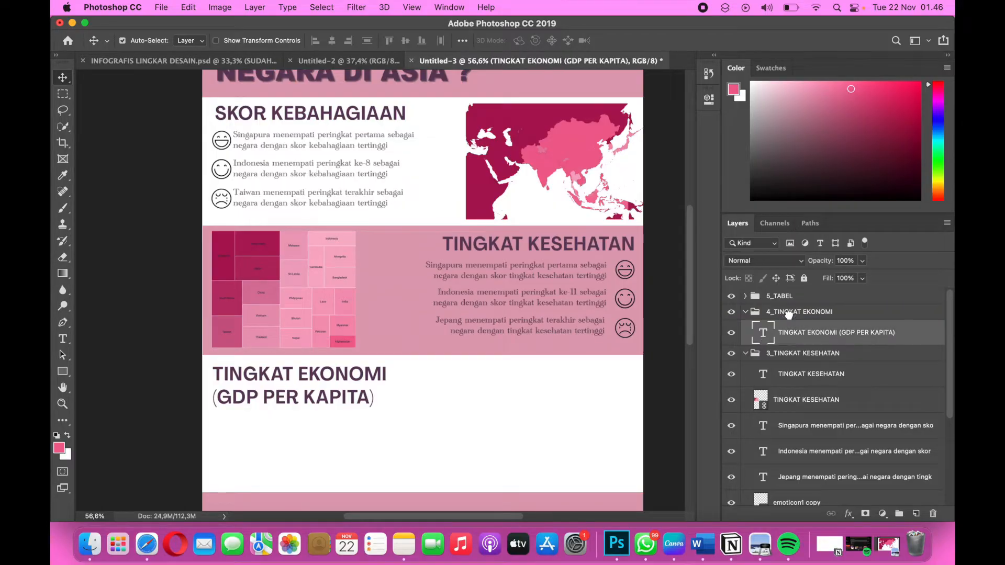
click(745, 354)
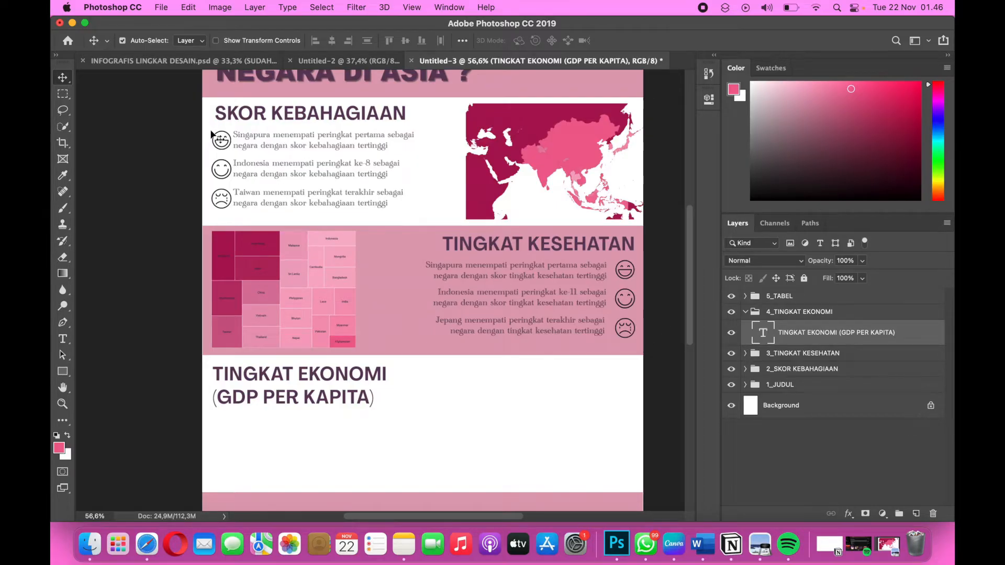
Duplicate the three SKOR KEBAHAGIAAN sentences with their emoticons below the TINGKAT EKONOMI heading and put the copies in the 4_TINGKAT EKONOMI group.
scroll(212, 134, up, 2)
scroll(212, 136, down, 2)
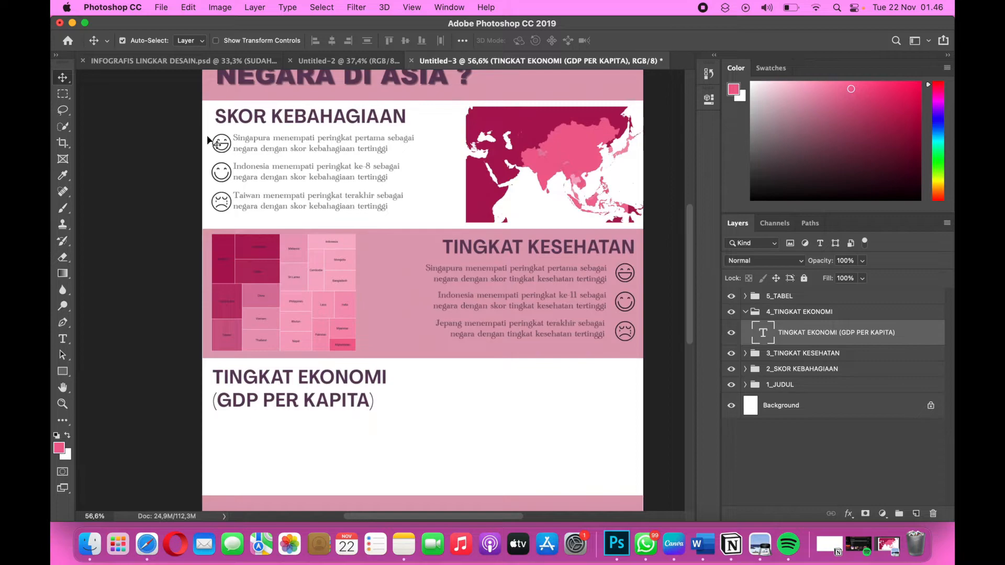
drag(277, 179, 397, 208)
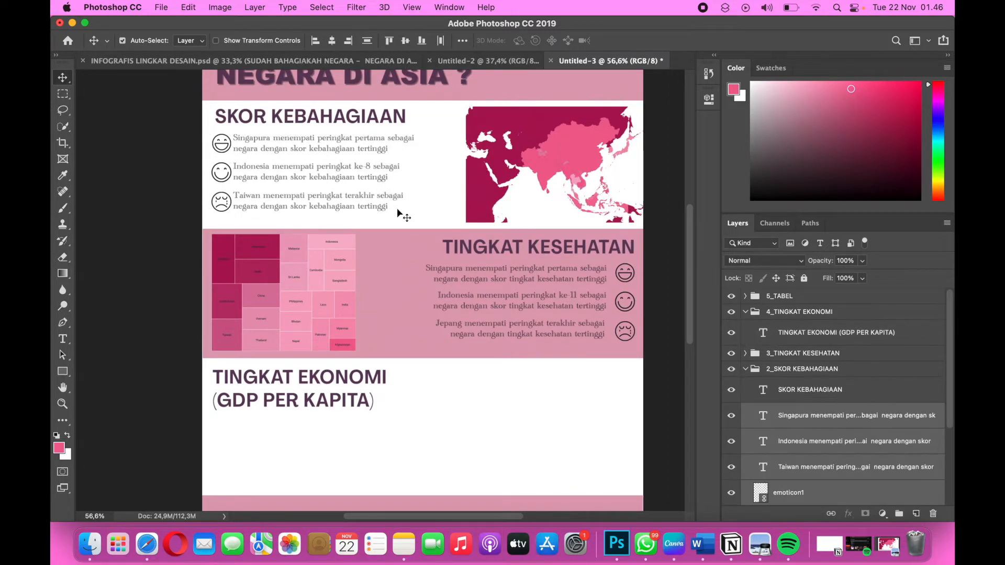
key(super+j)
key(super+t)
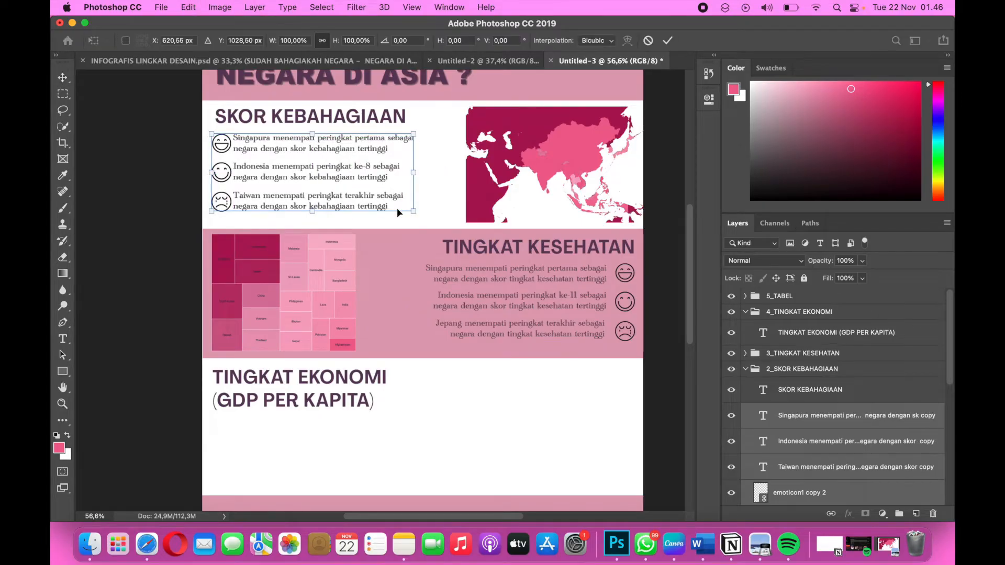
scroll(397, 209, down, 3)
drag(352, 97, 355, 388)
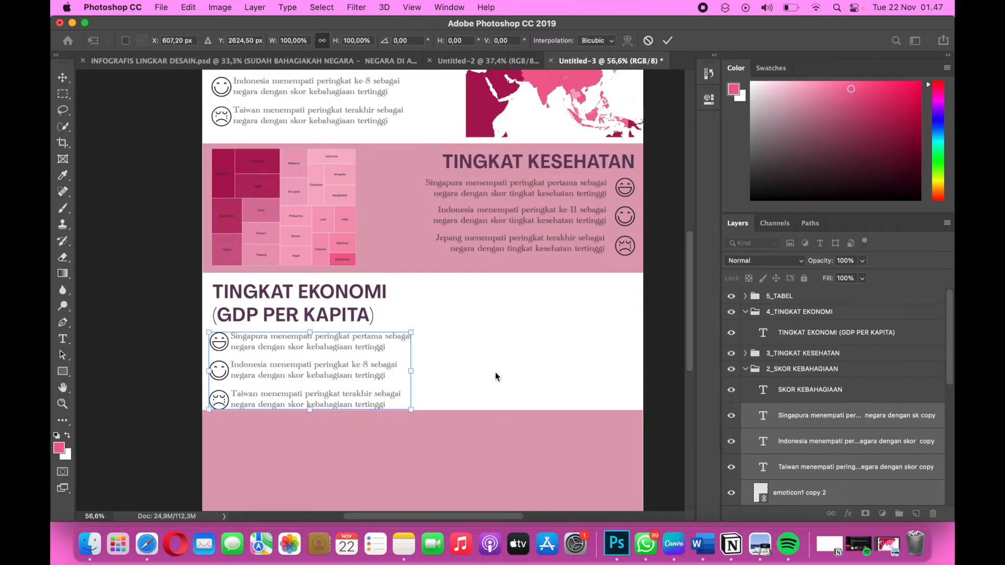
key(Return)
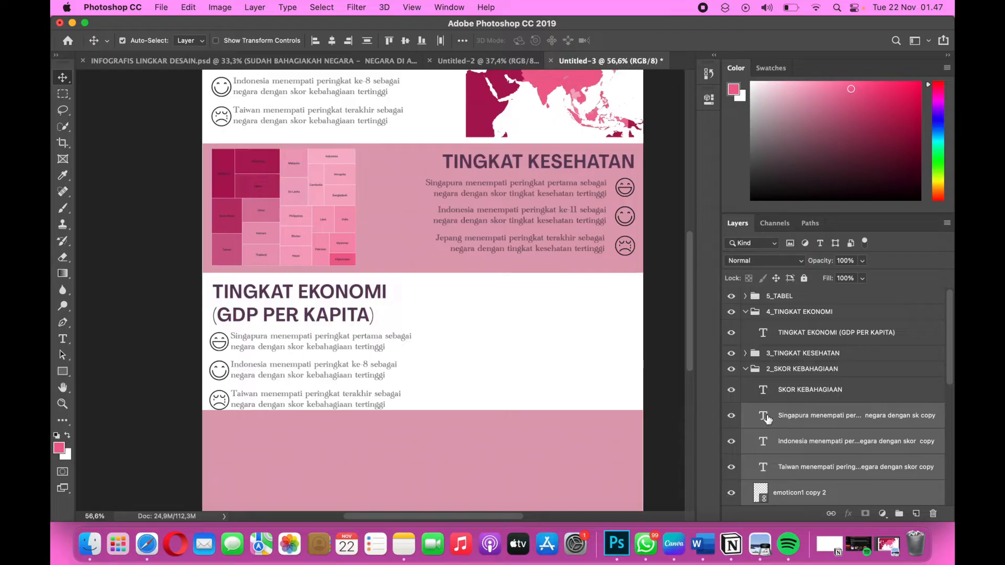
drag(768, 420, 774, 322)
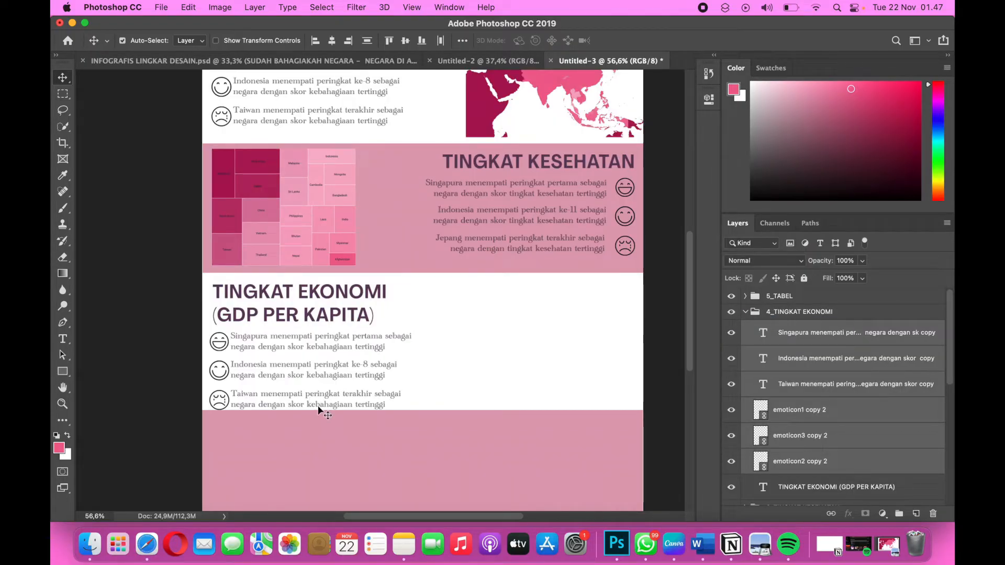
click(334, 426)
scroll(335, 426, down, 10)
scroll(334, 426, up, 5)
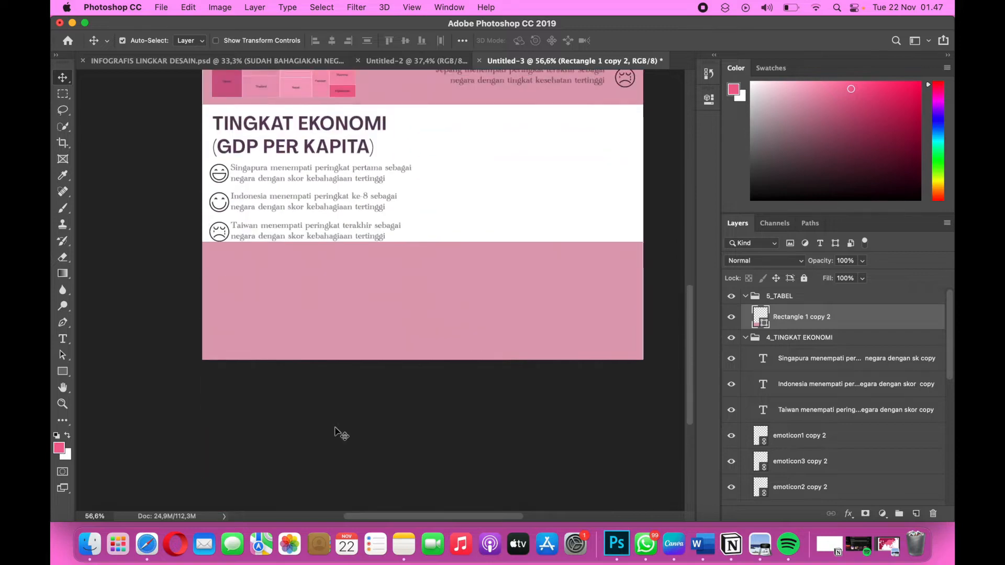
scroll(334, 428, up, 5)
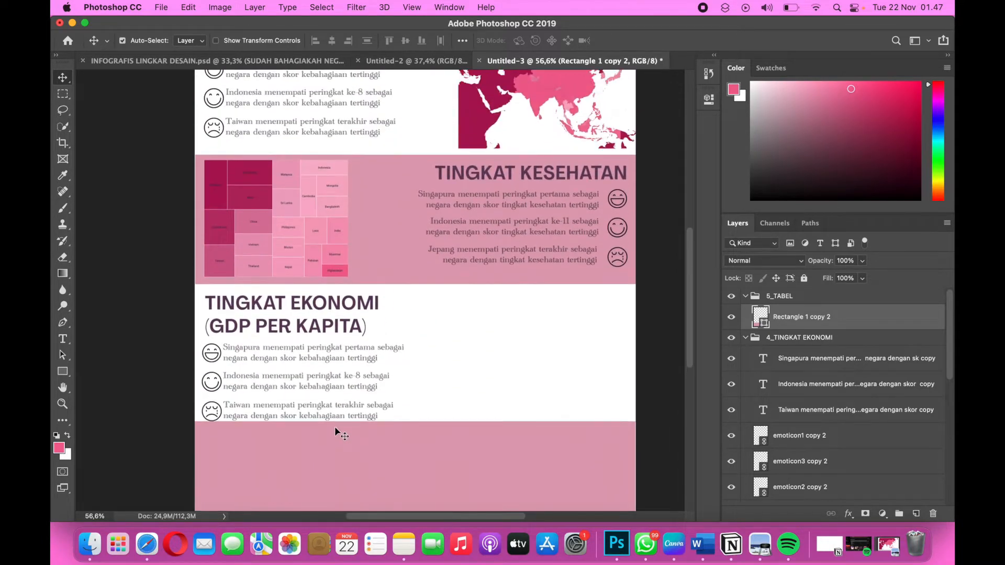
Shrink the treemap chart in the TINGKAT KESEHATAN band to a scale of about 35.1% and align it with the band's left margin.
click(299, 249)
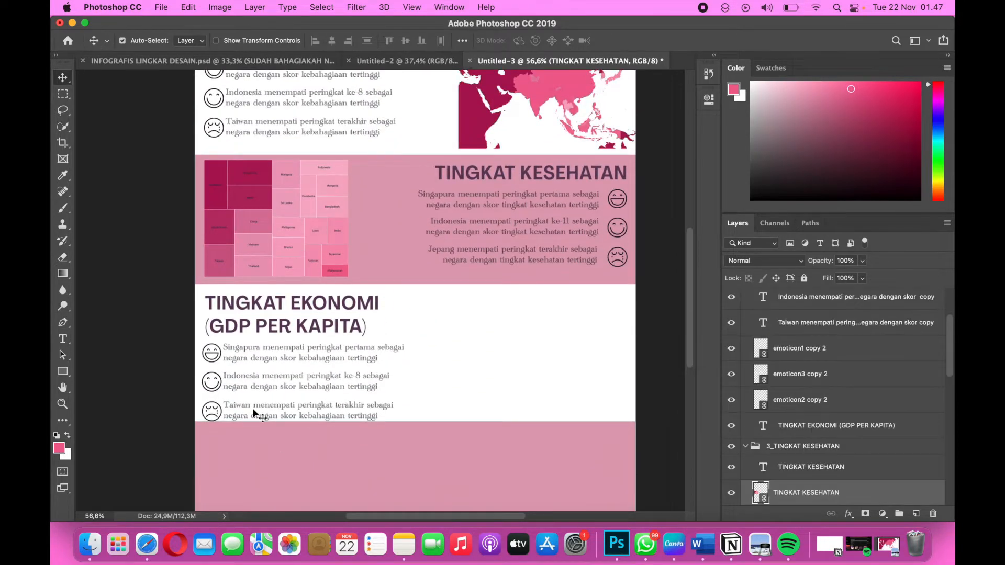
scroll(256, 415, down, 3)
scroll(306, 382, up, 5)
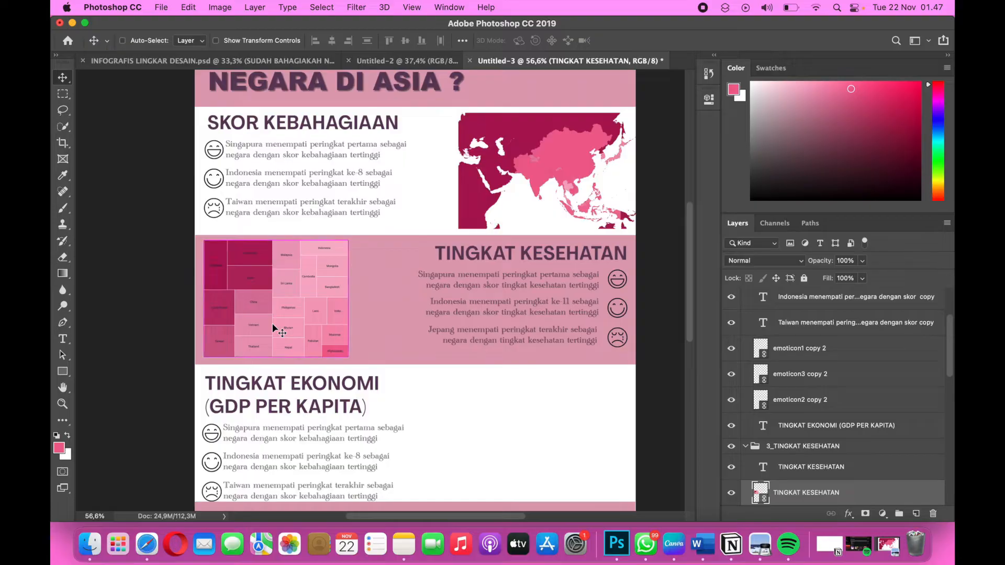
key(ctrl+t)
drag(204, 354, 213, 350)
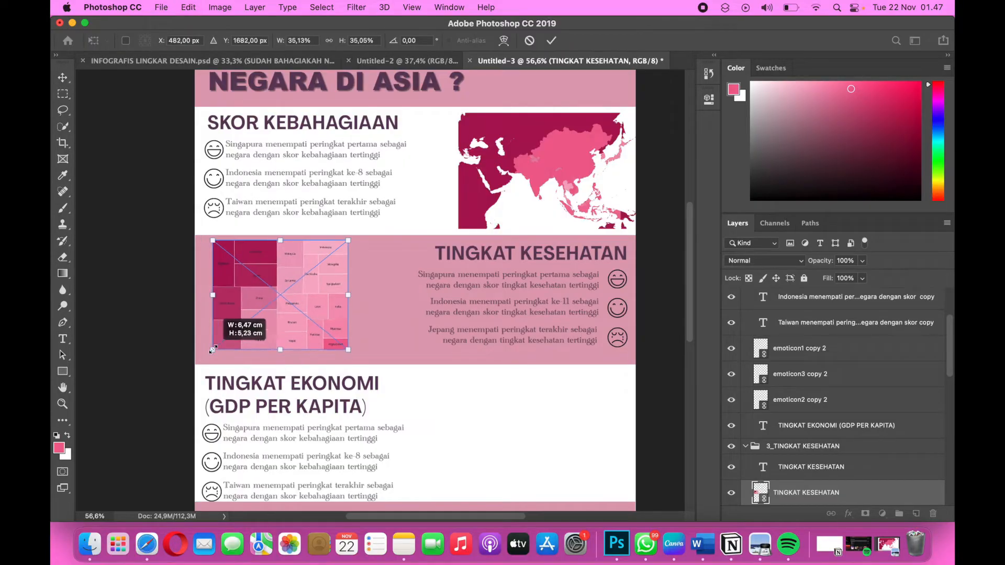
drag(279, 309, 274, 312)
key(Return)
key(super+t)
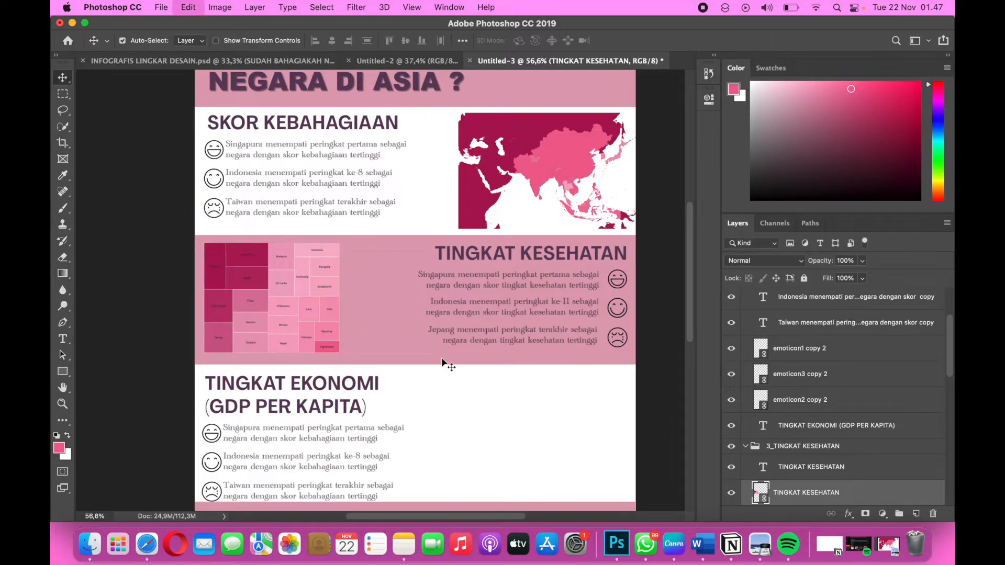
key(Return)
Unlock the pink rectangle behind the TINGKAT KESEHATAN section and reduce its height from the lower edge to about 94.91%.
click(532, 363)
scroll(763, 449, down, 10)
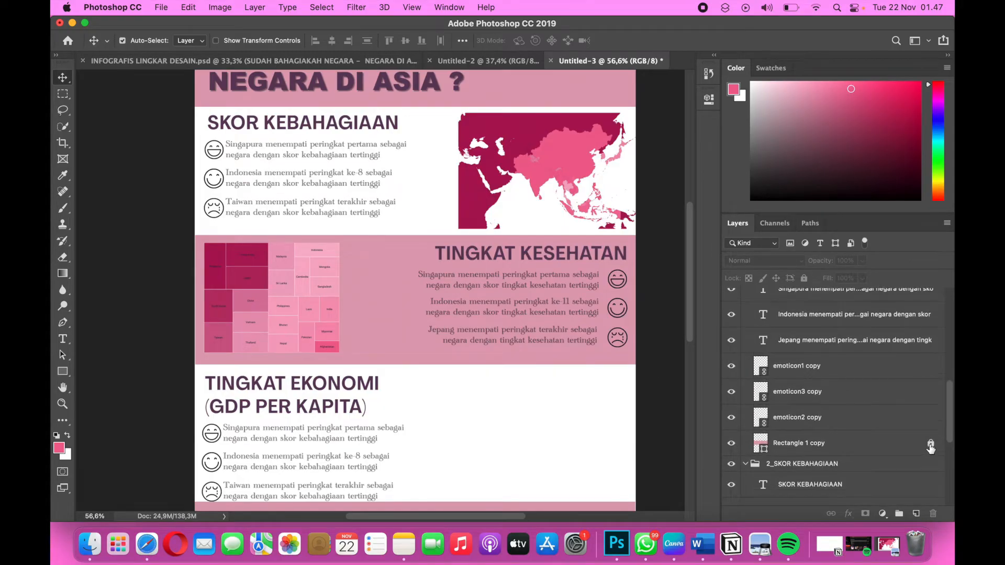
click(931, 445)
click(403, 358)
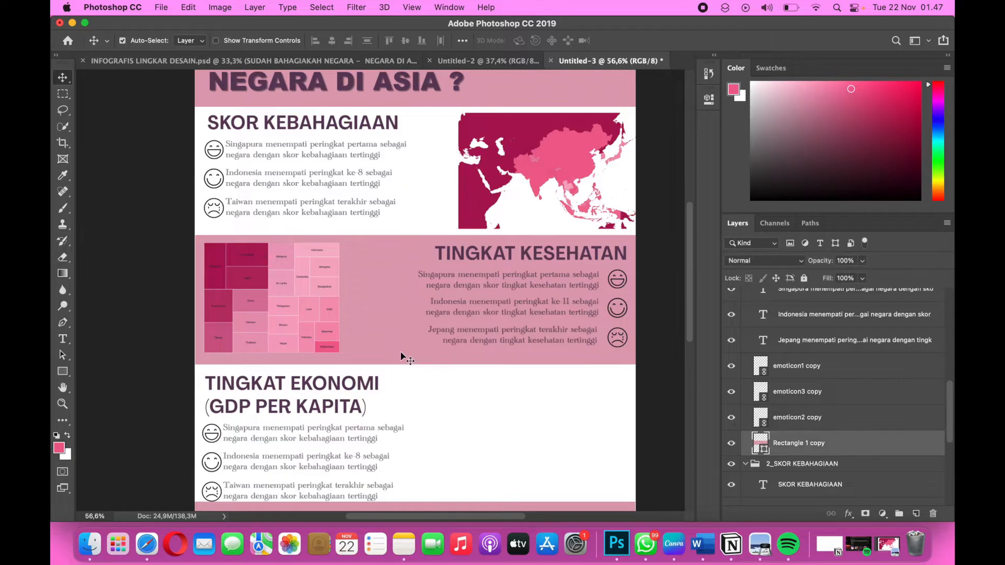
key(cmd+t)
drag(414, 360, 414, 358)
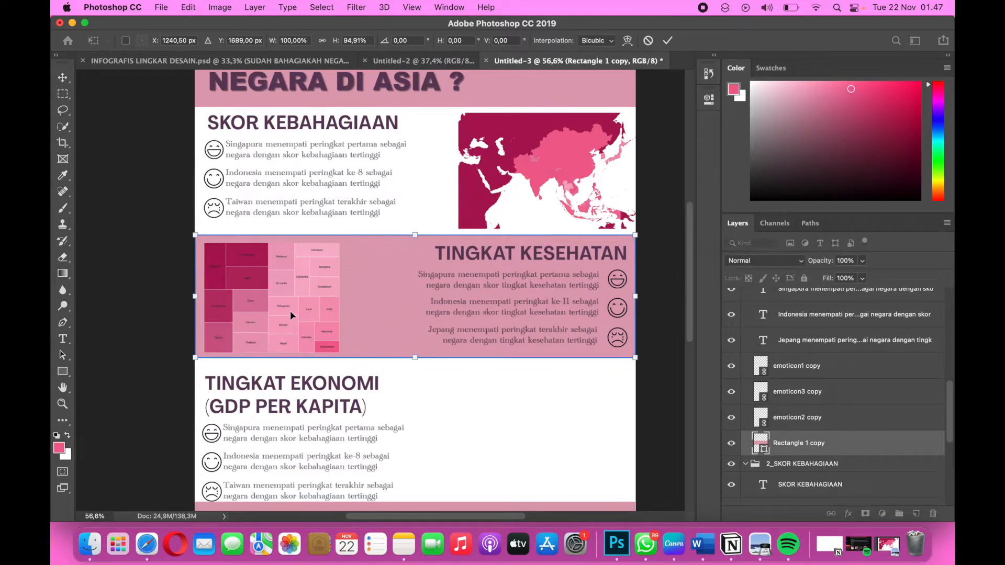
Nudge the resized pink rectangle vertically against the SKOR KEBAHAGIAAN section, to a Y position of 1691 px.
key(Up)
key(Up)
key(Up)
key(Up)
key(Up)
key(Up)
key(Up)
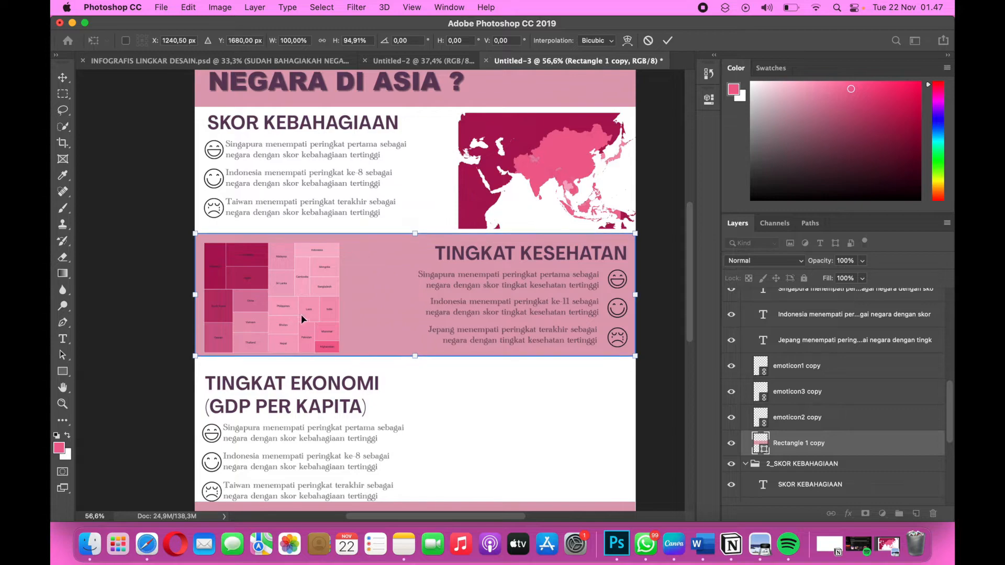
key(Down)
key(Down)
key(Down)
key(Down)
key(Down)
key(Down)
key(Down)
key(Down)
key(Down)
key(Down)
key(Down)
key(Down)
key(Down)
key(Down)
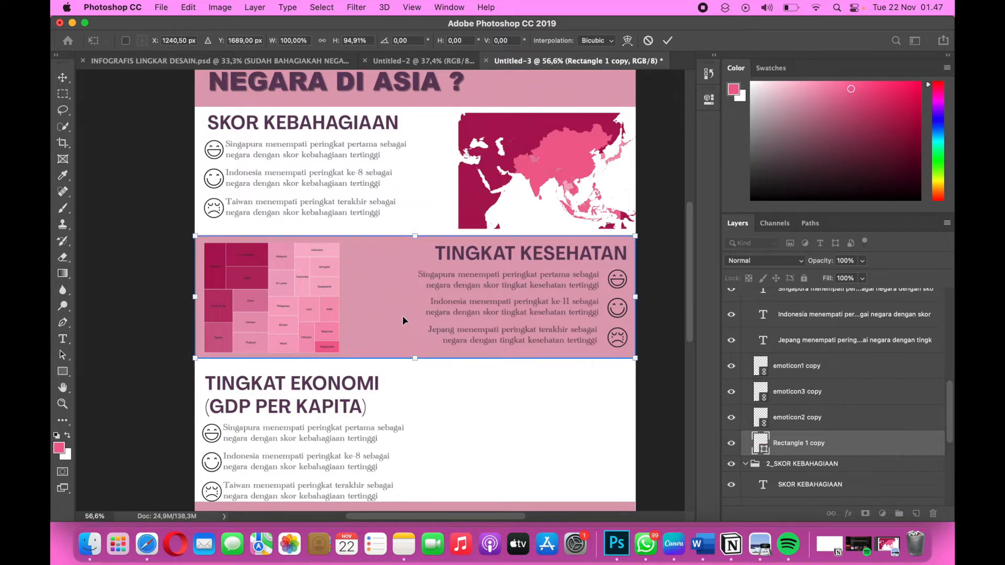
key(Up)
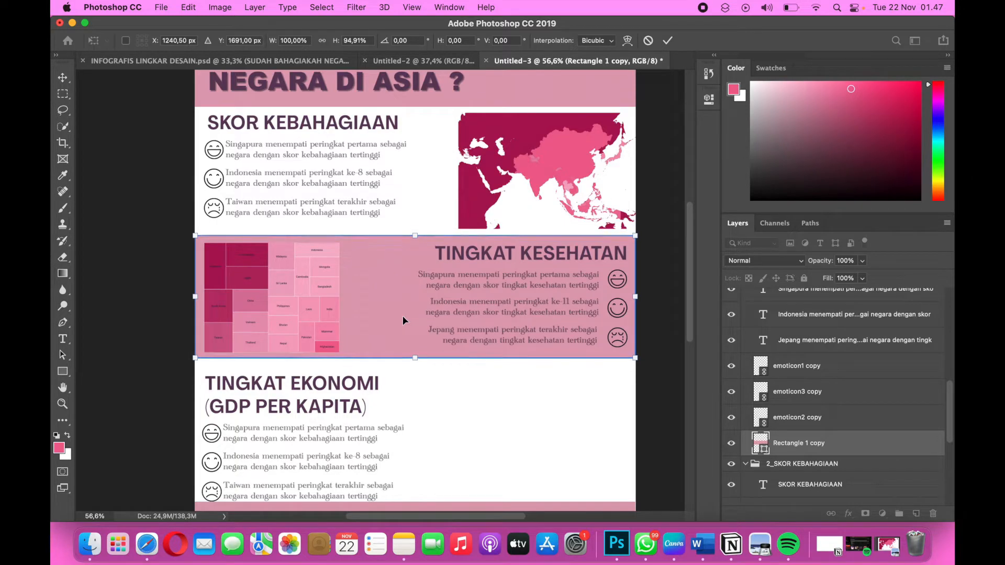
key(Return)
Nudge the treemap chart slightly up and to the left within the TINGKAT KESEHATAN band.
click(315, 284)
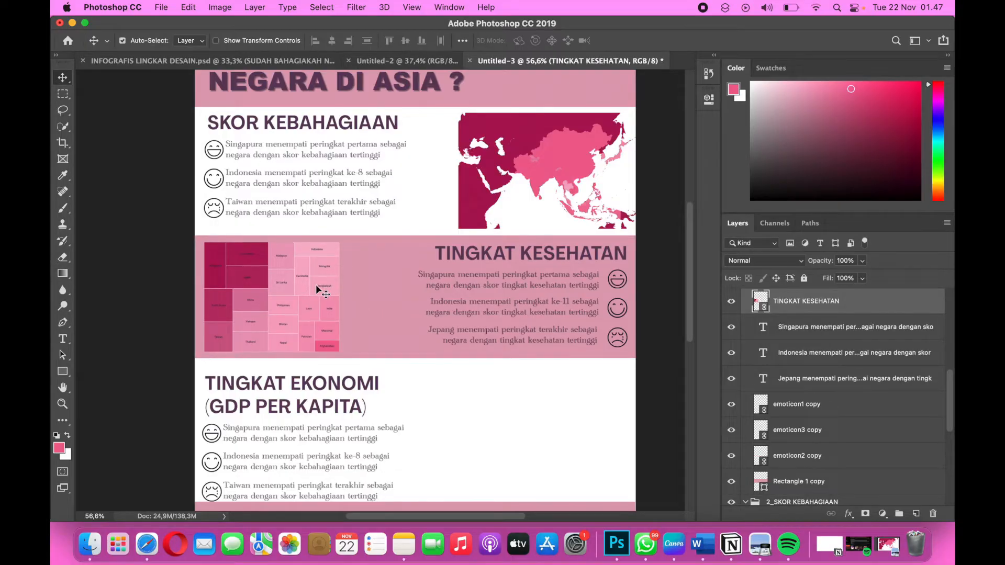
key(Up)
key(Up)
key(Up)
key(Left)
key(Left)
key(Left)
key(Left)
key(Left)
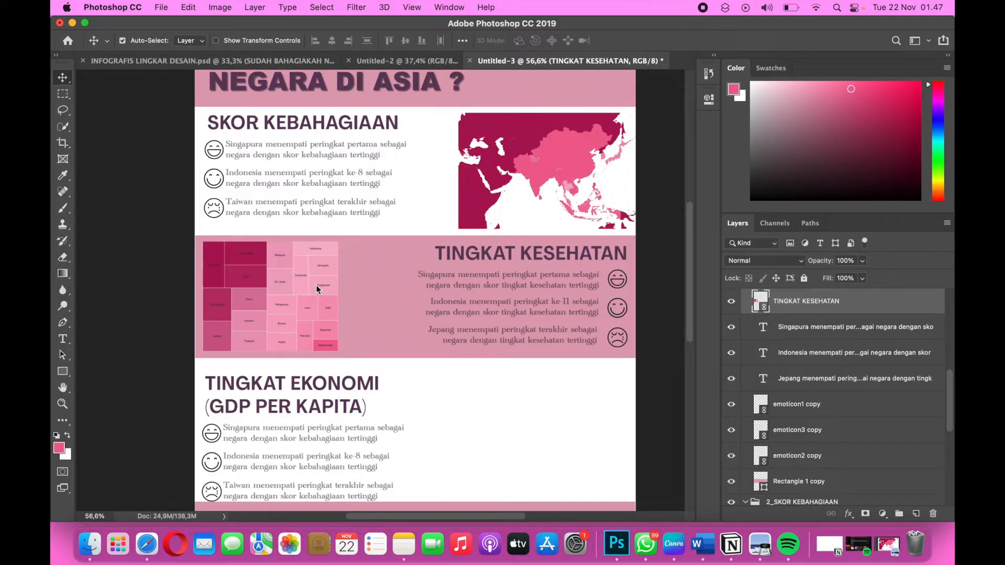
key(Left)
key(Left)
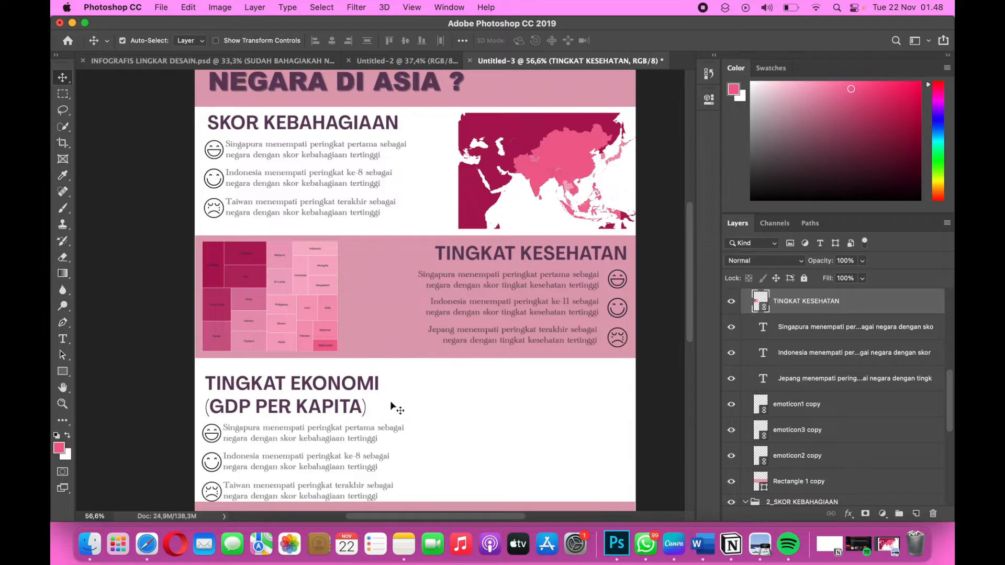
Move the TINGKAT EKONOMI heading, its three sentences and emoticons slightly up toward the pink band.
scroll(385, 413, down, 3)
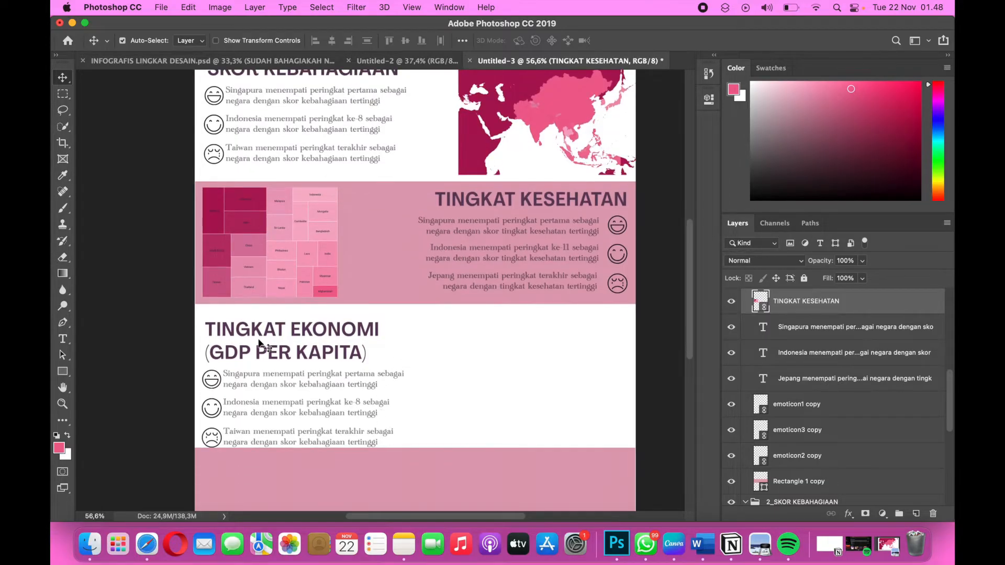
drag(203, 316, 302, 433)
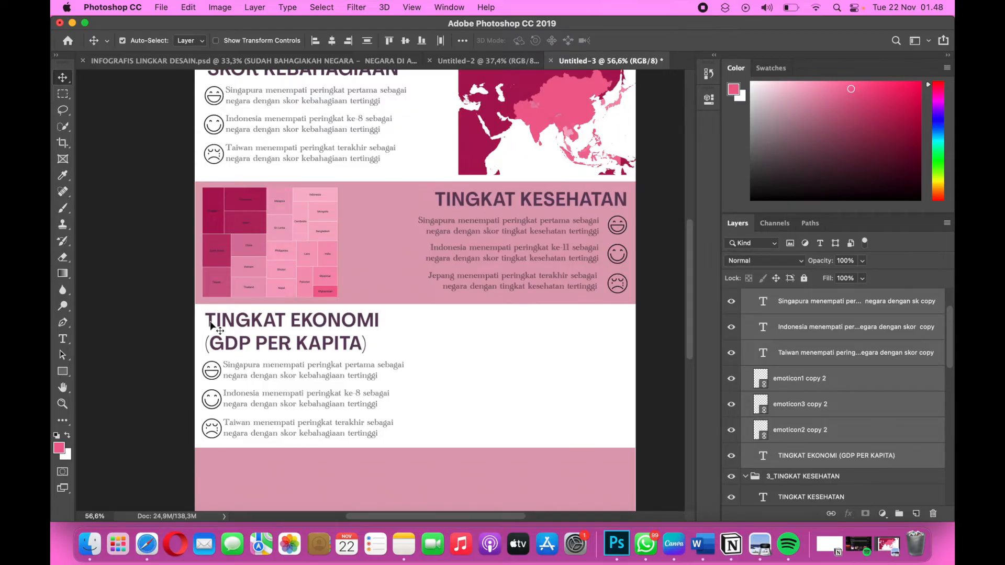
Widen the pink TINGKAT KESEHATAN rectangle past the page's left edge to a width of about 100.44%.
click(199, 293)
key(super+t)
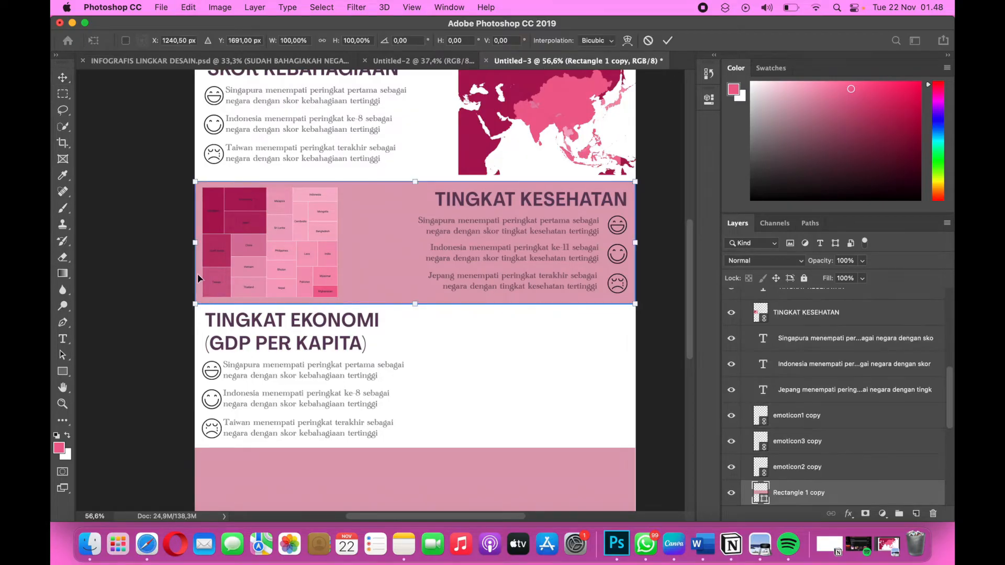
drag(193, 244, 192, 243)
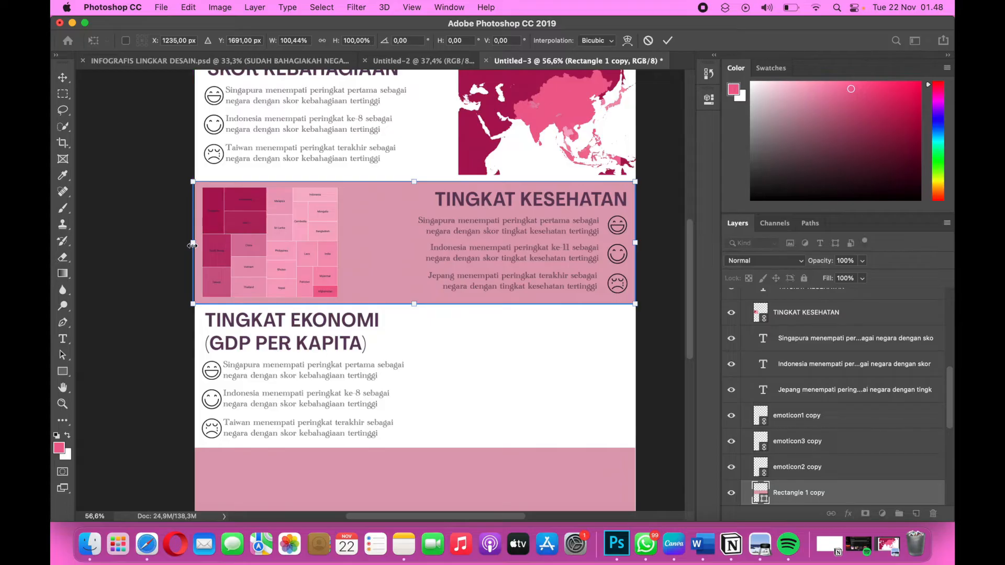
key(Return)
Switch to the Data Studio report and examine the Economy (GDP per Capita) and Happiness Score bar chart on page 3.
scroll(312, 372, down, 1)
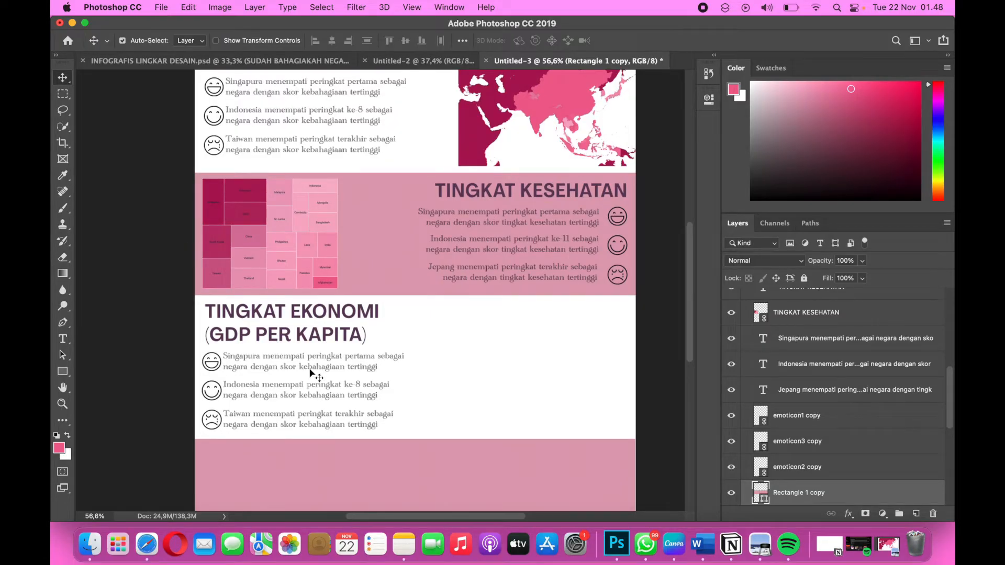
scroll(312, 373, up, 3)
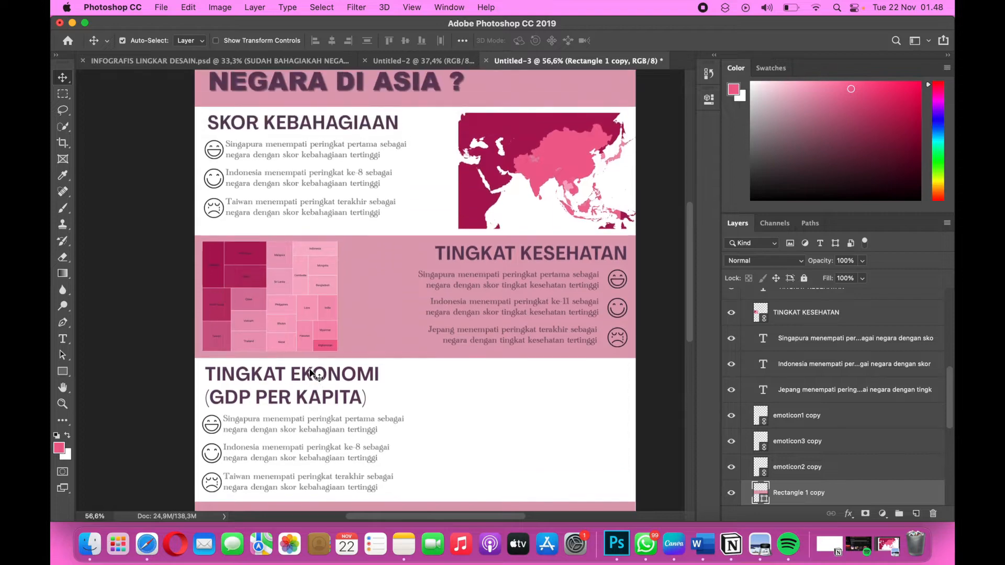
scroll(312, 373, down, 3)
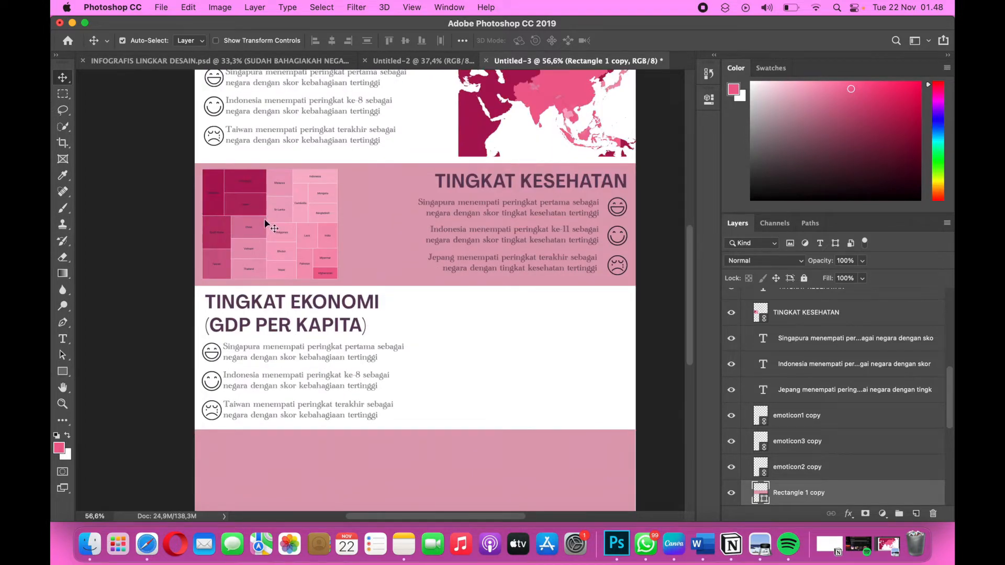
key(ctrl+Right)
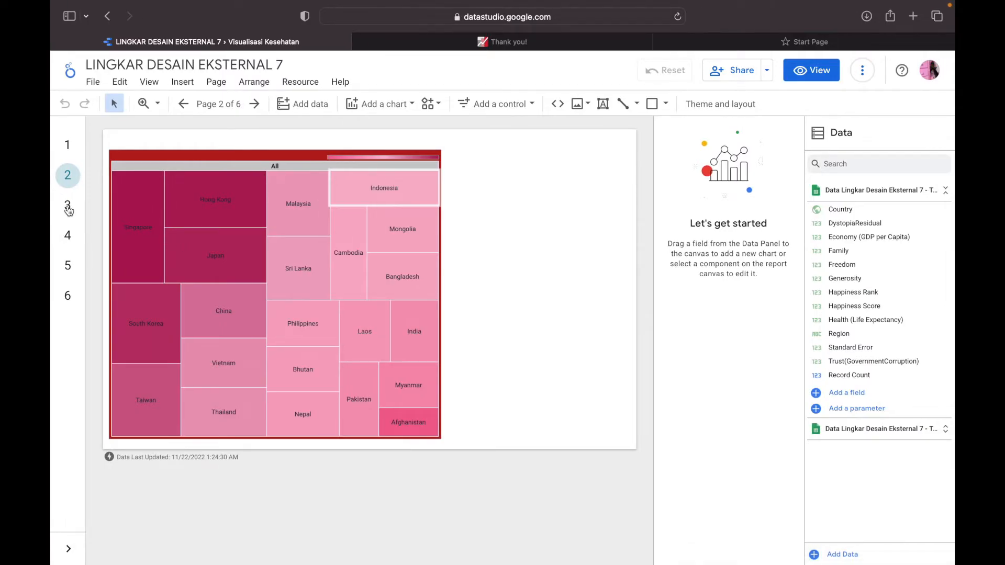
click(73, 206)
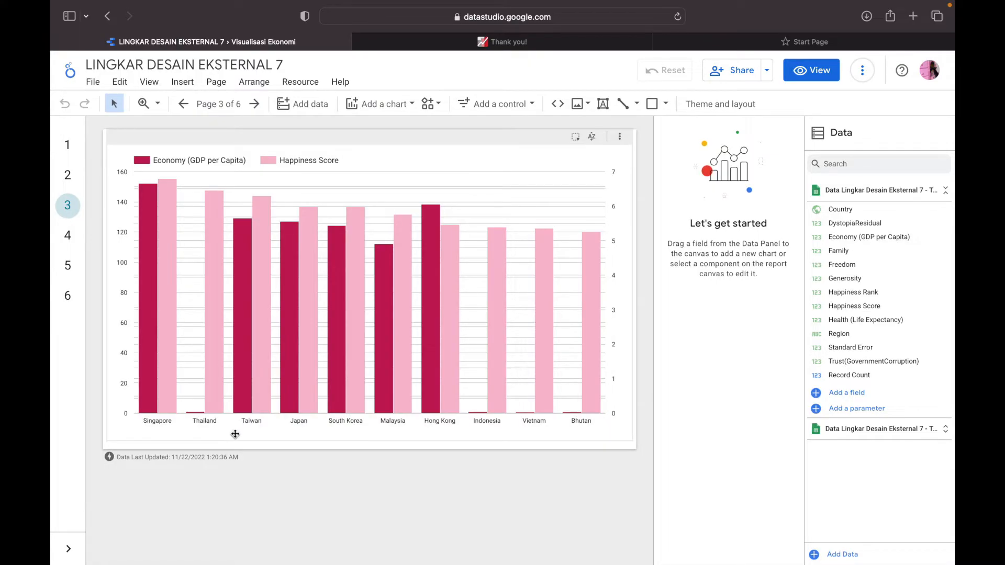
mouse_move(476, 417)
key(ctrl+Left)
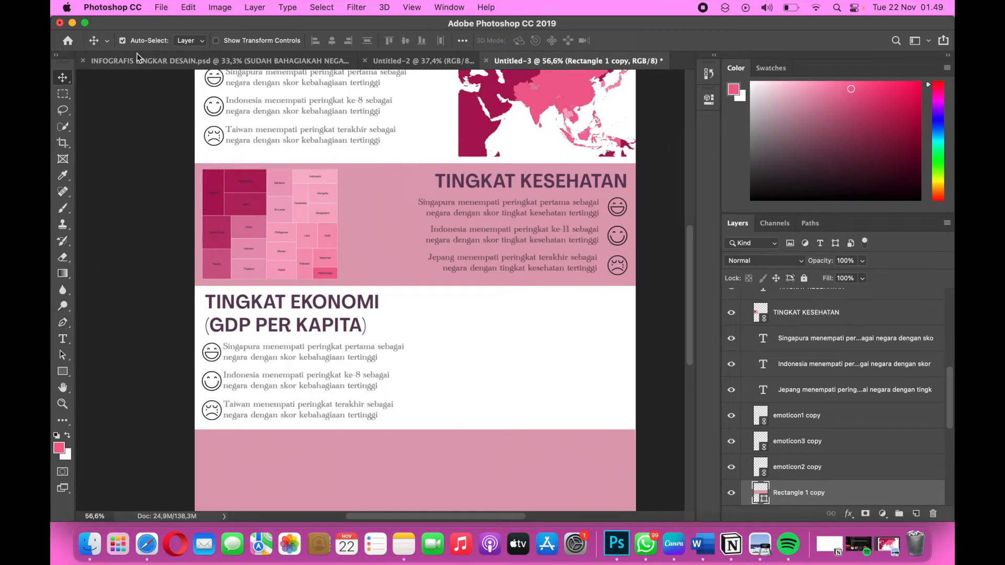
Place the TINGKAT EKONOMI chart image from the lingdes 8 folder into the infographic as a linked file.
click(159, 10)
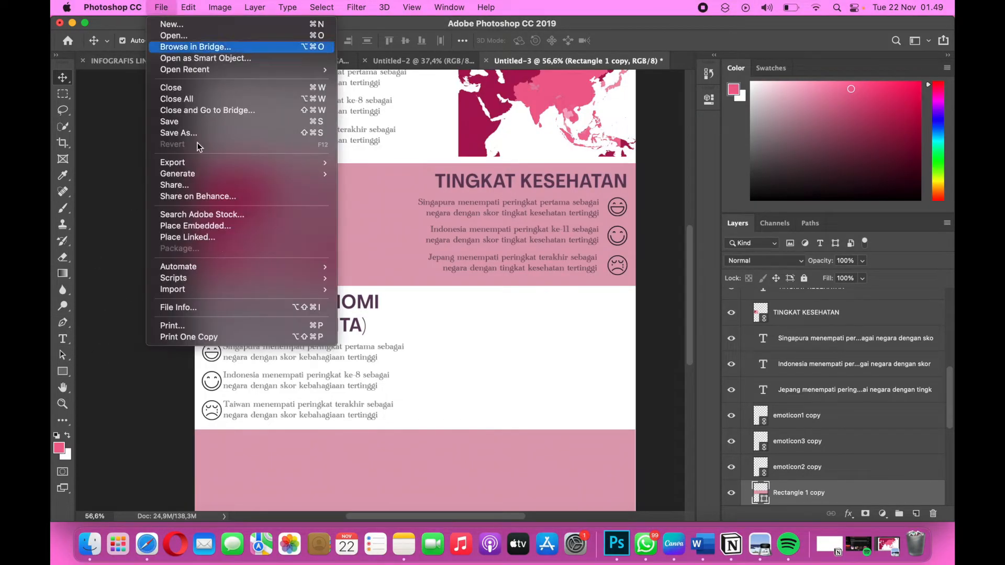
click(203, 238)
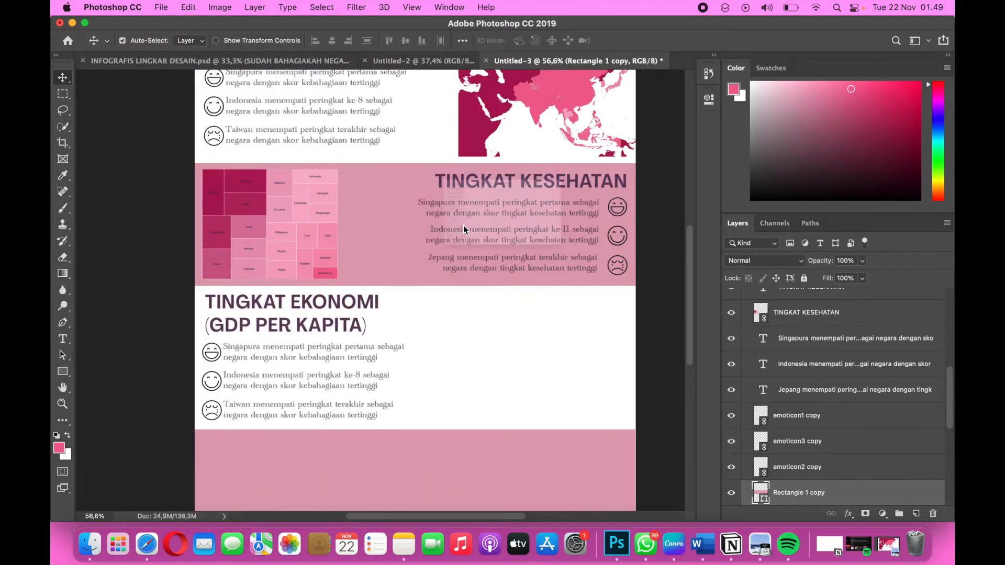
scroll(451, 261, down, 5)
scroll(453, 259, down, 2)
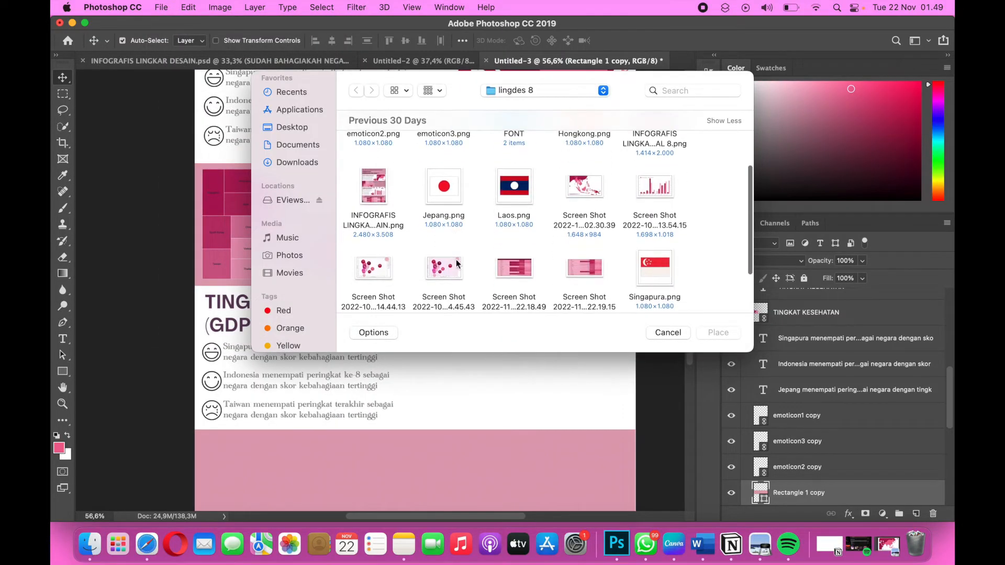
scroll(658, 197, down, 3)
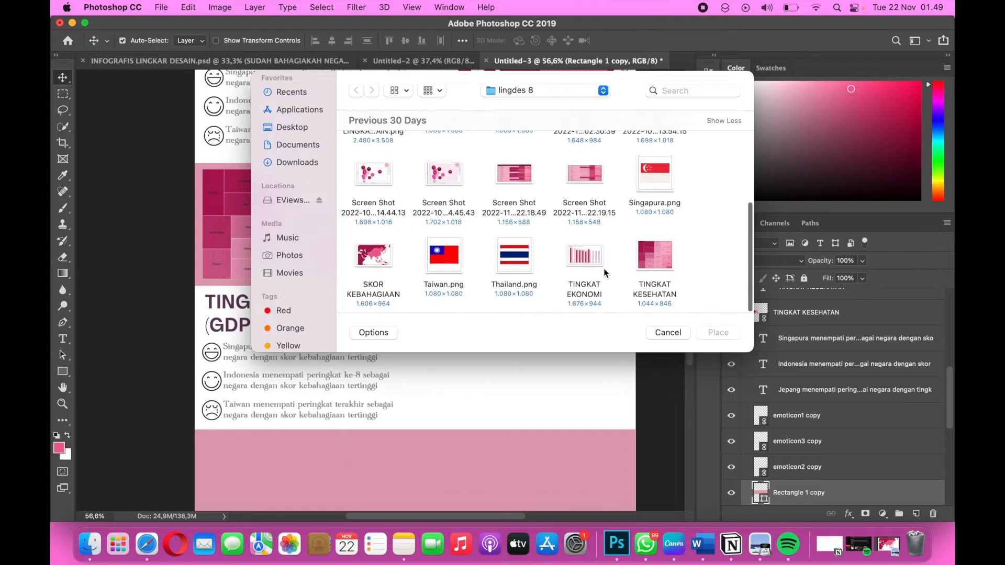
click(589, 258)
click(723, 334)
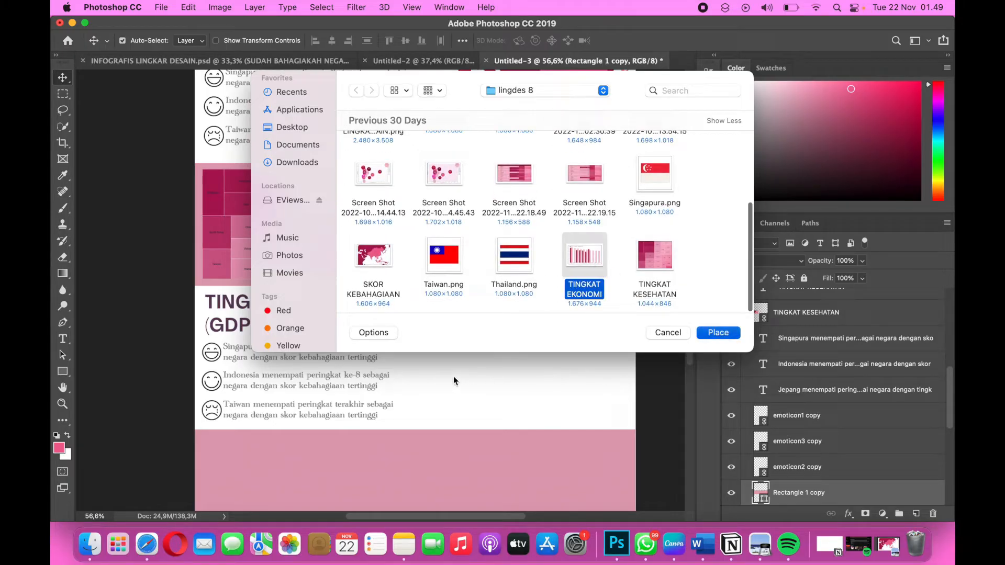
click(716, 335)
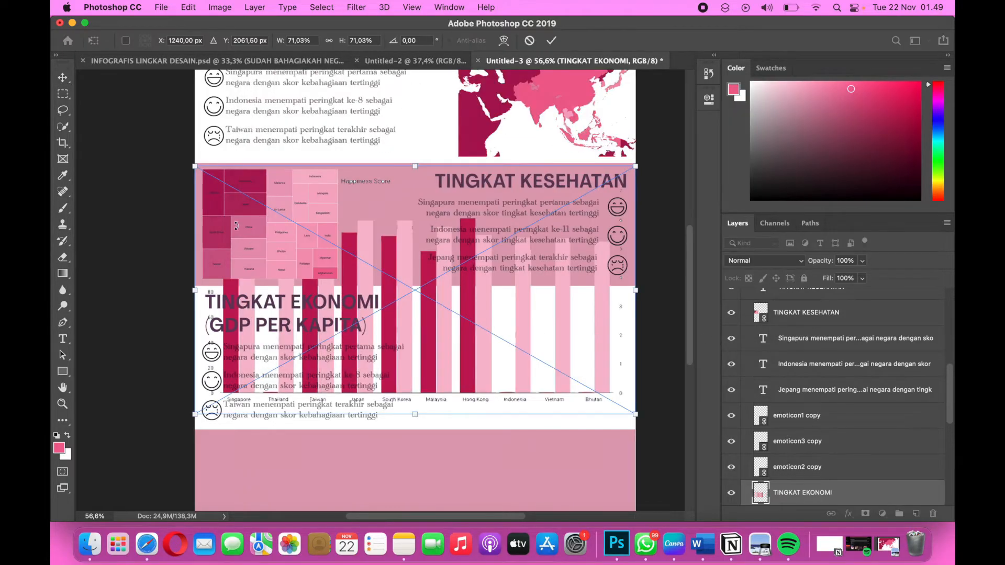
Shrink the bar chart to about 29.5% and position it beside the TINGKAT EKONOMI sentences at the page's right edge.
drag(195, 167, 455, 314)
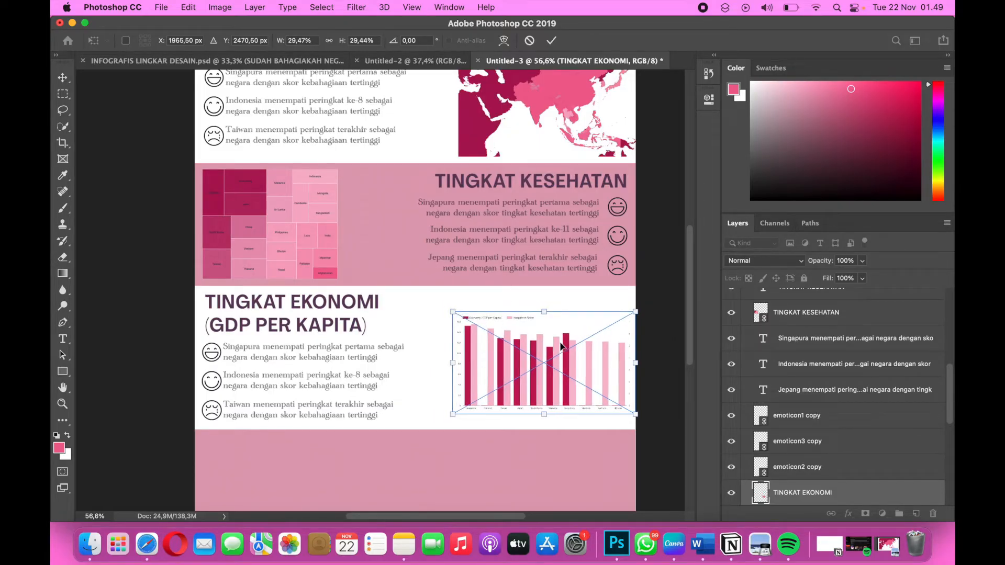
drag(563, 357, 563, 366)
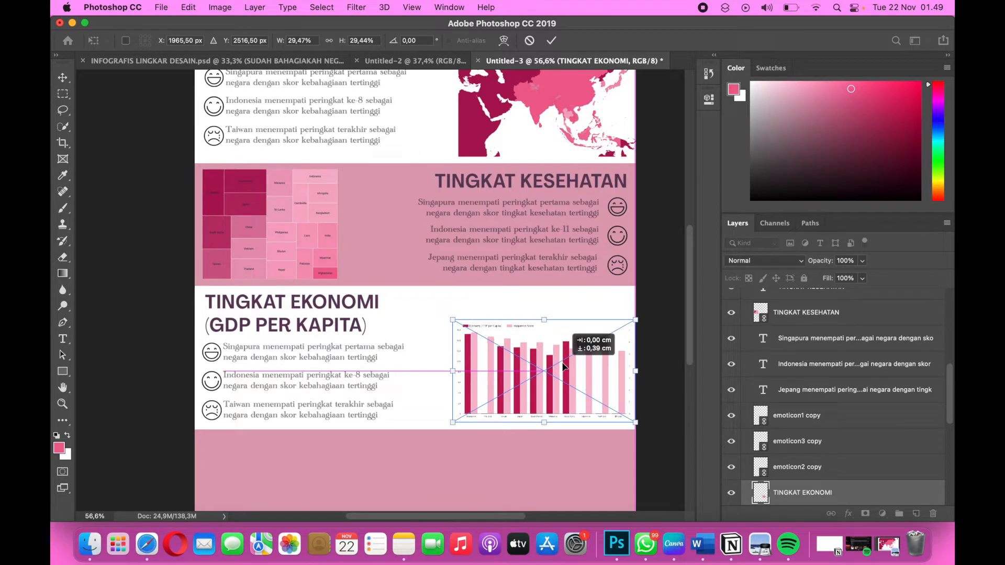
drag(562, 366, 562, 366)
key(Return)
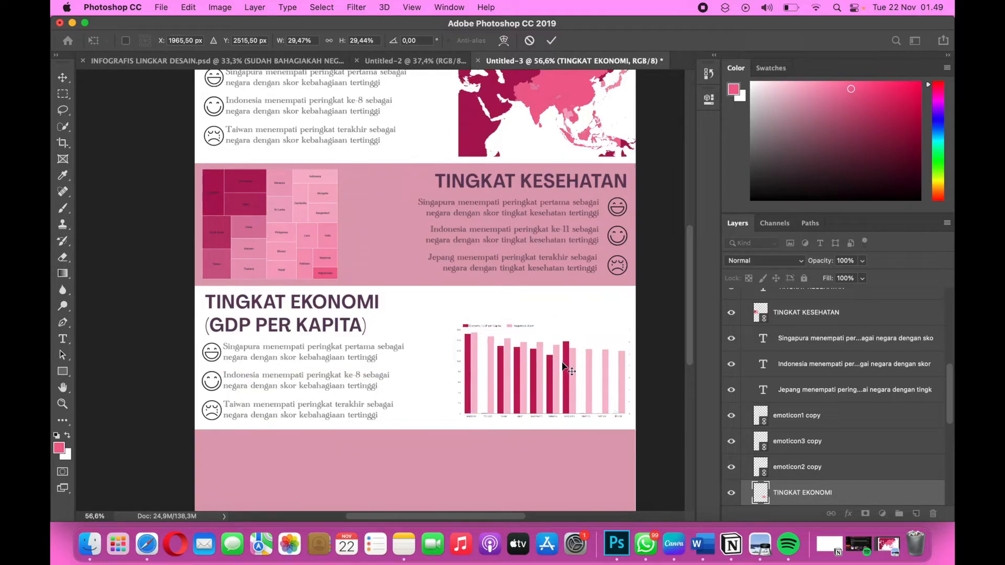
scroll(561, 361, down, 5)
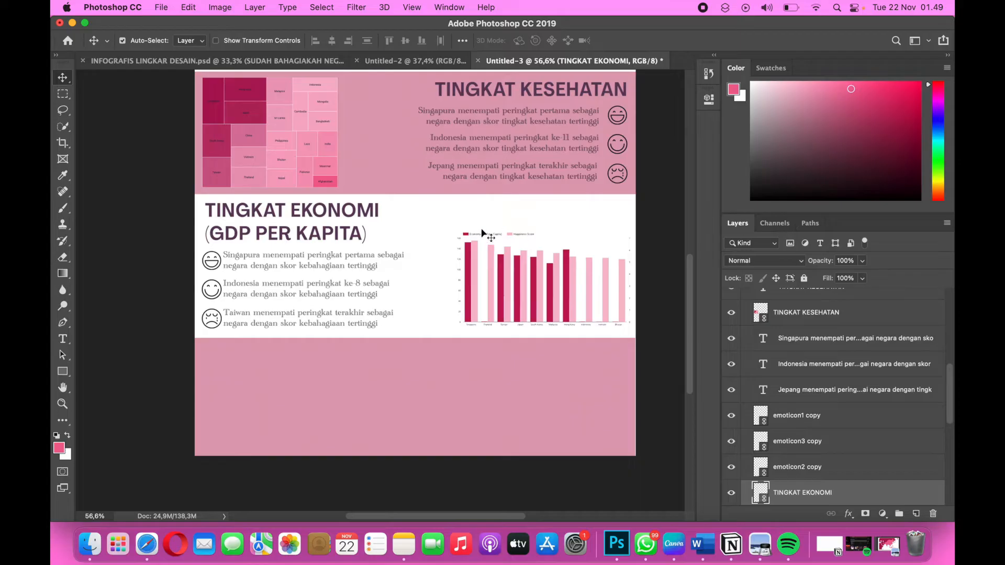
scroll(550, 213, right, 1)
scroll(396, 190, up, 3)
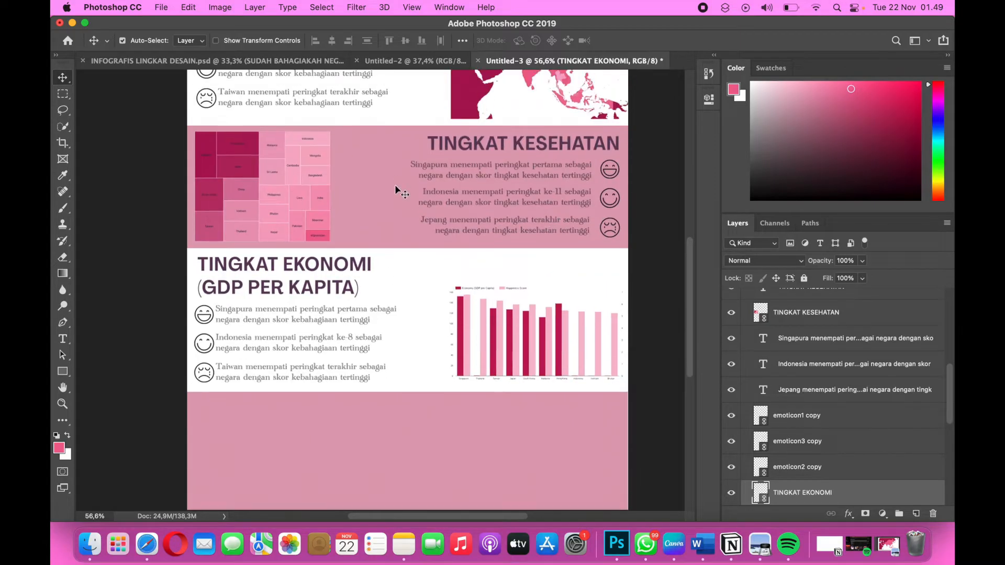
scroll(395, 184, up, 5)
scroll(395, 185, right, 1)
scroll(420, 284, down, 5)
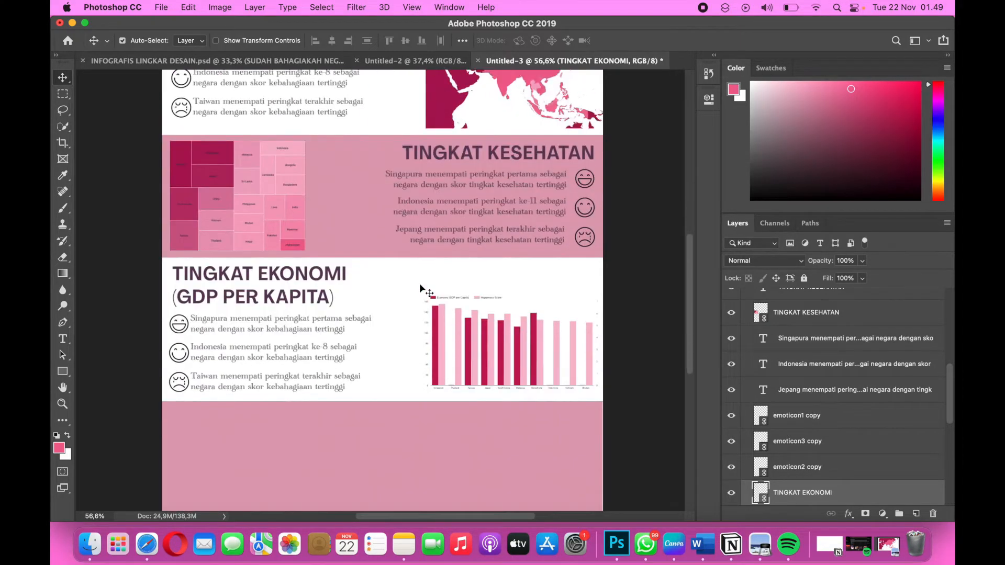
Move the SKOR KEBAHAGIAAN map slightly up and to the right, to about X 2009 px and Y 965 px.
scroll(419, 284, up, 4)
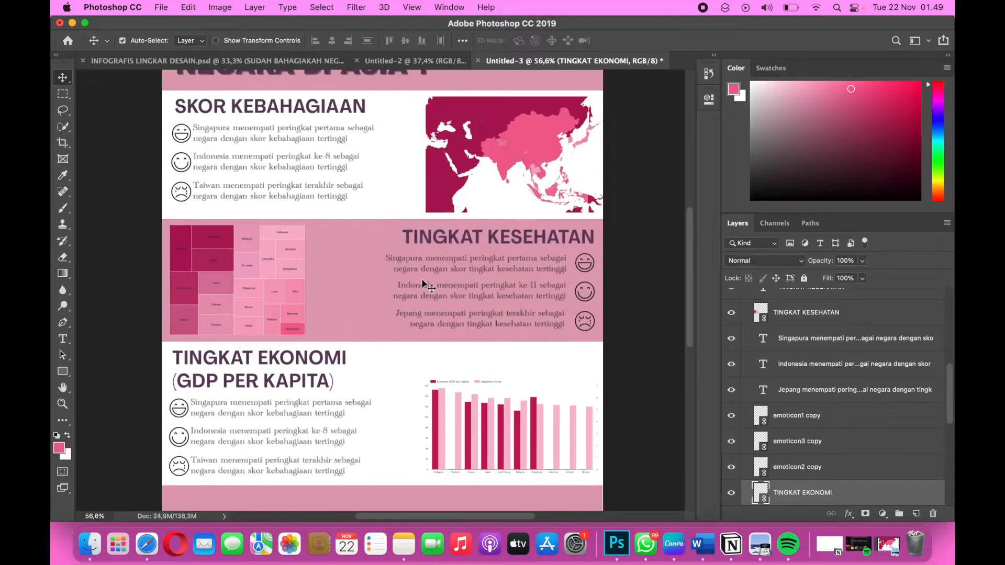
click(461, 179)
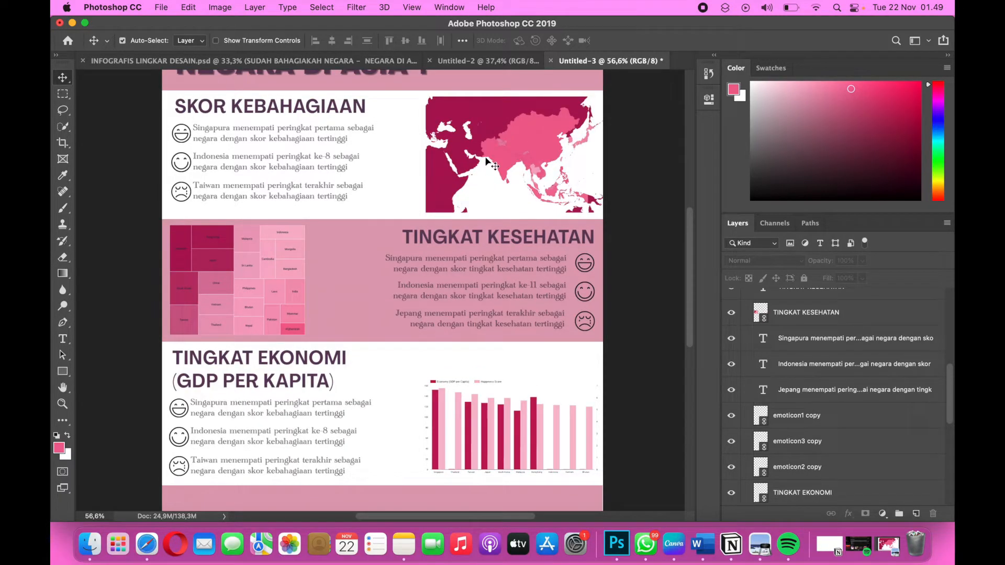
scroll(489, 173, up, 2)
click(491, 186)
key(ctrl+t)
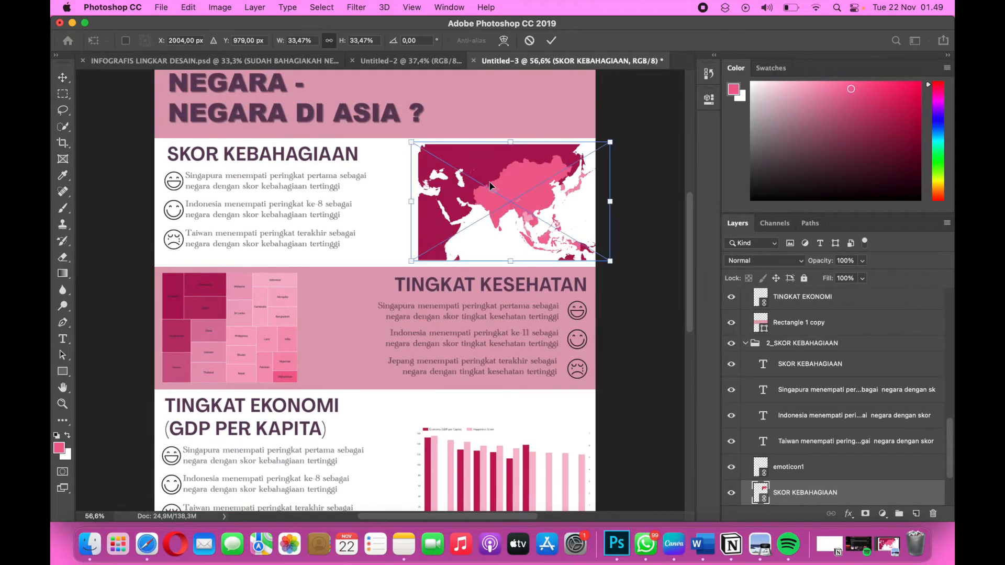
key(Up)
key(Up)
key(Up)
key(Up)
key(Up)
key(Up)
key(Up)
key(Up)
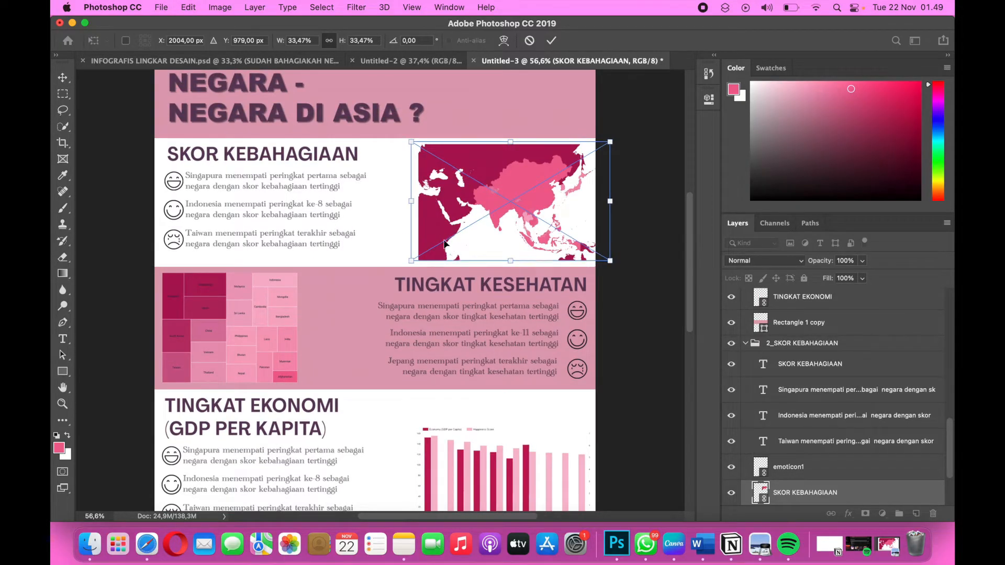
key(Up)
key(Up)
key(Up)
key(Up)
key(Up)
key(Up)
key(Up)
key(Up)
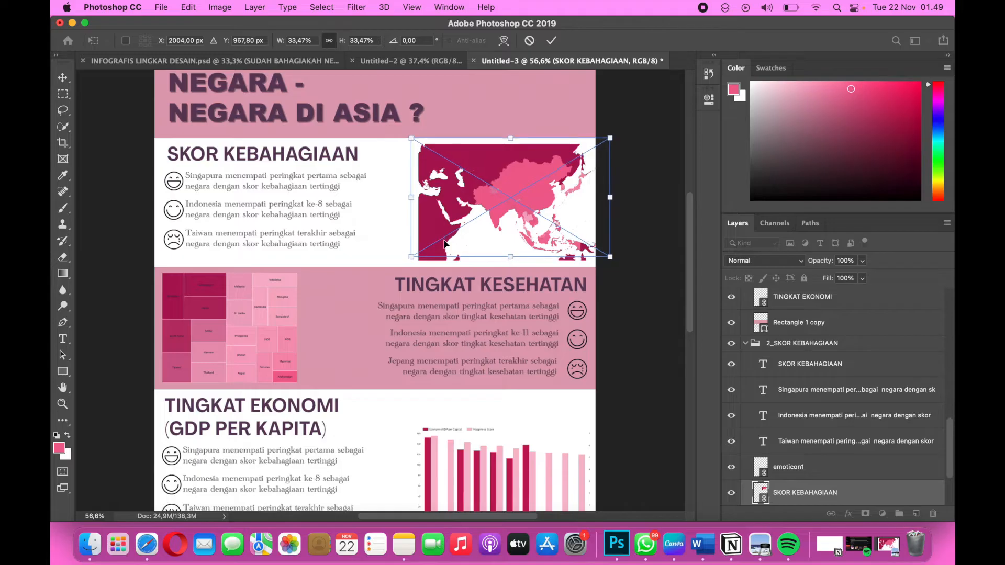
key(Down)
key(Down)
key(Down)
key(Down)
key(Down)
key(Down)
key(Down)
key(Down)
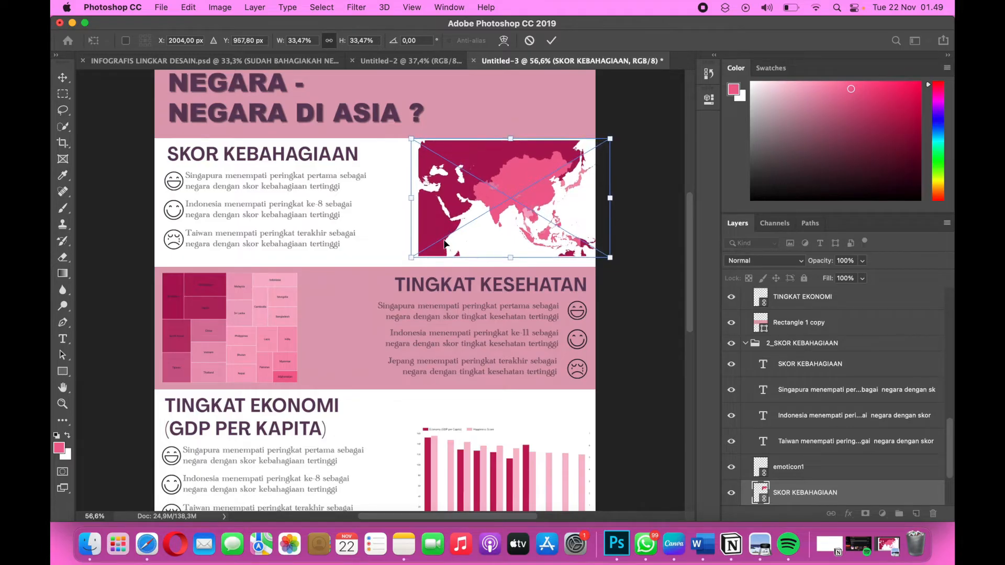
key(Right)
key(Right)
key(Right)
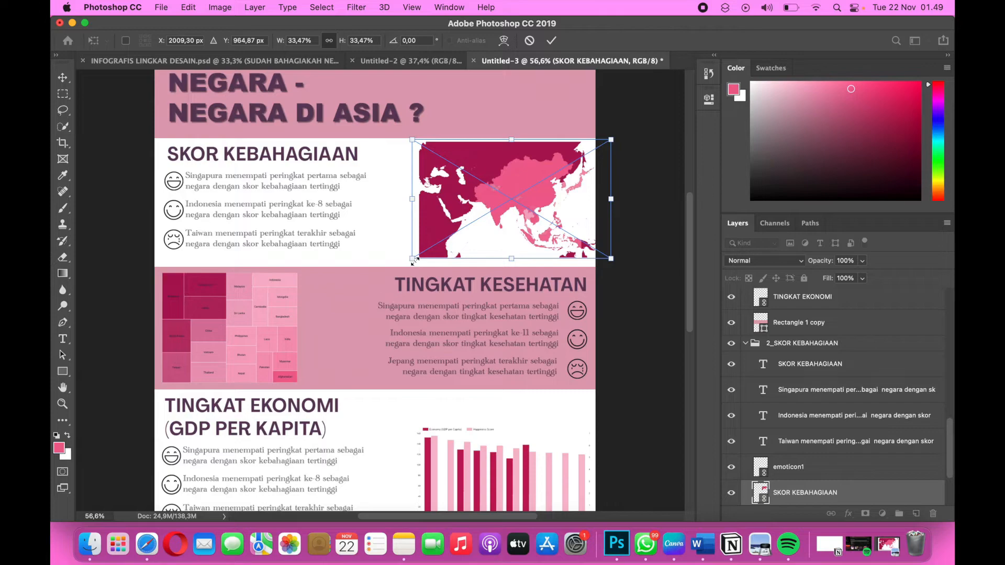
Shrink the SKOR KEBAHAGIAAN map to about 30.8% and shift it slightly left within its section.
drag(414, 259, 420, 263)
key(Return)
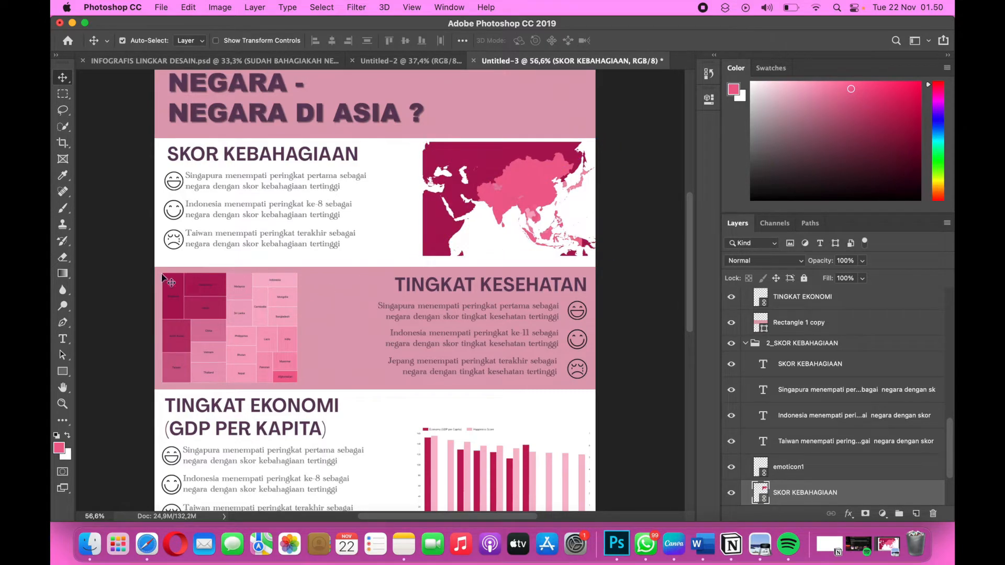
key(super+t)
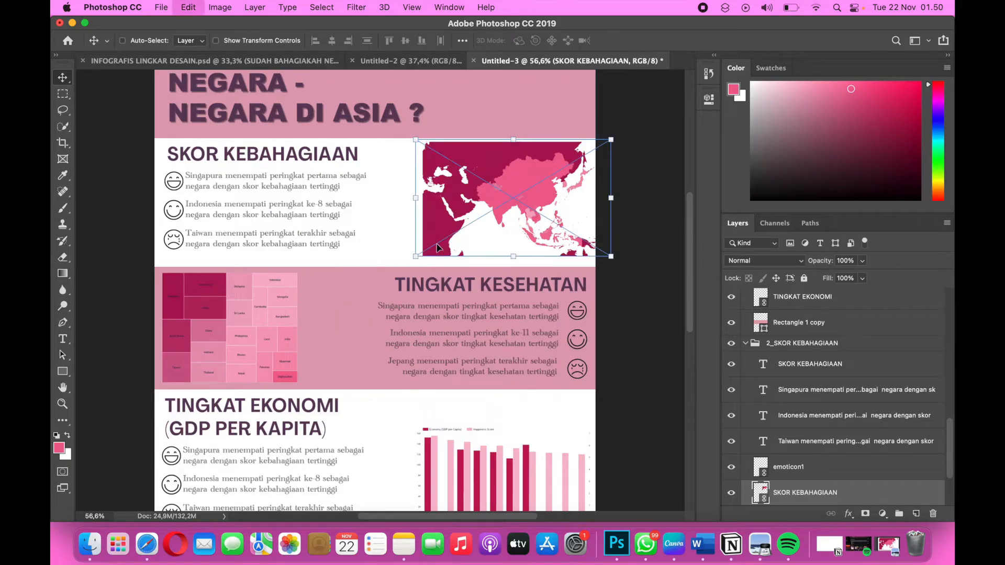
drag(417, 254, 474, 236)
drag(495, 220, 491, 218)
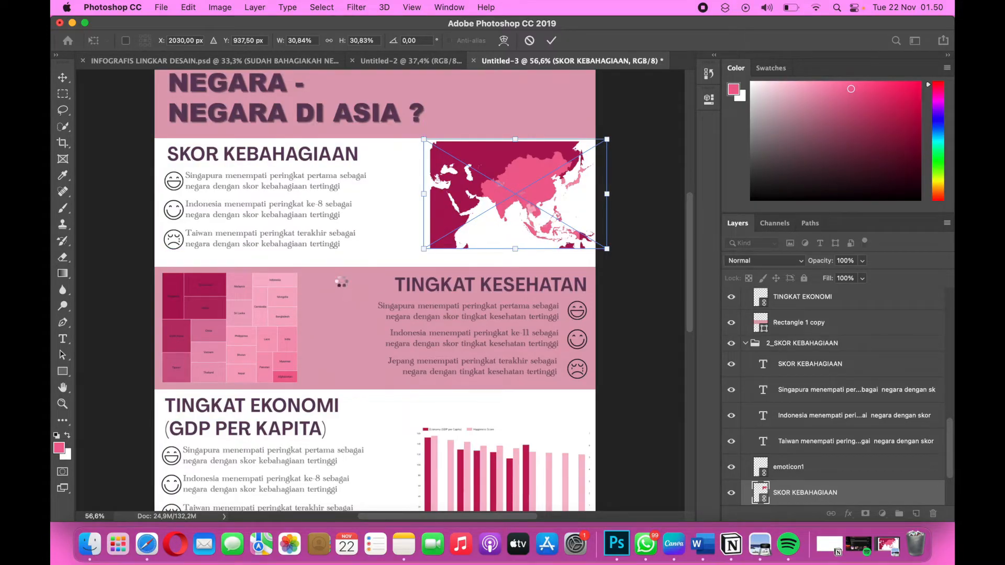
key(Return)
Move the whole TINGKAT KESEHATAN section, including its pink rectangle, treemap, heading and sentences, slightly upward.
drag(129, 259, 602, 391)
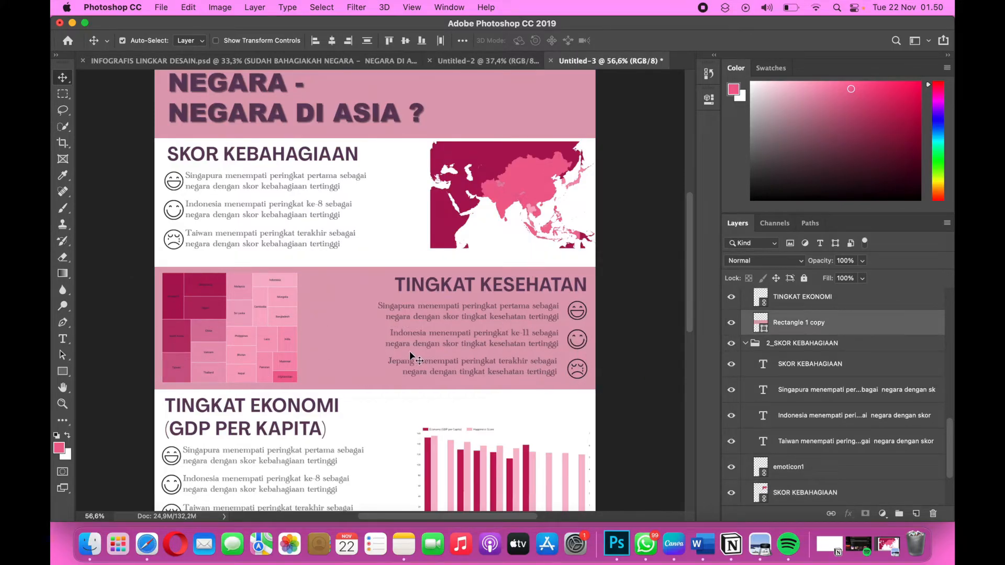
mouse_move(407, 351)
mouse_down()
mouse_move(406, 383)
mouse_move(403, 344)
mouse_up()
Move the TINGKAT EKONOMI heading, sentences, emoticons and bar chart up together by about 0.23 cm.
scroll(403, 344, down, 5)
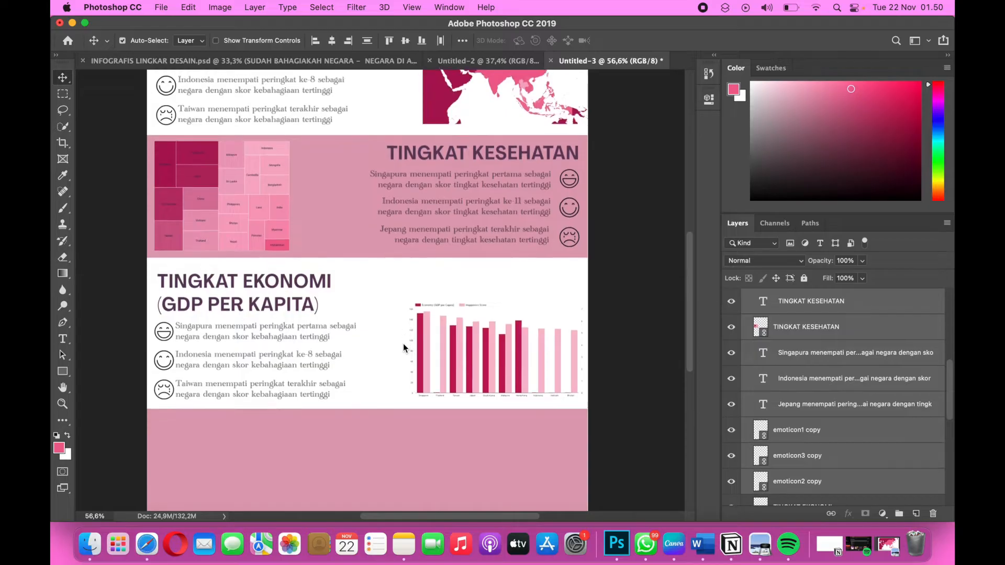
click(229, 271)
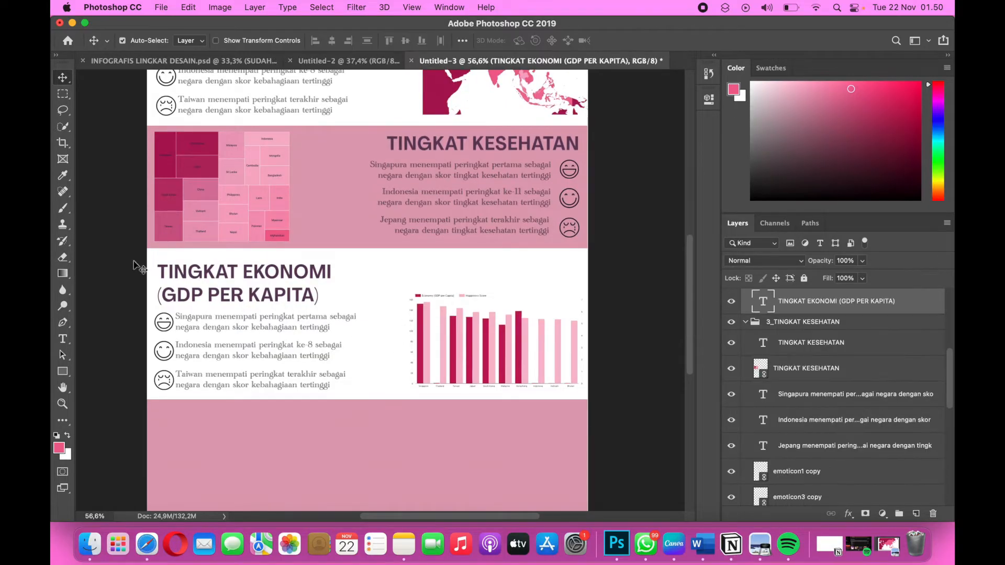
drag(400, 289, 579, 390)
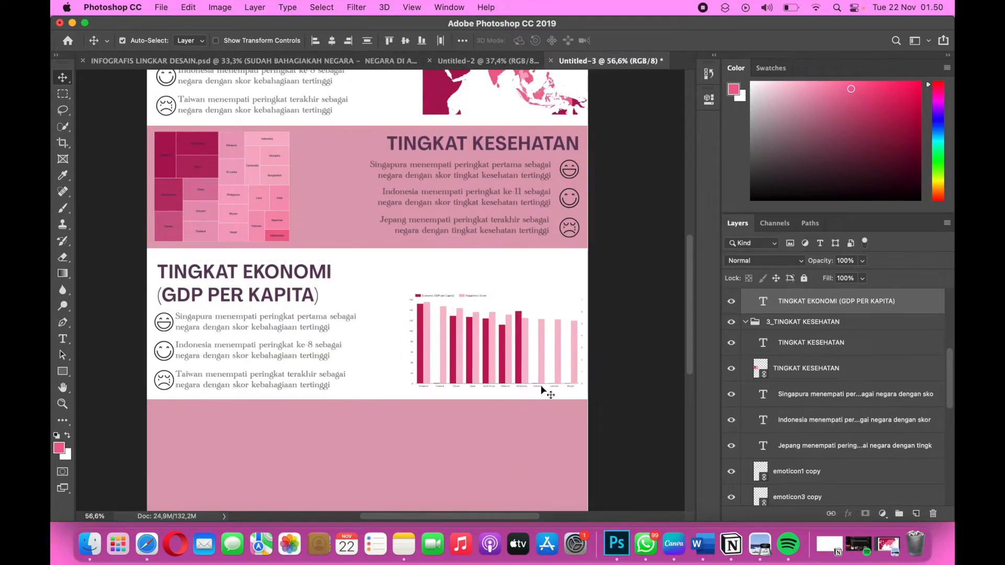
drag(379, 360, 378, 339)
drag(152, 265, 597, 390)
drag(453, 372, 454, 367)
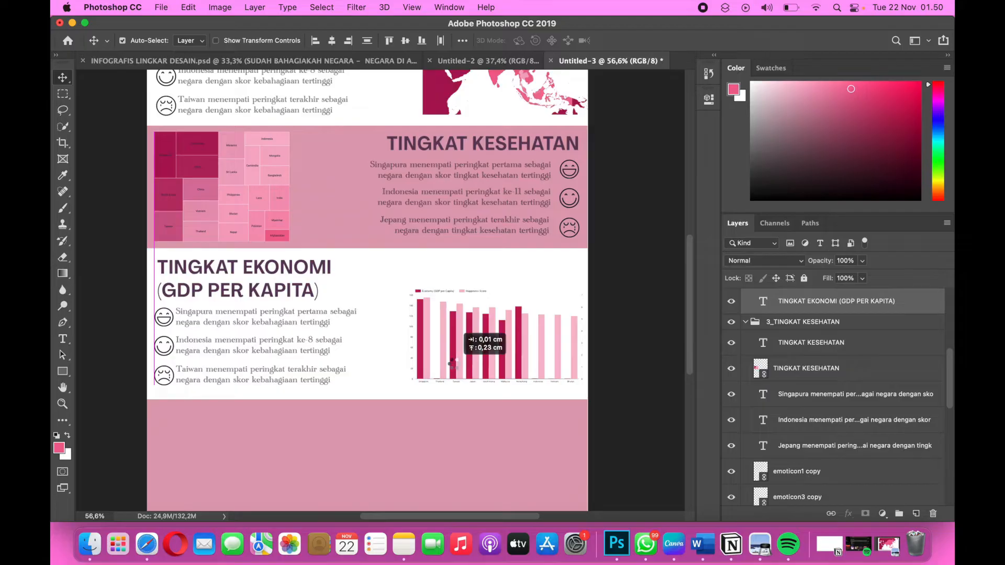
Collapse the expanded section layer groups, including 3_TINGKAT KESEHATAN and 4_TINGKAT EKONOMI.
scroll(432, 437, down, 2)
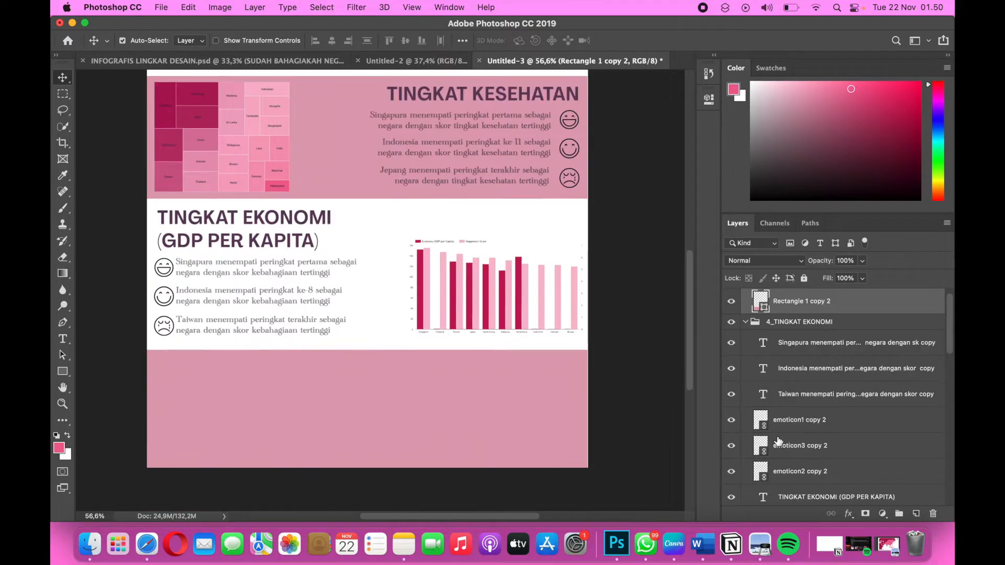
scroll(779, 441, down, 3)
scroll(775, 419, up, 4)
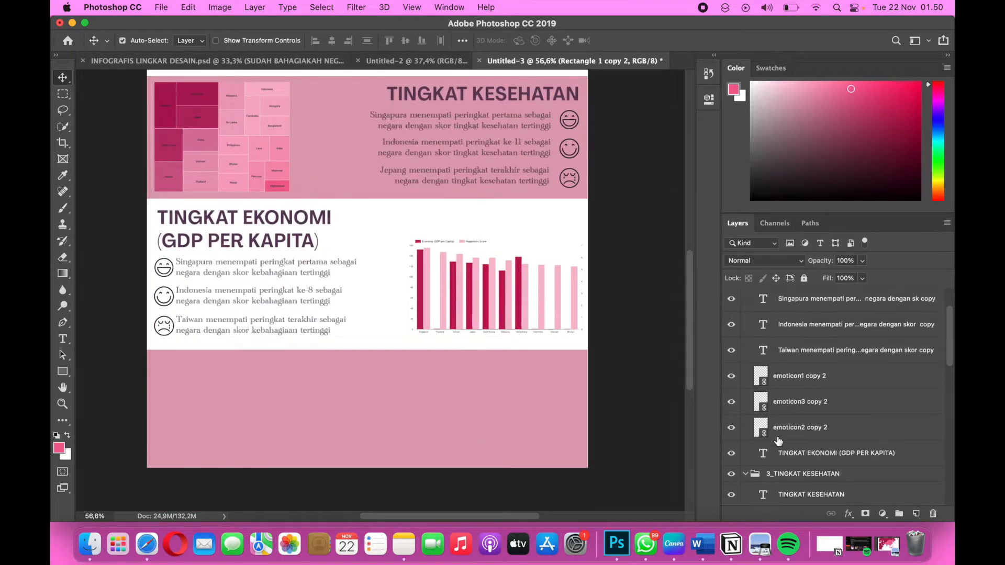
scroll(769, 399, down, 3)
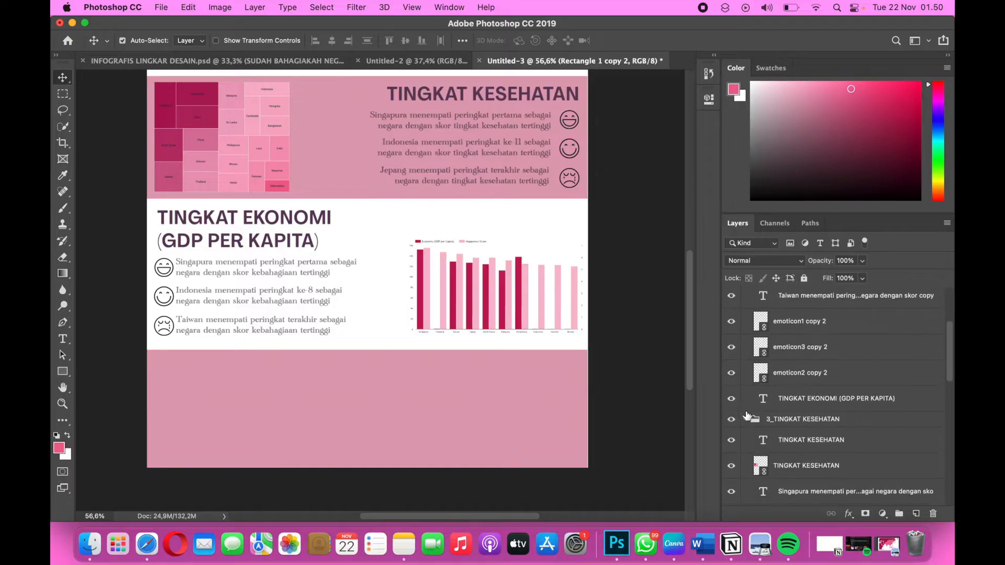
click(746, 435)
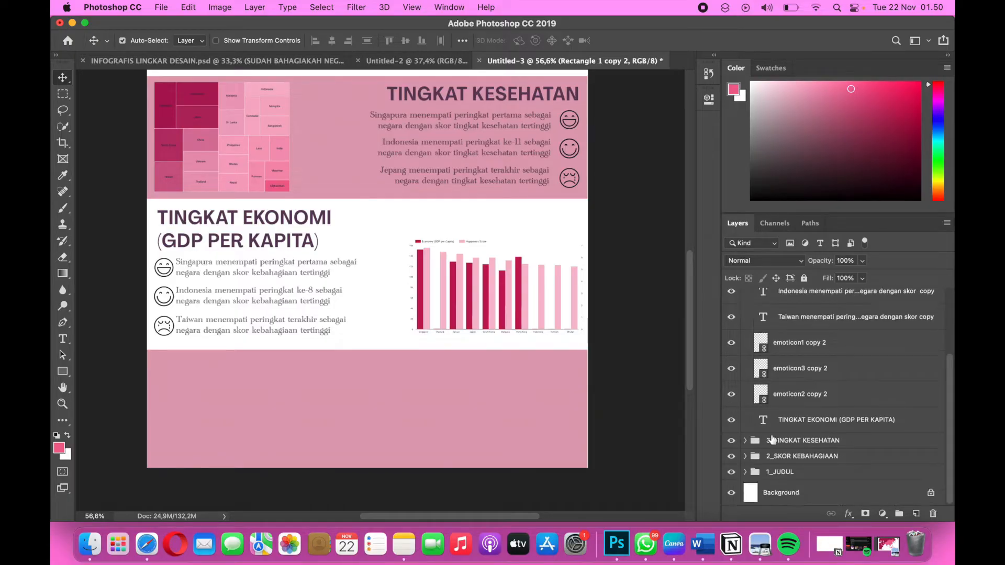
scroll(773, 438, up, 3)
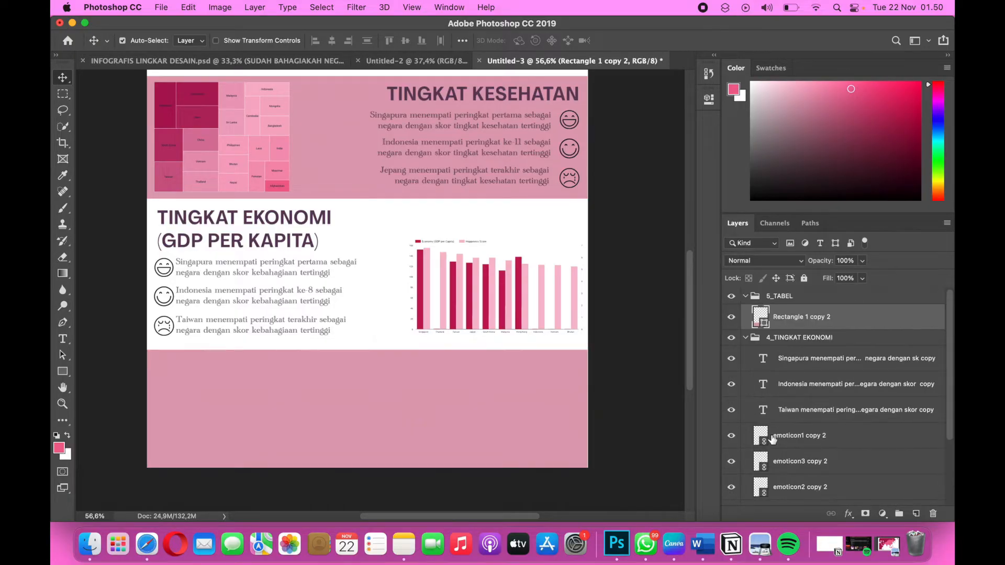
click(745, 338)
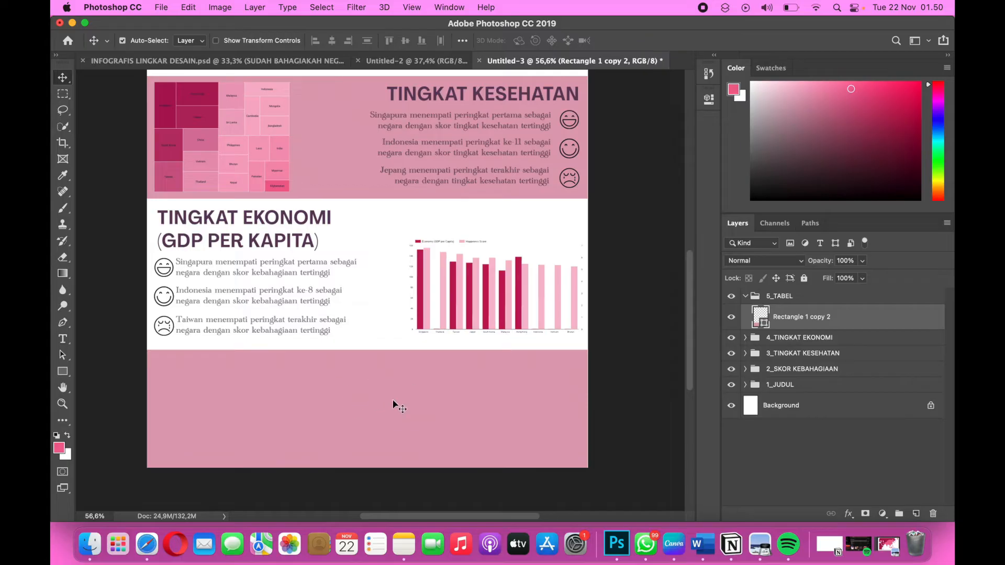
Nudge the TINGKAT EKONOMI (GDP PER KAPITA) heading slightly upward above its sentences.
scroll(326, 405, up, 2)
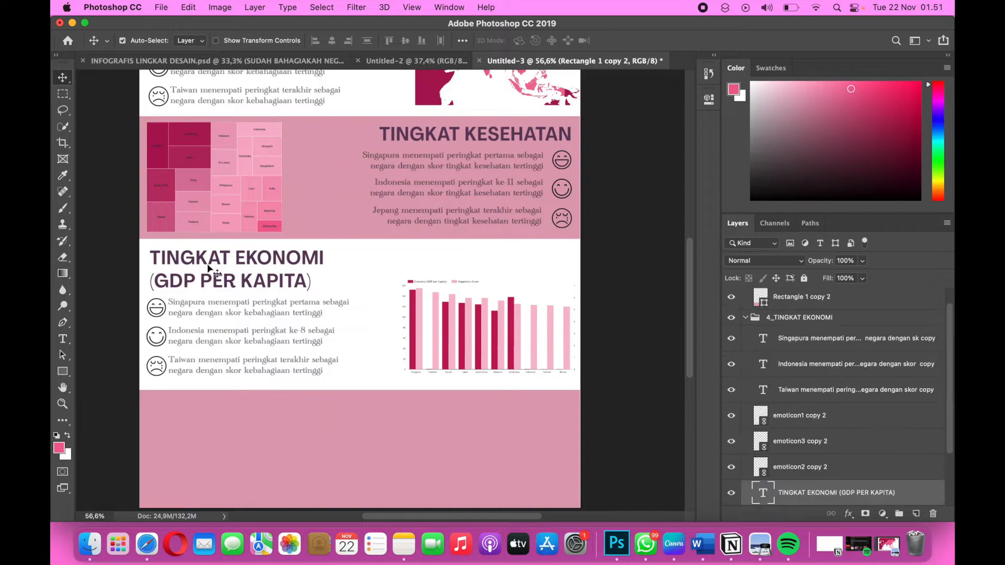
drag(210, 269, 207, 267)
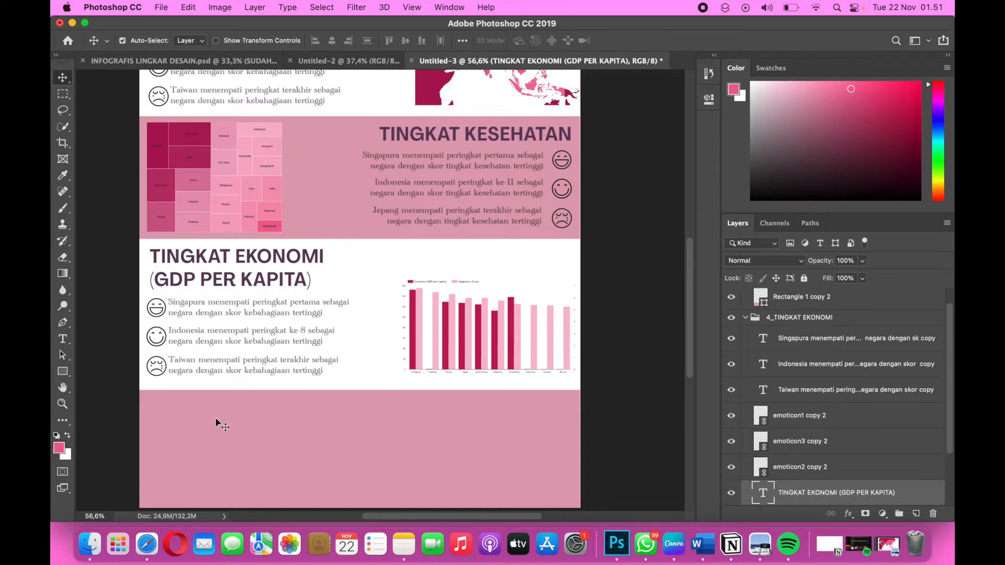
Switch to the Data Studio report, examine the Family, Freedom and Generosity table on page 5, and return to Photoshop.
key(ctrl+Right)
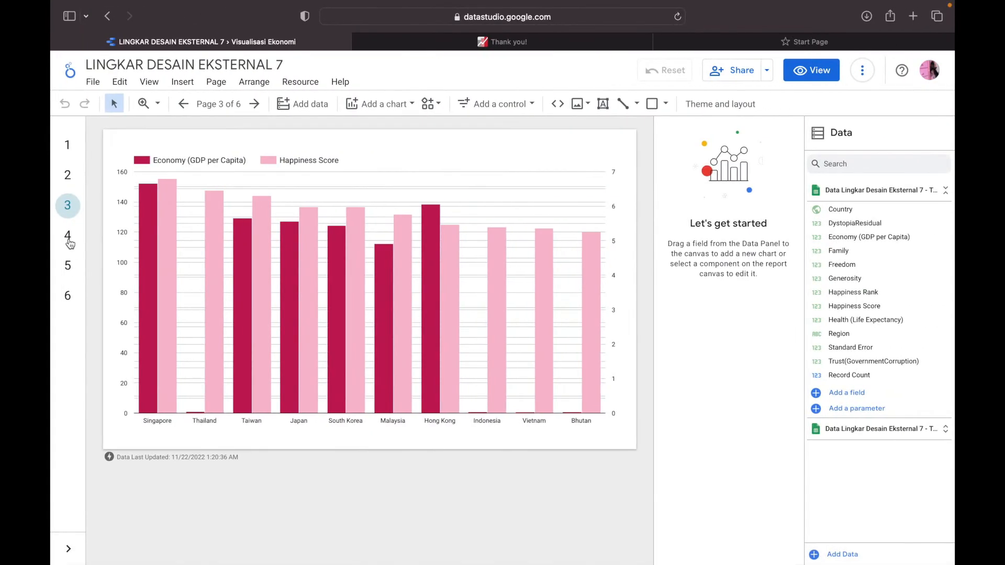
click(69, 240)
click(69, 262)
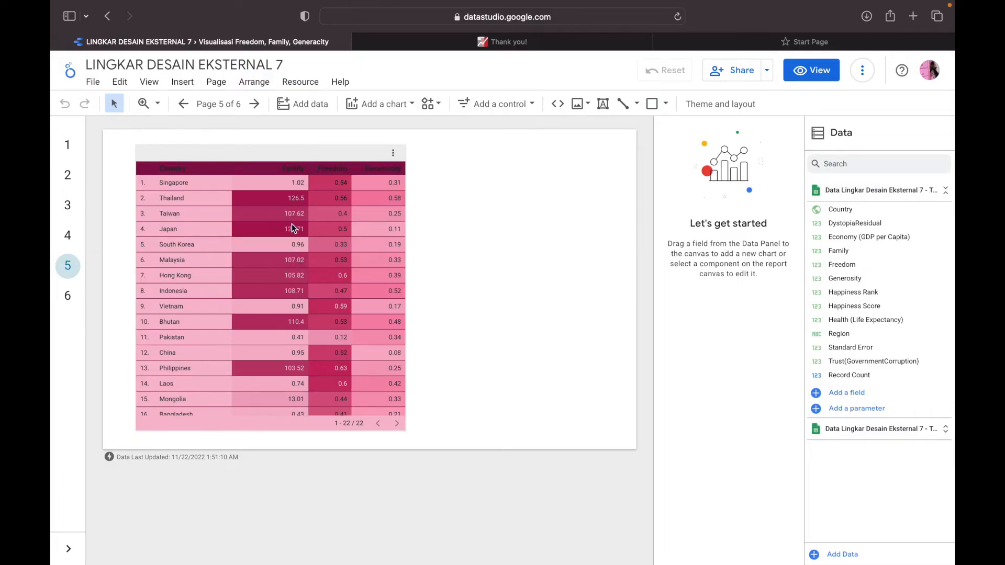
key(ctrl+Left)
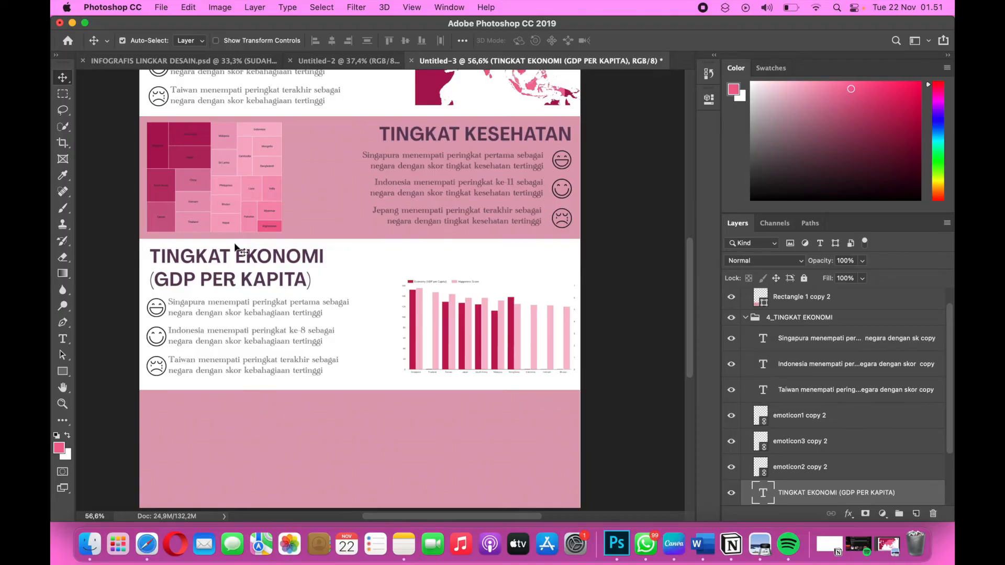
Duplicate the TINGKAT KESEHATAN heading and place the copy centred near the top of the empty pink rectangle below TINGKAT EKONOMI.
scroll(271, 298, up, 3)
scroll(272, 296, down, 2)
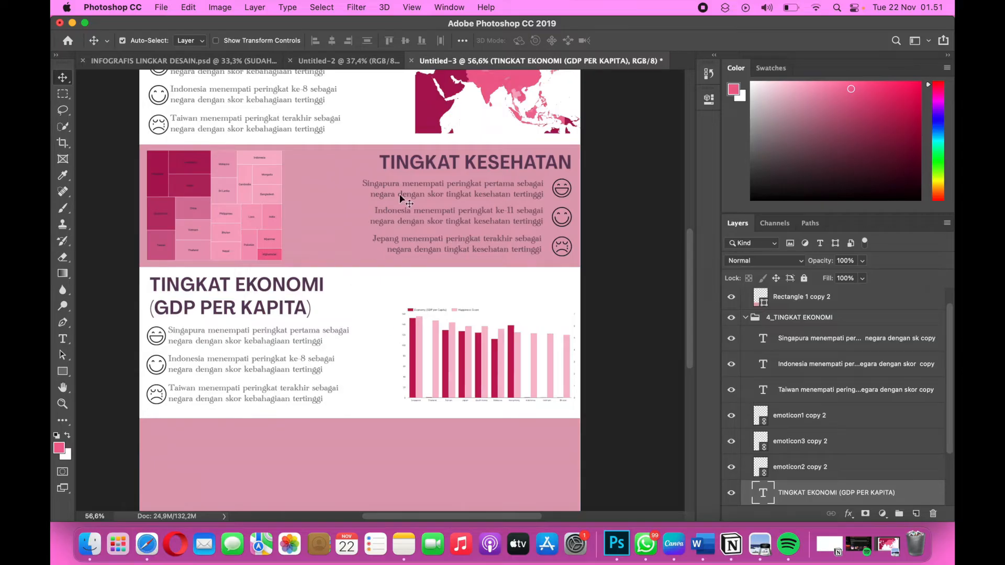
click(412, 159)
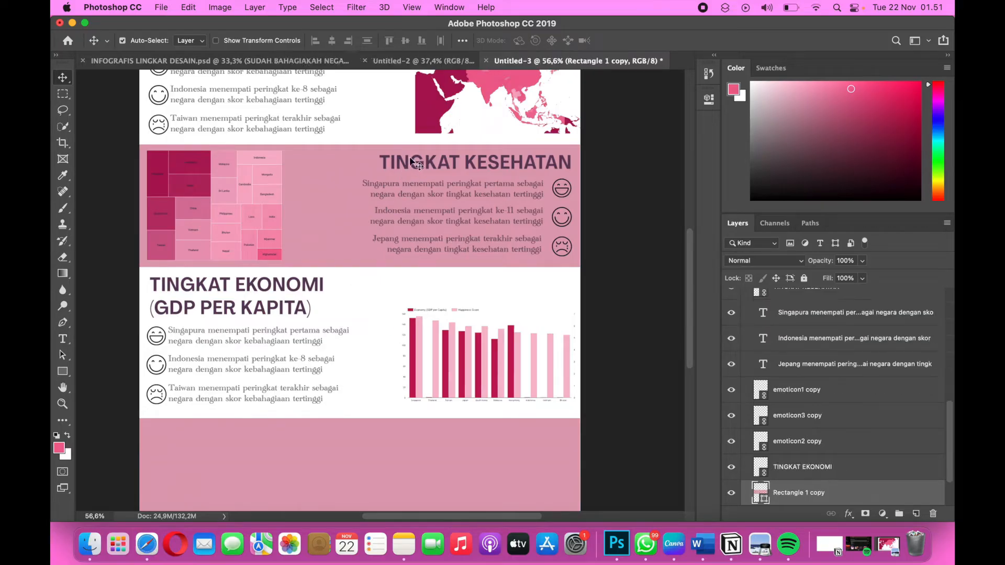
click(549, 170)
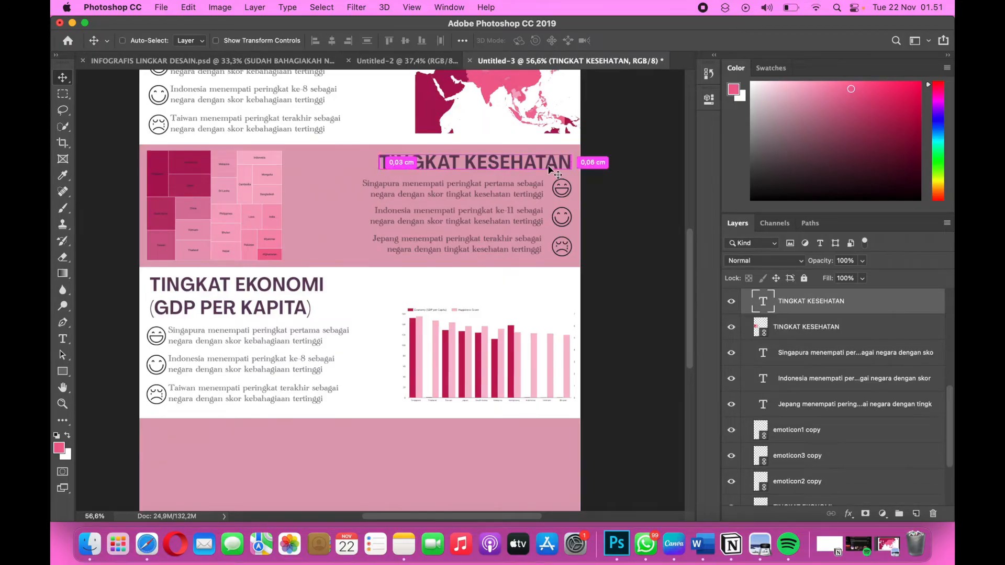
key(super+j)
key(super+t)
drag(545, 172, 438, 444)
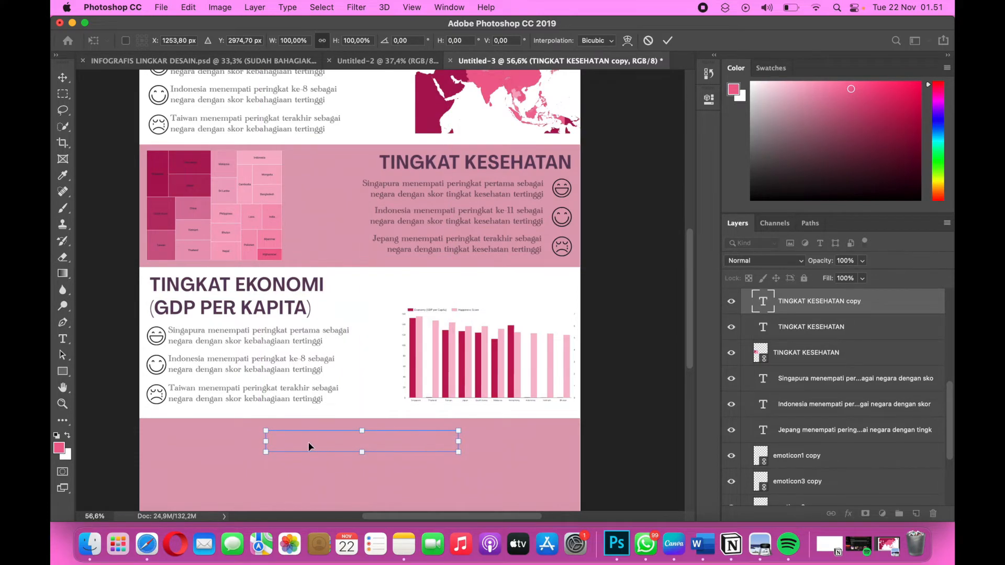
Move the TINGKAT KESEHATAN copy layer into the 5_TABEL group, above Rectangle 1 copy 2.
scroll(309, 443, down, 5)
scroll(817, 322, up, 6)
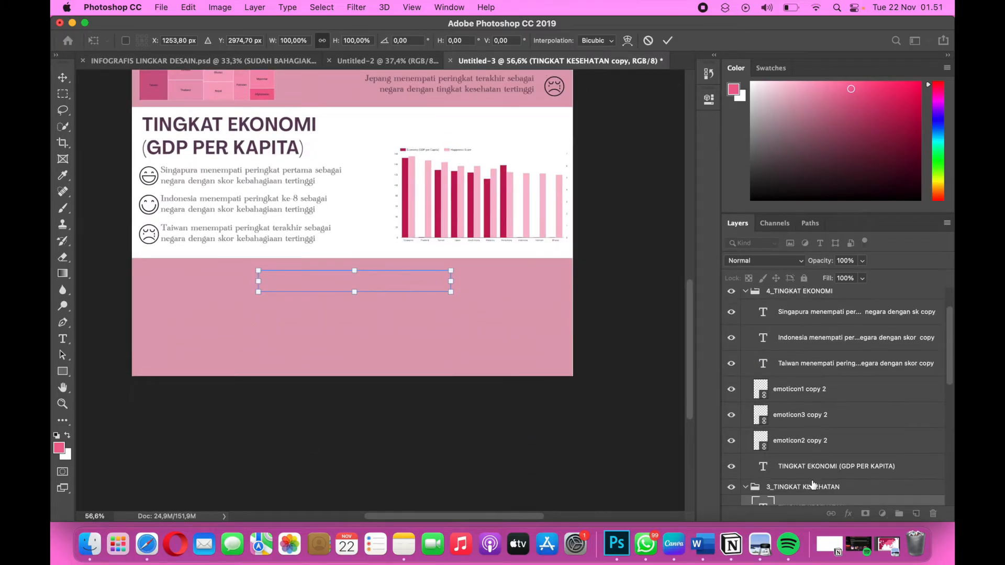
scroll(812, 484, down, 1)
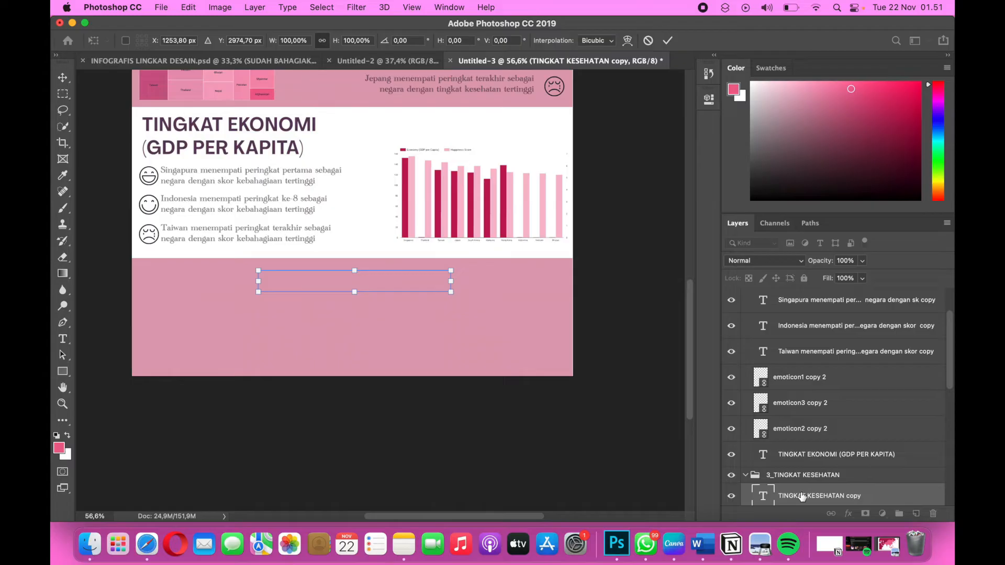
drag(802, 496, 798, 309)
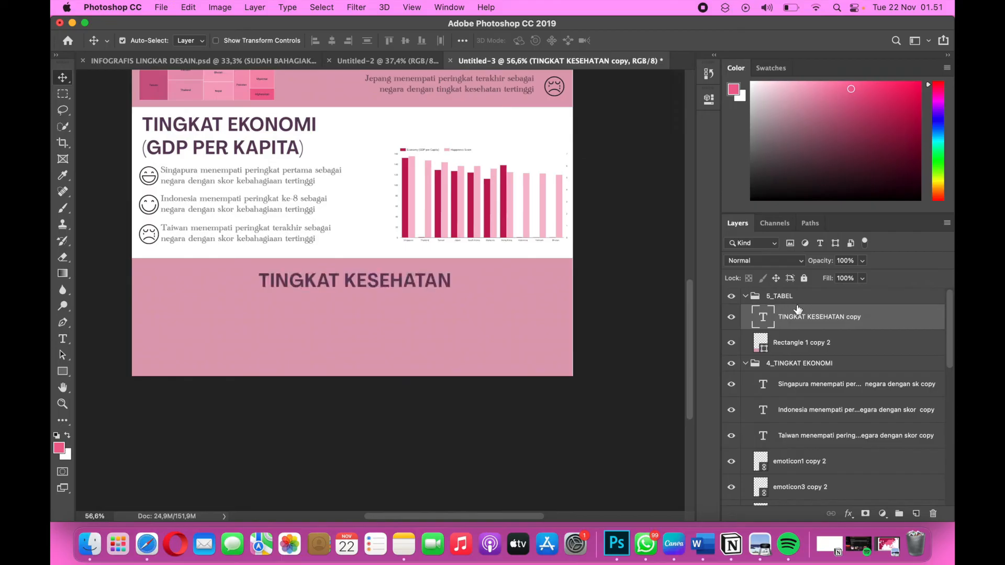
Replace the copied heading's text with "KELUARGA,".
double_click(405, 281)
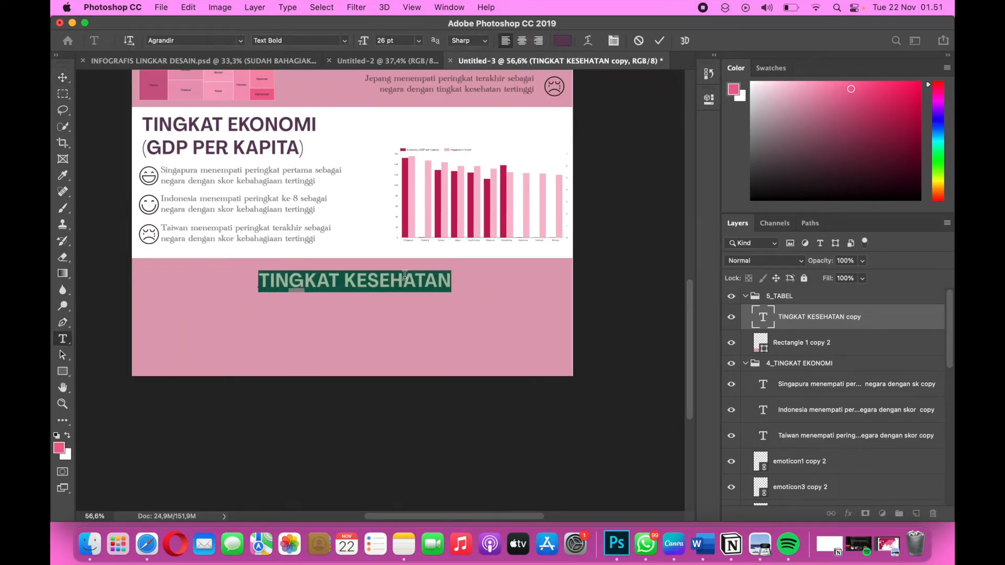
text(KEL)
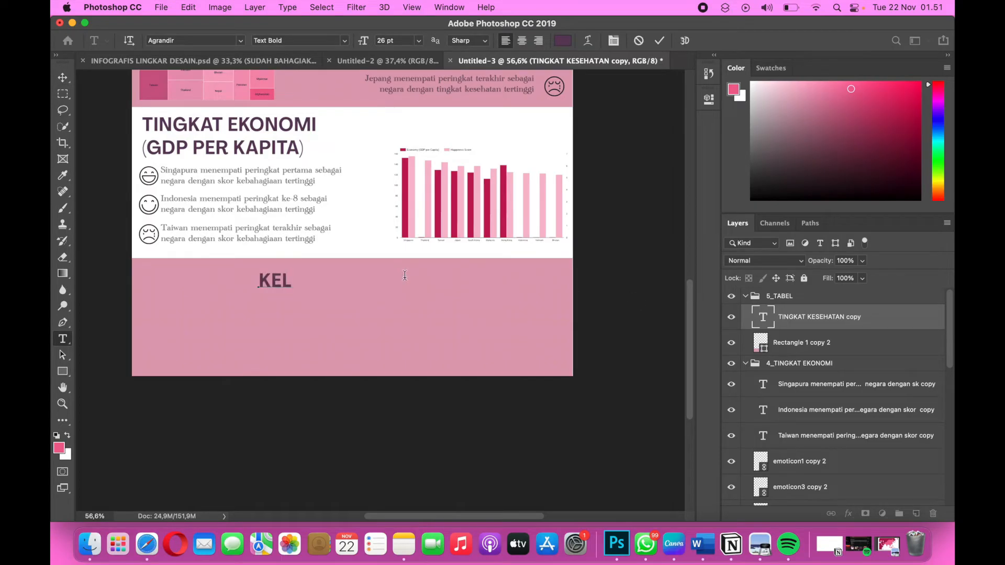
text(UARGA,)
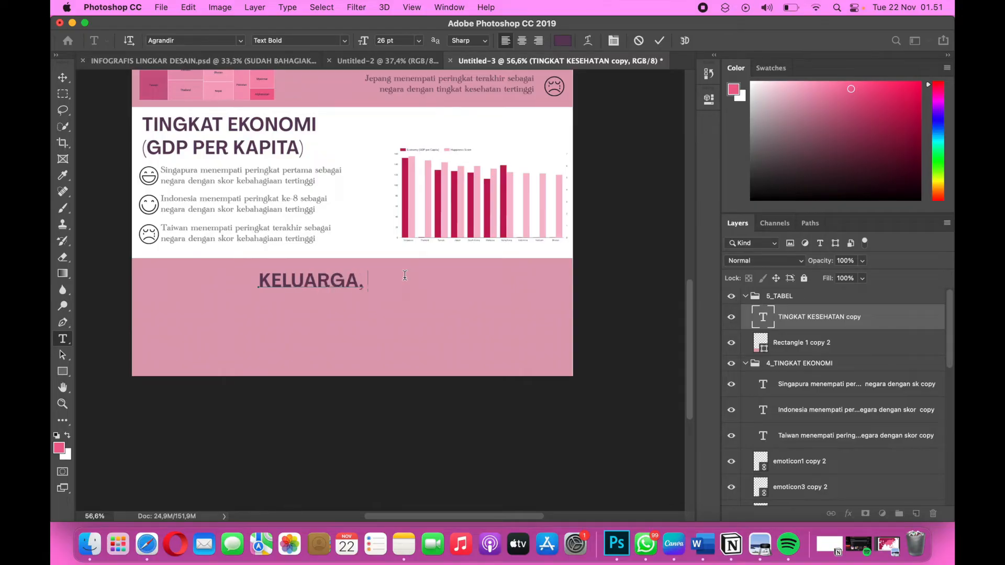
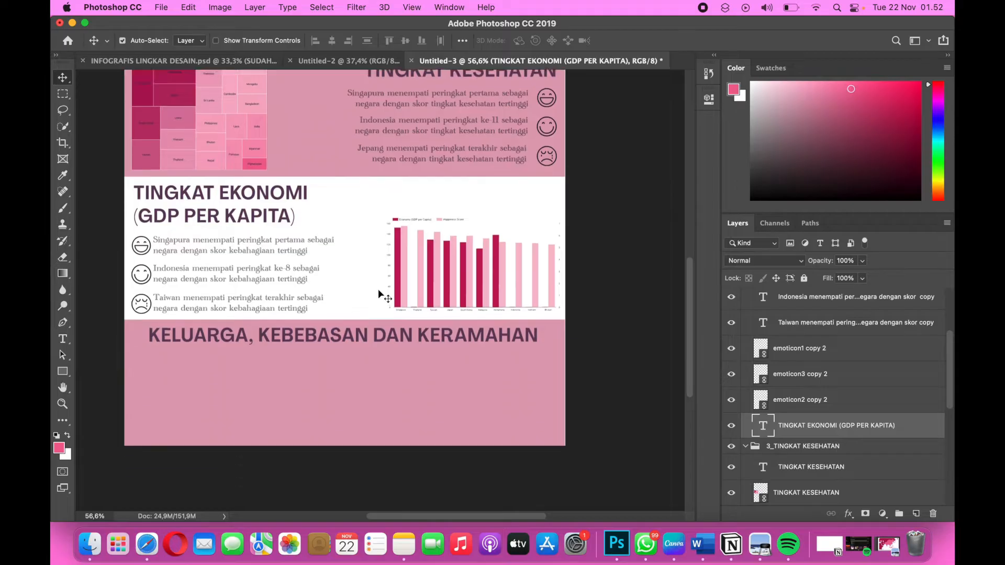
Place the linked image "Screen Shot 2022-11-04 at 22.18.49" from the lingdes 8 folder and scale it to about 51.5%.
click(161, 7)
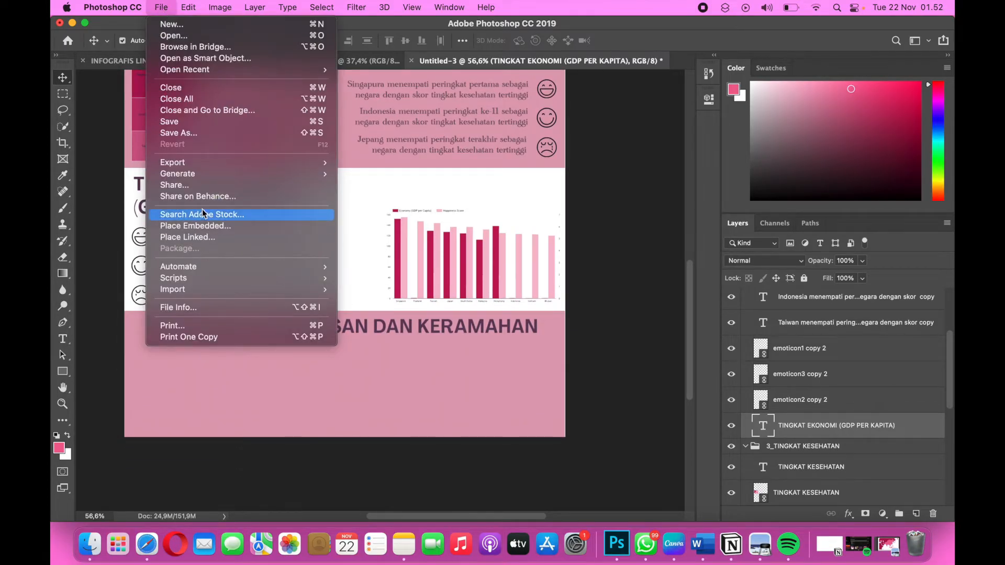
click(205, 239)
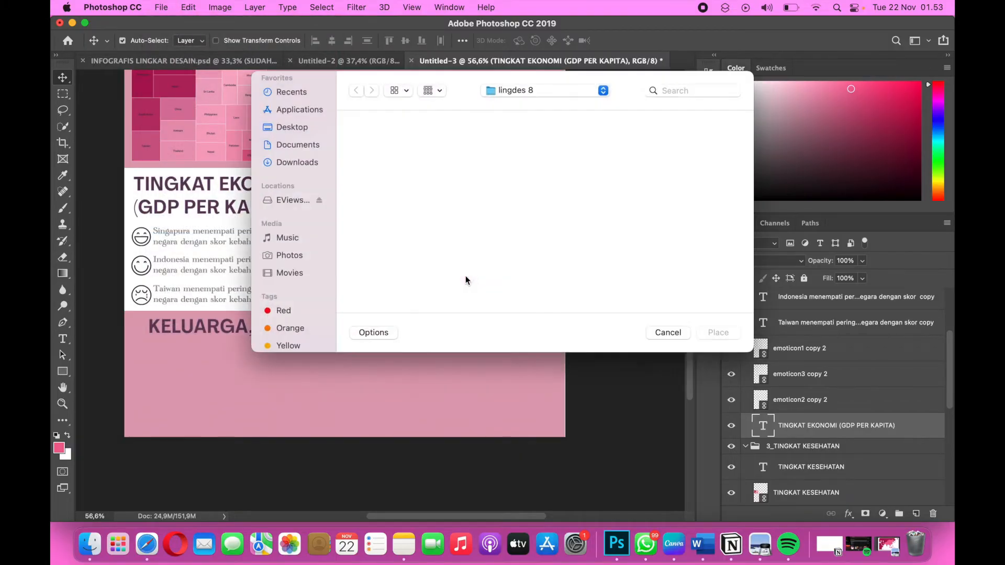
scroll(466, 278, down, 10)
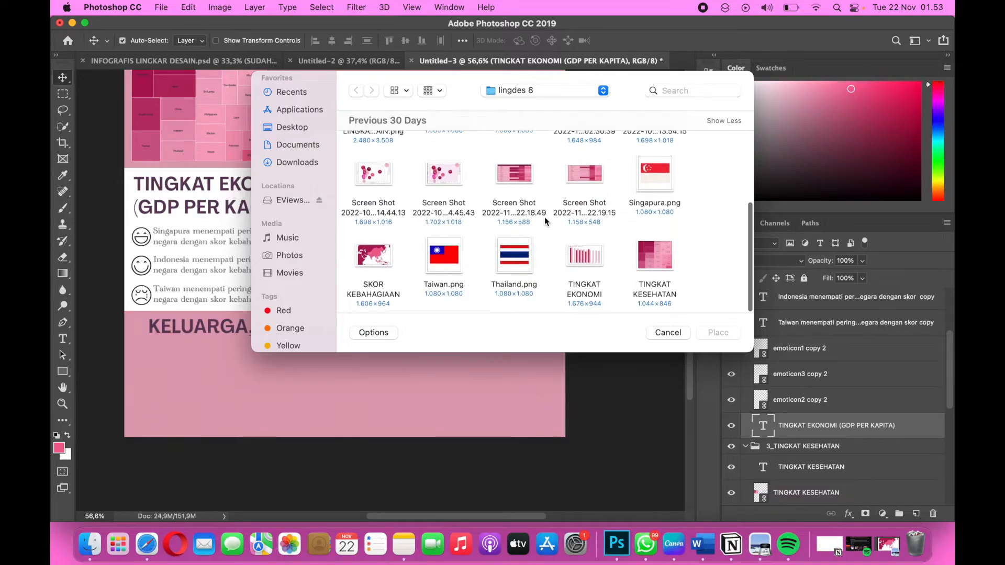
click(505, 178)
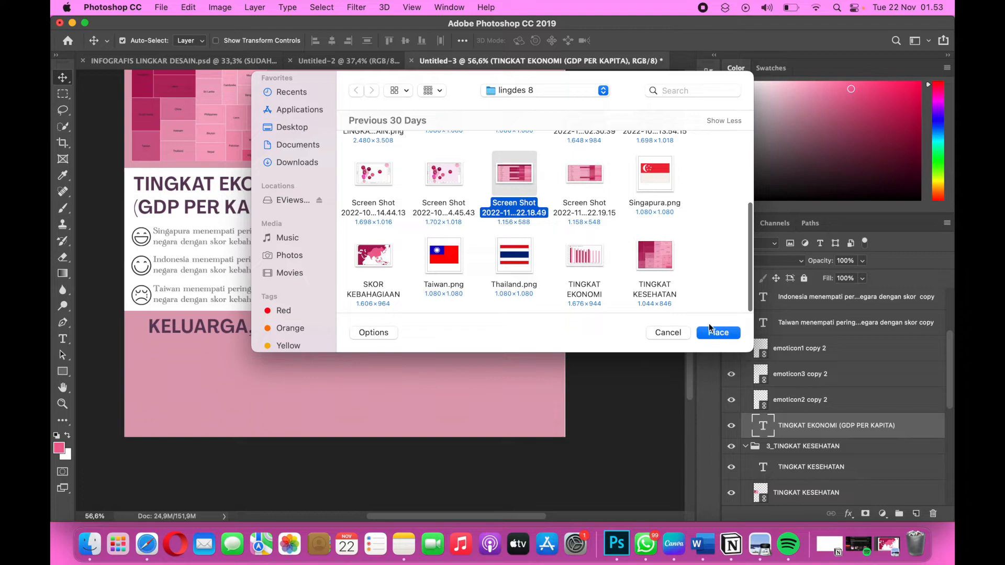
click(721, 335)
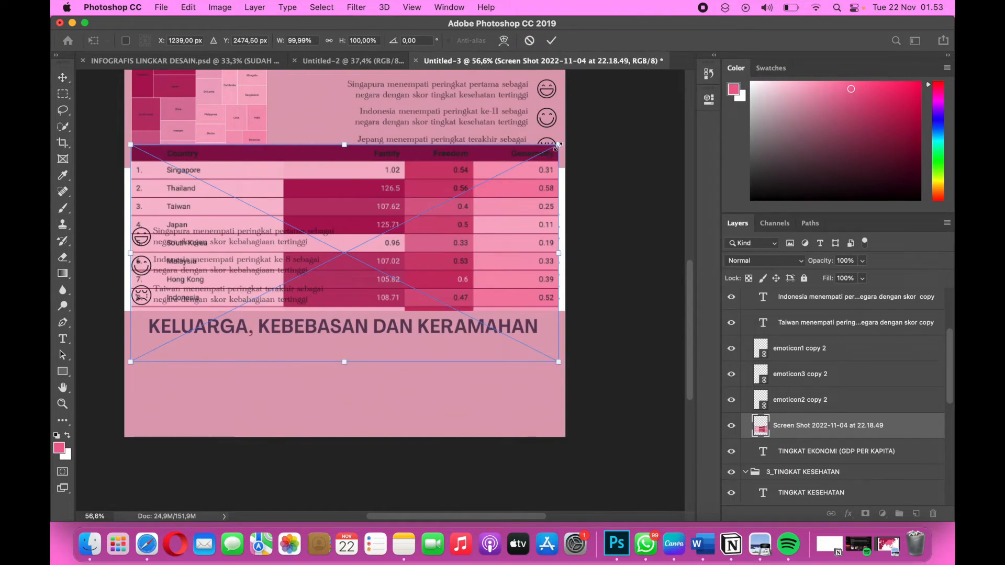
drag(557, 146, 351, 250)
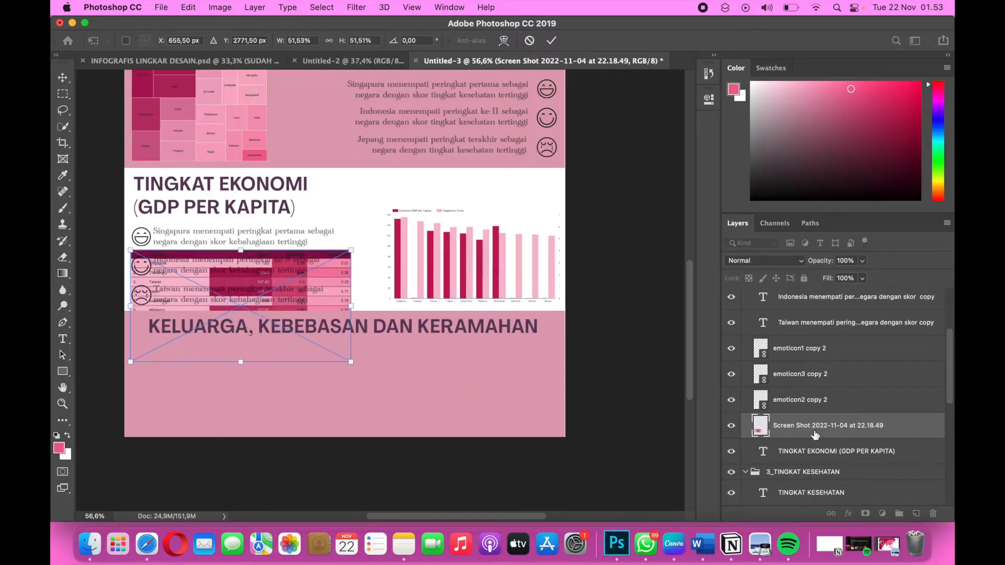
Move the table screenshot layer to the top of the 5_TABEL group, then scale it to about 44.6% below the KELUARGA heading.
drag(810, 430, 804, 314)
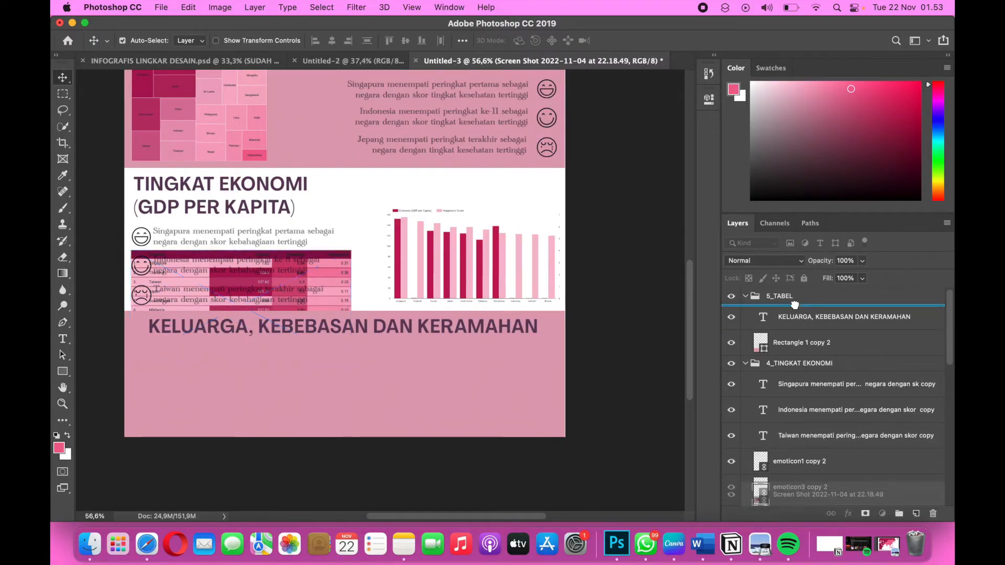
drag(320, 313, 351, 330)
key(super+t)
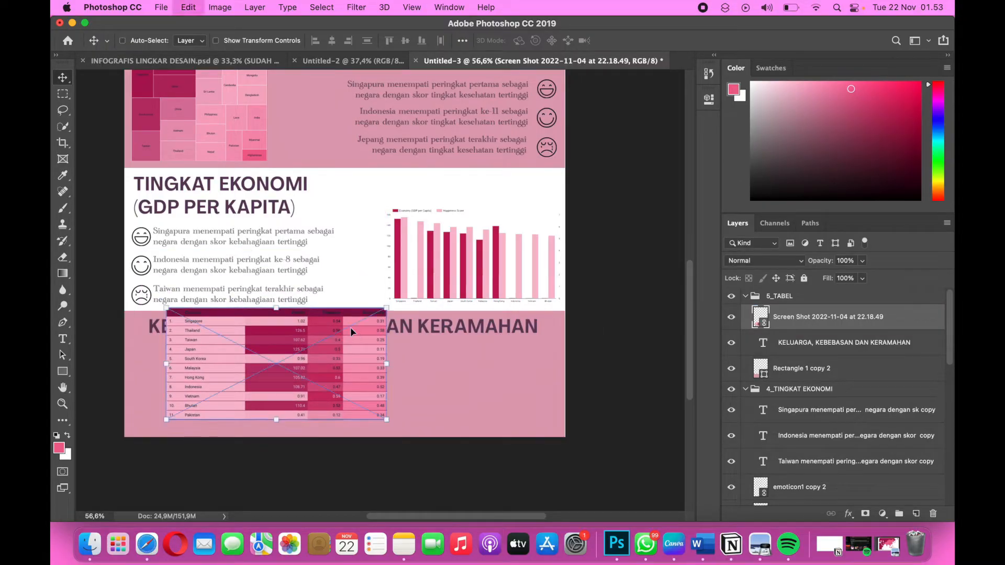
drag(386, 307, 357, 322)
drag(304, 365, 305, 378)
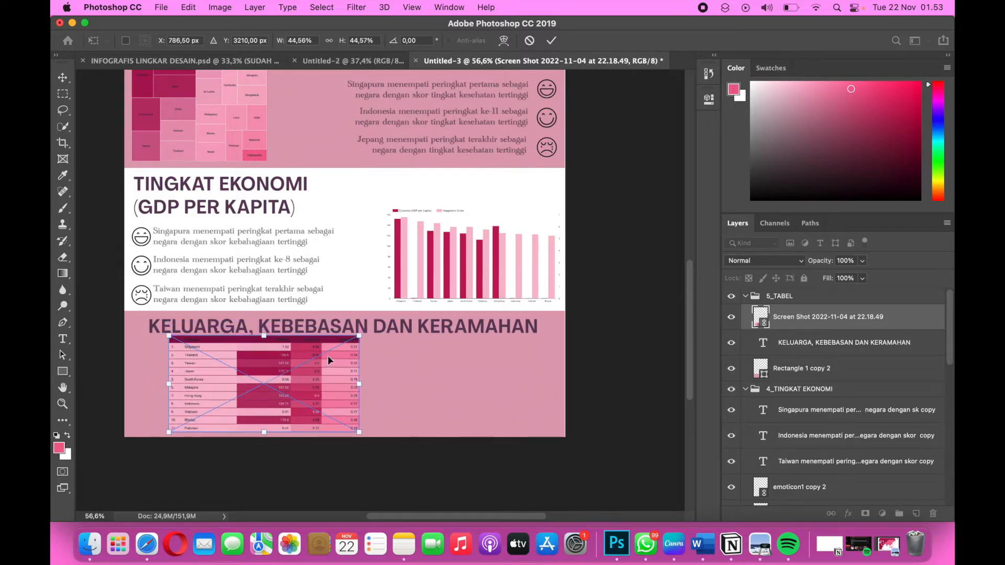
Reduce the "(GDP PER KAPITA)" line of the TINGKAT EKONOMI heading to 20 pt, keeping its text.
scroll(333, 338, up, 2)
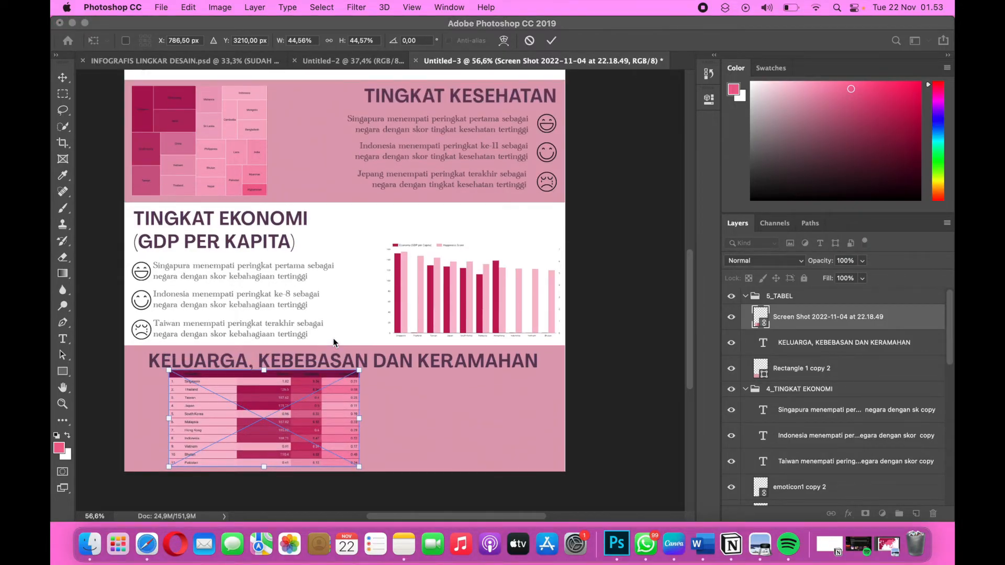
scroll(333, 339, up, 2)
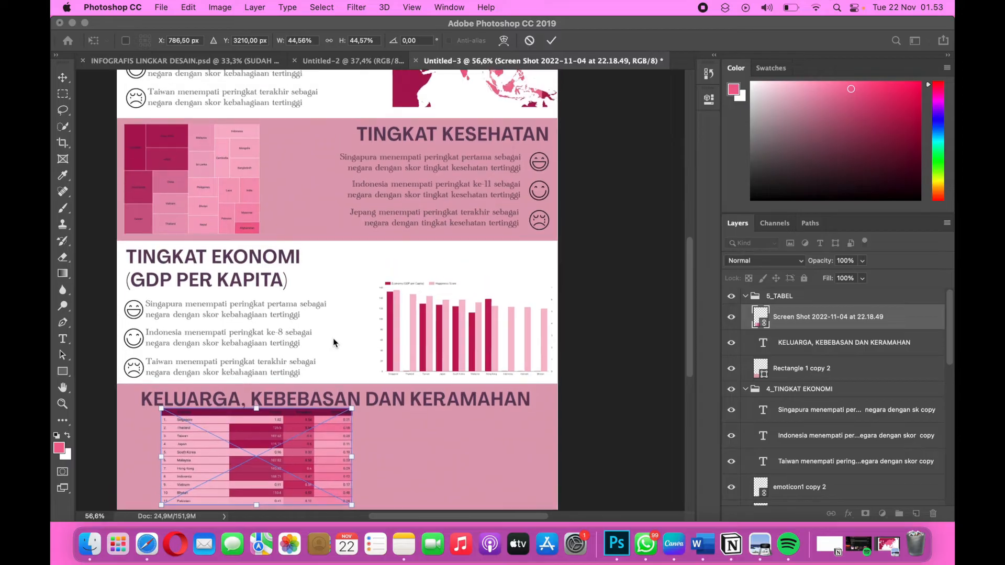
scroll(333, 338, up, 3)
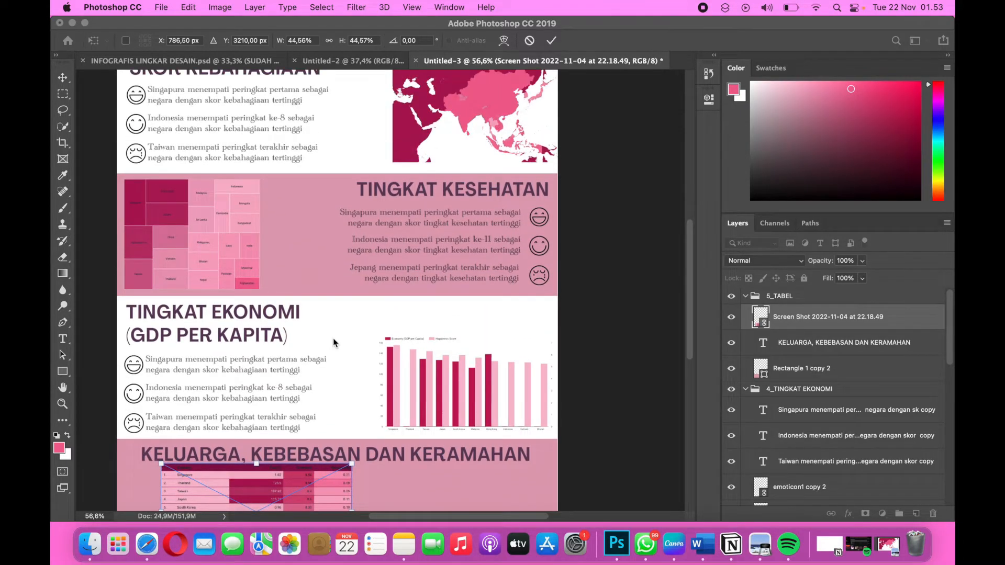
scroll(334, 342, down, 4)
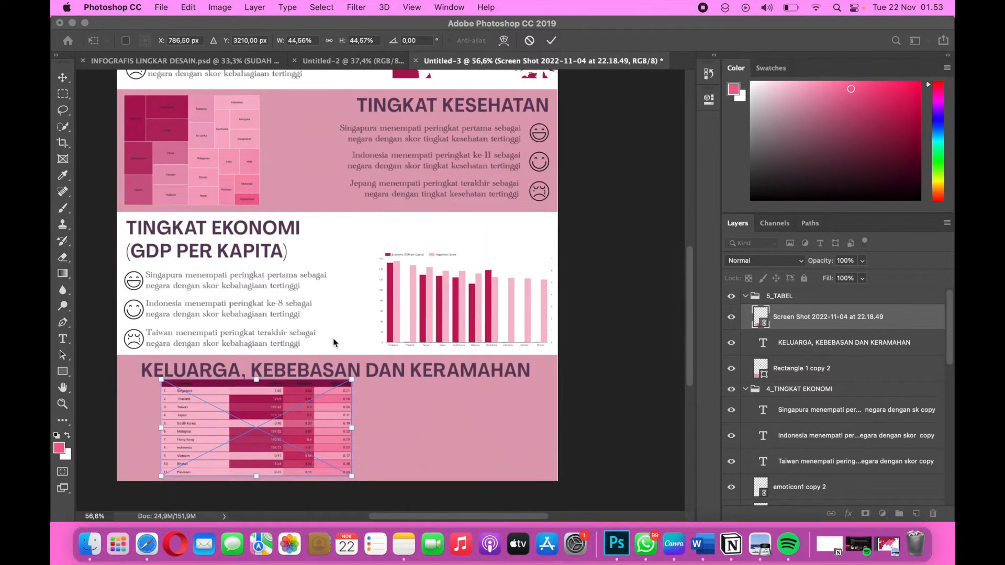
scroll(333, 338, down, 1)
scroll(333, 338, up, 1)
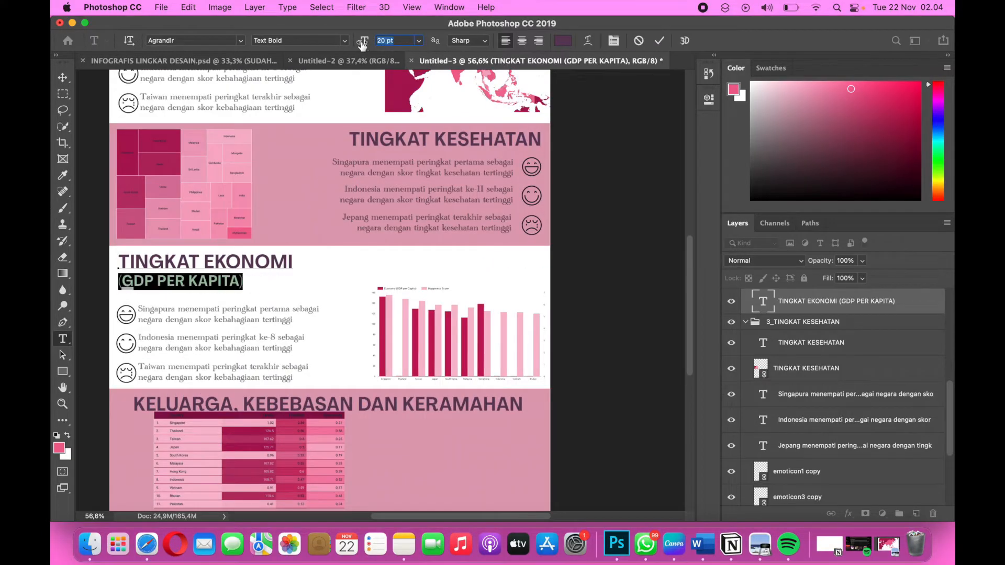
key(Down)
key(Down)
key(Down)
key(BackSpace)
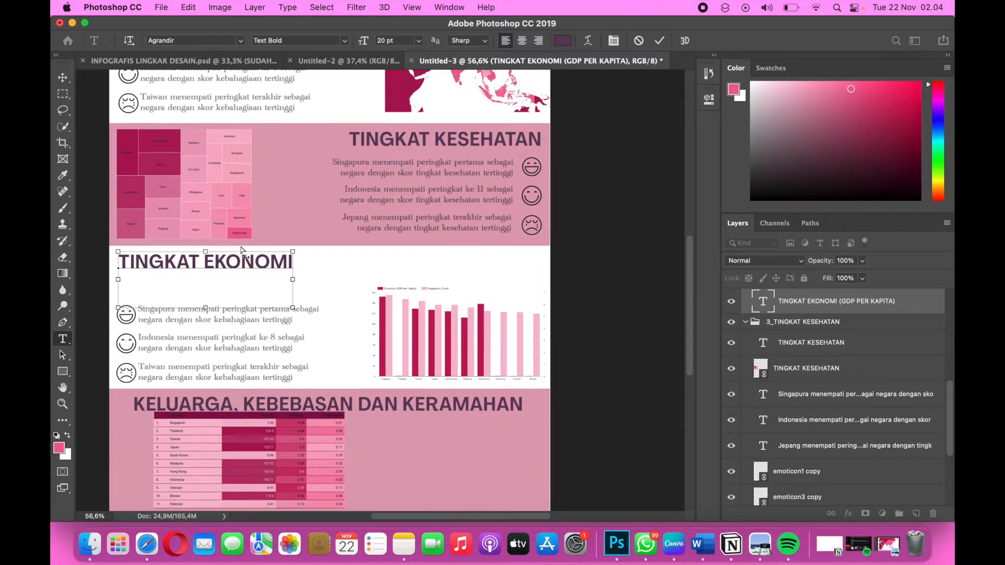
key(super+z)
click(63, 77)
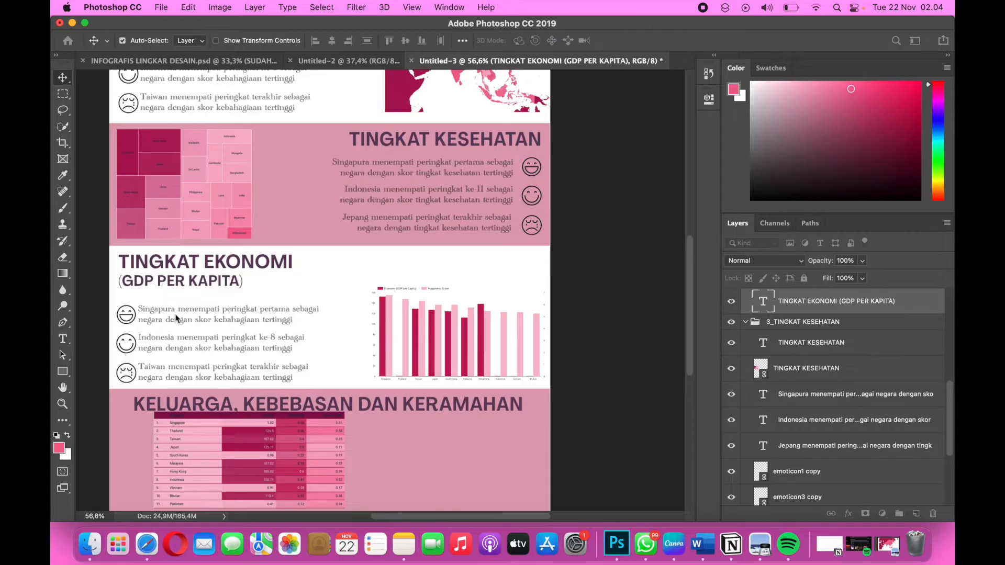
Move the three ranking texts with their emoticons up closer to the TINGKAT EKONOMI heading and shift the bar chart slightly up.
drag(110, 305, 256, 370)
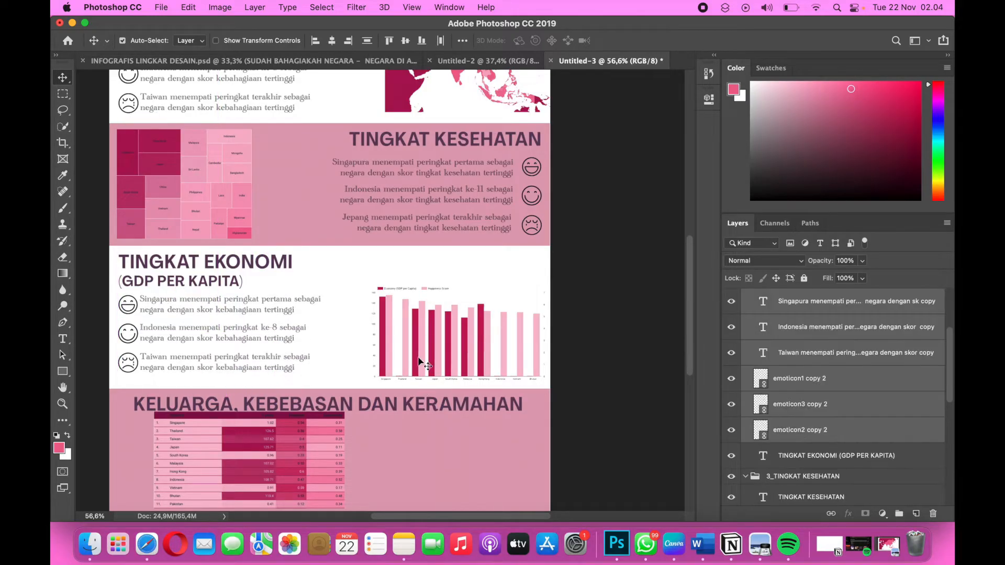
drag(417, 363, 422, 357)
Stretch the top edge of the pink rectangle behind the table section upward to 106.75% height.
click(425, 434)
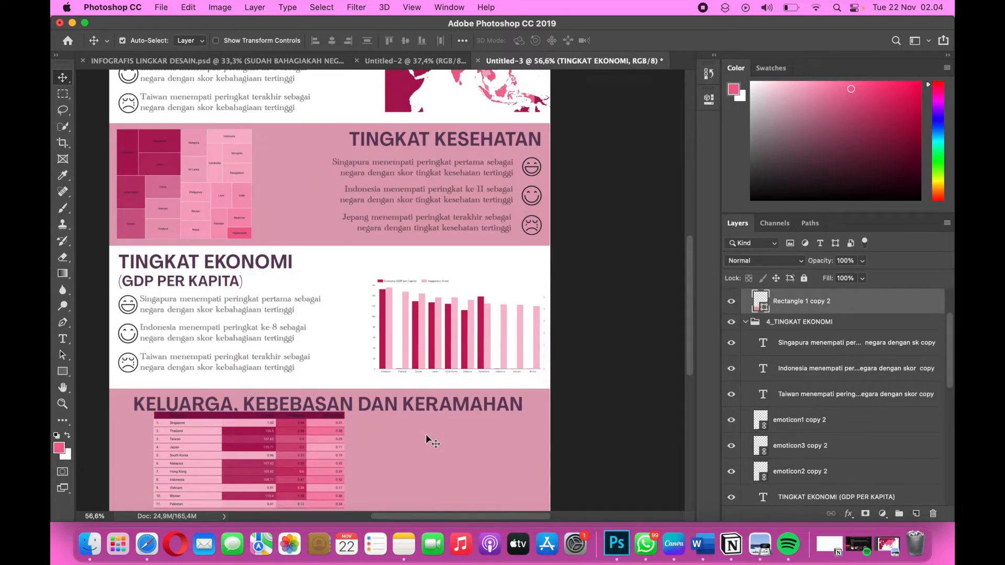
key(super+t)
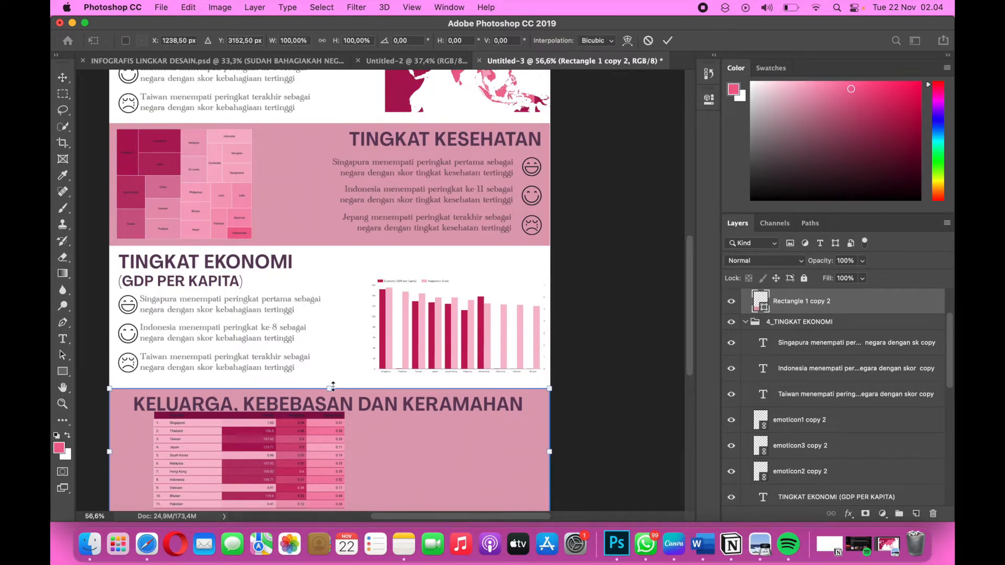
drag(332, 389, 333, 378)
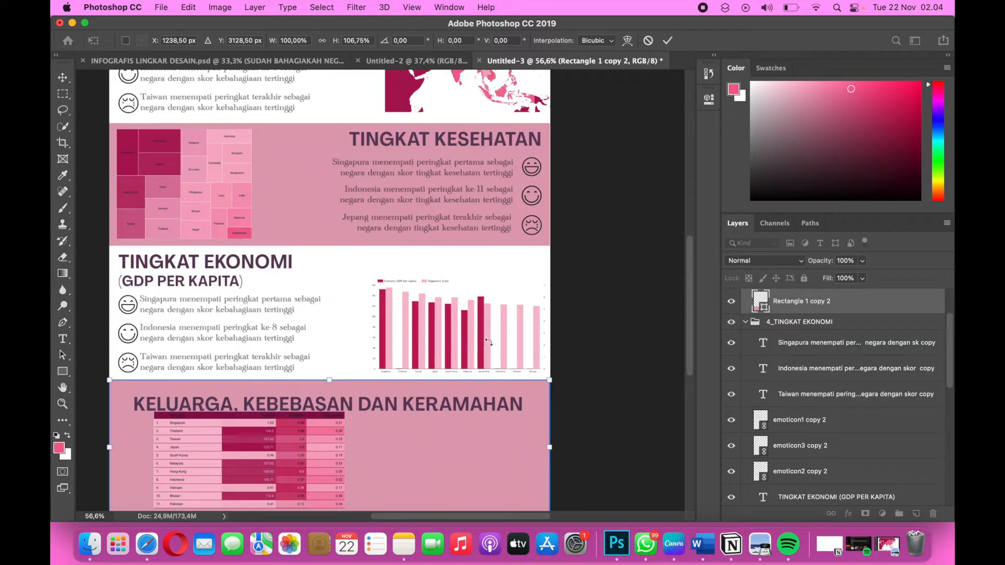
scroll(345, 391, down, 3)
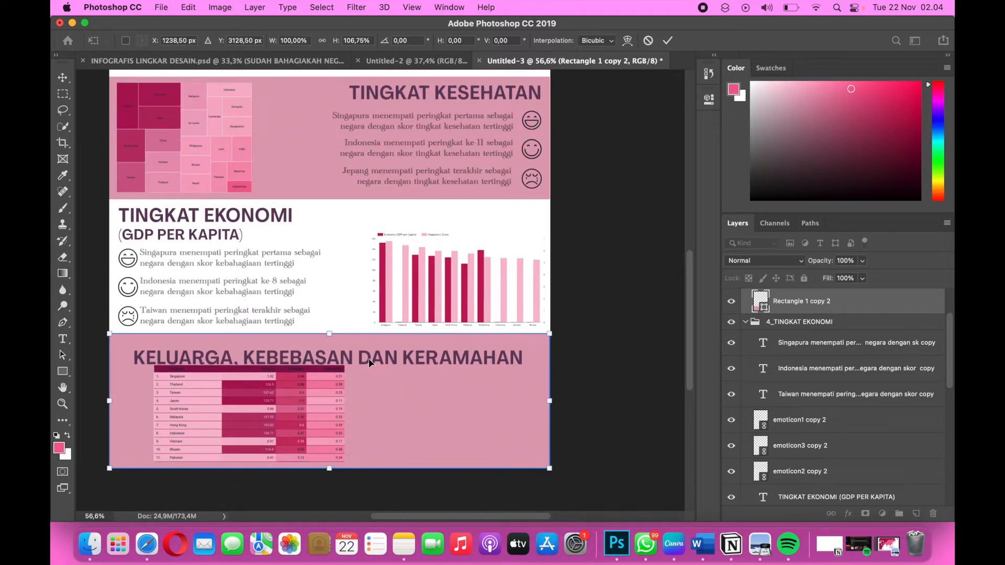
key(Return)
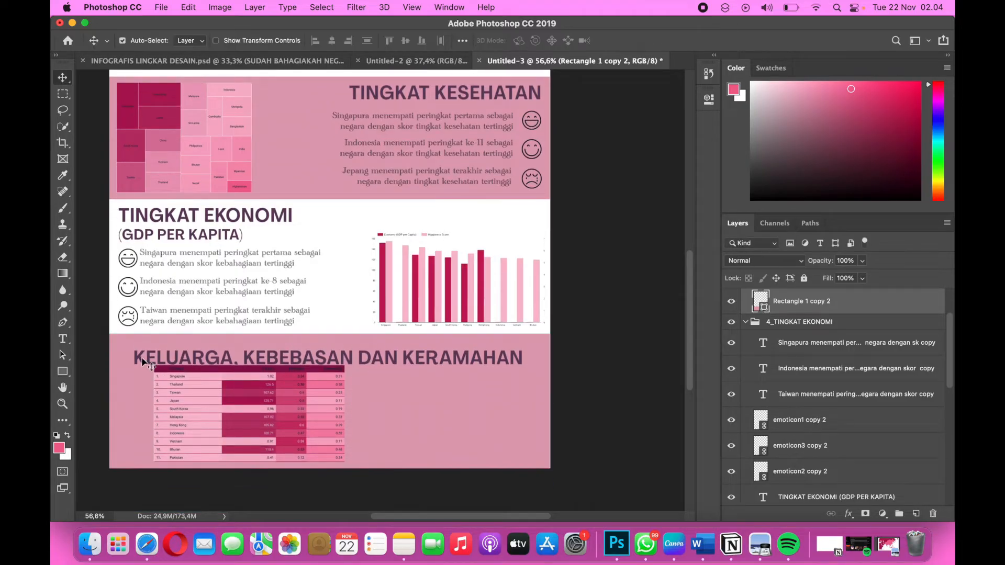
Set the KELUARGA, KEBEBASAN DAN KERAMAHAN heading to 23 pt and reposition heading and table so they sit apart in the pink rectangle.
double_click(221, 356)
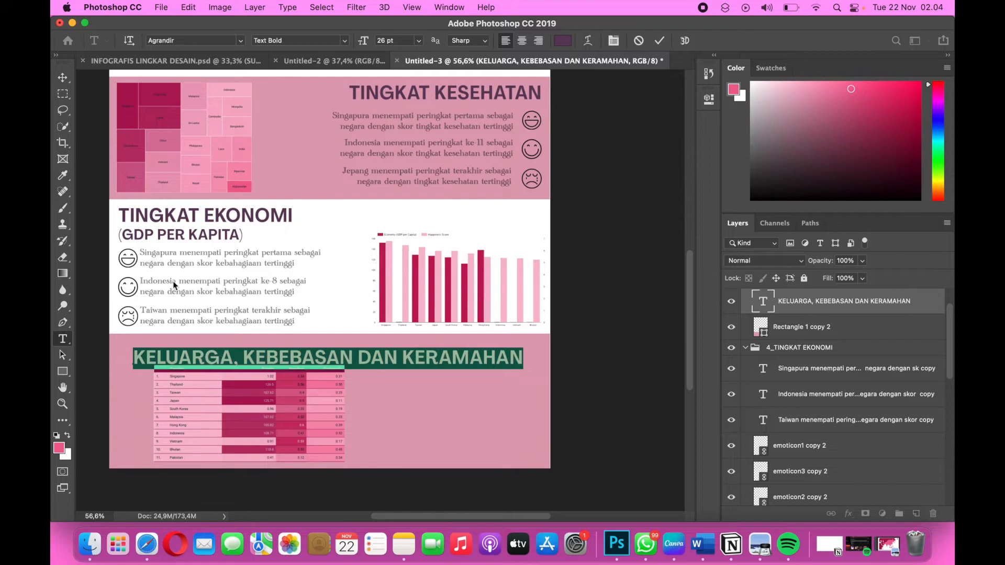
drag(365, 45, 364, 46)
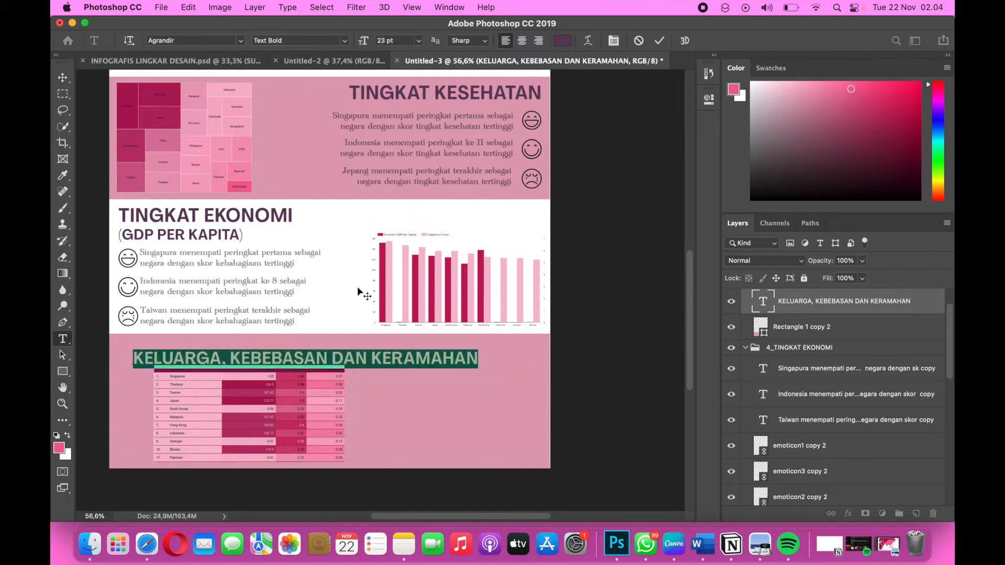
click(63, 77)
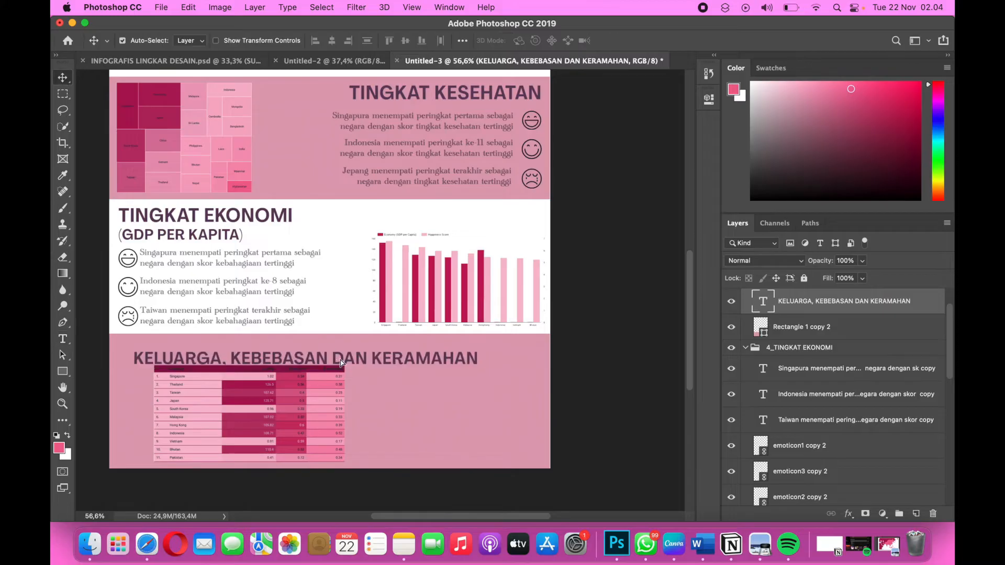
drag(341, 363, 369, 354)
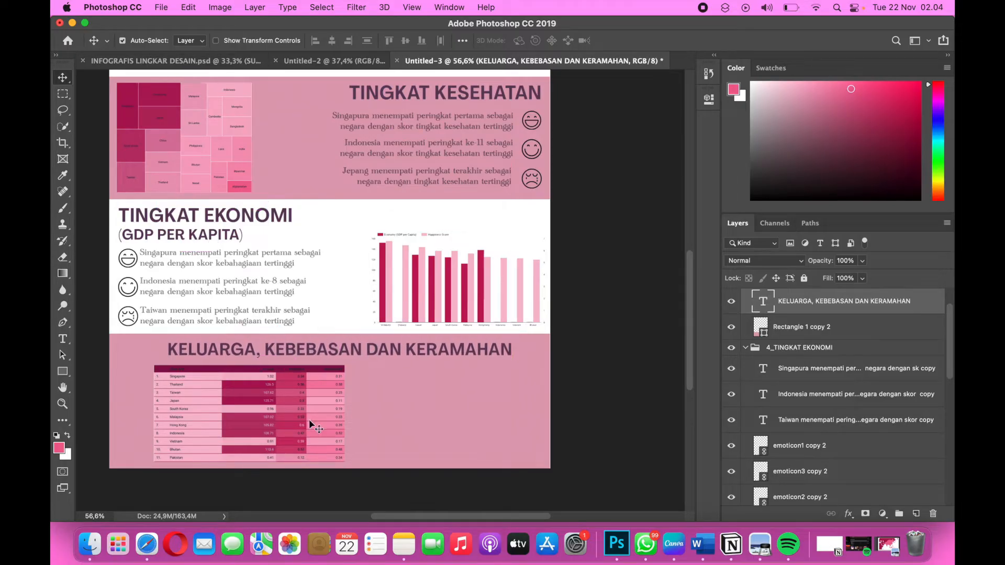
drag(286, 413, 282, 410)
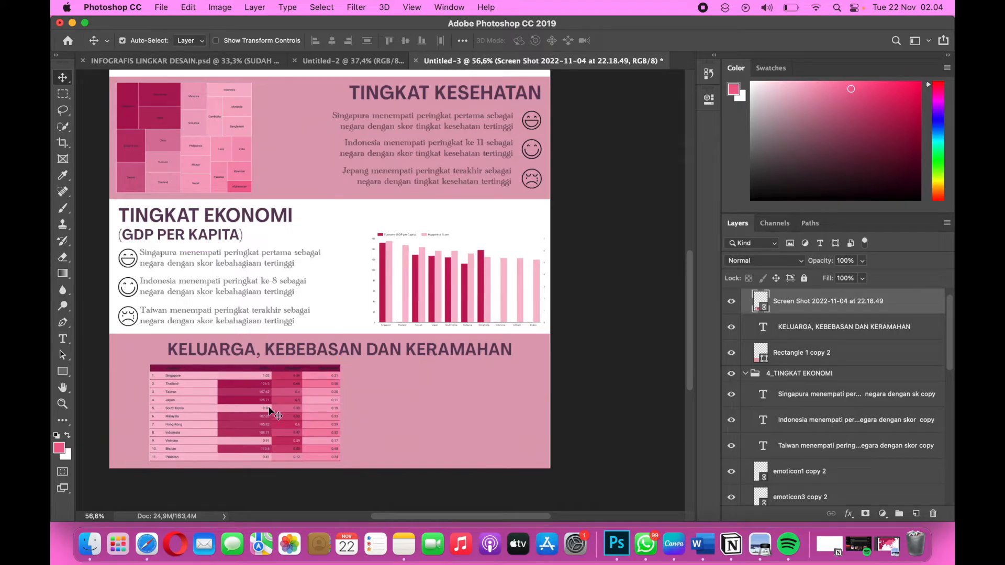
Place the linked image "Screen Shot 2022-11-04 at 22.19.15" from the lingdes 8 folder.
click(167, 7)
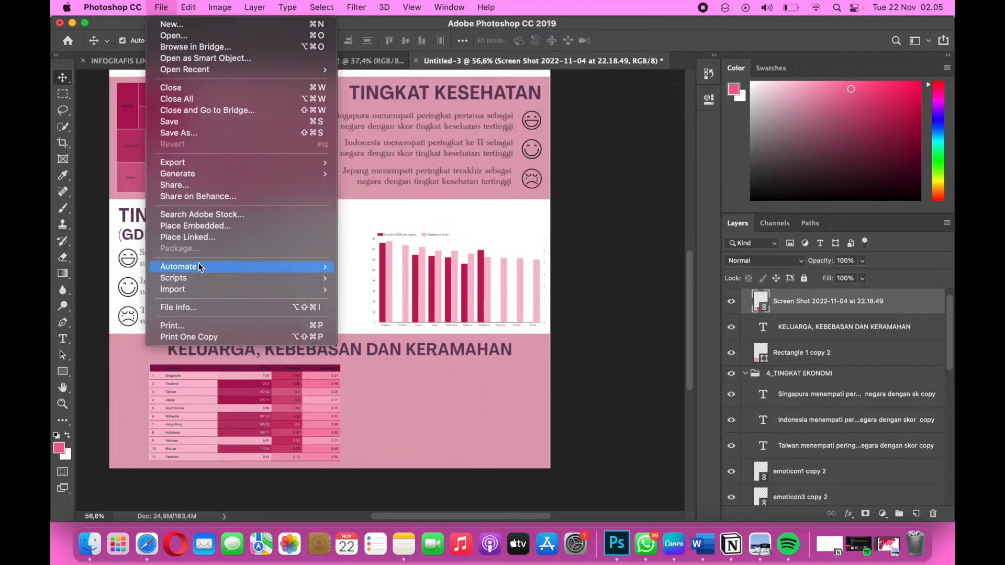
click(198, 239)
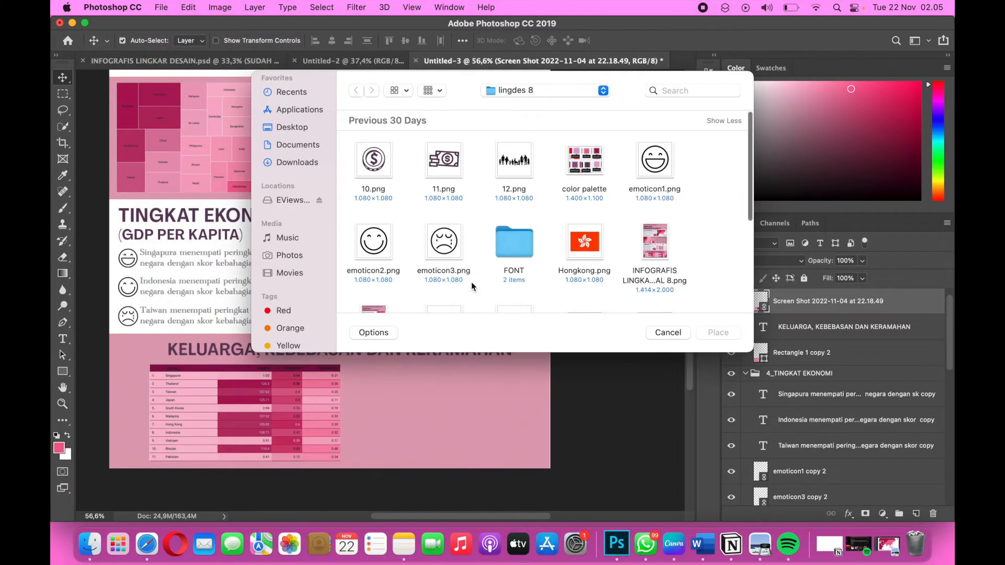
scroll(471, 283, down, 5)
click(581, 215)
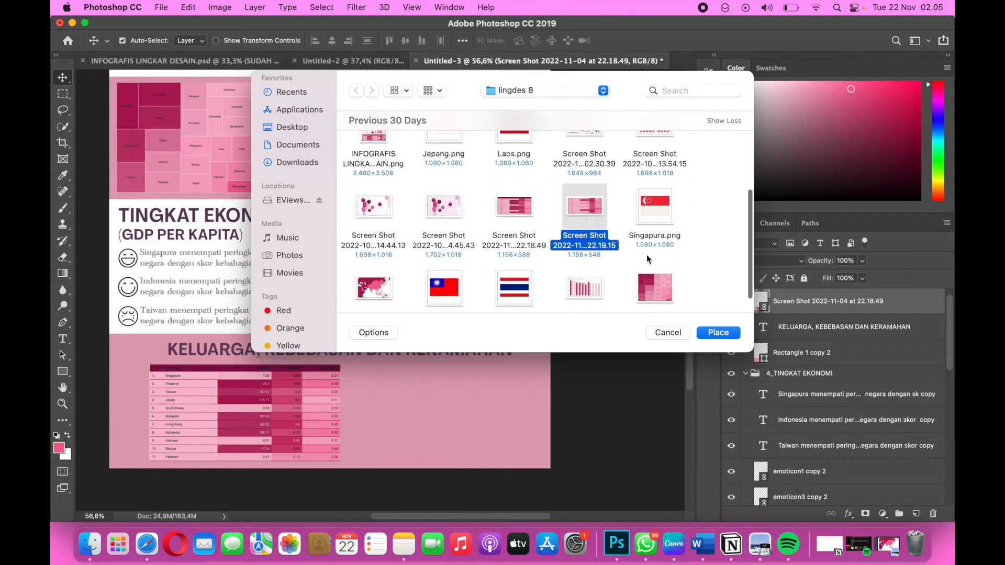
scroll(679, 275, down, 2)
click(718, 333)
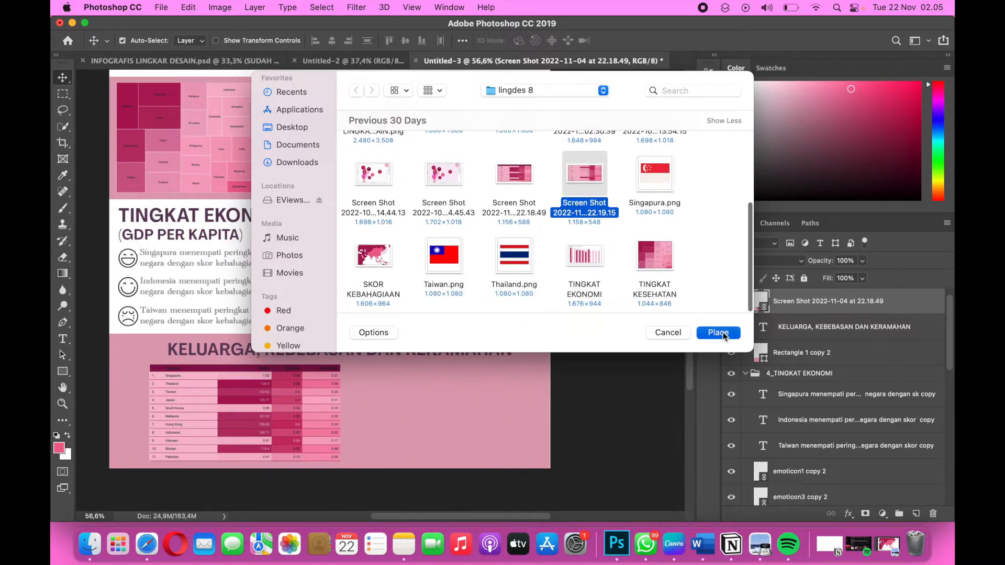
Scale the placed second table to about 44% and position it beside the first table in the pink section.
drag(543, 167, 414, 225)
drag(354, 317, 426, 373)
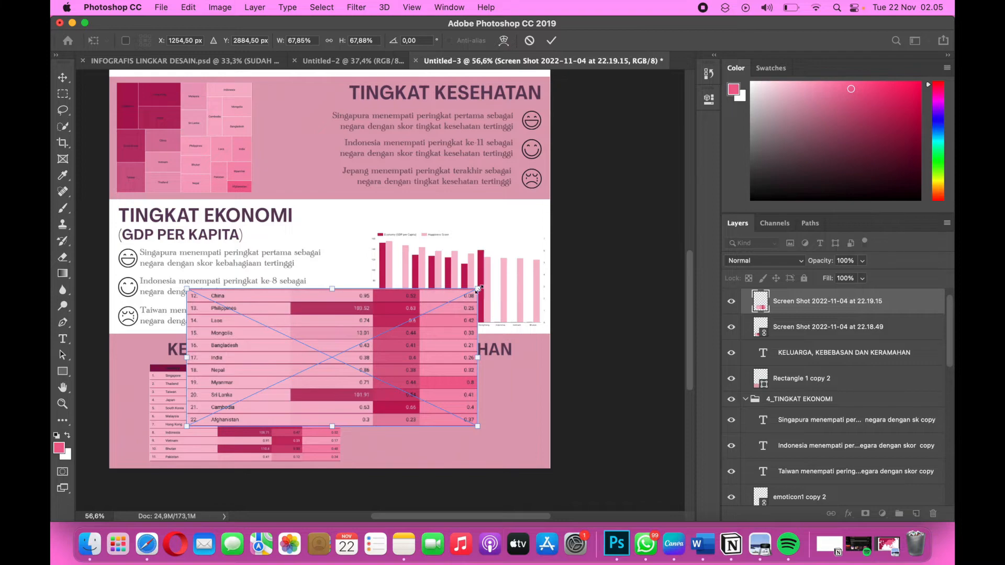
drag(477, 288, 399, 321)
scroll(337, 357, up, 1)
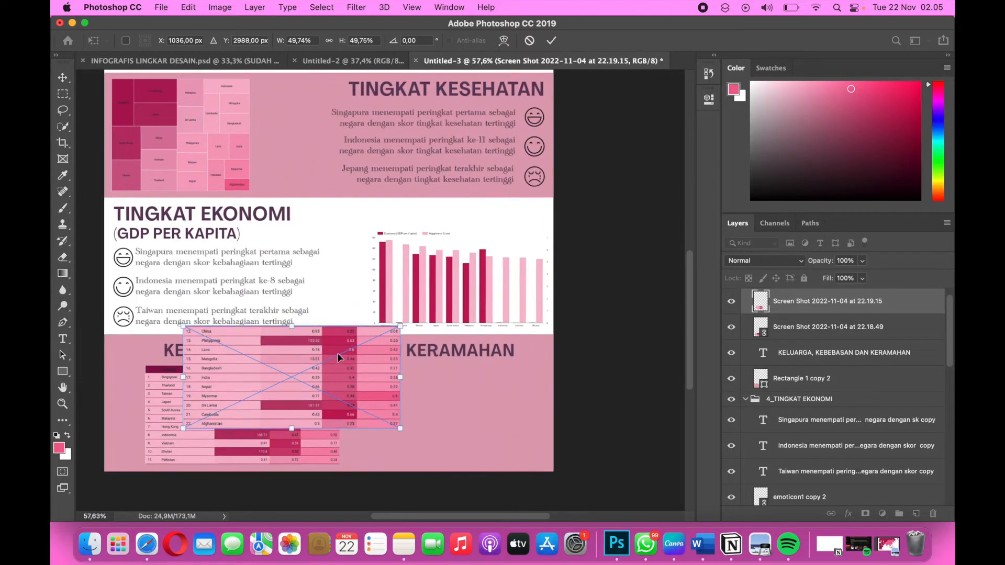
drag(337, 358, 423, 384)
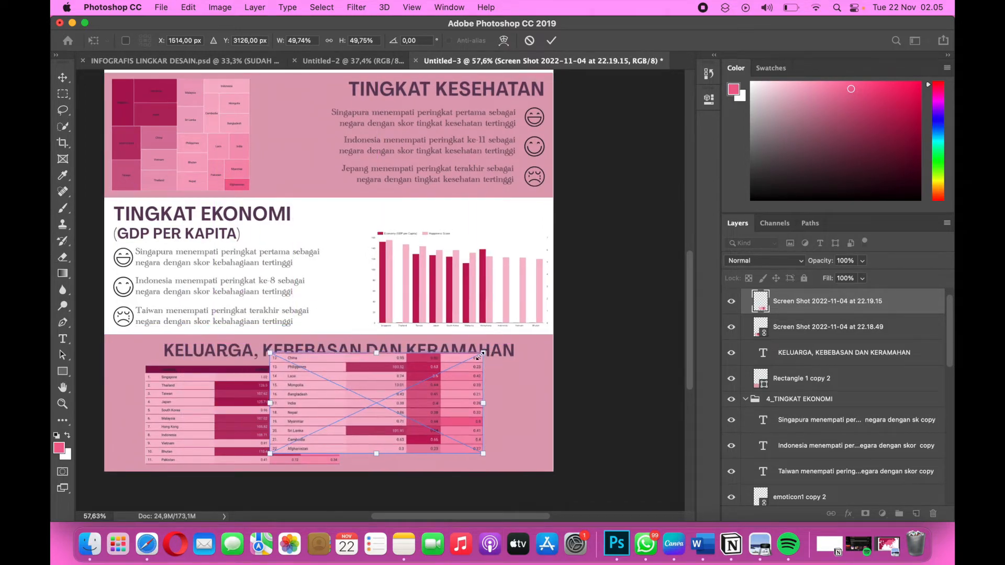
drag(481, 356, 471, 362)
drag(427, 396, 499, 405)
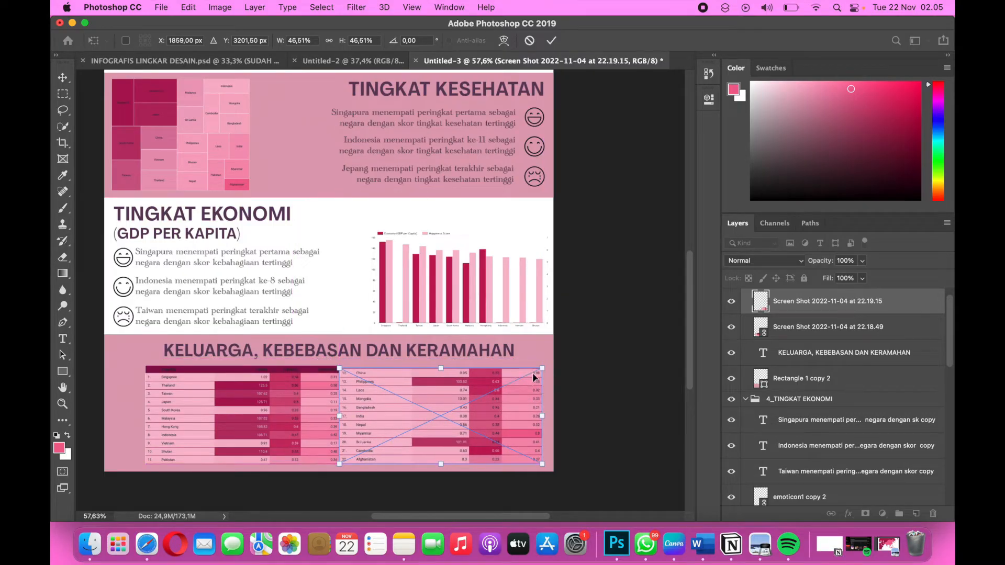
drag(543, 370, 532, 375)
key(Return)
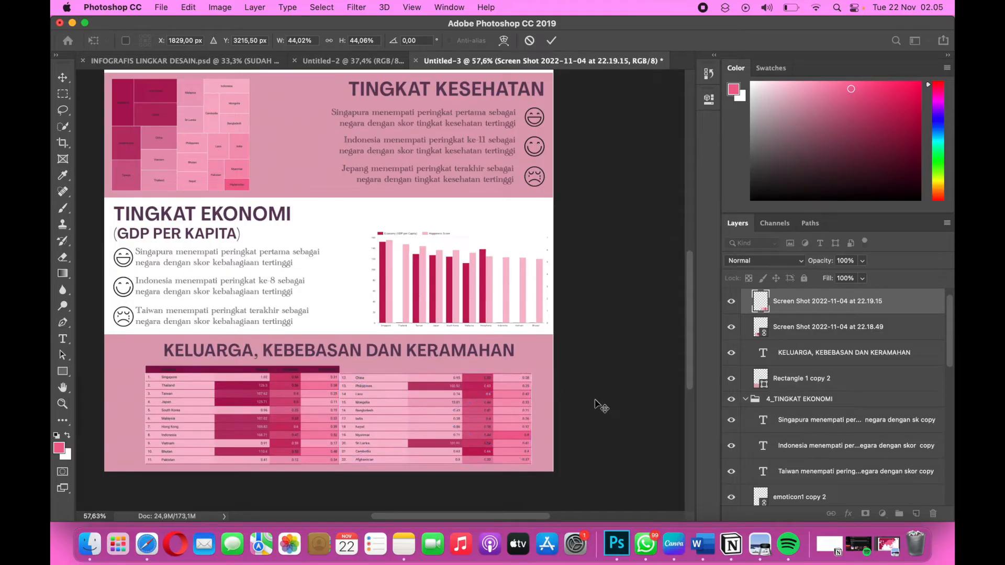
Nudge both table images slightly left so they sit centred side by side under the KELUARGA, KEBEBASAN DAN KERAMAHAN heading.
click(312, 404)
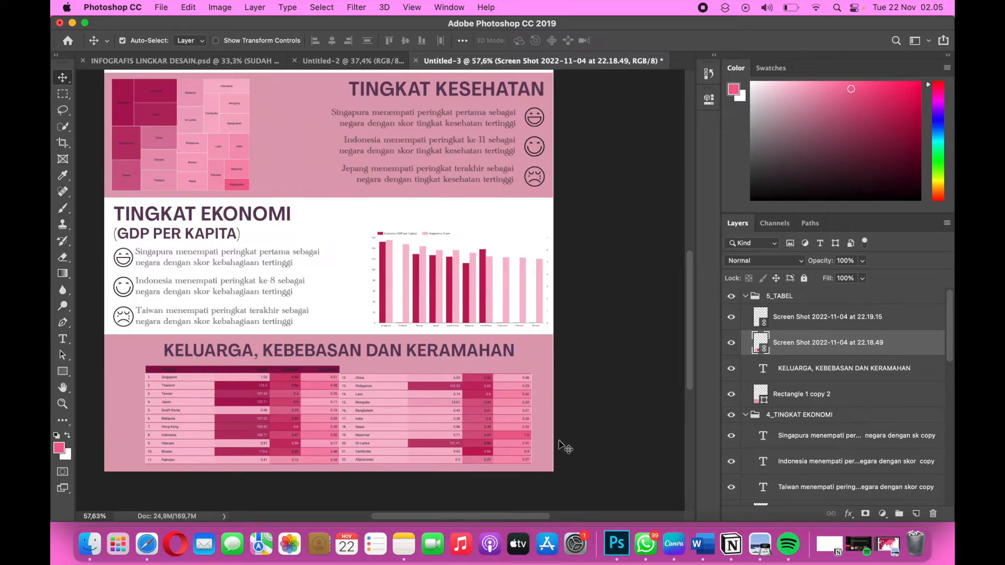
drag(269, 421, 261, 421)
drag(419, 408, 410, 409)
click(615, 410)
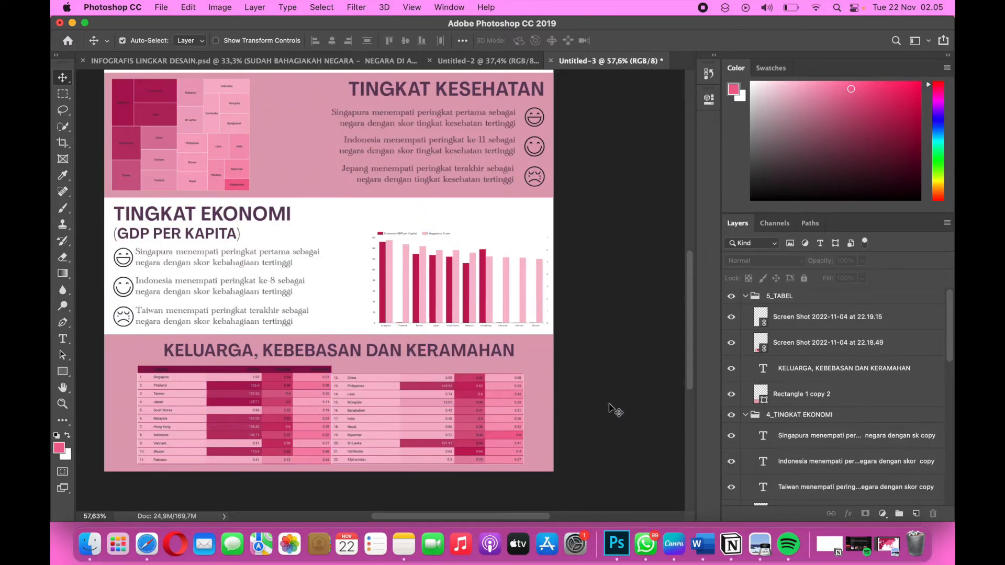
click(259, 415)
drag(257, 419, 255, 419)
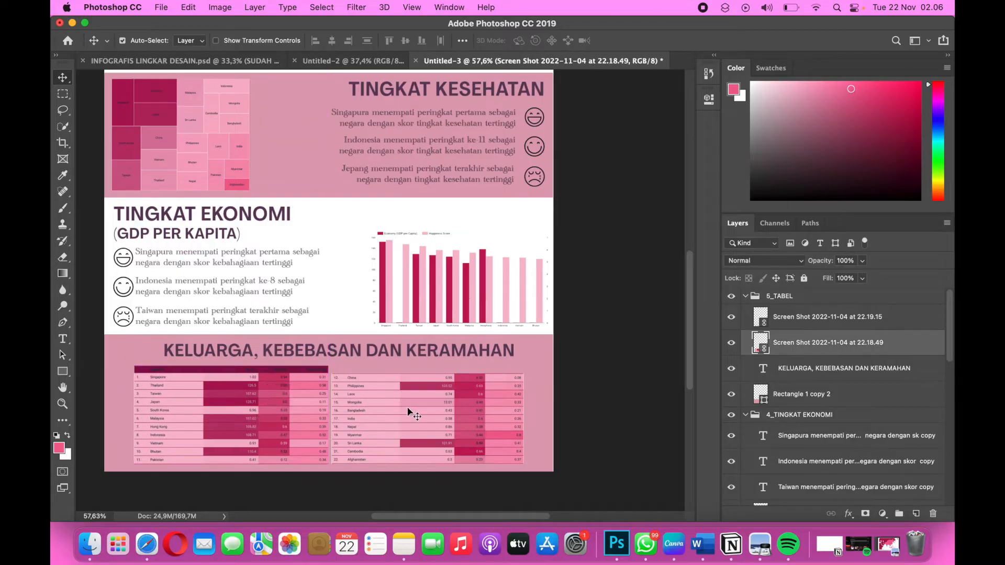
click(407, 407)
drag(406, 406, 406, 412)
Duplicate the first table's layer and select its dark header row with a rectangular marquee.
click(289, 413)
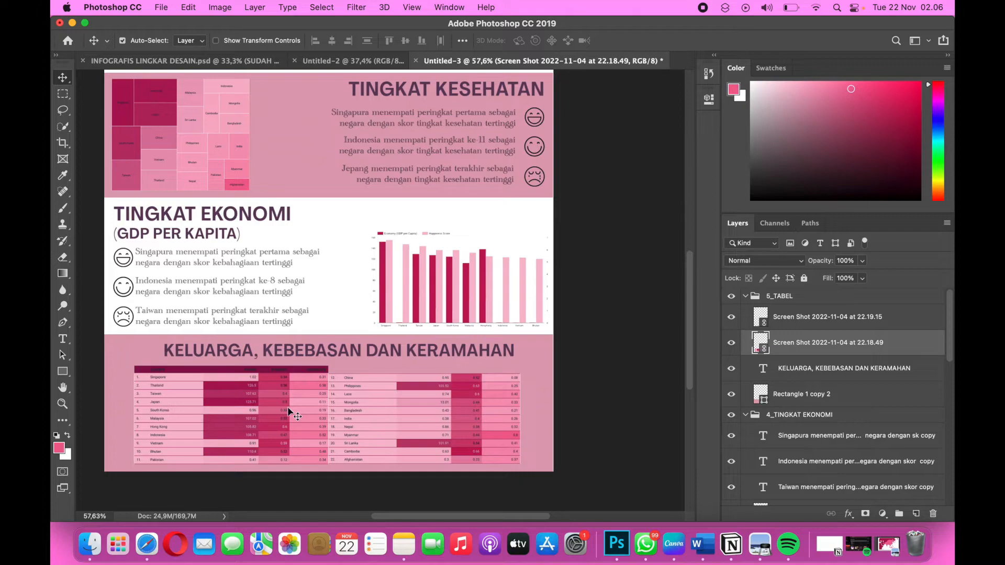
key(super+j)
key(m)
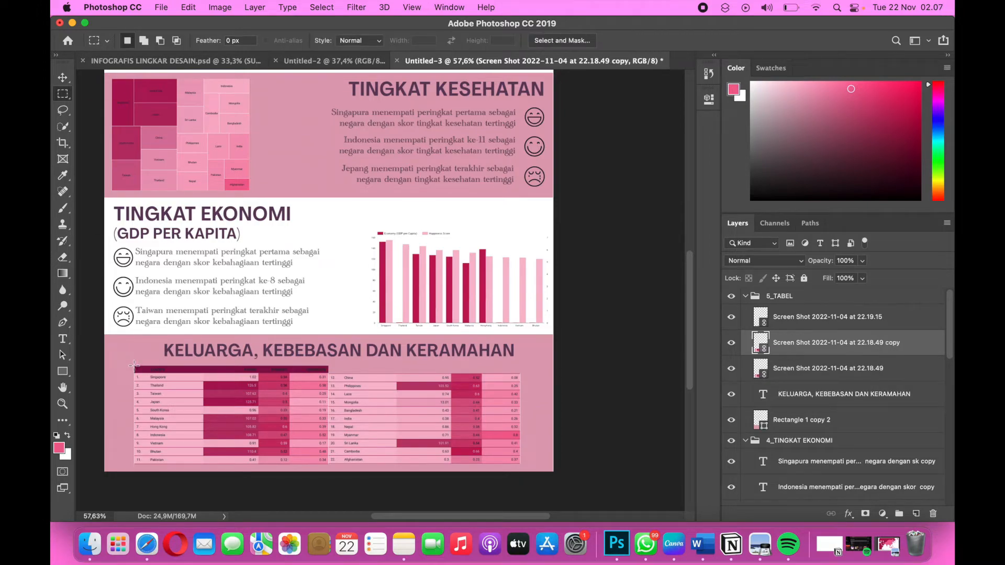
drag(134, 365, 328, 371)
drag(309, 373, 461, 375)
key(super+z)
click(62, 142)
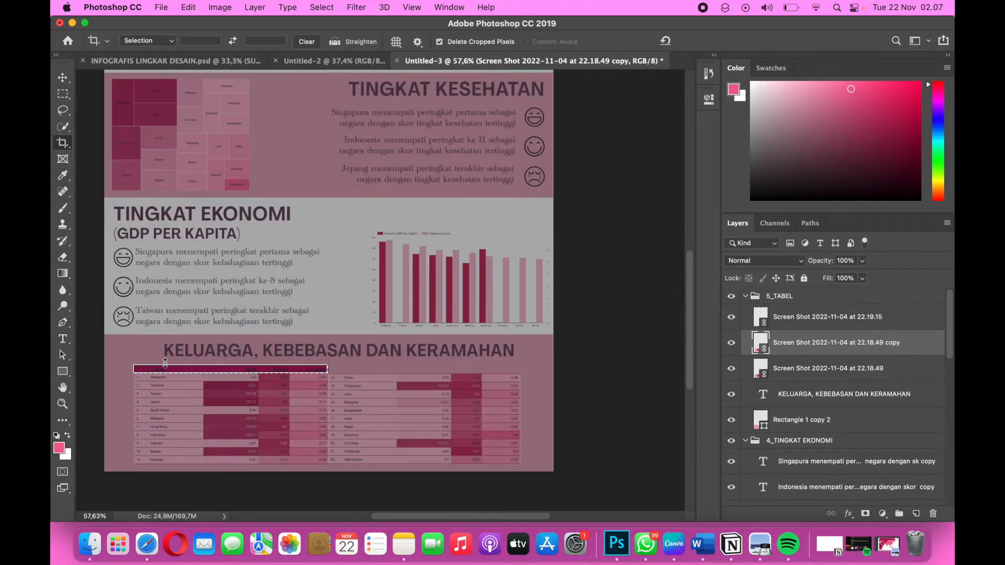
Copy the selected header row to a new layer and move it above the second table, level with the first header.
key(super)
key(super+j)
key(super+t)
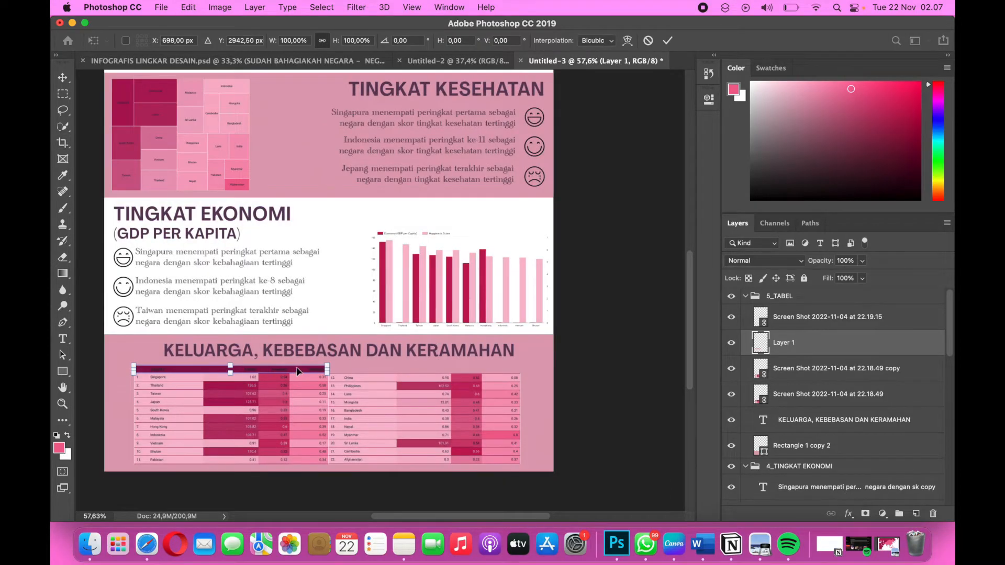
drag(297, 371, 487, 371)
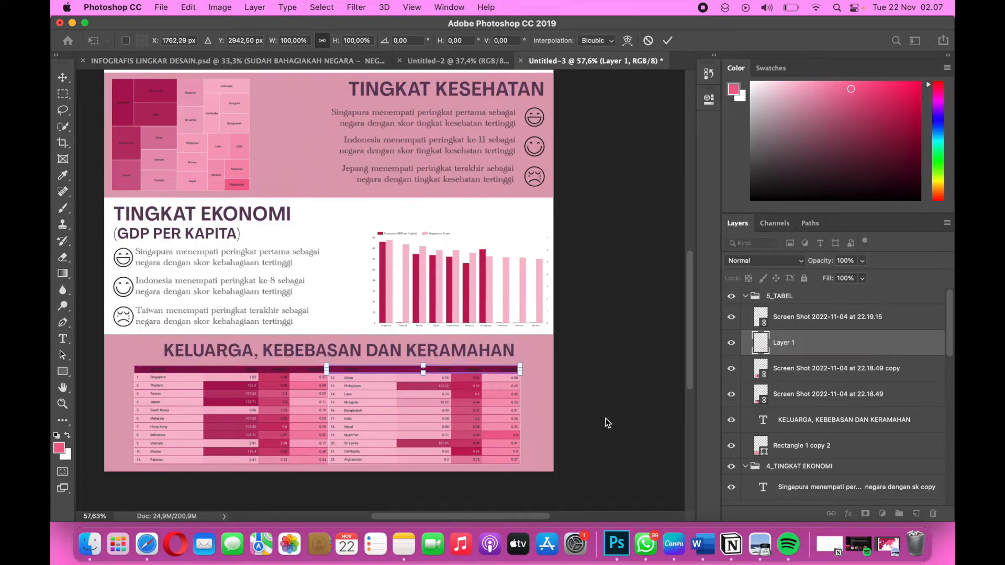
key(Return)
key(c)
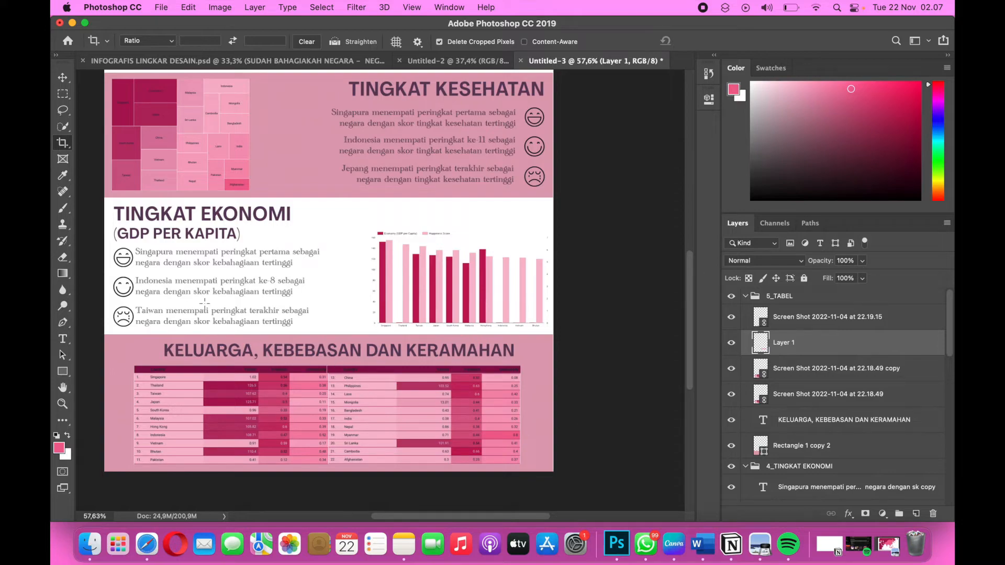
scroll(245, 329, up, 5)
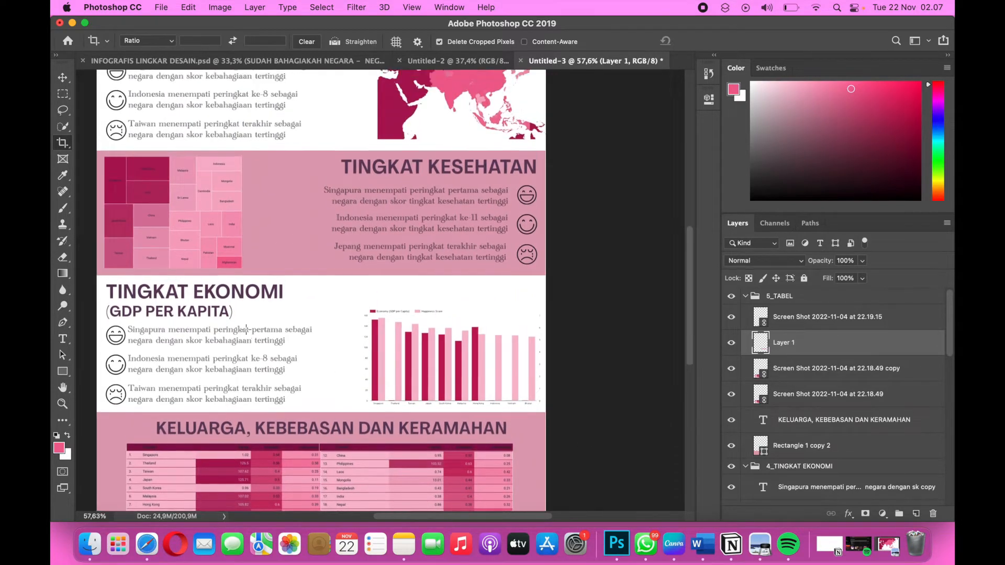
scroll(246, 330, down, 4)
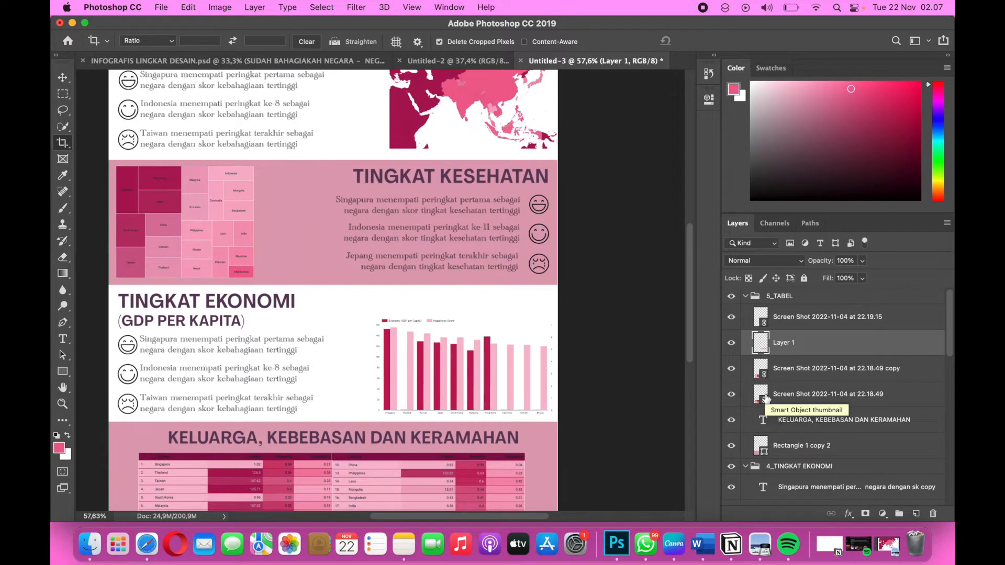
scroll(772, 390, down, 4)
scroll(773, 386, up, 4)
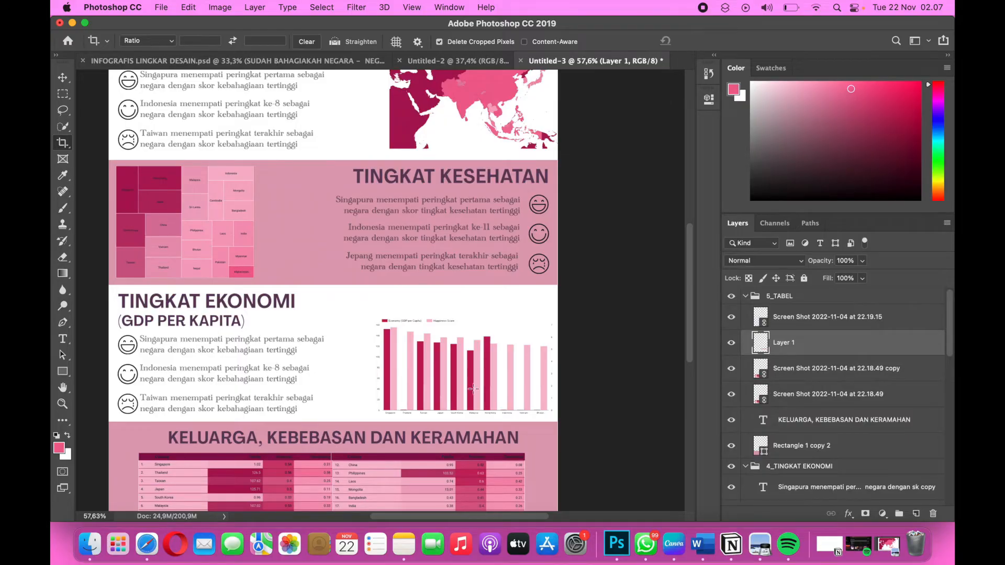
scroll(473, 388, down, 3)
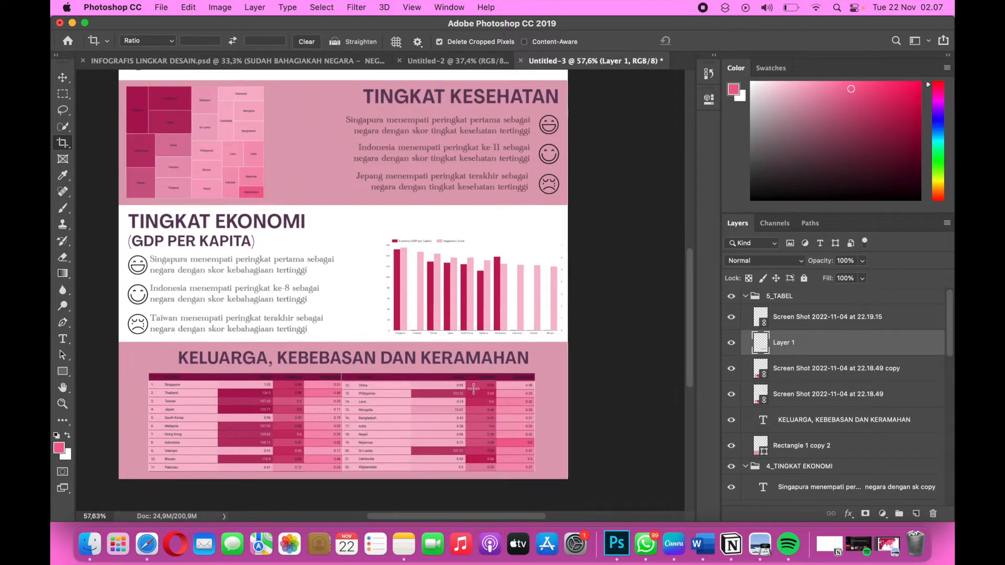
scroll(473, 388, up, 10)
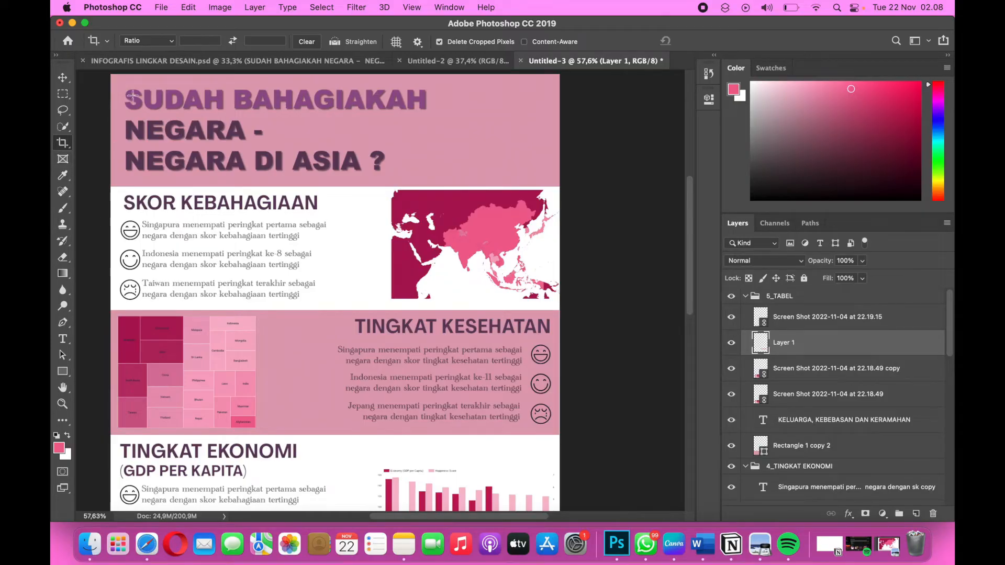
Place the family silhouette image 12.png from the lingdes 8 folder as an embedded image.
click(161, 6)
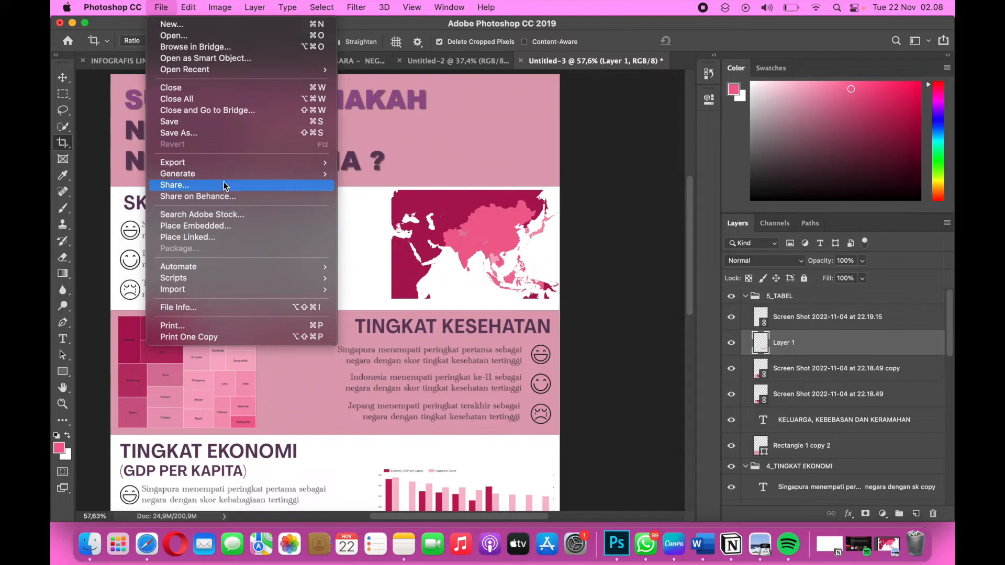
click(221, 224)
scroll(487, 257, down, 3)
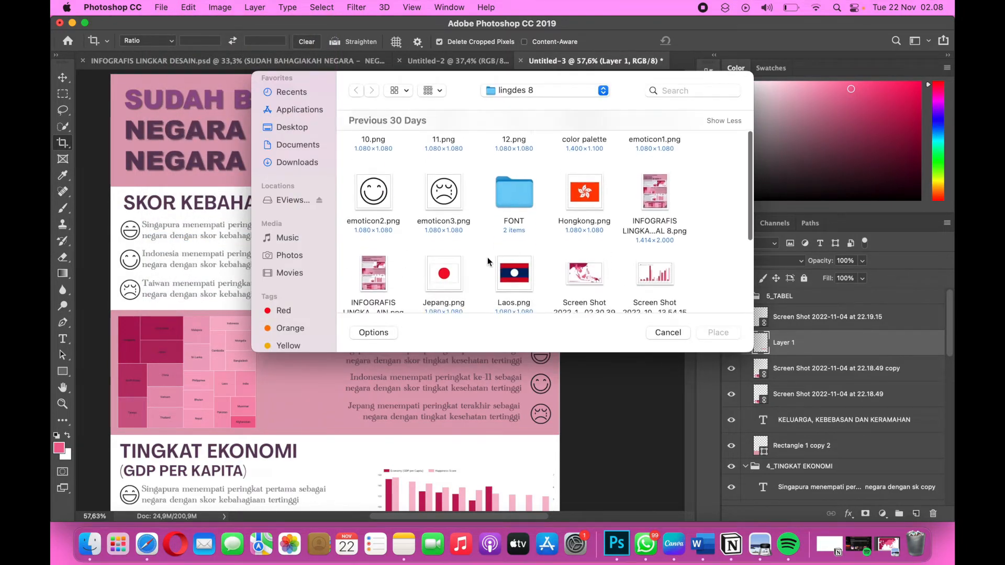
scroll(488, 257, down, 2)
scroll(487, 256, up, 6)
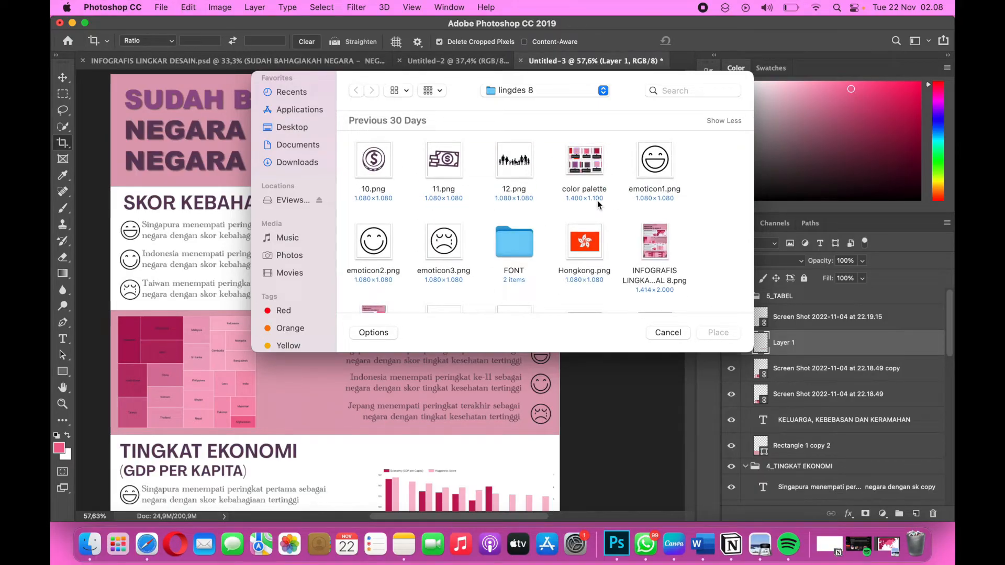
scroll(597, 200, down, 4)
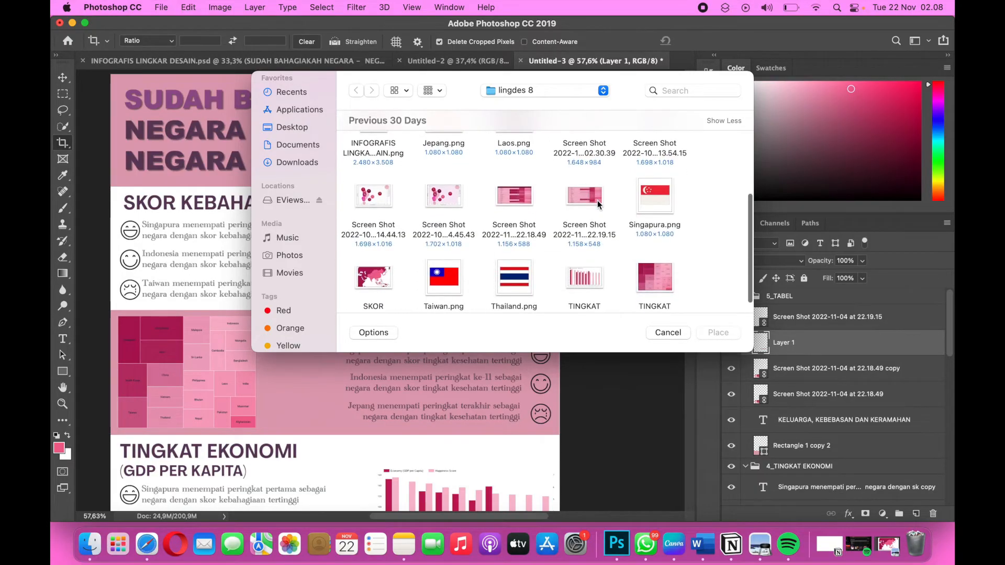
scroll(598, 200, down, 1)
scroll(597, 200, up, 5)
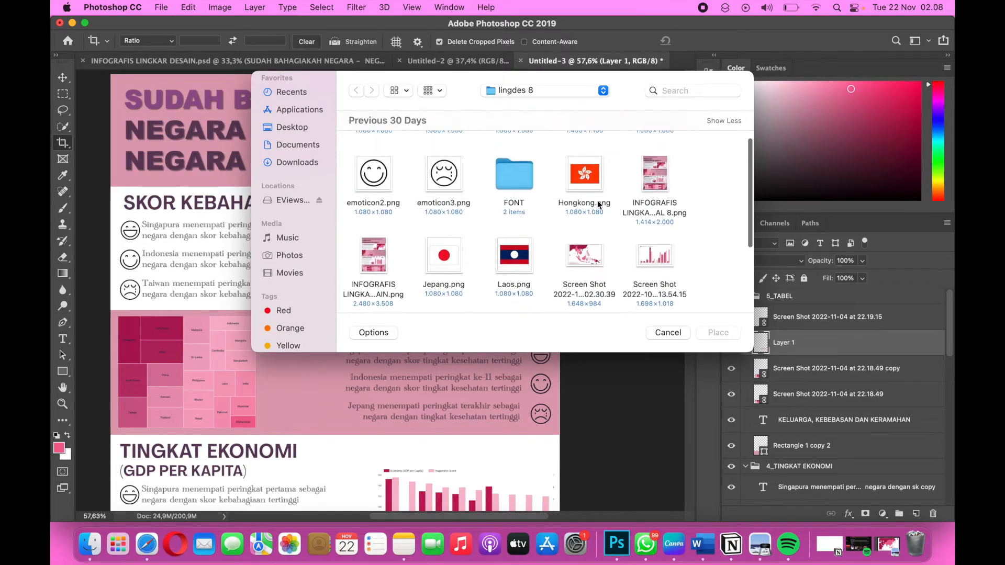
scroll(598, 204, up, 1)
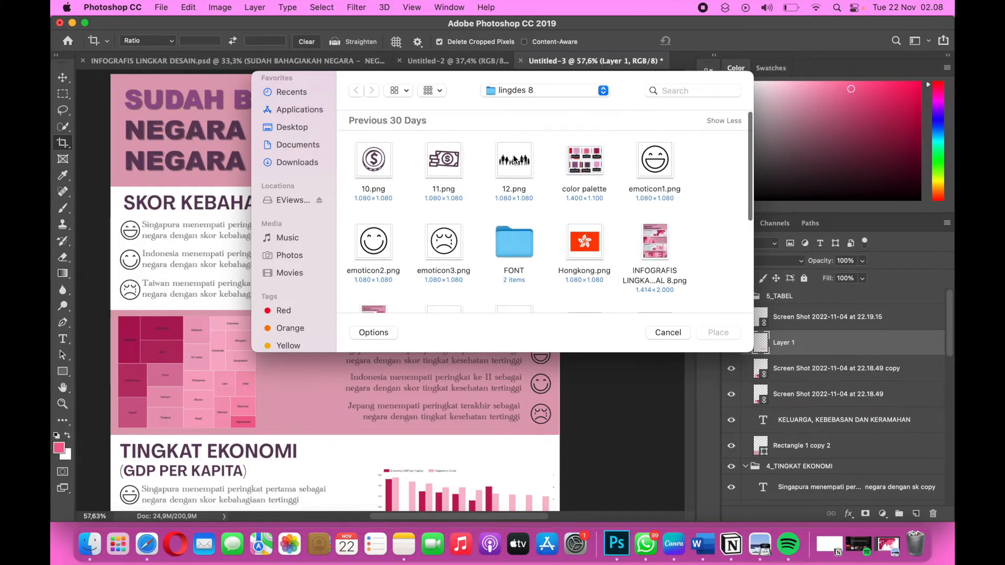
click(515, 159)
click(713, 333)
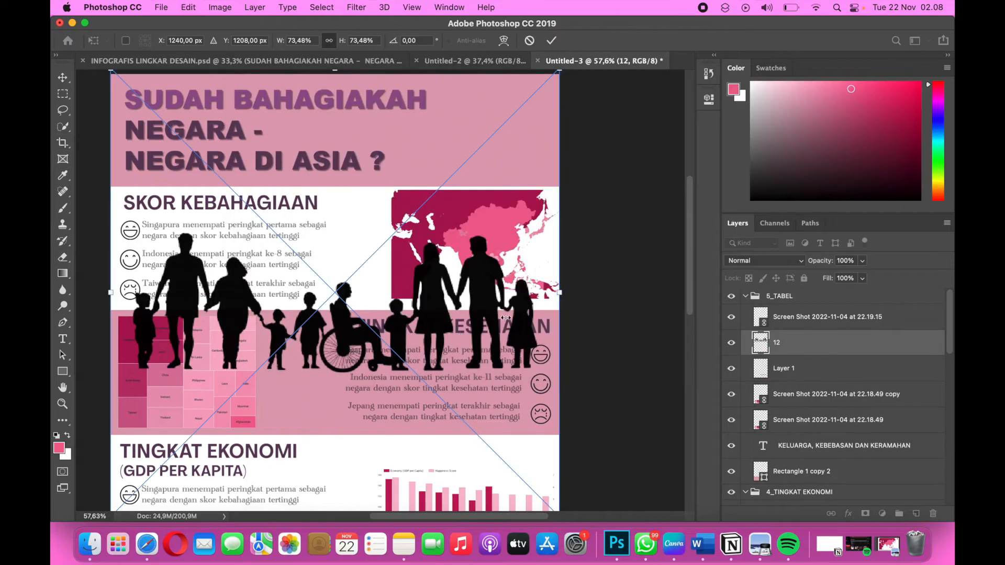
Scale the family silhouette to 39.45% and position it over the lower part of the first table, near the page's bottom edge.
scroll(455, 291, down, 3)
scroll(523, 230, up, 4)
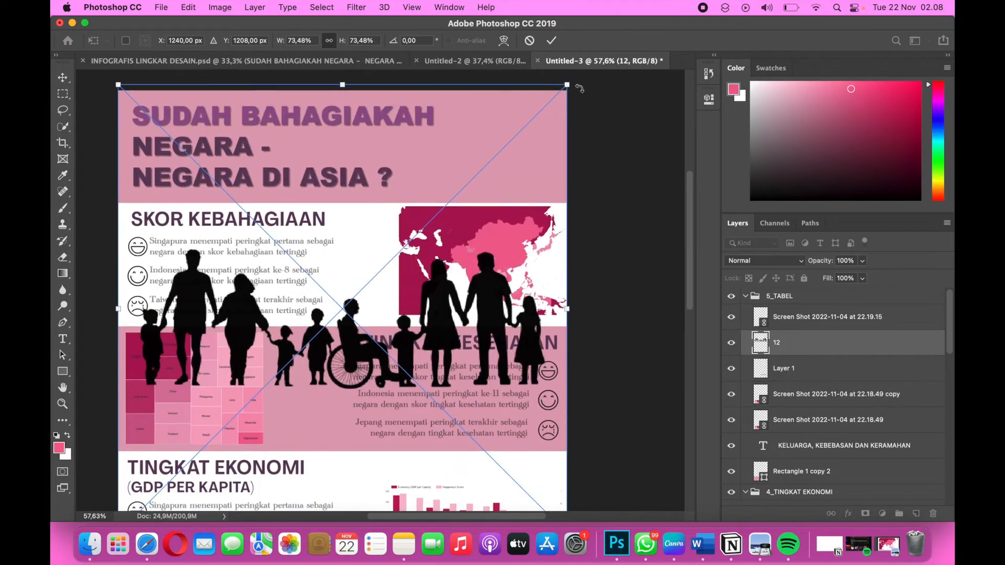
drag(568, 85, 431, 223)
scroll(442, 243, down, 5)
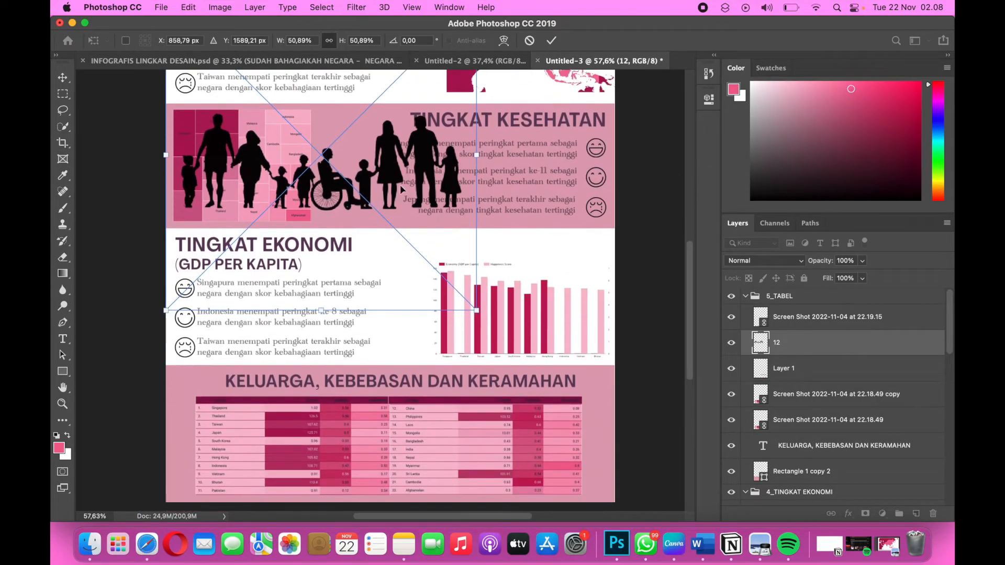
drag(401, 190, 383, 494)
scroll(385, 479, down, 4)
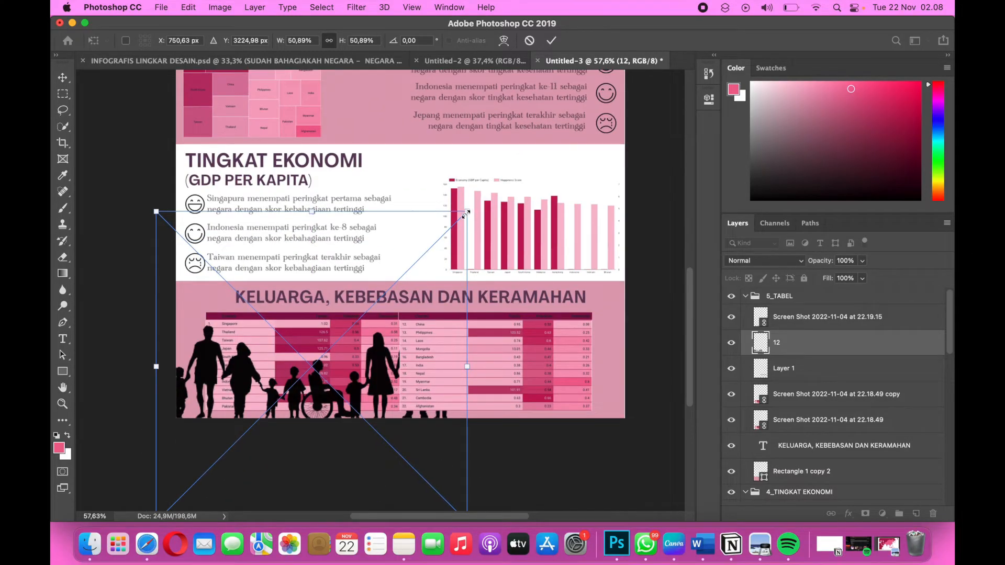
drag(465, 215, 398, 282)
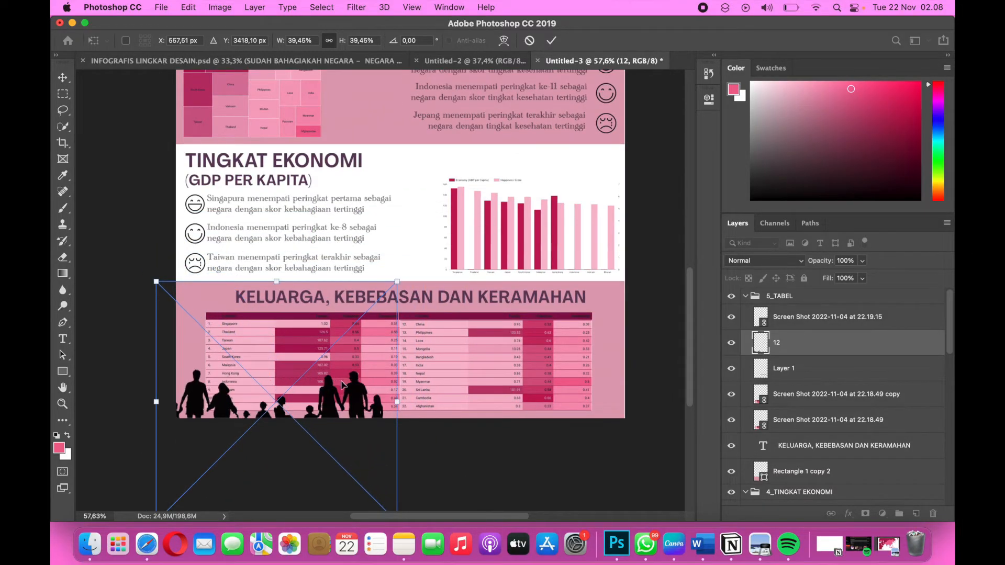
mouse_move(341, 385)
mouse_down()
mouse_move(310, 372)
mouse_move(346, 380)
mouse_up()
Open the blending options of the family silhouette layer.
right_click(852, 342)
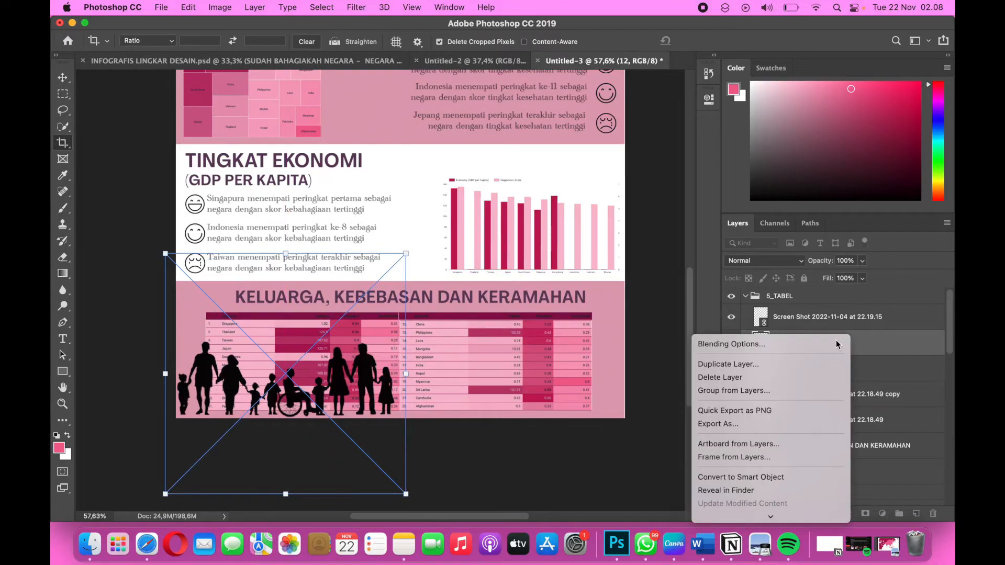
click(787, 347)
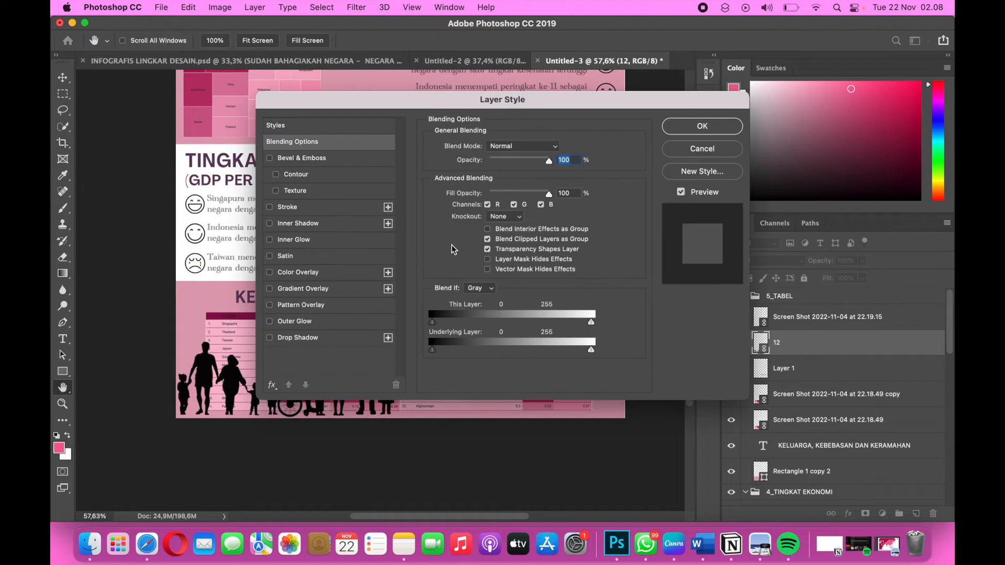
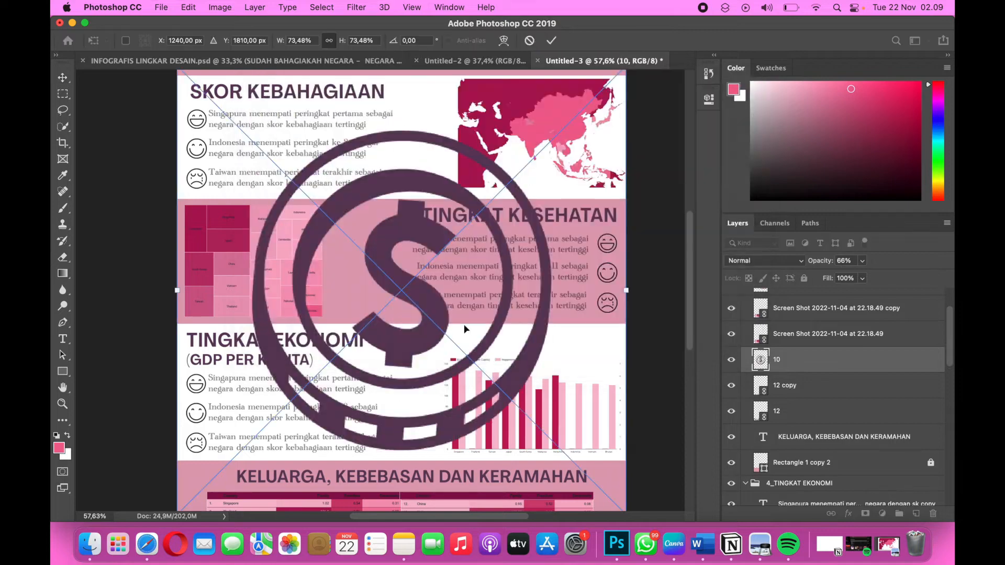
Scale the placed dollar coin image down to 11.76% and rotate it to -3.15° just above the TINGKAT EKONOMI section.
scroll(338, 240, up, 5)
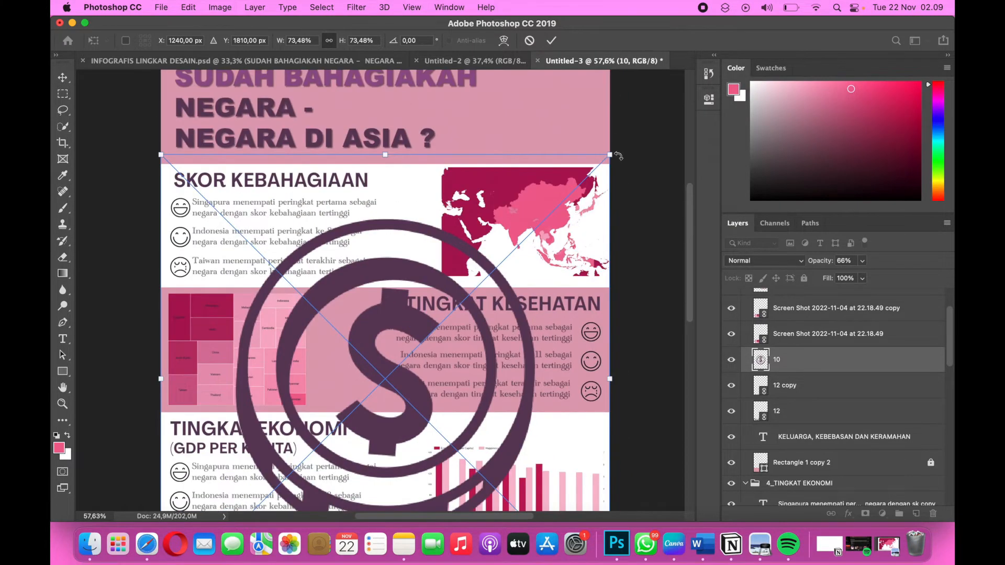
drag(608, 157, 404, 349)
scroll(231, 444, down, 5)
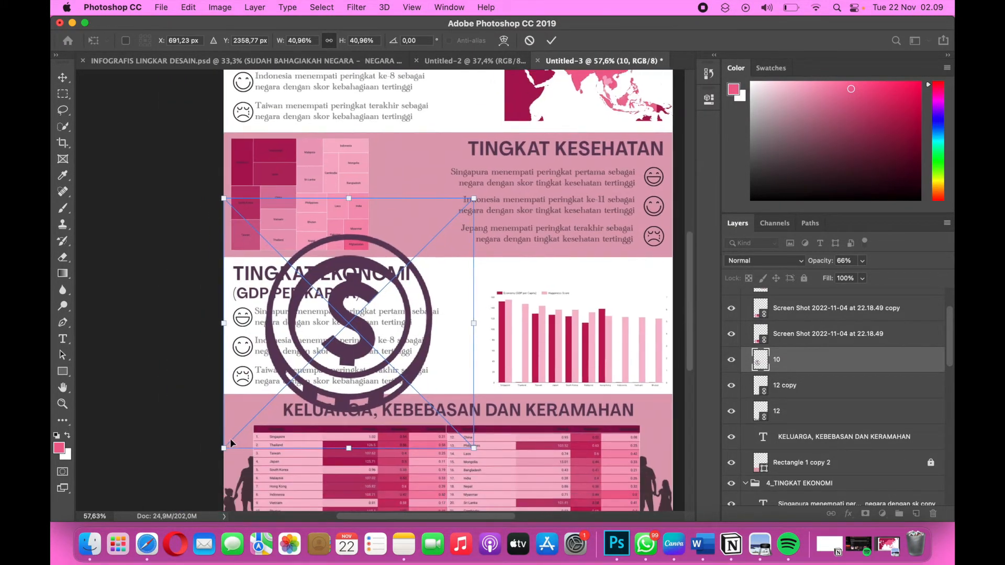
drag(225, 448, 406, 284)
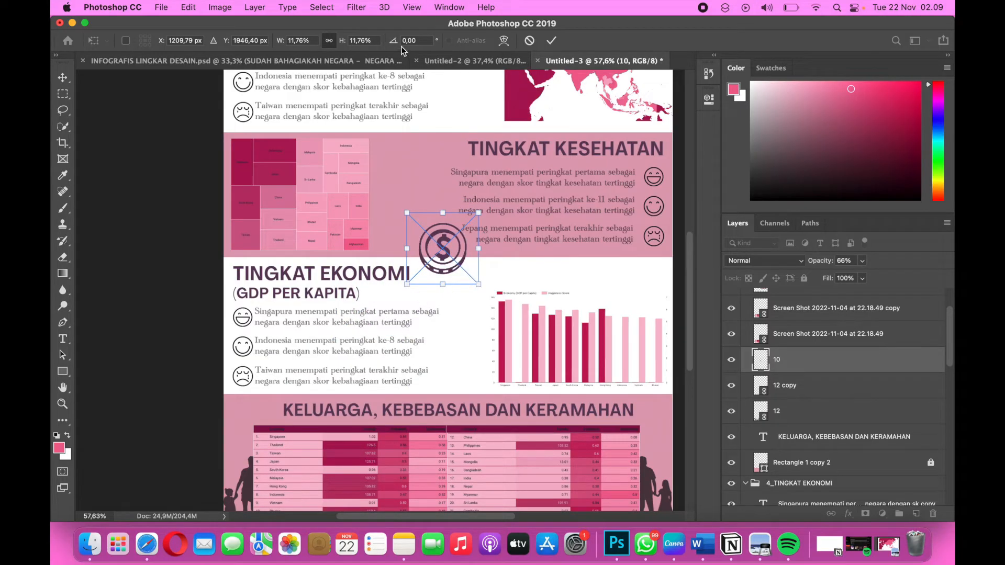
drag(395, 44, 257, 118)
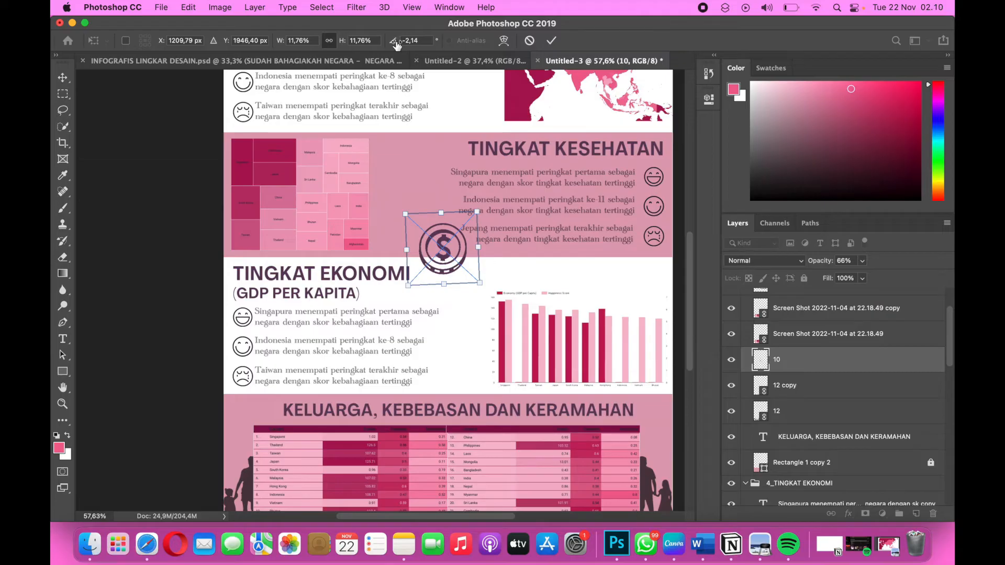
mouse_move(397, 44)
mouse_down()
mouse_move(346, 46)
mouse_move(384, 41)
mouse_up()
click(62, 77)
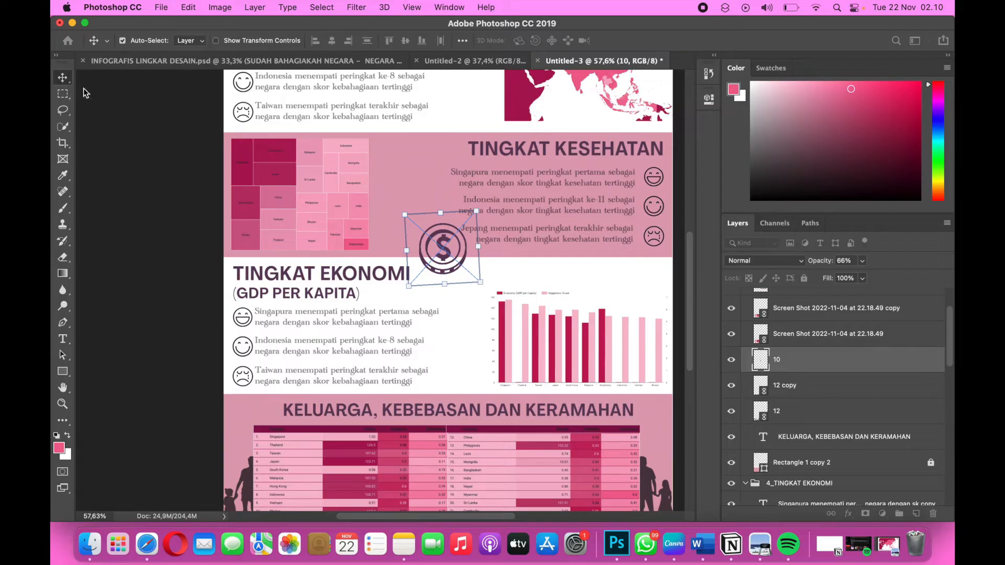
Move the coin slightly lower, scale it to 7.08% and place it beside the end of the TINGKAT EKONOMI heading.
drag(441, 253, 442, 269)
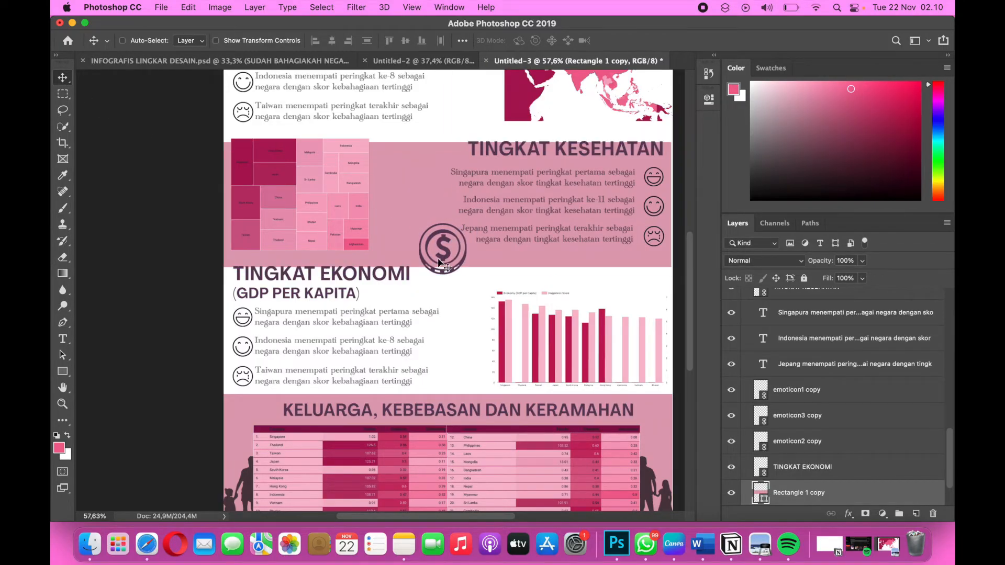
key(super+z)
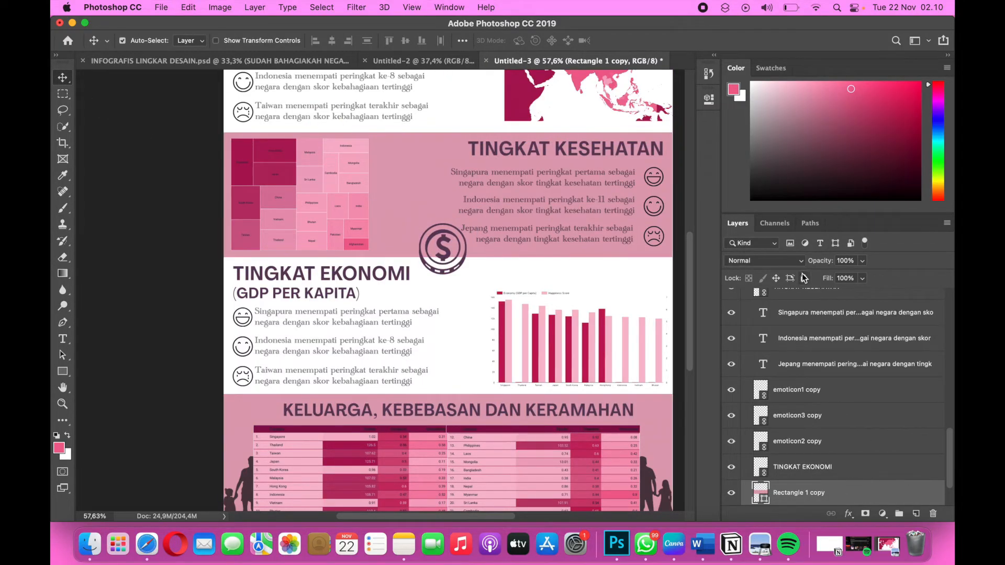
drag(442, 264, 446, 275)
click(446, 272)
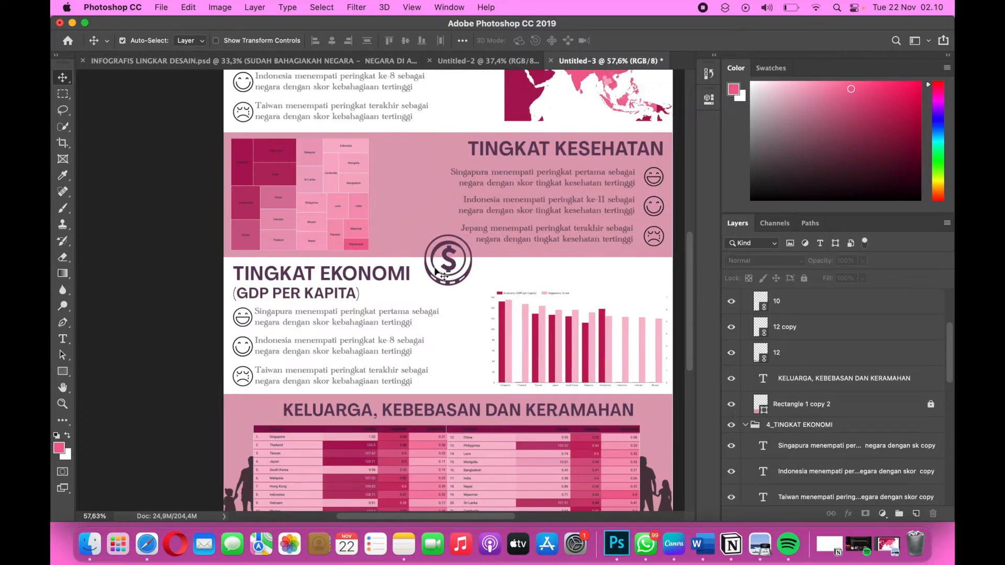
click(445, 276)
key(super+t)
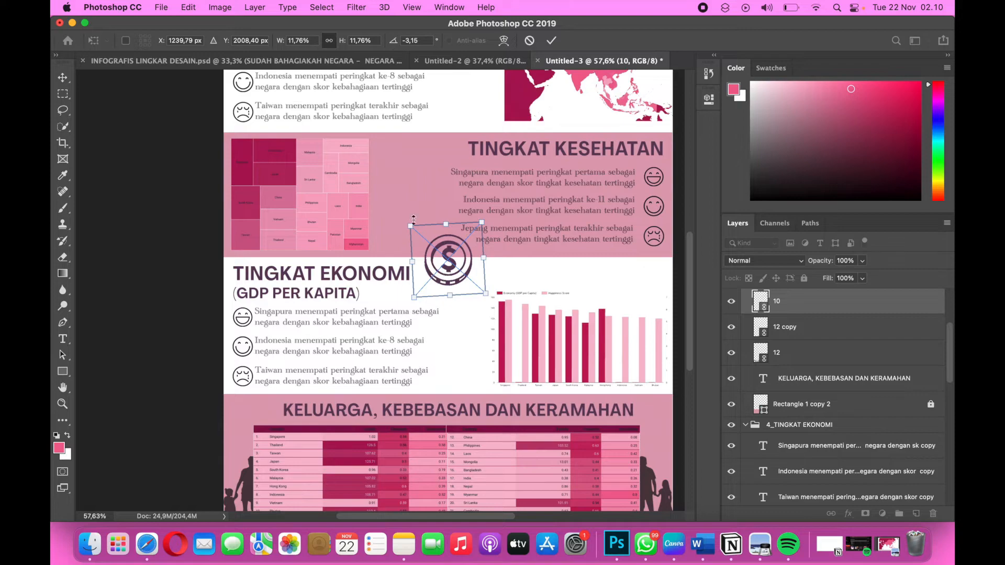
drag(414, 220, 442, 273)
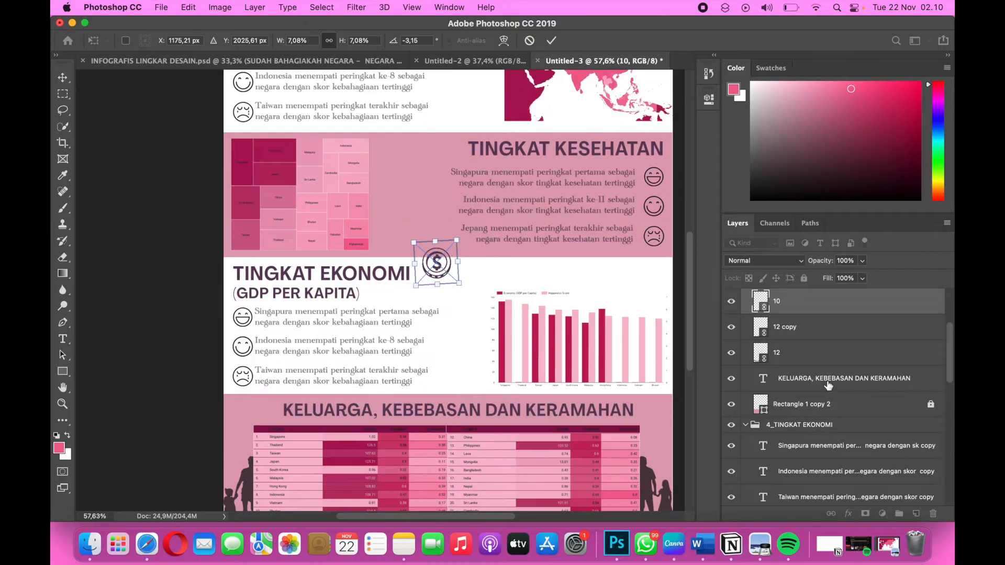
Move the coin layer 10 down the layer stack, directly above the 4_TINGKAT EKONOMI group.
scroll(872, 368, down, 1)
scroll(872, 367, up, 1)
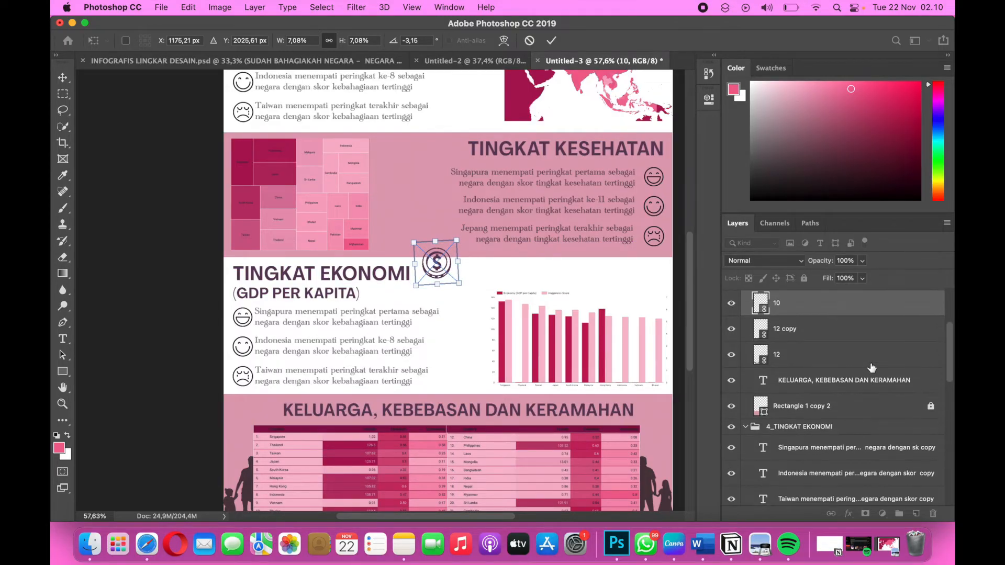
scroll(872, 367, down, 1)
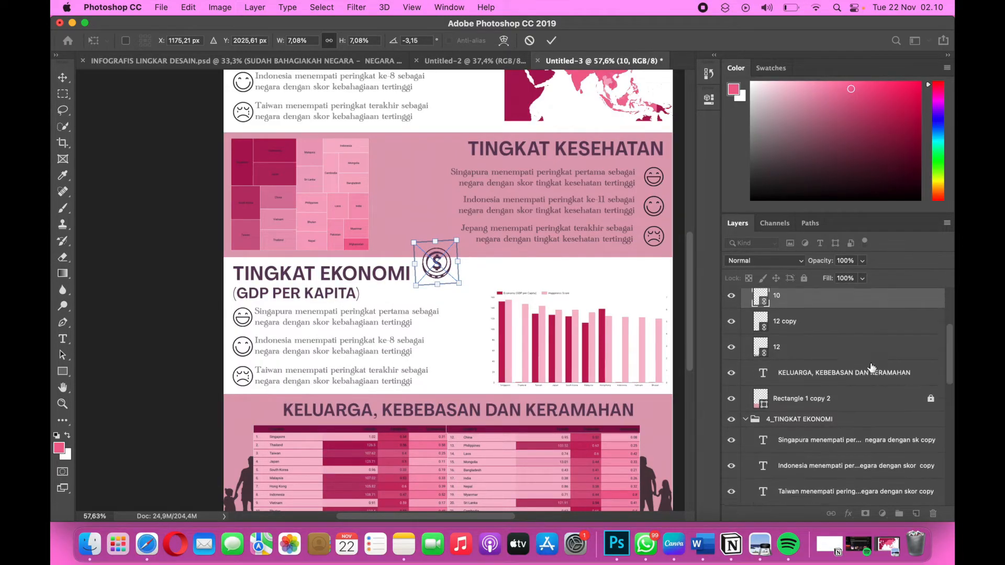
scroll(872, 367, down, 1)
scroll(871, 368, up, 2)
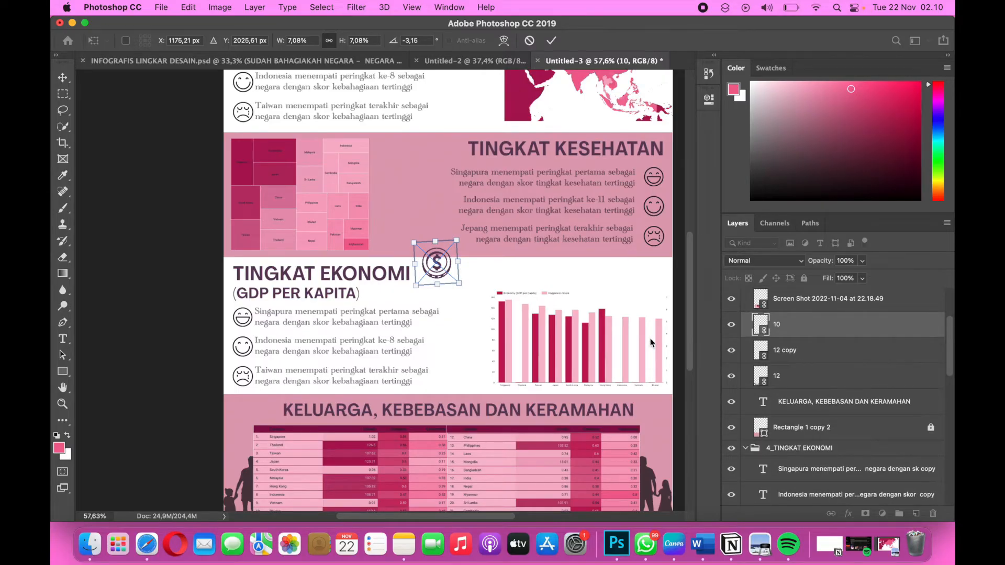
scroll(832, 330, up, 3)
scroll(832, 329, down, 4)
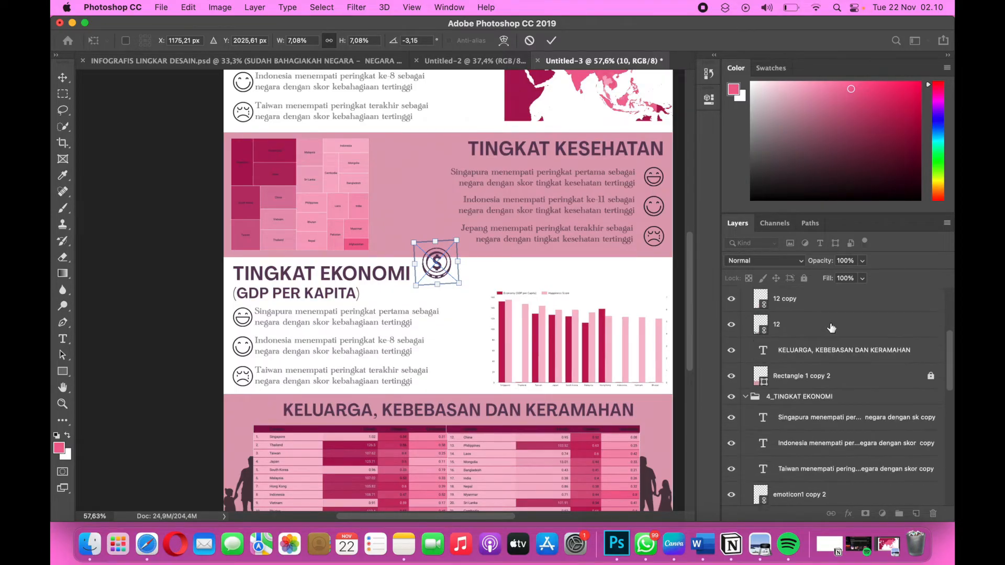
scroll(831, 328, down, 3)
scroll(831, 325, up, 5)
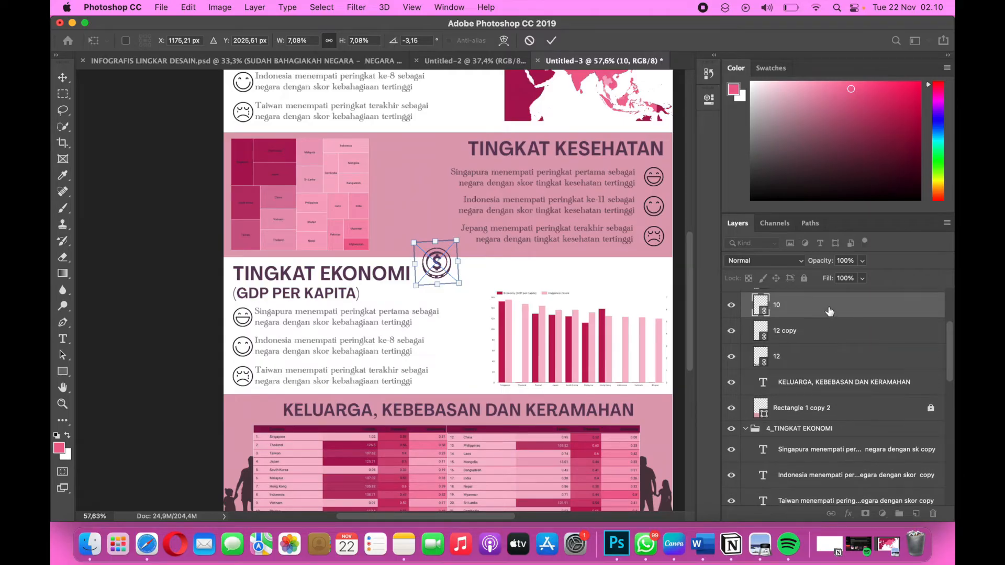
drag(830, 312, 822, 420)
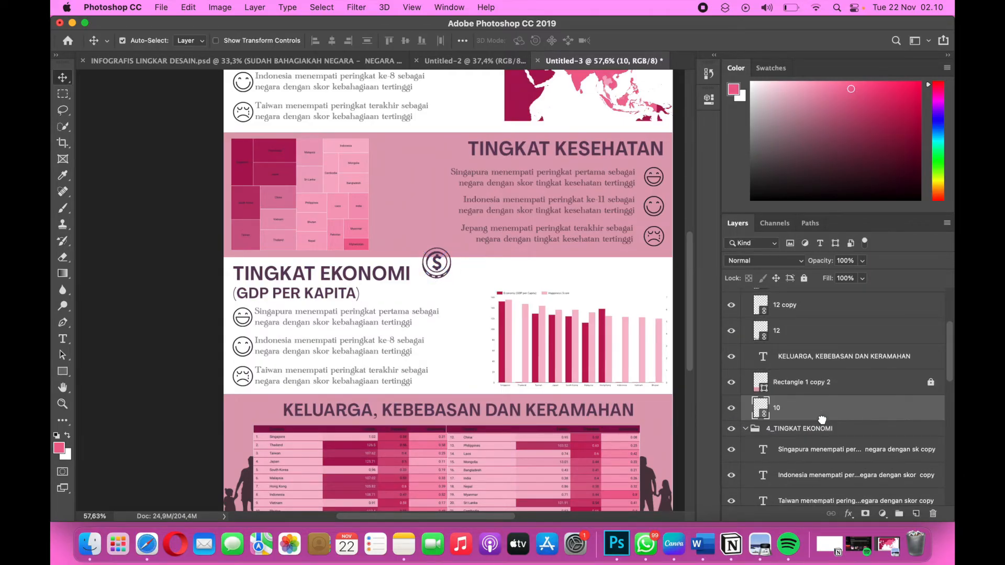
Move the coin layer 10 into the 2_SKOR KEBAHAGIAAN group, beneath Rectangle 1 copy, so the pink band covers the coin's upper edge.
scroll(822, 420, down, 3)
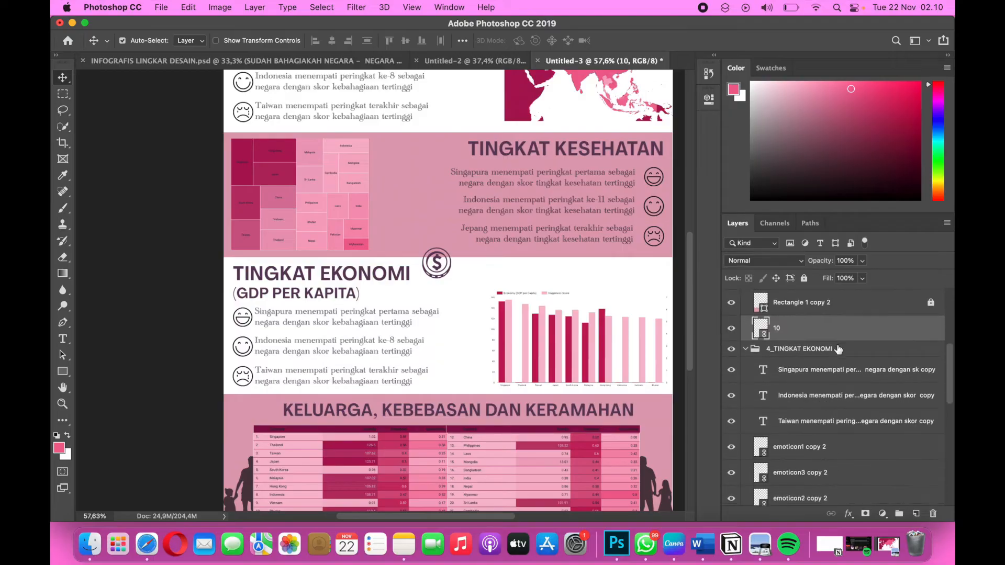
scroll(831, 333, down, 1)
drag(831, 308, 829, 477)
scroll(828, 476, down, 5)
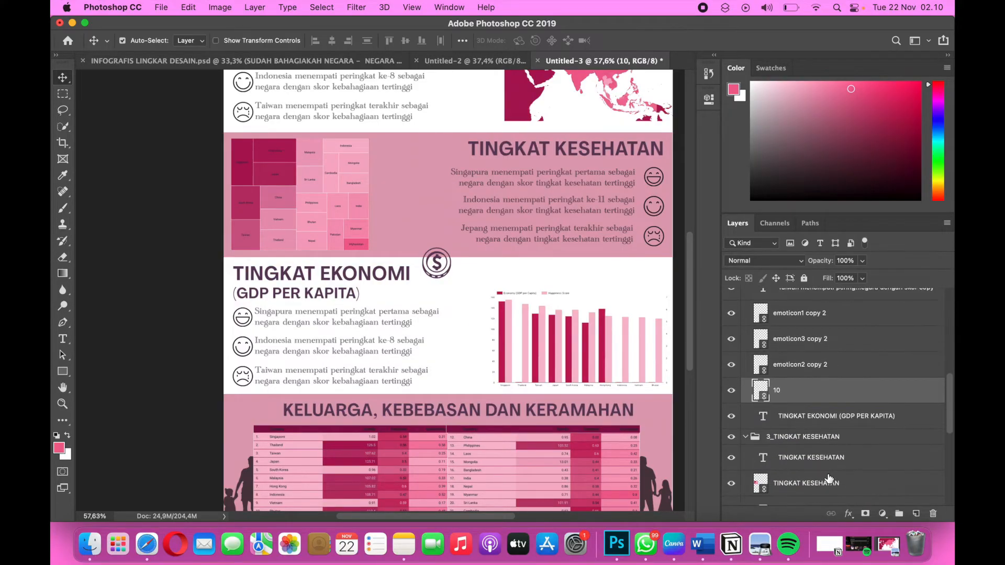
scroll(828, 477, down, 1)
drag(845, 301, 847, 463)
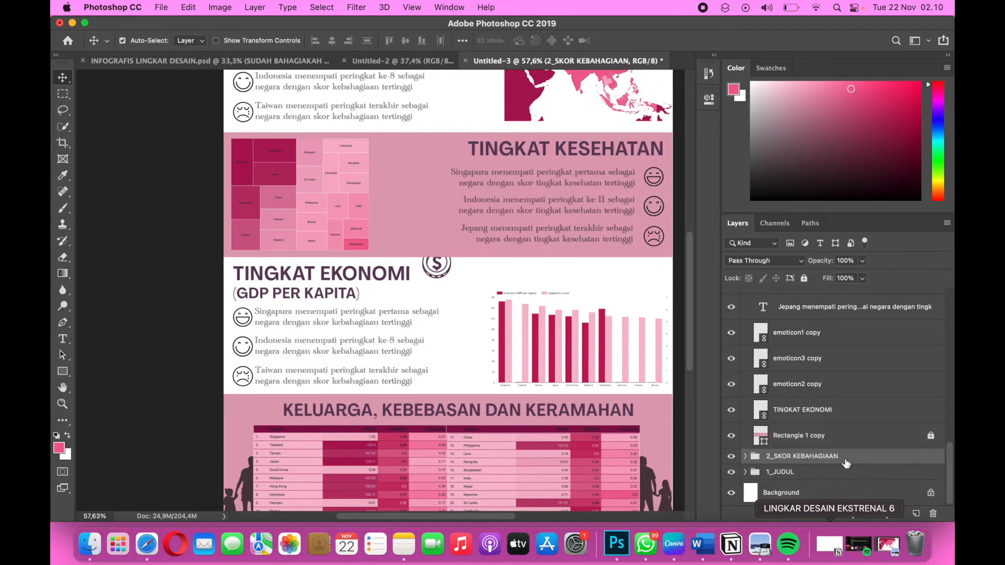
Duplicate the coin and place the copy beside the original, above the start of the bar chart.
click(441, 272)
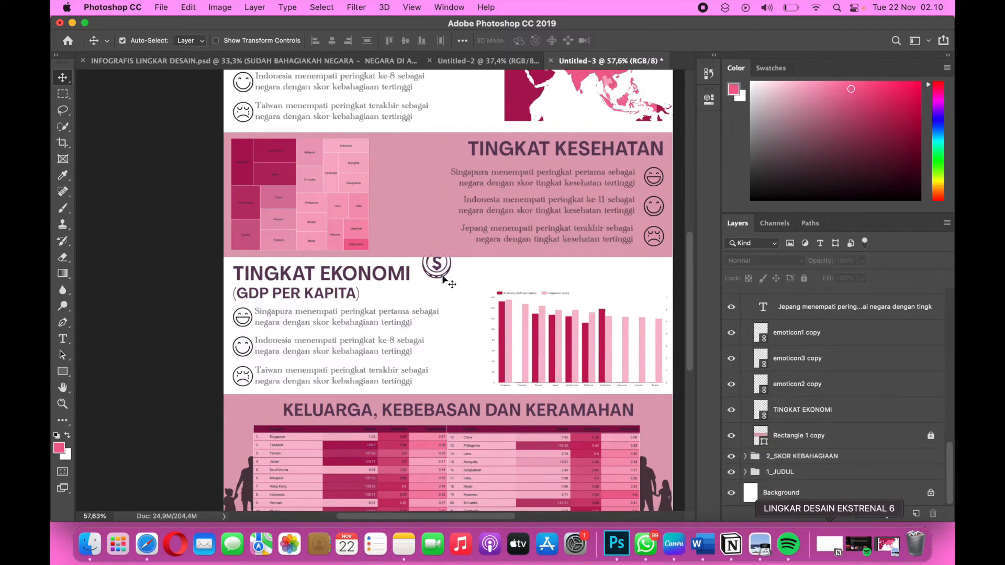
click(441, 274)
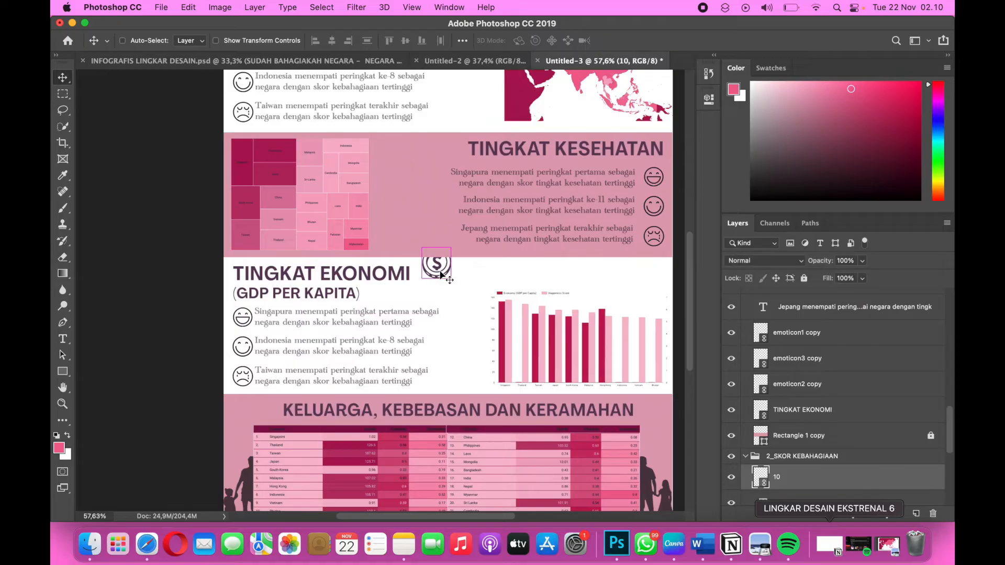
key(super+t)
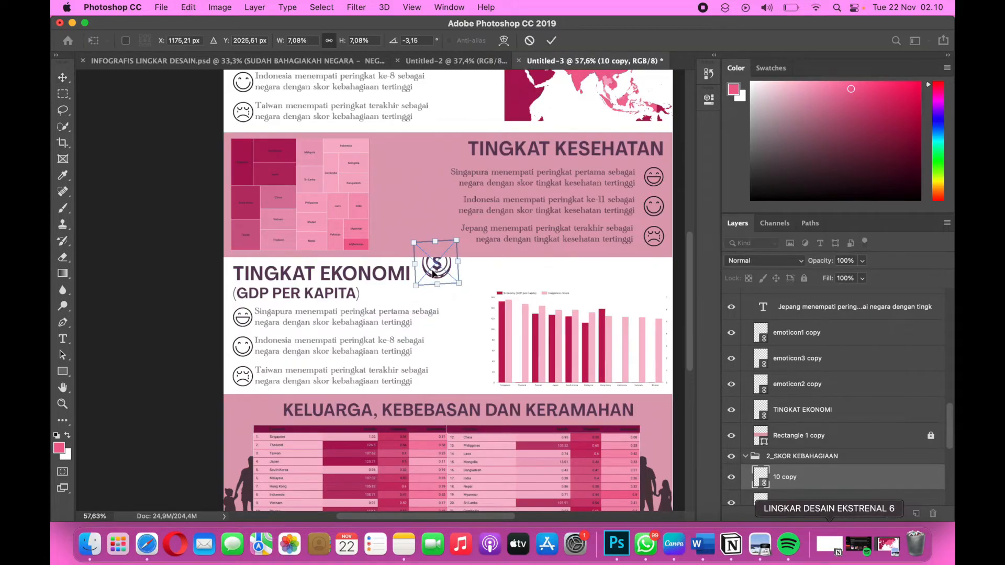
drag(441, 273, 476, 281)
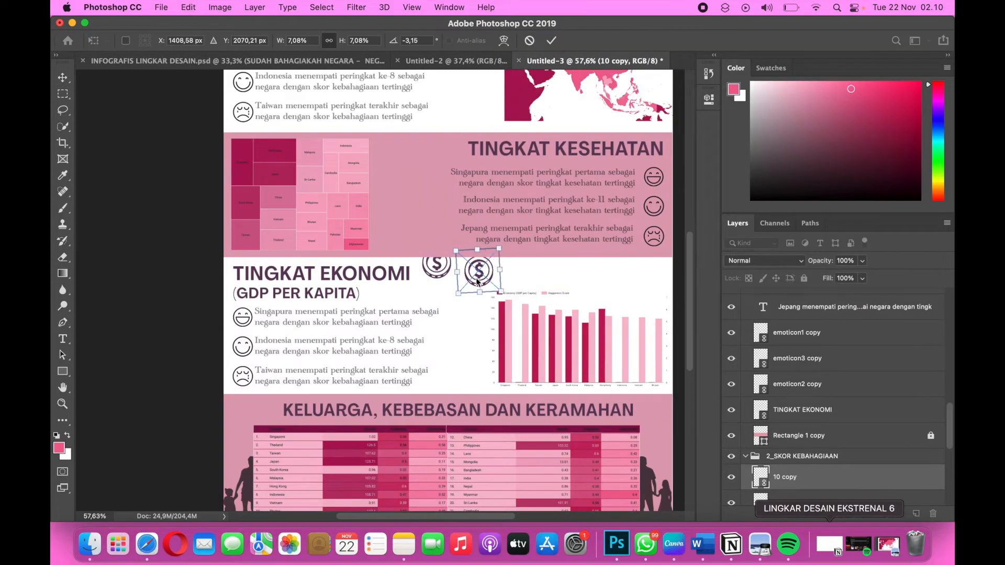
Rotate the coin copy to -11.78° and scale it to 5.67%, between the first coin and the bar chart.
drag(393, 44, 358, 41)
drag(397, 44, 360, 44)
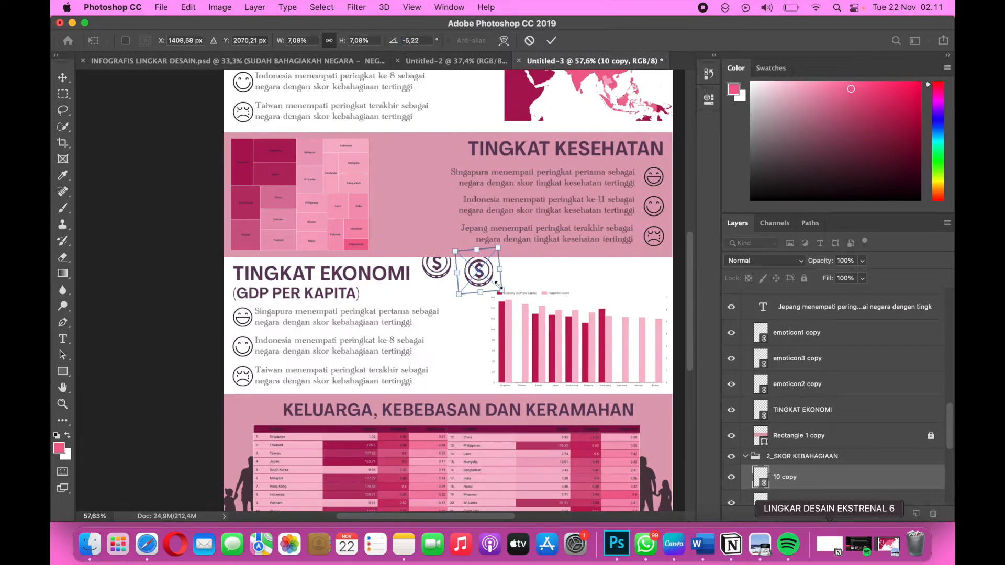
drag(498, 240, 505, 243)
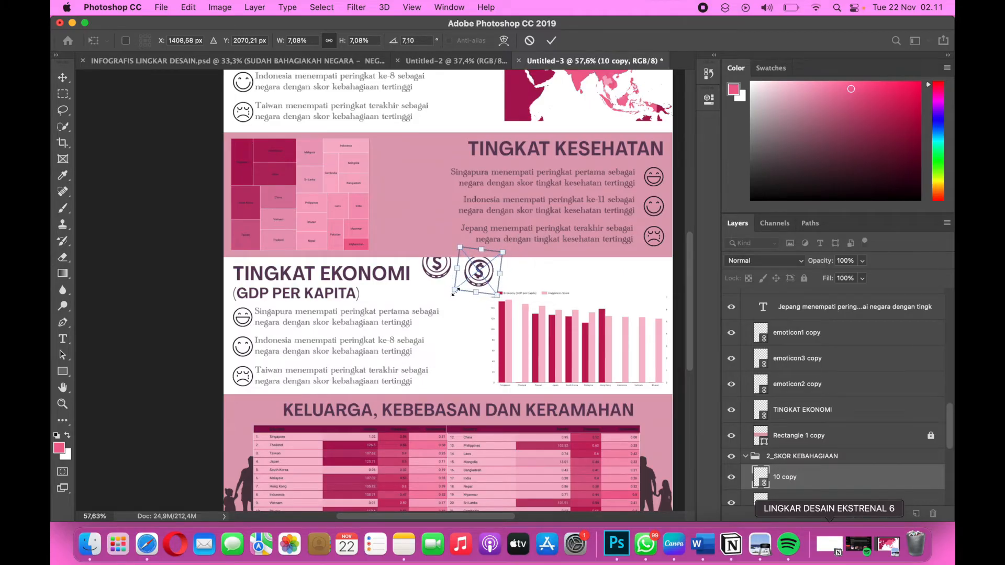
drag(454, 293, 457, 288)
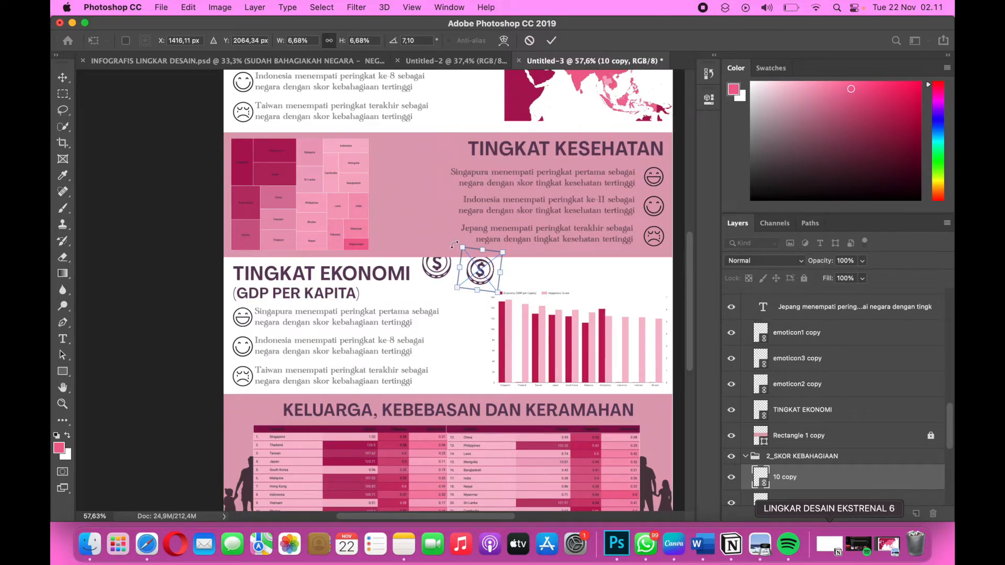
drag(455, 245, 453, 254)
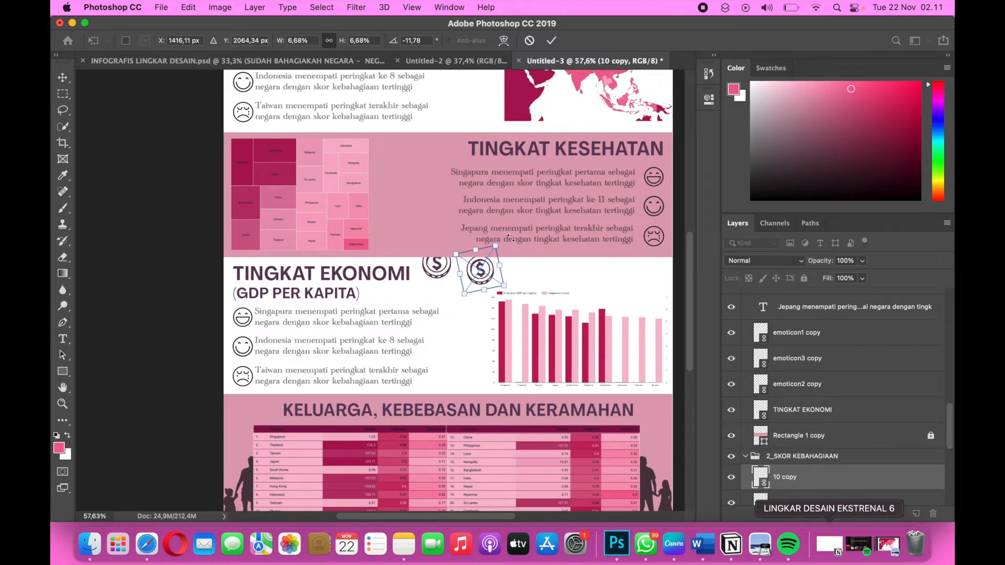
drag(495, 246, 473, 279)
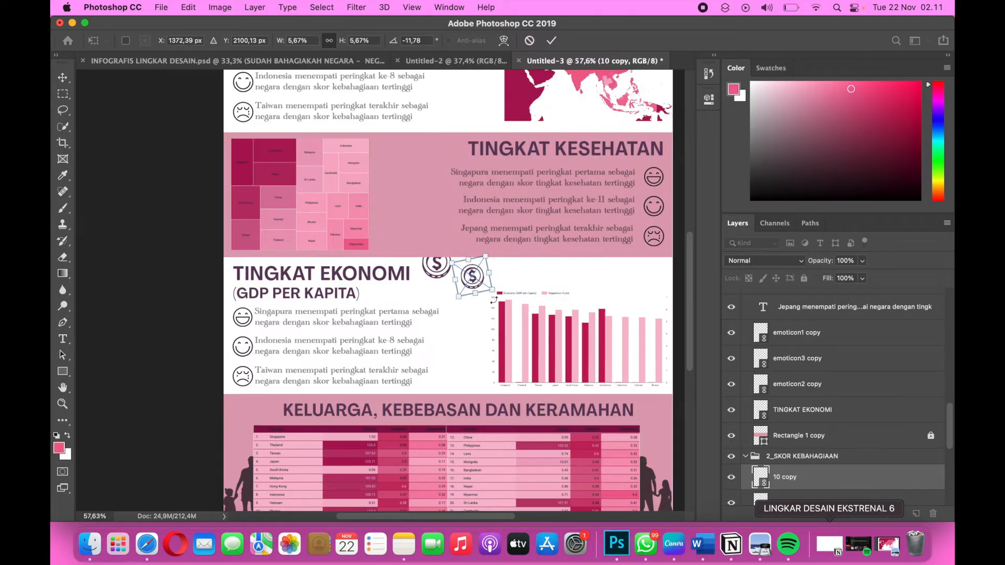
key(Return)
Duplicate the smaller coin, rotate the copy to -4.91° and place it above the bar chart, partly behind the pink band.
super+click(472, 275)
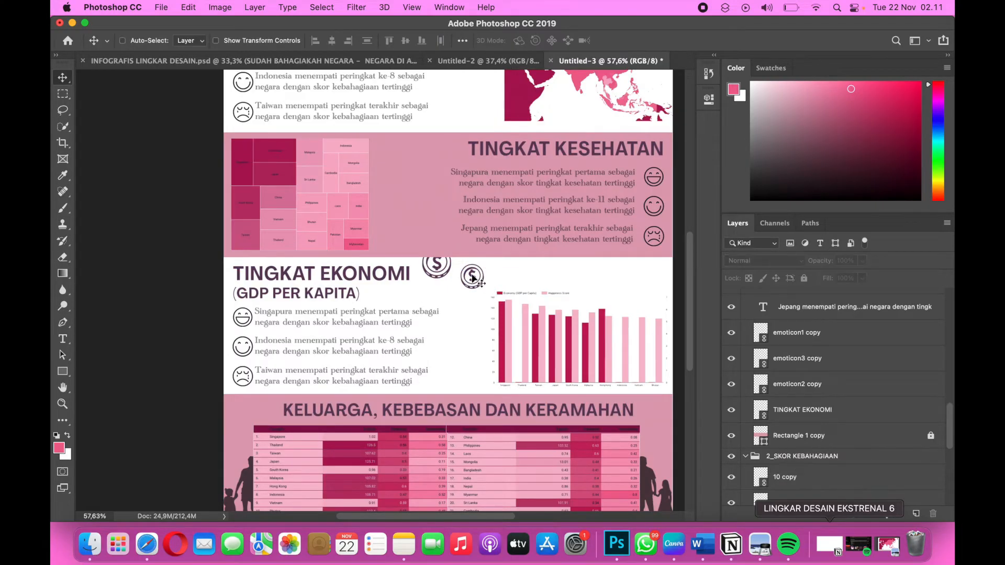
key(super+j)
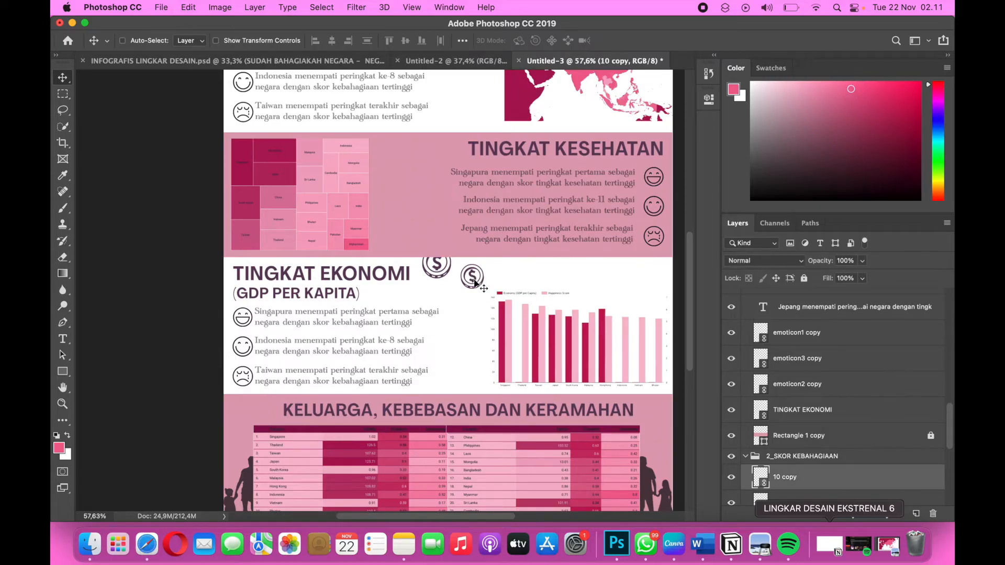
key(super+t)
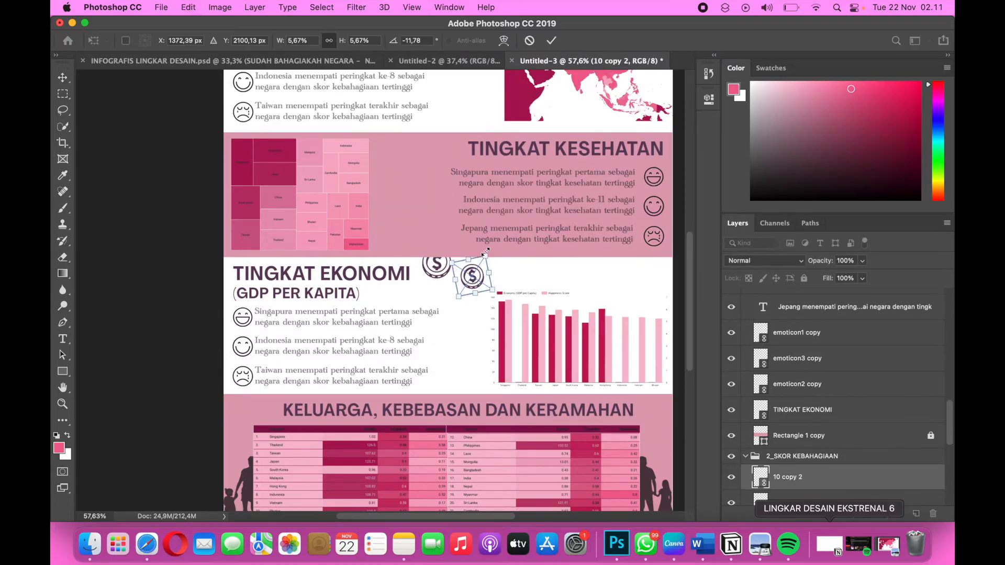
drag(482, 247, 532, 239)
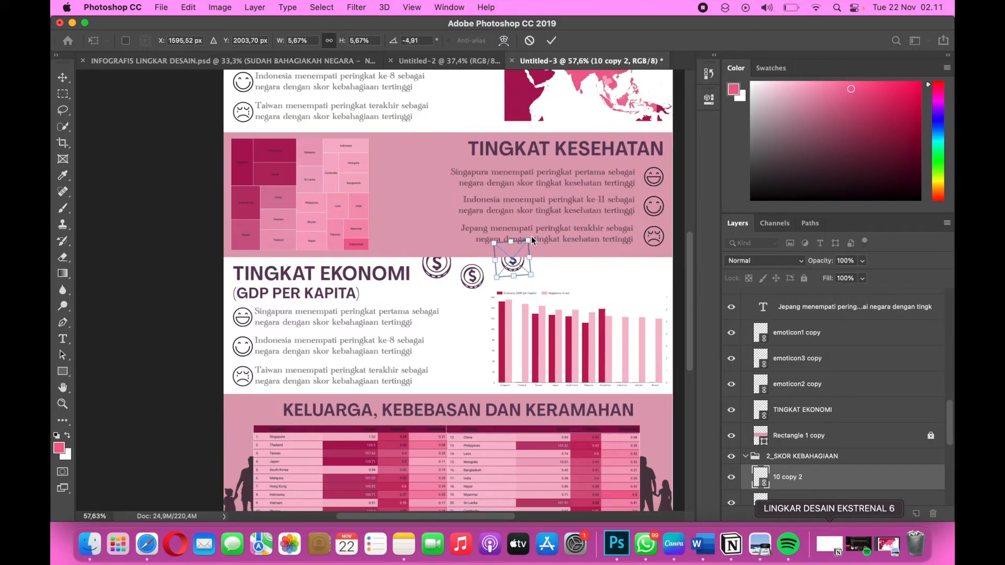
key(Return)
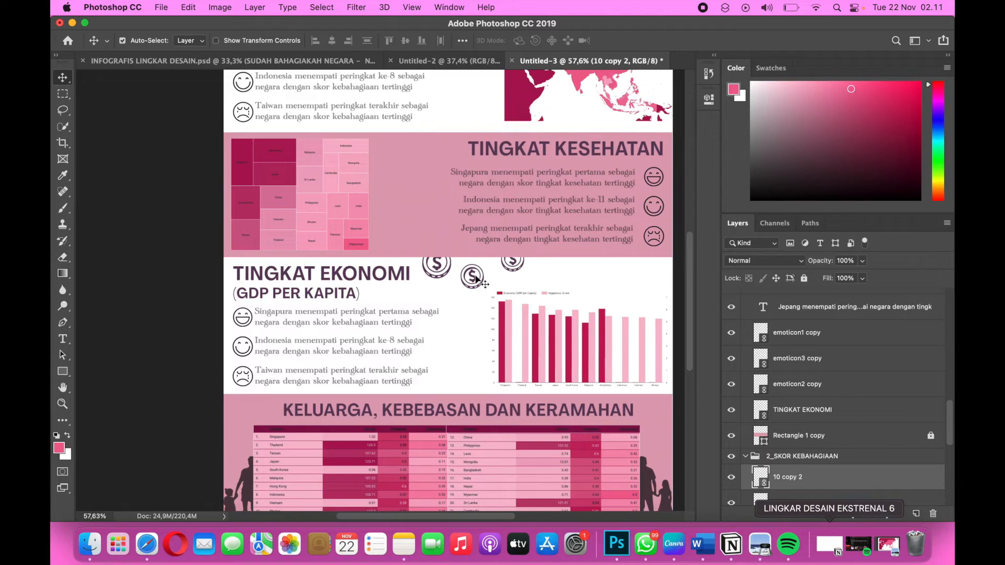
Move the small second coin slightly rightward, between the first coin and the coin above the bar chart.
click(475, 276)
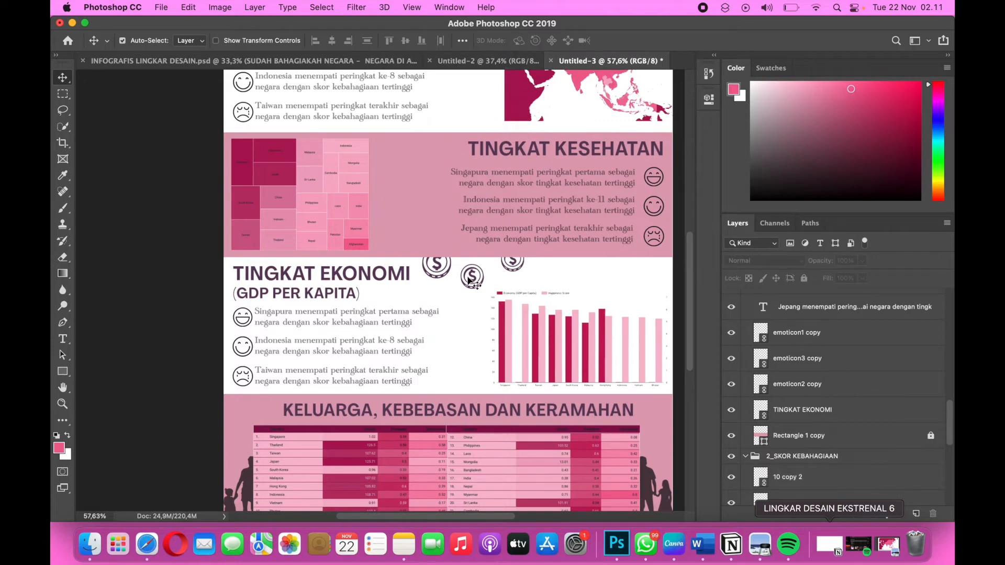
click(472, 280)
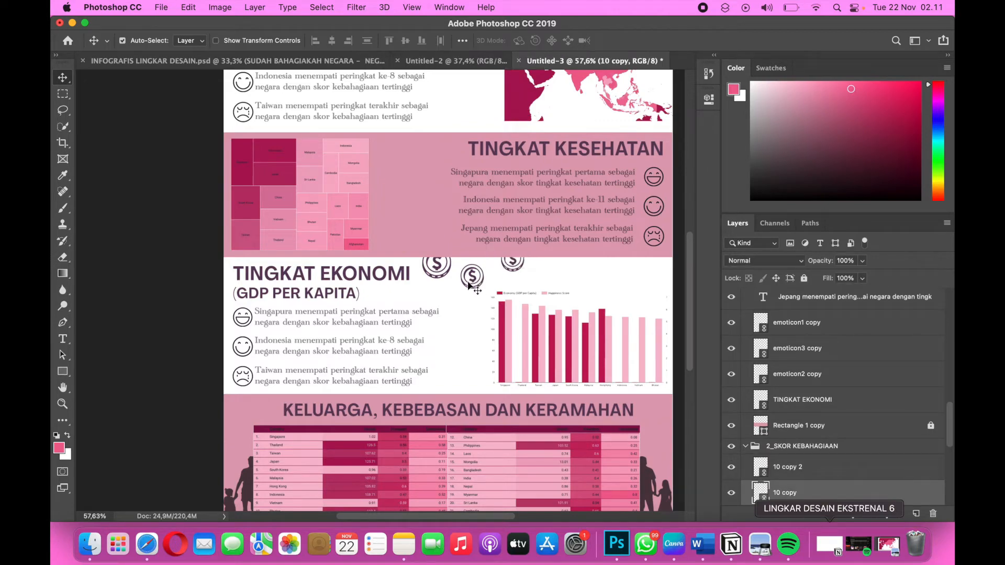
drag(469, 281, 475, 280)
click(799, 497)
scroll(819, 468, down, 2)
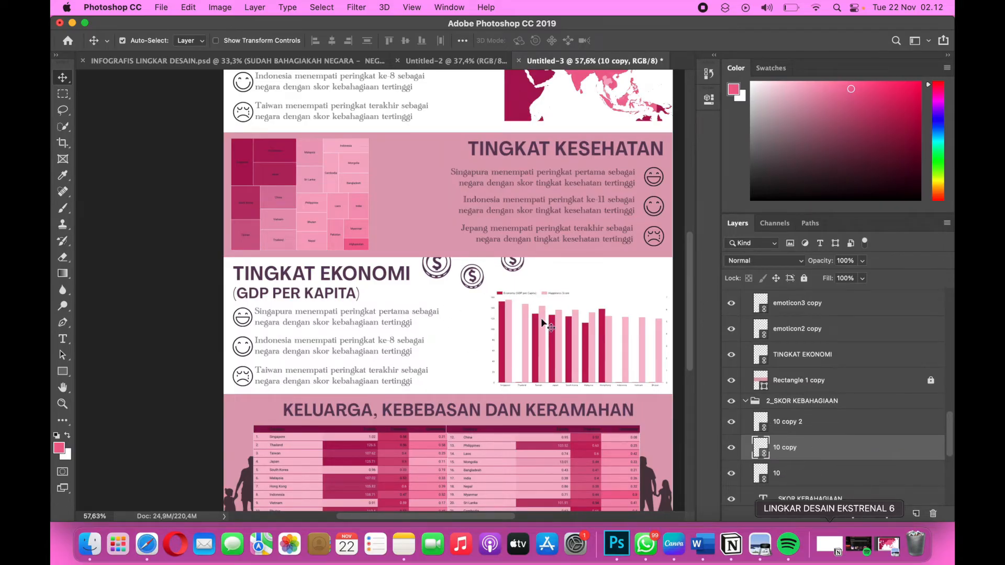
drag(471, 278, 476, 278)
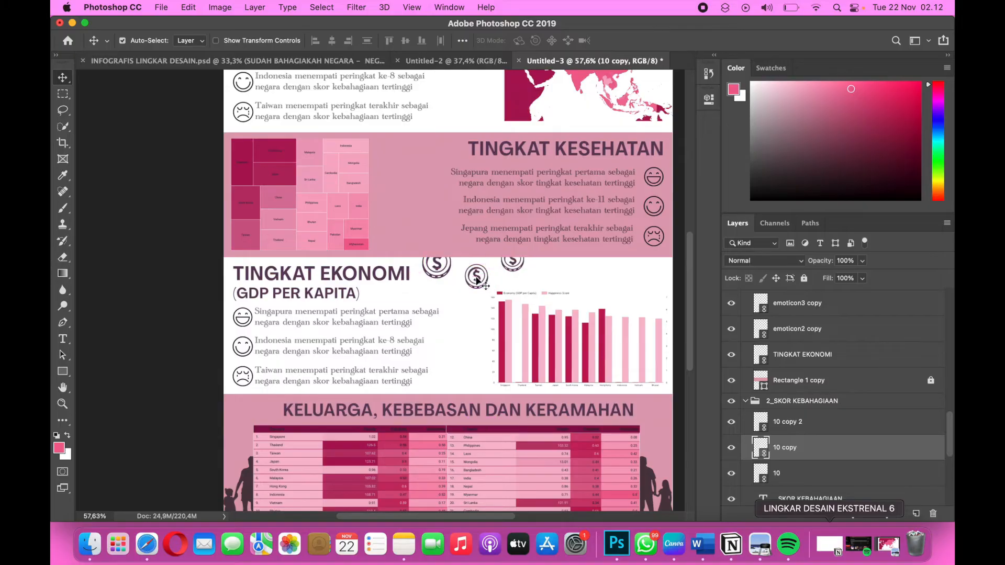
Duplicate the third coin, rotate the copy to 7.04°, scale it to 6.60% and place it to the right above the bar chart.
click(516, 265)
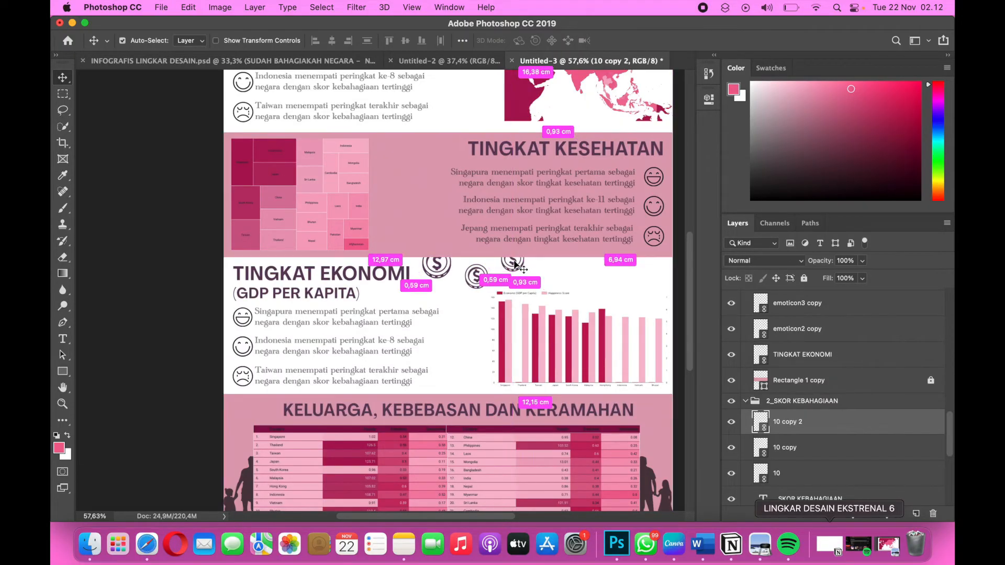
click(516, 264)
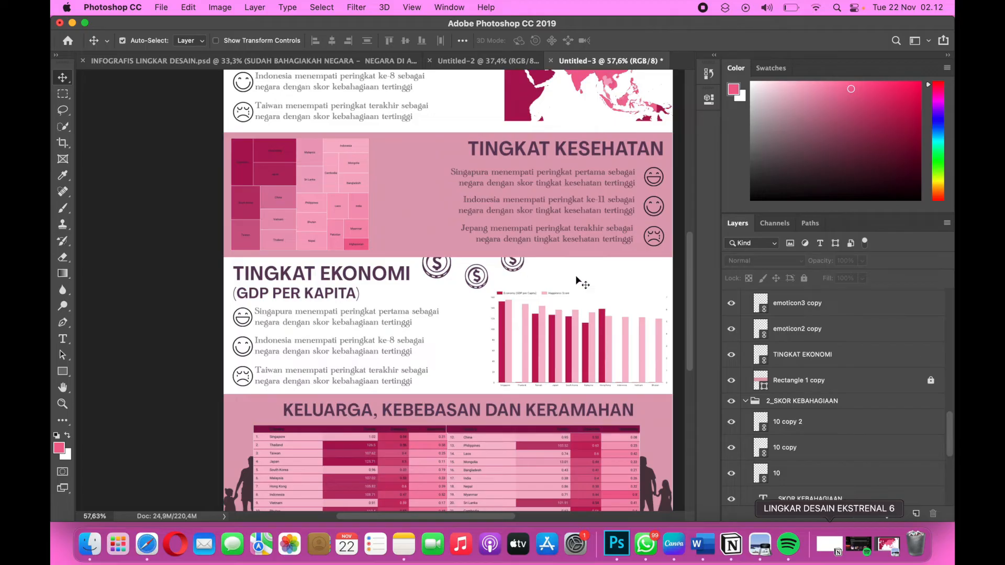
click(816, 427)
key(super+j)
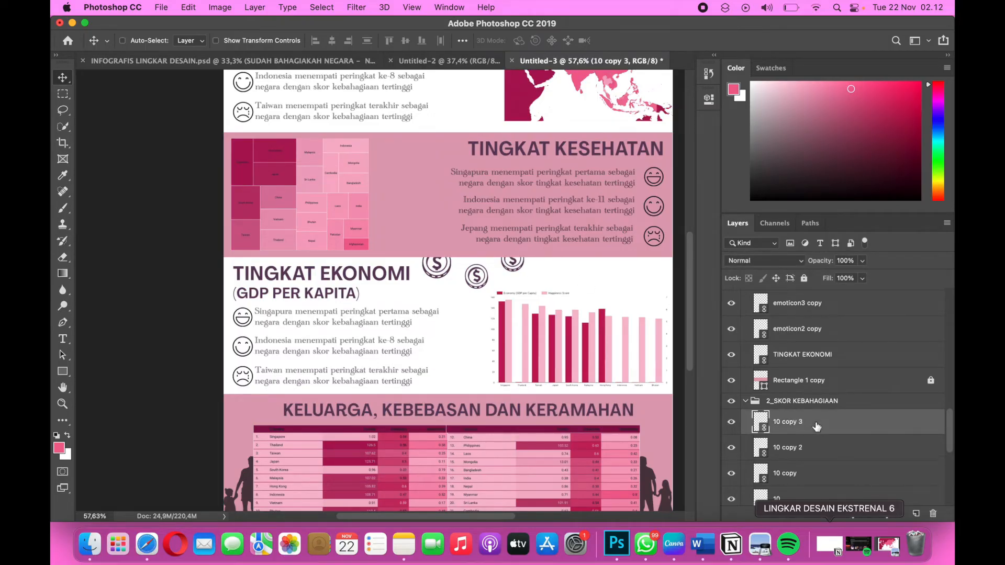
key(super+t)
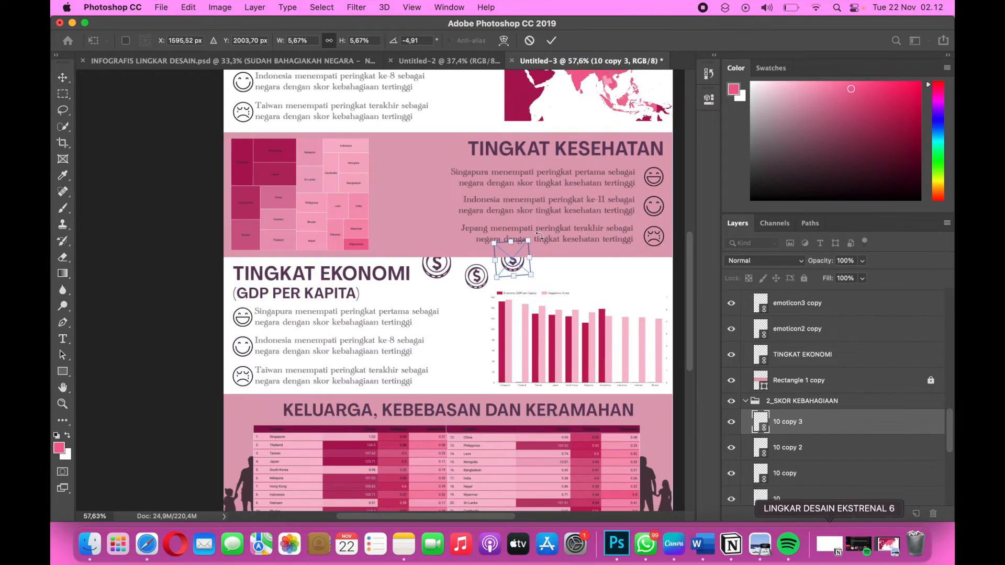
drag(539, 236, 561, 273)
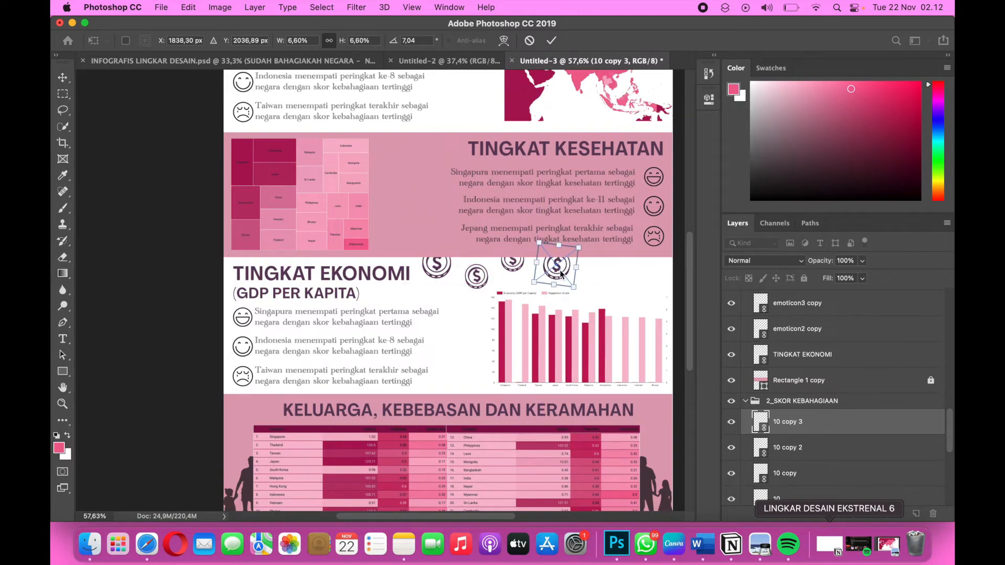
key(Return)
Place the banknote image 11.png from the lingdes 8 folder as a linked file.
click(169, 8)
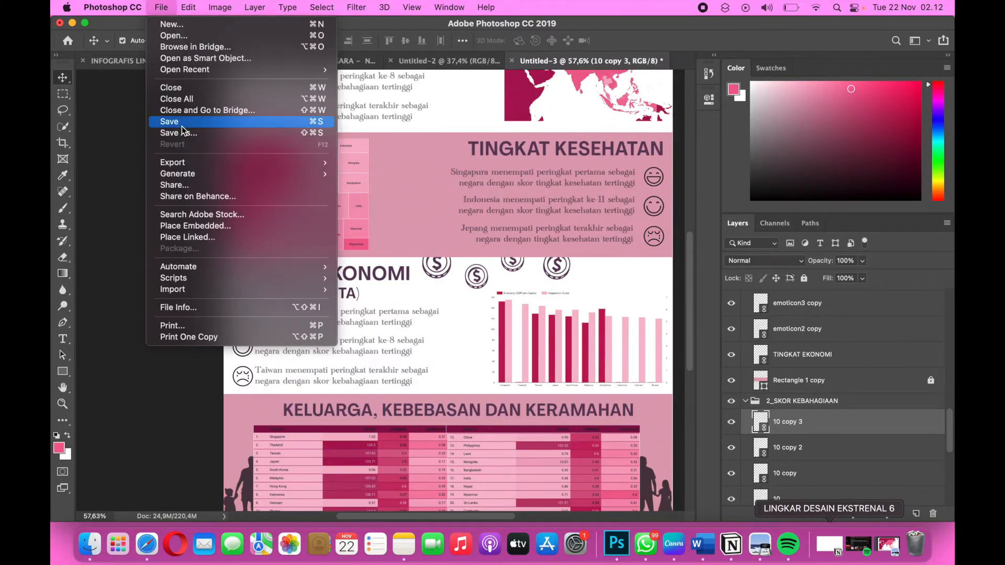
click(179, 237)
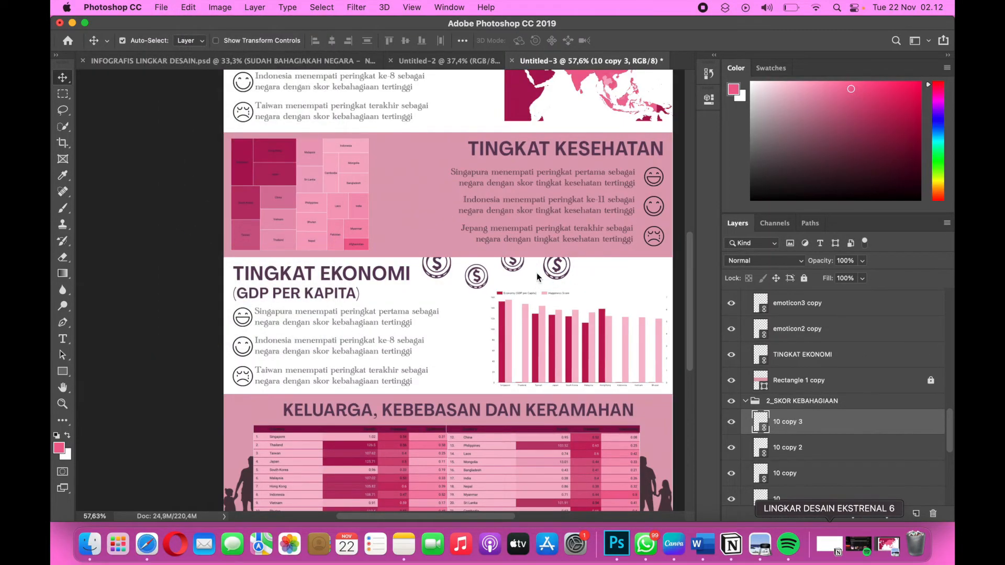
click(446, 168)
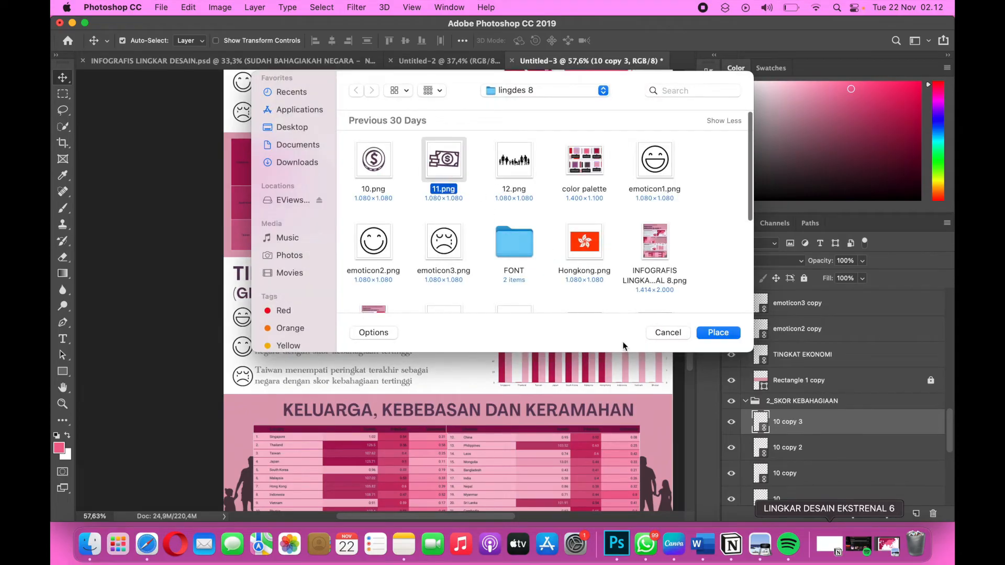
click(718, 333)
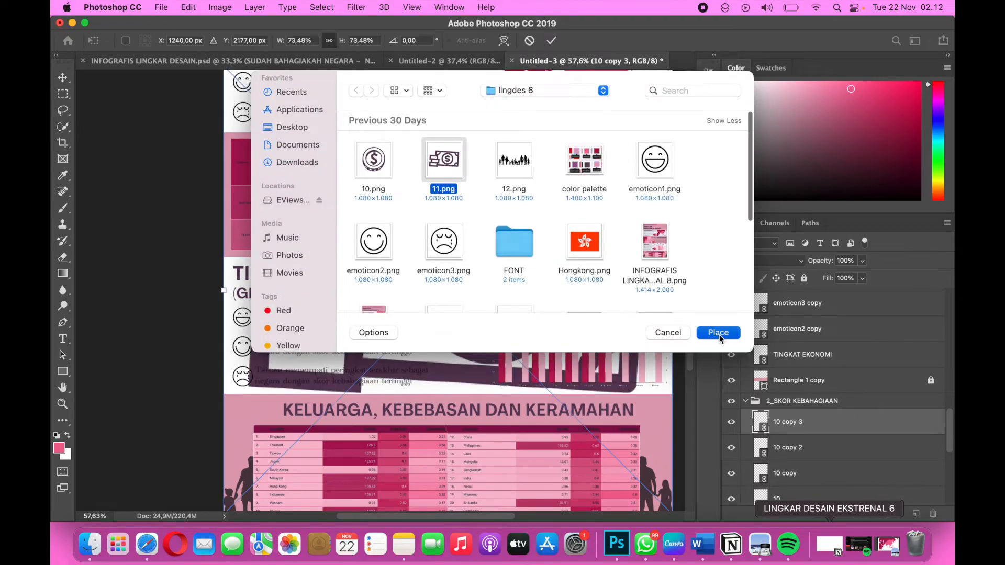
Scale the banknote icon to 7.16% and place it above the right end of the bar chart.
scroll(588, 168, up, 3)
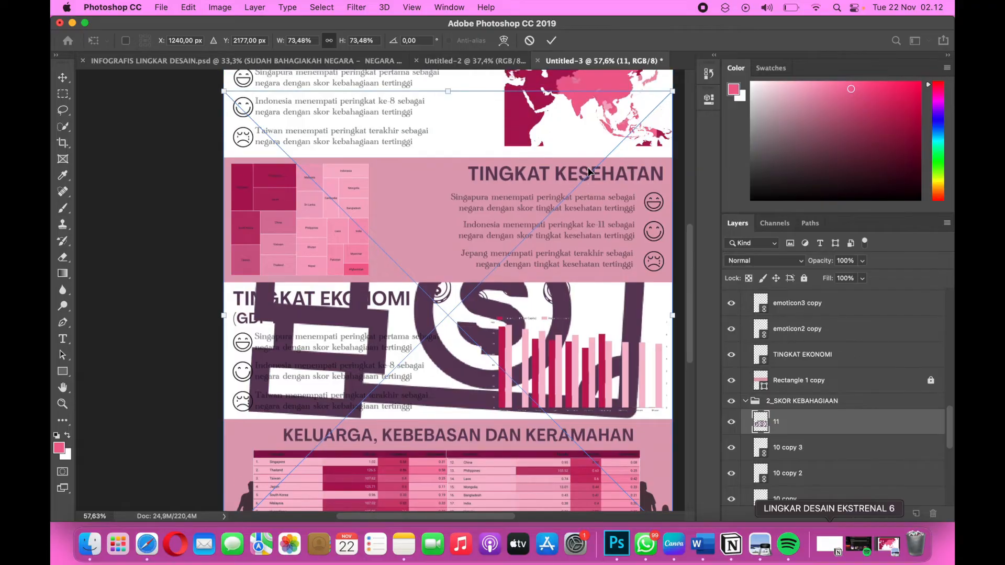
drag(675, 141, 516, 298)
scroll(508, 288, down, 5)
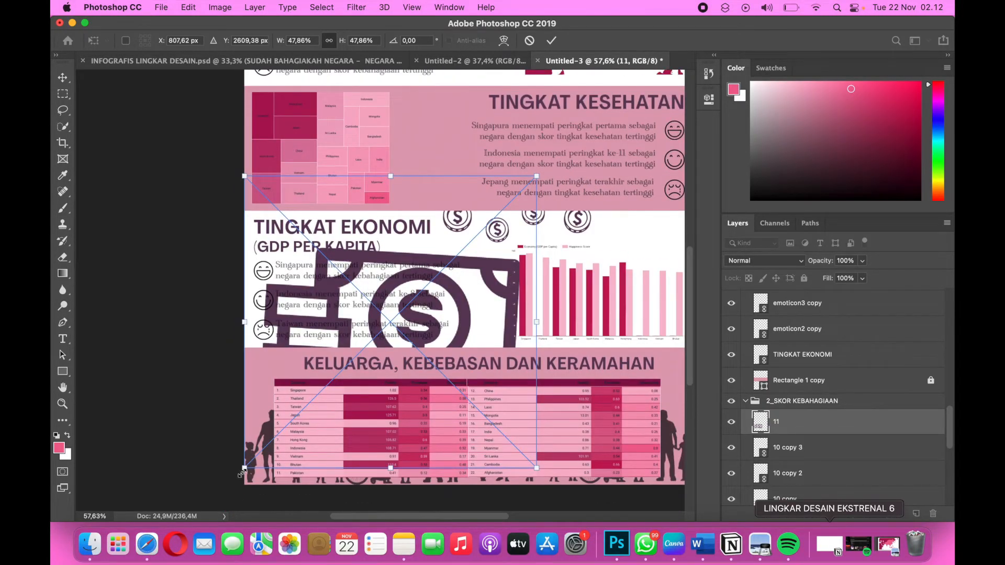
drag(242, 472, 462, 250)
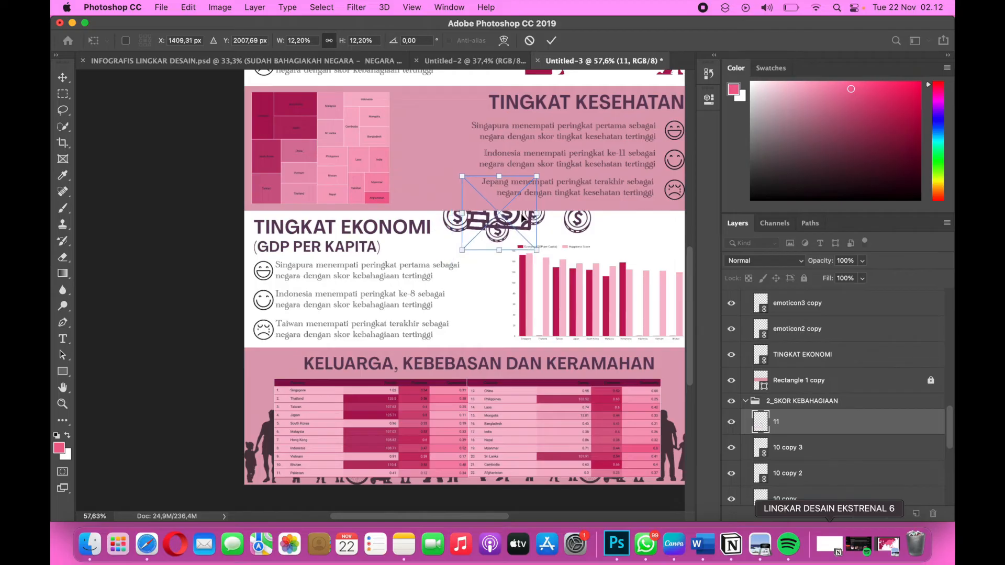
drag(522, 219, 629, 238)
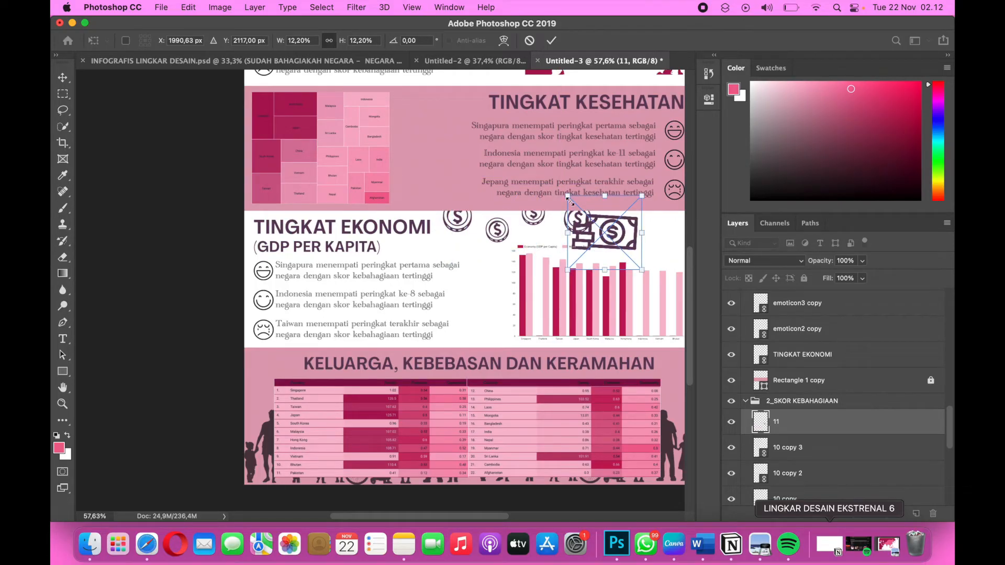
drag(569, 198, 599, 227)
scroll(552, 278, right, 5)
scroll(553, 277, up, 2)
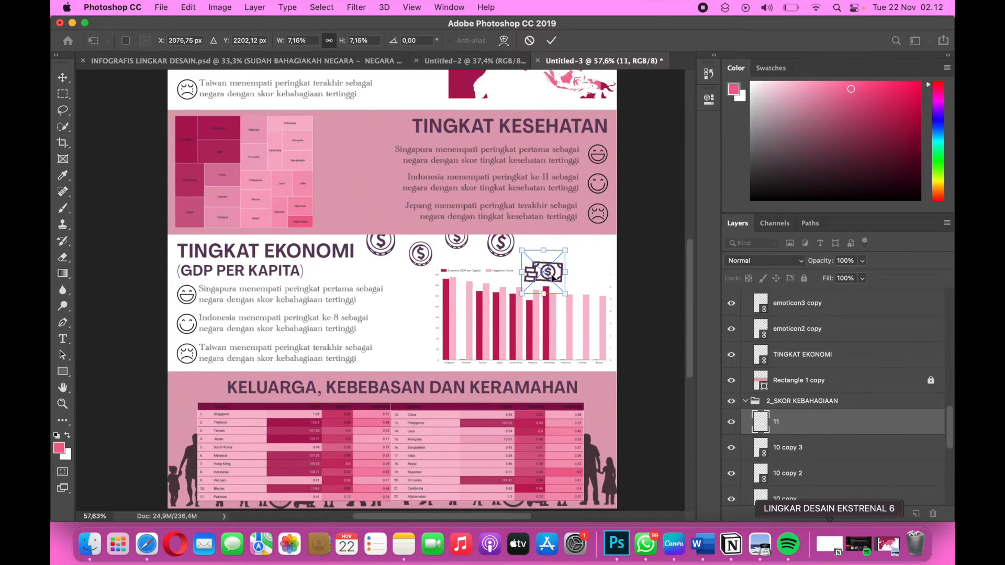
drag(547, 273, 572, 264)
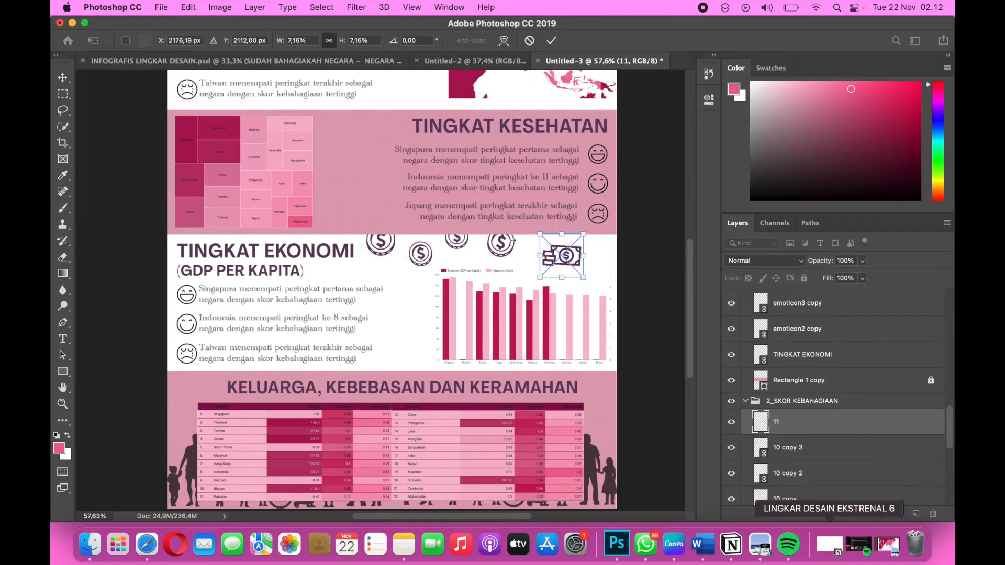
key(Return)
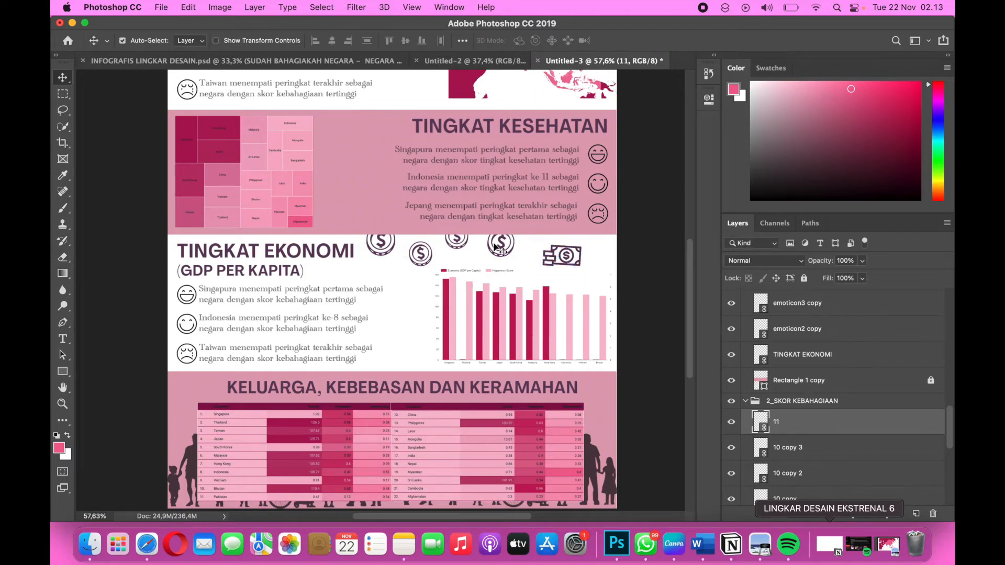
Shift the fourth coin toward the banknote icon and place a duplicate of the third coin at the page's right edge.
click(505, 250)
drag(508, 249, 528, 256)
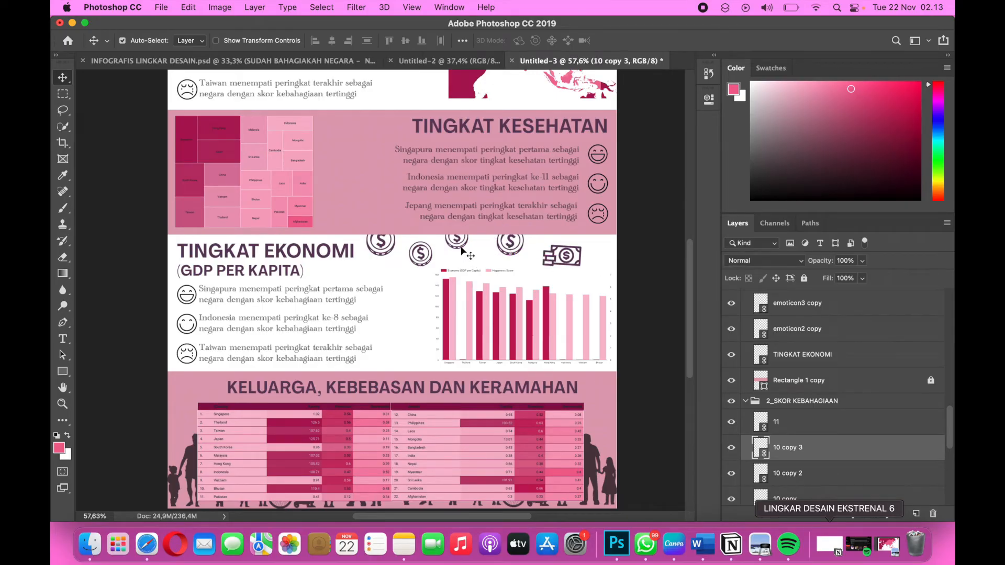
click(460, 245)
key(super+j)
key(super+t)
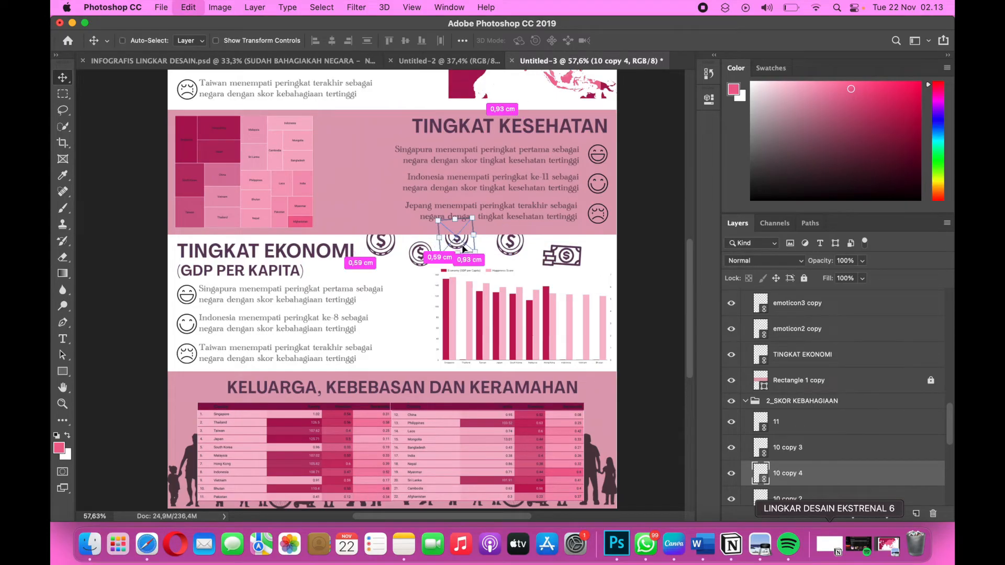
drag(461, 246, 608, 242)
key(Return)
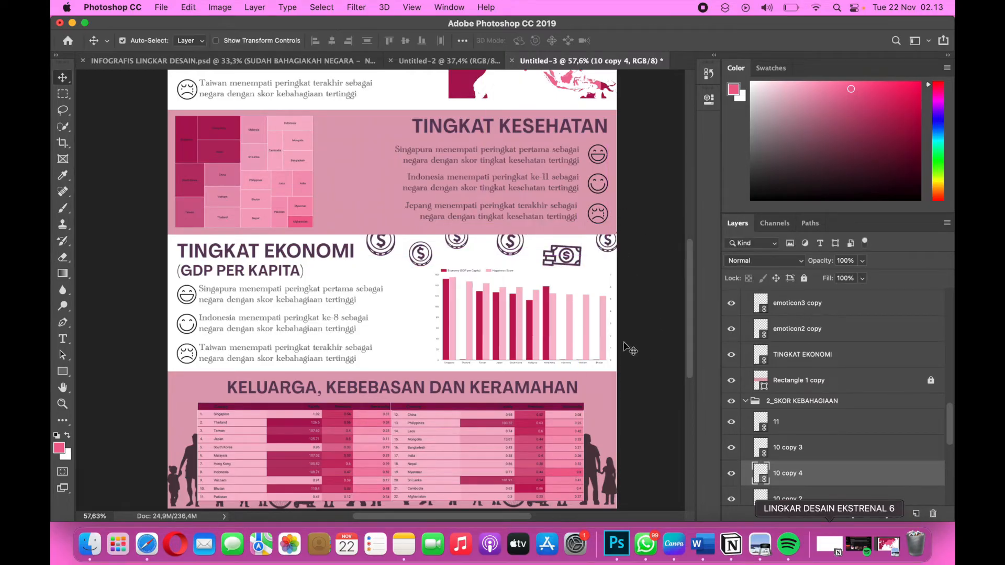
Review the infographic's layout from the title section down to the family, freedom and generosity tables.
scroll(573, 317, up, 3)
scroll(573, 317, left, 1)
scroll(468, 347, up, 3)
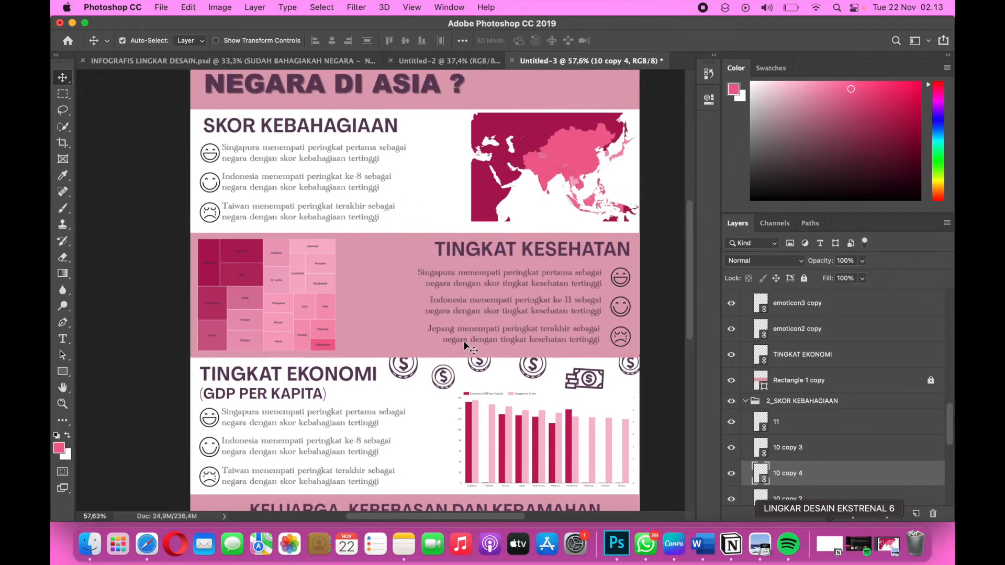
scroll(468, 345, down, 4)
scroll(468, 346, up, 1)
scroll(467, 346, down, 2)
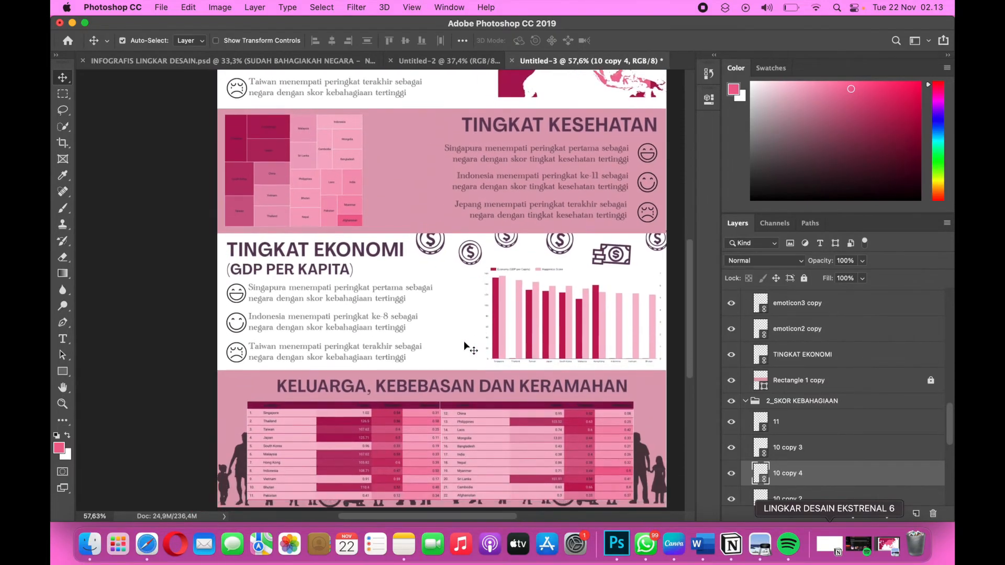
scroll(467, 347, up, 5)
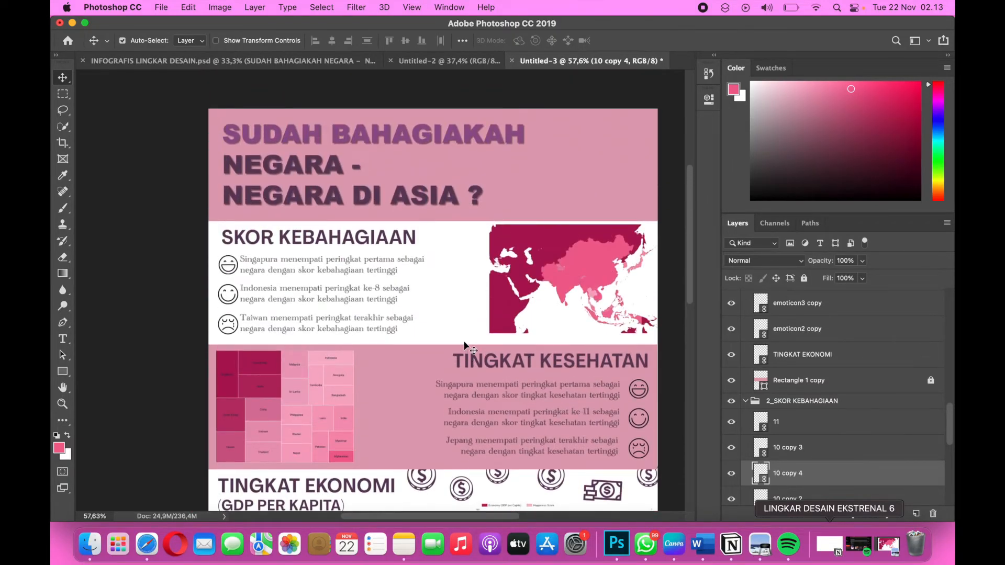
Draw a rectangle about 119 × 224 px between the SKOR KEBAHAGIAAN text and the map.
scroll(468, 347, down, 3)
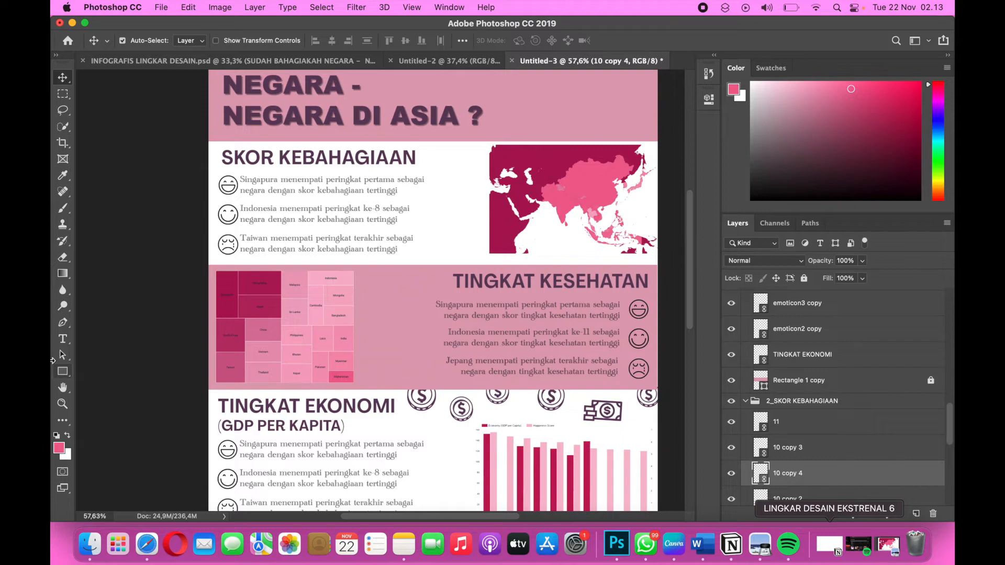
click(61, 372)
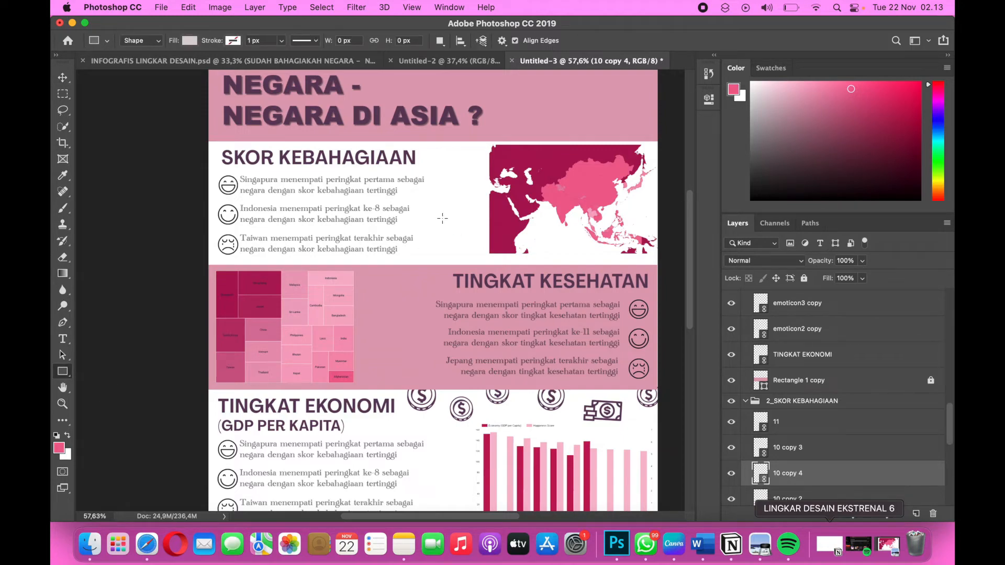
drag(441, 217, 461, 257)
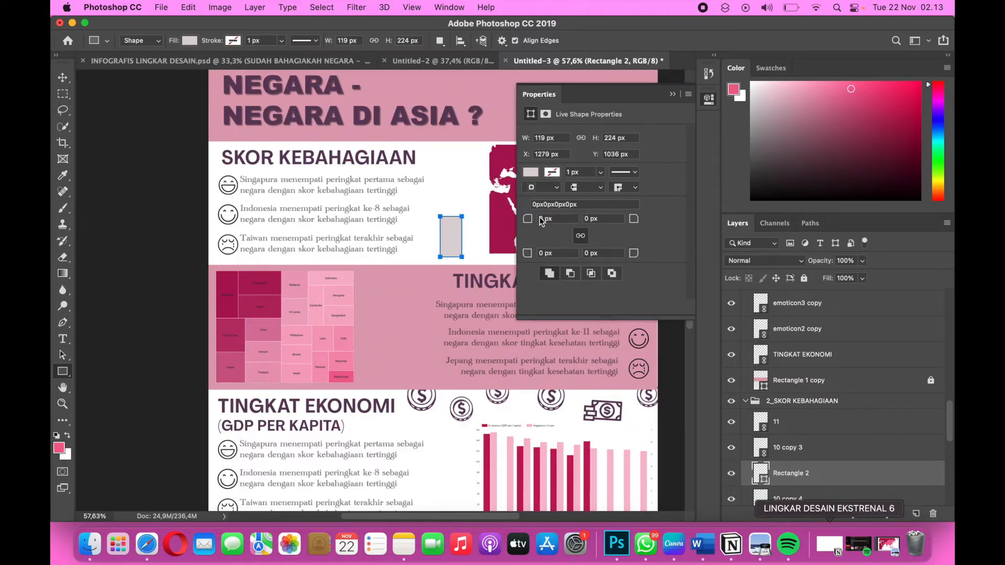
Switch to the Word document and look up the hex codes in its Color Palette table.
key(ctrl+Right)
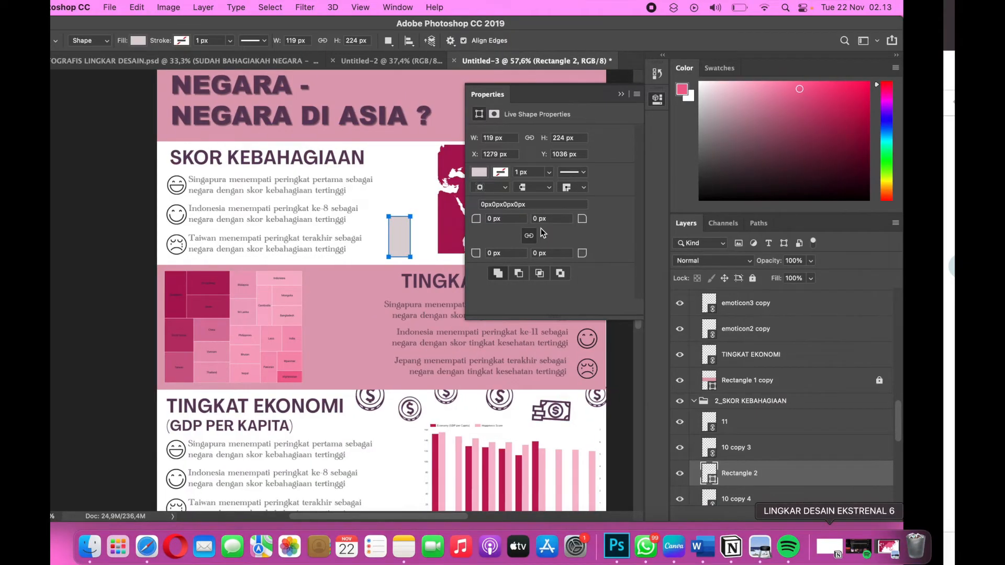
key(ctrl+Right)
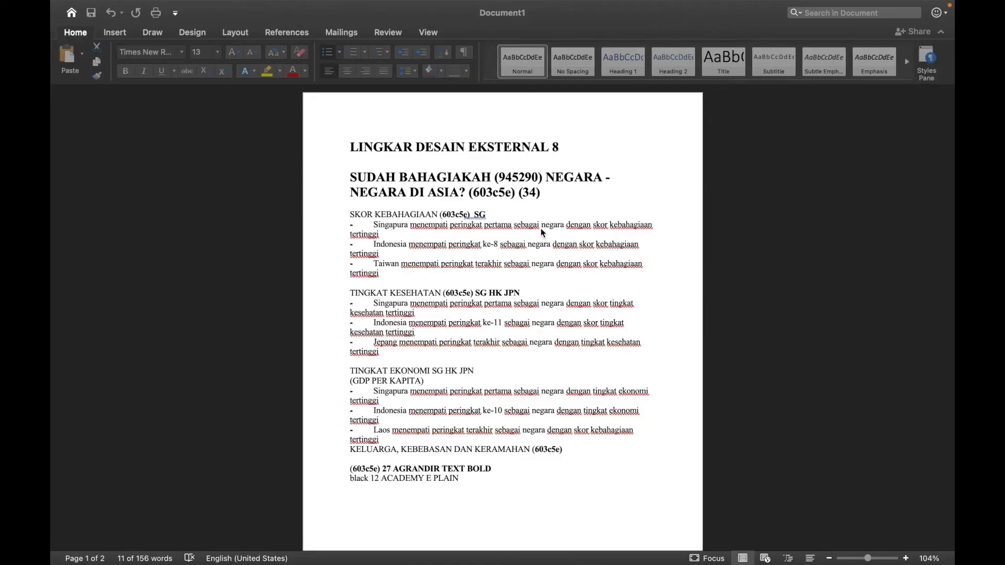
scroll(541, 228, down, 10)
scroll(541, 228, up, 2)
scroll(542, 228, up, 1)
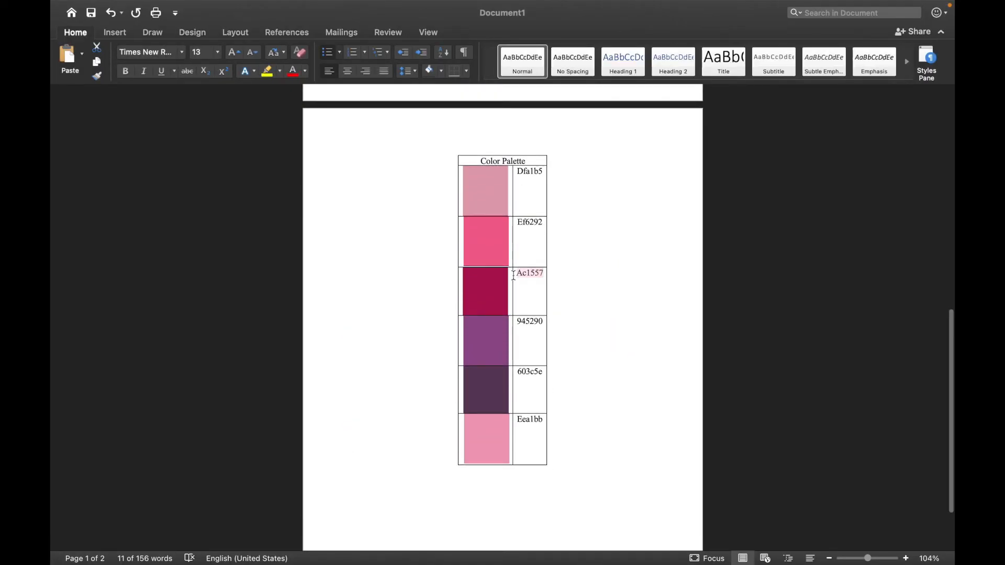
click(513, 275)
Return to Photoshop and fill the rectangle beside the map with the copied palette colour ac1557.
key(ctrl+Left)
key(ctrl+Left)
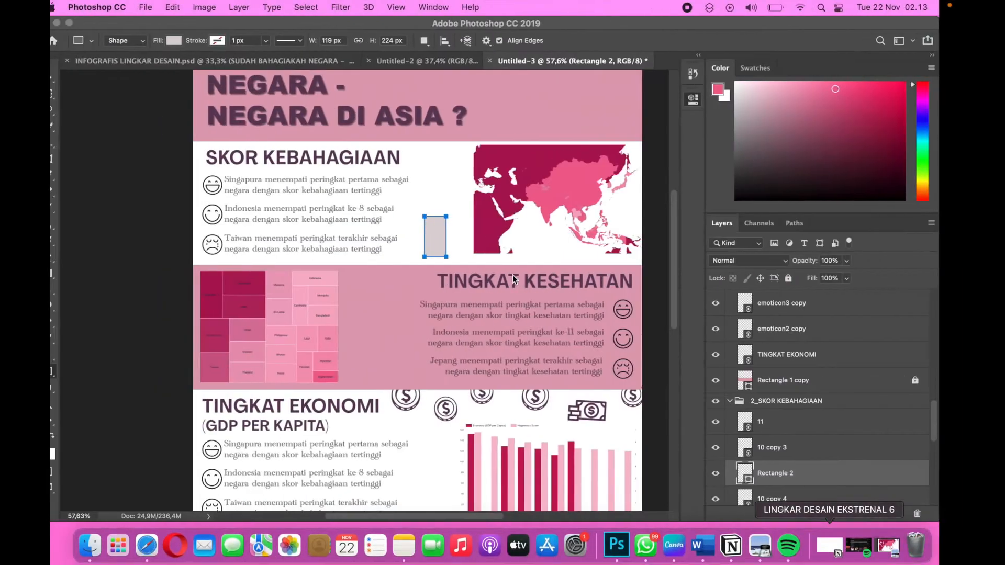
click(530, 173)
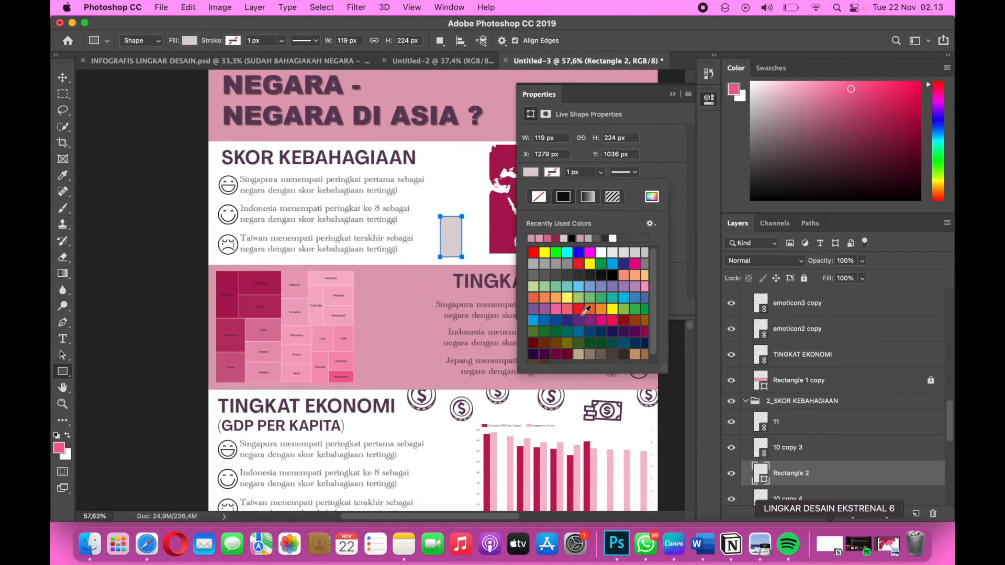
click(652, 197)
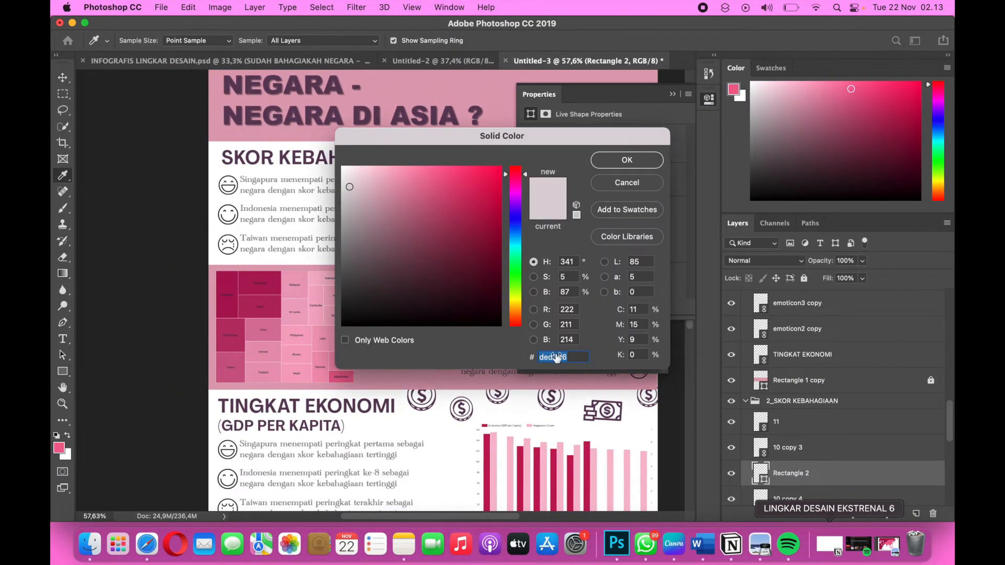
text(Ac1557)
click(648, 159)
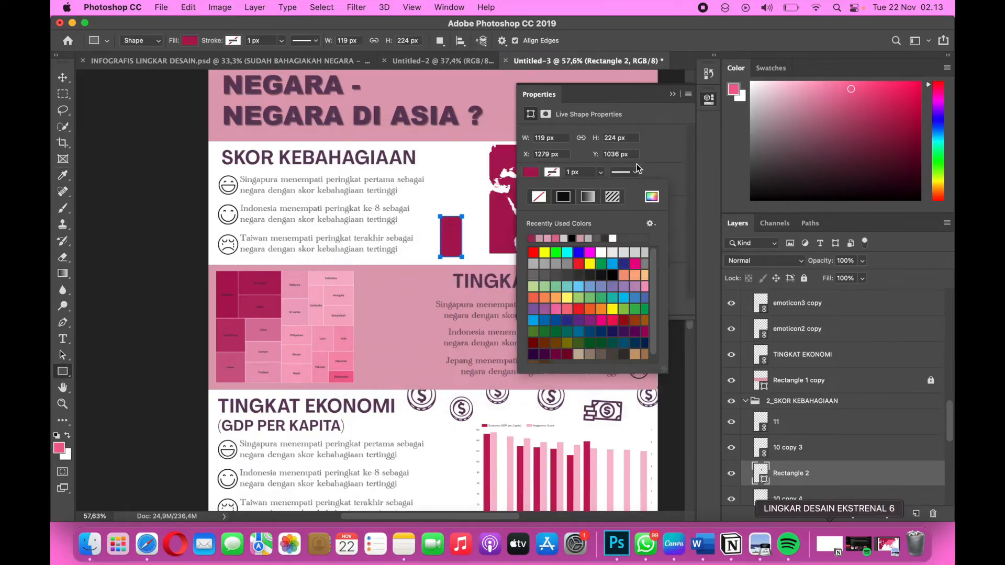
click(673, 95)
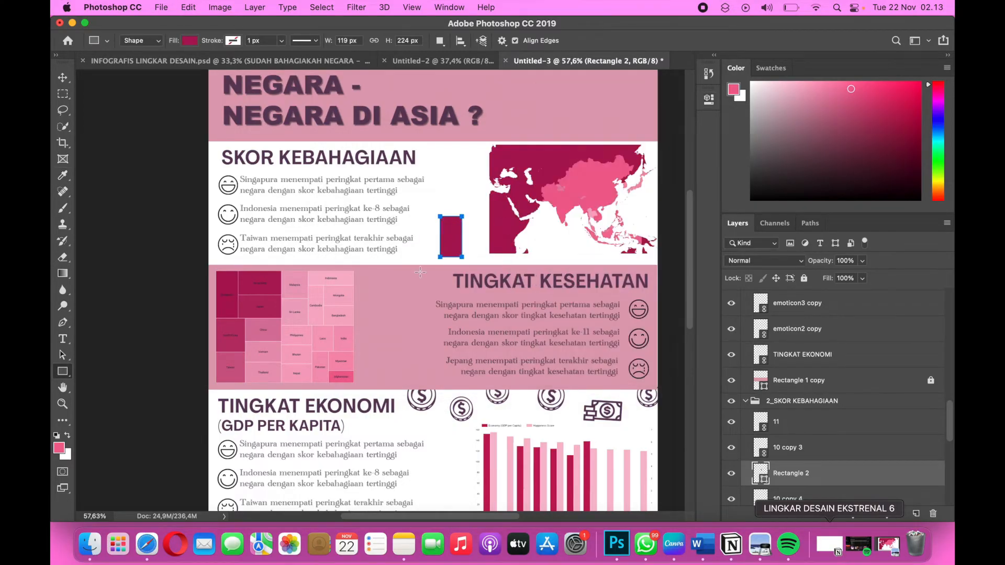
Collapse the 2_SKOR KEBAHAGIAAN, 3_TINGKAT KESEHATAN, 4_TINGKAT EKONOMI and 5_TABEL layer groups.
click(63, 78)
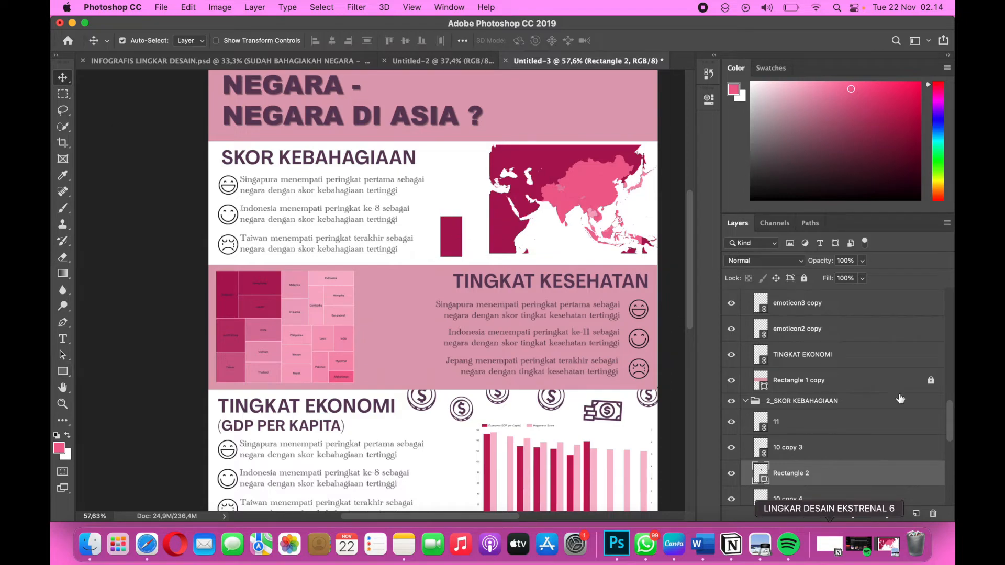
scroll(828, 470, up, 2)
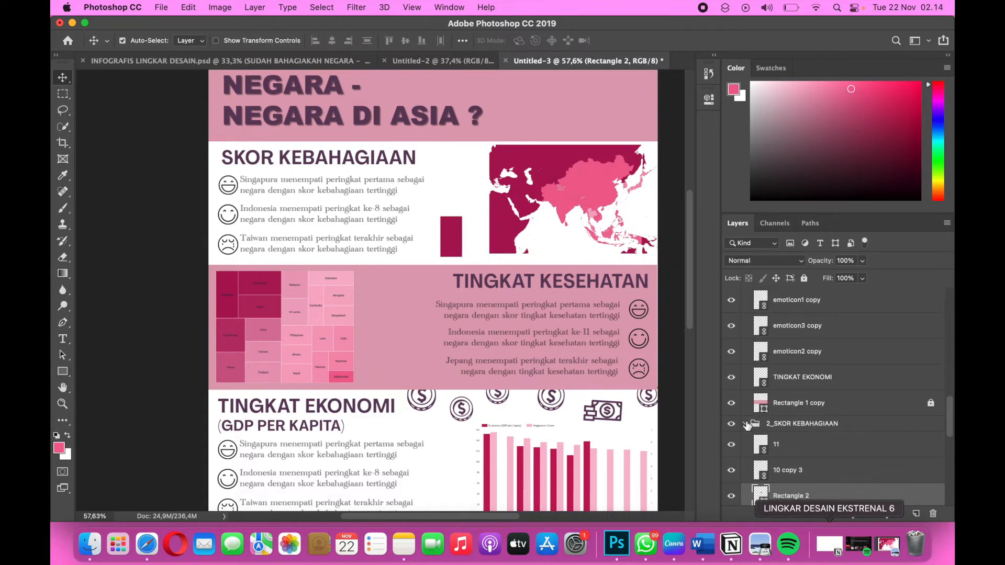
click(746, 424)
scroll(796, 420, up, 3)
scroll(795, 420, up, 5)
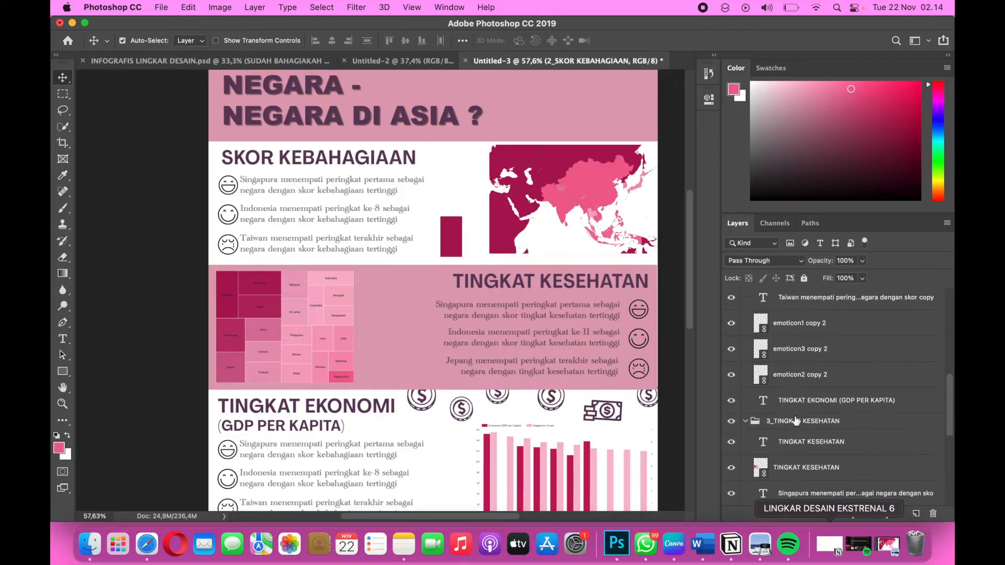
click(747, 441)
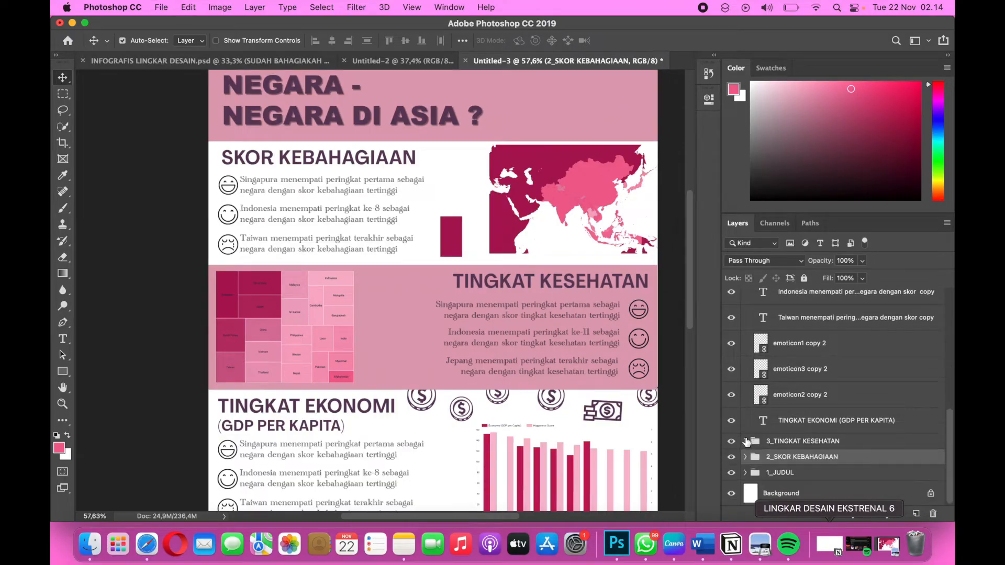
scroll(752, 471, up, 5)
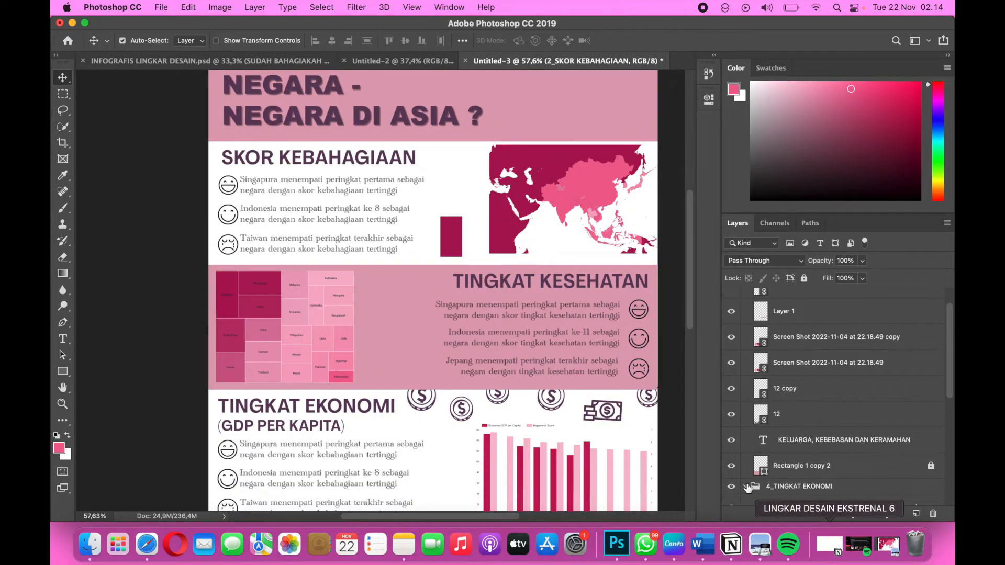
scroll(788, 391, up, 2)
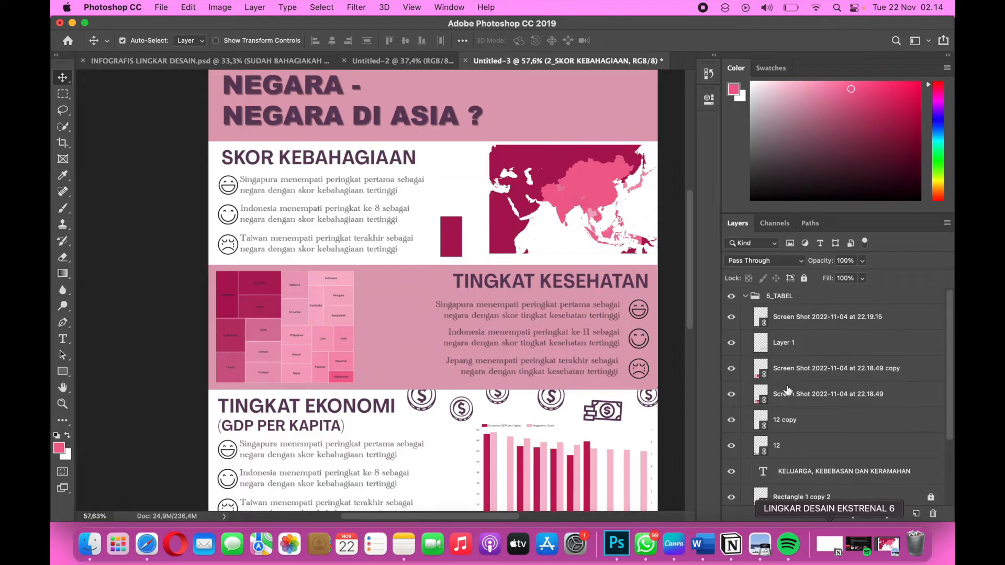
click(746, 297)
Duplicate the dark rectangle, place the copy between it and the map, and lower the copy's height to about 67%, keeping its base aligned.
click(452, 243)
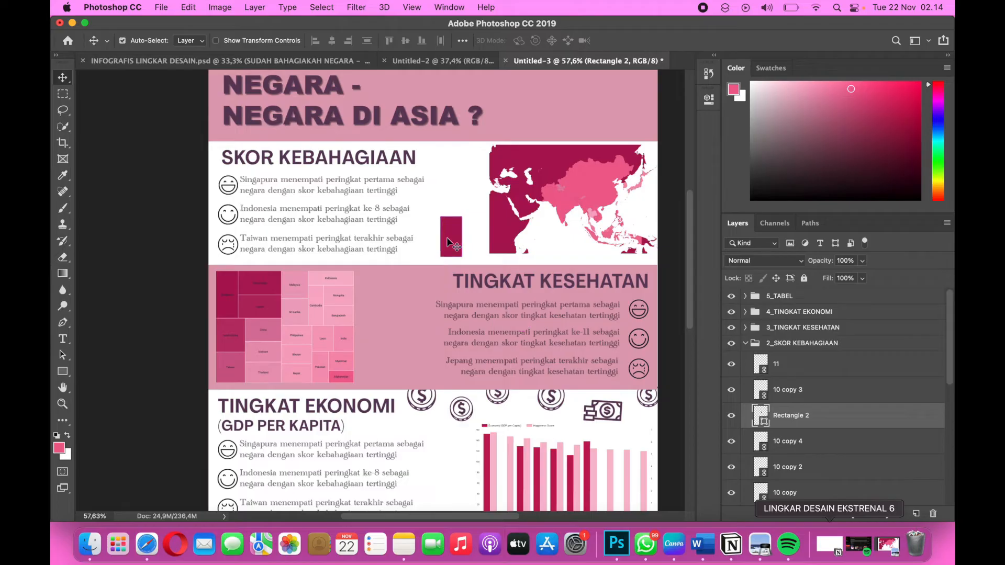
key(super+j)
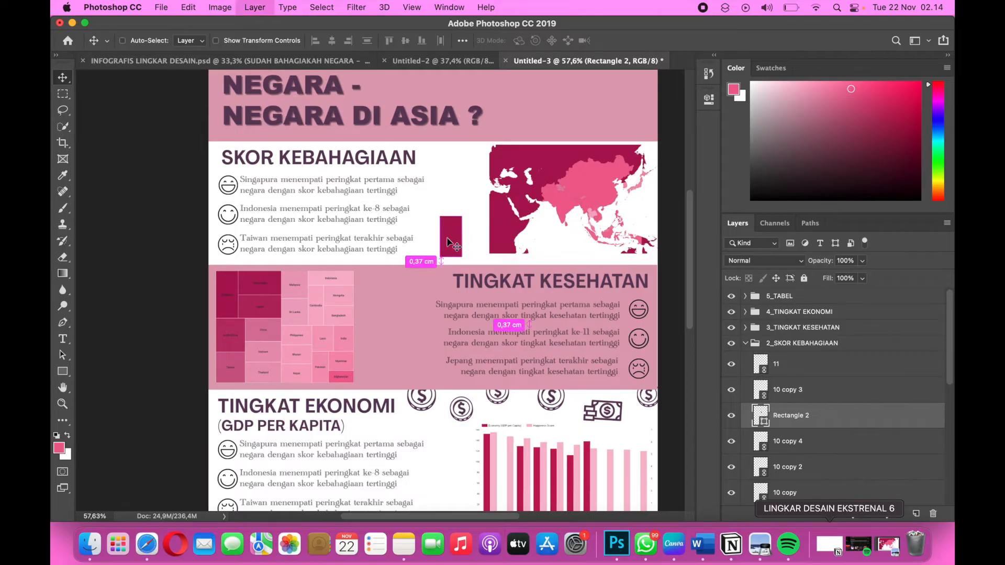
key(super+t)
drag(447, 241, 471, 239)
key(super+plus)
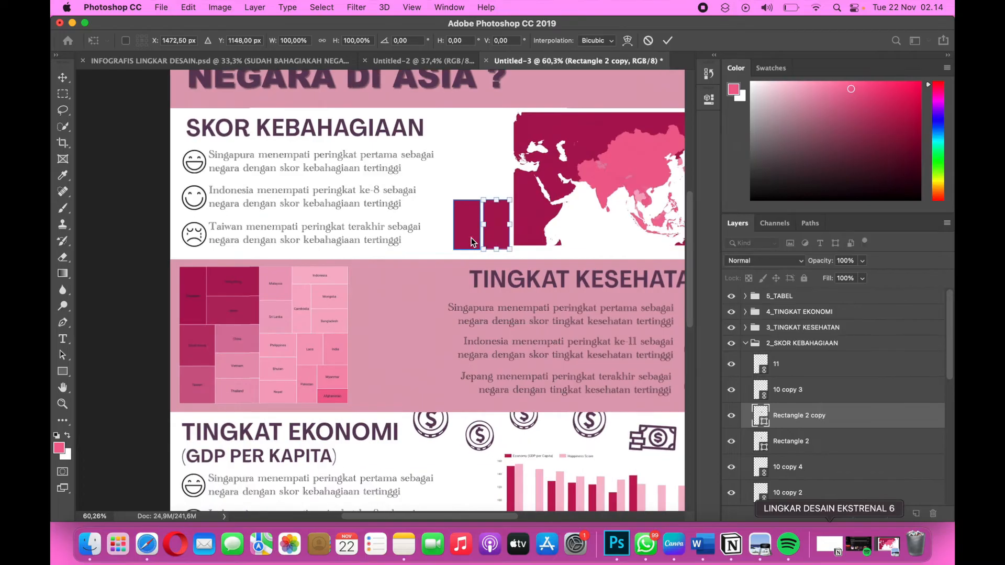
key(super+plus)
key(super+plus)
scroll(471, 238, up, 4)
scroll(471, 238, right, 4)
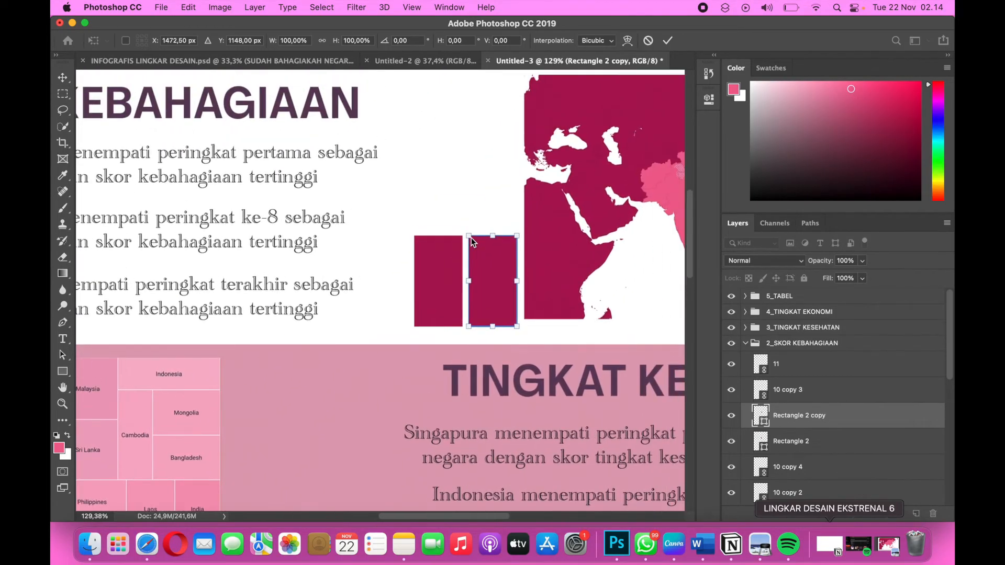
drag(484, 237, 482, 267)
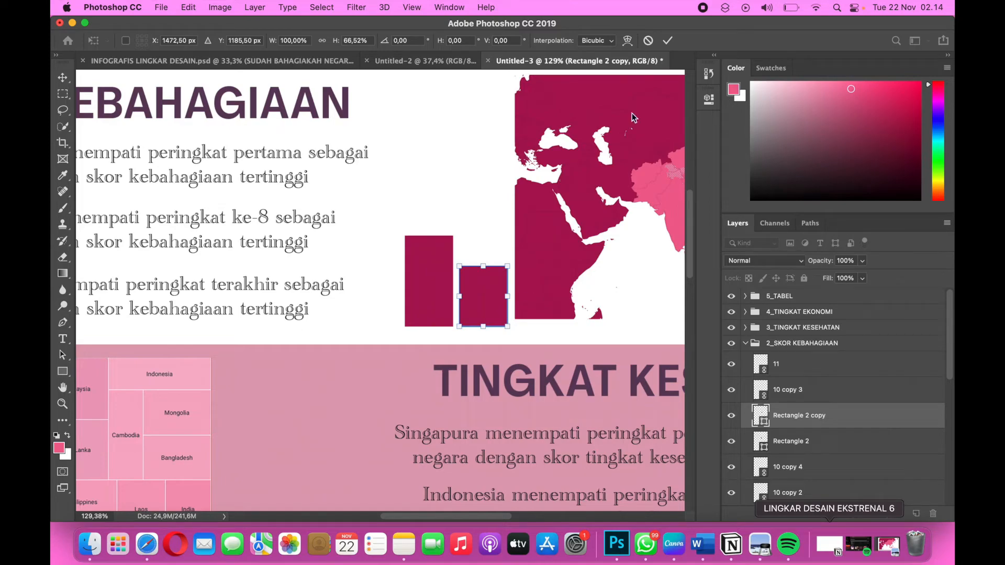
Copy the hex code Ef6292 from the Color Palette table in Word and return to Photoshop.
key(ctrl+Right)
key(ctrl+Right)
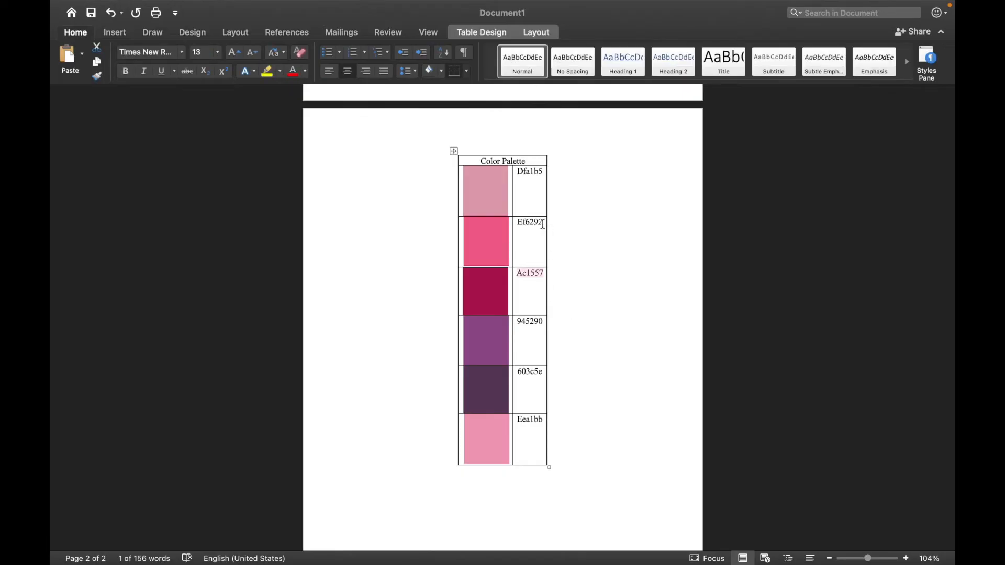
drag(543, 224, 516, 224)
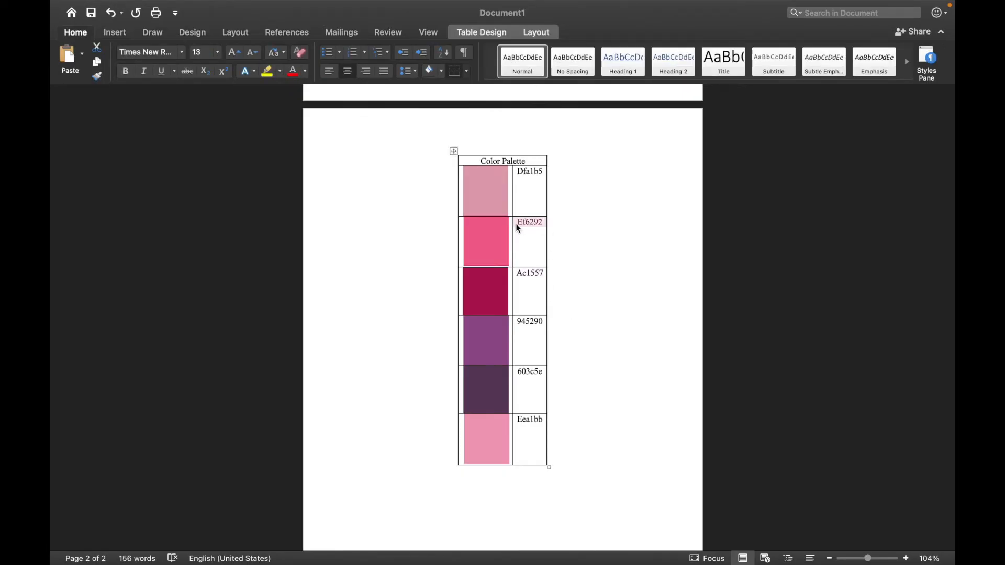
key(ctrl+Left)
key(ctrl+Left)
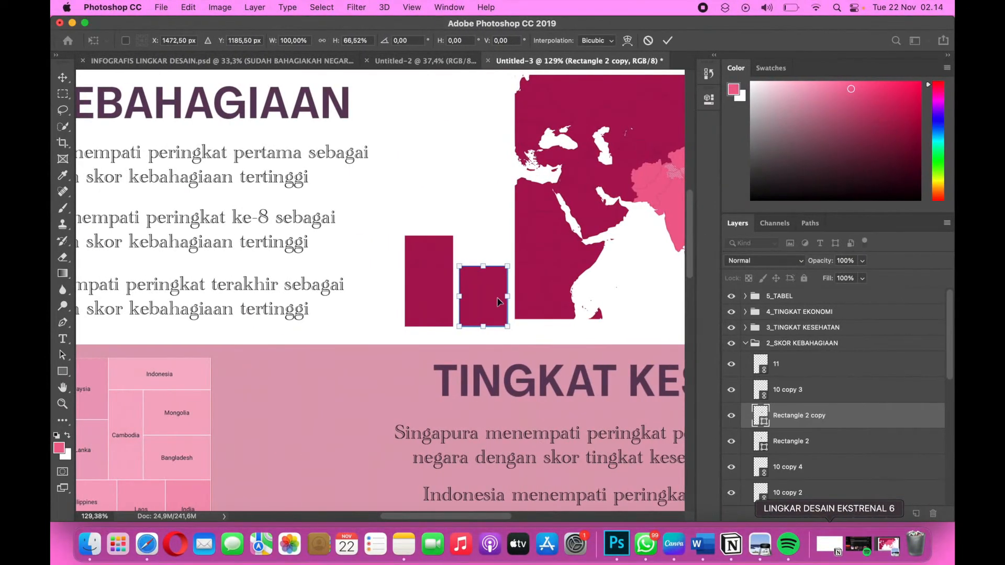
Apply the resize of the shorter rectangle and fill it with the colour Ef6292.
click(708, 101)
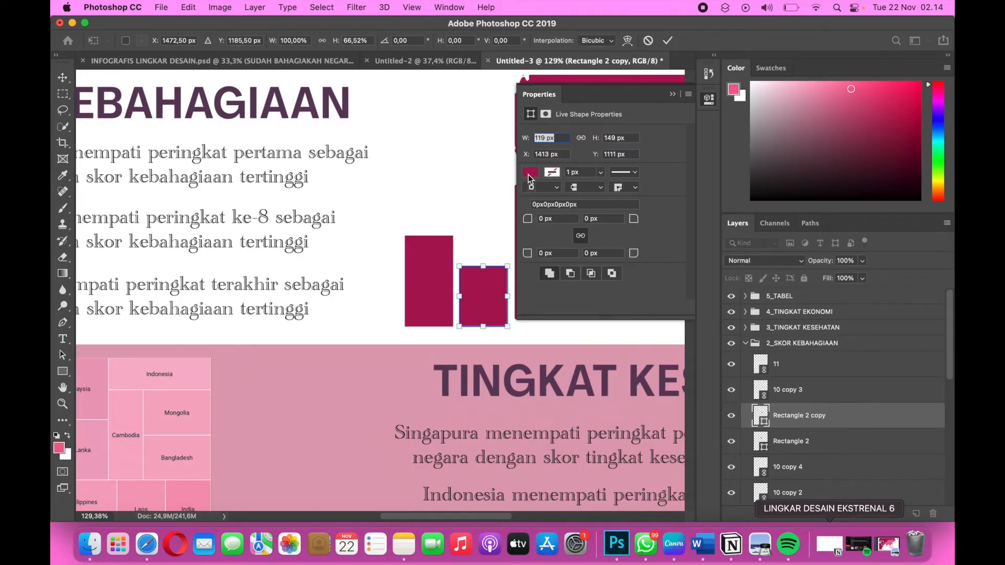
click(63, 83)
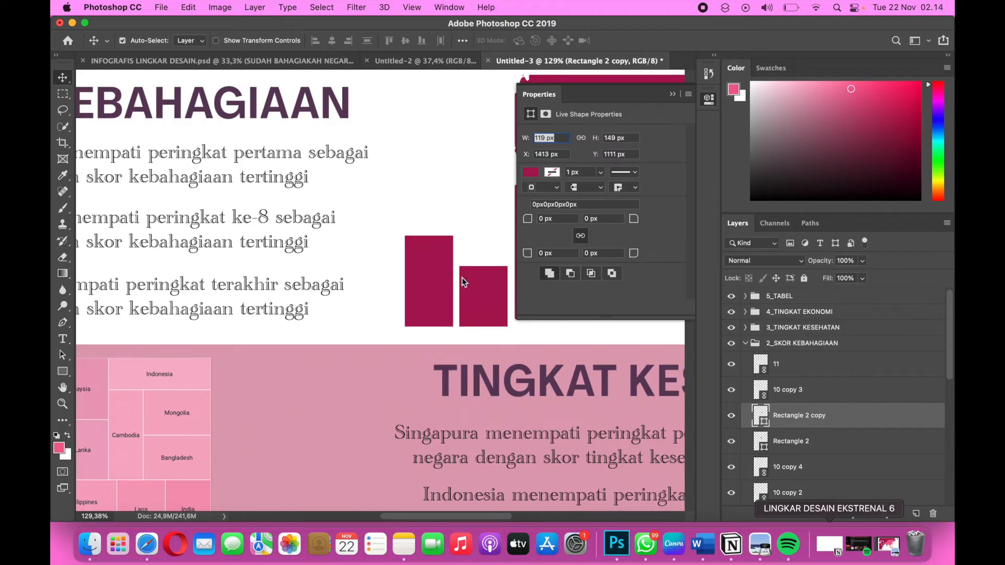
click(529, 172)
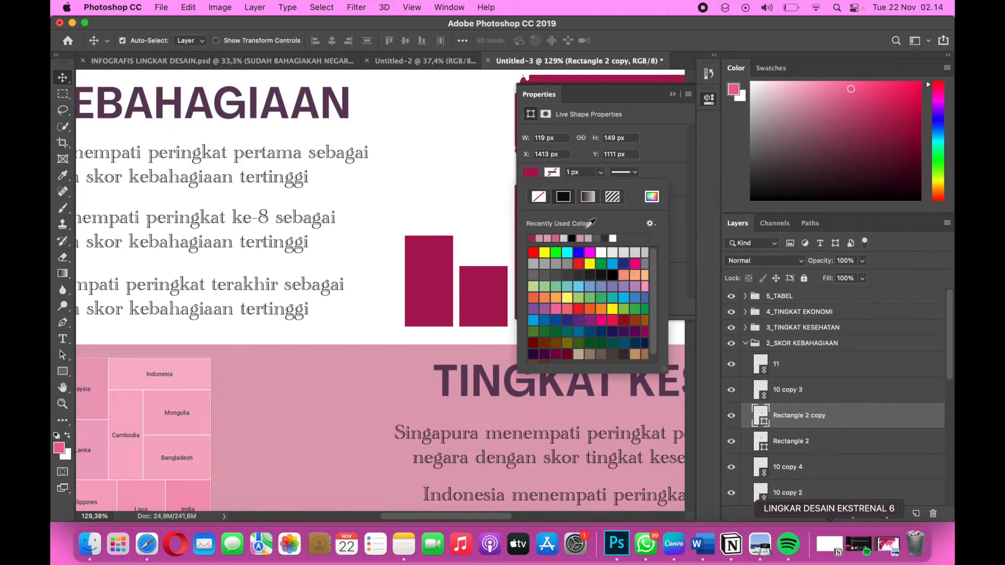
click(651, 198)
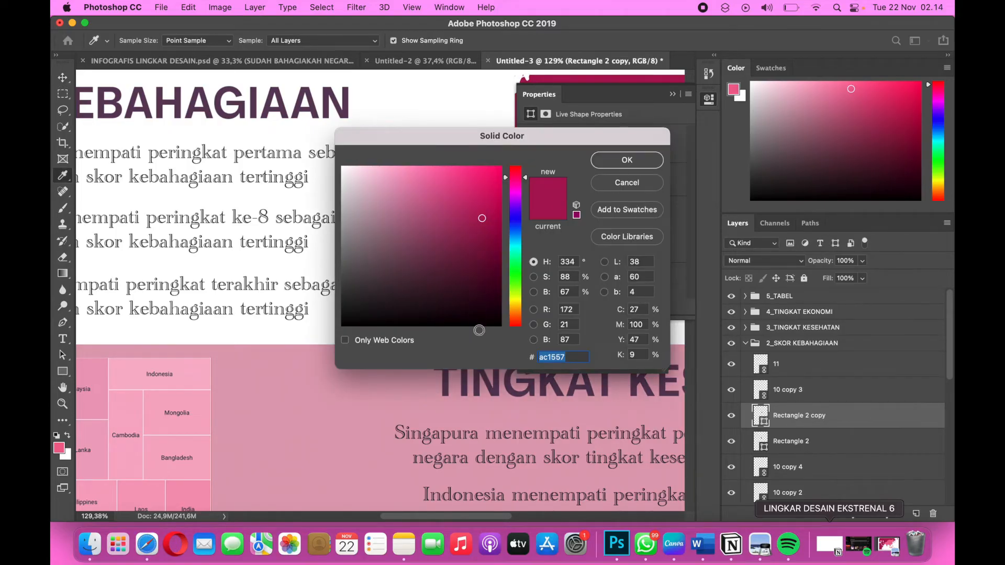
text(Ef6292)
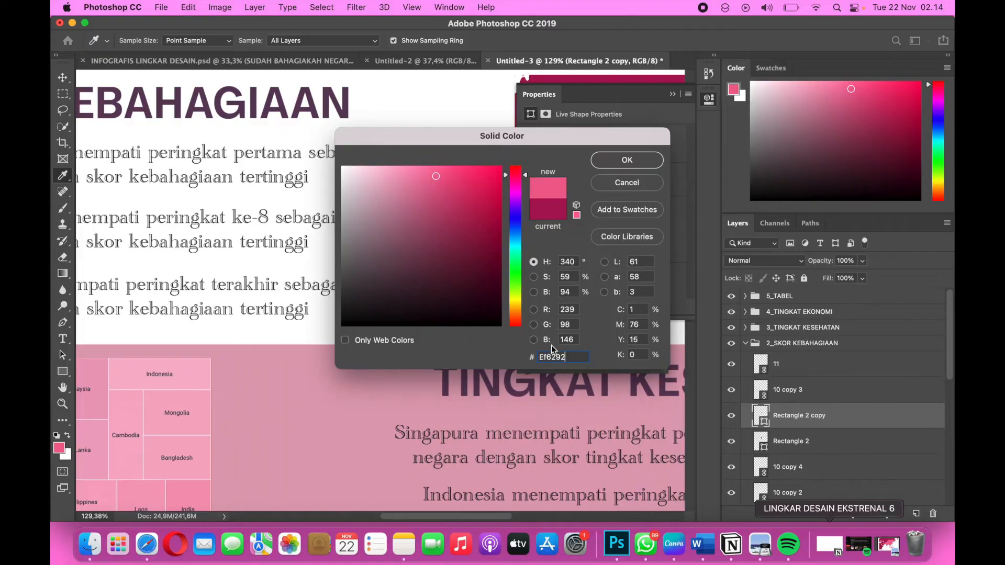
click(639, 158)
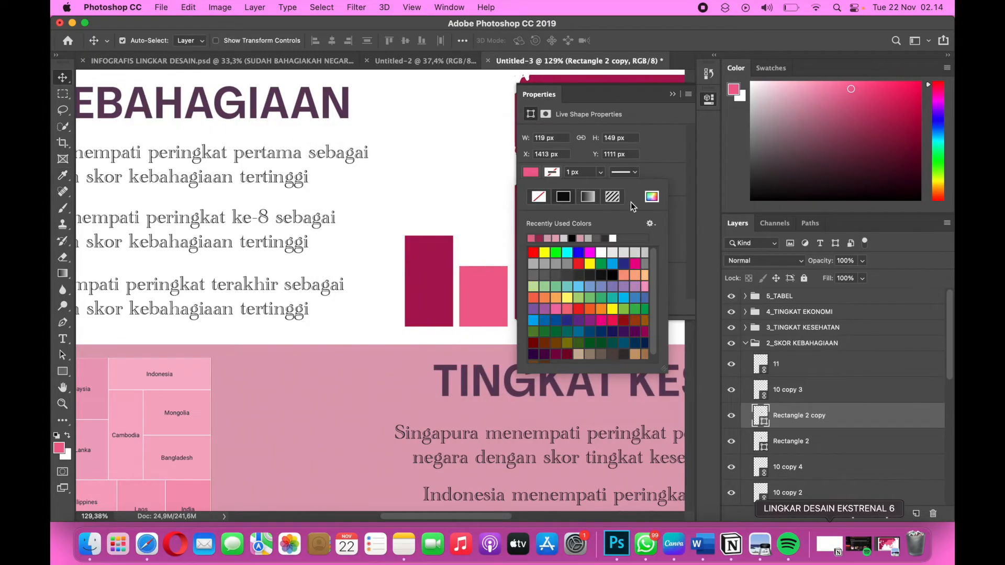
click(673, 94)
Place a duplicate of the pink bar on the other side of the dark bar and nudge the original pink bar slightly left.
key(super+j)
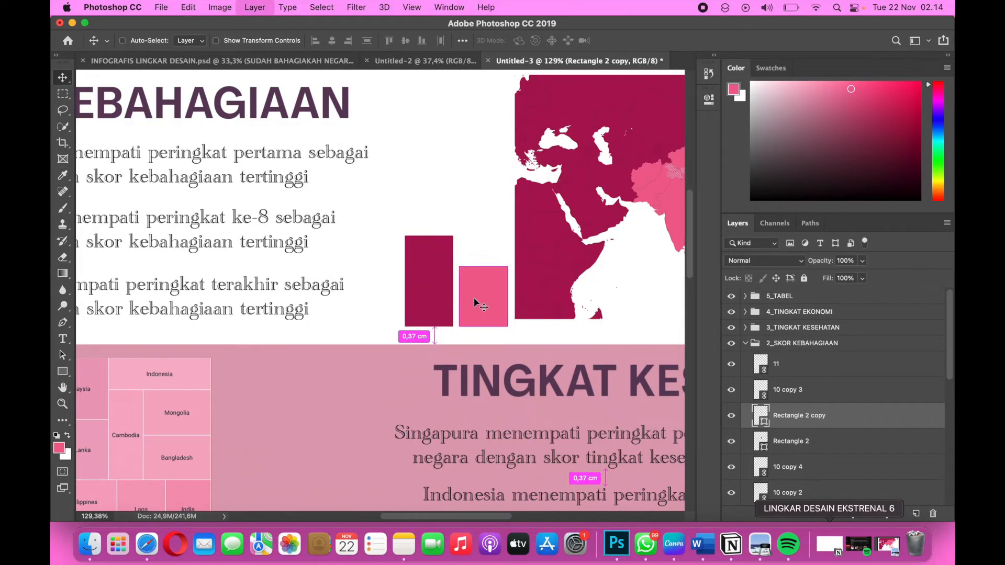
key(super+t)
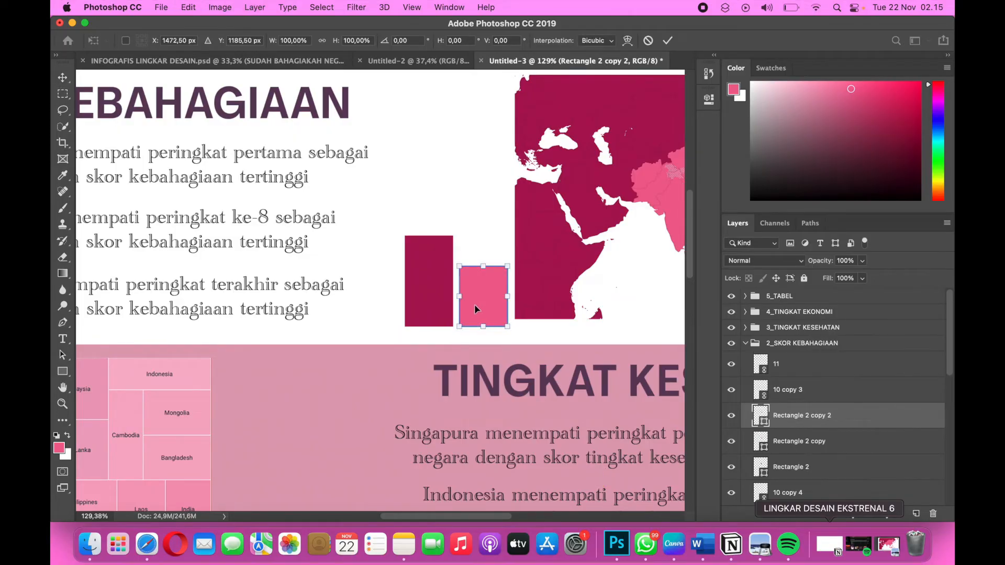
drag(474, 304, 375, 308)
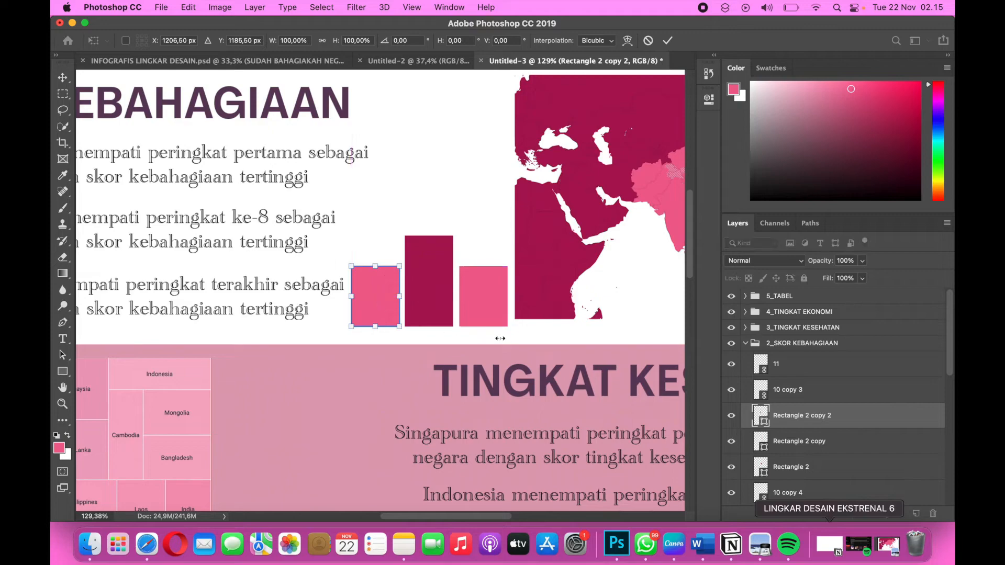
key(Return)
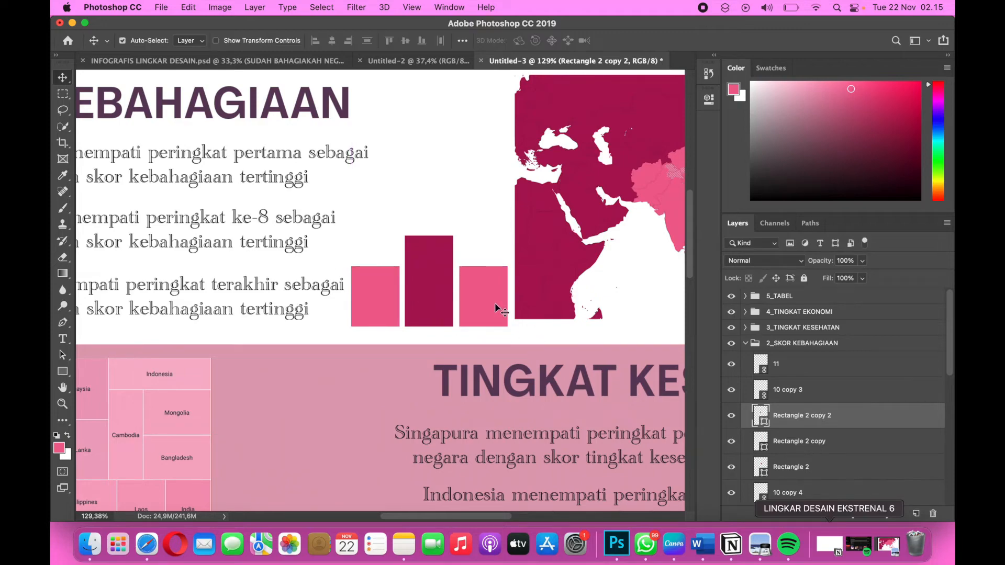
click(495, 303)
key(Left)
key(Left)
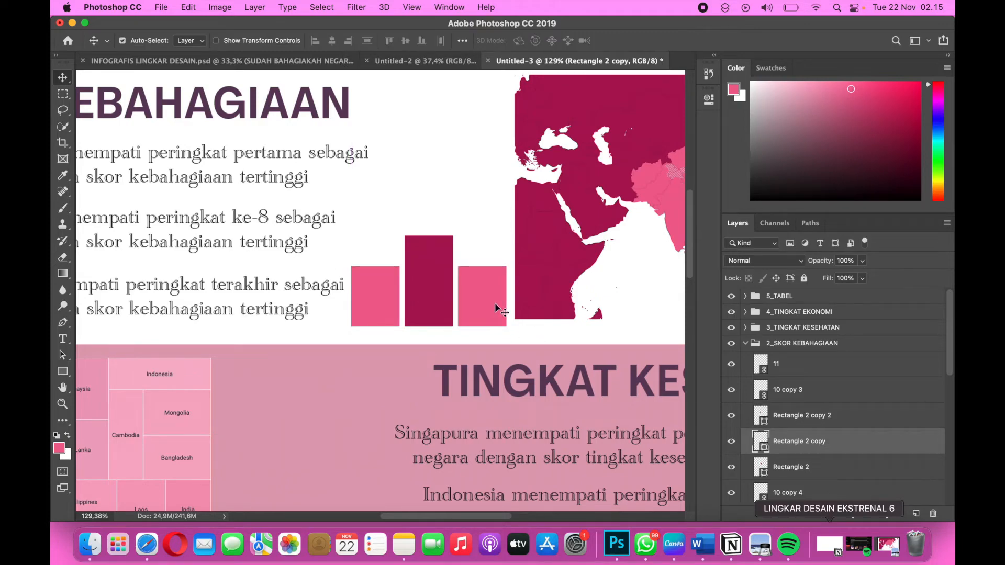
Shrink the left pink bar's height to about 50%, keeping its base in place.
click(378, 296)
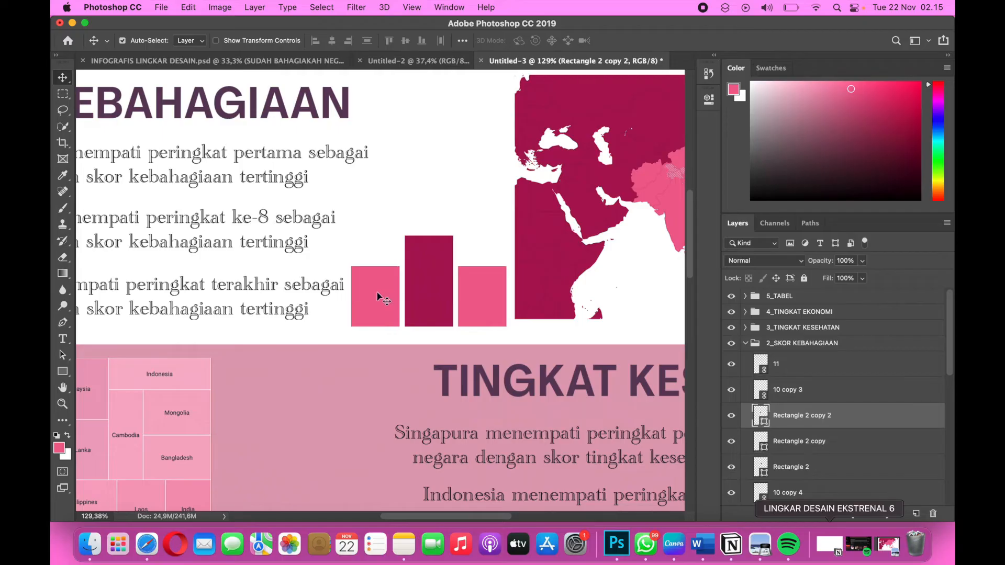
key(super+t)
drag(378, 261, 378, 292)
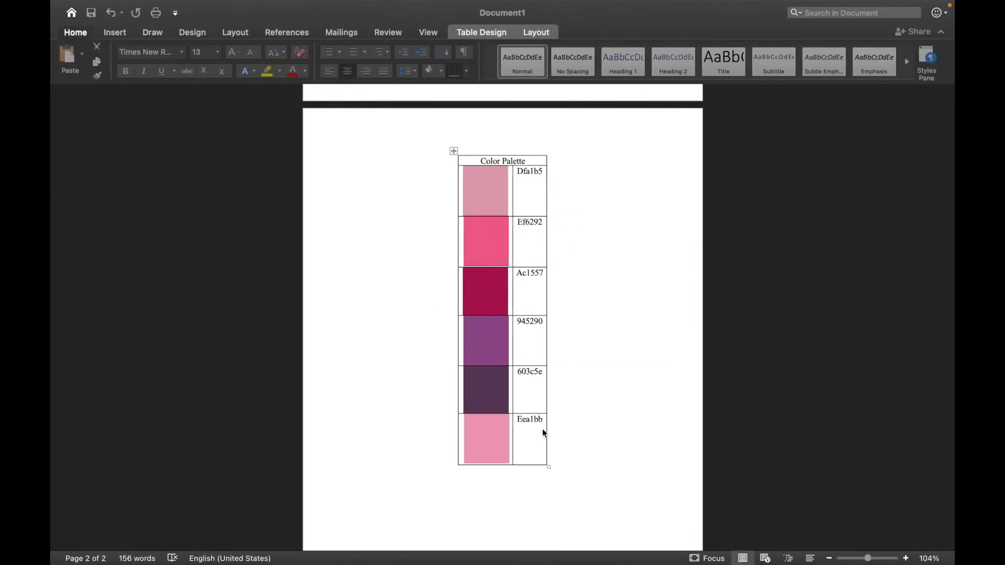
Copy the hex code Eea1bb from Word's Color Palette table, return to Photoshop and apply the left bar's resize.
drag(544, 421, 519, 422)
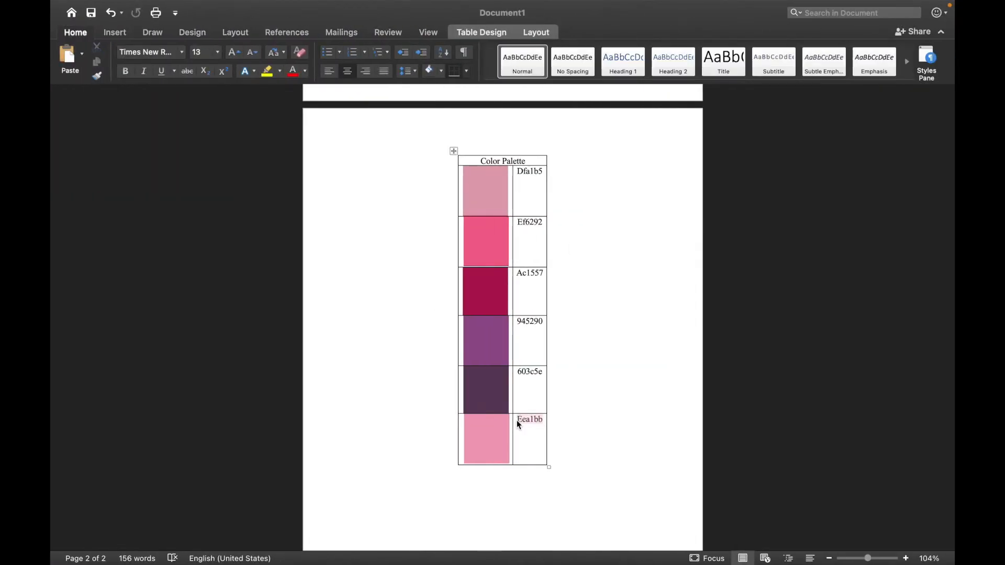
key(ctrl+Left)
key(ctrl+Left)
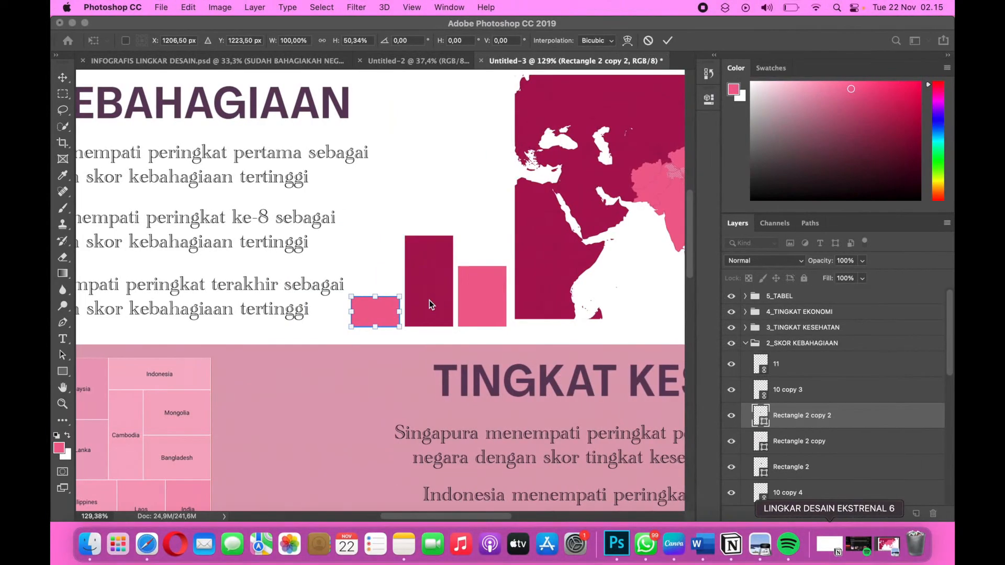
key(Return)
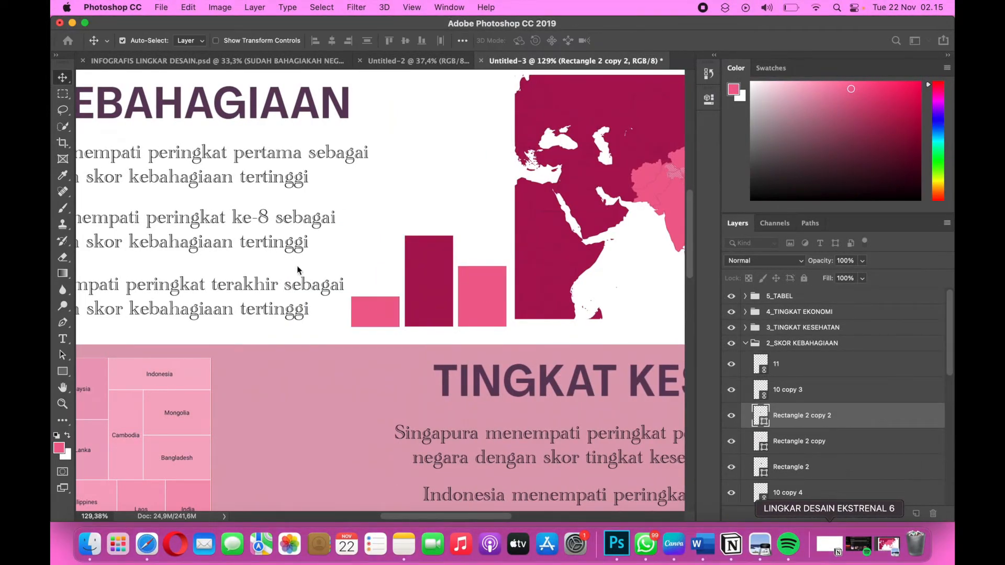
Change the fill colour of the short left bar to Eea1bb.
click(710, 100)
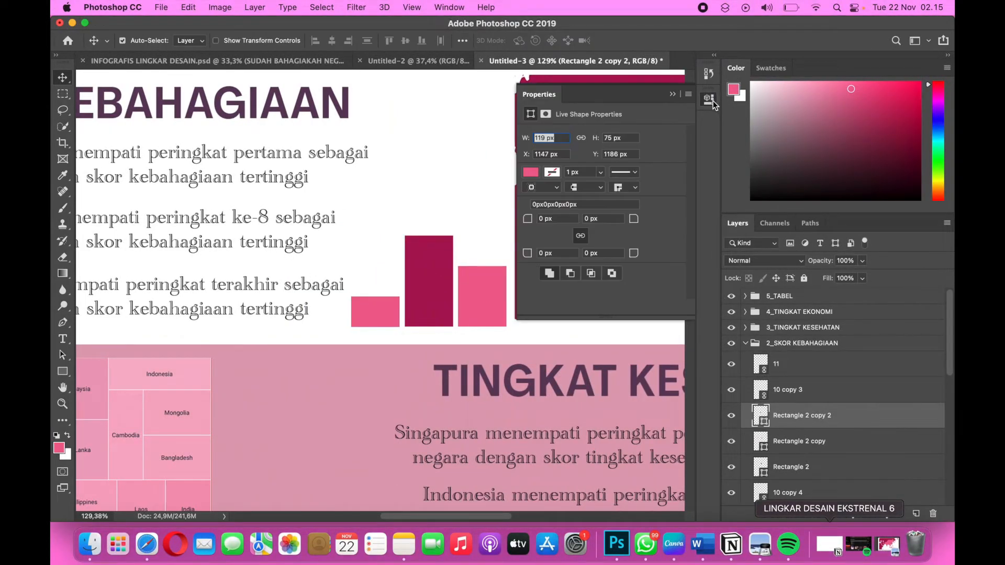
click(531, 173)
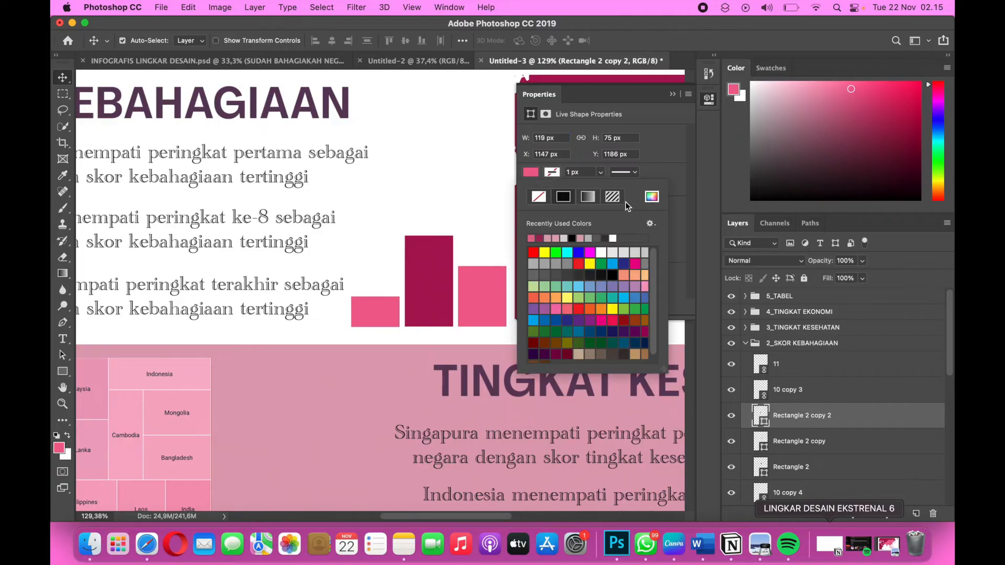
click(653, 199)
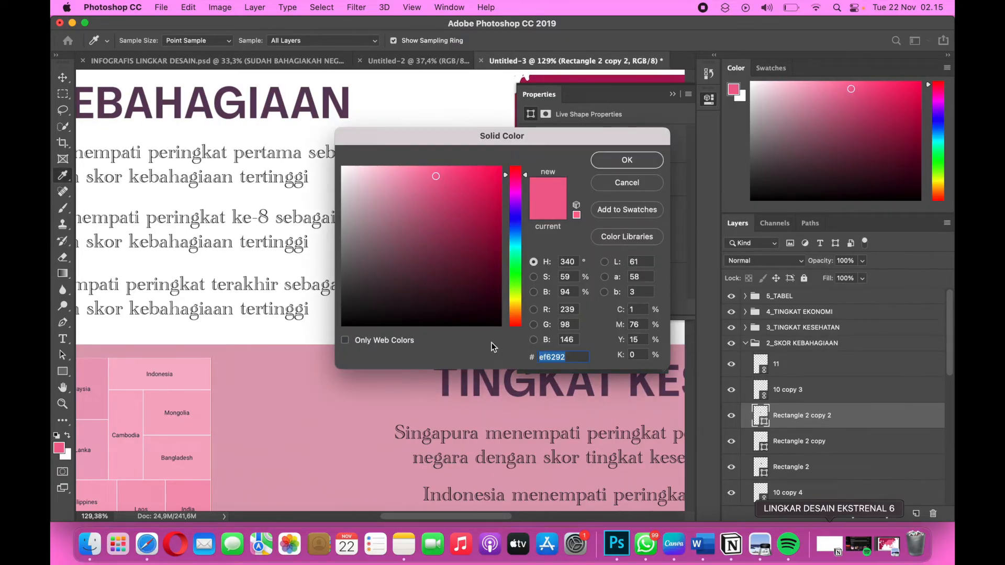
text(Eea1bb)
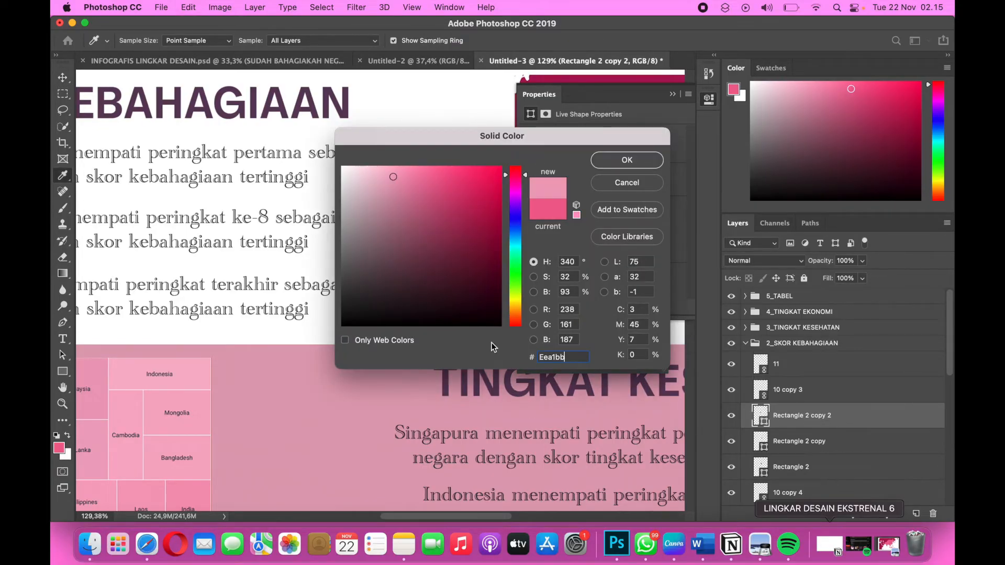
click(641, 161)
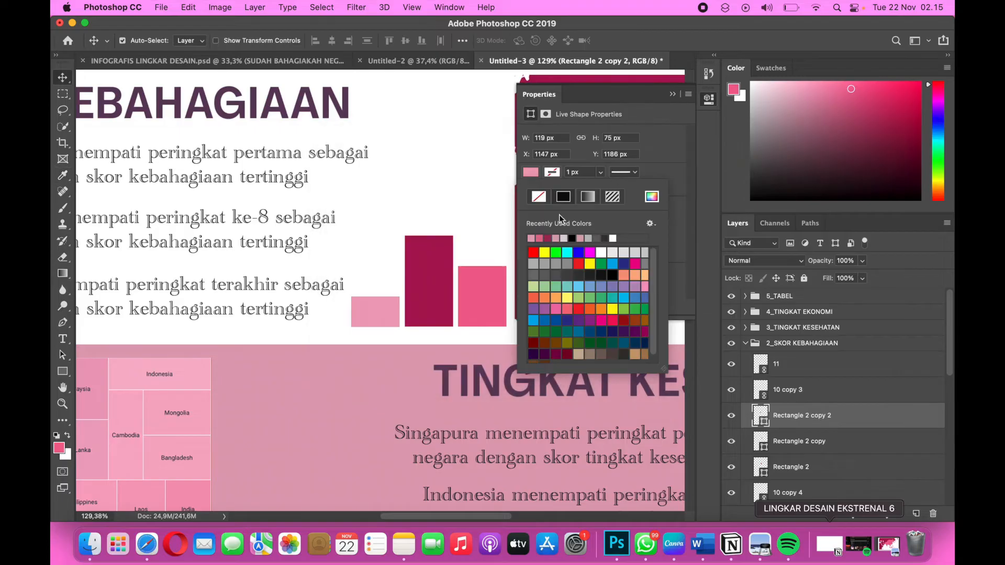
click(673, 94)
click(673, 95)
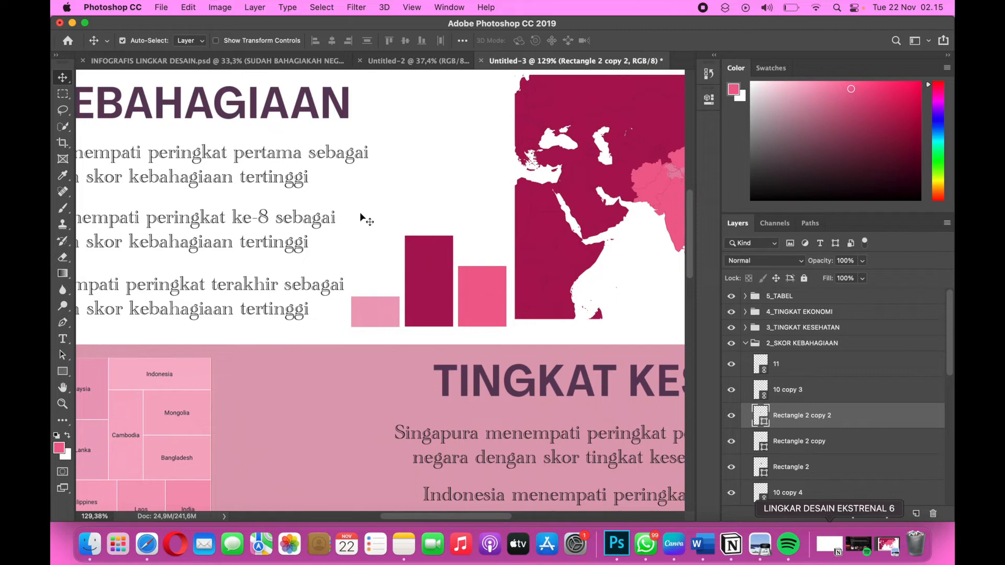
Select all three podium bars together and nudge them slightly closer to the map.
drag(359, 213, 473, 332)
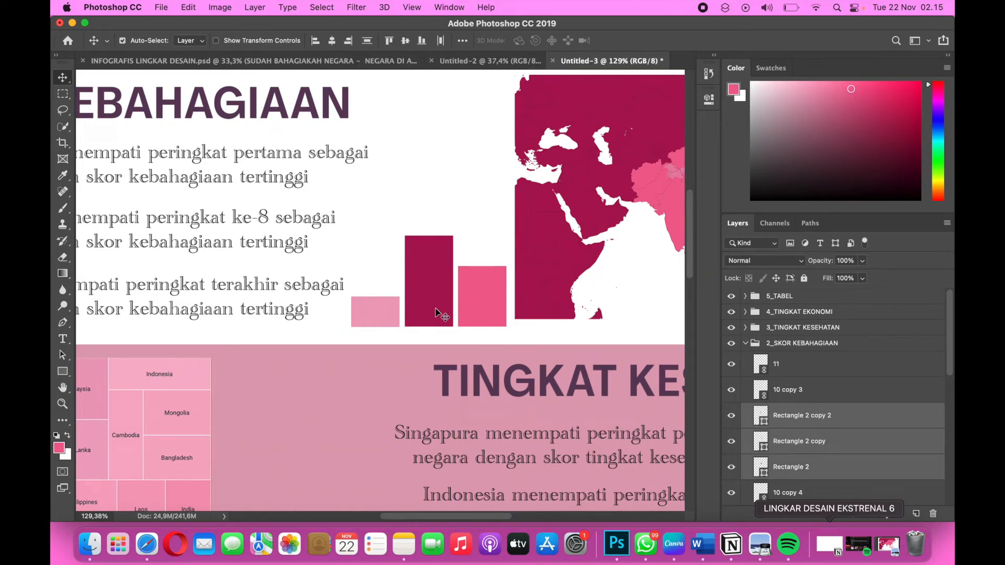
drag(444, 305, 447, 302)
scroll(447, 302, down, 3)
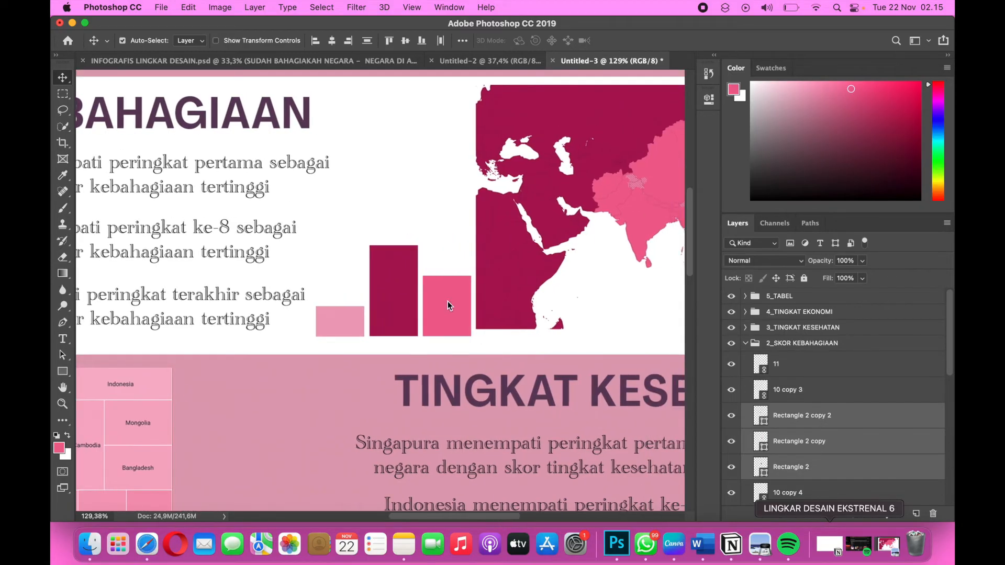
Shift the map slightly right and down, enlarge it a little, and move the three bars to line up with its base.
scroll(447, 300, down, 2)
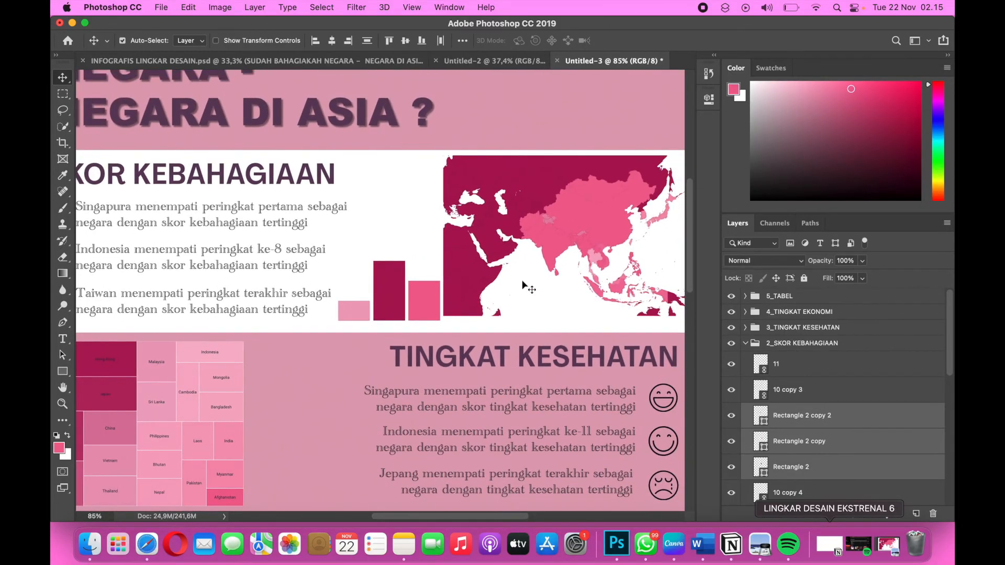
scroll(521, 280, down, 2)
click(522, 279)
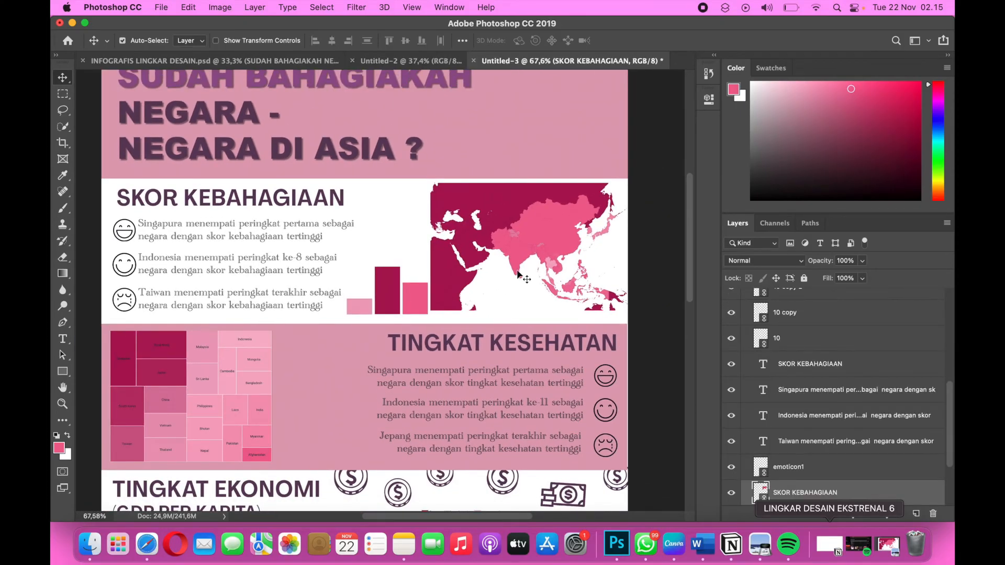
drag(519, 274, 539, 259)
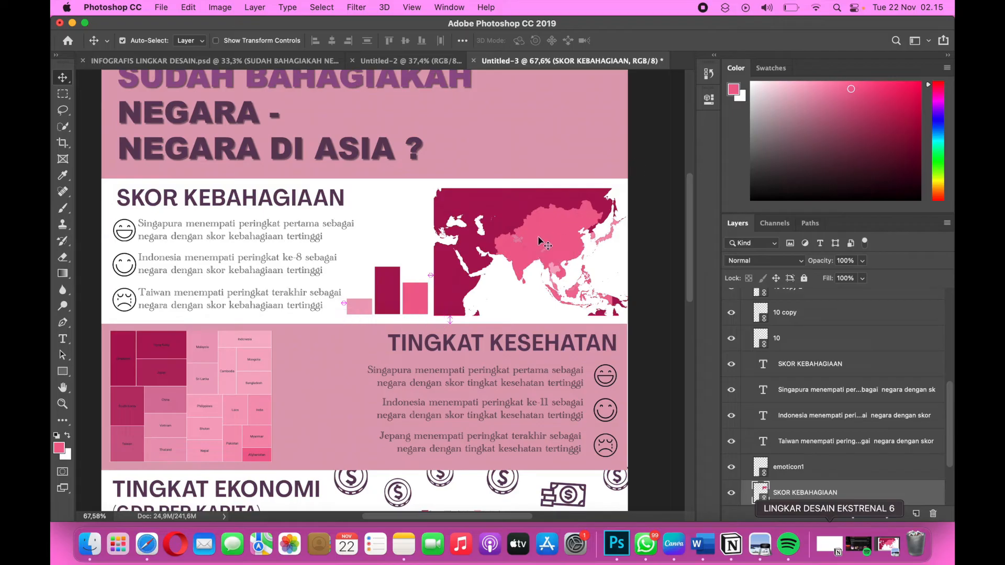
key(super+t)
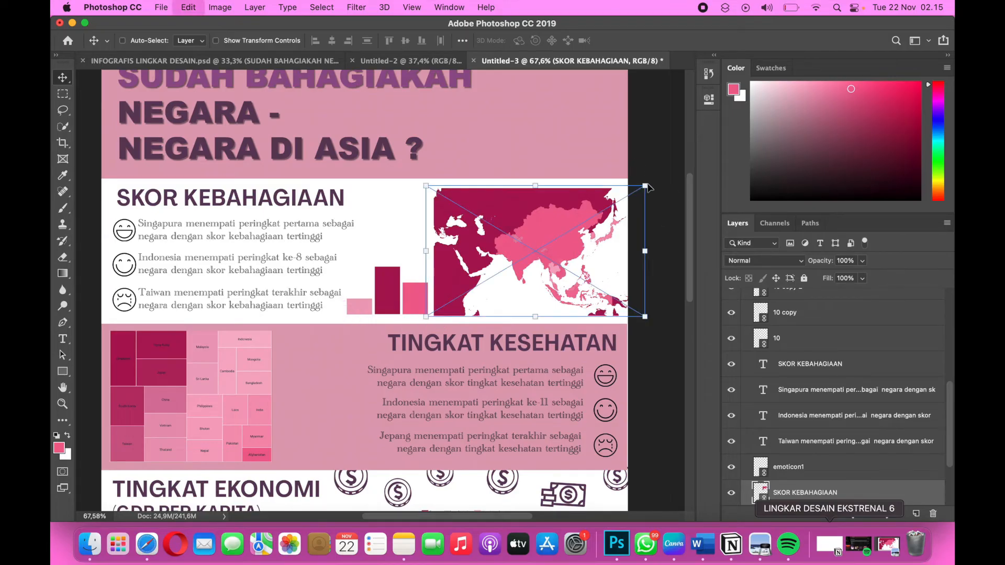
drag(646, 186, 657, 179)
key(Return)
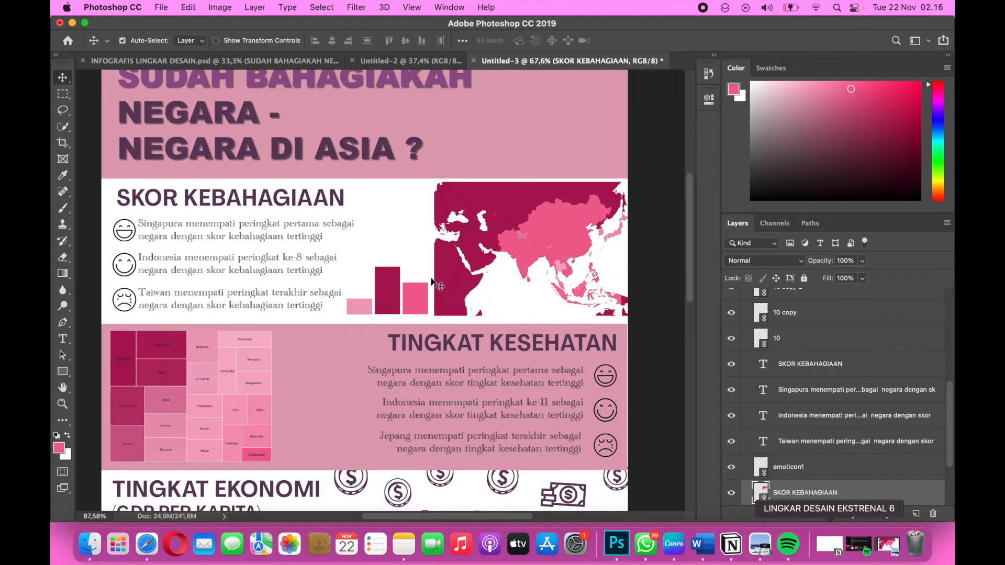
drag(355, 265, 416, 309)
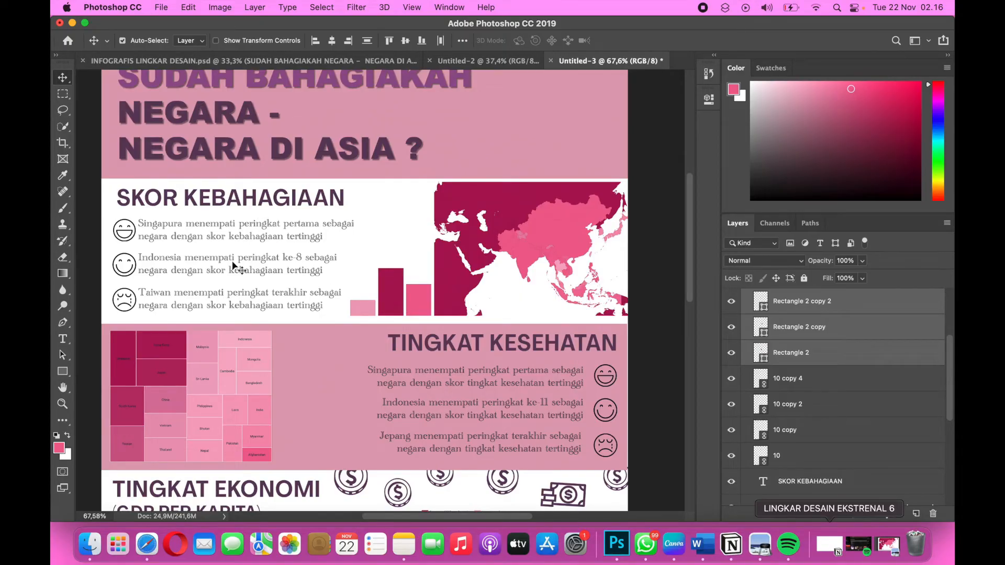
Check the first page of the Data Studio report, then return to Photoshop and place Singapura.png from lingdes 8 as a linked image.
key(ctrl+Right)
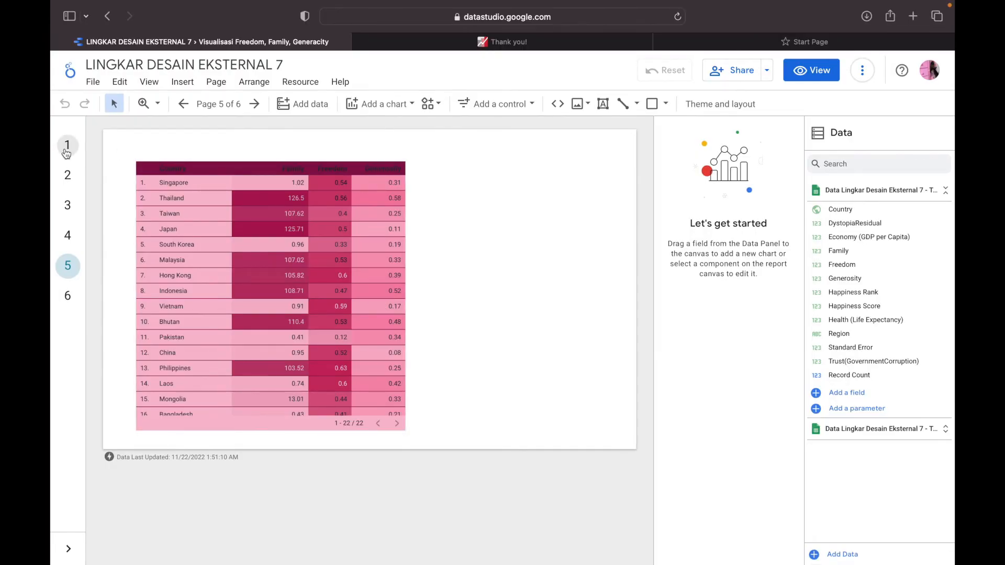
click(67, 147)
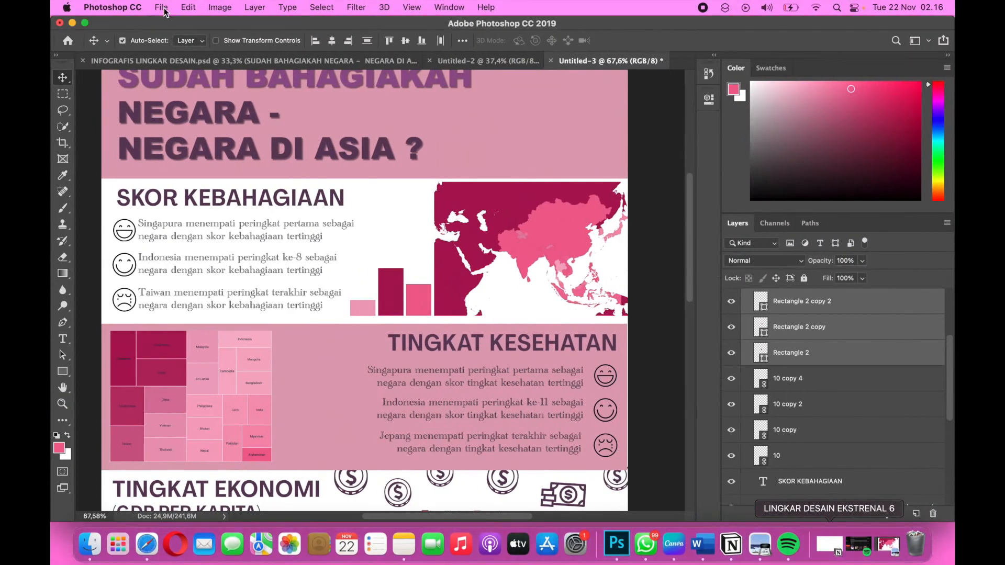
click(161, 8)
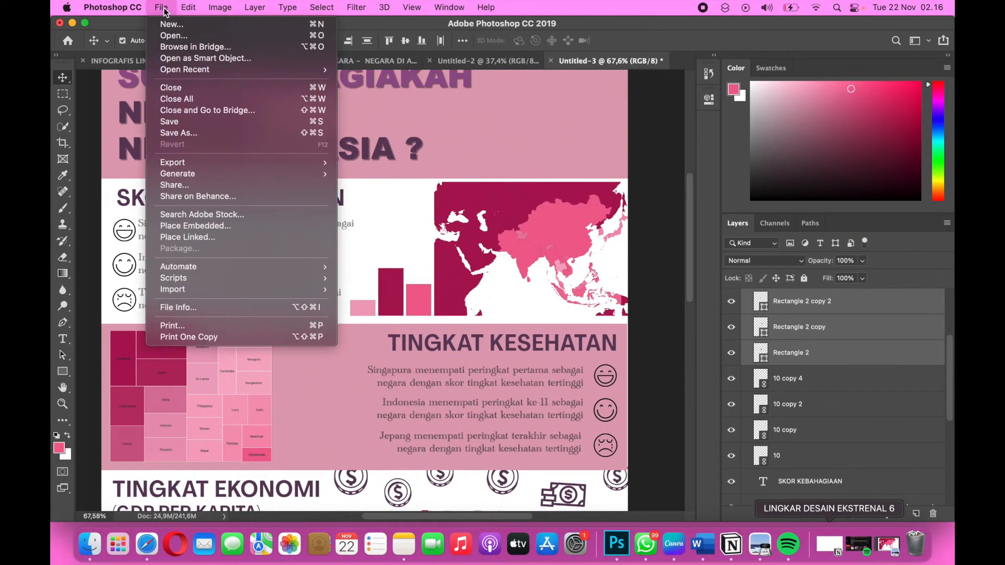
click(191, 239)
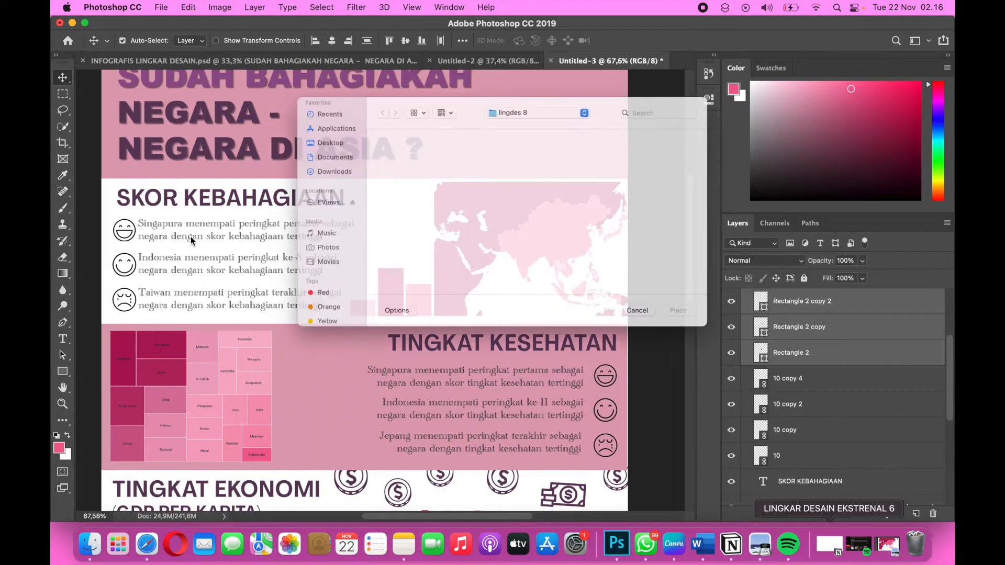
scroll(529, 235, down, 5)
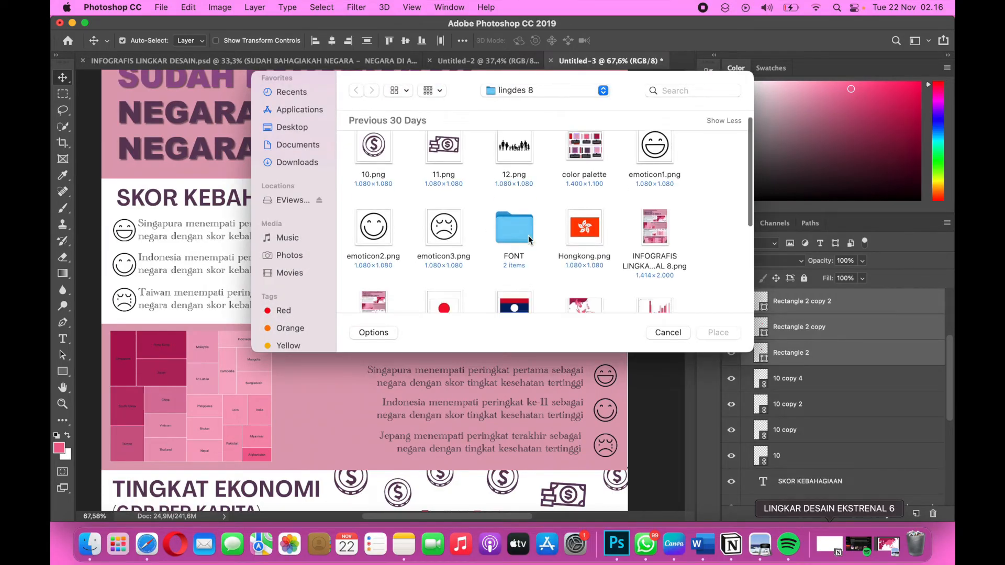
scroll(528, 237, down, 2)
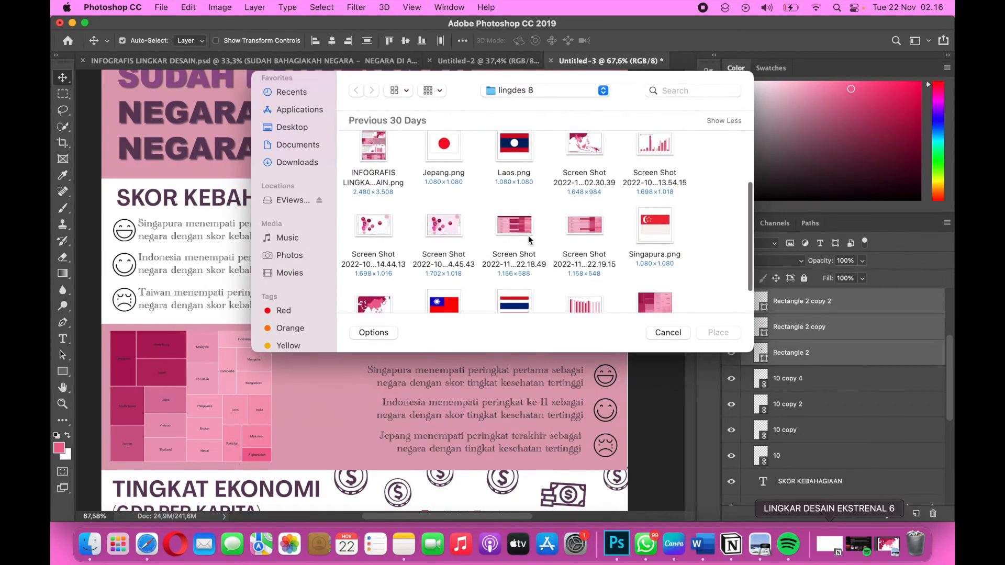
click(667, 236)
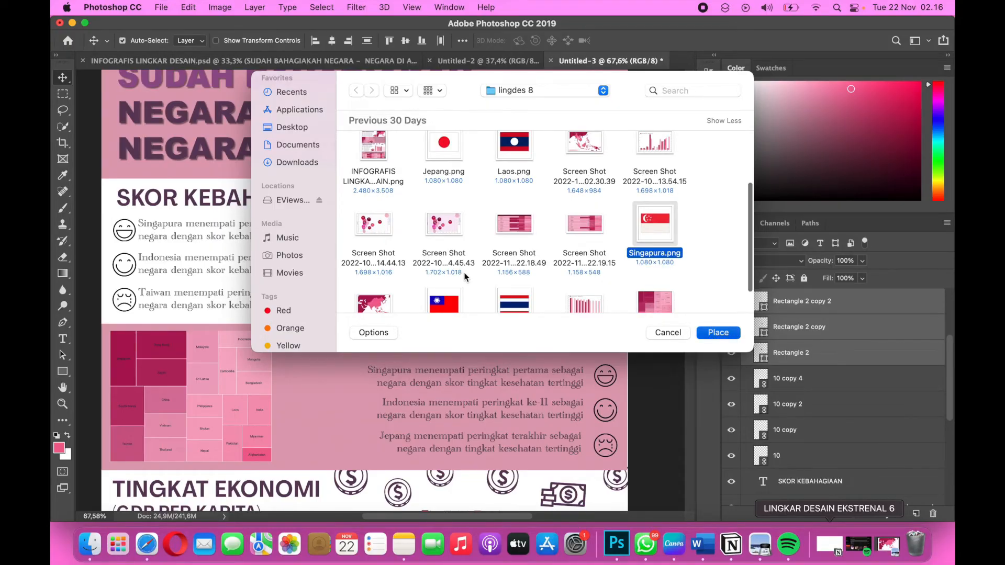
key(Return)
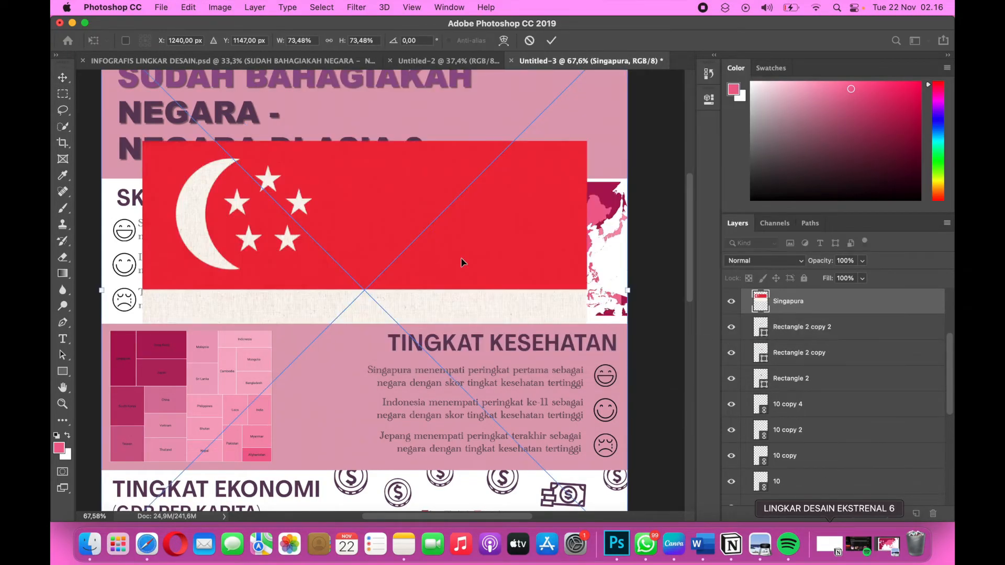
Scale the Singapore flag down to about 4.47% and position it over the top of the tallest dark bar.
scroll(461, 262, down, 3)
drag(205, 454, 362, 299)
drag(534, 128, 413, 249)
scroll(412, 251, up, 2)
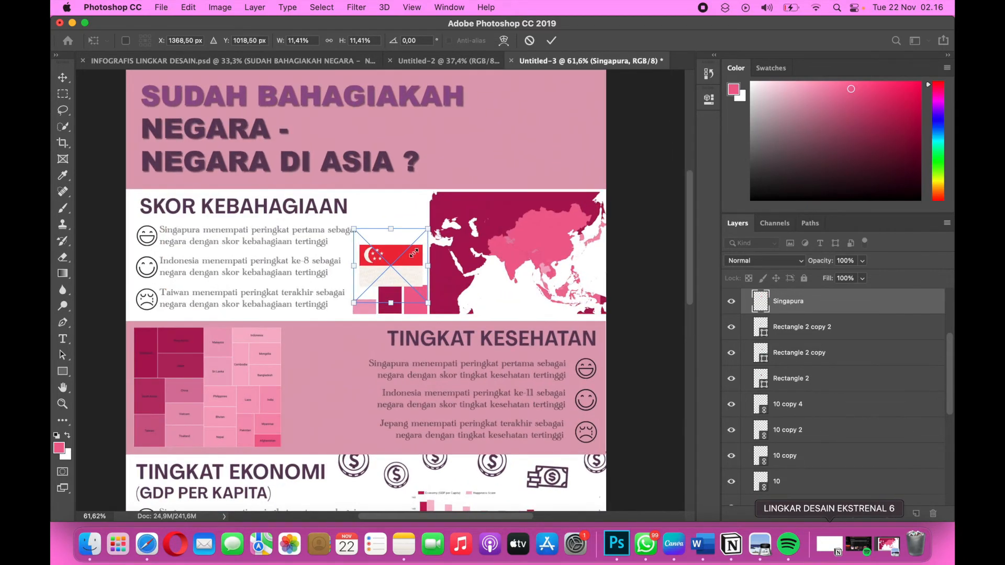
scroll(413, 251, up, 5)
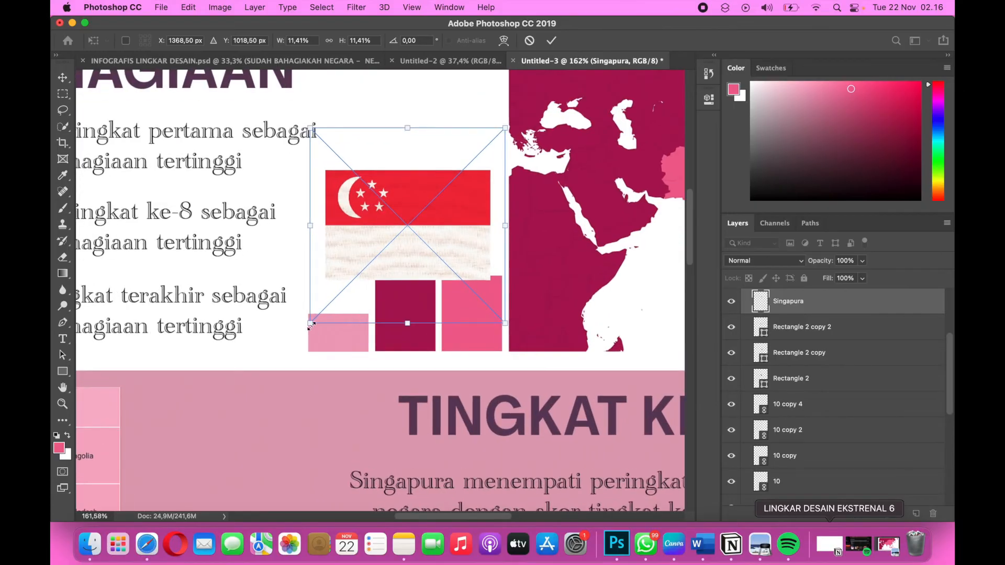
drag(311, 324, 380, 253)
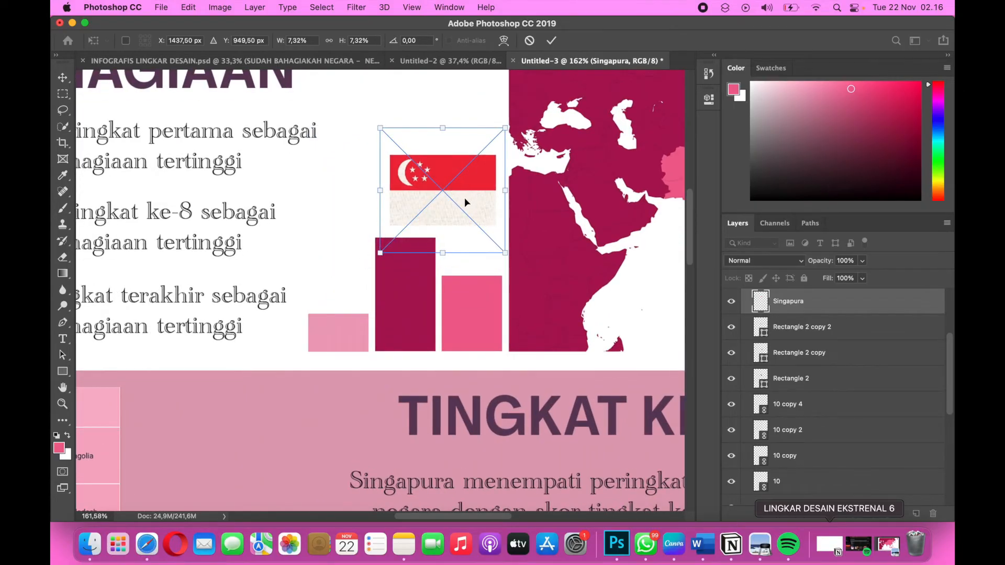
drag(465, 199, 451, 204)
drag(490, 132, 442, 181)
drag(408, 223, 408, 219)
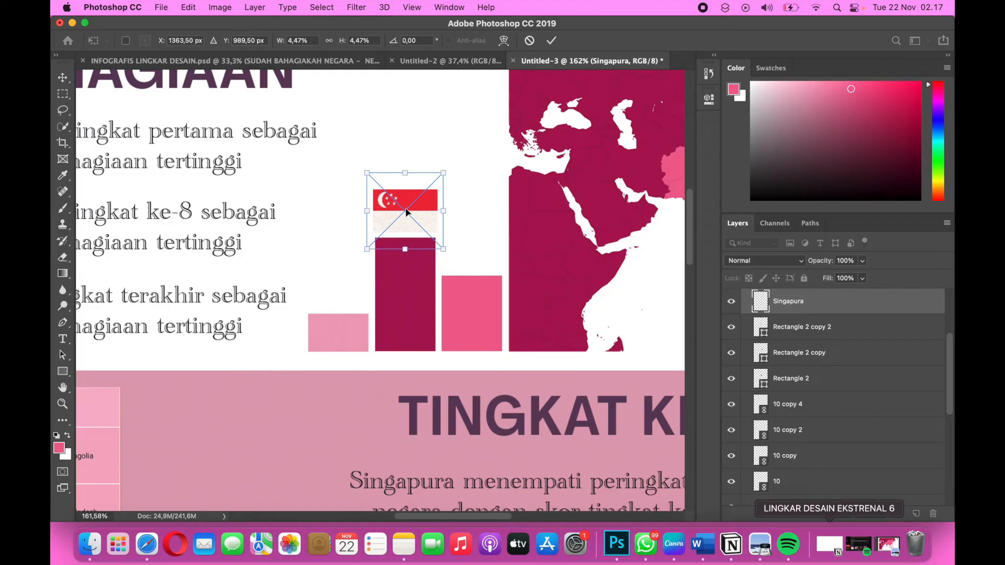
Nudge the Singapore flag vertically to leave a small gap above the dark bar and apply the placement.
key(Up)
key(Up)
key(Up)
key(Up)
key(Up)
key(Up)
key(Up)
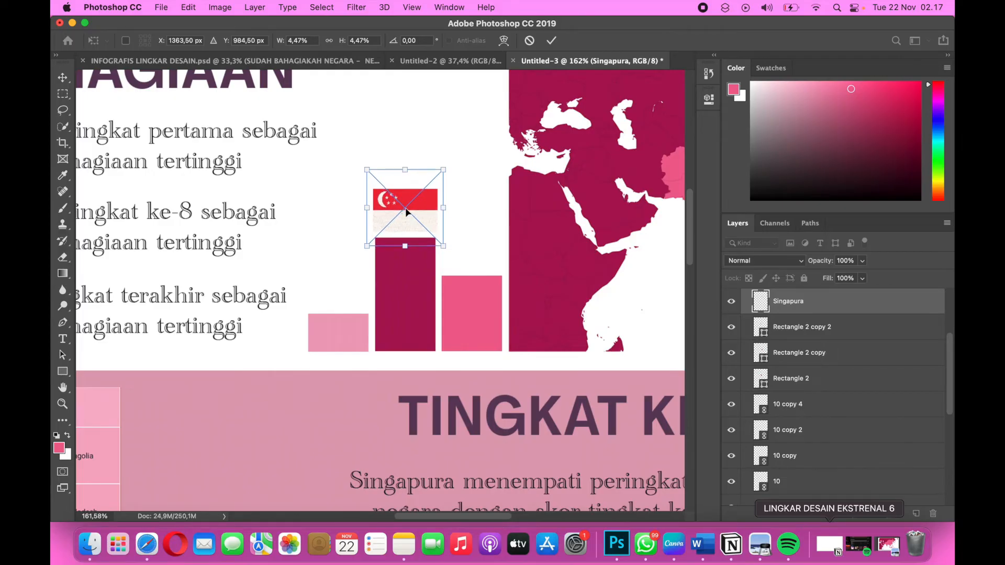
key(Up)
key(Down)
key(Down)
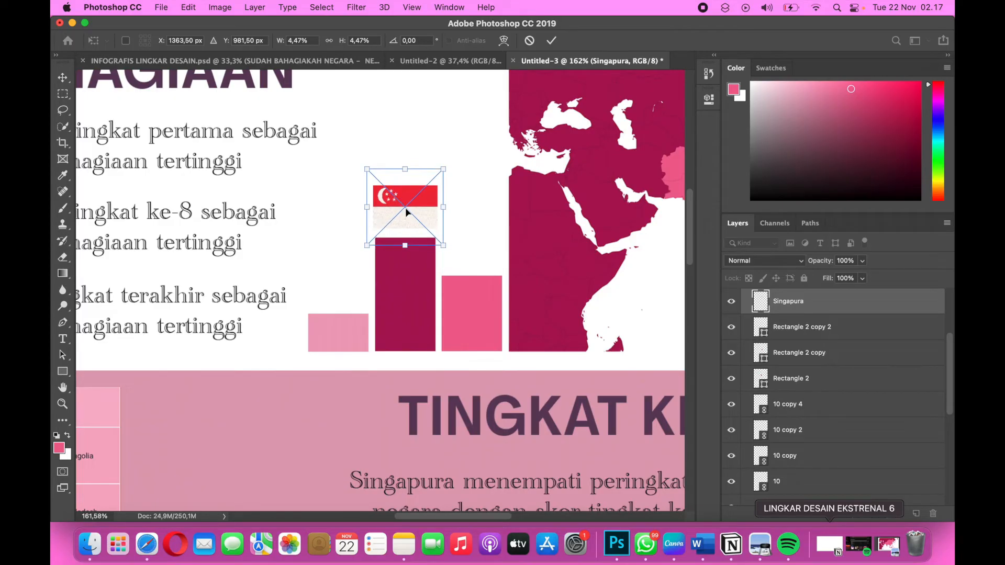
key(Down)
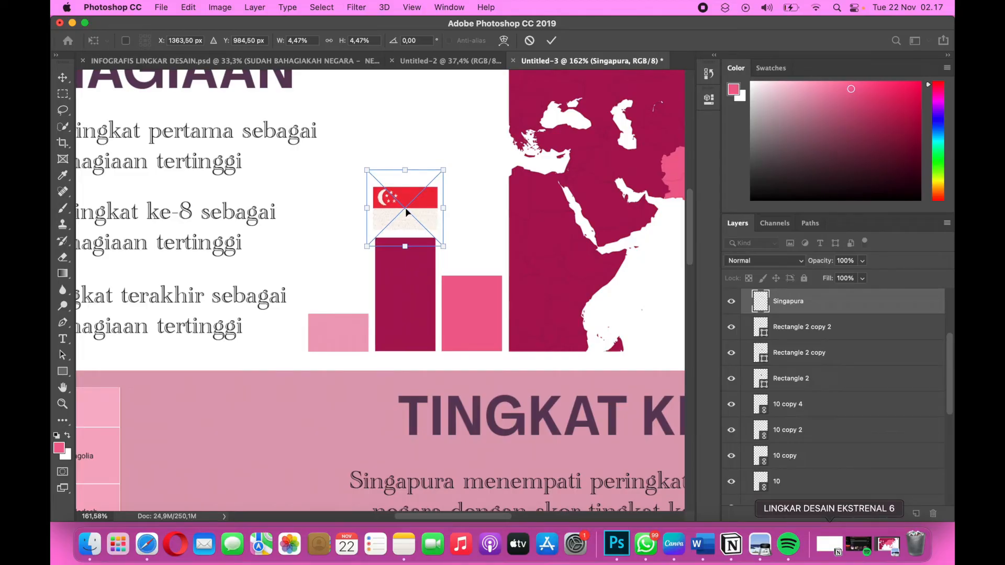
key(Return)
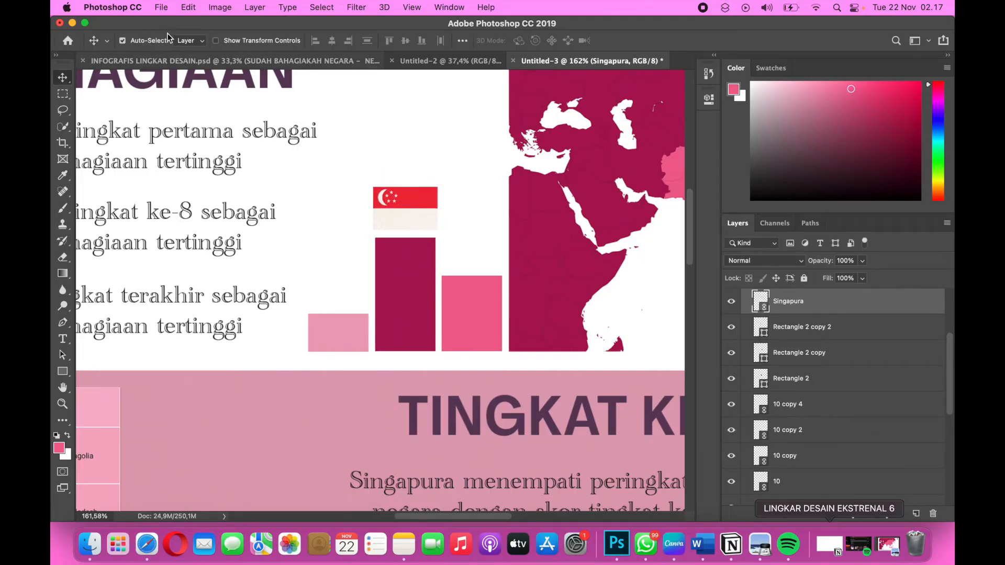
Place Thailand.png from the lingdes 8 folder into the infographic as a linked image.
click(163, 7)
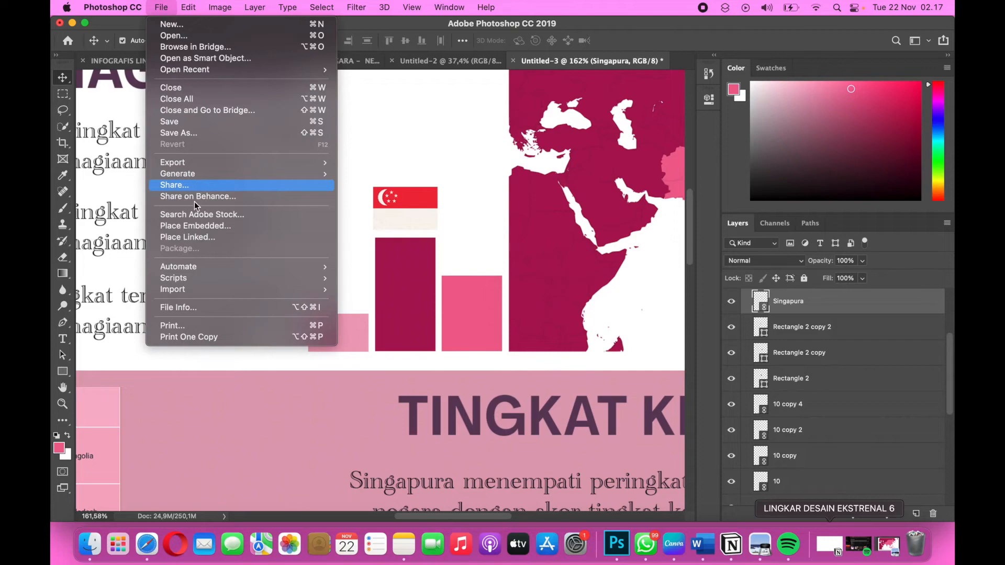
click(186, 239)
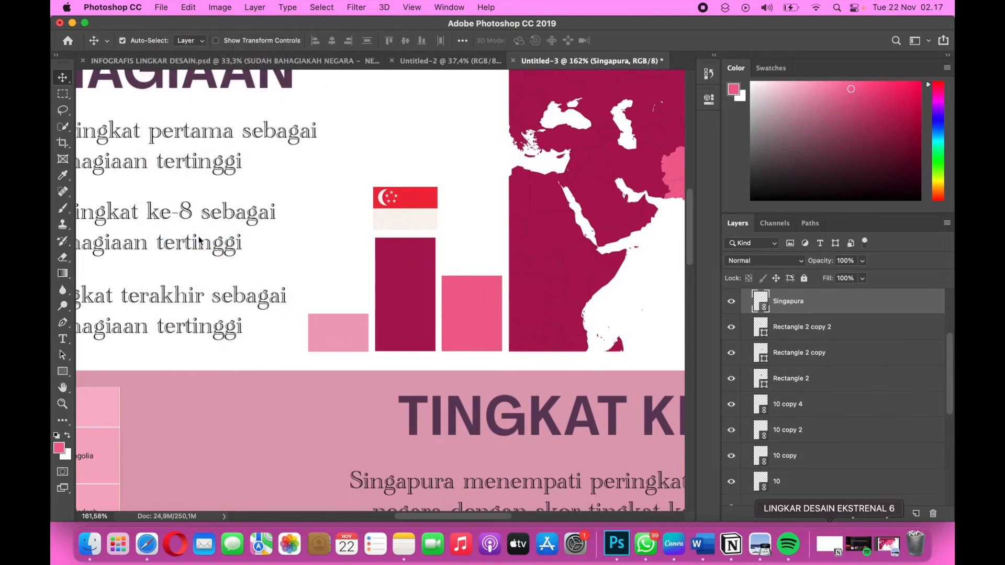
scroll(391, 226, down, 3)
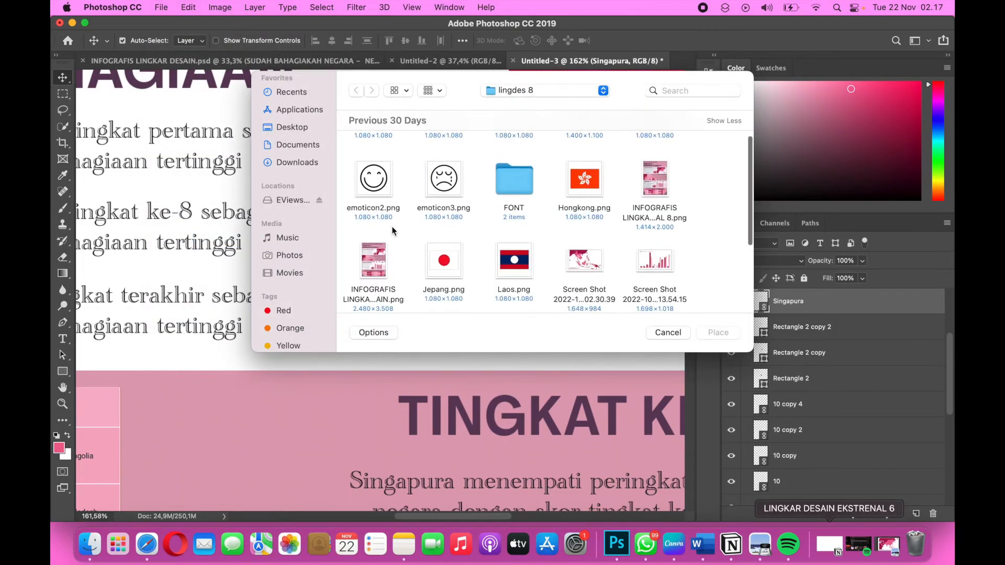
scroll(391, 226, down, 5)
click(510, 246)
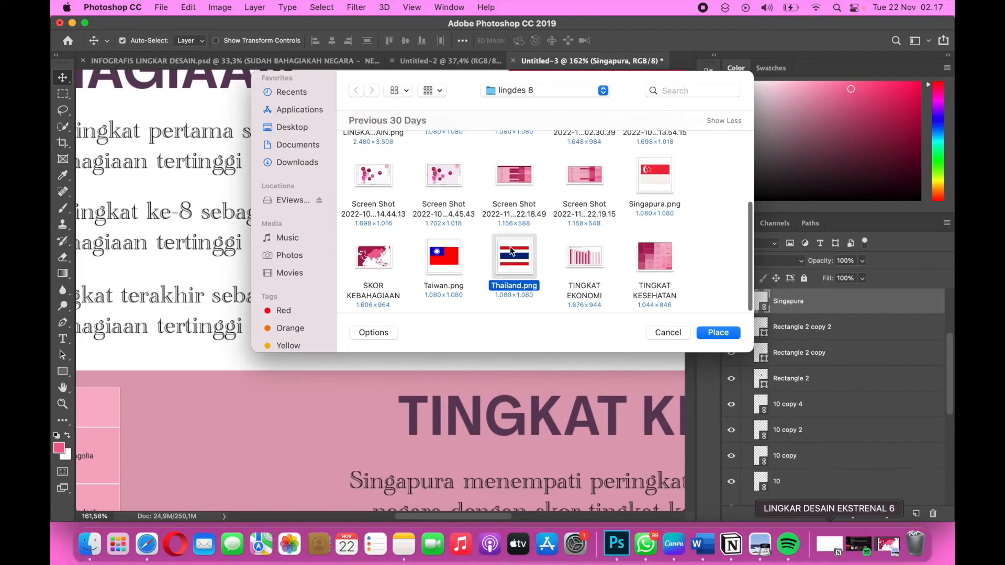
click(723, 336)
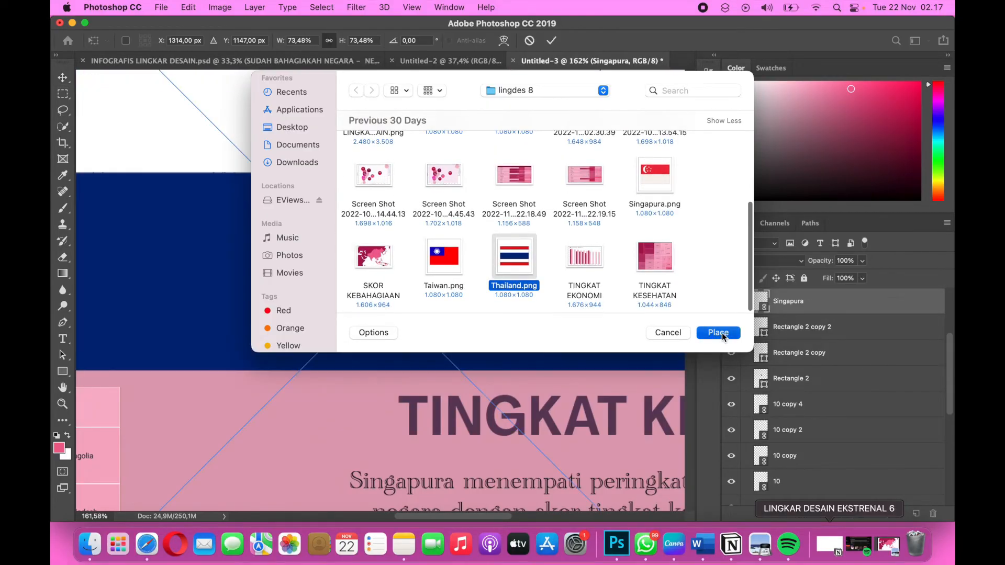
Scale the placed Thailand flag down to about 9.96% and bring it near the podium beside the SKOR KEBAHAGIAAN map.
scroll(587, 326, down, 4)
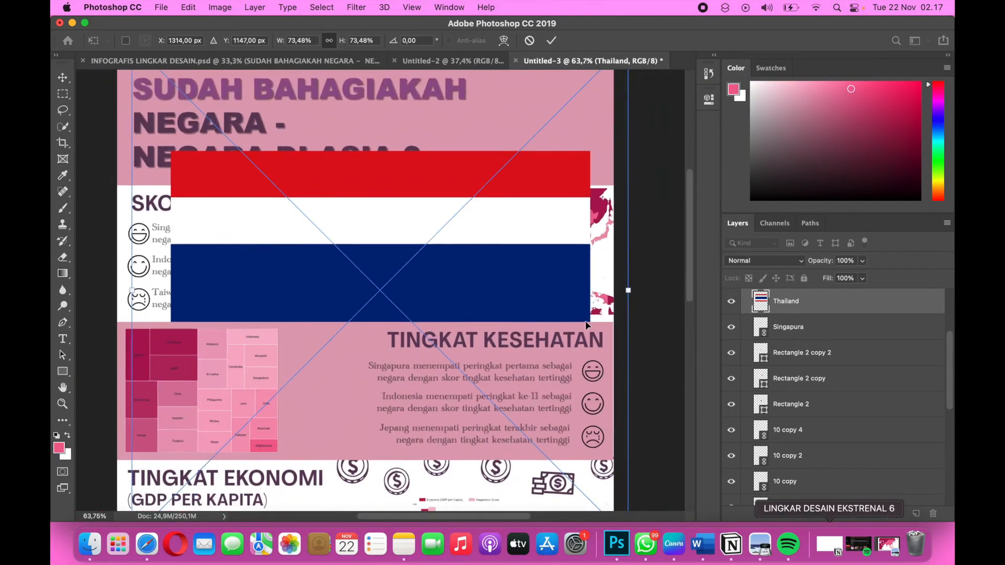
scroll(184, 433, down, 2)
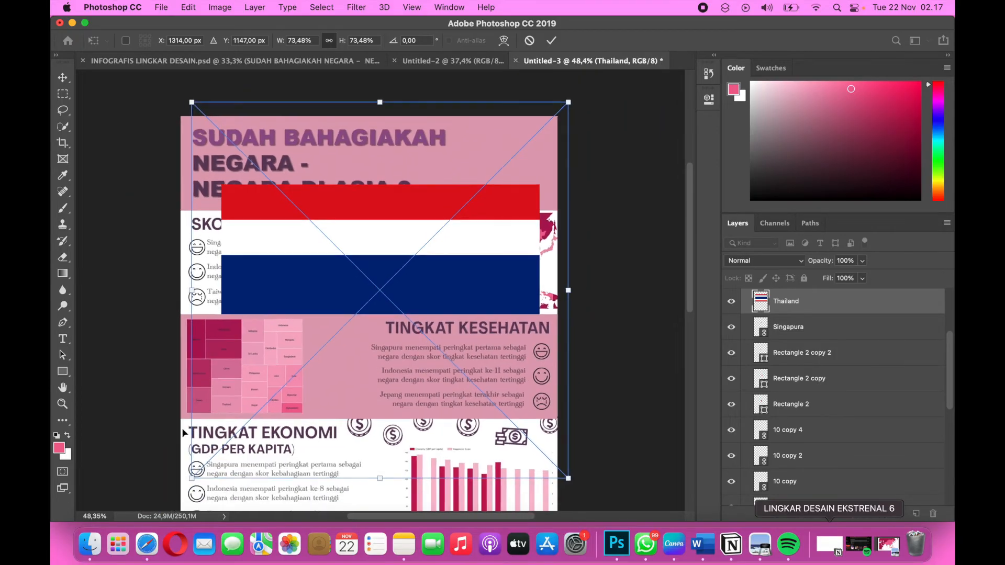
drag(196, 481, 385, 285)
drag(571, 105, 449, 246)
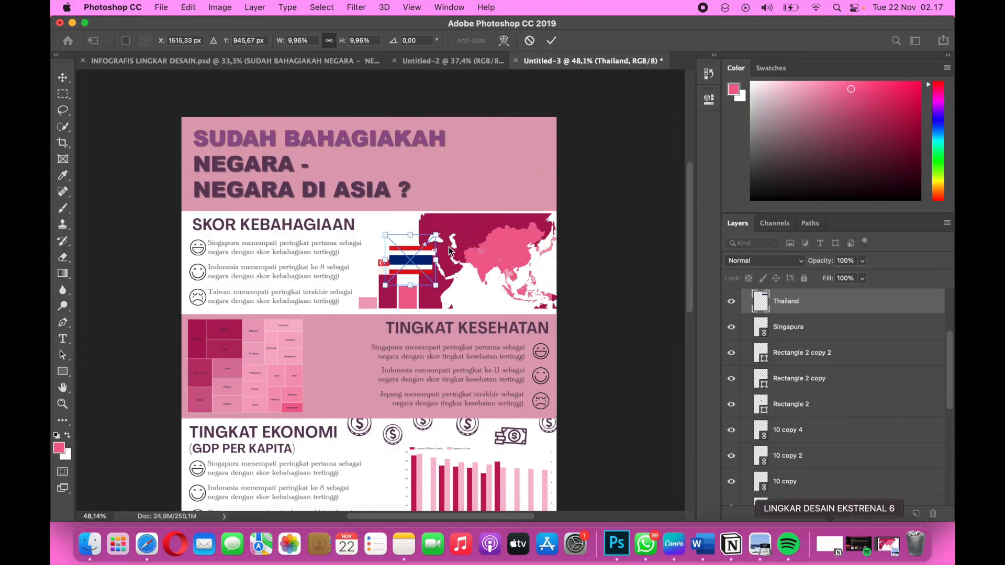
Reduce the Thailand flag to about 4.19%, position it just above the medium-height pink bar and apply the placement.
scroll(444, 256, up, 7)
scroll(441, 257, up, 3)
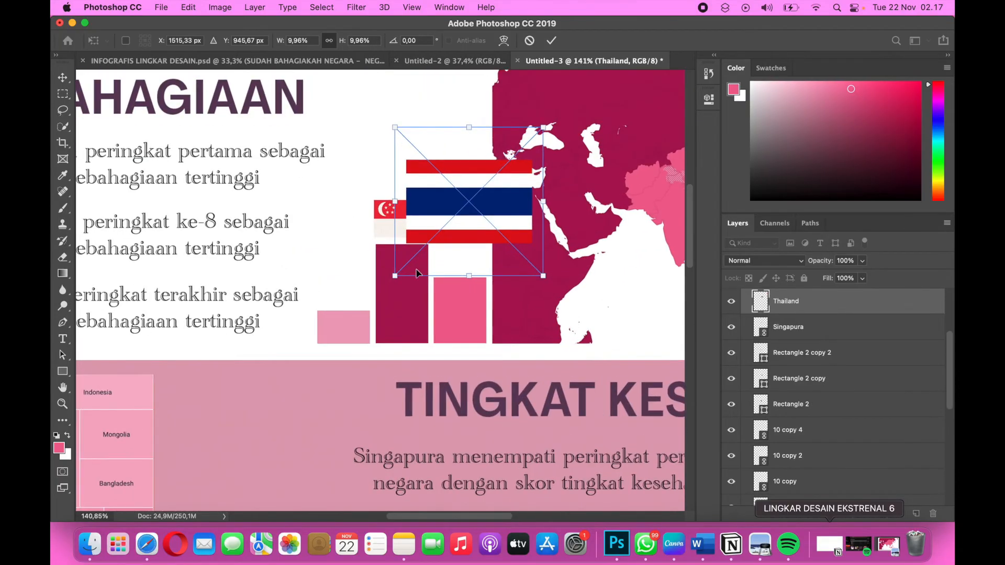
drag(461, 211, 485, 237)
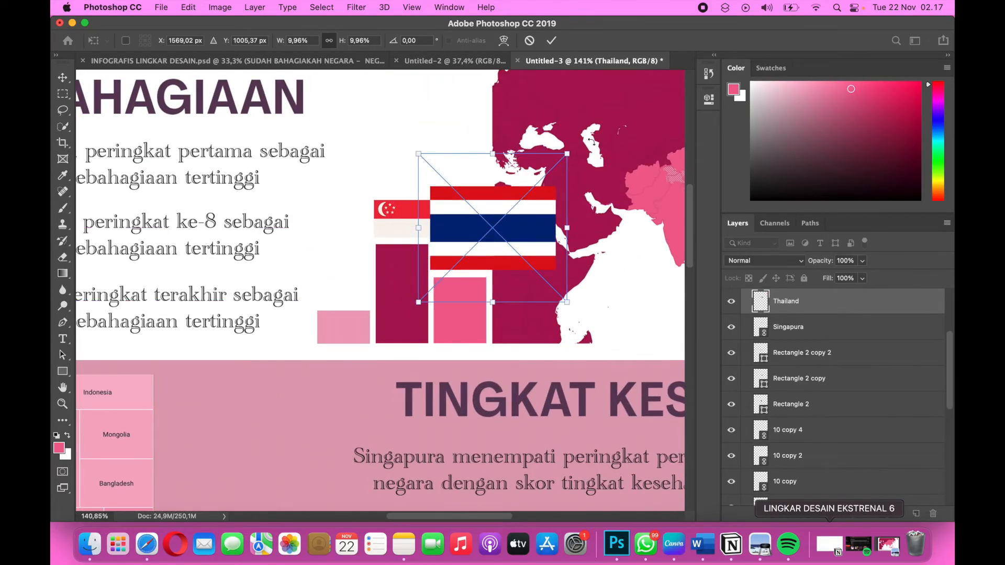
drag(573, 155, 489, 233)
drag(418, 302, 465, 266)
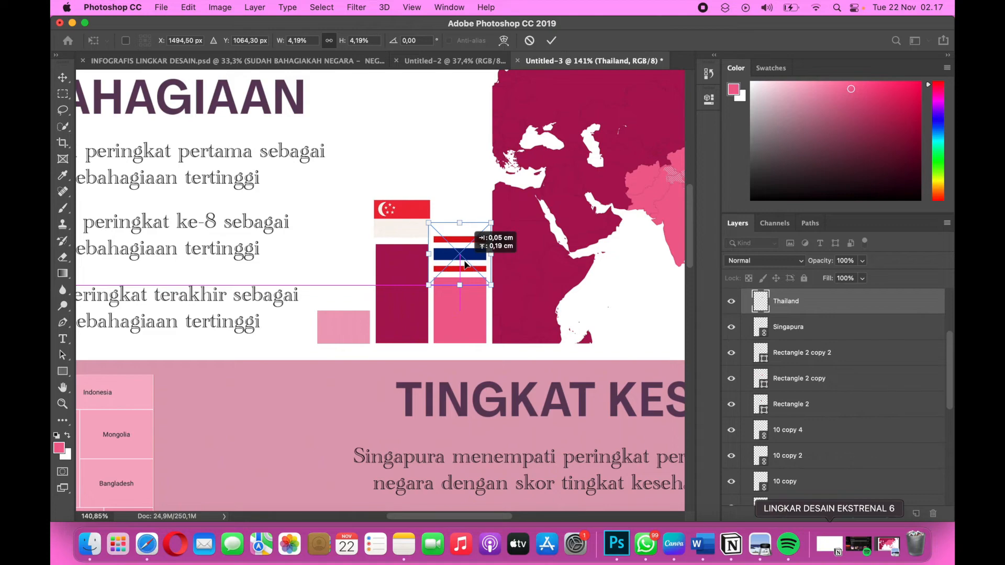
drag(465, 266, 465, 266)
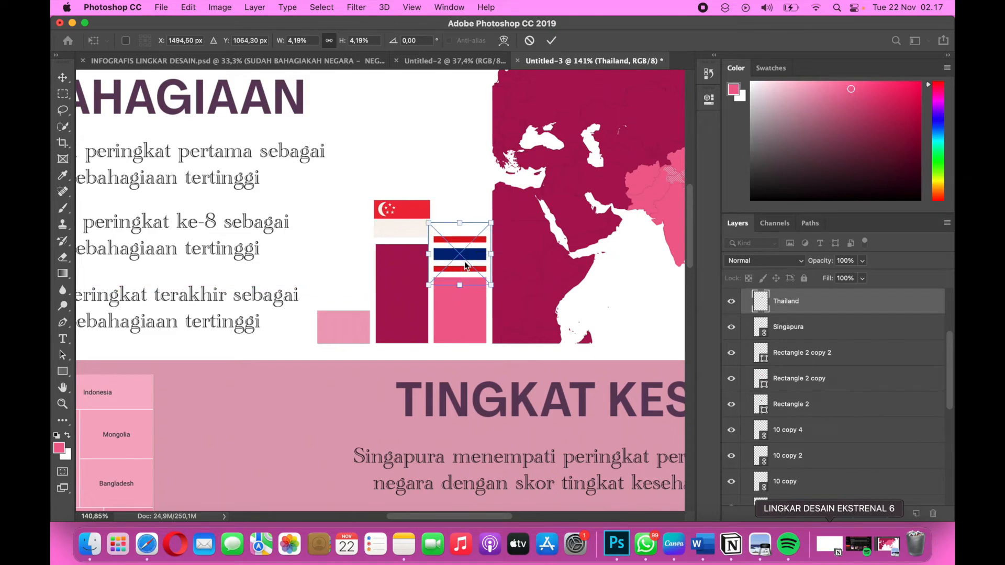
key(Return)
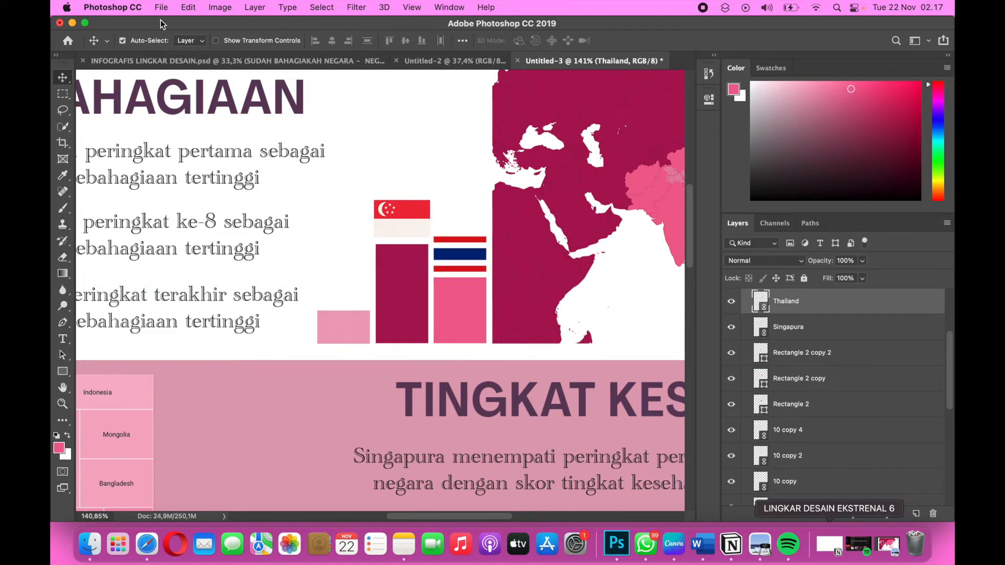
Place Taiwan.png from the lingdes 8 folder into the infographic as a linked image.
click(161, 9)
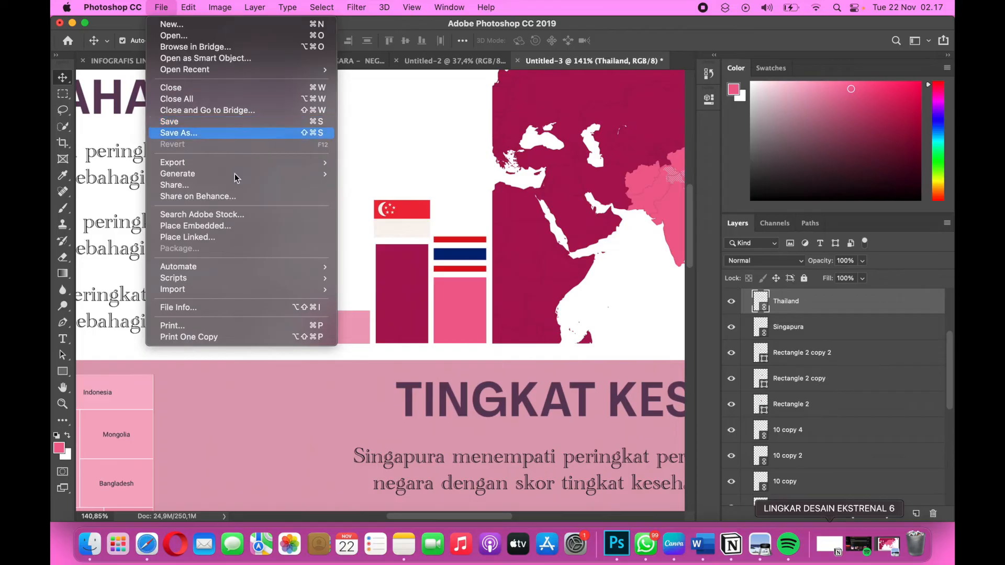
click(209, 241)
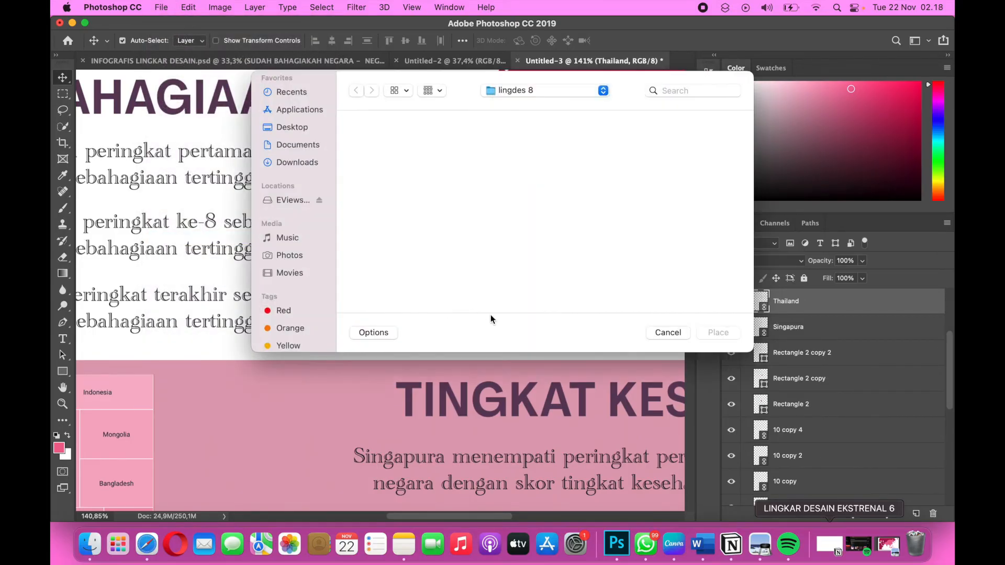
scroll(476, 295, down, 5)
scroll(525, 225, down, 4)
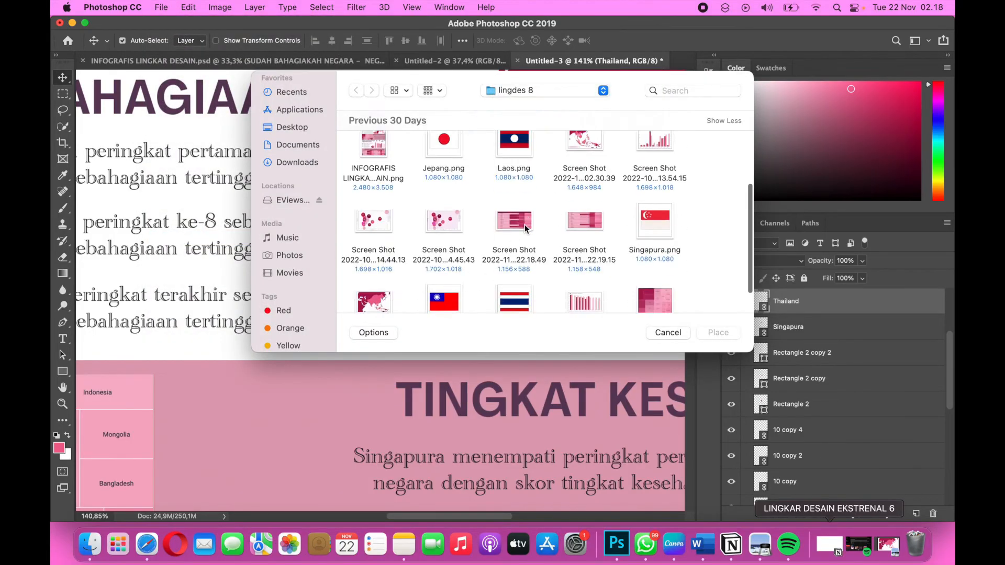
click(432, 257)
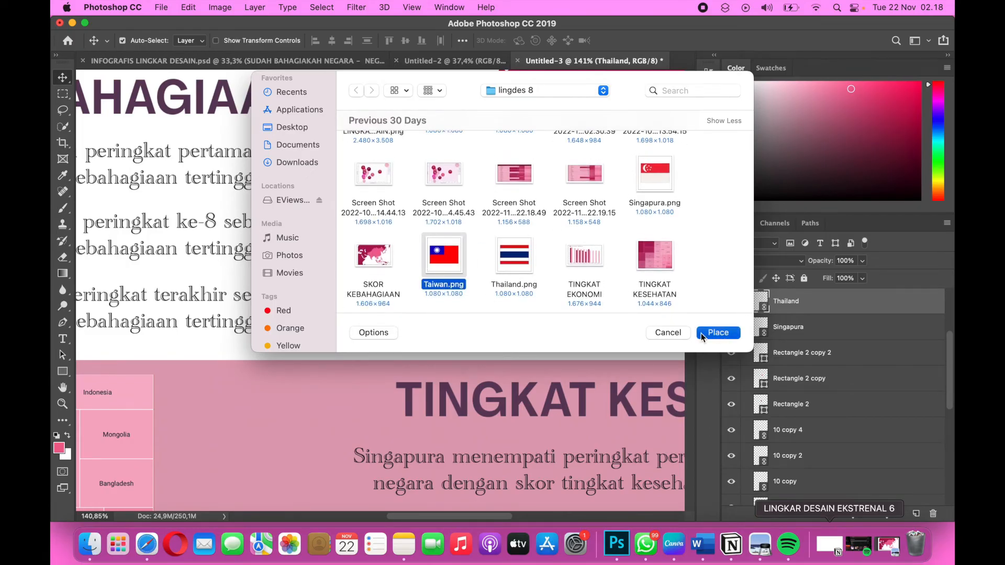
click(702, 333)
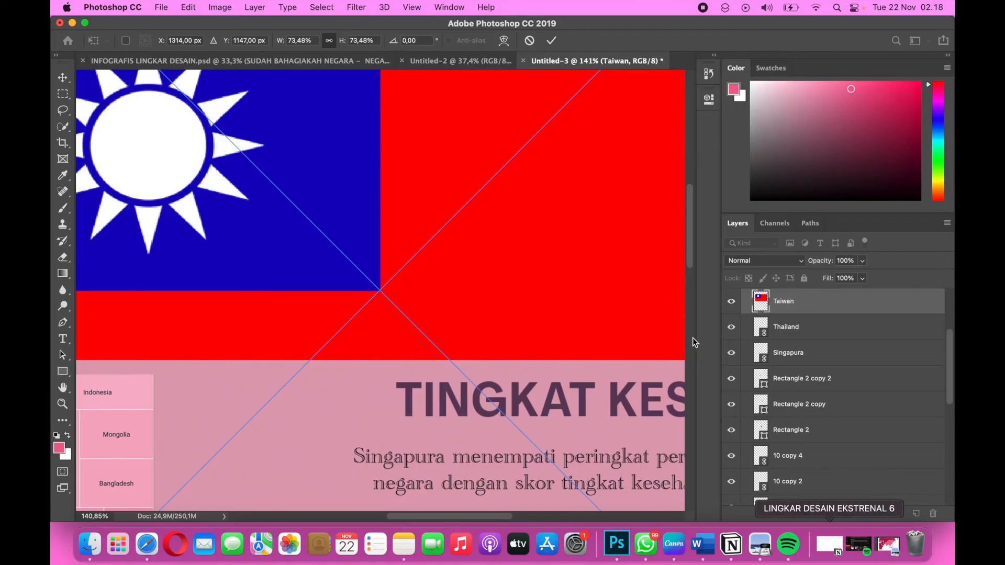
Scale the Taiwan flag down to about 12.34% and move it over the podium bars.
scroll(512, 348, down, 3)
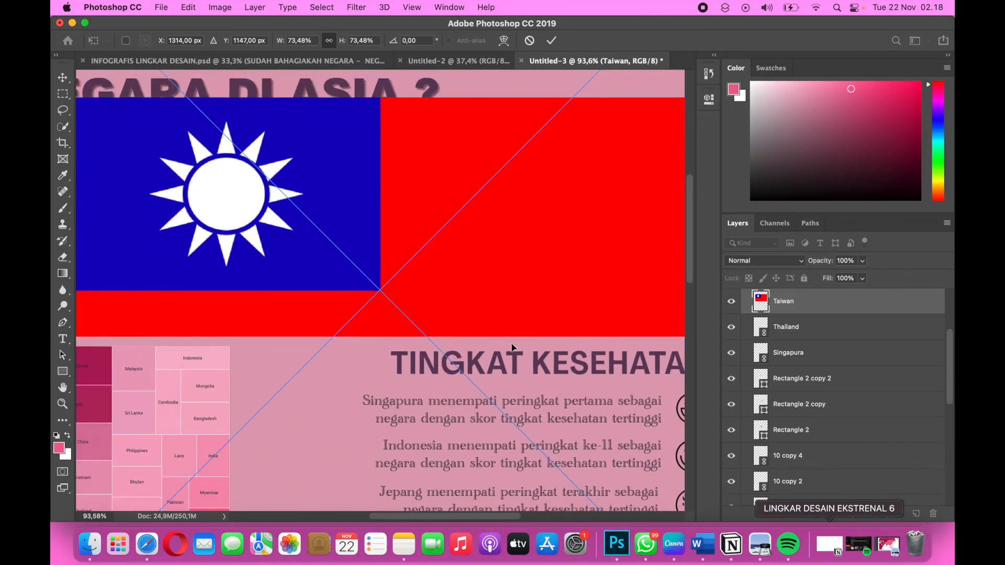
scroll(512, 347, down, 5)
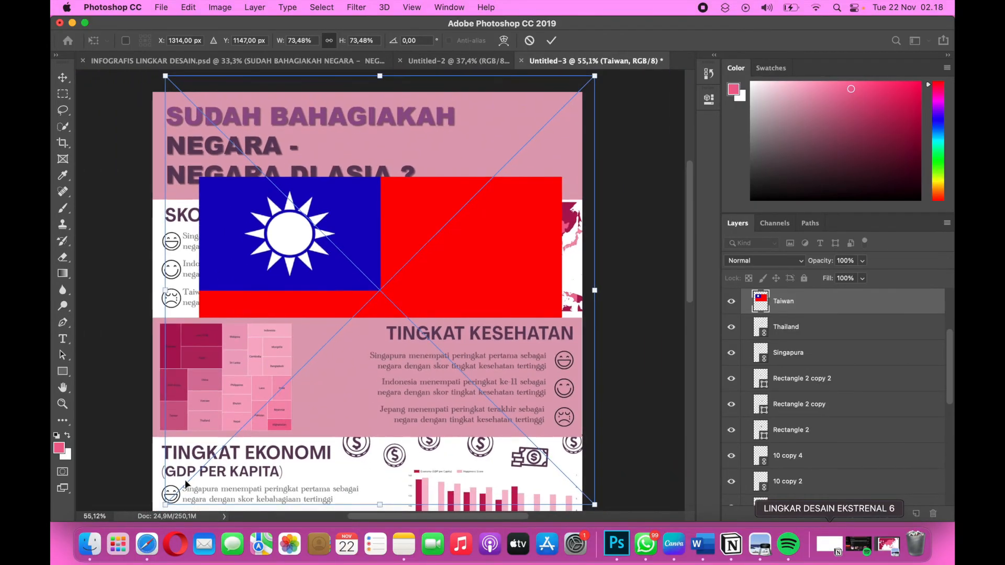
drag(166, 505, 323, 347)
drag(595, 75, 389, 265)
scroll(380, 289, up, 3)
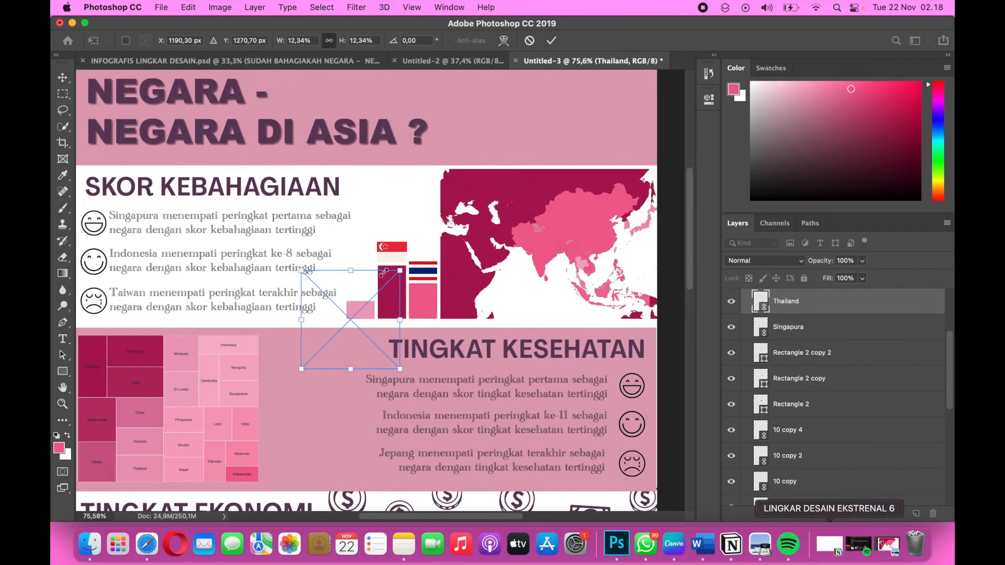
drag(354, 318, 367, 278)
scroll(365, 275, up, 2)
scroll(365, 274, up, 2)
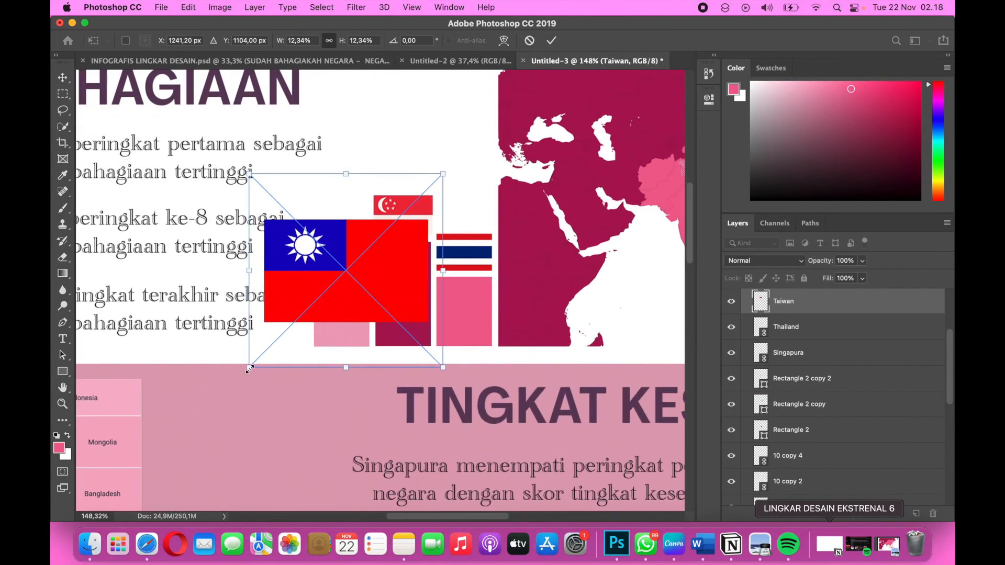
Reduce the Taiwan flag to about 4.25%, position it just above the shortest light pink bar and apply the placement.
drag(252, 366, 315, 307)
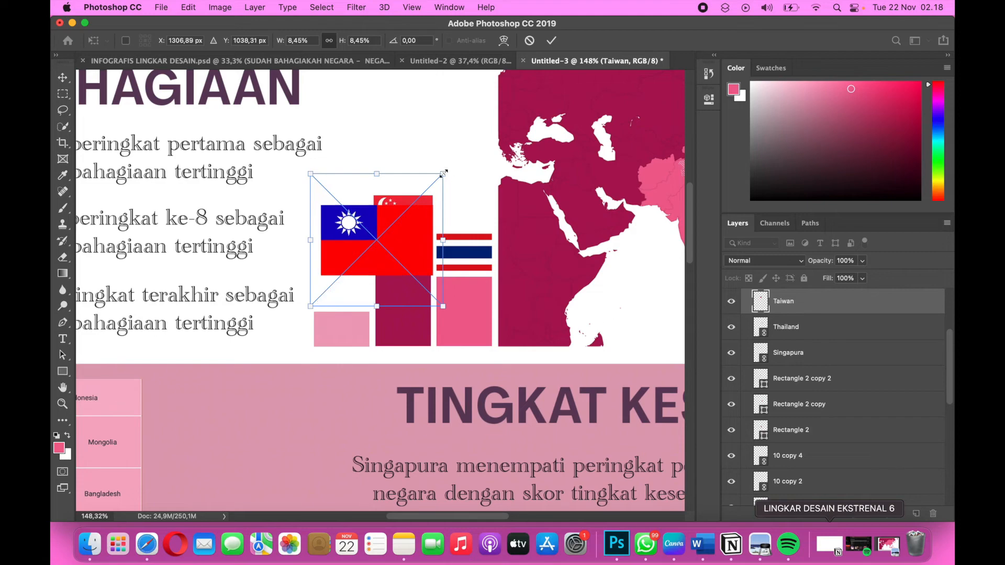
drag(443, 174, 374, 233)
drag(341, 269, 339, 289)
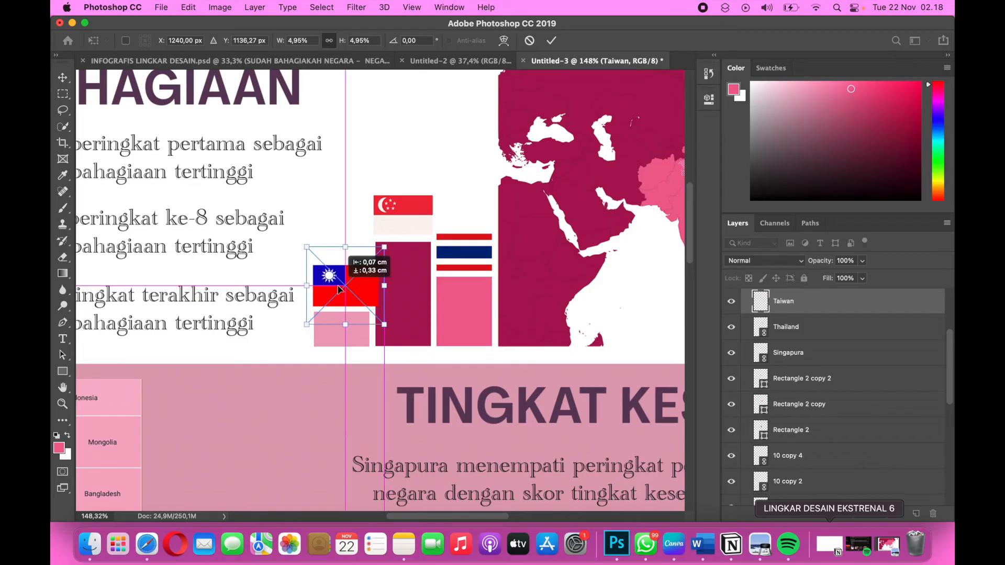
drag(383, 251, 376, 257)
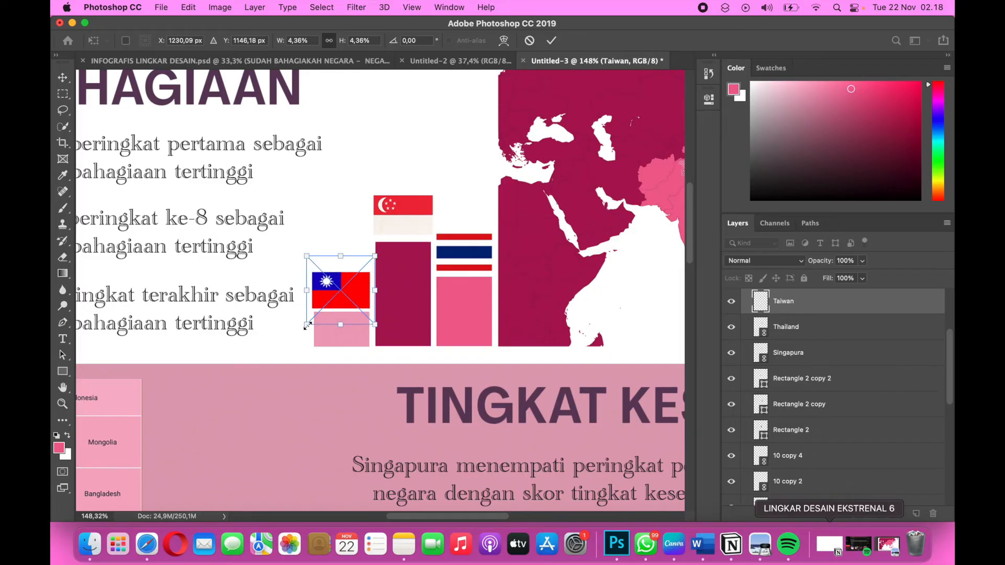
drag(308, 325, 309, 326)
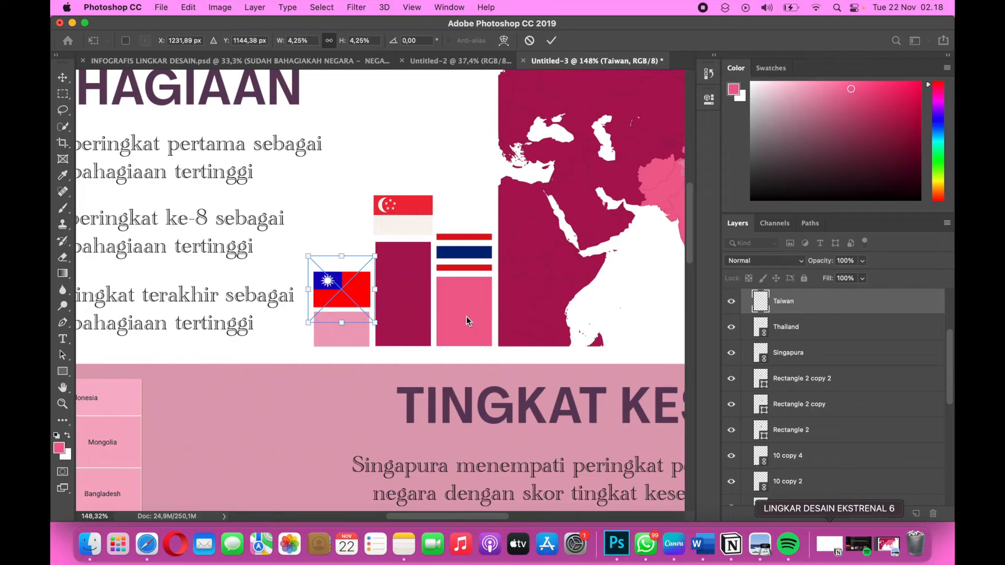
key(Return)
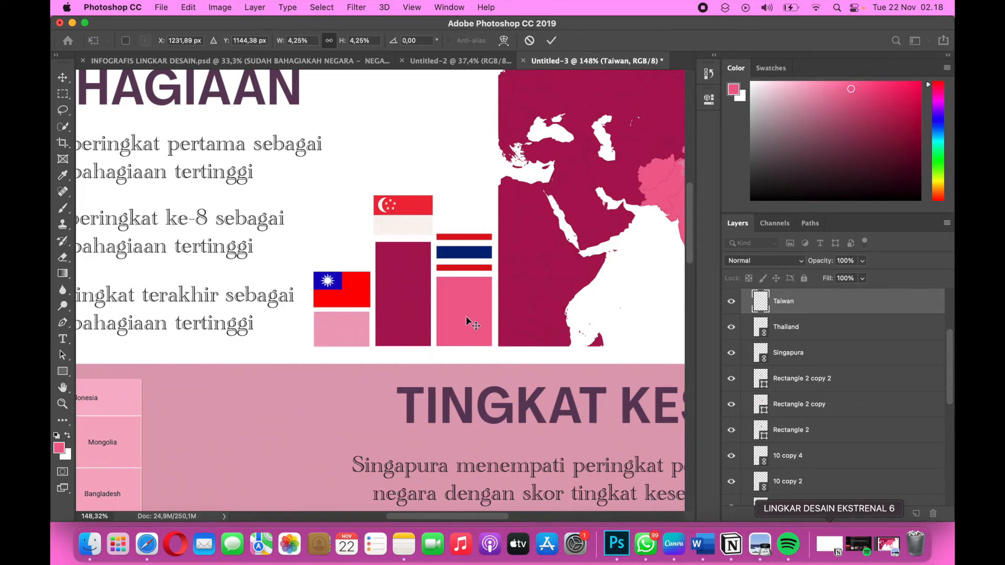
Duplicate the three podium bars with their flags and move the copies beside the treemap in the TINGKAT KESEHATAN section.
scroll(466, 317, down, 2)
scroll(466, 318, down, 3)
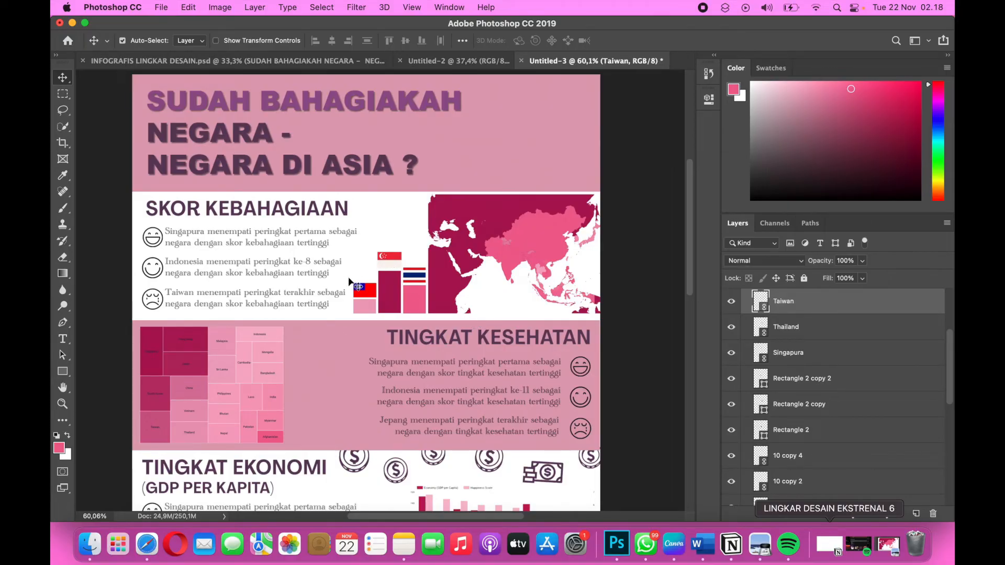
click(367, 244)
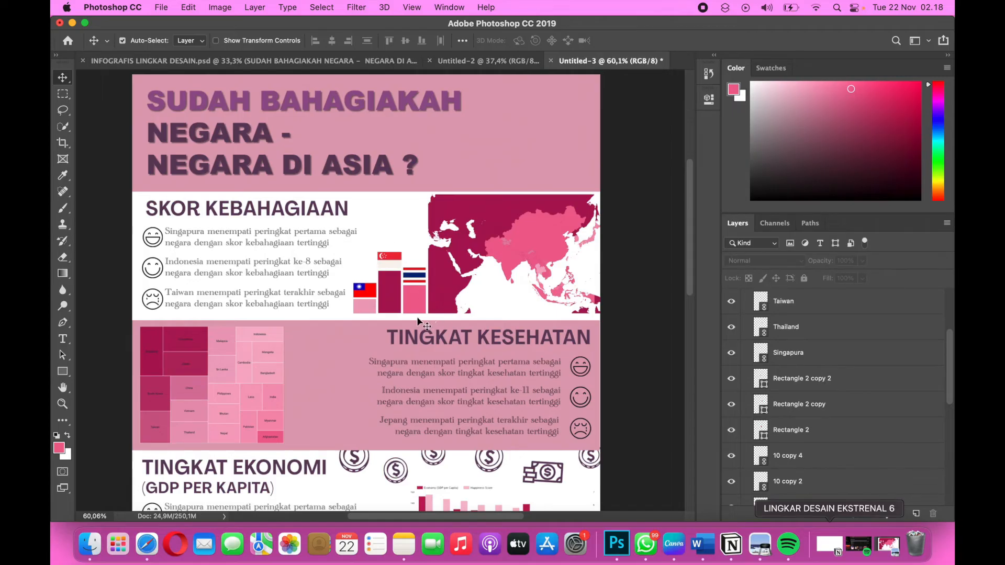
drag(416, 318, 366, 255)
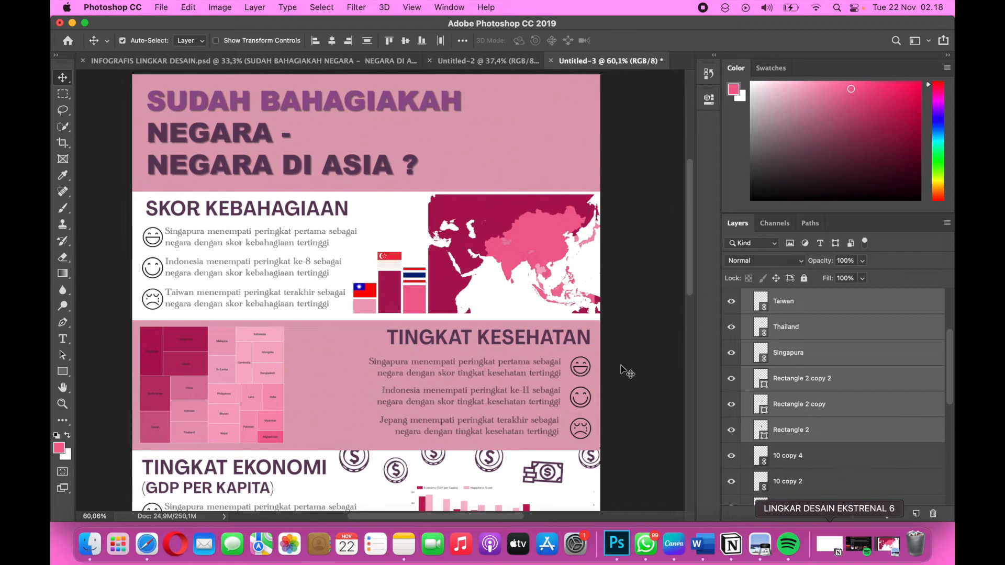
scroll(816, 365, up, 2)
scroll(815, 364, up, 1)
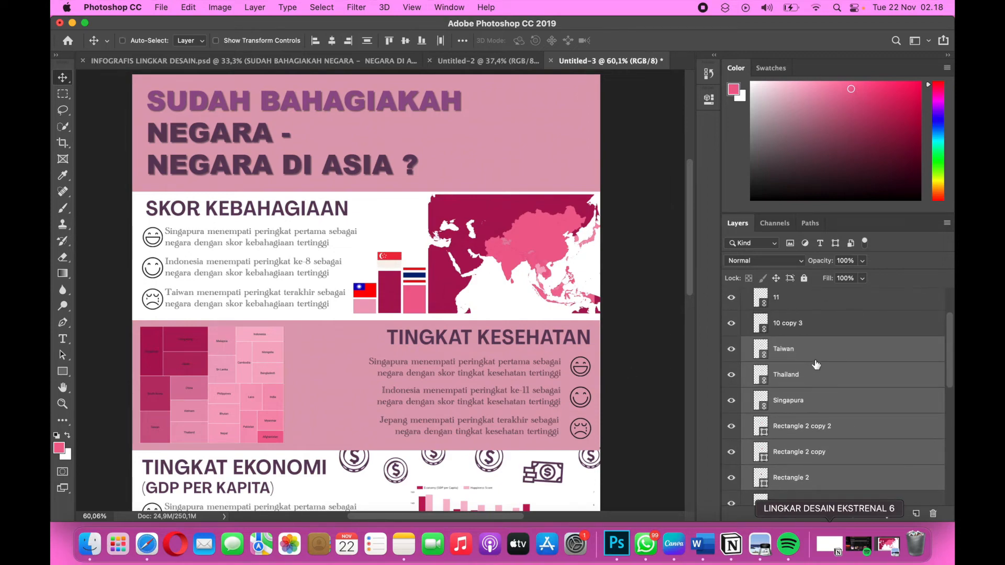
key(super+j)
key(super+t)
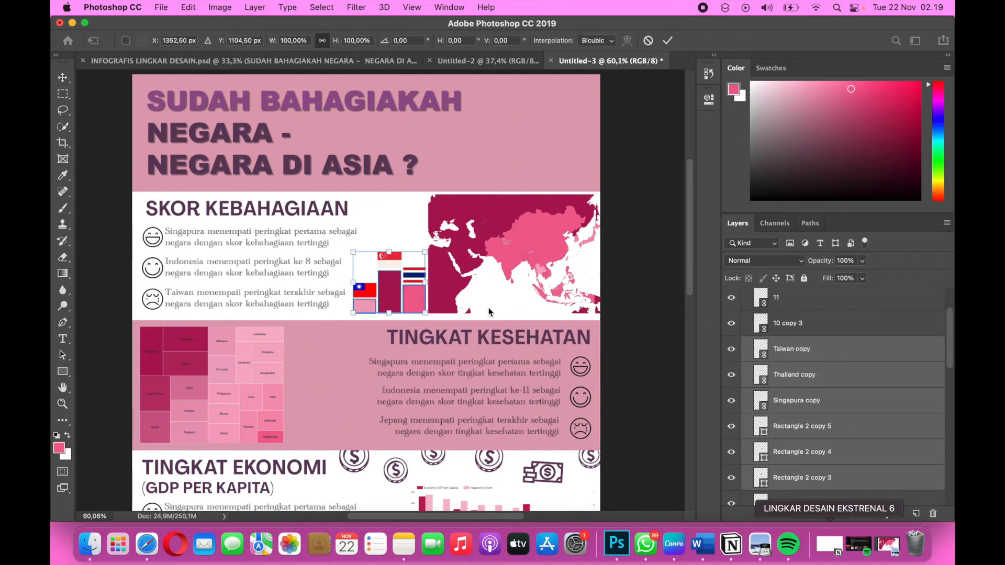
drag(382, 304, 317, 426)
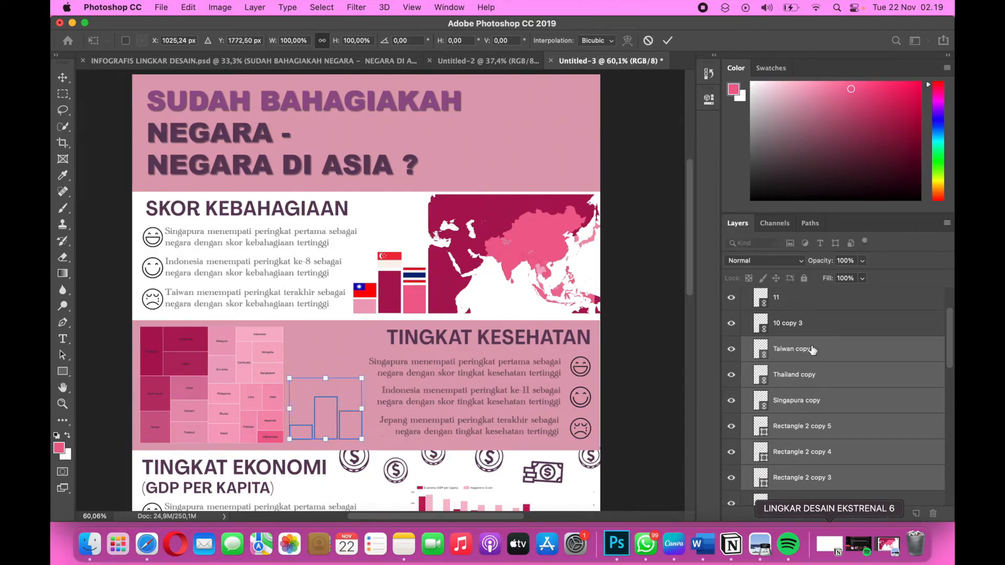
Apply the transform and move the duplicated bar and flag layers out of the 2_SKOR KEBAHAGIAAN group, directly below 3_TINGKAT KESEHATAN.
scroll(812, 349, up, 2)
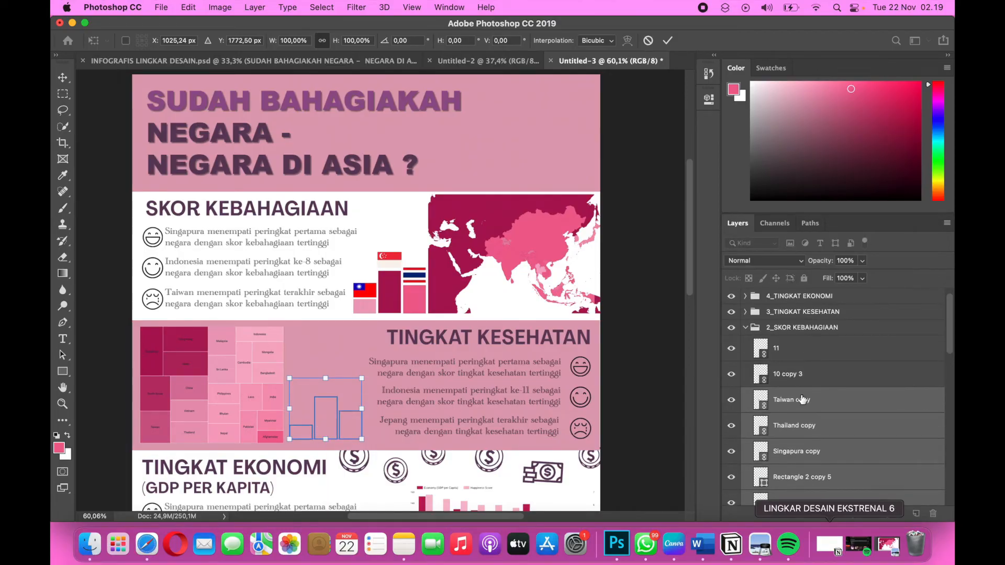
scroll(803, 400, up, 1)
drag(789, 422, 777, 337)
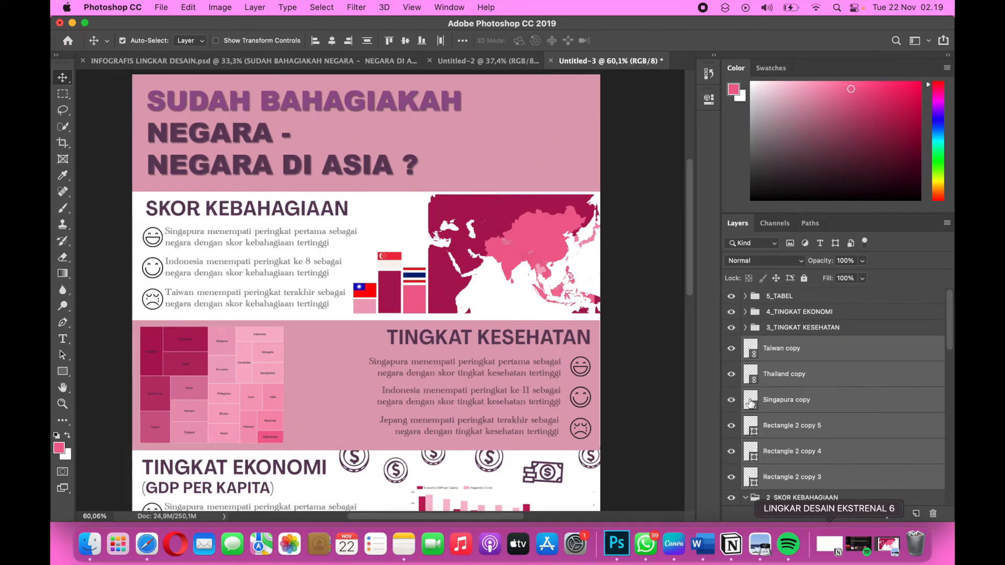
scroll(758, 401, down, 6)
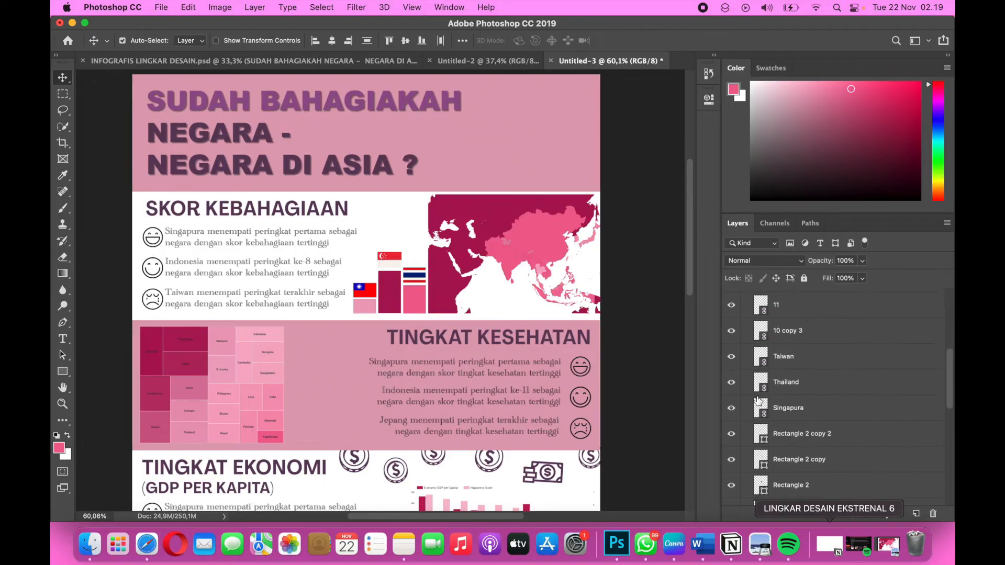
scroll(759, 400, down, 8)
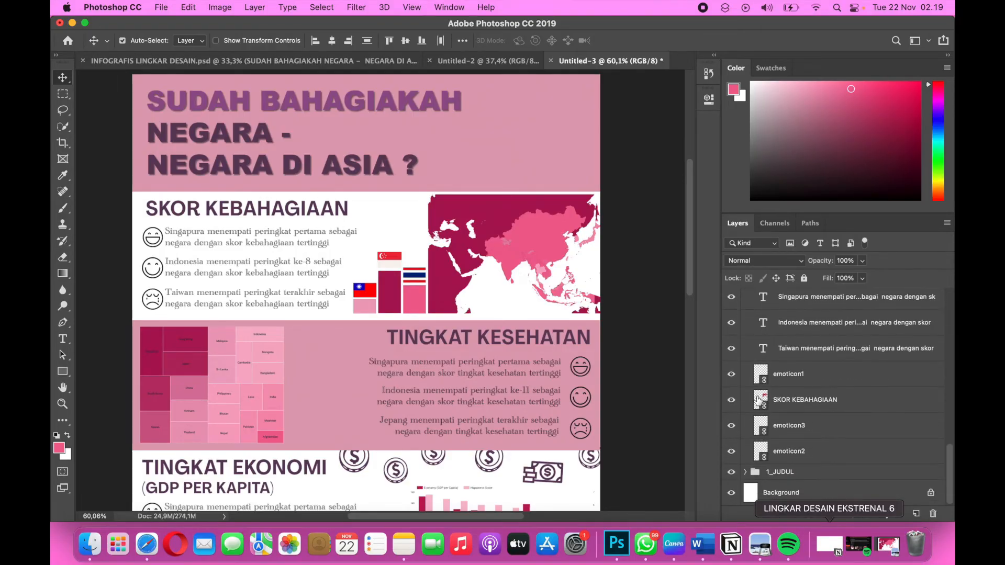
scroll(758, 400, up, 8)
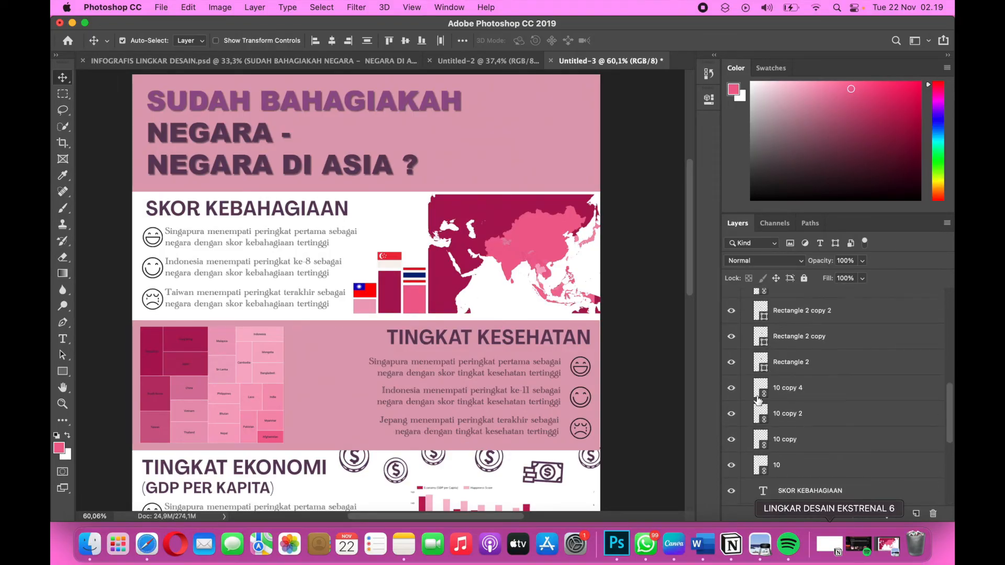
scroll(759, 401, up, 5)
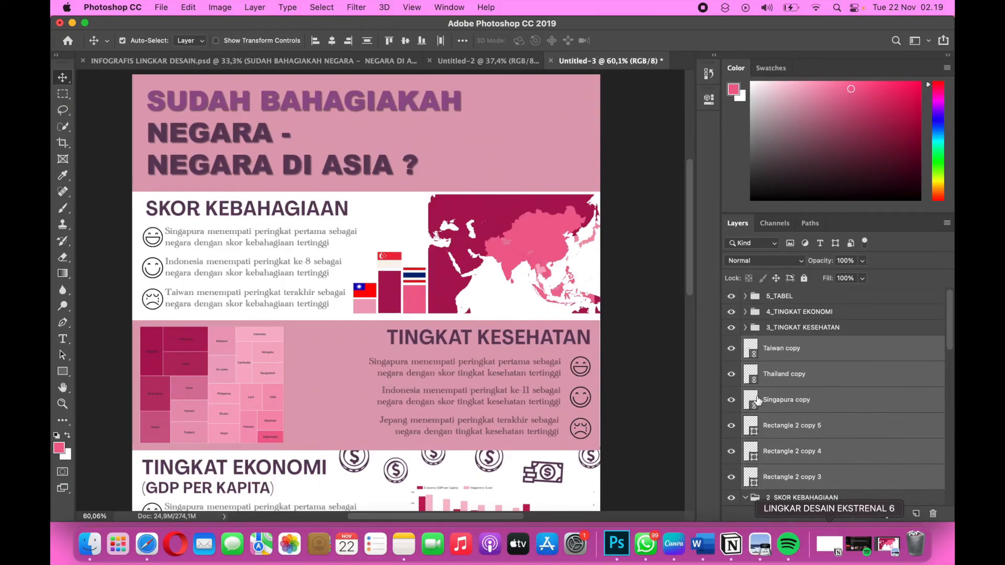
scroll(758, 401, down, 8)
scroll(759, 400, down, 6)
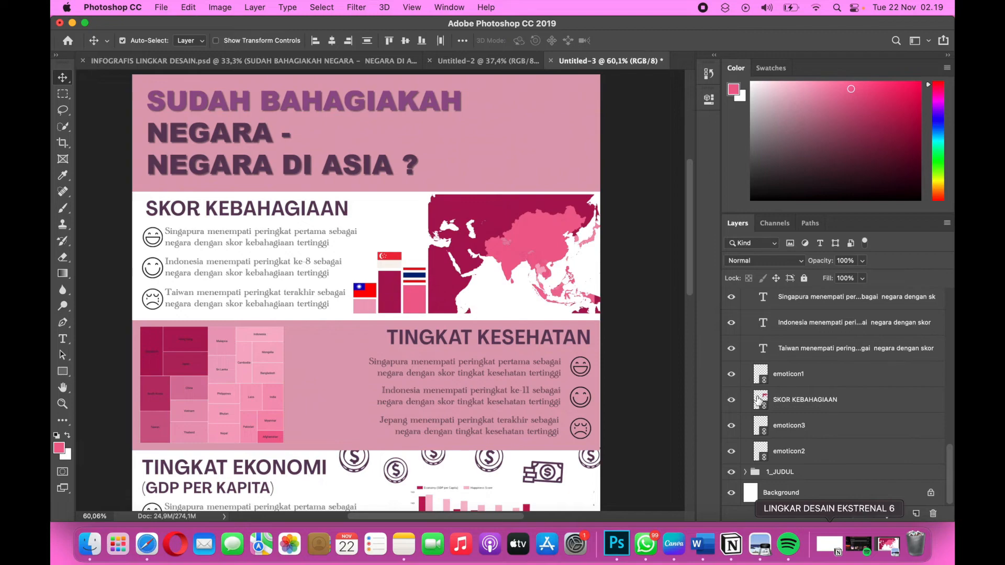
Move the duplicated bar and flag layers into the 3_TINGKAT KESEHATAN group.
scroll(759, 400, up, 7)
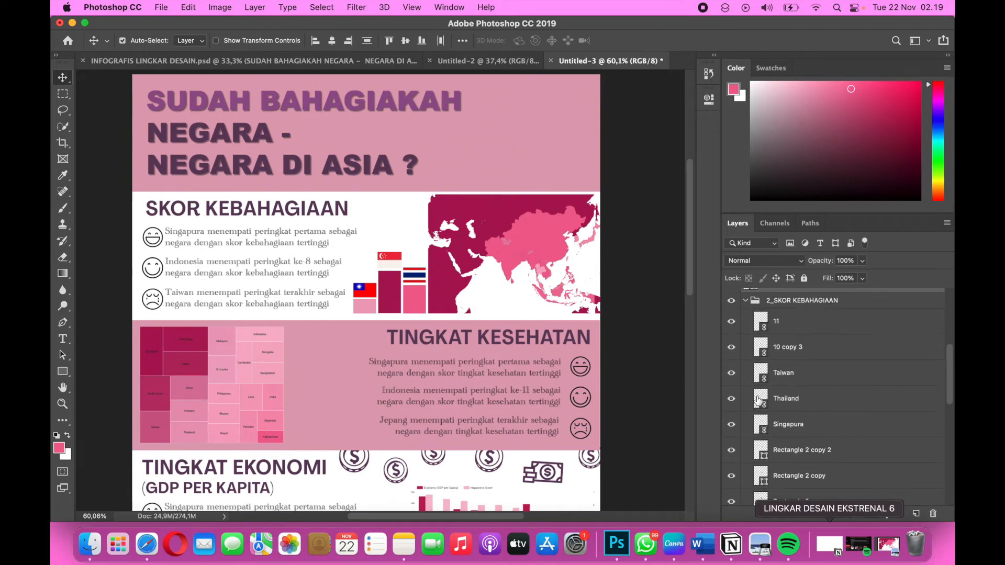
scroll(758, 400, up, 5)
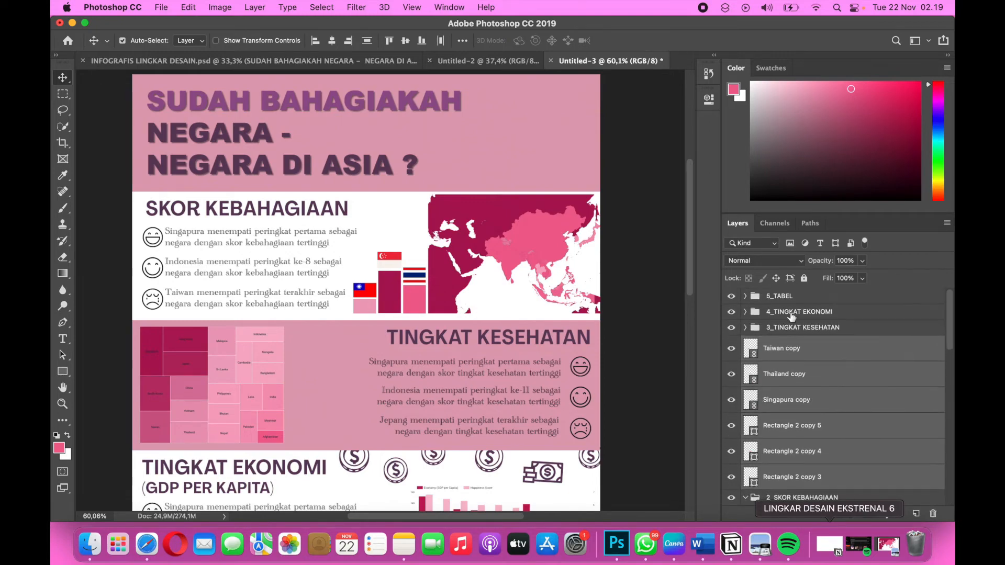
drag(760, 348, 774, 328)
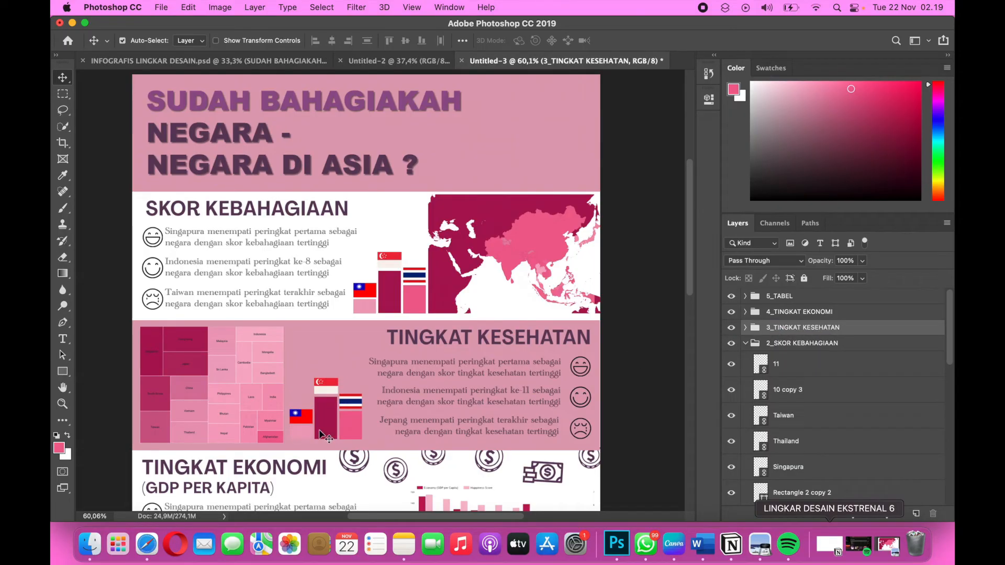
Change the fill of the shortest bar in the TINGKAT KESEHATAN podium to a paler pink of the same hue.
click(298, 429)
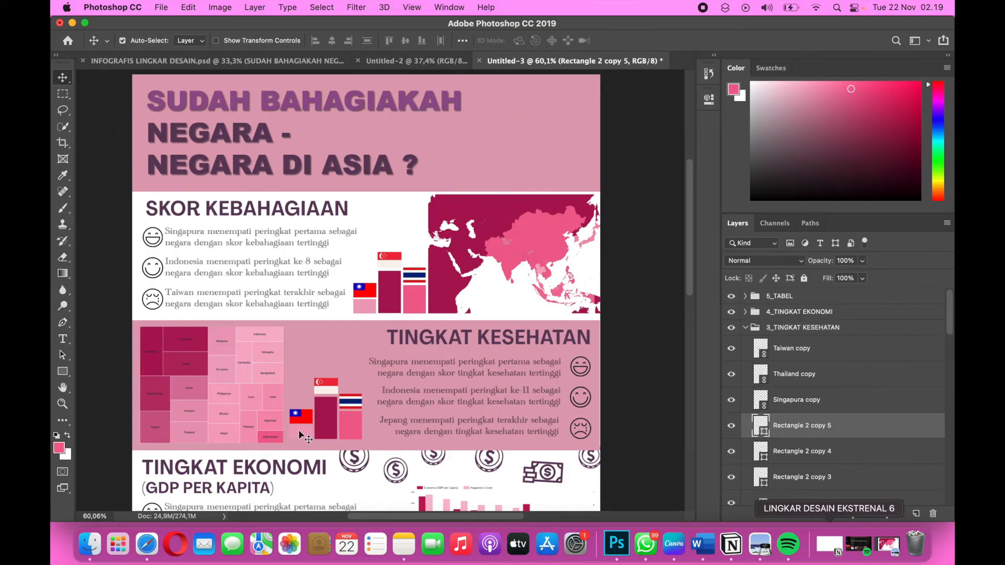
click(709, 99)
click(531, 173)
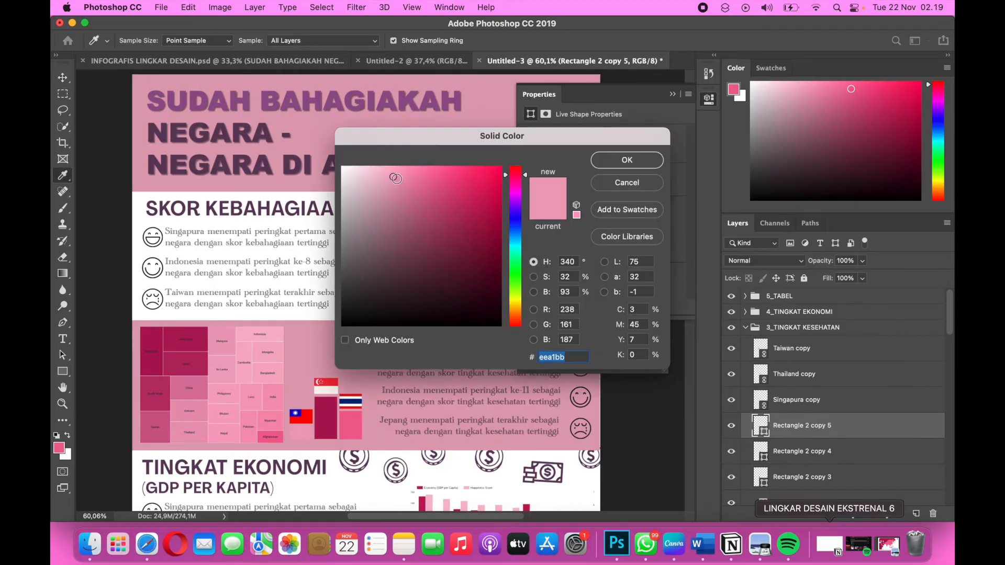
drag(394, 178, 359, 172)
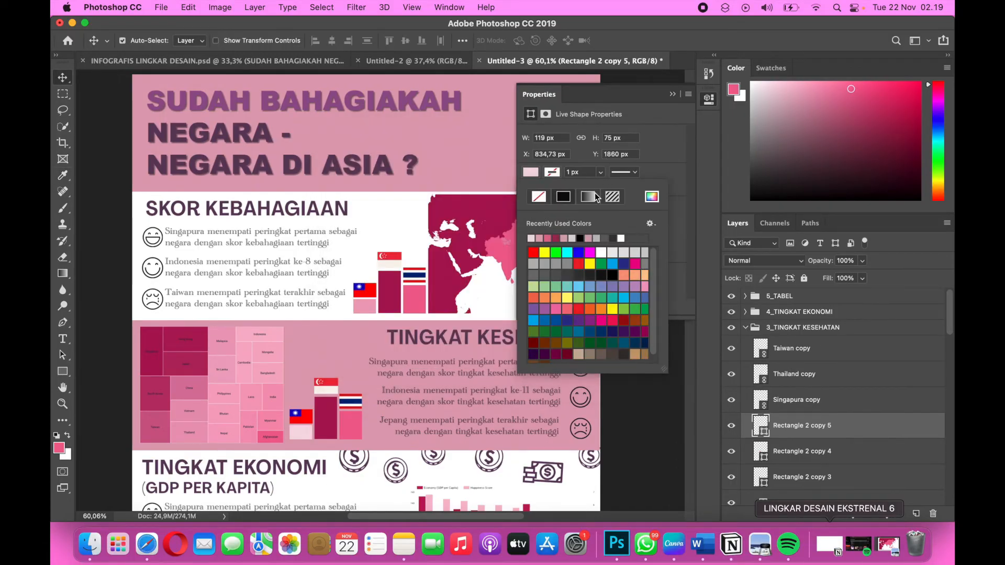
click(671, 98)
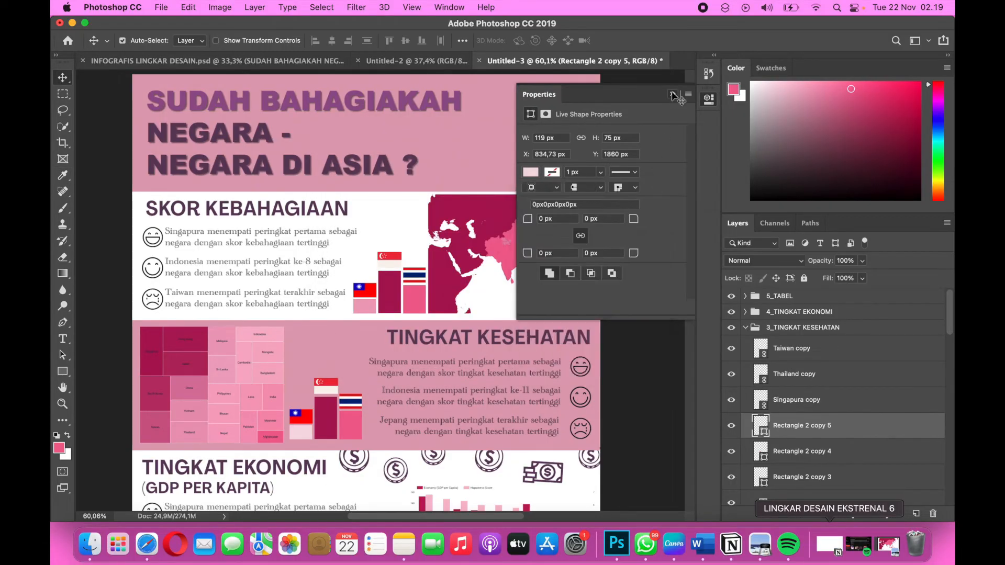
click(672, 98)
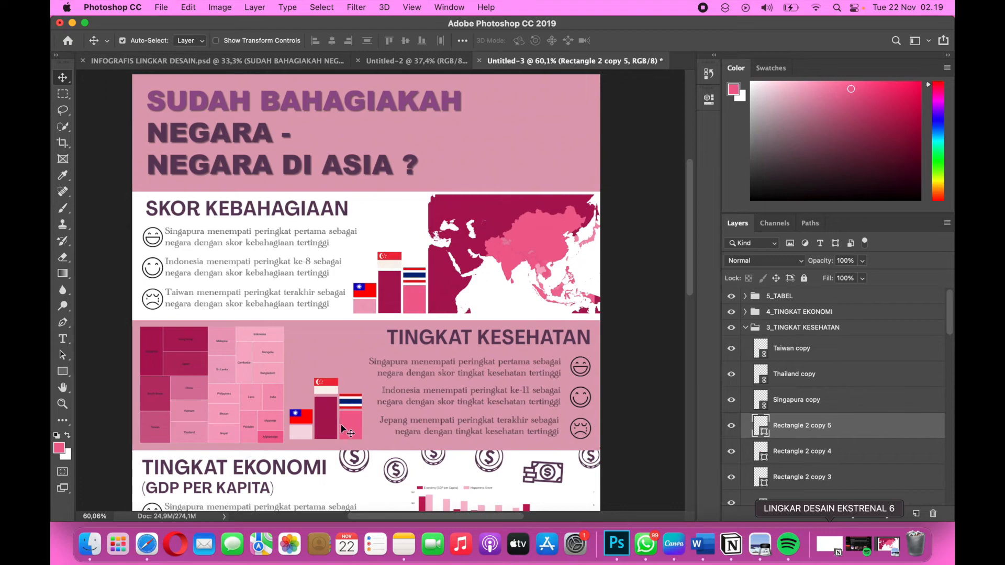
Delete the duplicated Thailand and Taiwan flags from the TINGKAT KESEHATAN podium.
click(355, 407)
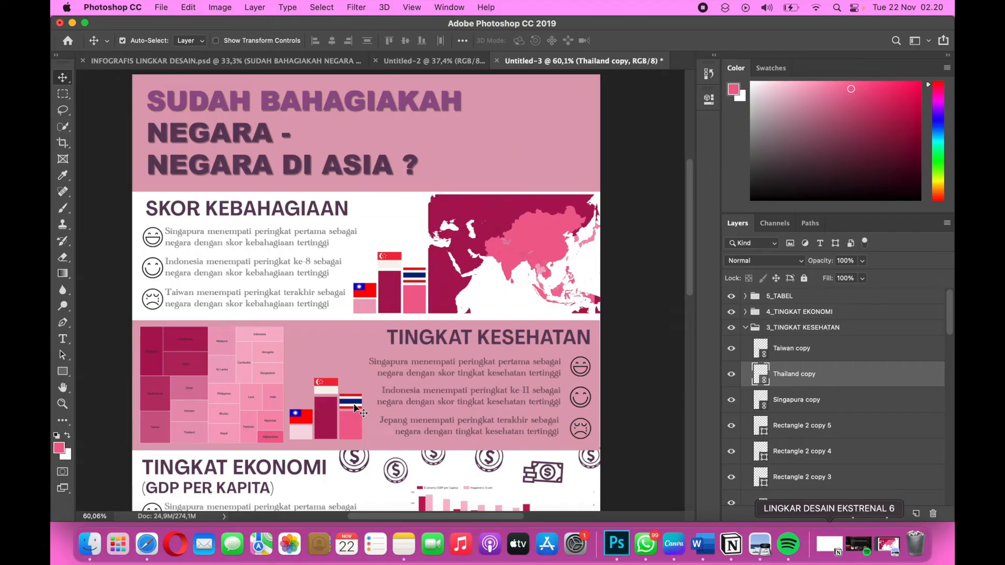
key(Delete)
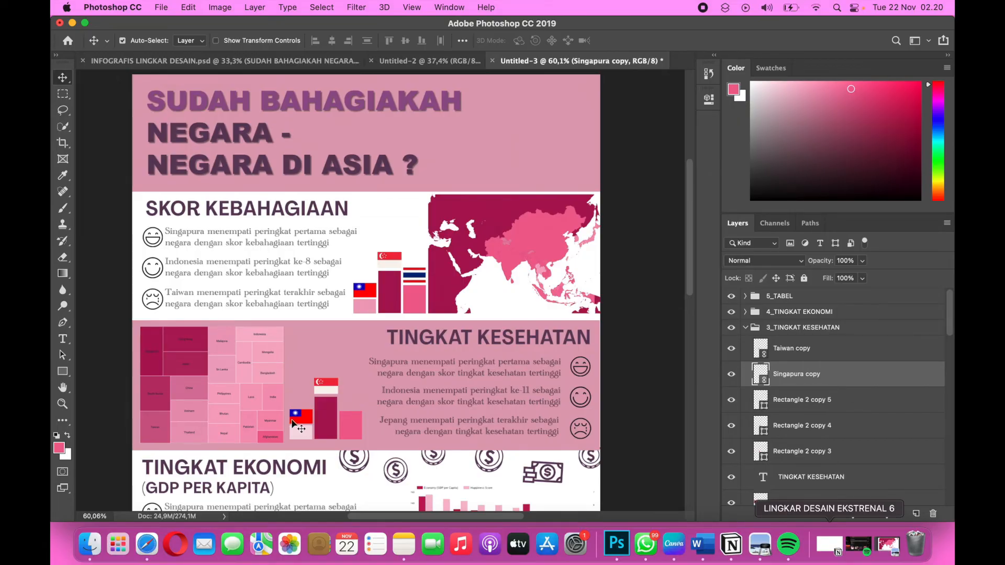
click(293, 423)
key(Delete)
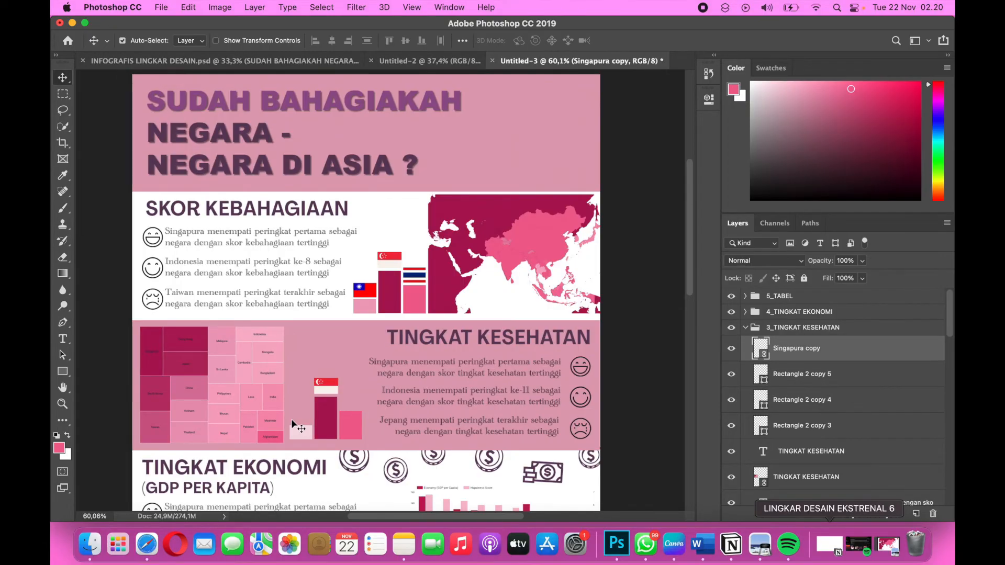
Place Hongkong.png from the lingdes 8 folder as a linked image in the 3_TINGKAT KESEHATAN group.
click(162, 7)
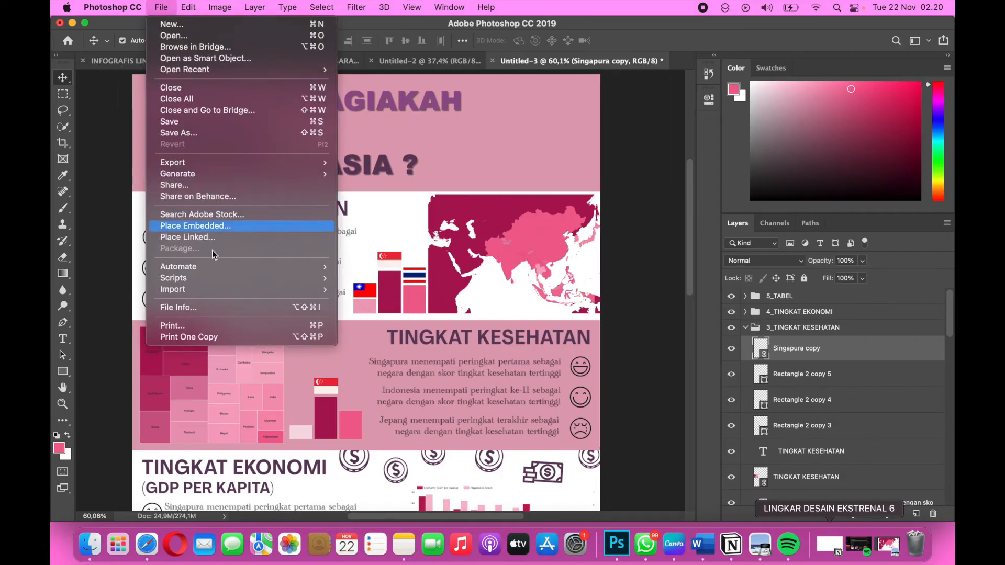
click(200, 238)
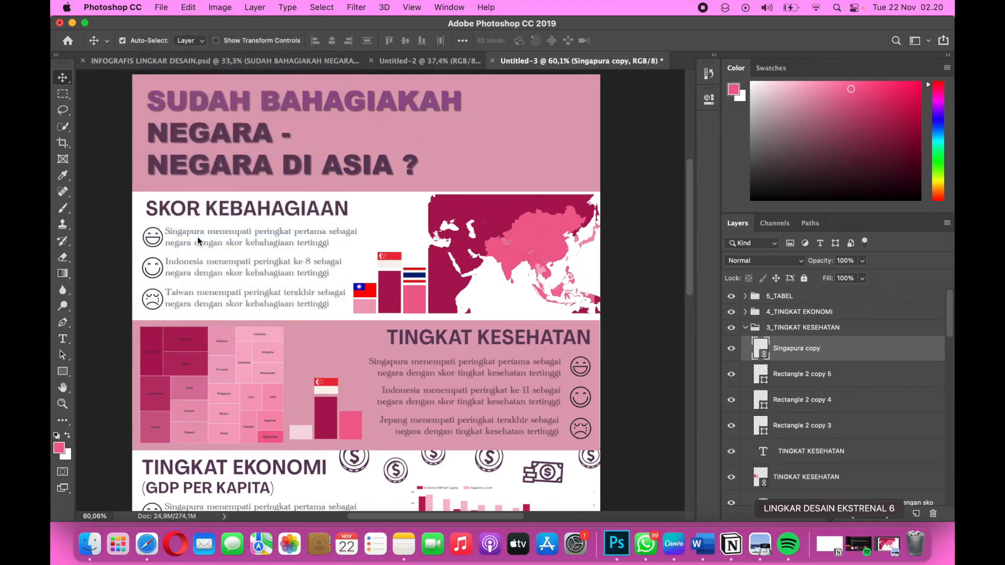
scroll(443, 260, down, 3)
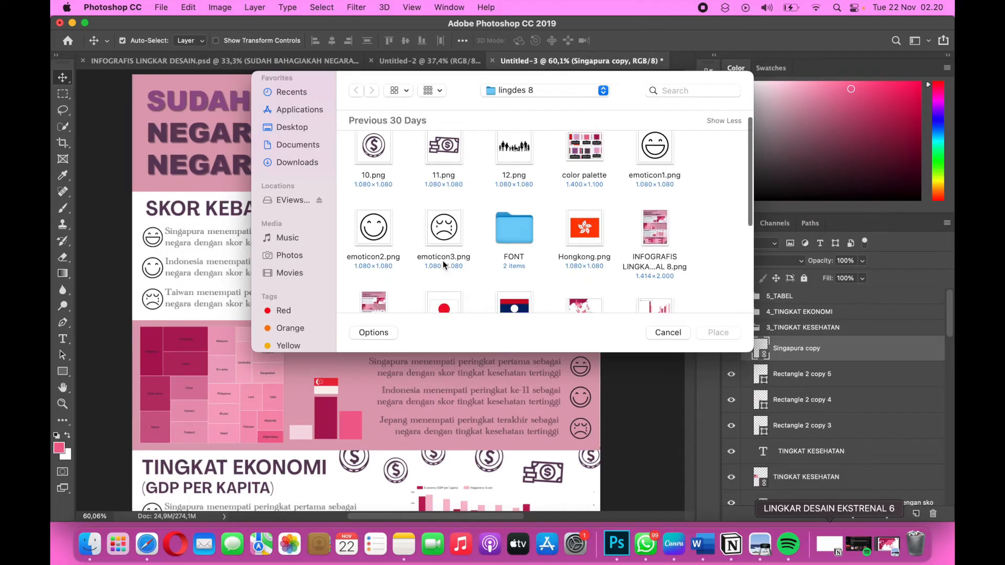
click(590, 207)
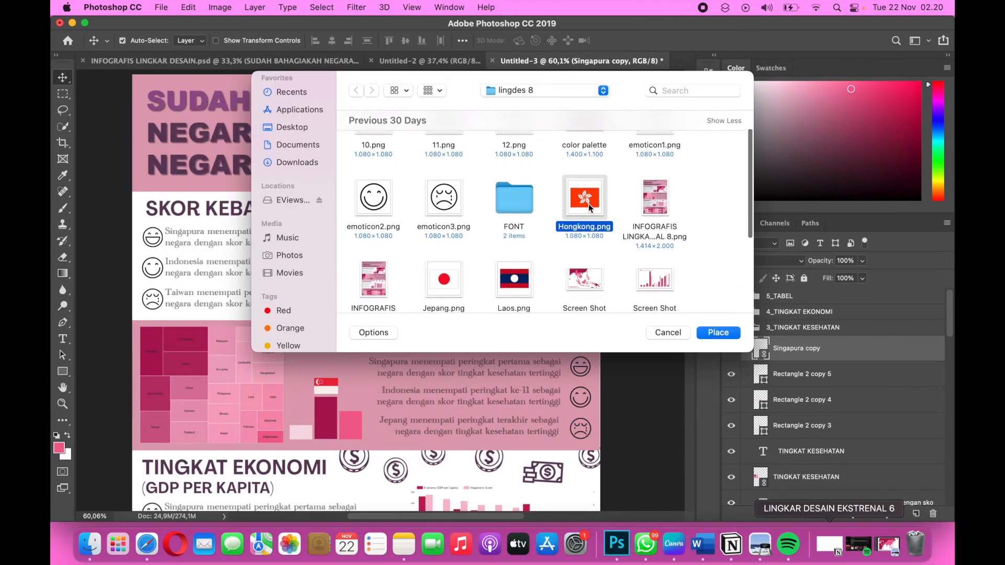
click(706, 334)
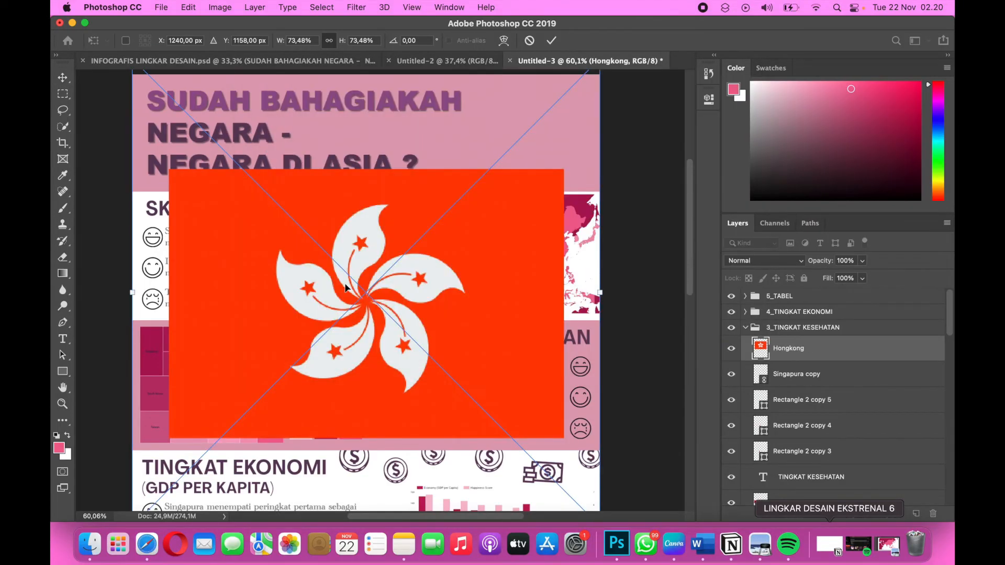
Scale the placed Hong Kong flag down to about 17.85%.
scroll(345, 288, down, 3)
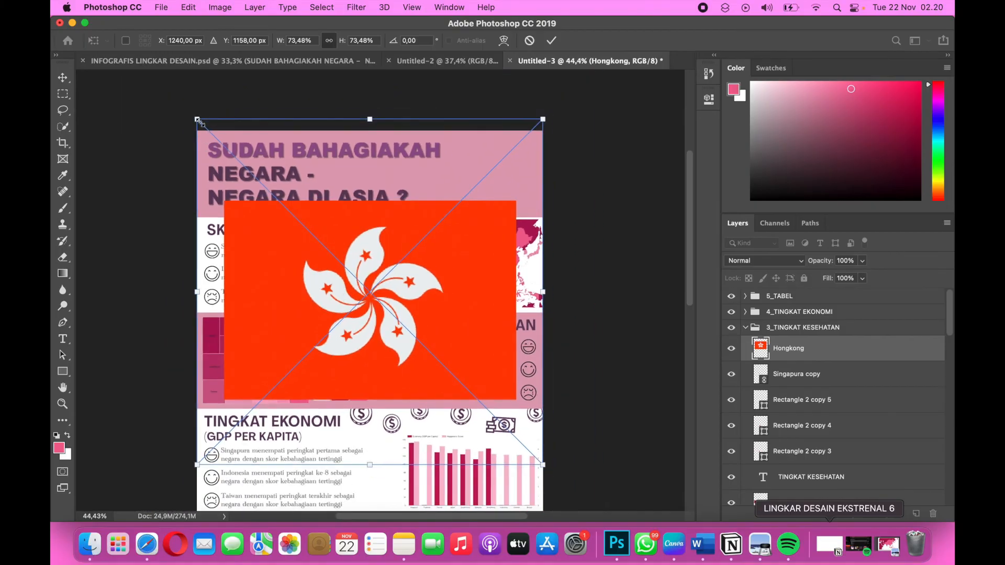
drag(198, 119, 357, 280)
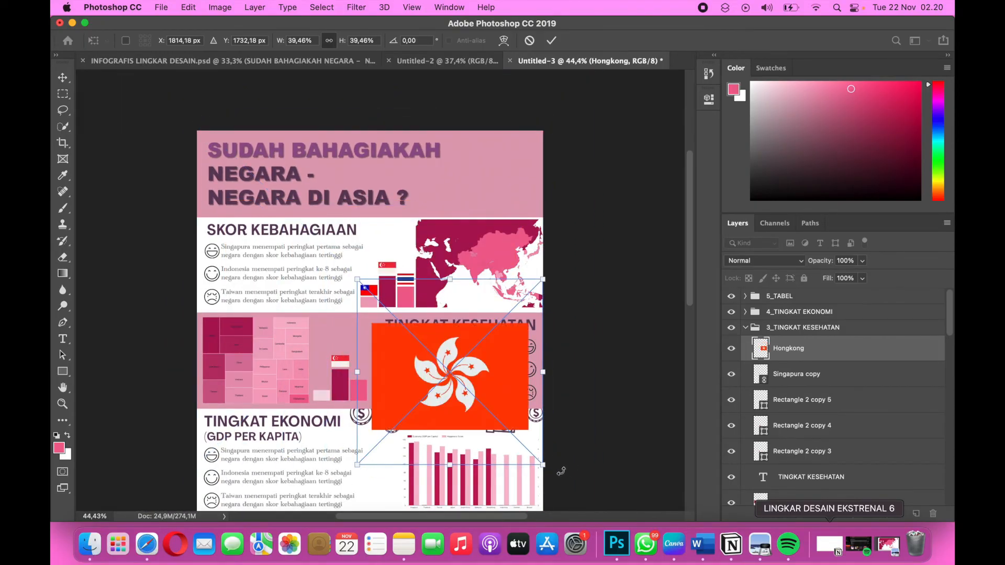
drag(544, 464, 441, 364)
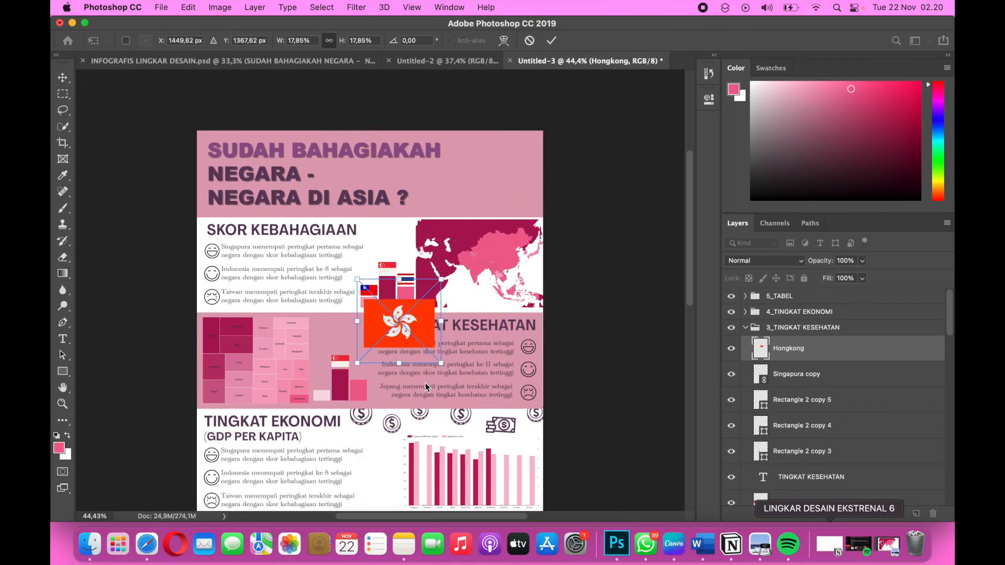
Move the Hong Kong flag above the medium-height pink bar in TINGKAT KESEHATAN, reduce it to about 4.48% and apply the placement.
scroll(419, 366, up, 3)
scroll(425, 388, up, 3)
scroll(425, 382, down, 2)
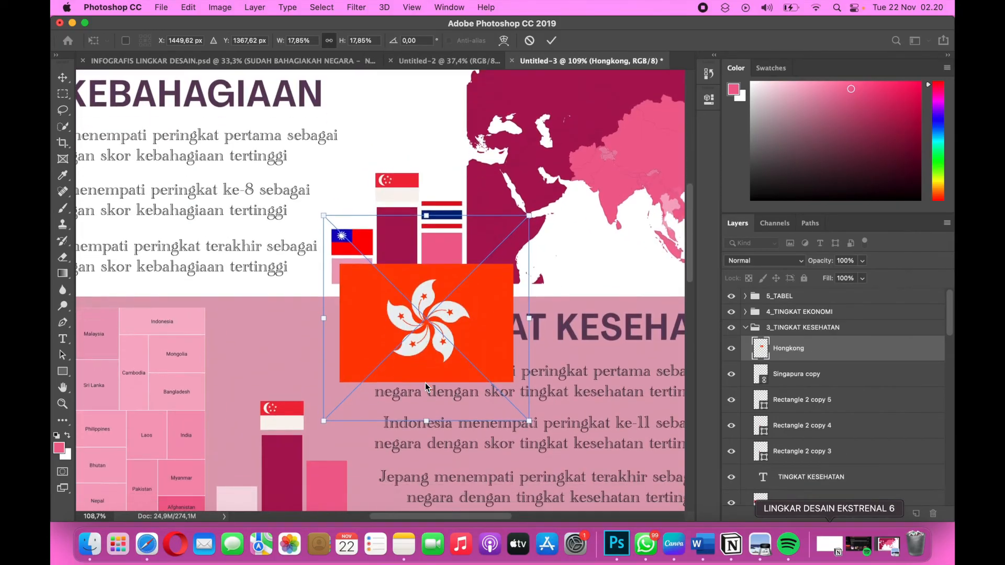
drag(425, 338, 389, 416)
drag(492, 296, 346, 375)
scroll(361, 450, down, 3)
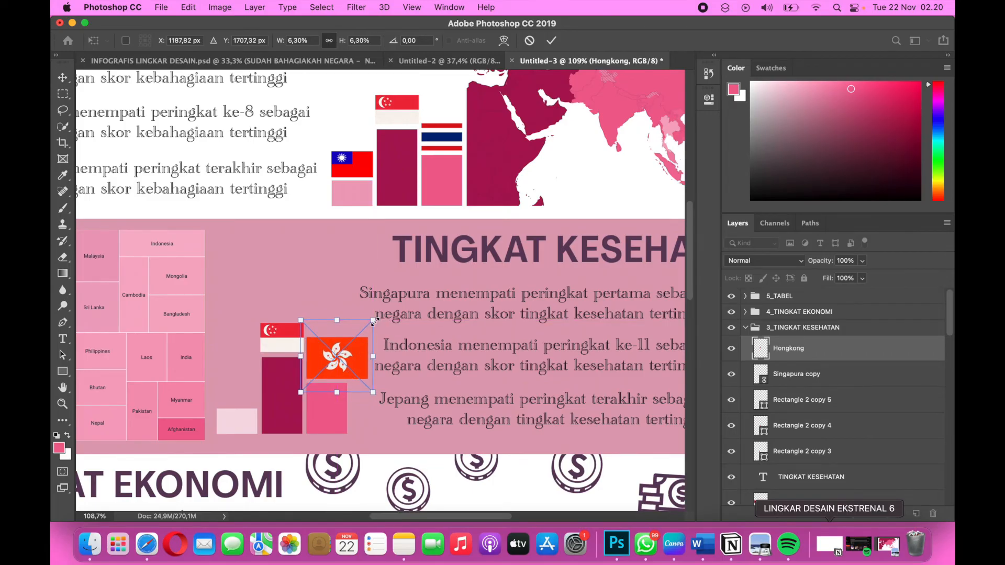
drag(373, 323, 335, 363)
key(Return)
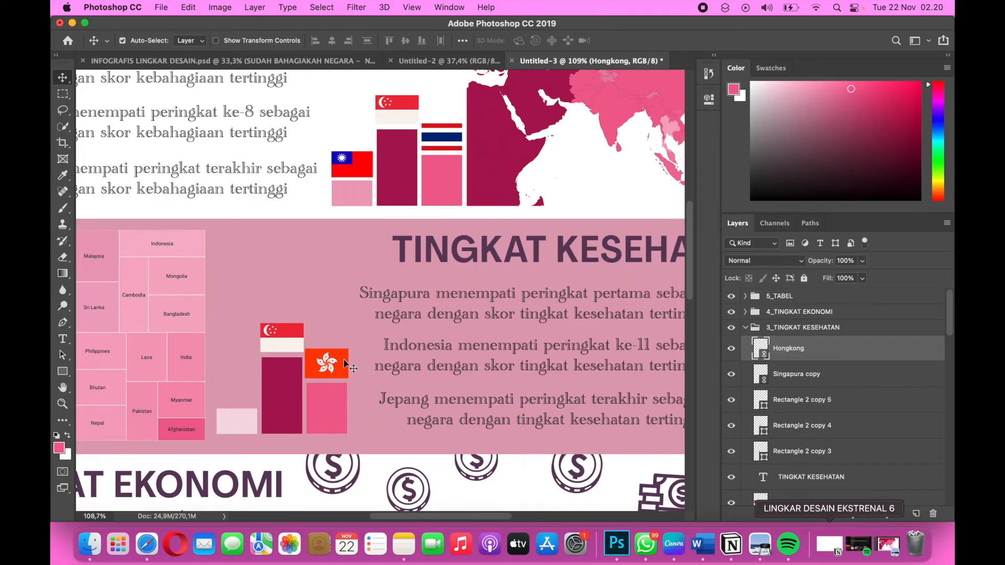
Reduce the Hong Kong flag to about 4.07% to match the bar's width, nudge it down to just above the bar and apply the transform.
key(super+t)
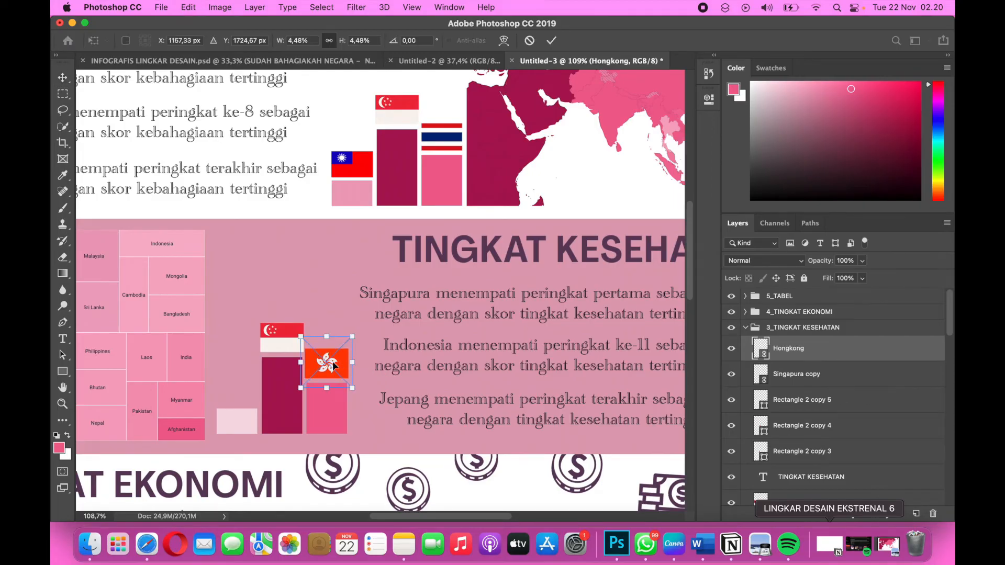
drag(301, 336, 304, 339)
key(Return)
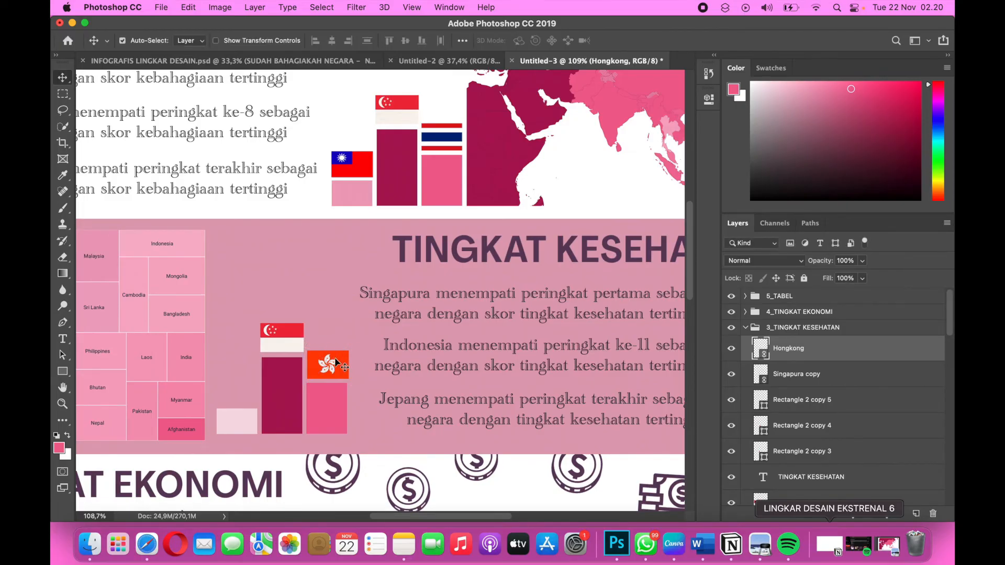
key(super+t)
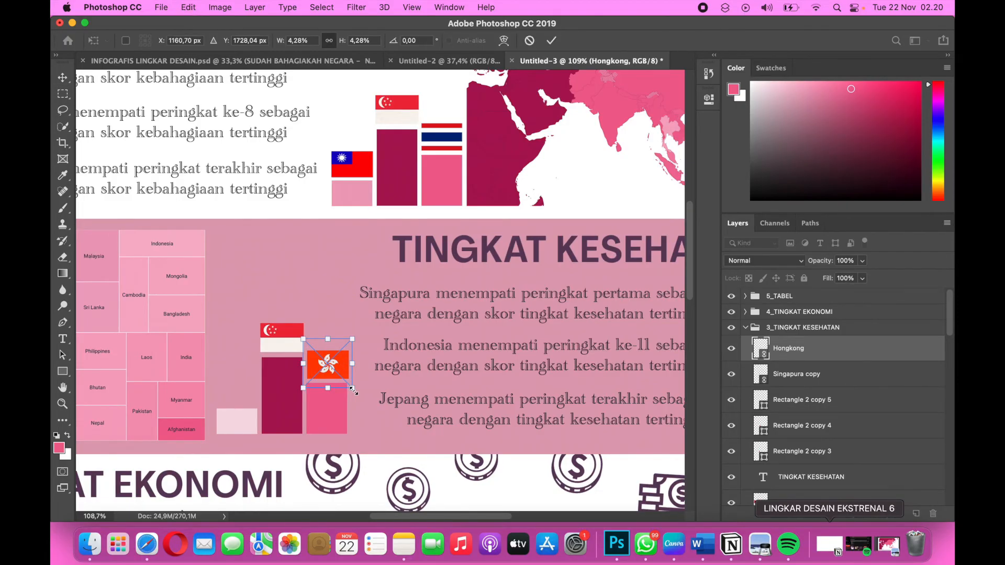
drag(354, 392, 350, 388)
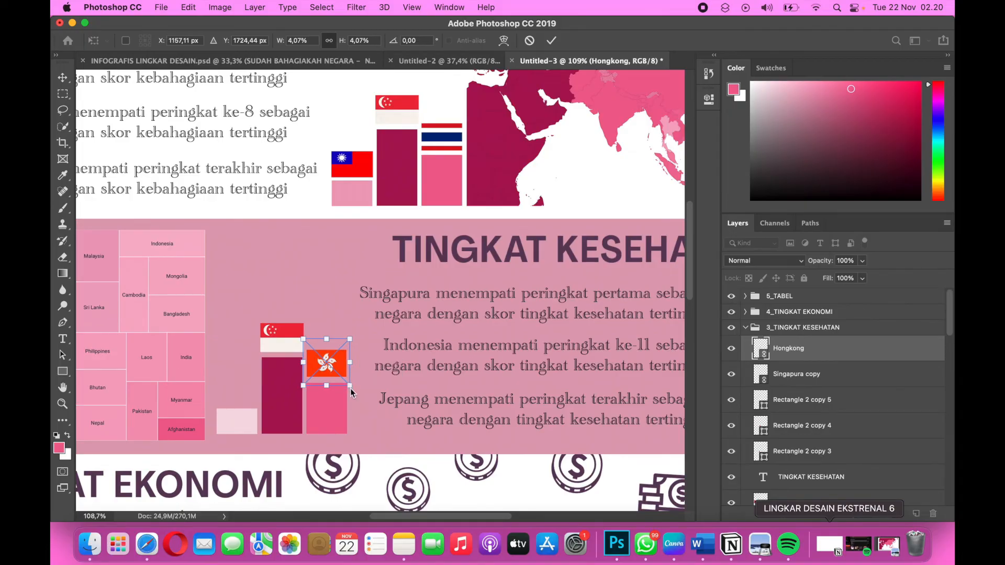
key(Down)
key(Down)
key(Down)
key(Down)
key(Down)
key(Down)
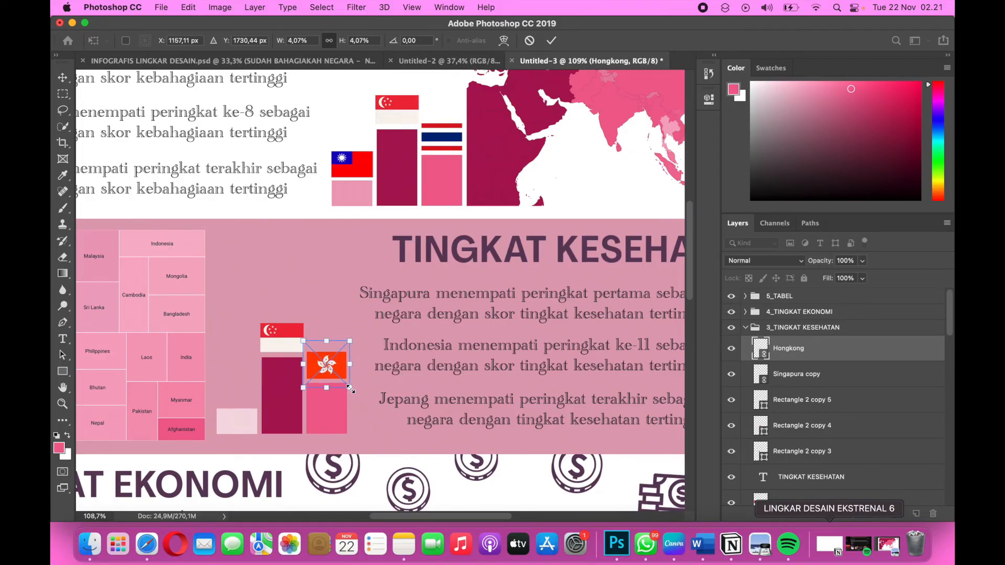
key(Up)
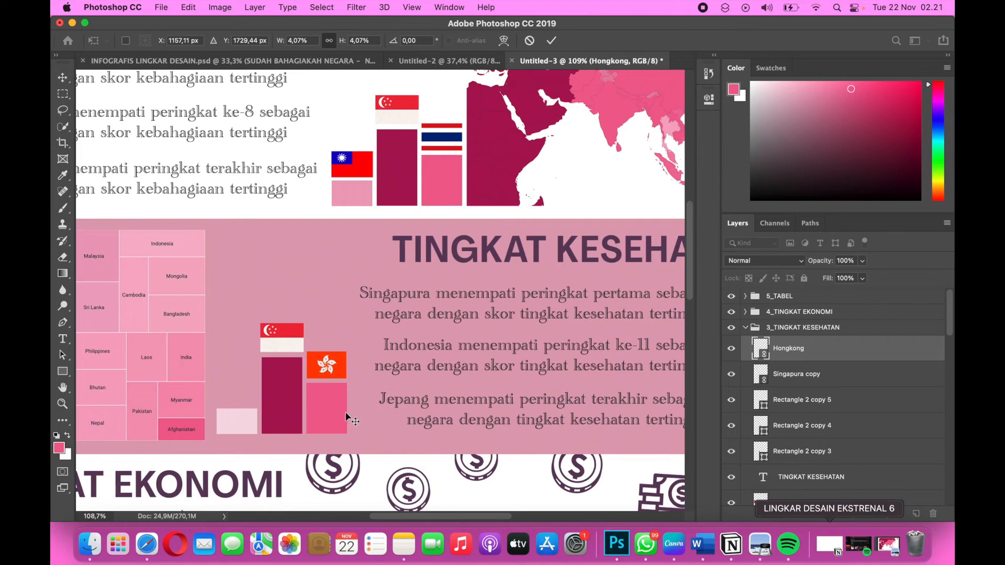
key(Return)
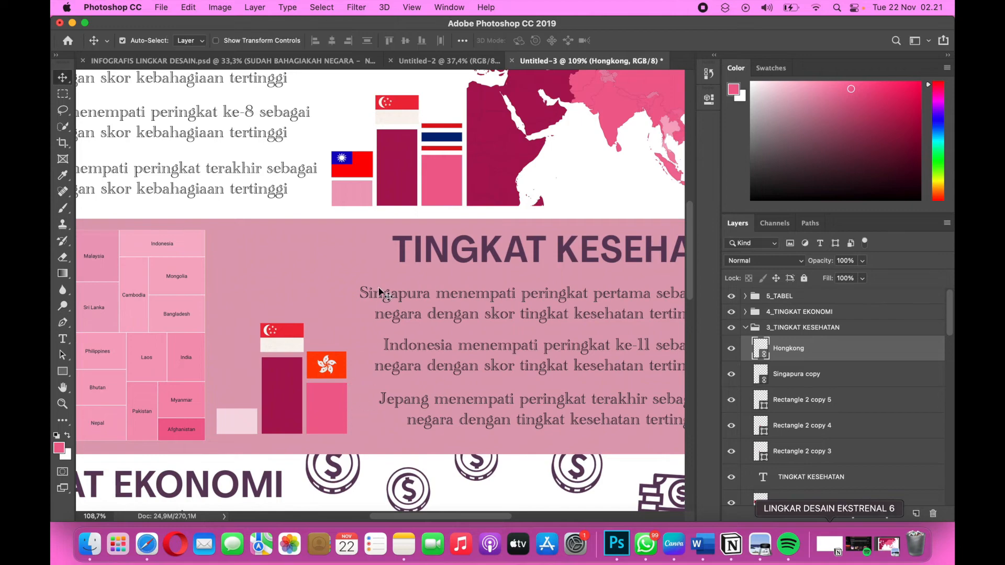
Place Jepang.png from the lingdes 8 folder as a linked image in the 3_TINGKAT KESEHATAN group.
click(161, 8)
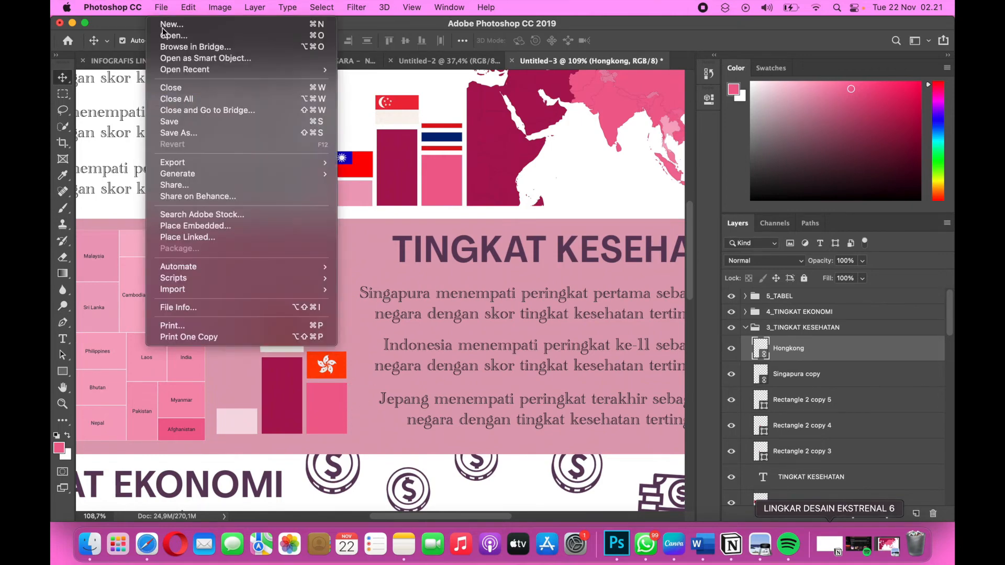
click(215, 242)
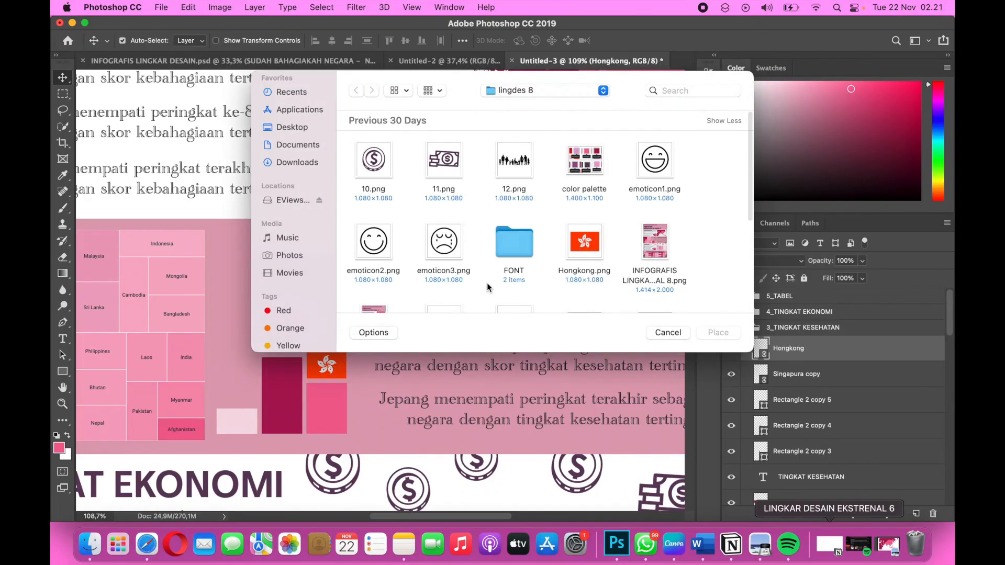
scroll(487, 287, down, 3)
click(447, 246)
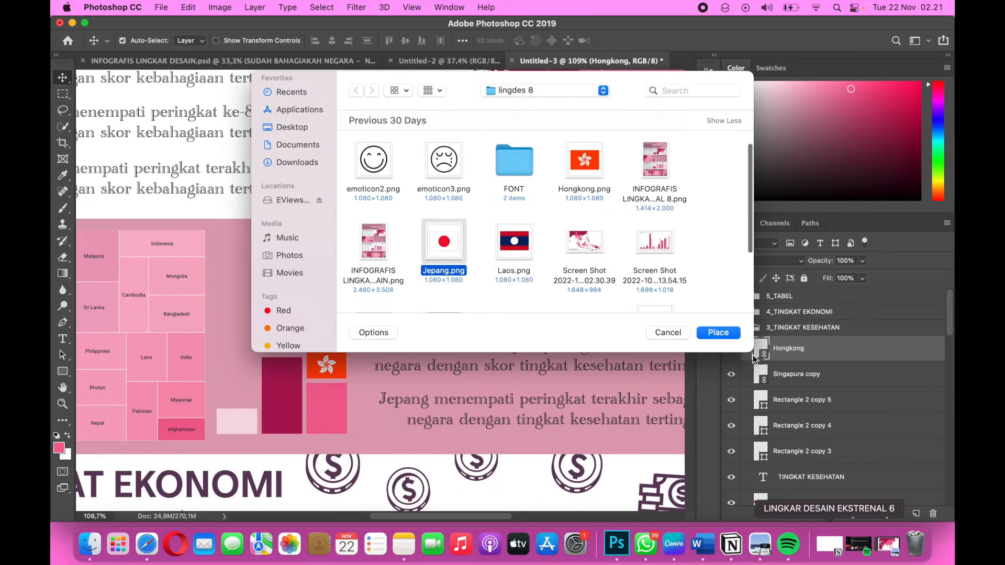
click(720, 337)
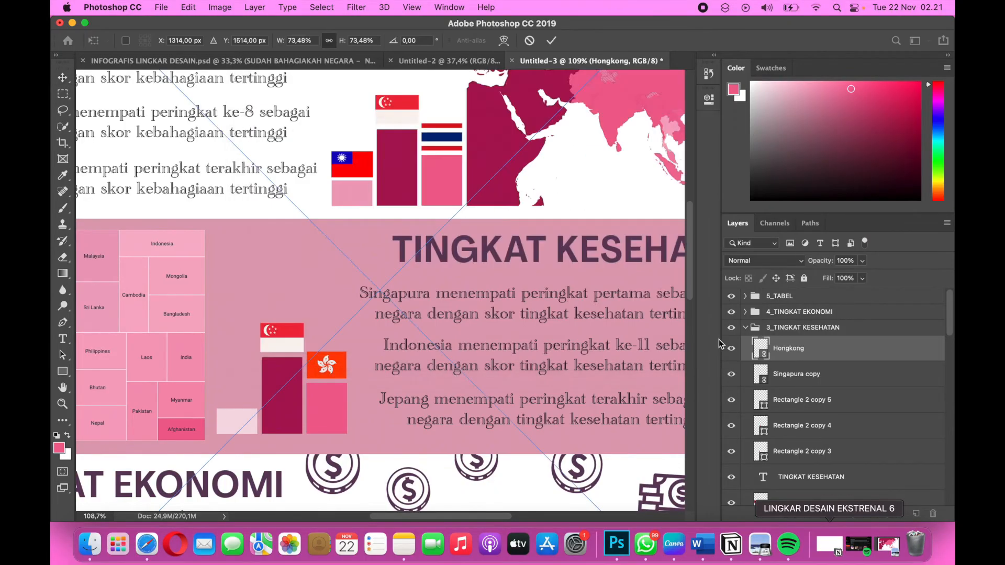
scroll(458, 296, down, 5)
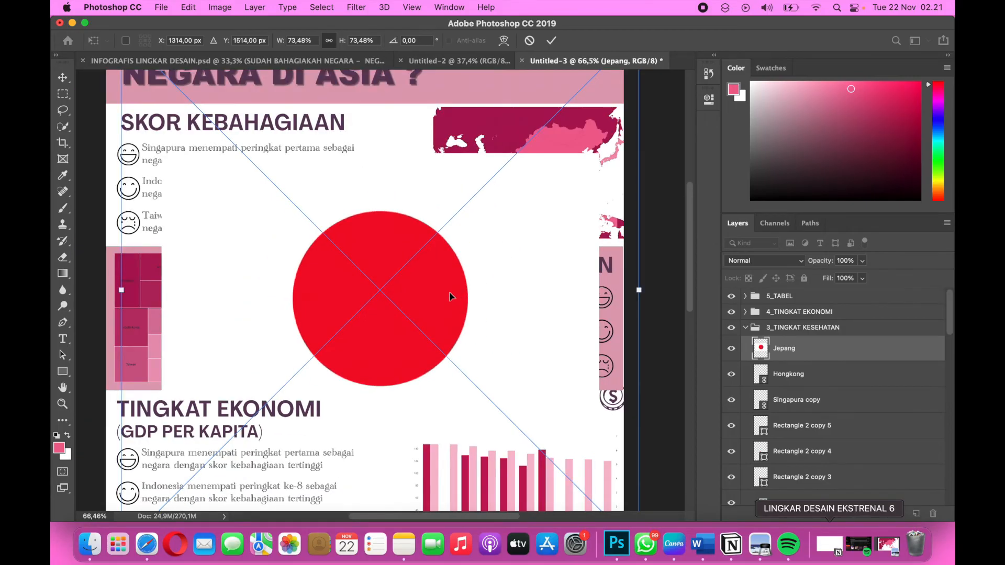
scroll(449, 297, down, 2)
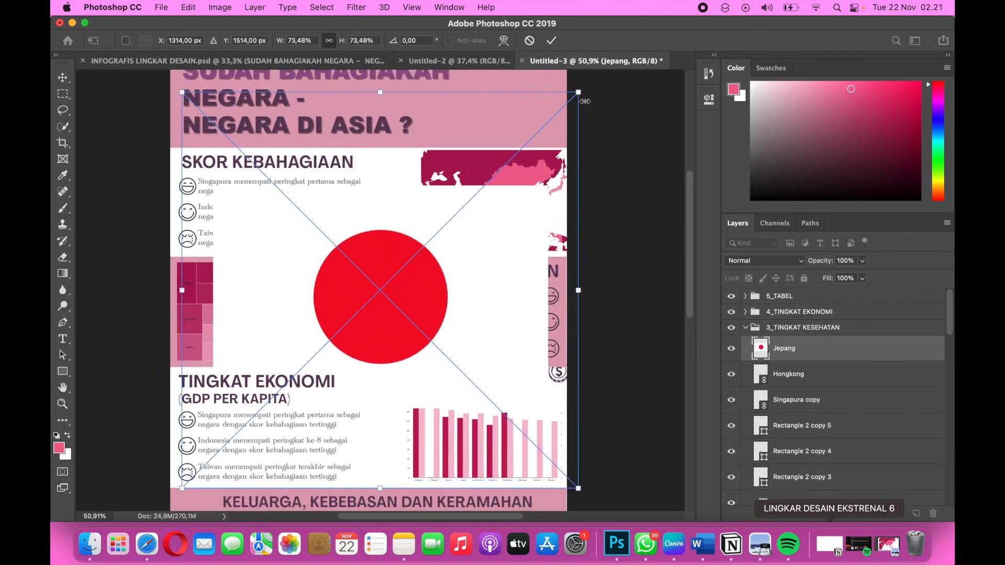
Scale the placed Japan flag down to about 10.88% over the three-bar podium in TINGKAT KESEHATAN.
drag(578, 93, 450, 220)
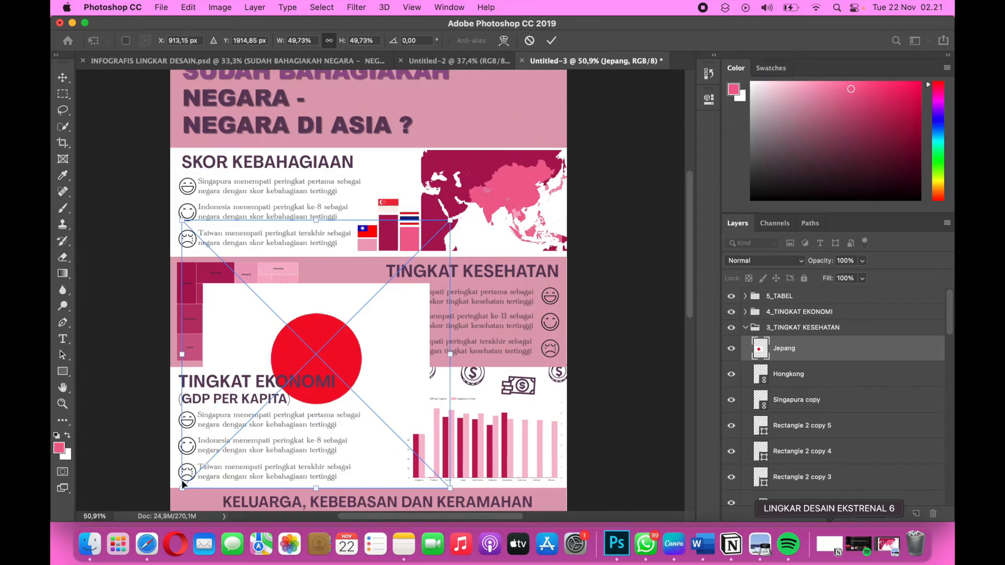
drag(184, 485, 313, 357)
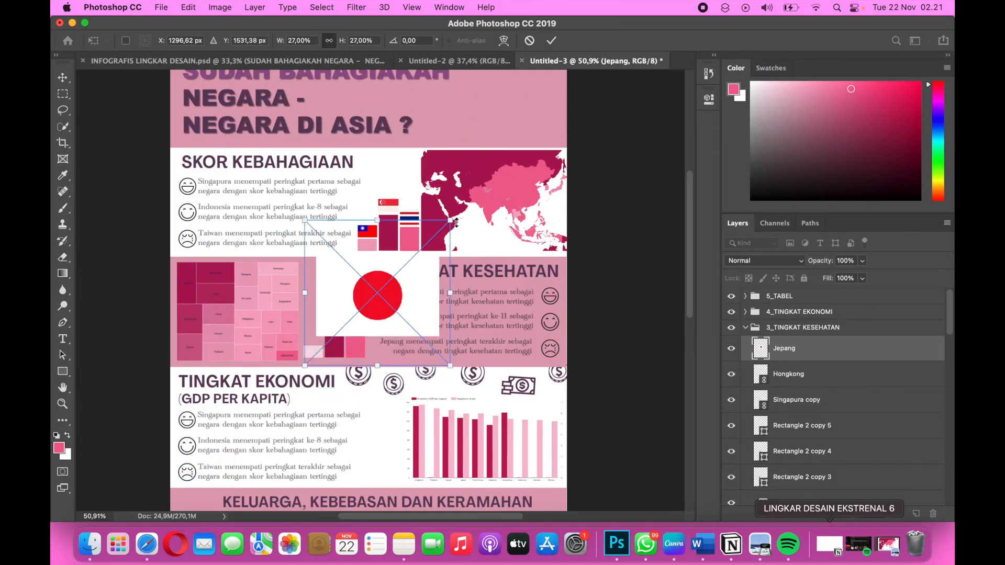
drag(393, 271, 384, 280)
drag(442, 229, 361, 302)
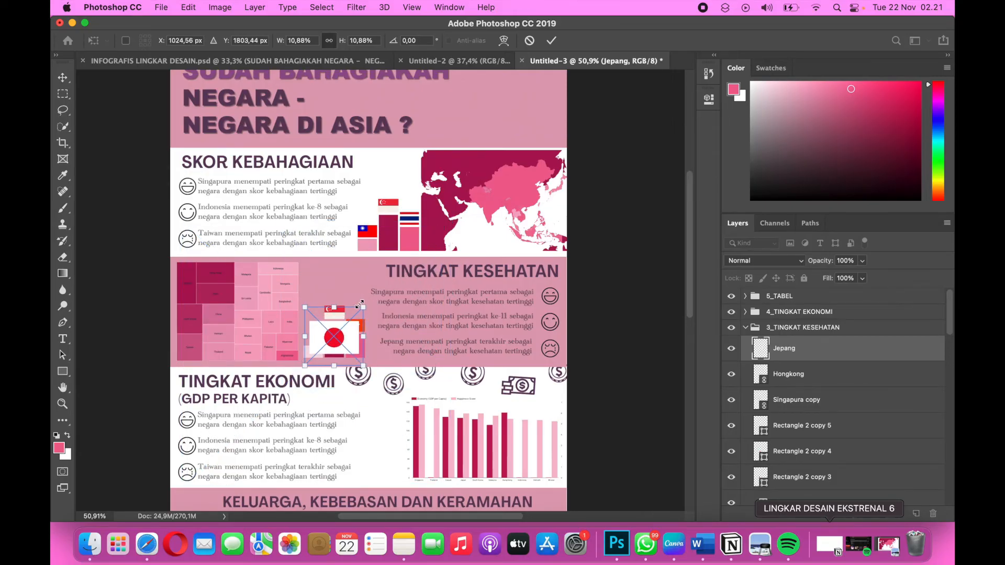
Reduce the Japan flag to about 4.24% to match the bar's width, position it just above the shortest, palest bar and apply the placement.
scroll(360, 303, up, 6)
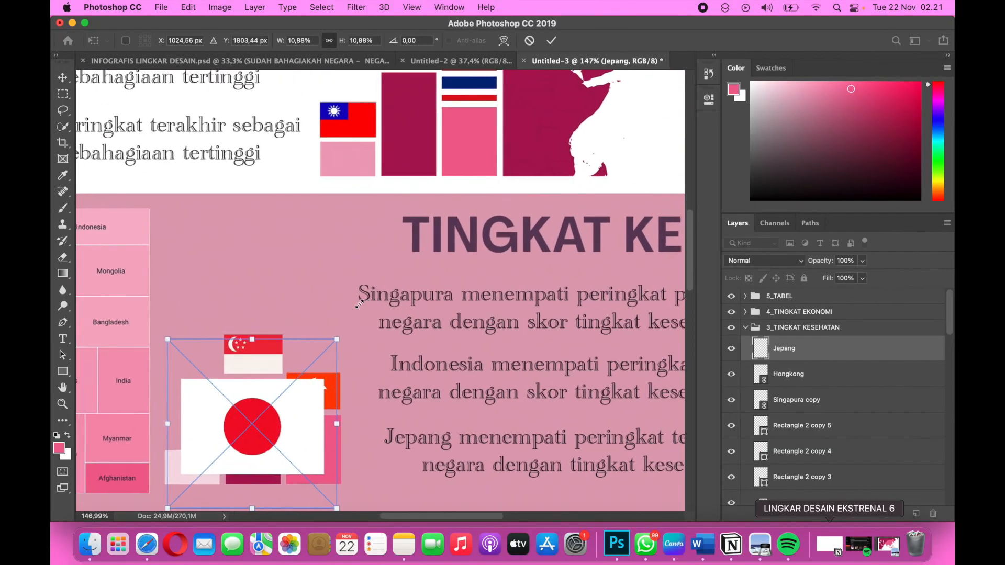
scroll(359, 304, down, 3)
scroll(359, 304, left, 3)
drag(431, 258, 329, 360)
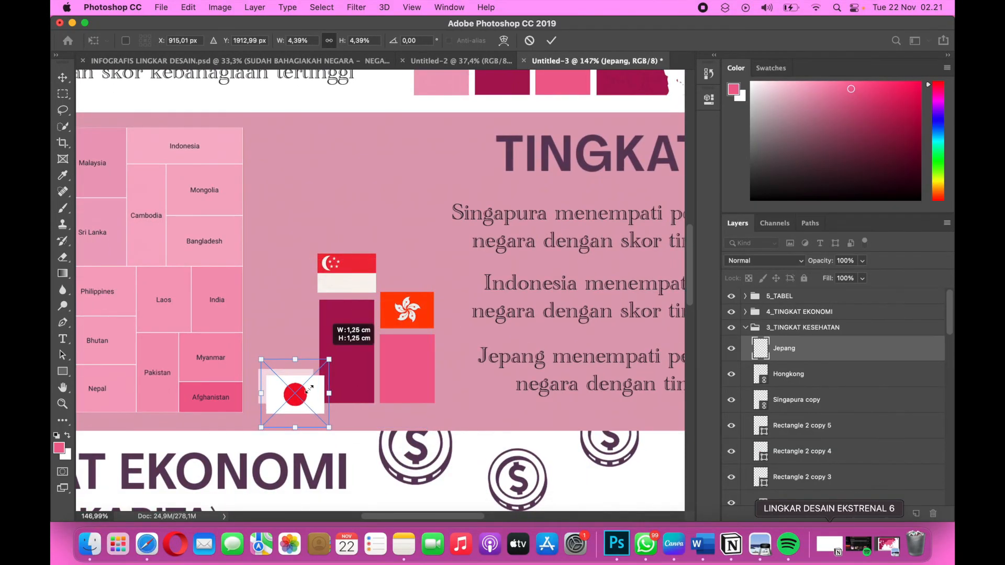
drag(306, 396, 299, 352)
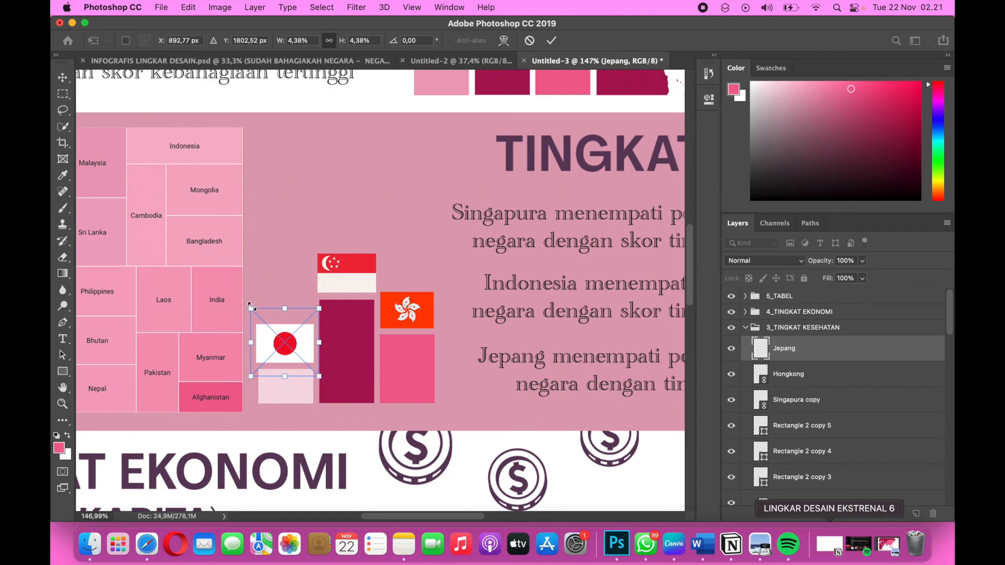
drag(251, 309, 254, 309)
key(Return)
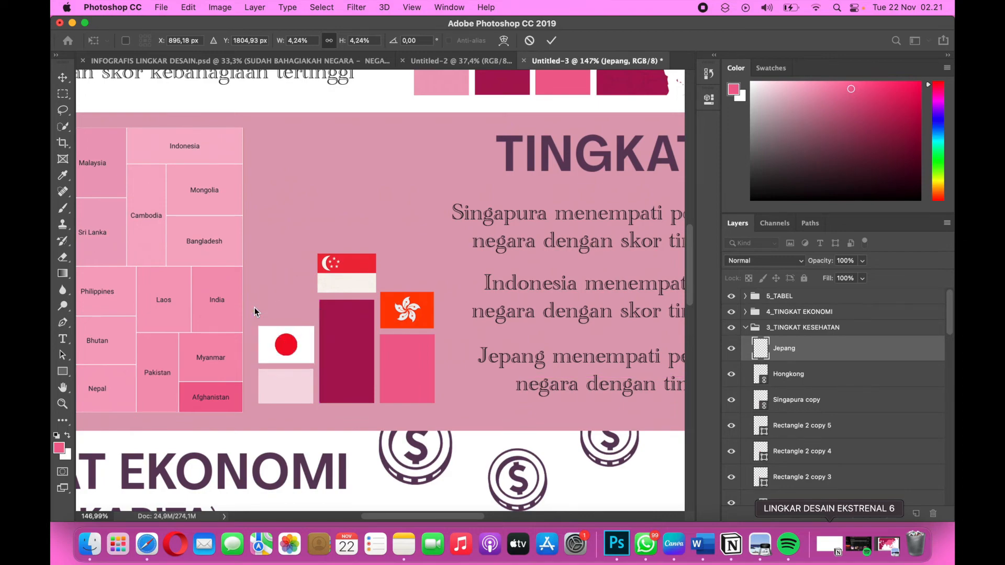
Check the flag-topped podium in the TINGKAT KESEHATAN section and deselect the Jepang layer.
scroll(412, 339, down, 5)
scroll(413, 334, down, 6)
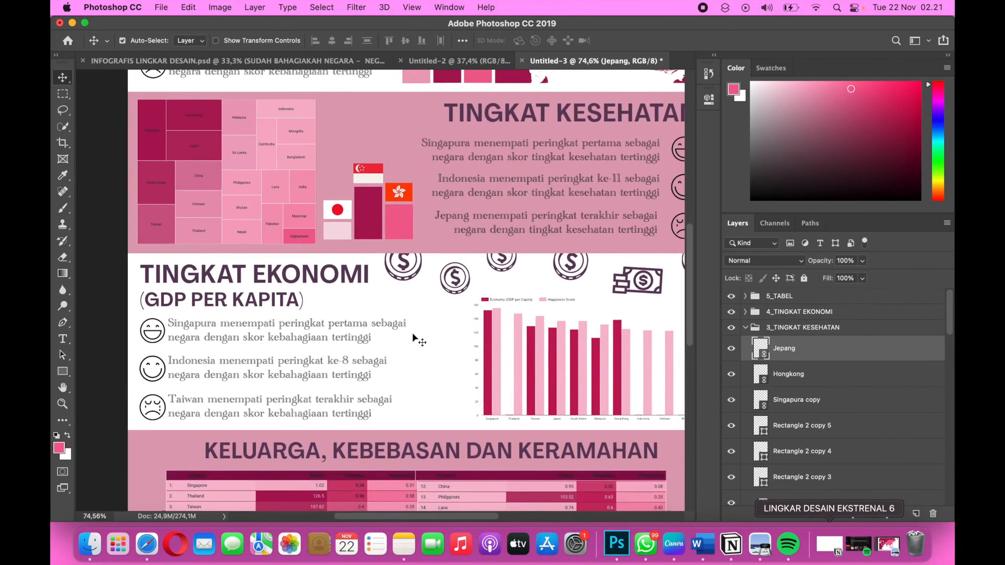
scroll(413, 339, up, 2)
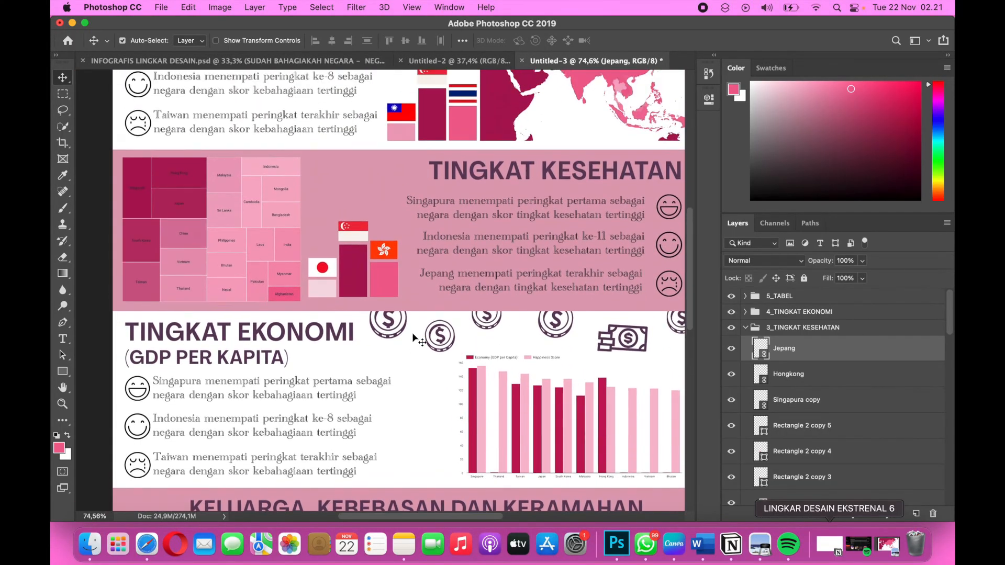
scroll(413, 338, up, 1)
key(super+alt+a)
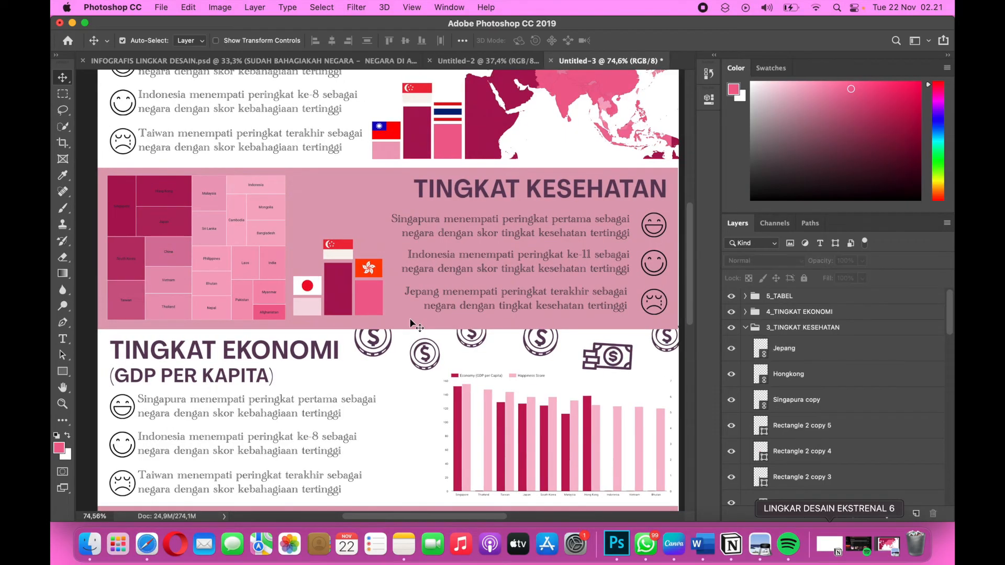
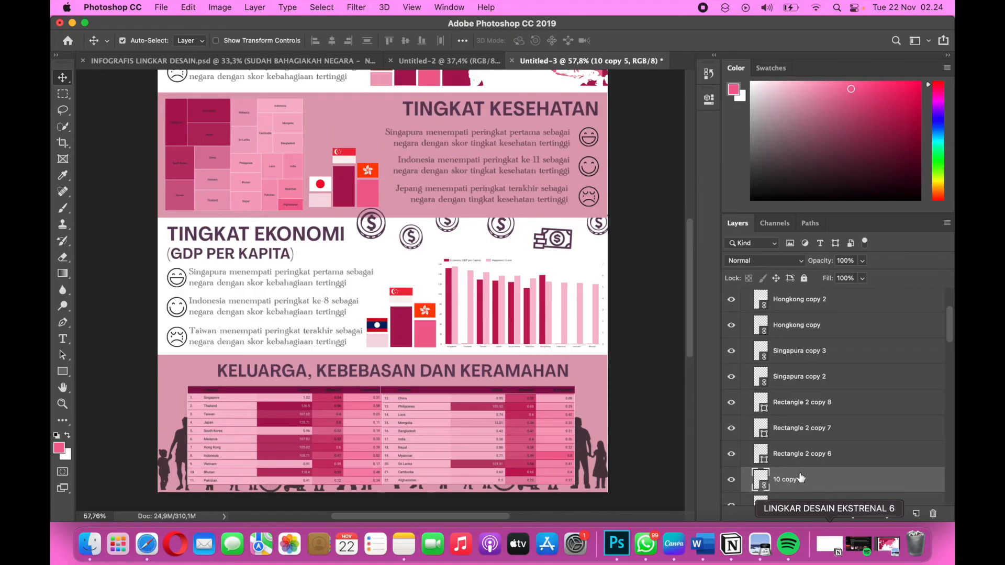
Move the 10 copy 5 layer out of the 3_TINGKAT KESEHATAN group to the top of the 2_SKOR KEBAHAGIAAN group.
drag(800, 477, 818, 339)
scroll(818, 339, up, 4)
drag(798, 438, 797, 327)
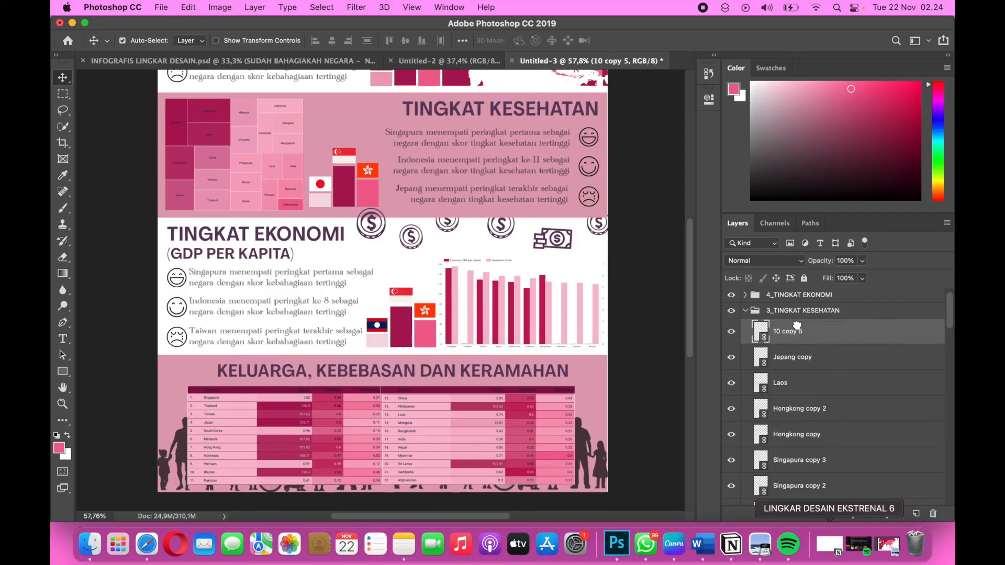
scroll(796, 335, up, 1)
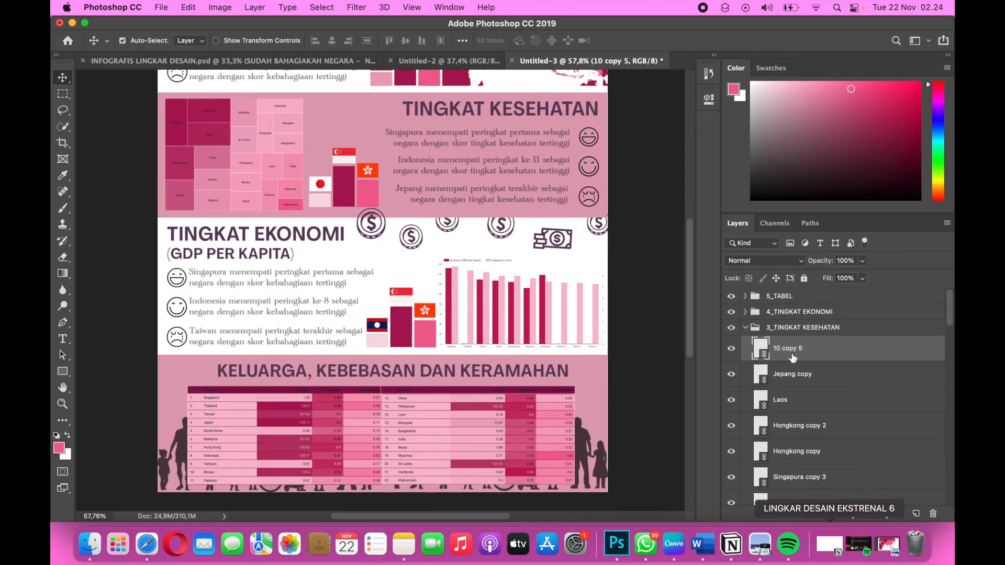
scroll(793, 352, down, 10)
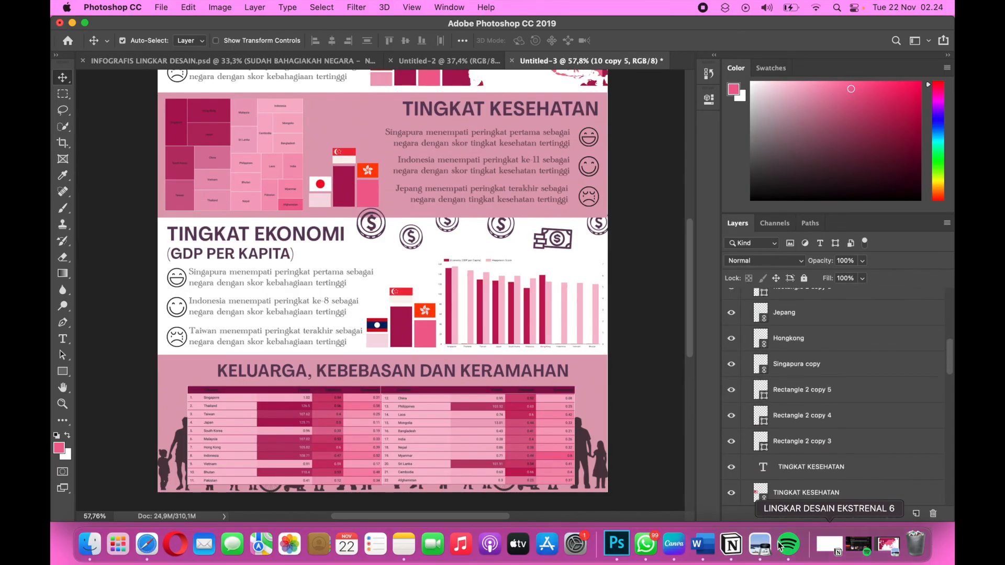
drag(760, 550, 804, 408)
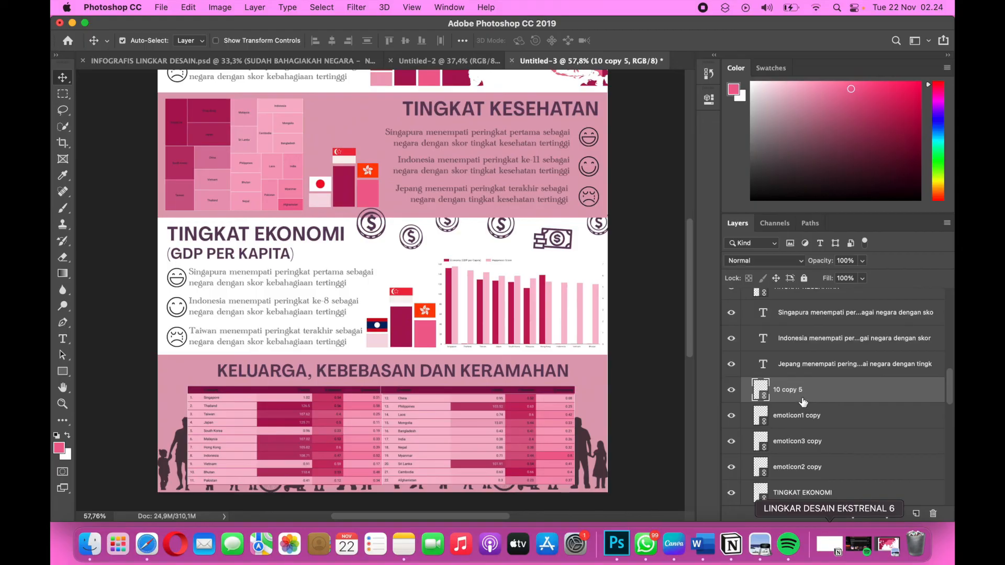
scroll(804, 408, down, 3)
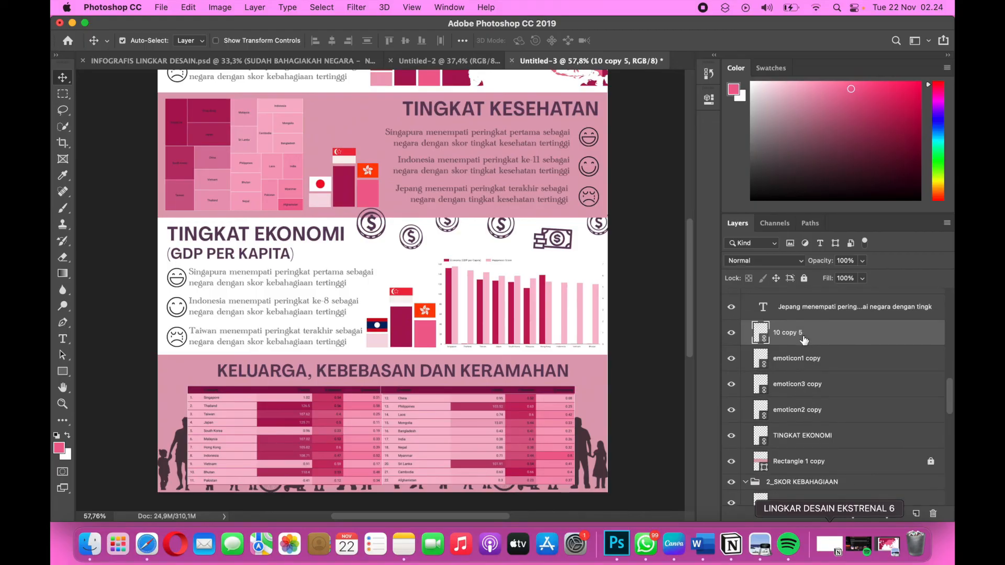
drag(804, 343, 793, 457)
scroll(768, 373, down, 5)
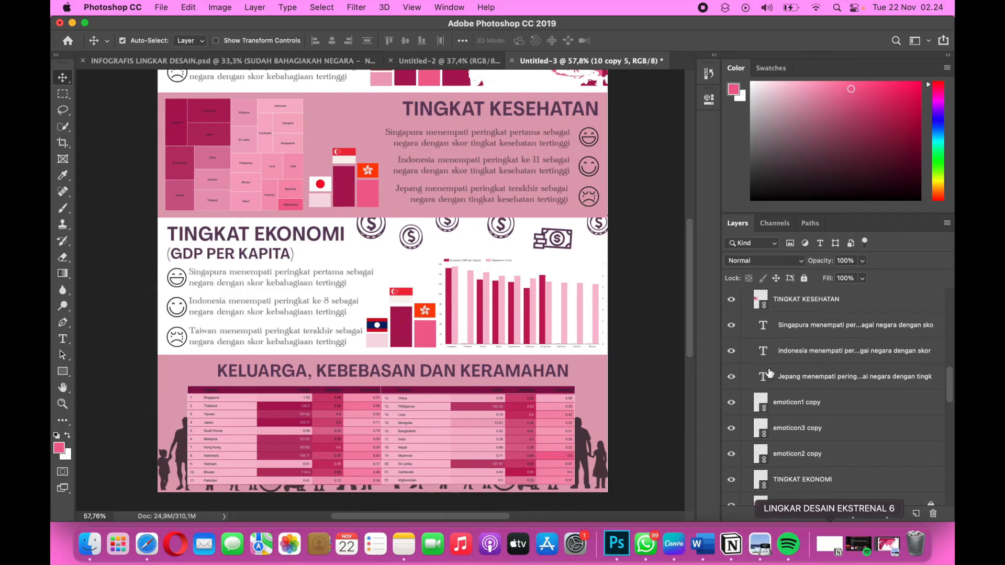
Collapse the 3_TINGKAT KESEHATAN and 2_SKOR KEBAHAGIAAN layer groups.
scroll(768, 372, up, 5)
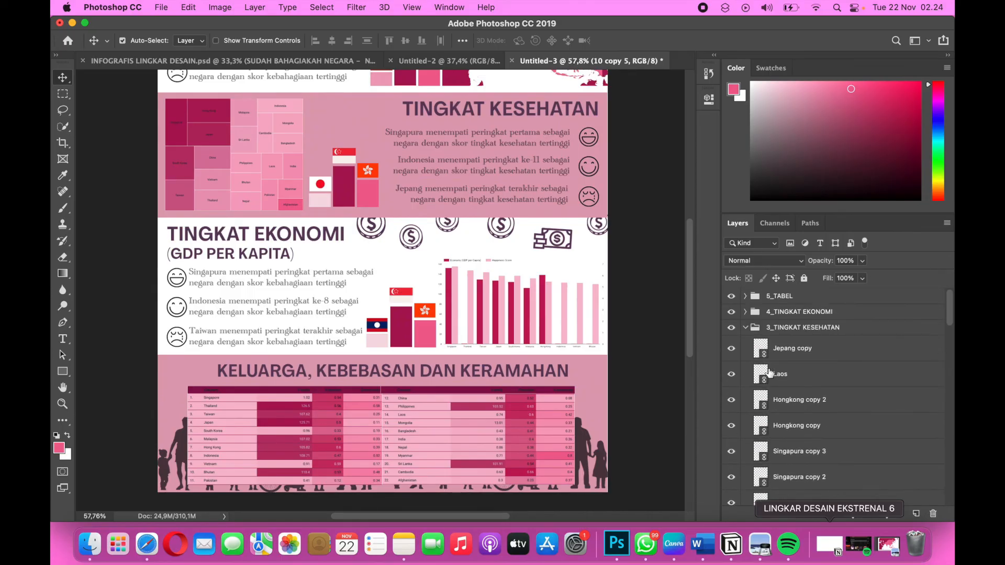
click(746, 328)
click(745, 344)
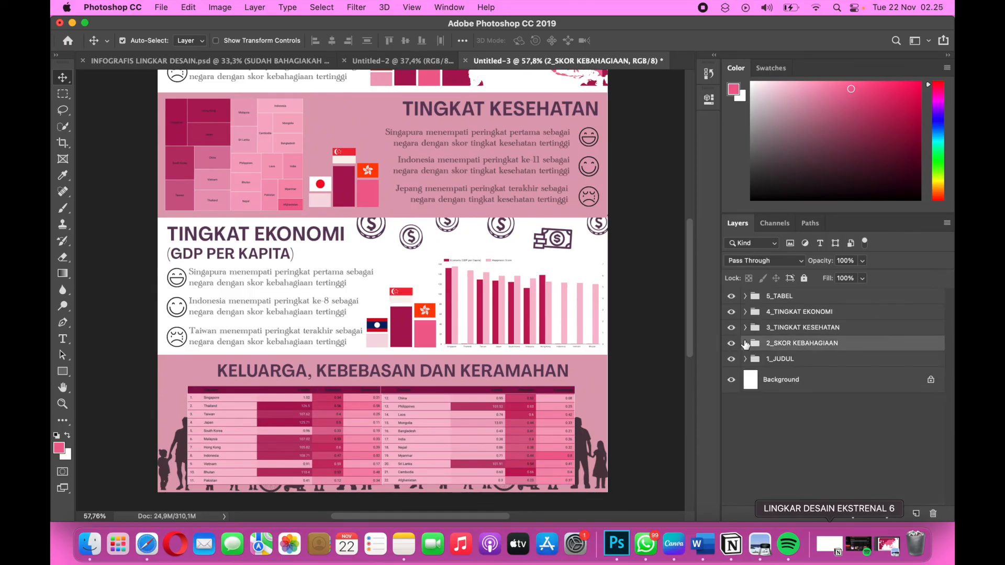
scroll(591, 414, up, 5)
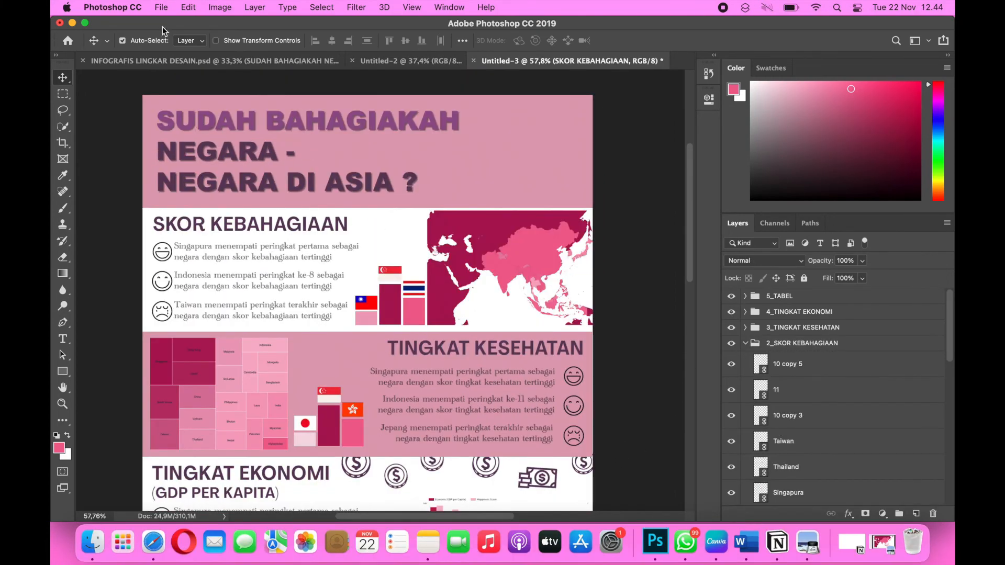
Try to place 15.png from the tambahan lingdes 8 folder as a linked image.
click(161, 8)
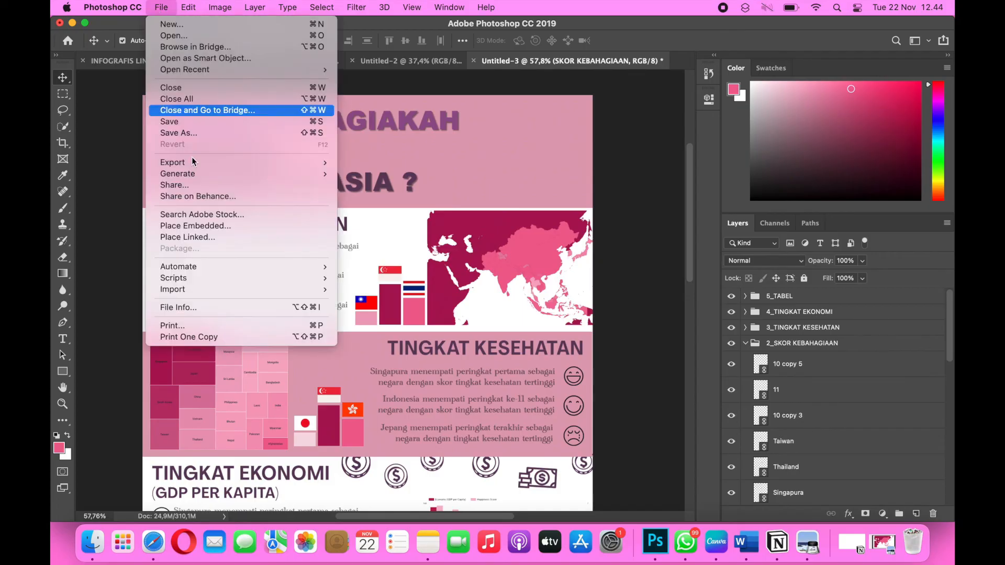
click(204, 242)
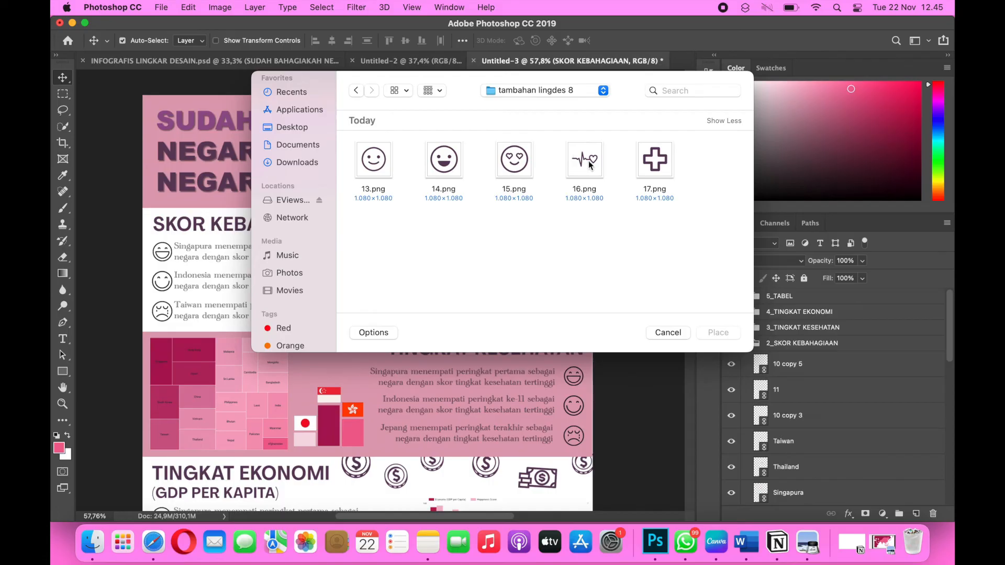
click(515, 172)
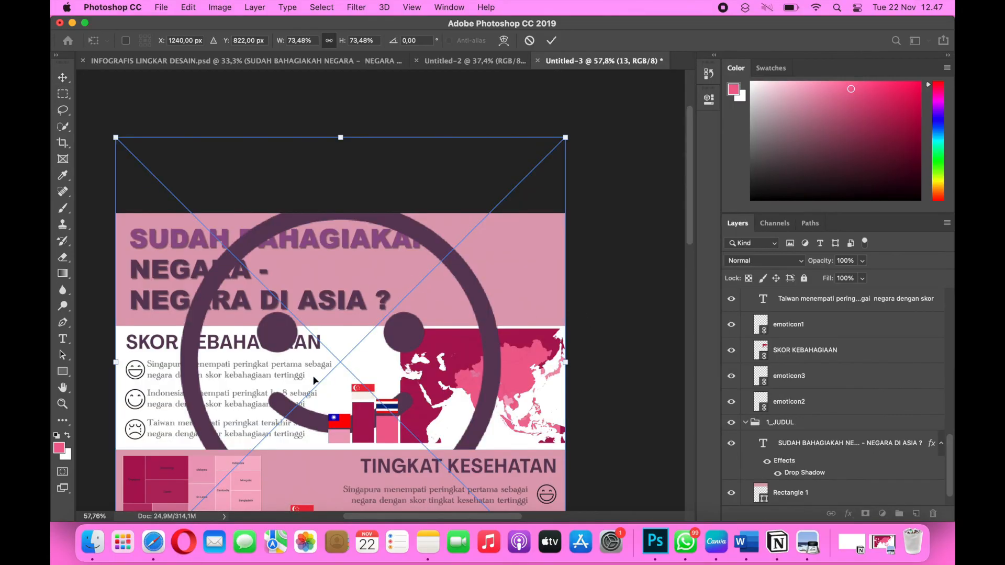
Reduce the placed smiley 13 to about 4.91%, position it beside the end of the SKOR KEBAHAGIAAN heading and apply the placement.
scroll(314, 381, down, 5)
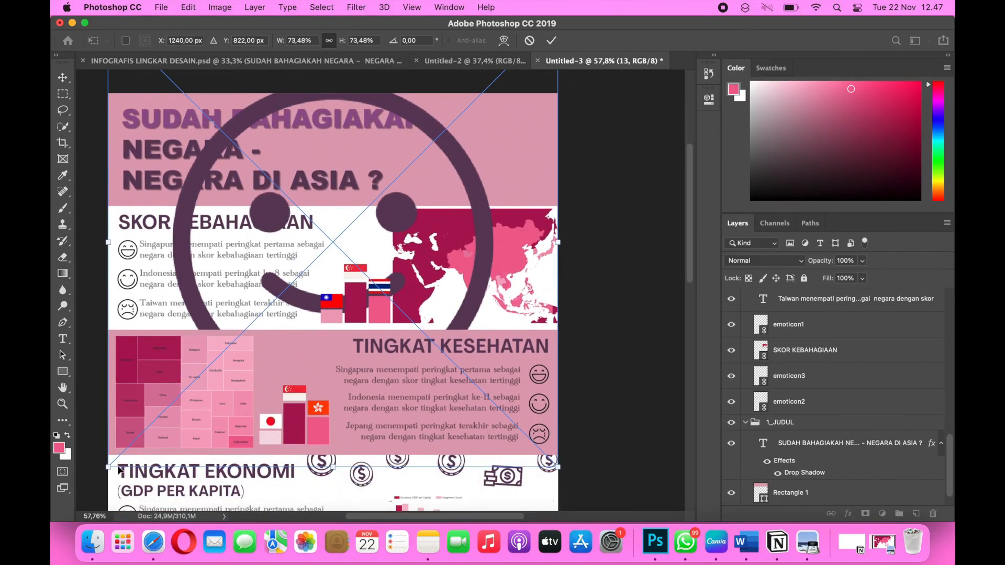
drag(110, 467, 257, 327)
scroll(271, 342, up, 3)
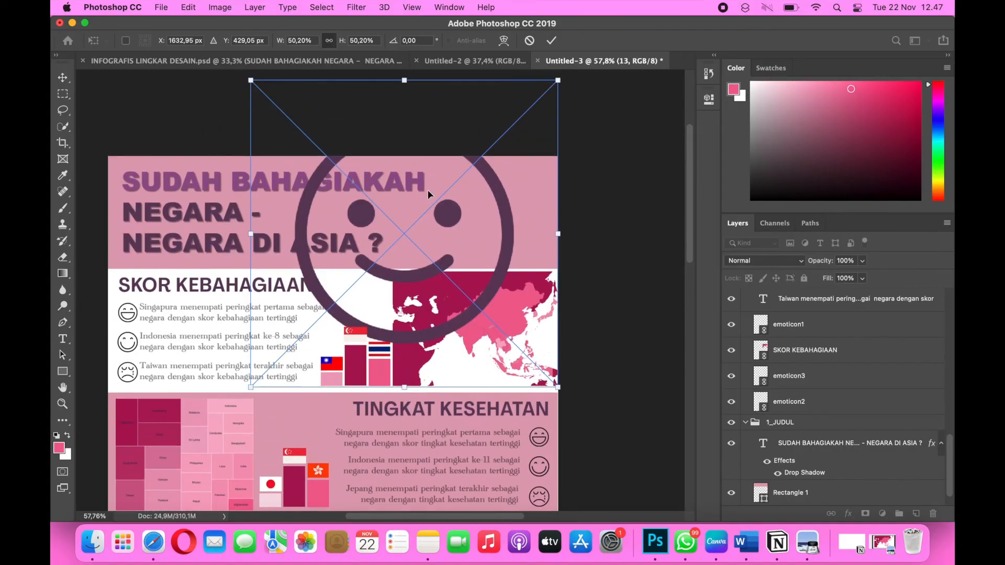
drag(558, 80, 354, 284)
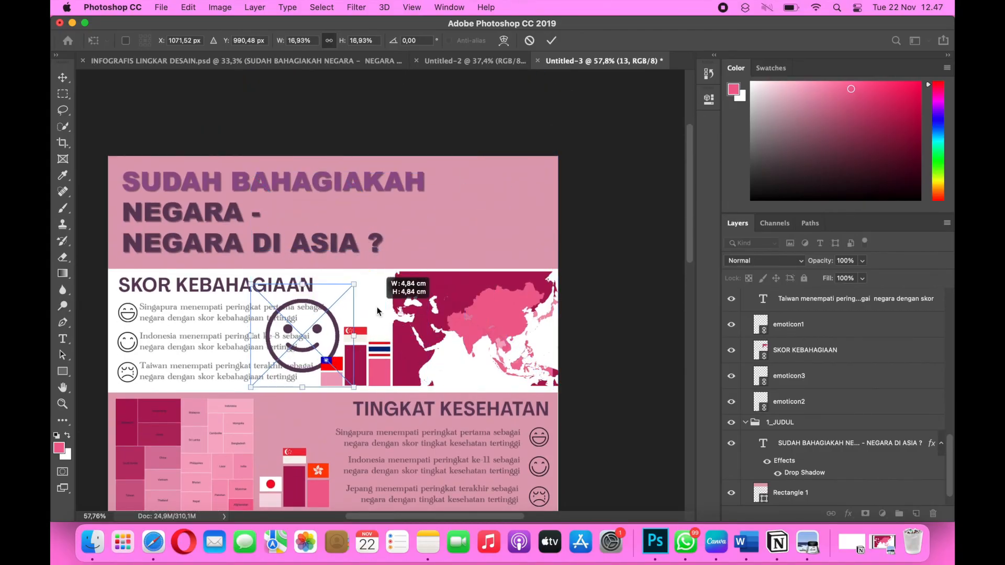
drag(252, 385, 322, 315)
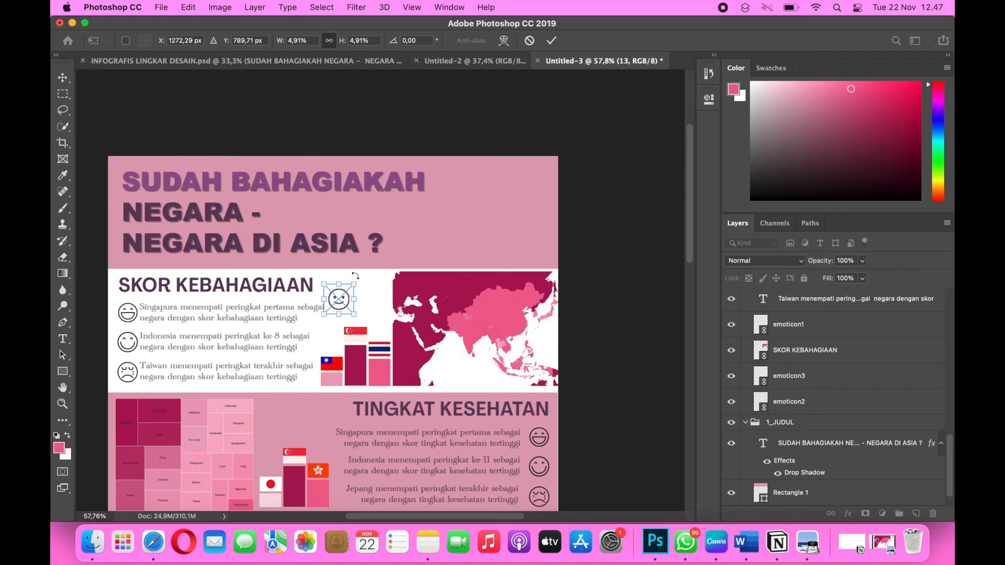
mouse_move(356, 275)
mouse_down()
mouse_move(341, 290)
mouse_move(339, 278)
mouse_up()
key(Return)
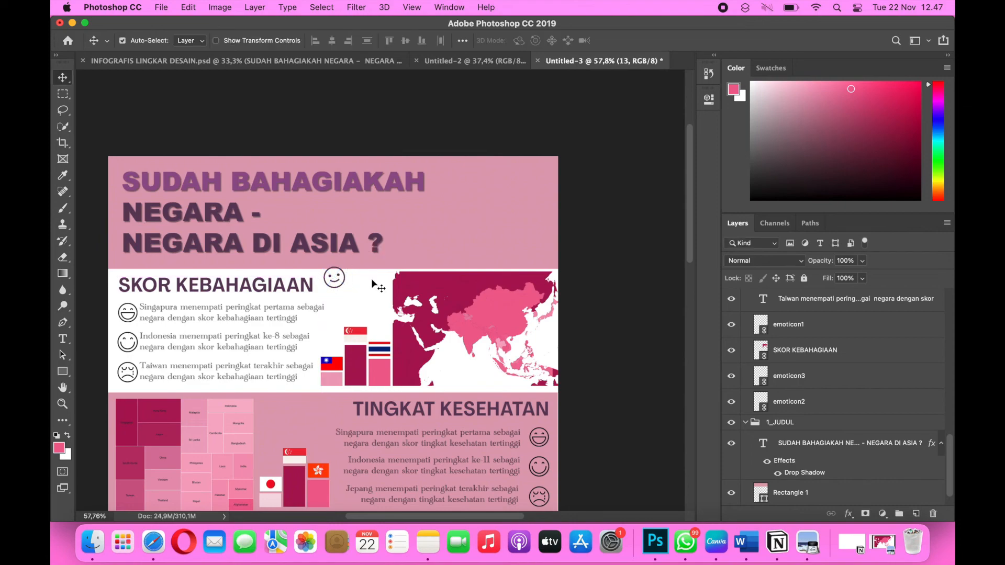
Place 14.png from the tambahan lingdes 8 folder as a linked image.
click(160, 6)
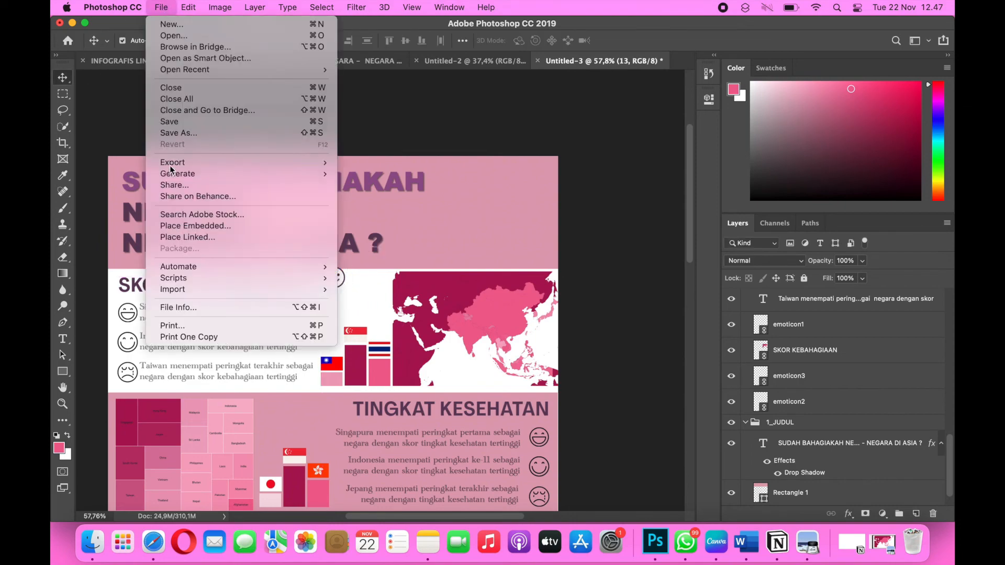
click(178, 243)
click(455, 171)
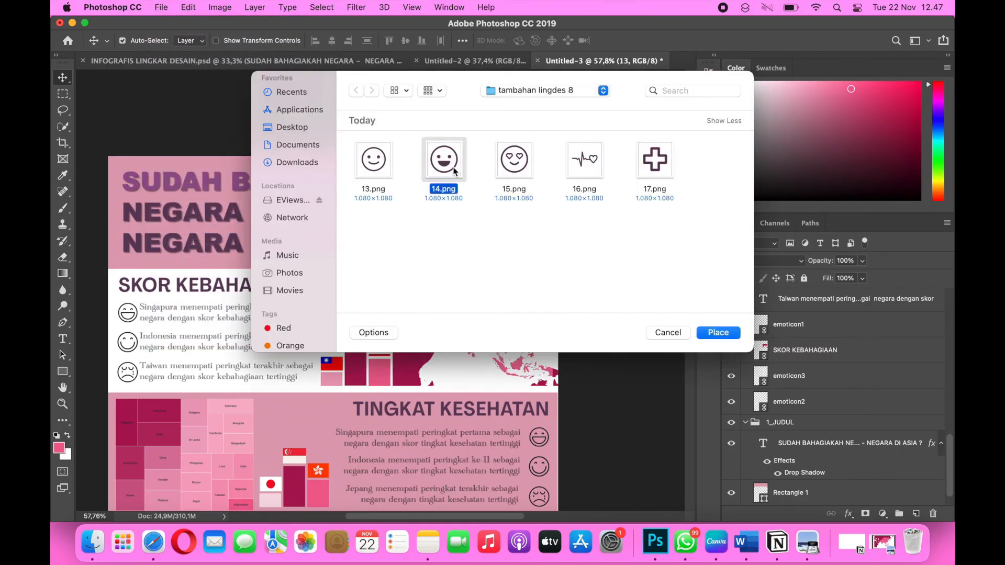
click(706, 332)
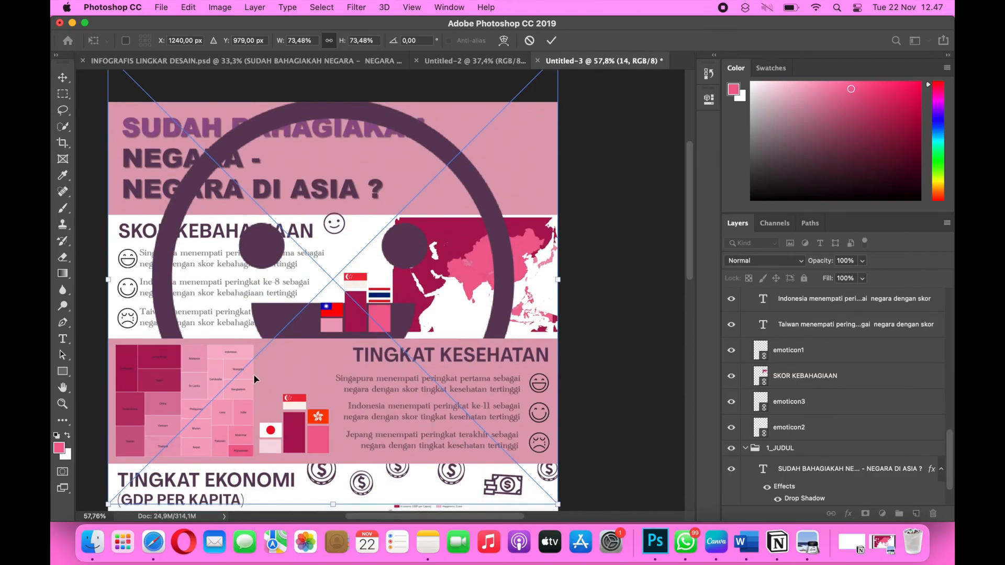
Scale the laughing emoticon to about 4.66%, tilt it about 5.87°, position it between the smiley and the map, and apply the placement.
drag(115, 495, 430, 231)
scroll(430, 233, up, 3)
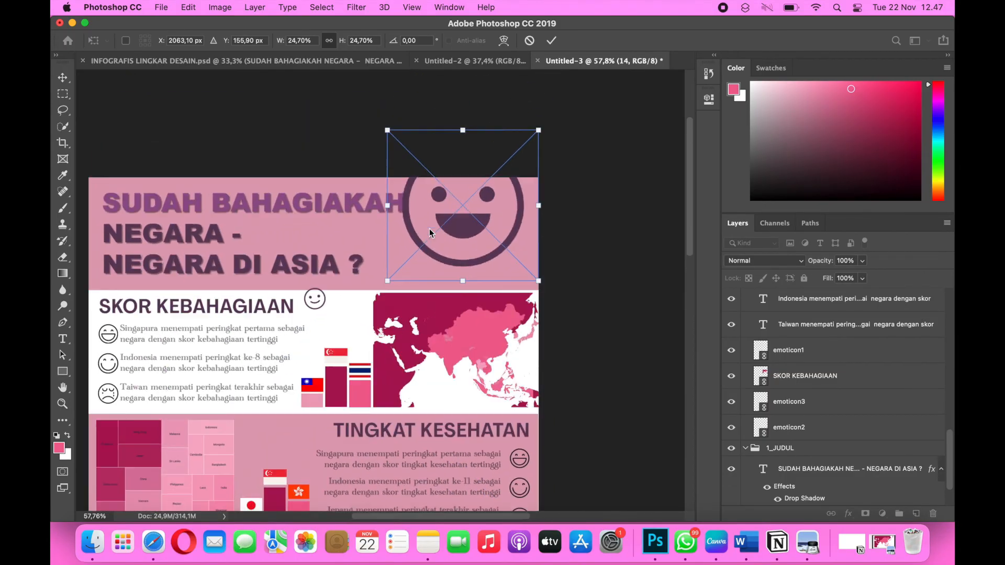
drag(540, 137, 354, 308)
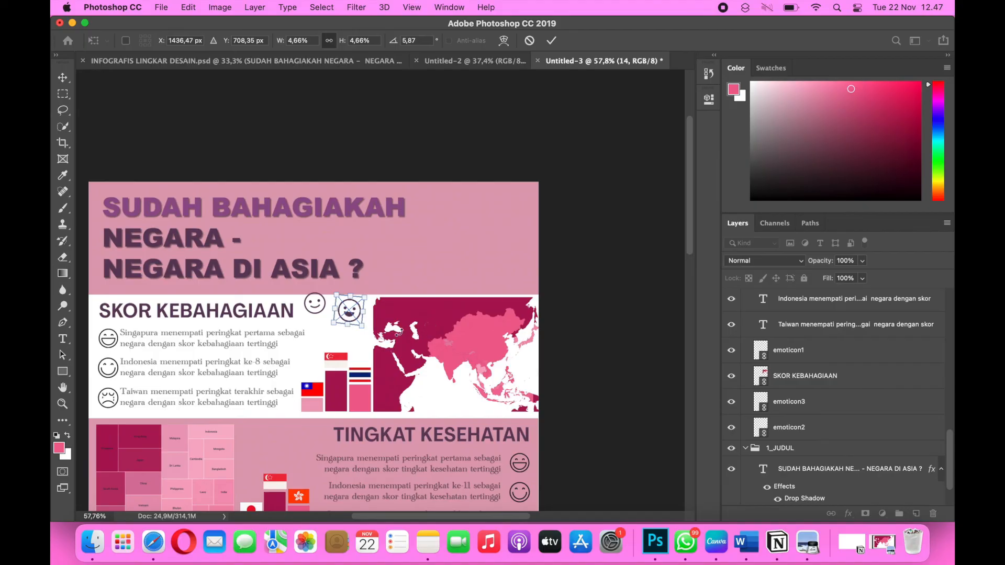
key(Left)
key(Left)
key(Left)
key(Left)
key(Left)
key(Left)
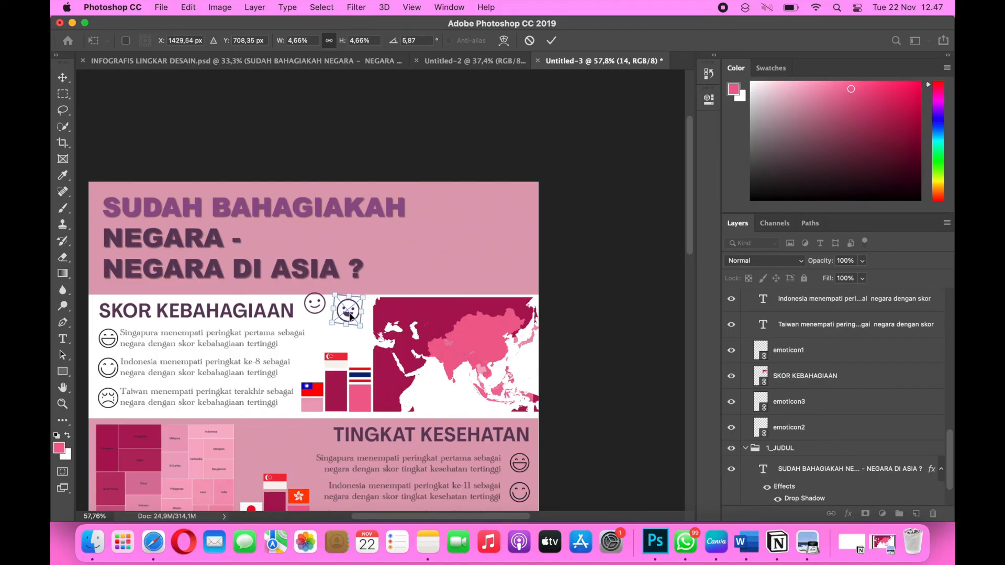
key(Down)
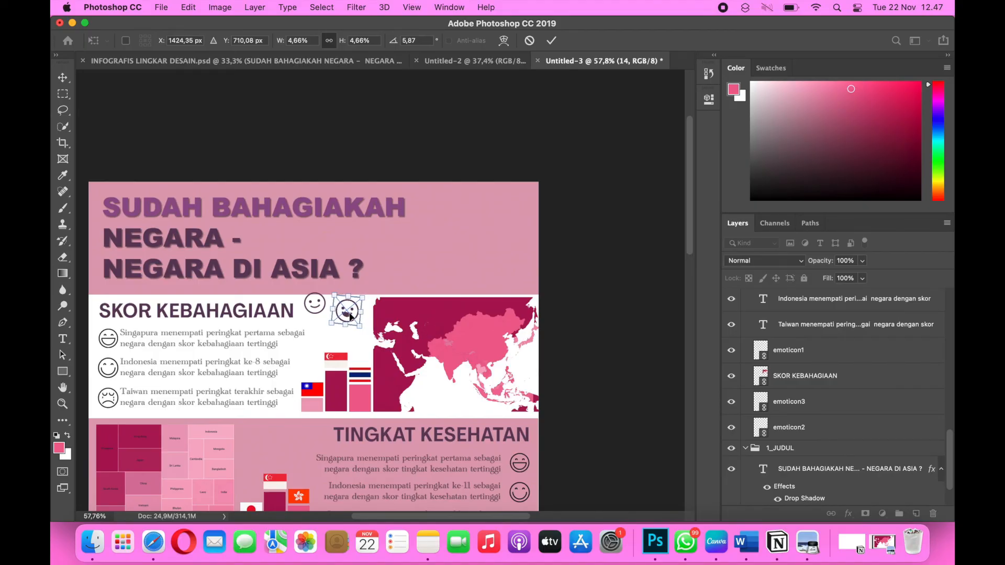
key(Return)
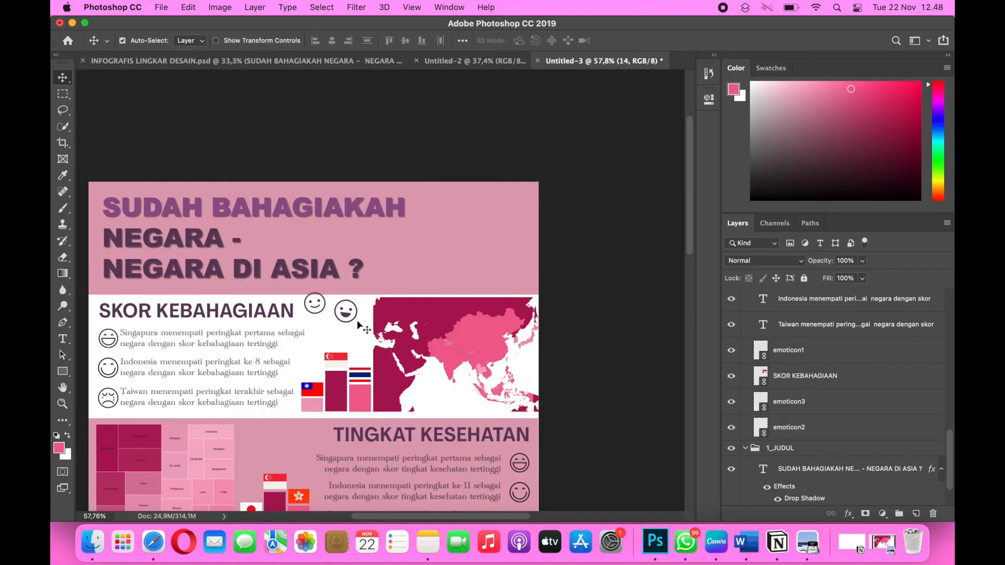
Place the heartbeat icon 16.png from the tambahan lingdes 8 folder as a linked image.
scroll(366, 367, down, 3)
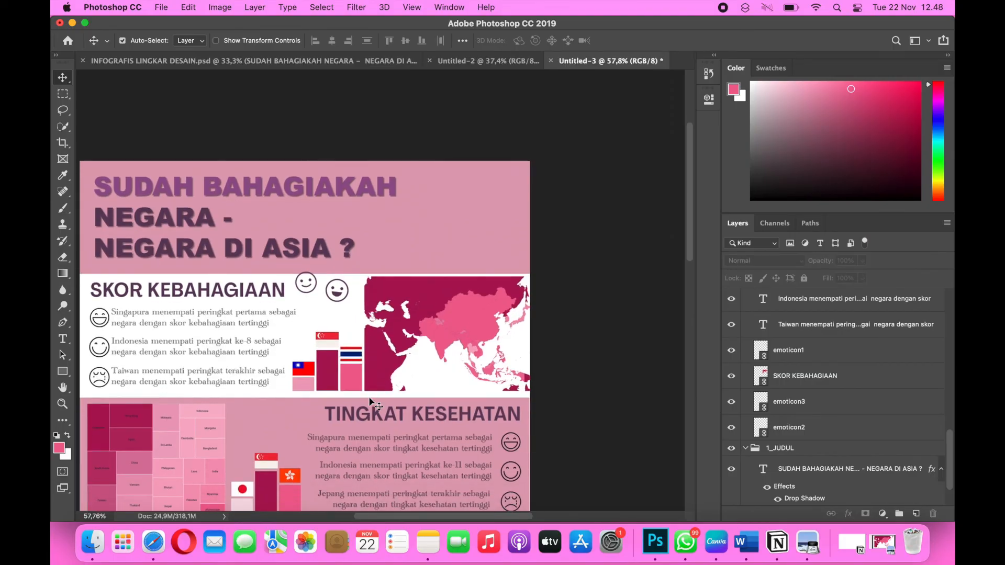
scroll(370, 403, down, 10)
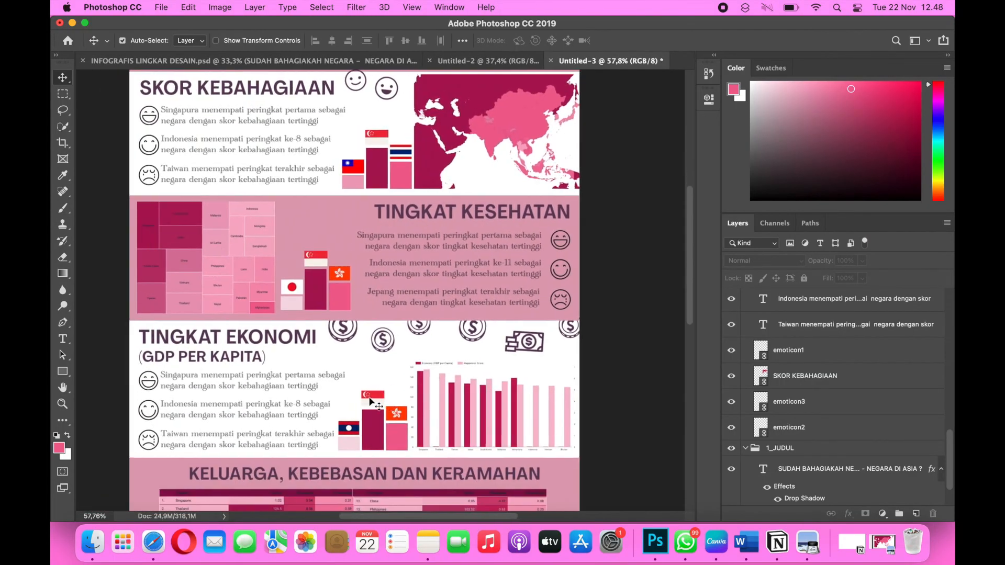
click(161, 8)
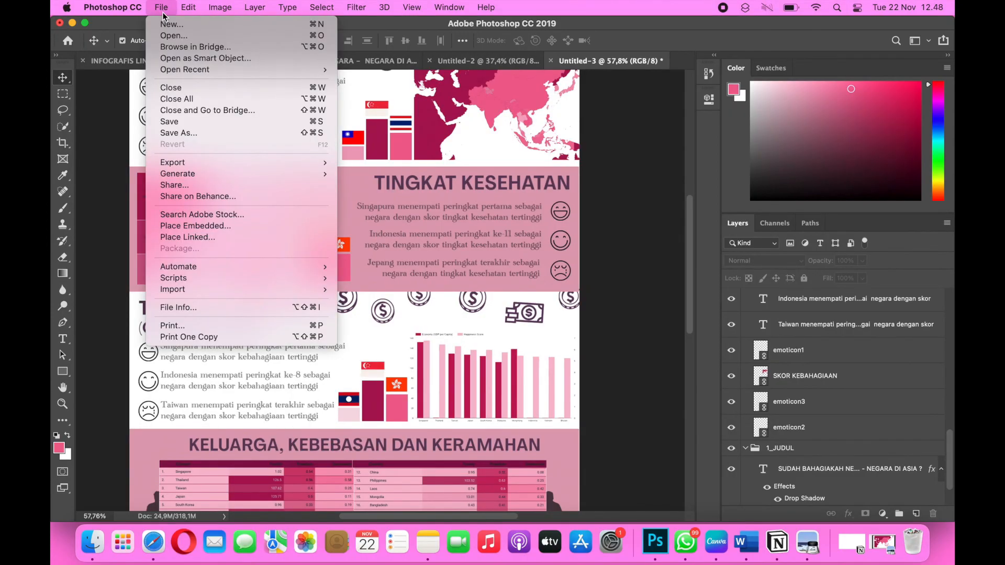
click(196, 238)
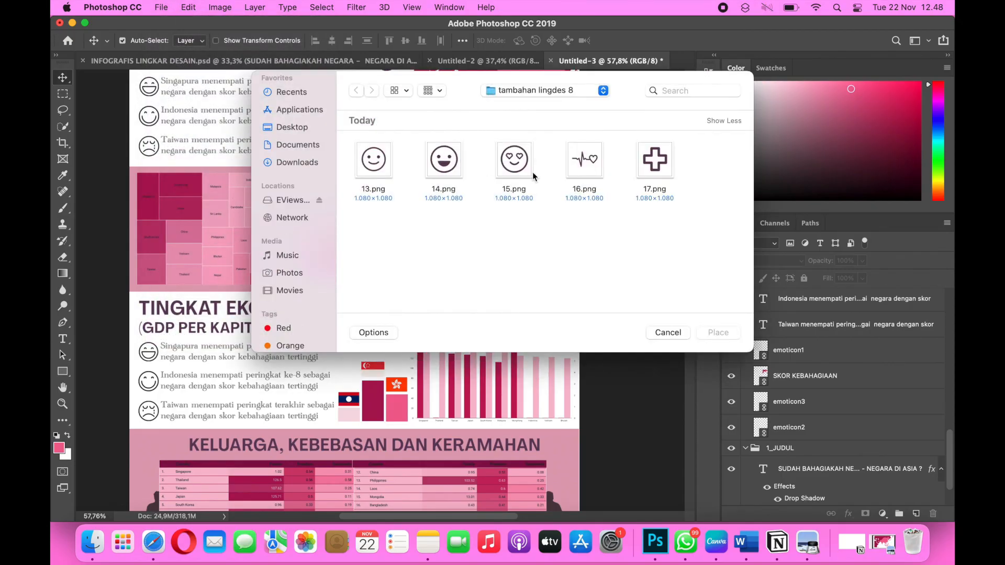
click(582, 166)
click(728, 335)
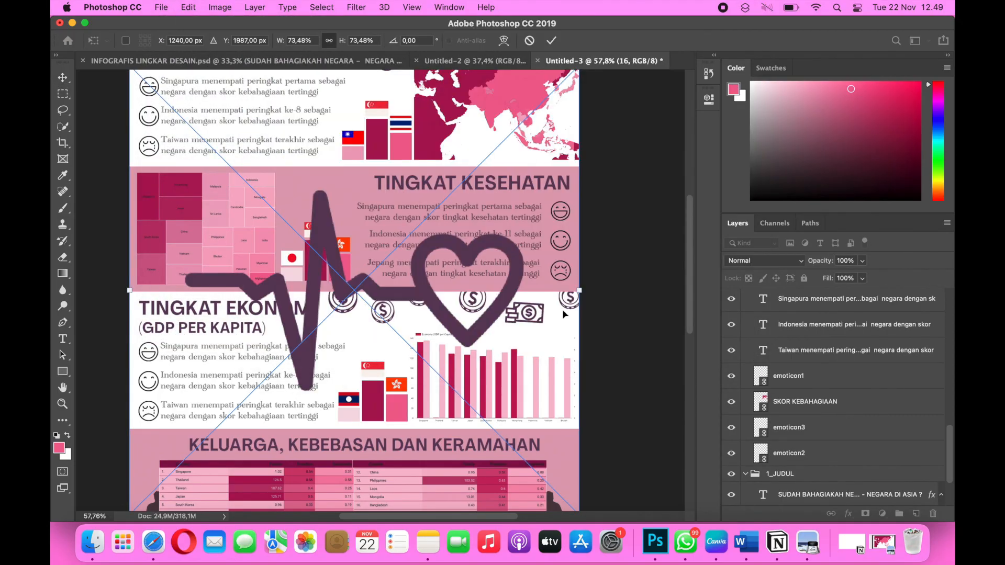
Shrink the heartbeat icon, position it above the podium beside the treemap in TINGKAT KESEHATAN, and apply the placement.
scroll(372, 396, up, 3)
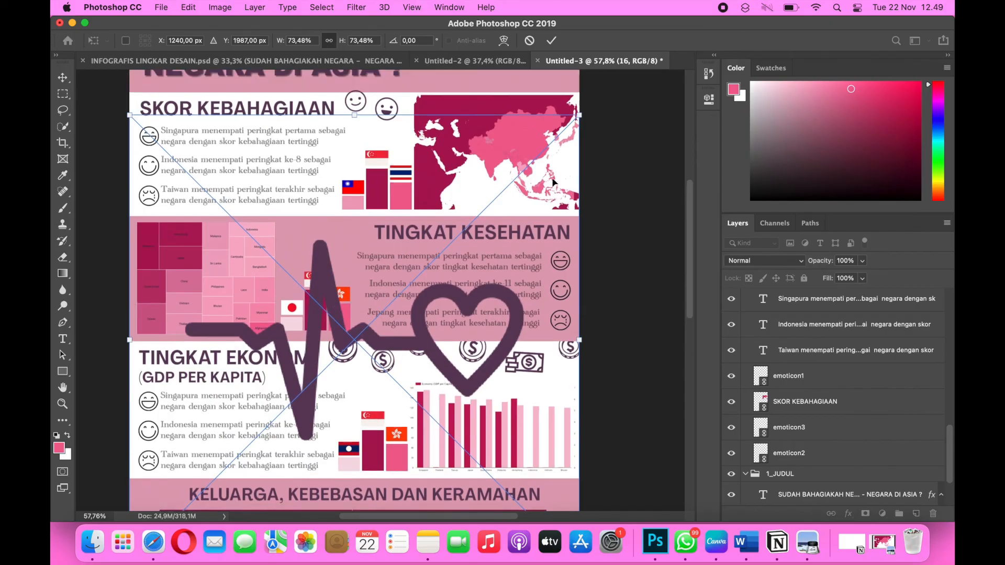
scroll(249, 410, down, 3)
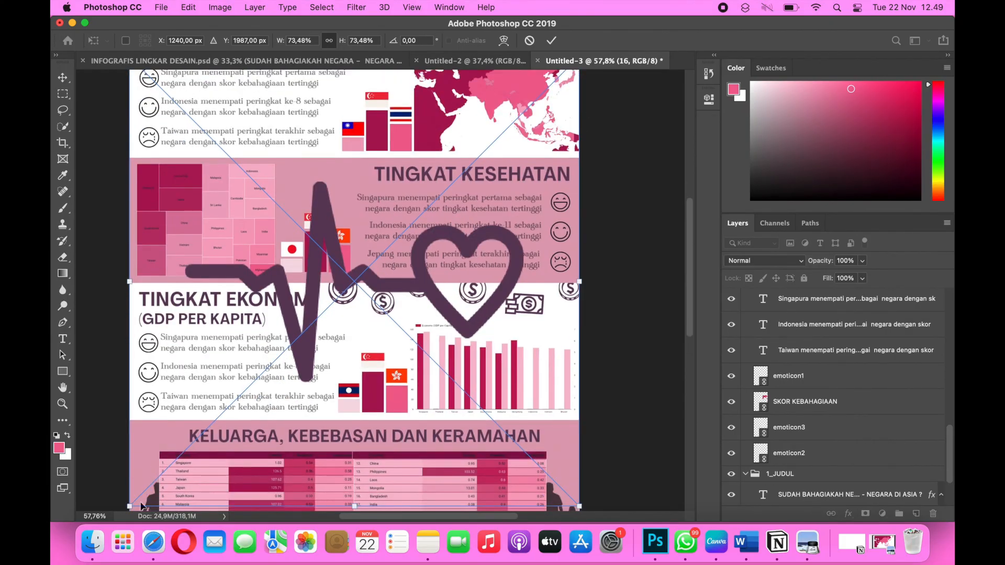
drag(130, 507, 278, 357)
scroll(425, 234, up, 2)
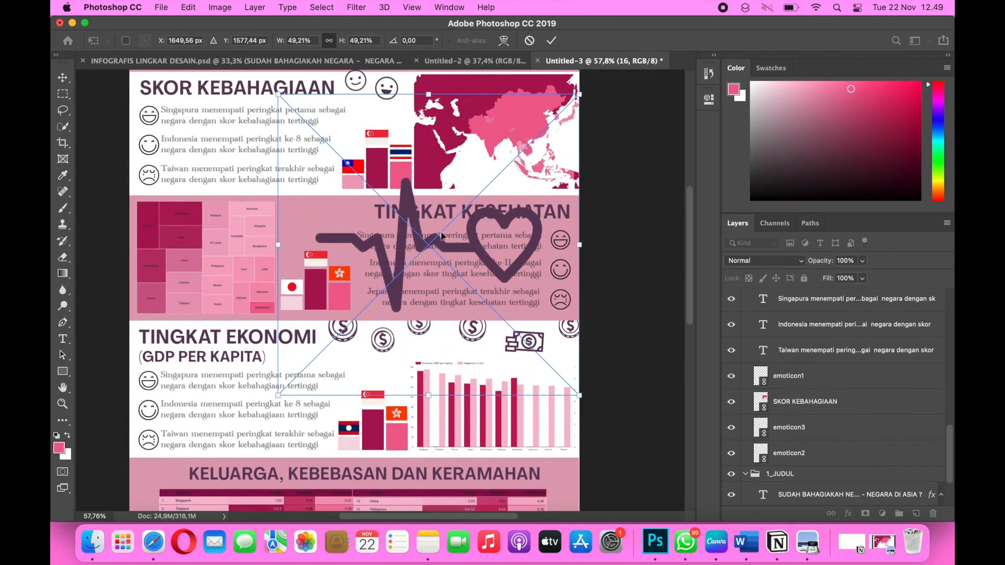
drag(580, 96, 401, 272)
drag(375, 336, 369, 246)
drag(396, 306, 315, 230)
key(Return)
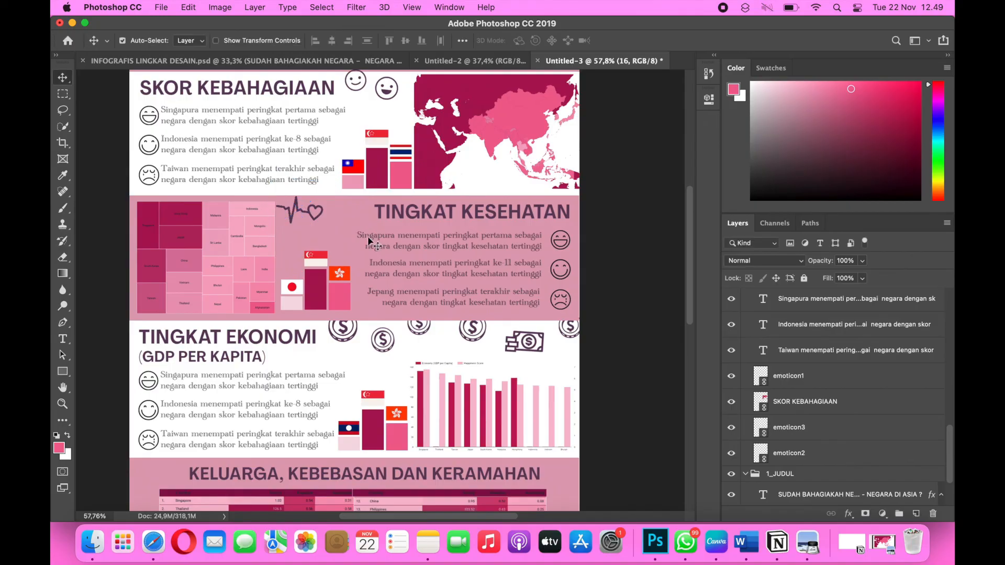
Place the medical cross 17.png from the tambahan lingdes 8 folder as a linked image.
click(172, 9)
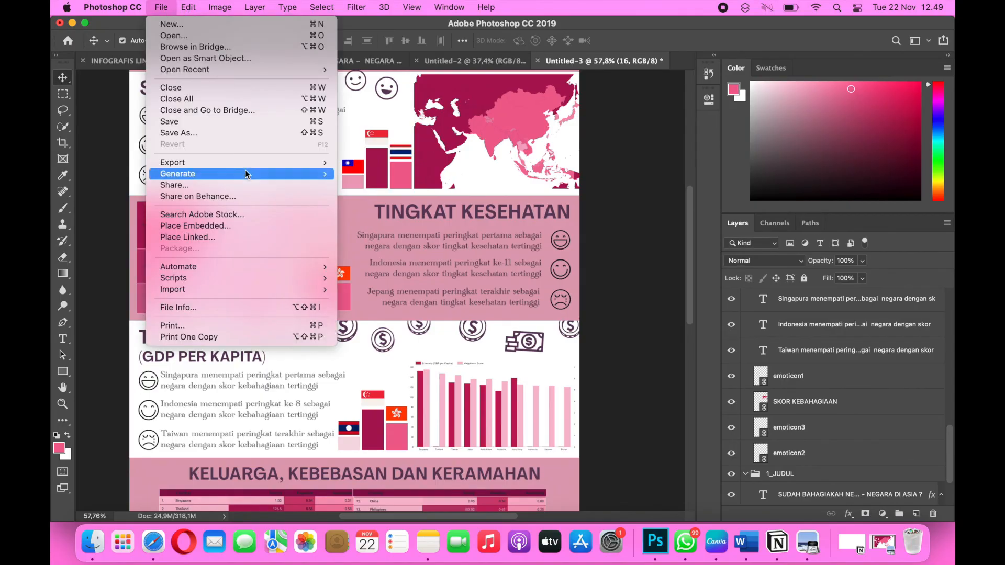
click(223, 242)
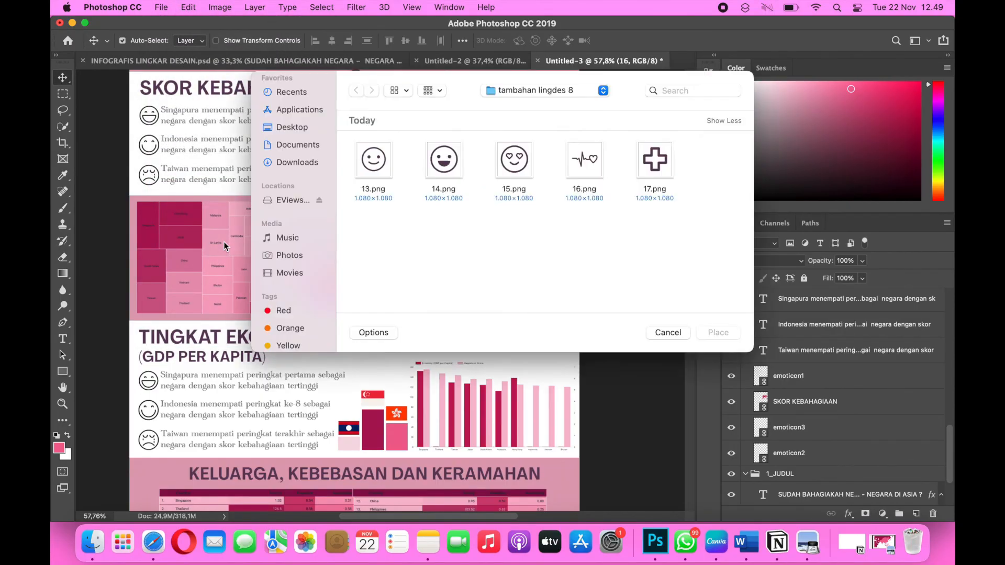
click(654, 158)
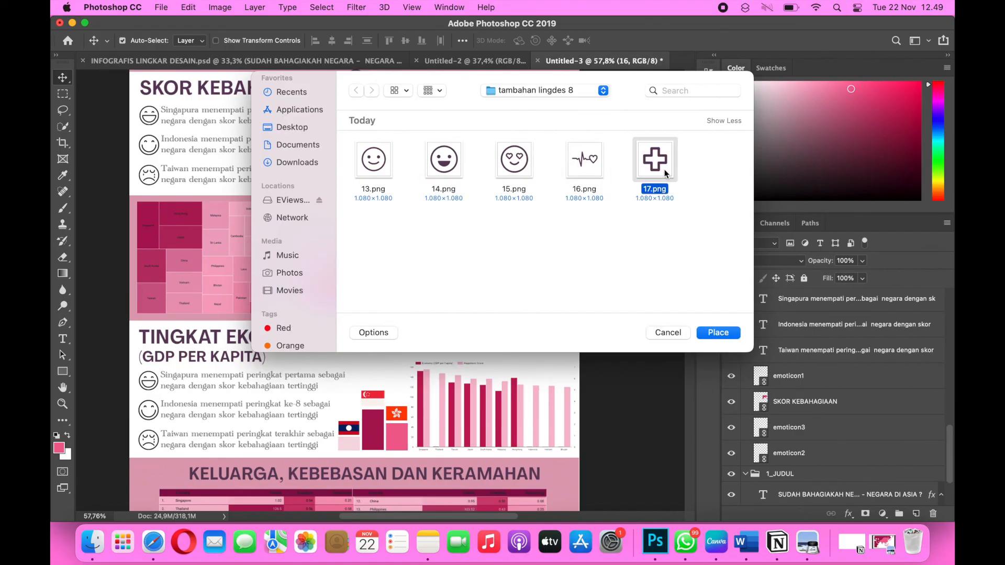
click(717, 333)
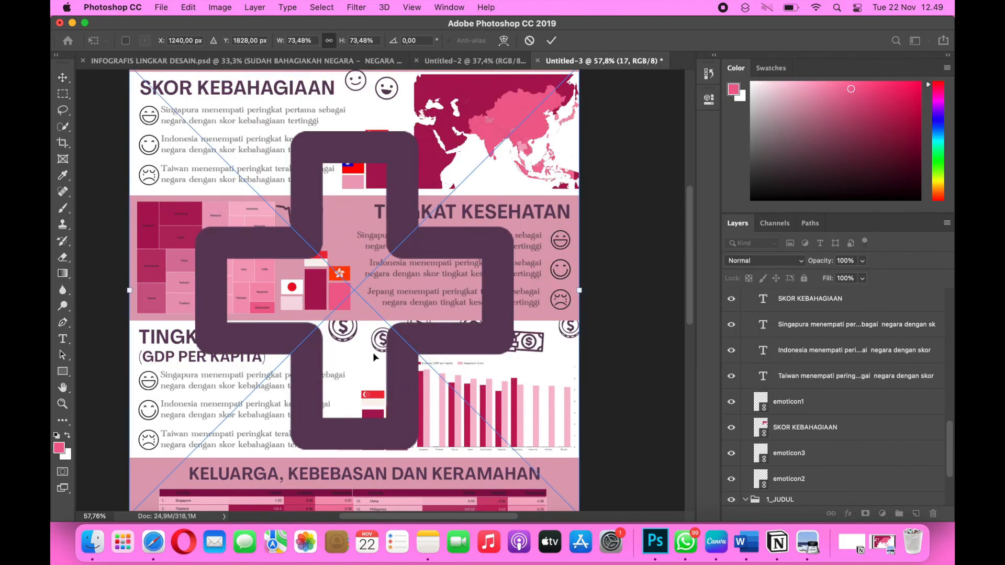
Shrink the medical cross to about 4.68%, tilt it about -3.39°, position it beside the heartbeat icon above the podium, and apply the placement.
scroll(373, 353, down, 2)
drag(129, 478, 350, 255)
scroll(512, 160, up, 3)
drag(571, 106, 399, 293)
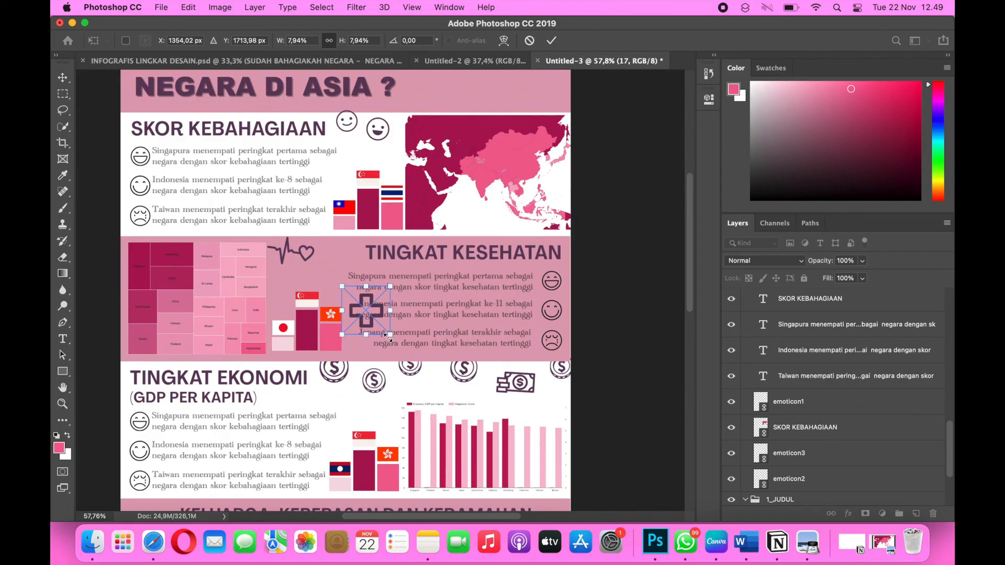
drag(390, 283, 337, 271)
key(Return)
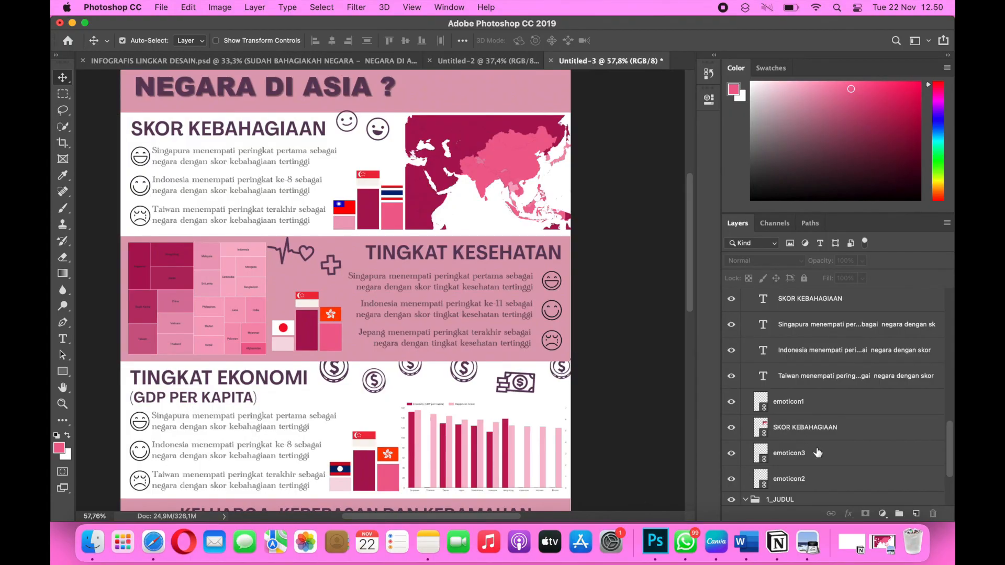
Duplicate cross layer 17, scale the copy to about 4.29%, tilt it about 5.25°, and position it above the first cross.
scroll(817, 453, up, 15)
scroll(817, 453, up, 3)
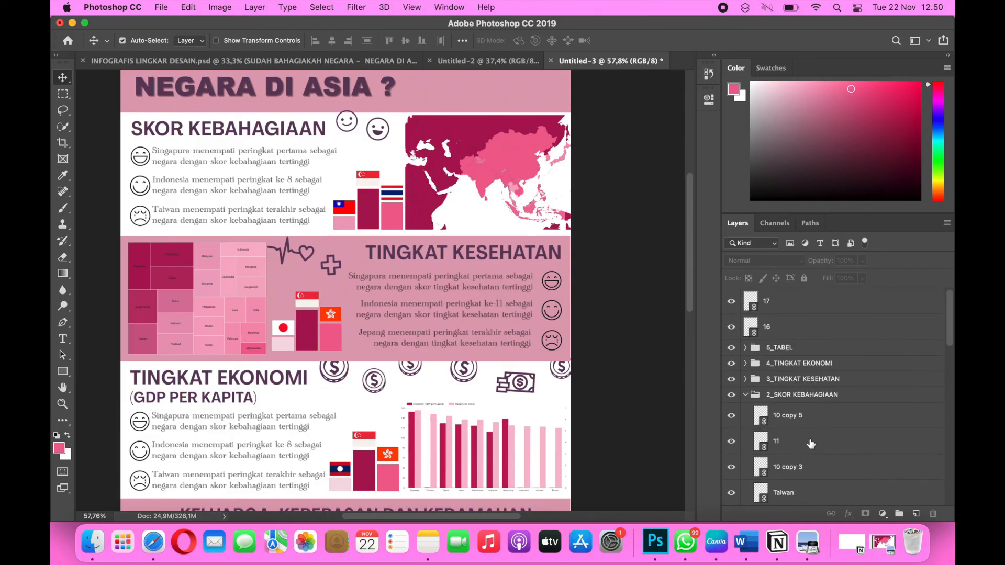
click(325, 270)
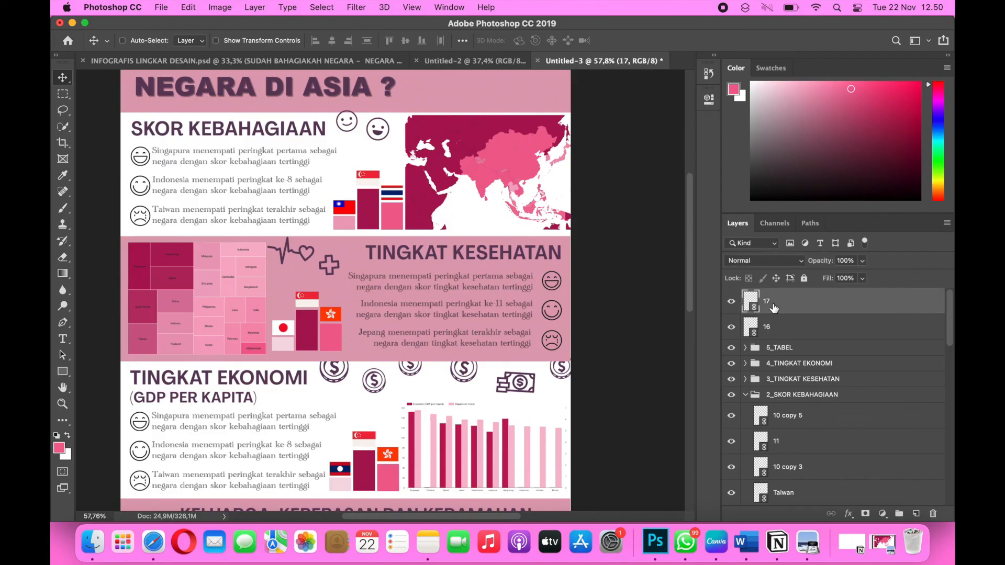
key(super+j)
key(super+t)
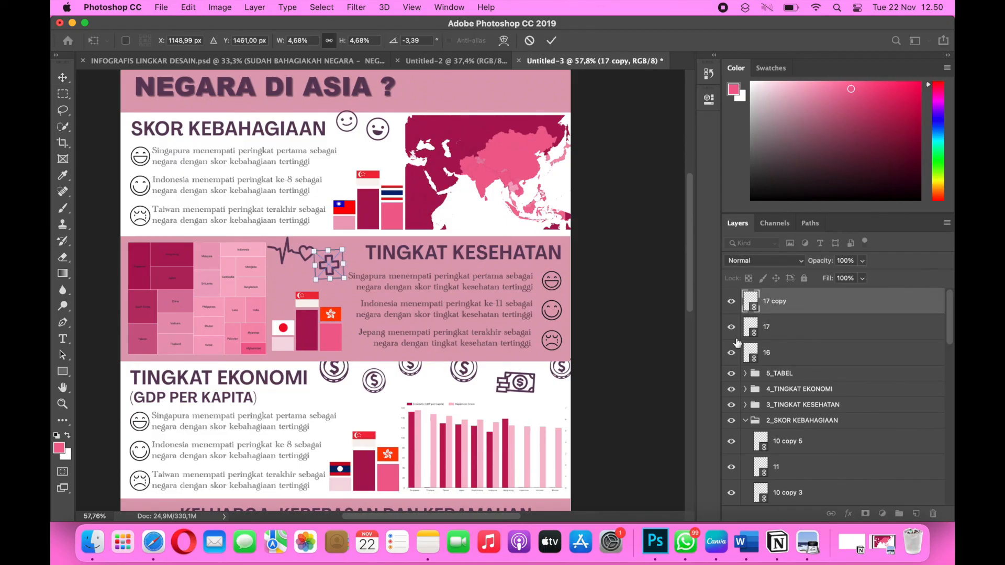
drag(335, 290, 352, 248)
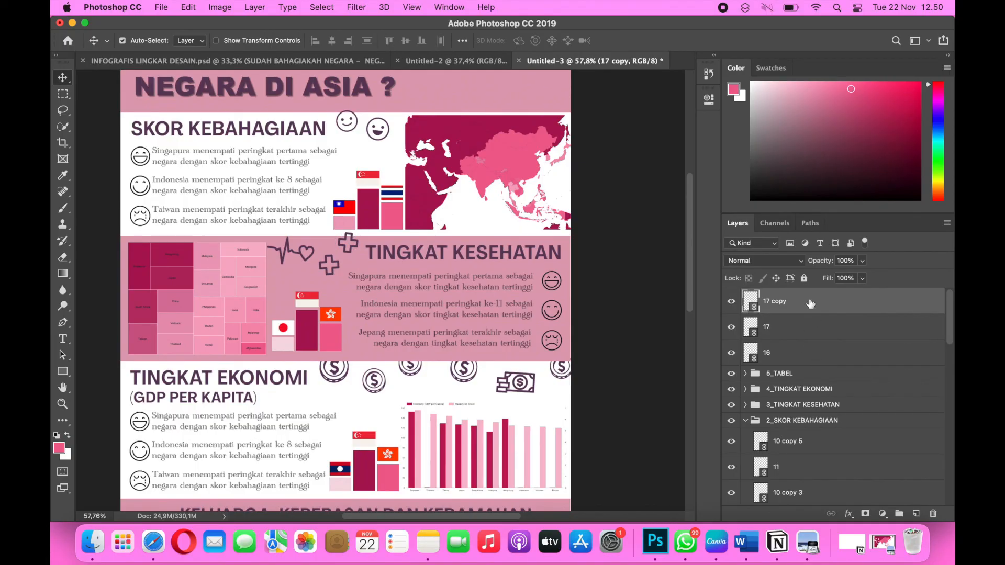
Shift the duplicated cross slightly down beside the TINGKAT KESEHATAN heading, apply the transform, and deselect the layer.
scroll(810, 304, down, 2)
key(super+t)
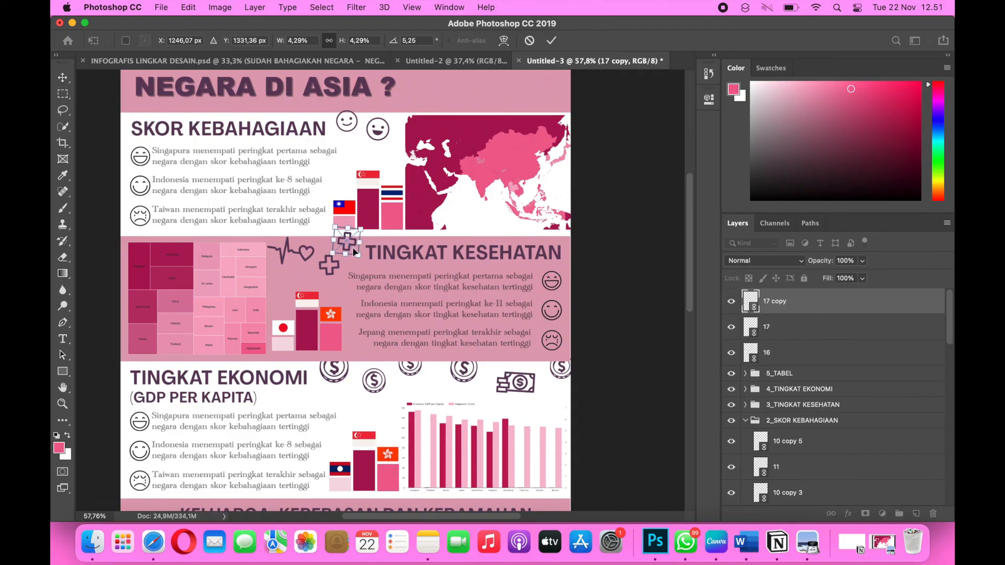
drag(350, 247, 353, 253)
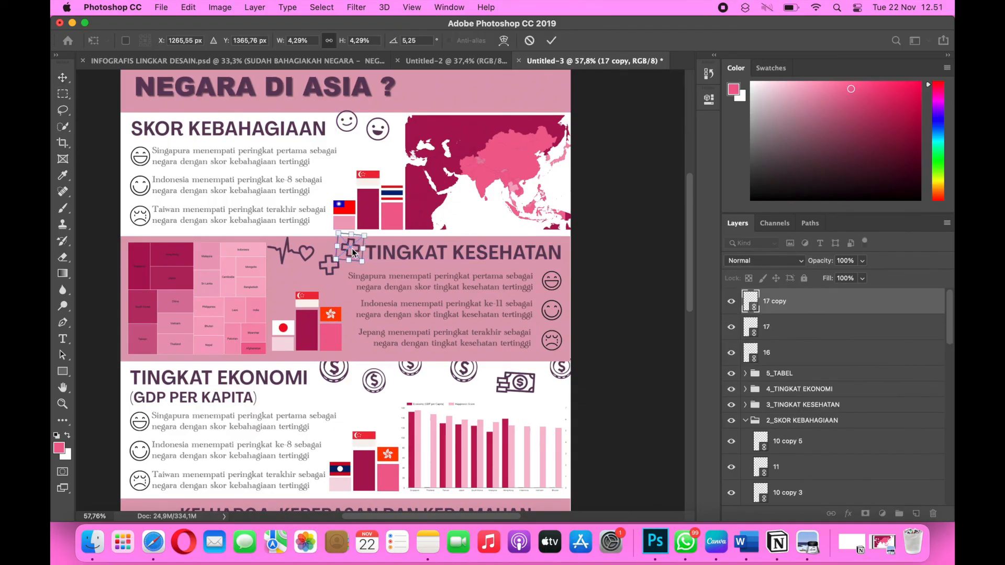
key(Return)
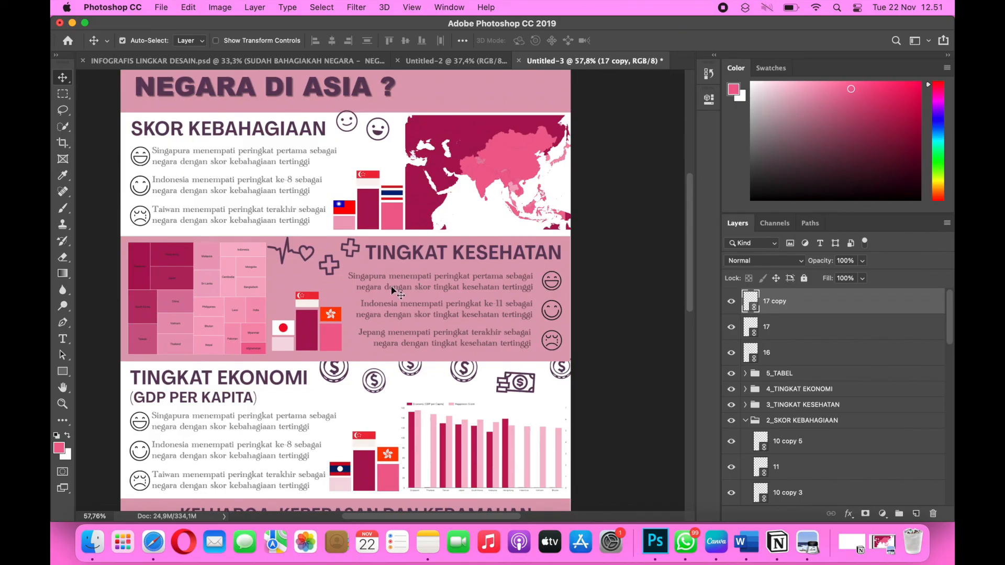
scroll(346, 329, down, 2)
scroll(346, 329, up, 3)
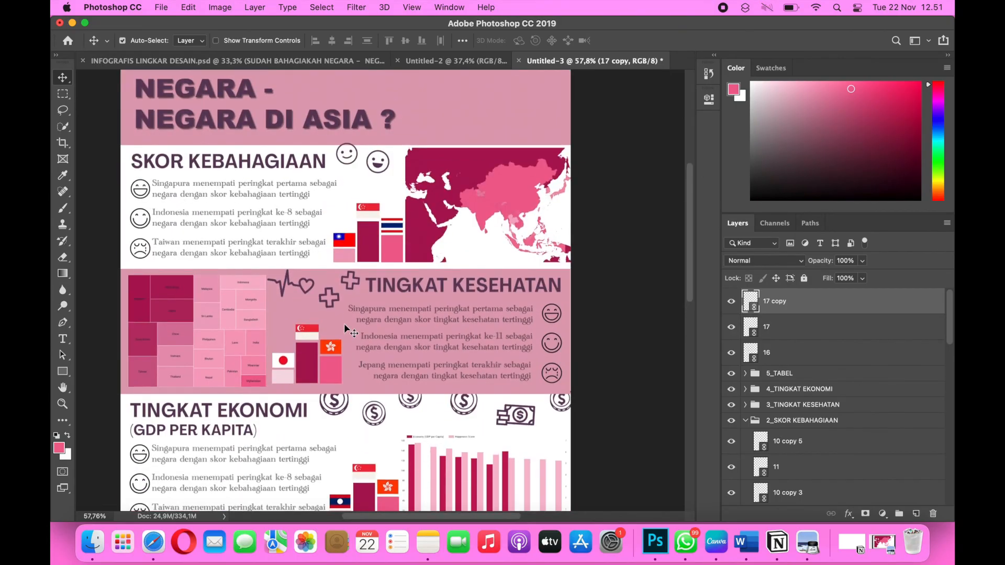
click(631, 278)
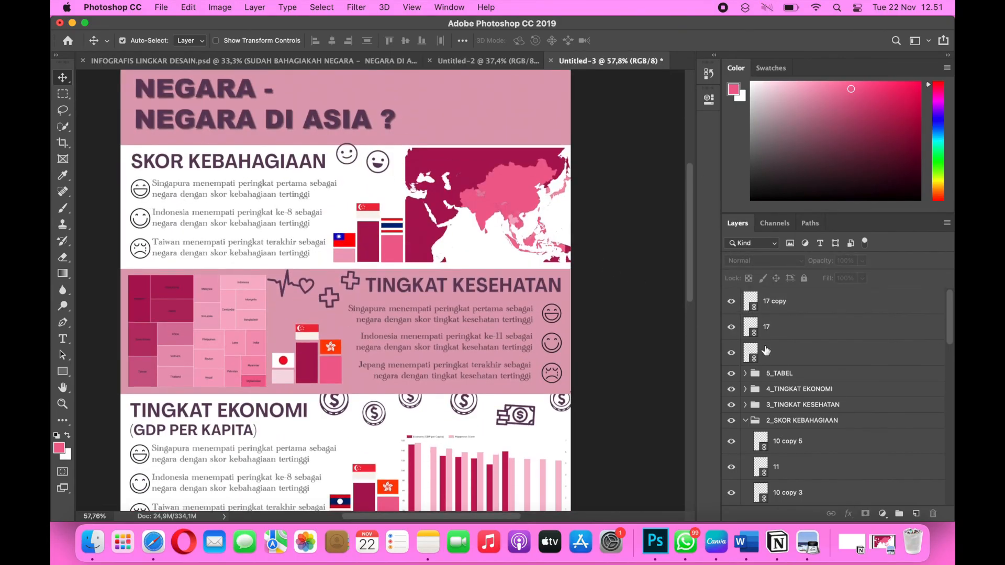
Move smiley layer 13 out of the SKOR KEBAHAGIAAN group to just above Background, so it sits behind the title's pink rectangle.
click(352, 155)
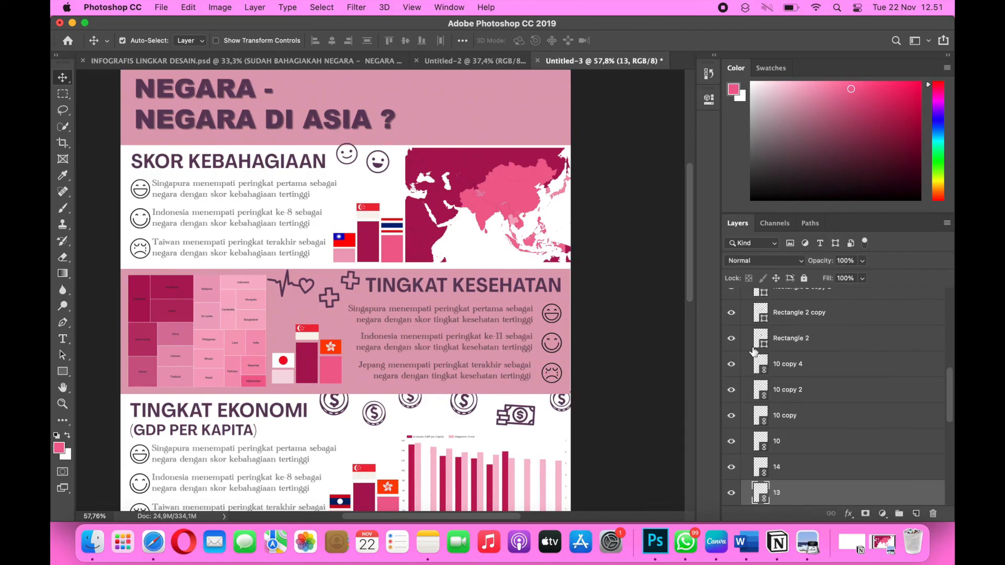
scroll(803, 465, down, 3)
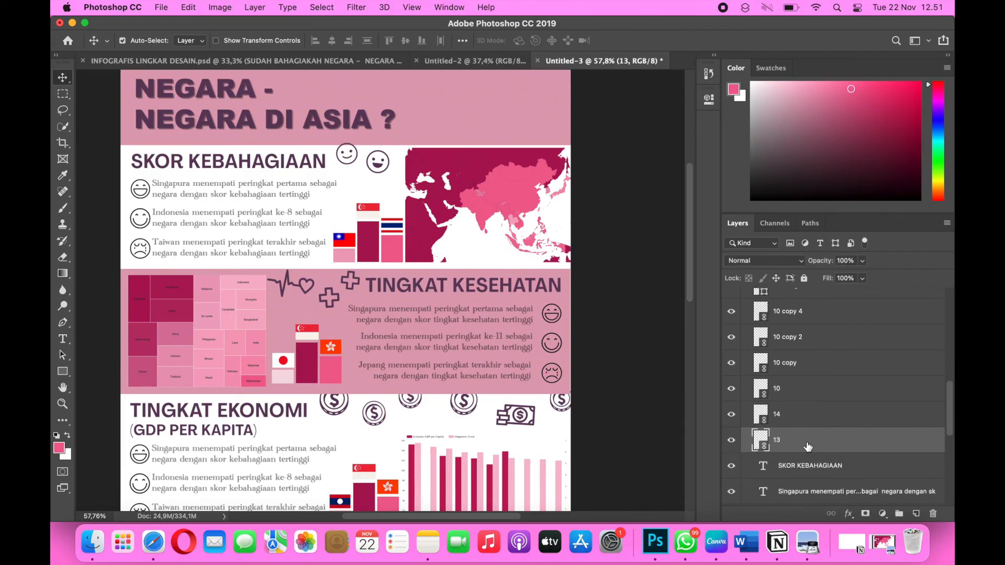
scroll(808, 447, down, 1)
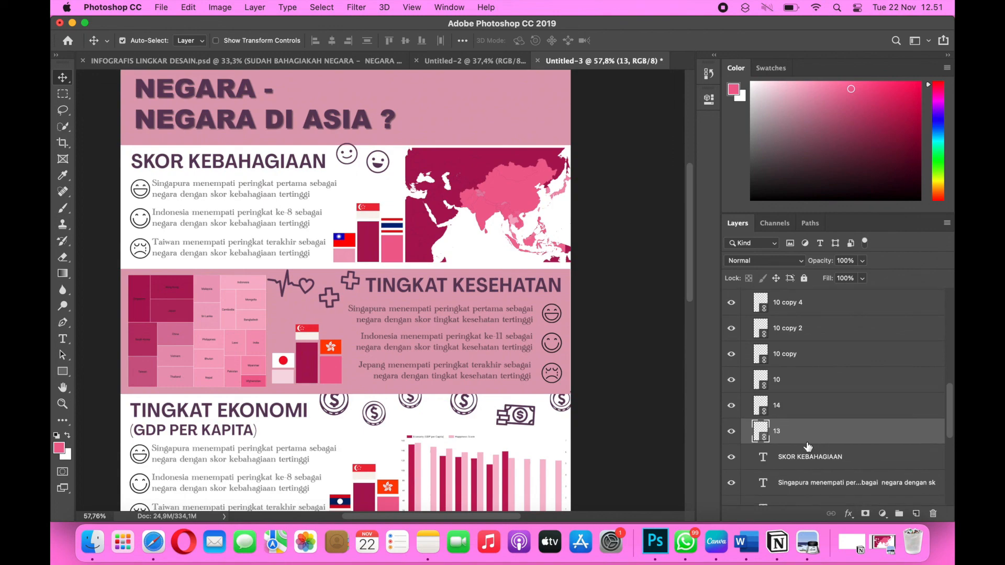
scroll(808, 446, down, 5)
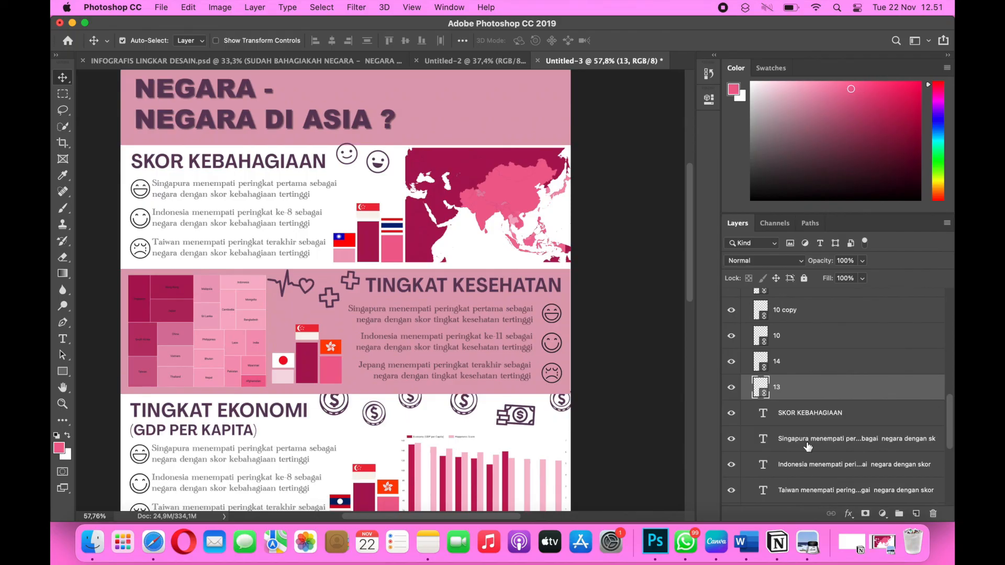
scroll(808, 447, down, 1)
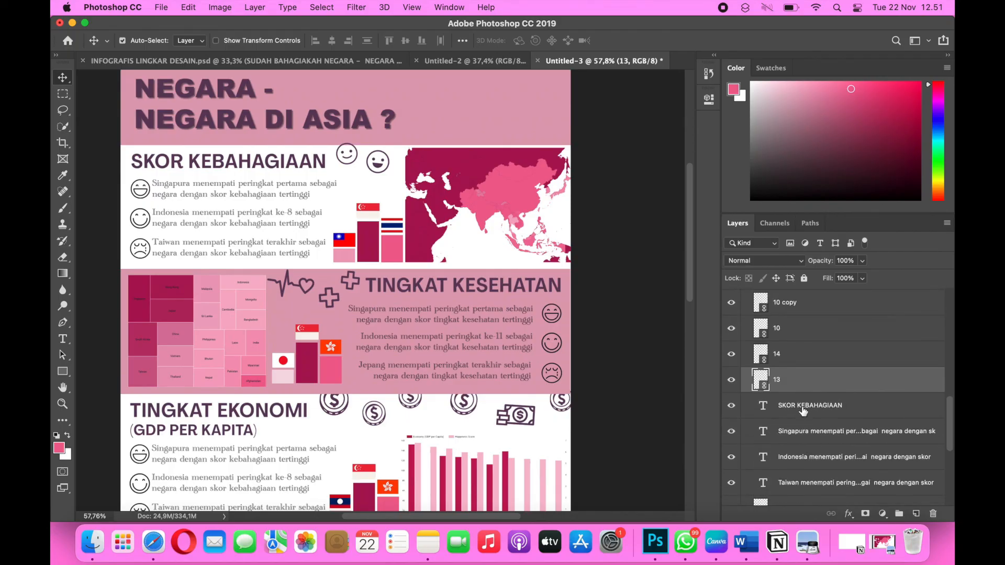
scroll(817, 419, down, 15)
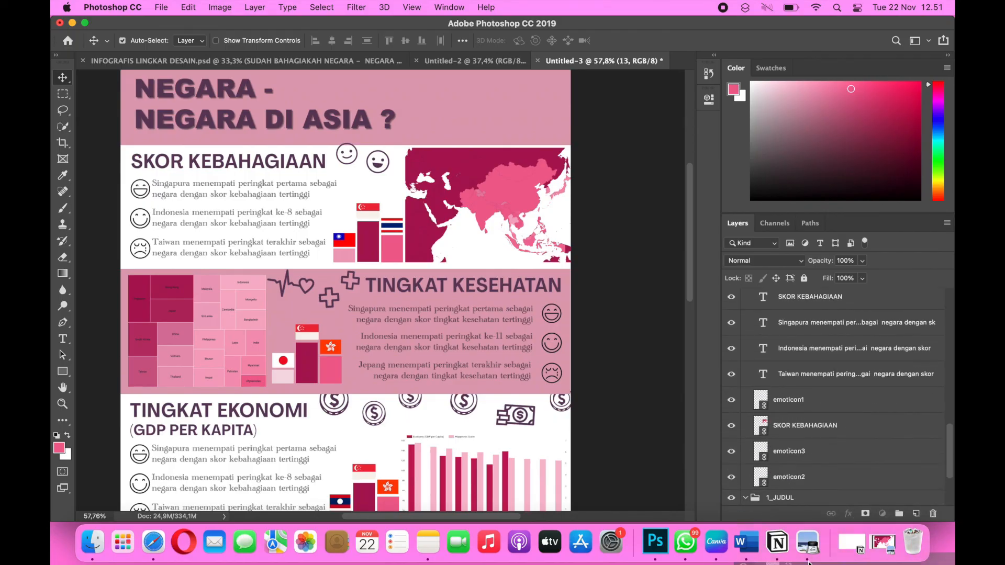
drag(809, 564, 815, 491)
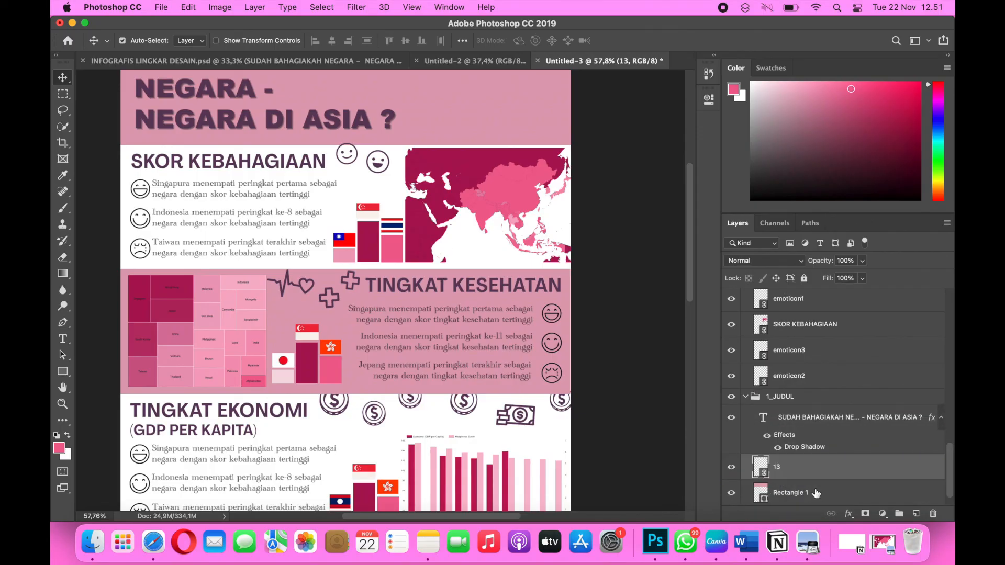
scroll(816, 459, down, 2)
drag(812, 448, 777, 476)
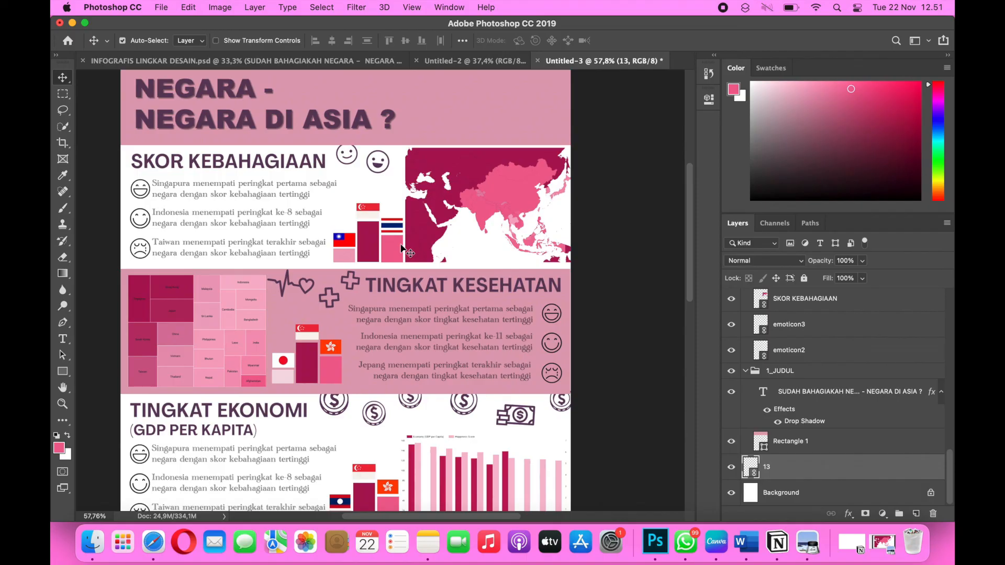
Look over the whole infographic from the title to the KELUARGA, KEBEBASAN DAN KERAMAHAN table.
scroll(425, 289, down, 8)
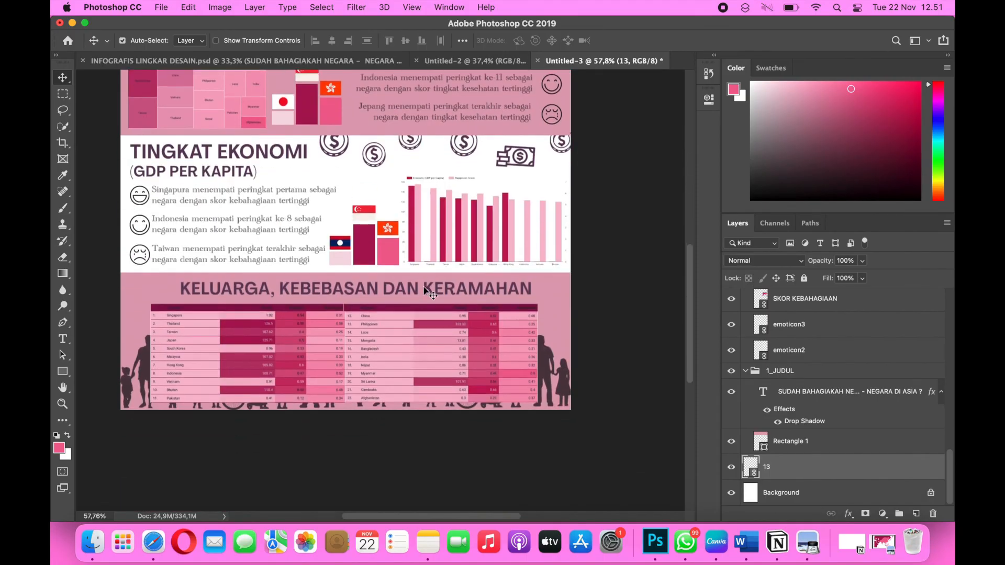
scroll(425, 291, up, 4)
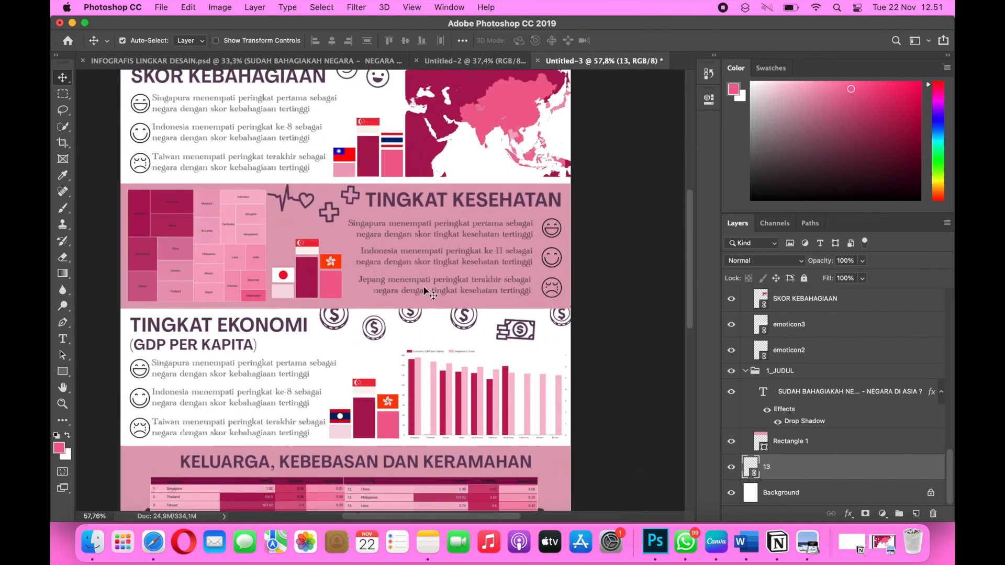
scroll(425, 291, up, 6)
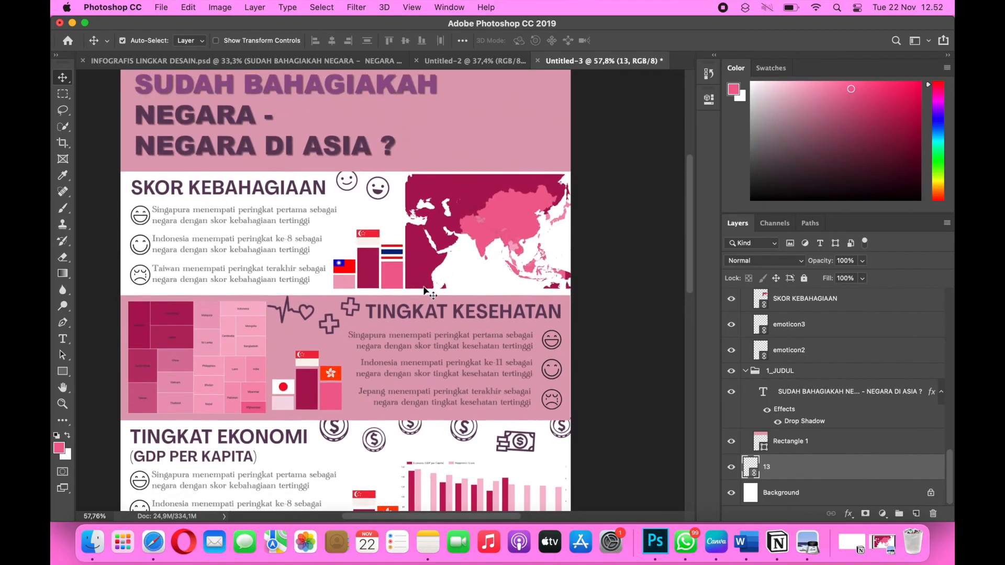
click(425, 291)
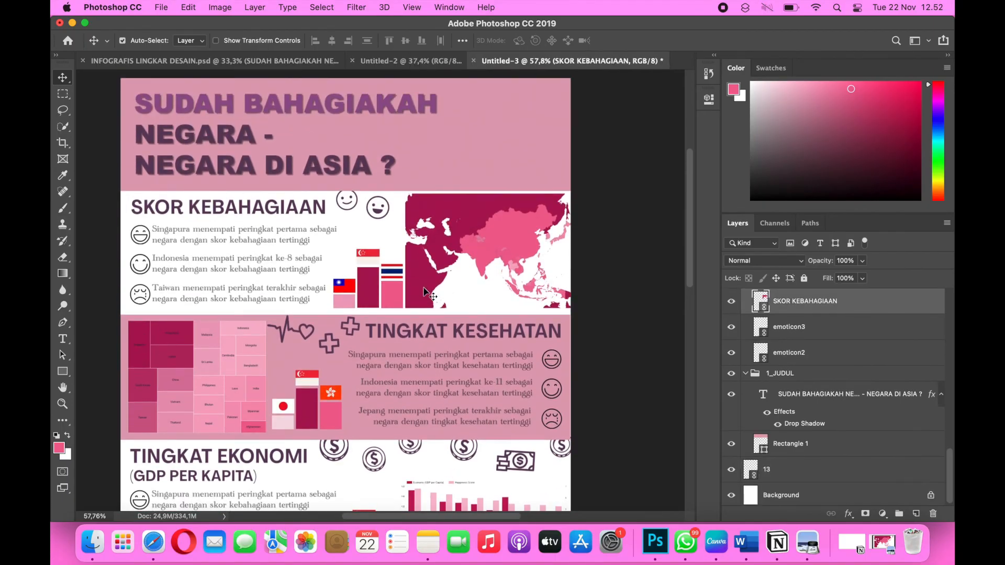
scroll(425, 291, down, 3)
scroll(424, 297, down, 2)
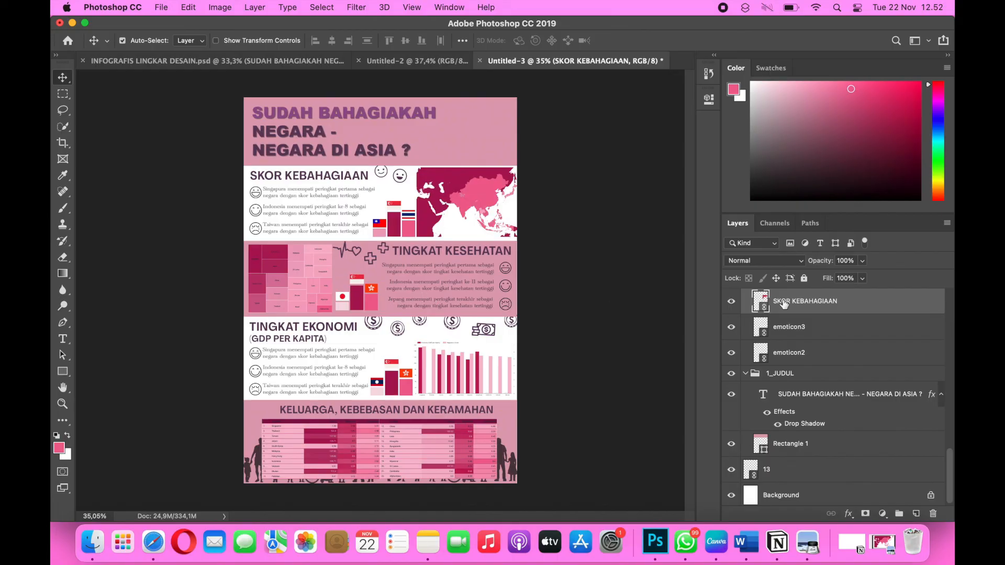
Collapse the 1_JUDUL and 2_SKOR KEBAHAGIAAN layer groups.
click(743, 374)
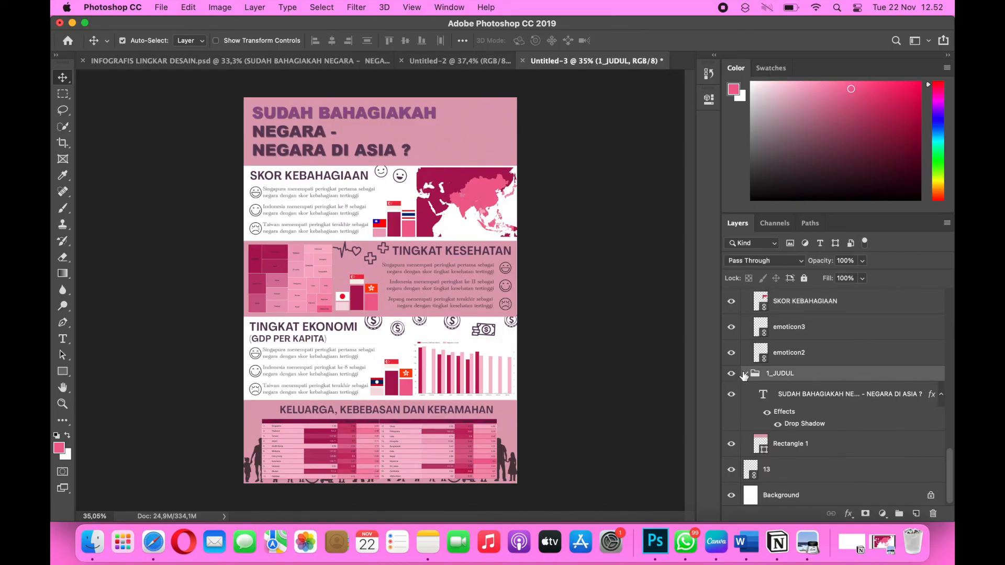
click(745, 374)
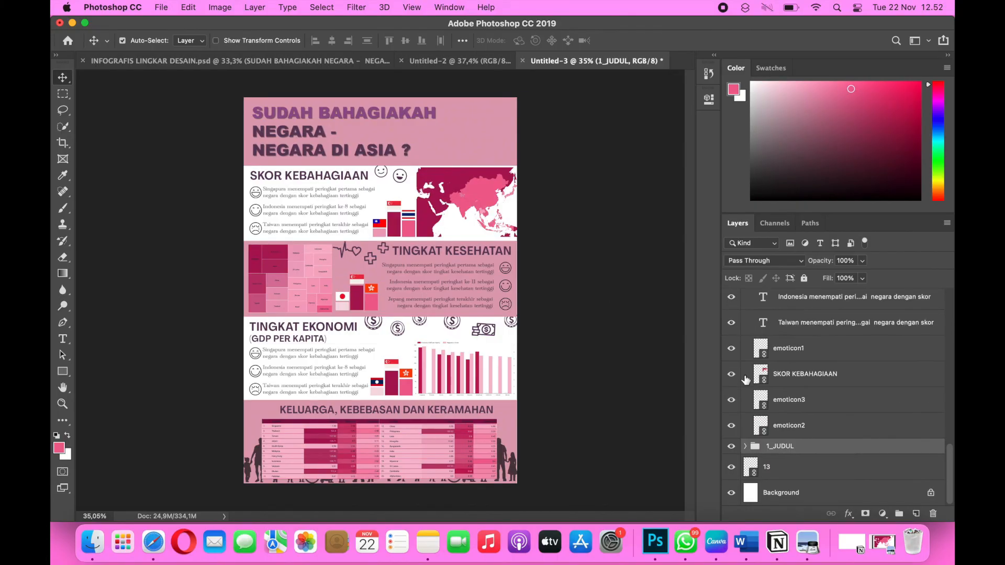
scroll(761, 427, up, 5)
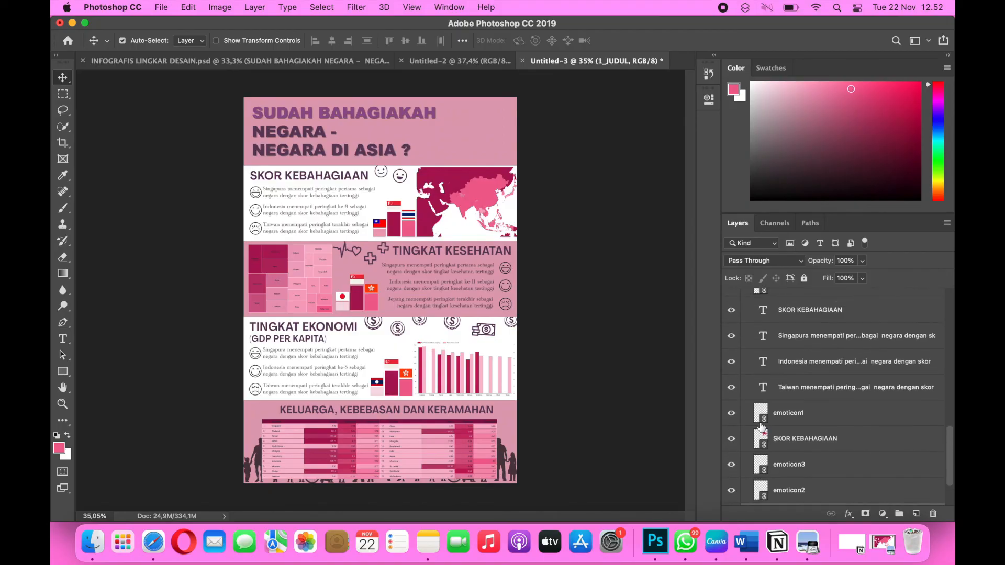
scroll(761, 427, down, 5)
scroll(762, 427, up, 2)
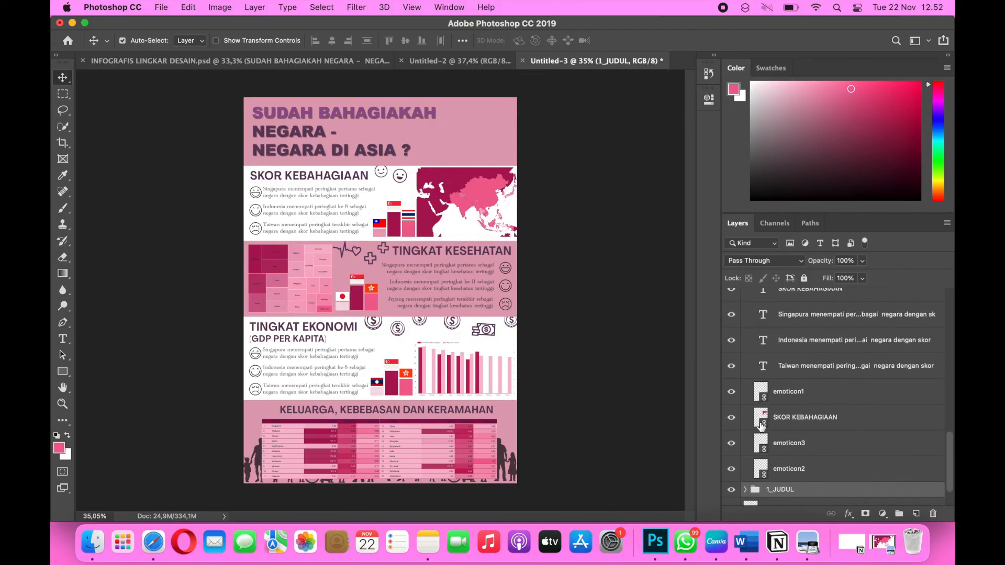
scroll(762, 426, up, 10)
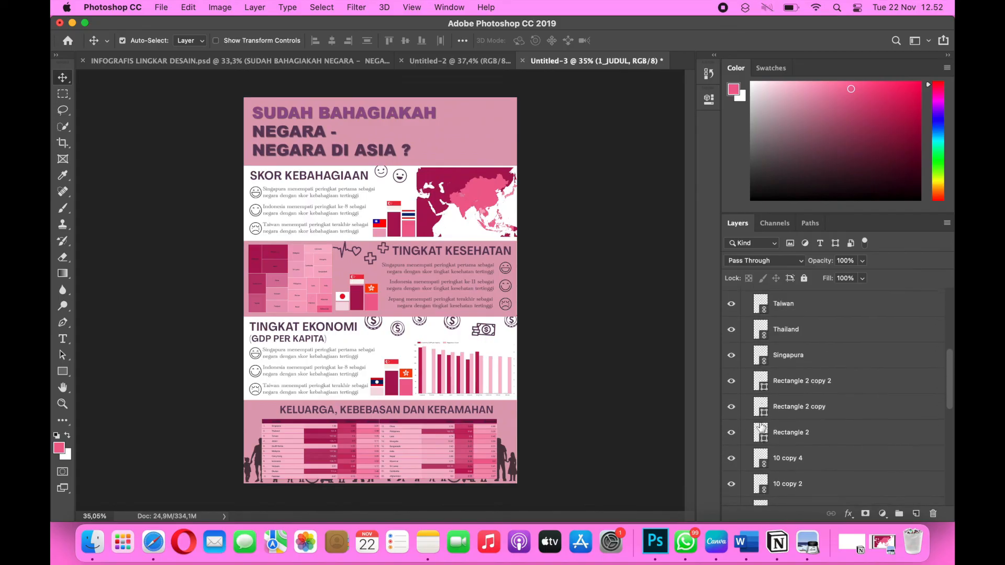
scroll(762, 427, up, 3)
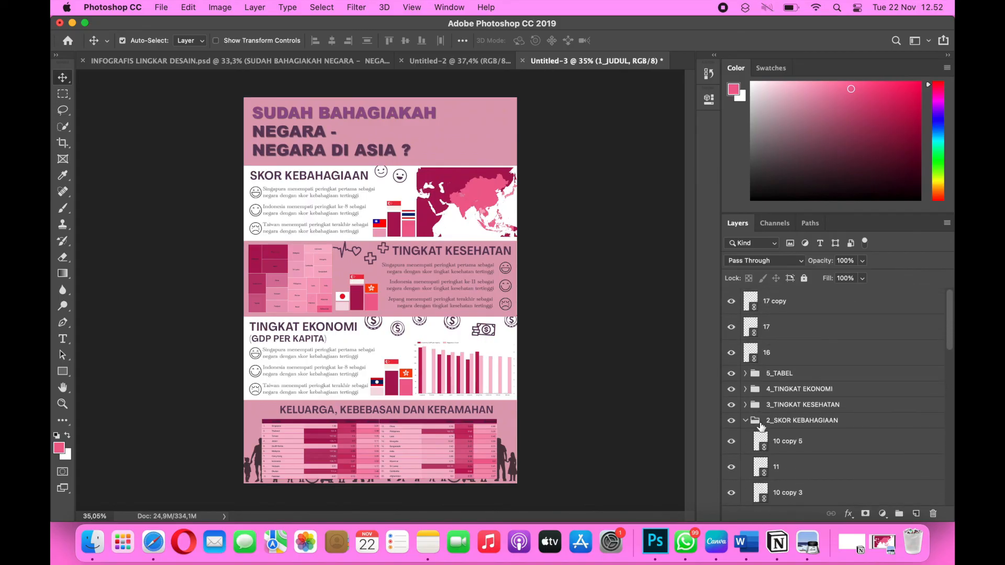
click(744, 423)
click(744, 422)
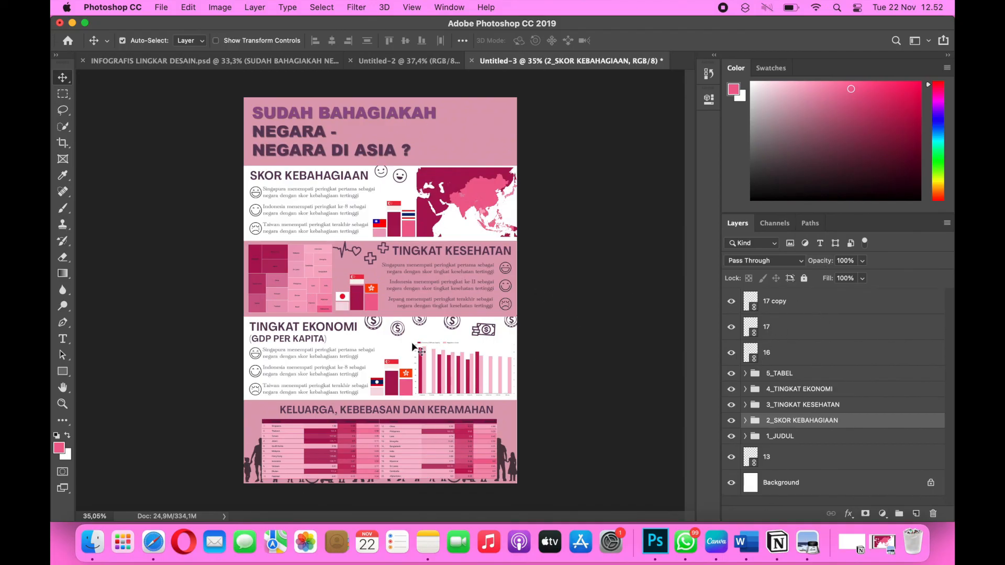
Quick-export the infographic as a PNG named LINGKAR DESAIN EKSTERNAL.png and save it in the macbookpro folder.
click(161, 7)
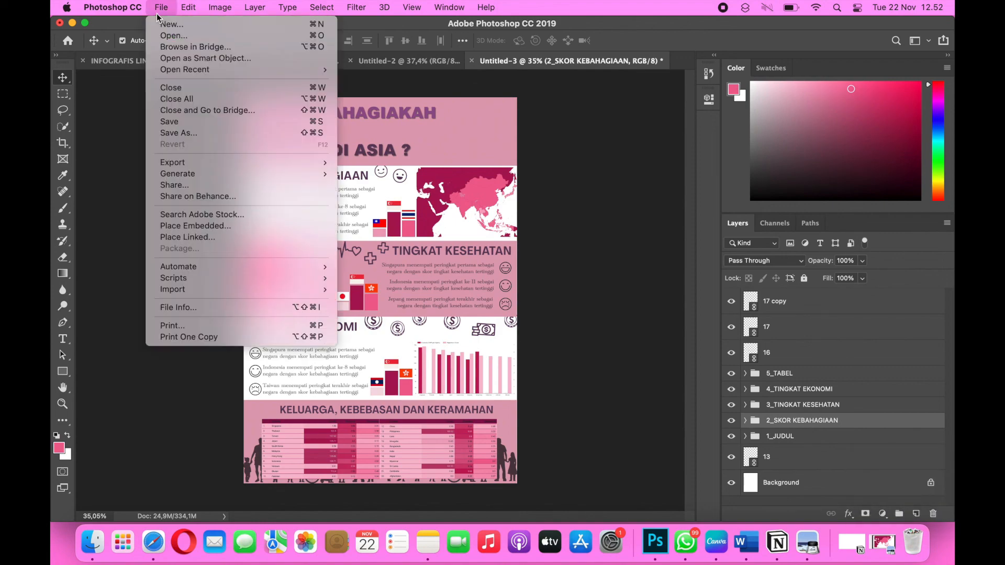
mouse_move(186, 167)
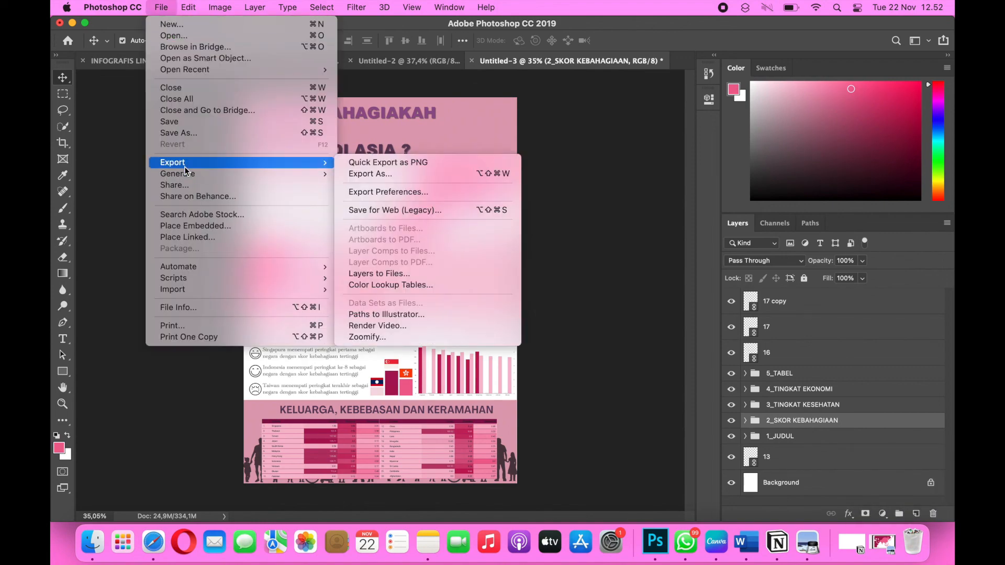
click(399, 163)
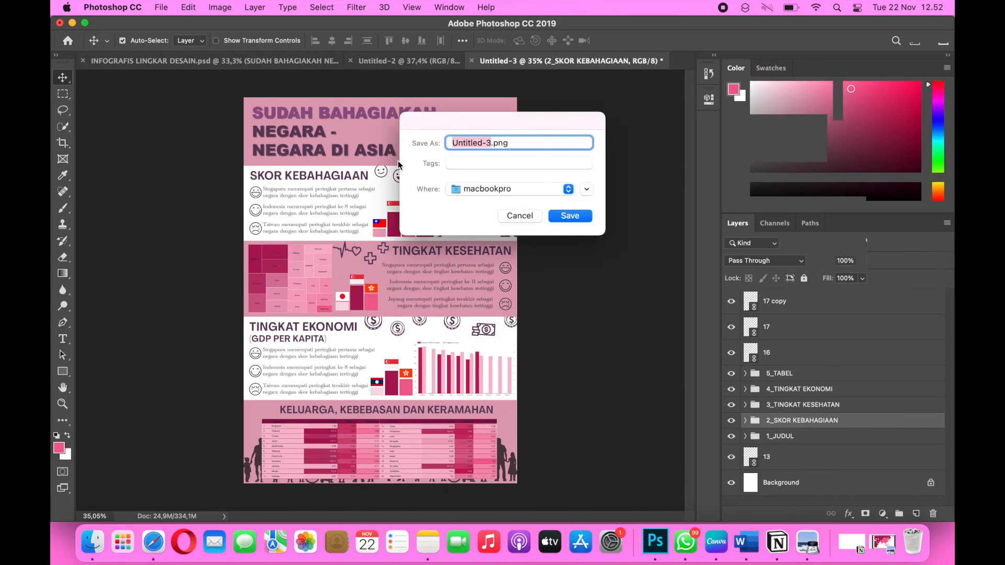
text(LINGKAR D)
text(ESAIN E)
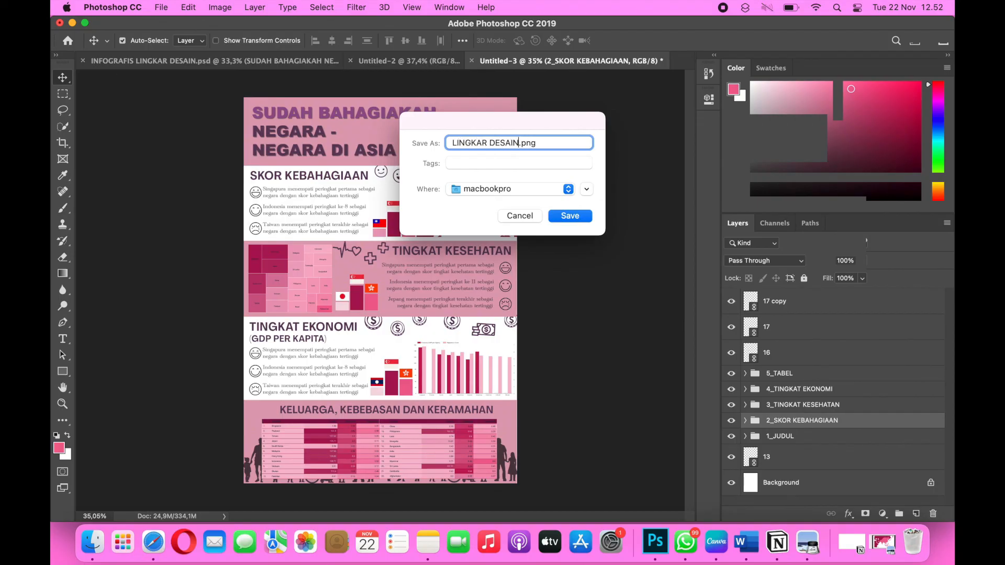
text(KSTERNAL)
click(571, 215)
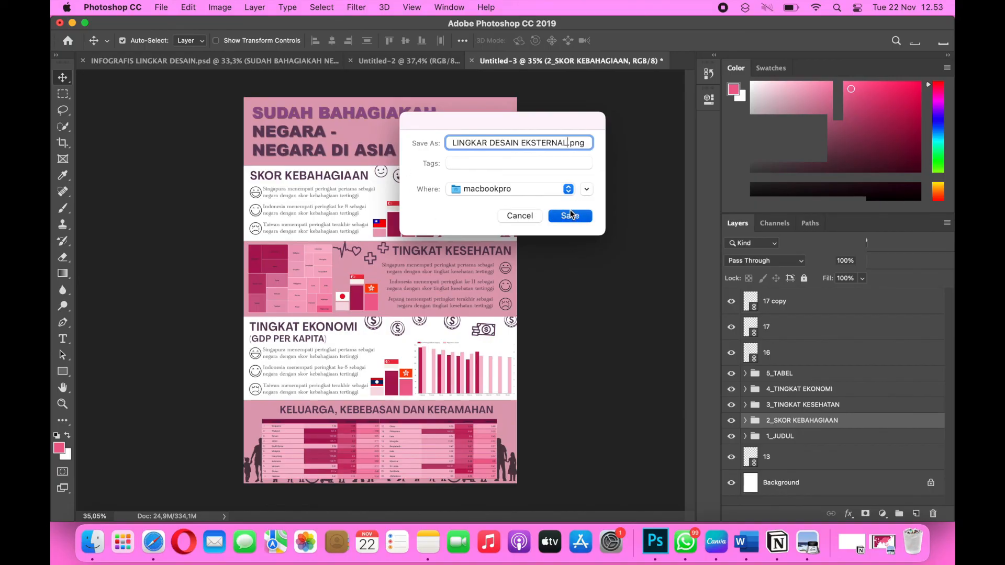